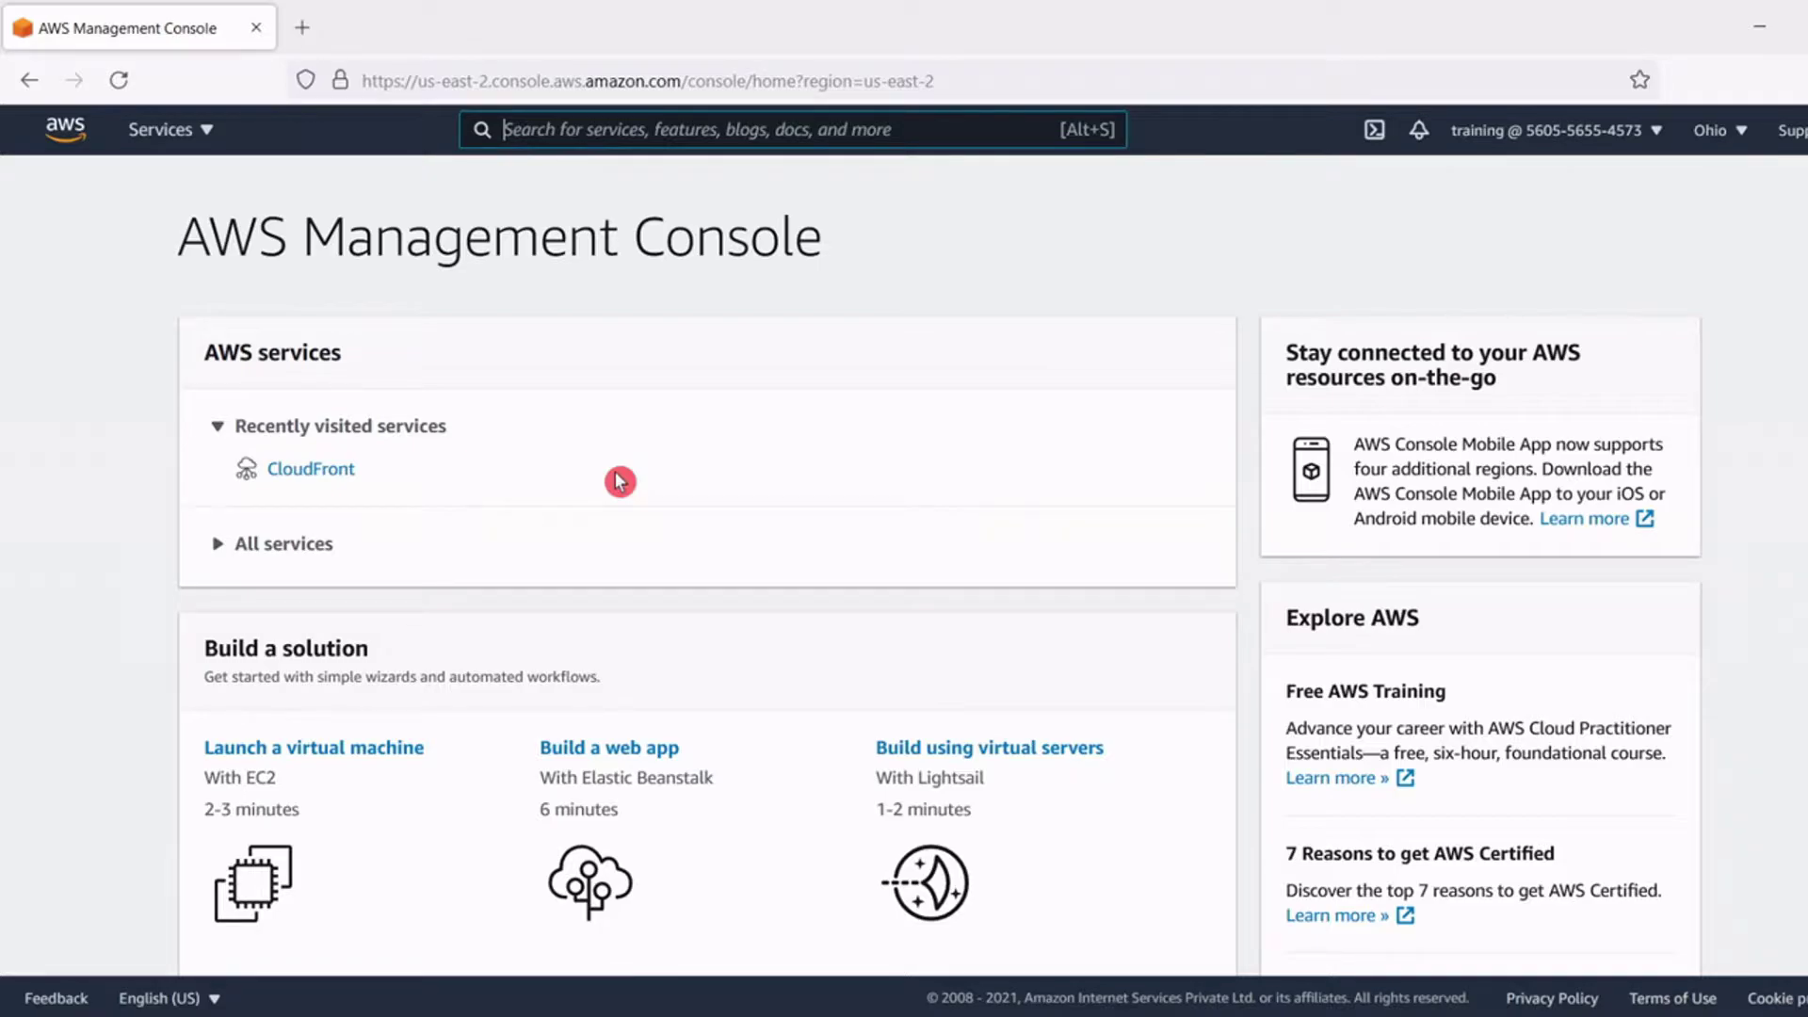
Search the console for the CloudFront service and open it.
left_click(563, 129)
type("cloudfro")
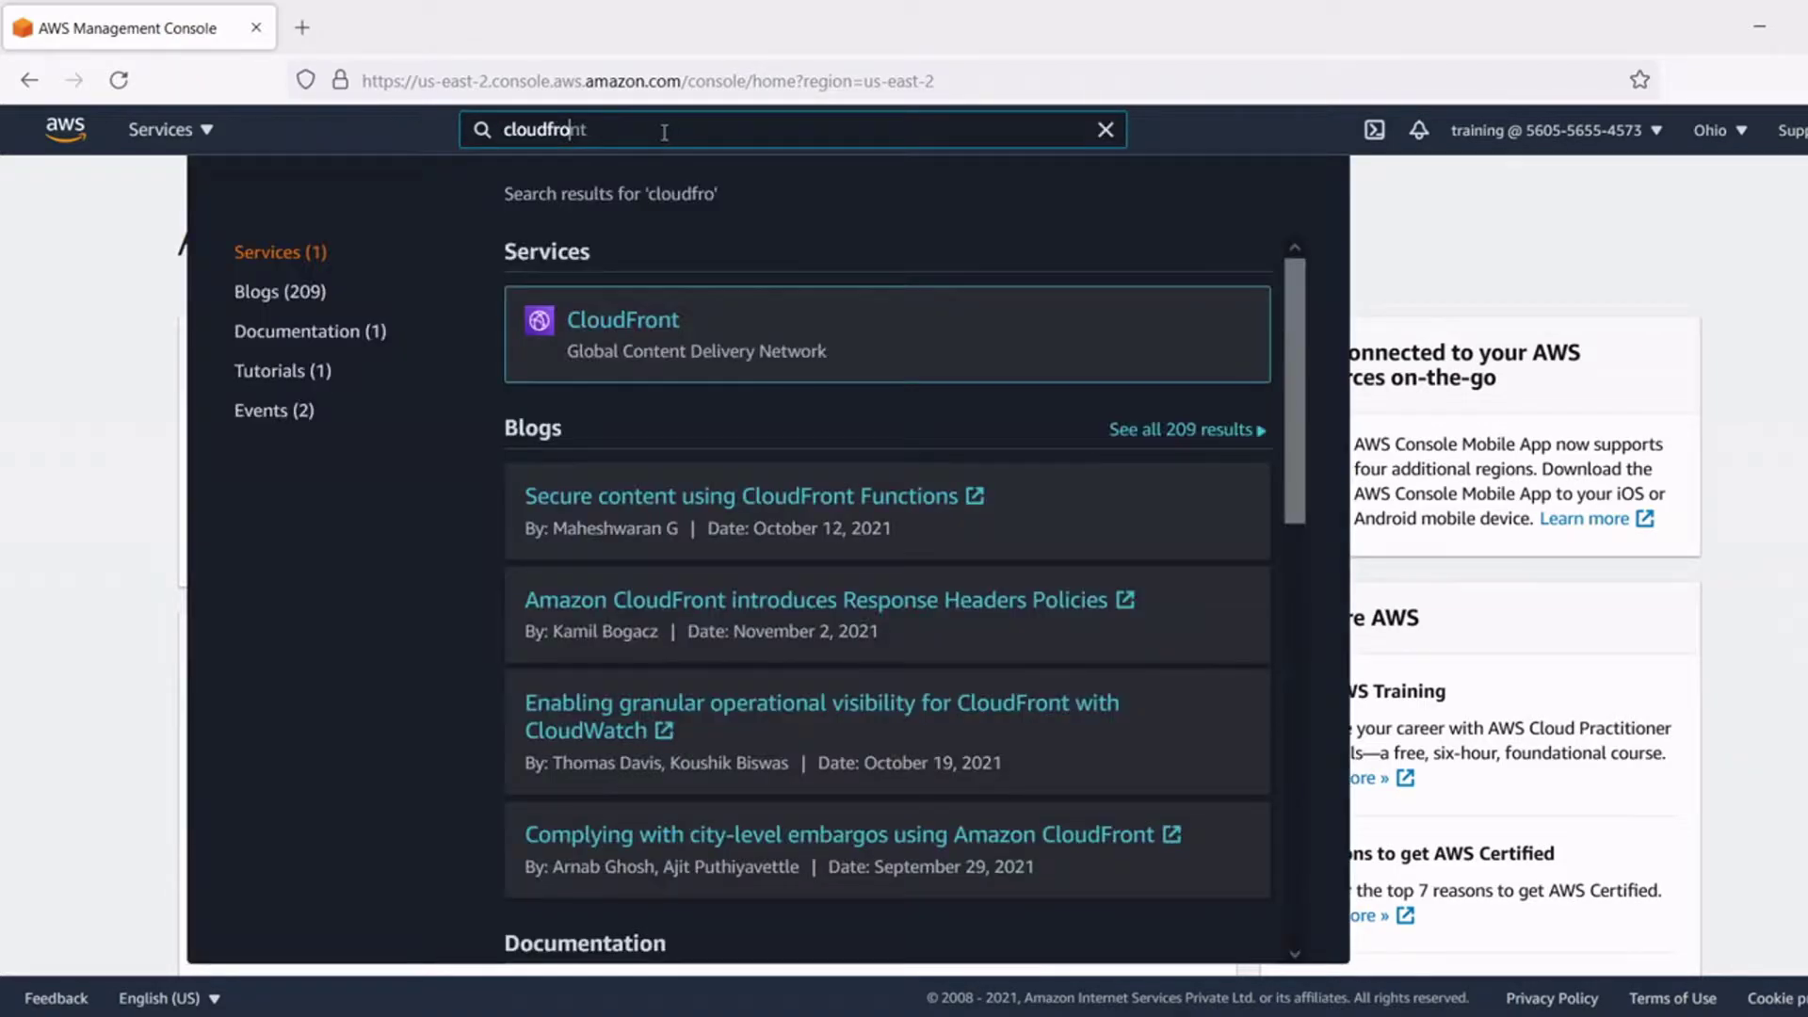
left_click(638, 335)
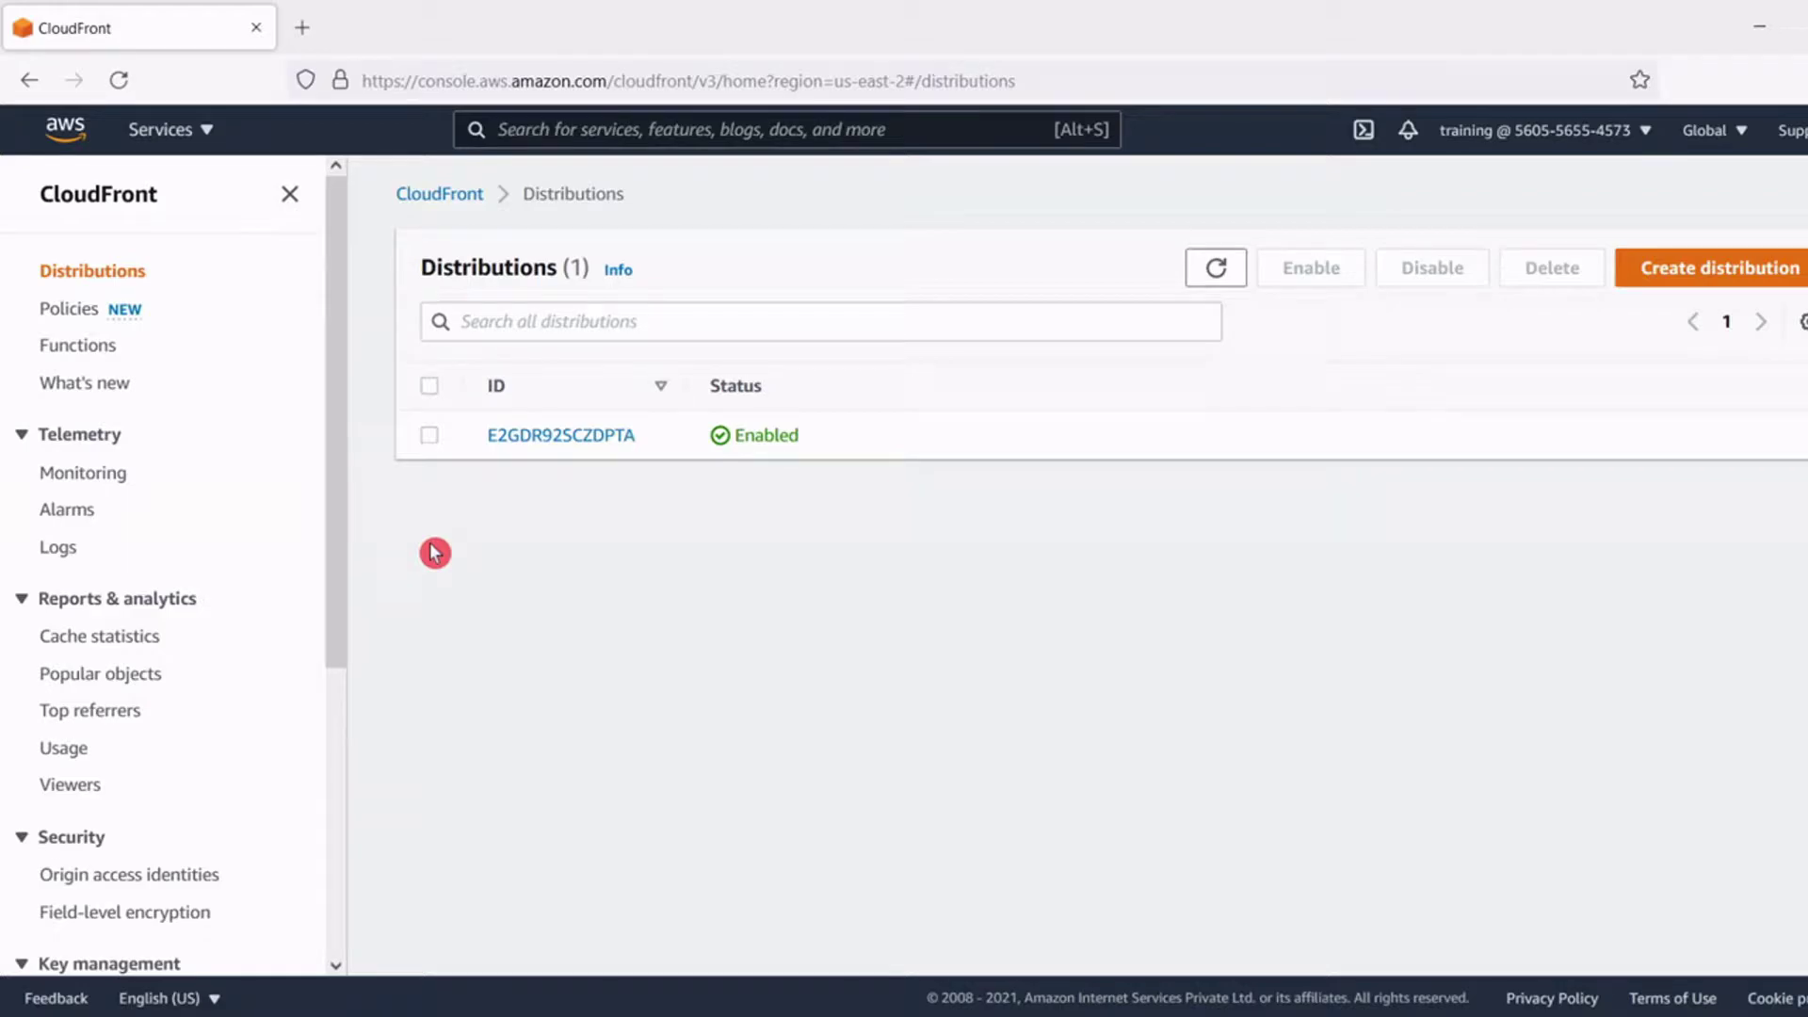
Start a new custom cache policy and name it Custom-Managed-Cache-Policy1.
left_click(73, 311)
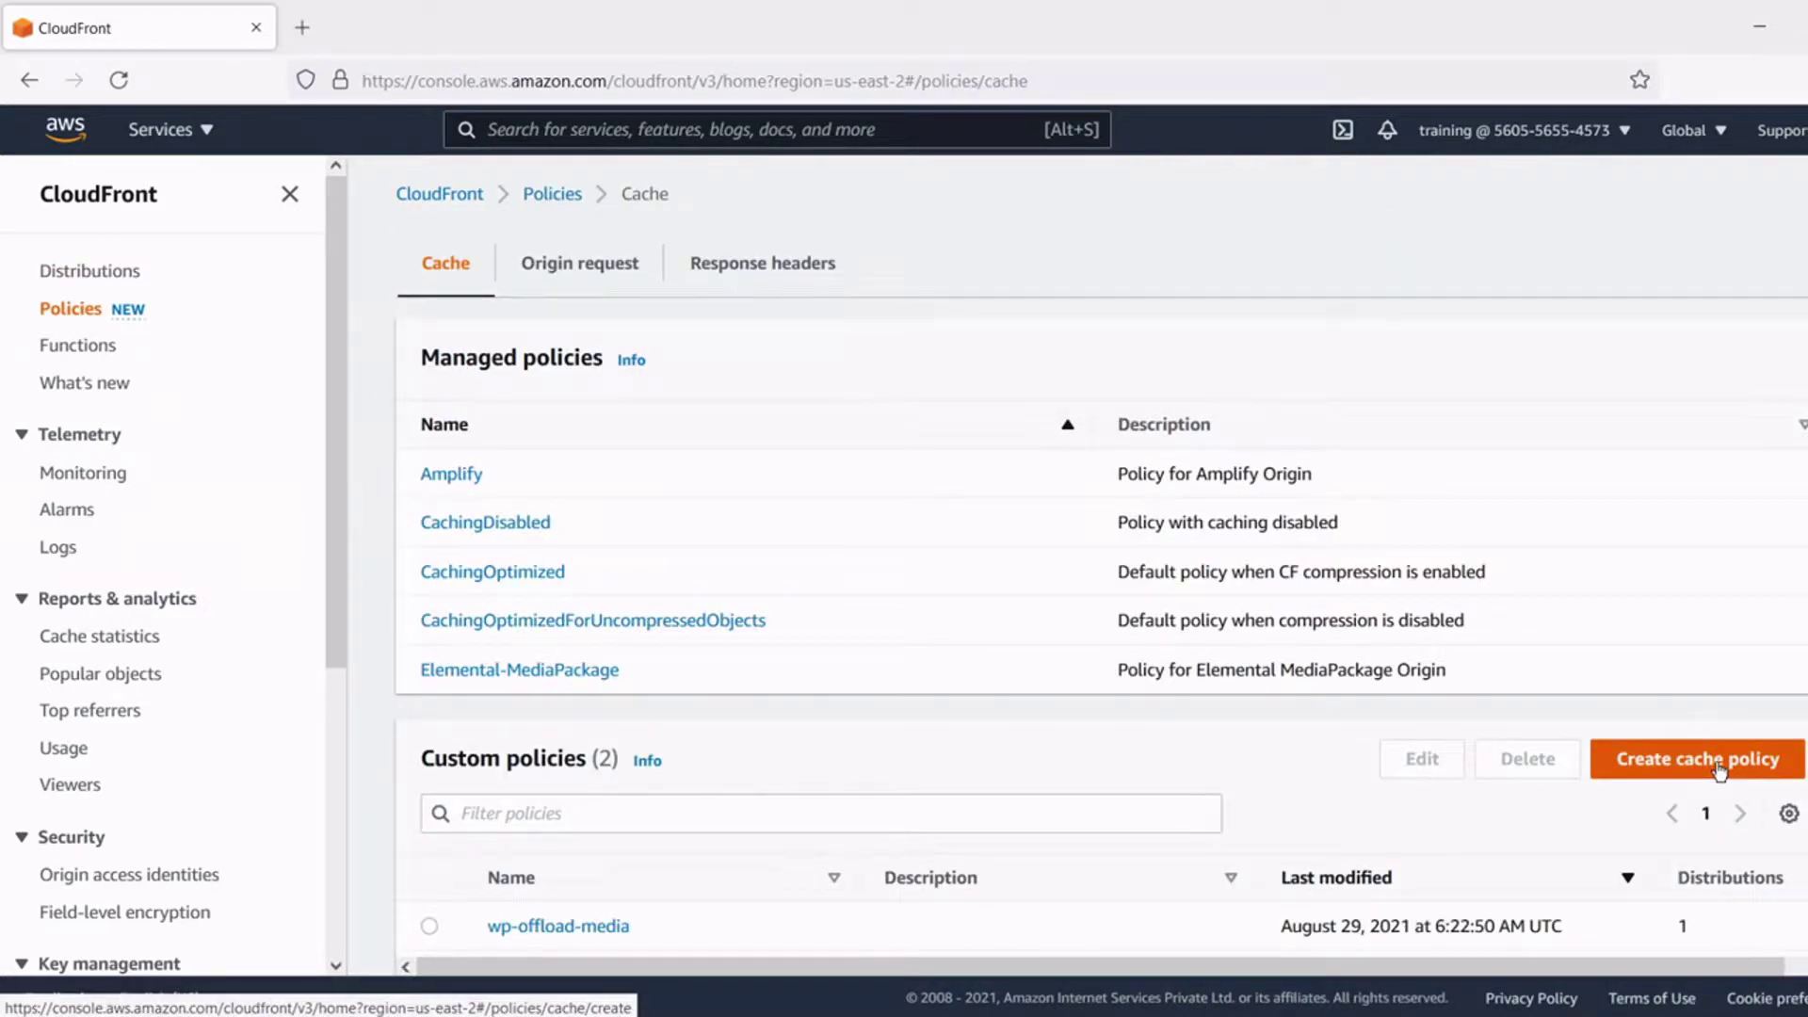
left_click(1721, 765)
left_click(160, 478)
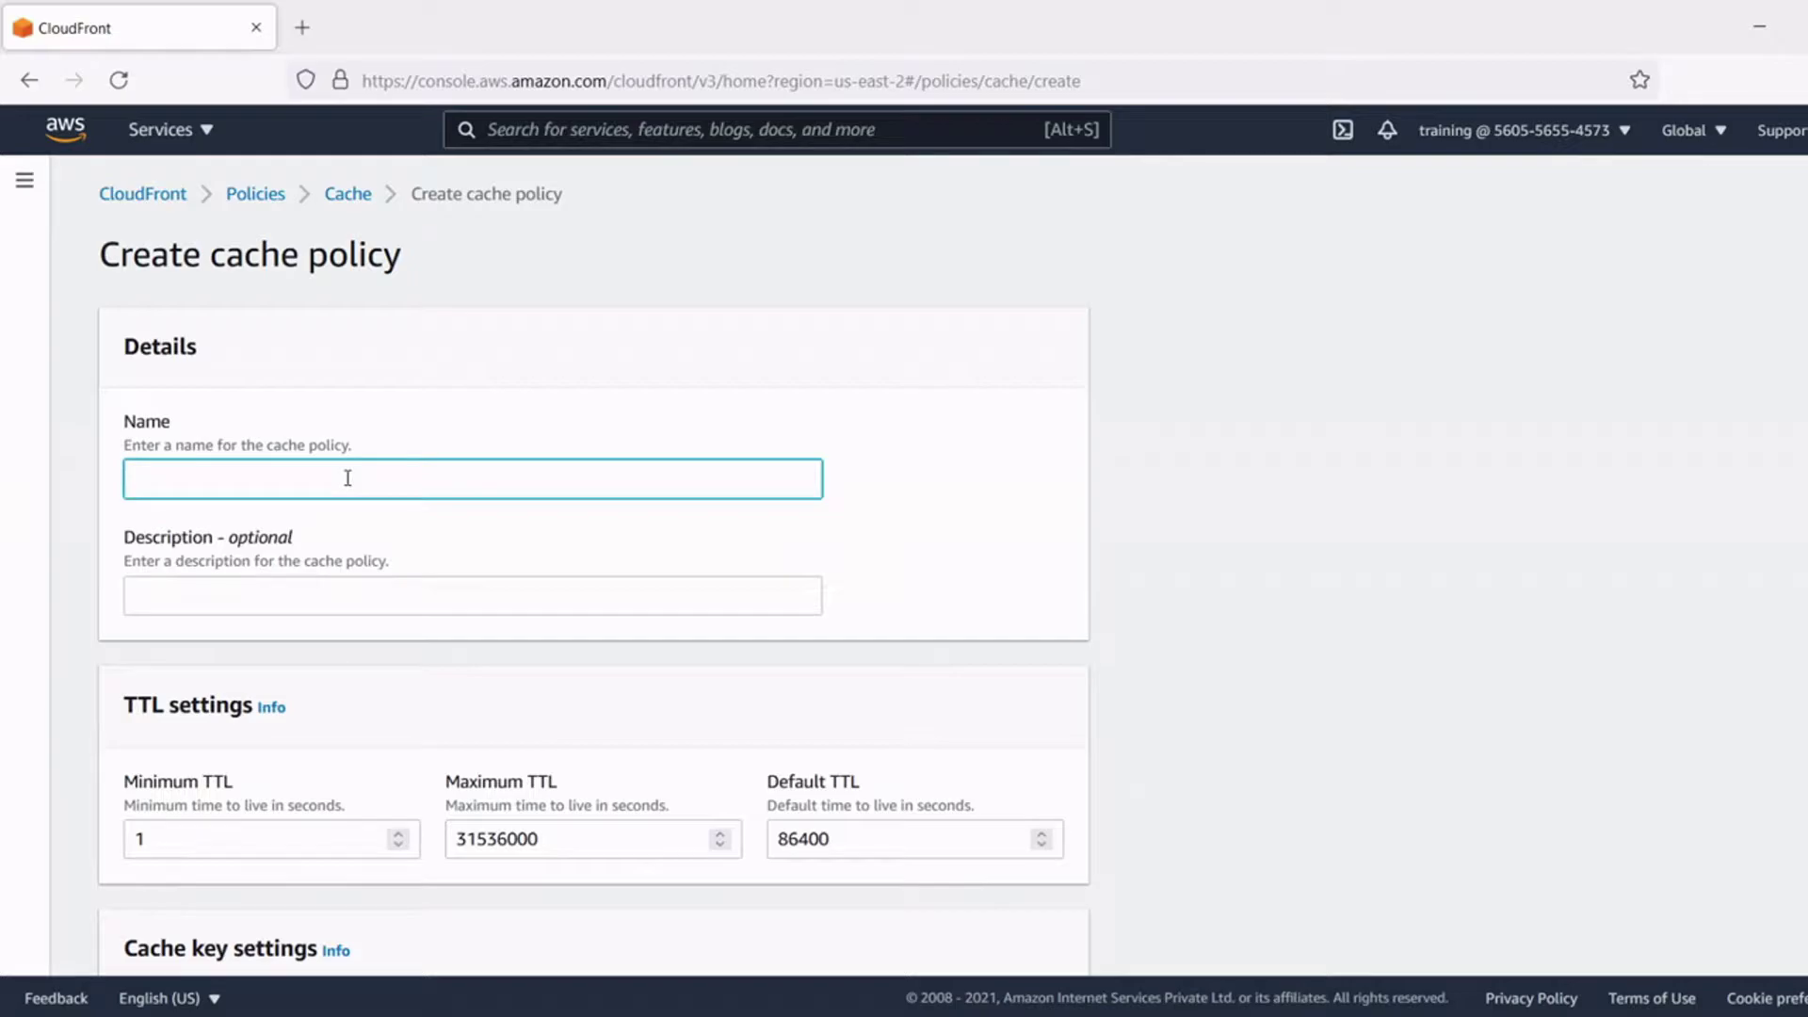
type("Custom-Managed-Cache-Policy1")
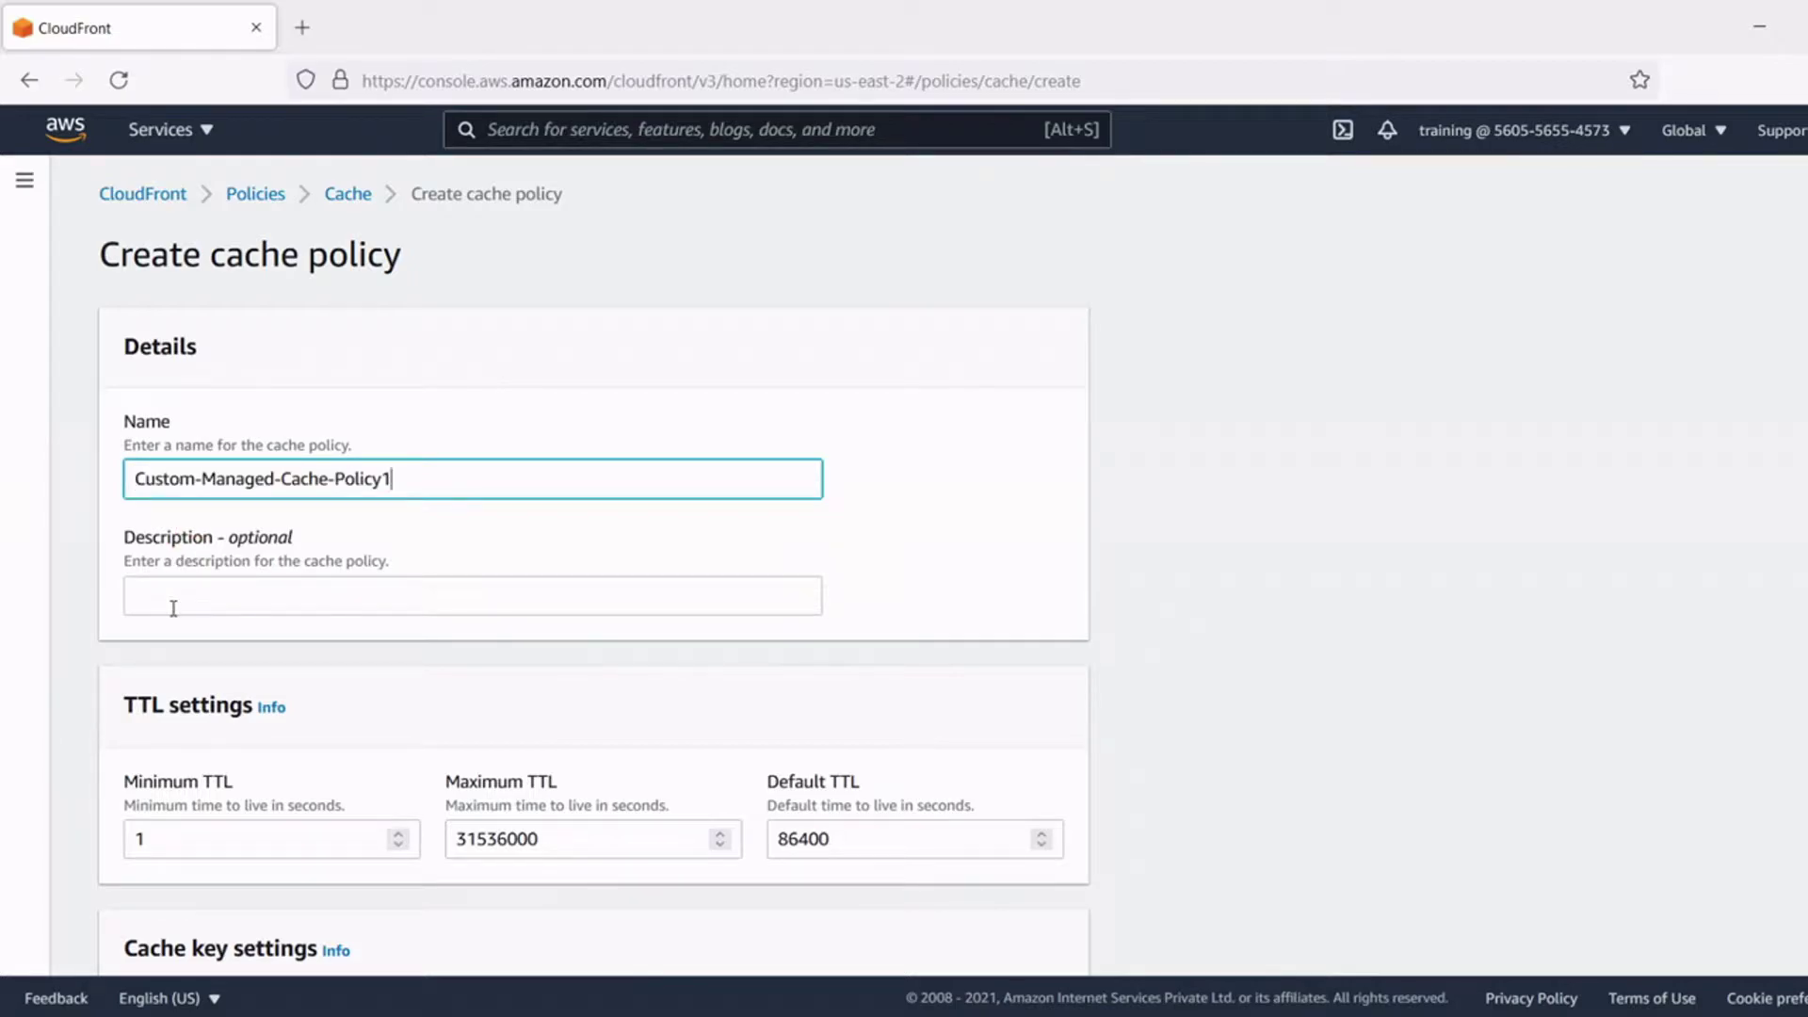
Include the Host, Origin and Referer headers in the cache policy's cache key settings.
scroll(217, 694, "down", 5)
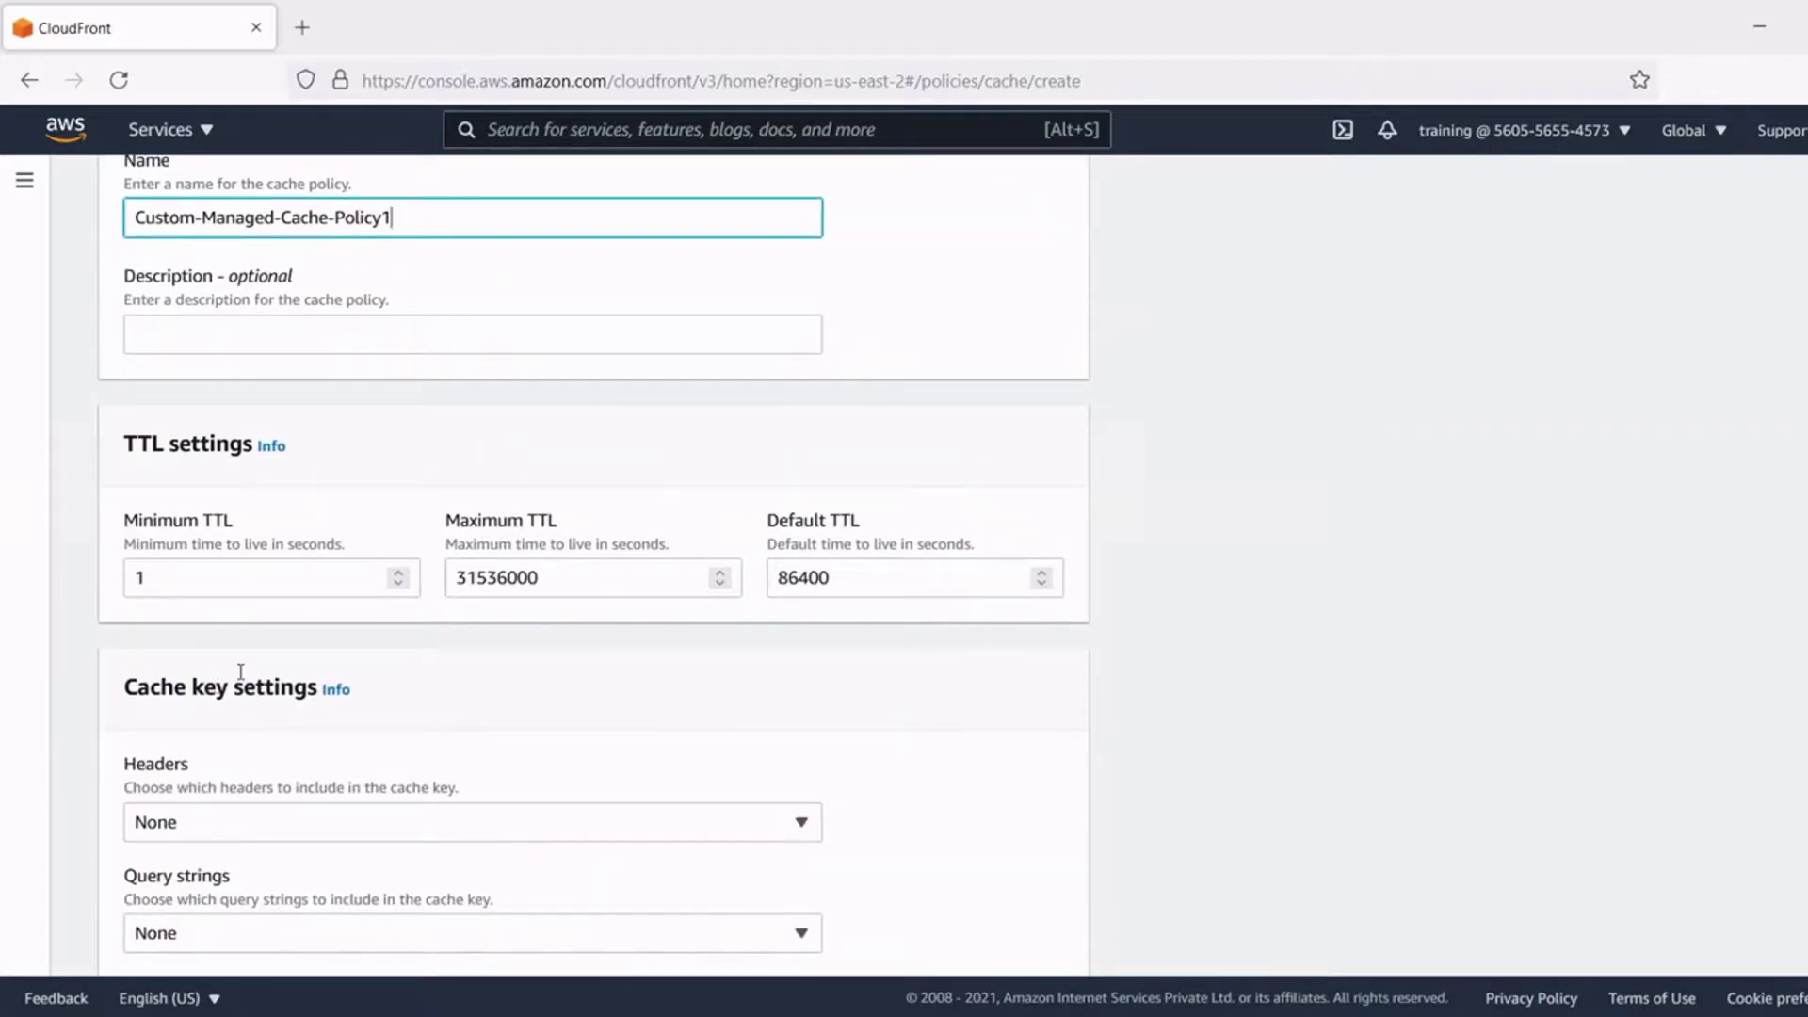
scroll(247, 679, "down", 1)
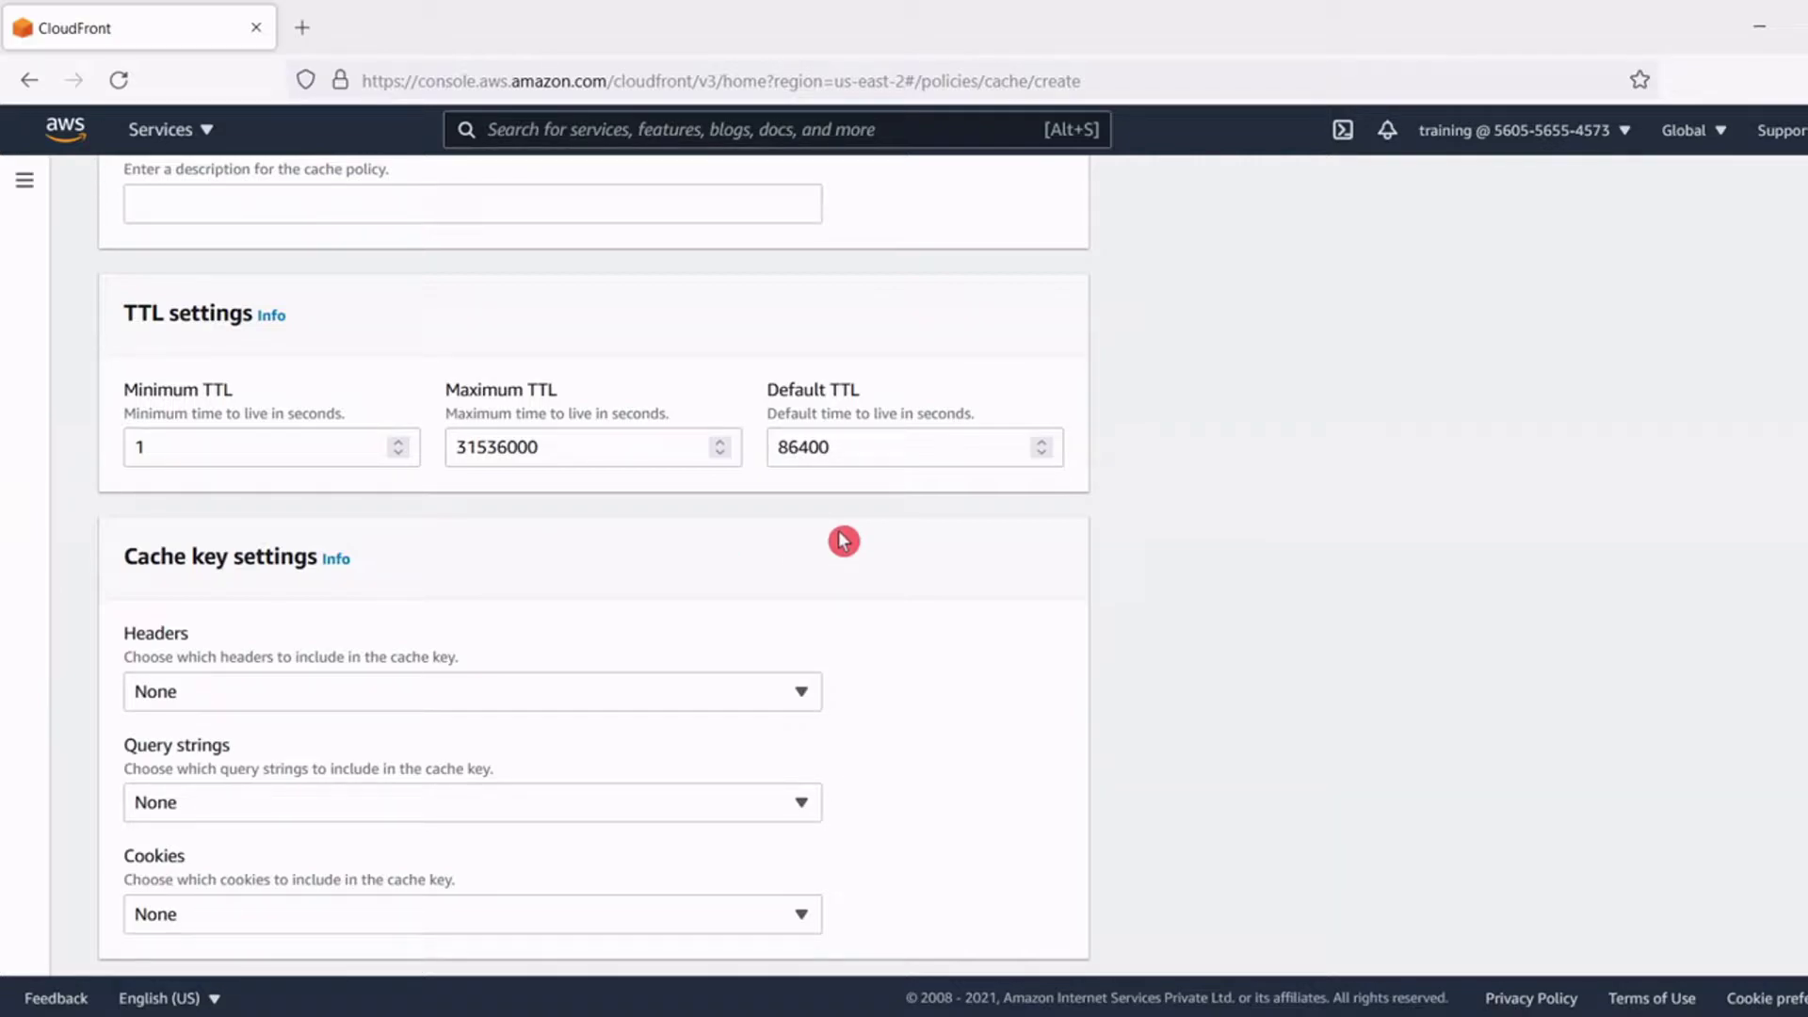
scroll(843, 541, "down", 3)
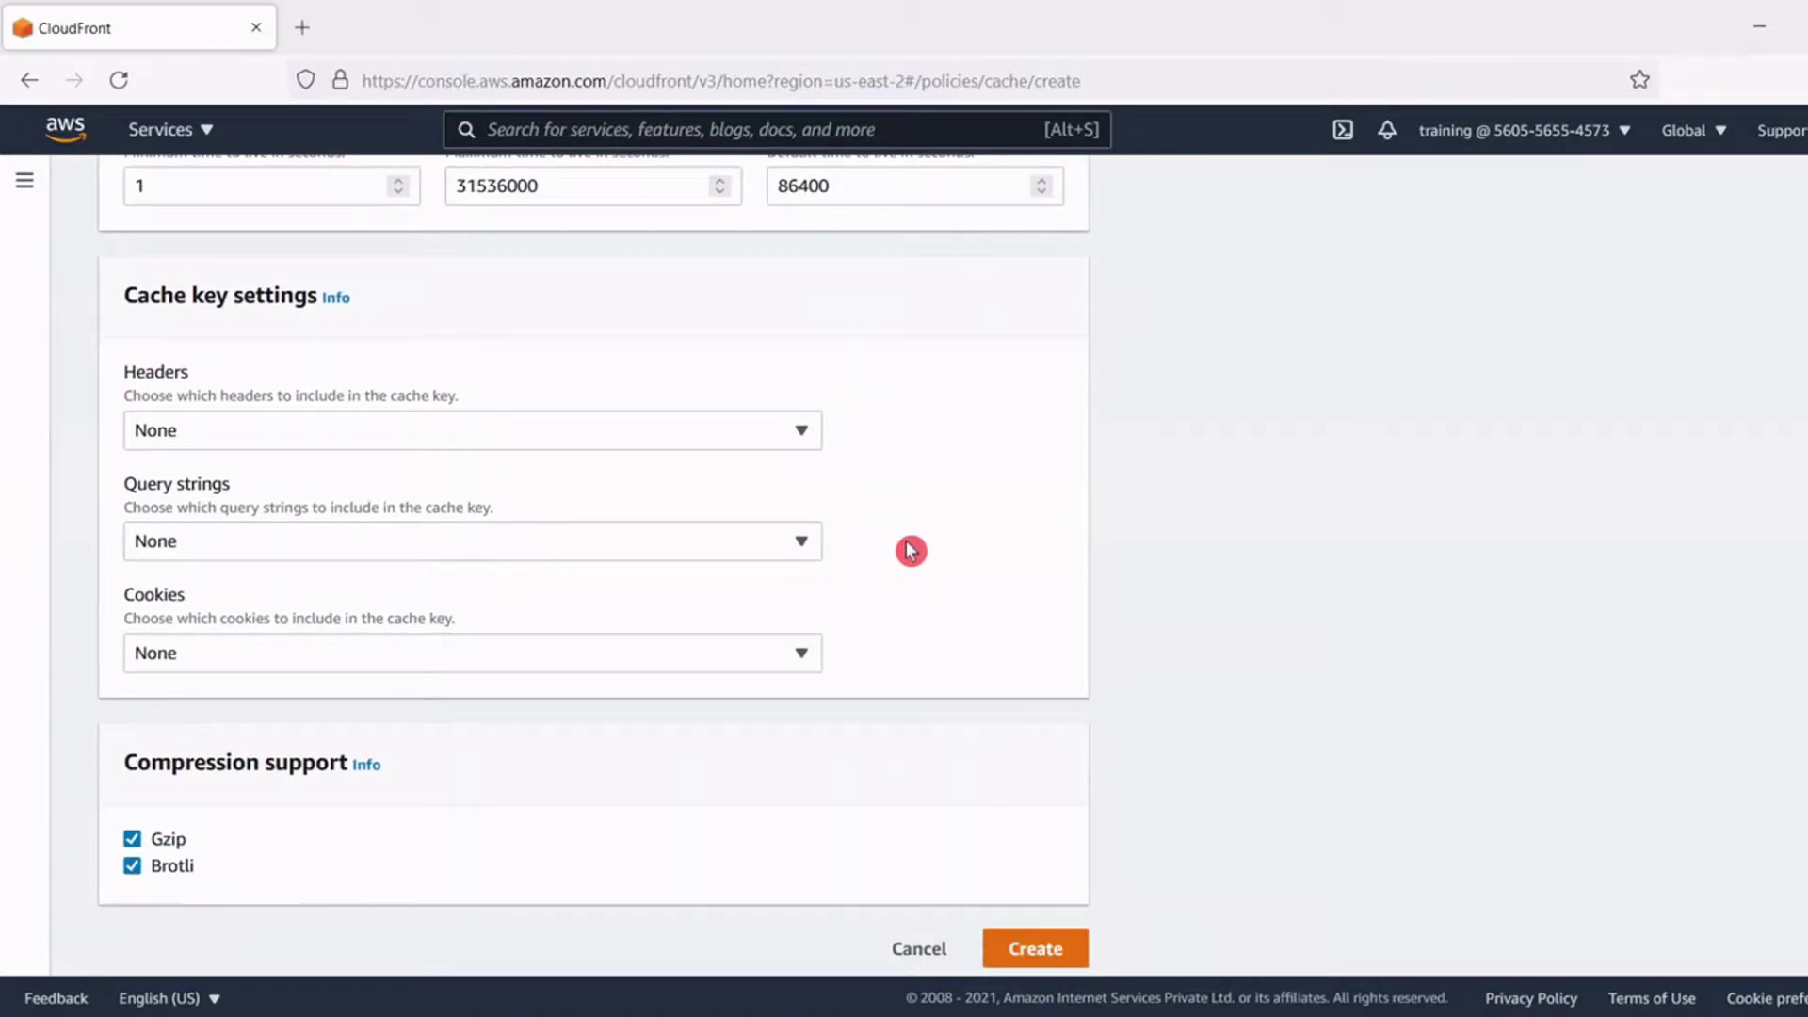
left_click(727, 448)
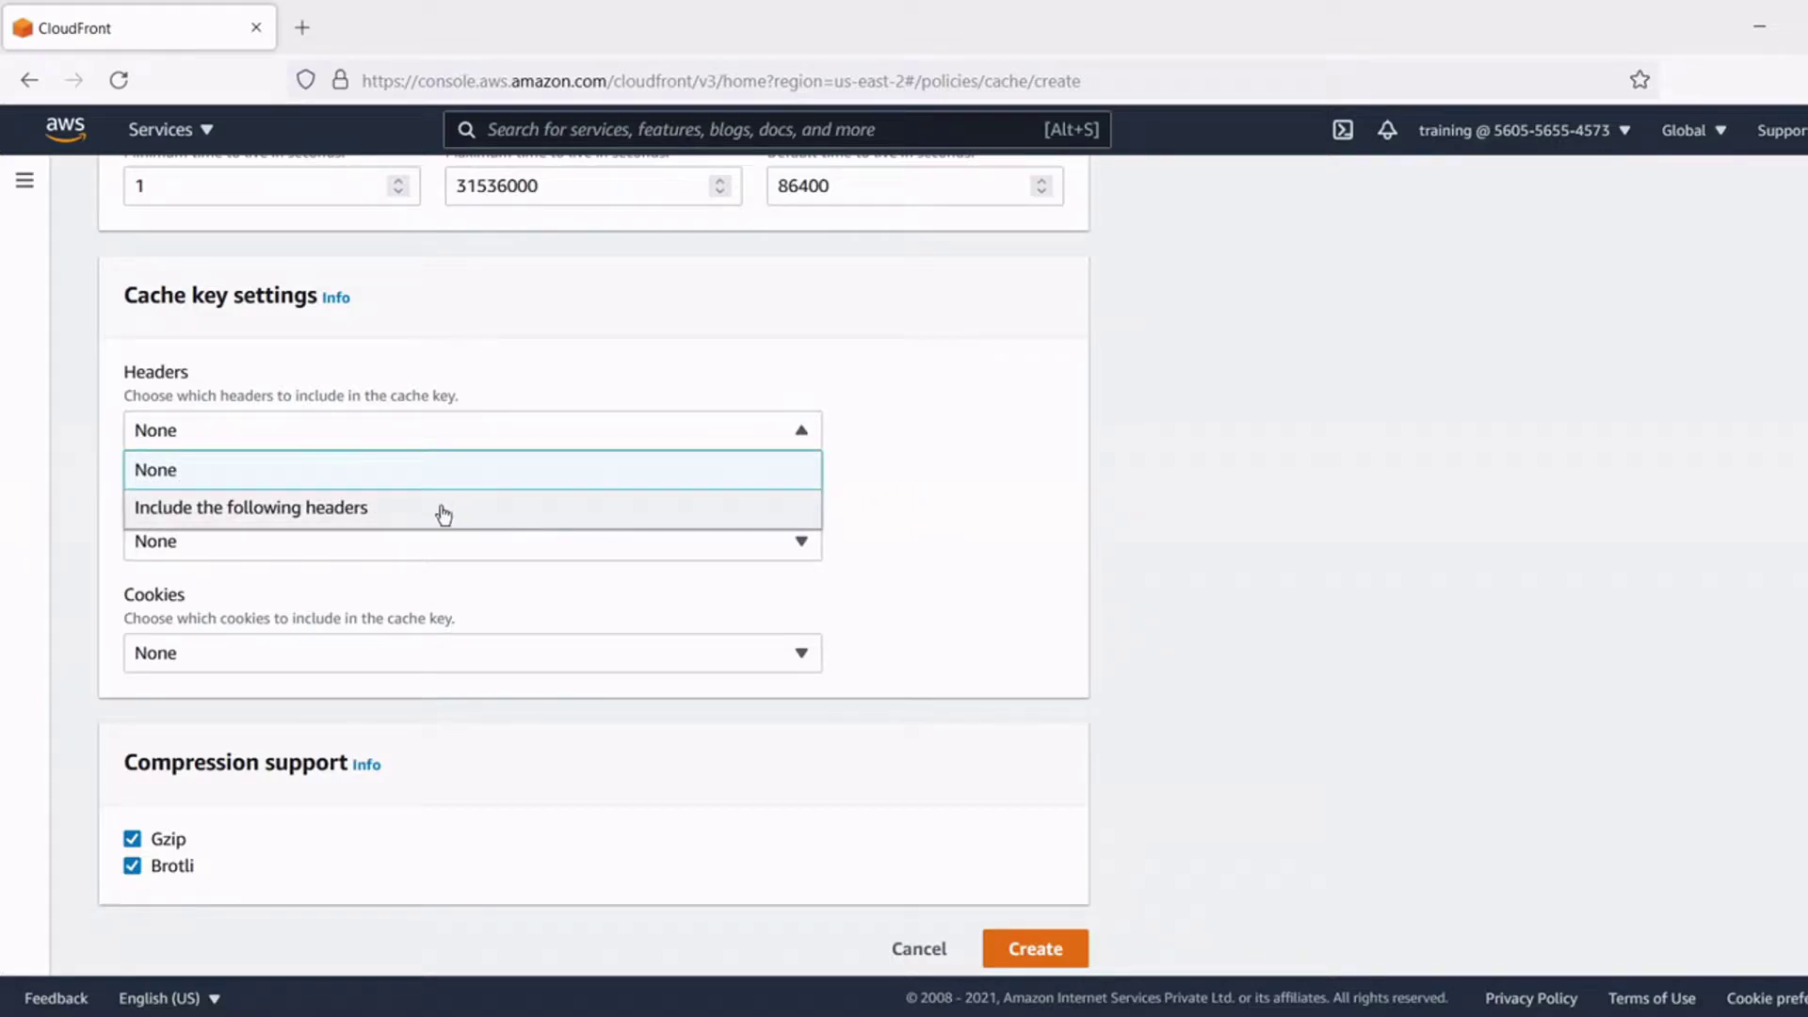
left_click(385, 513)
left_click(377, 553)
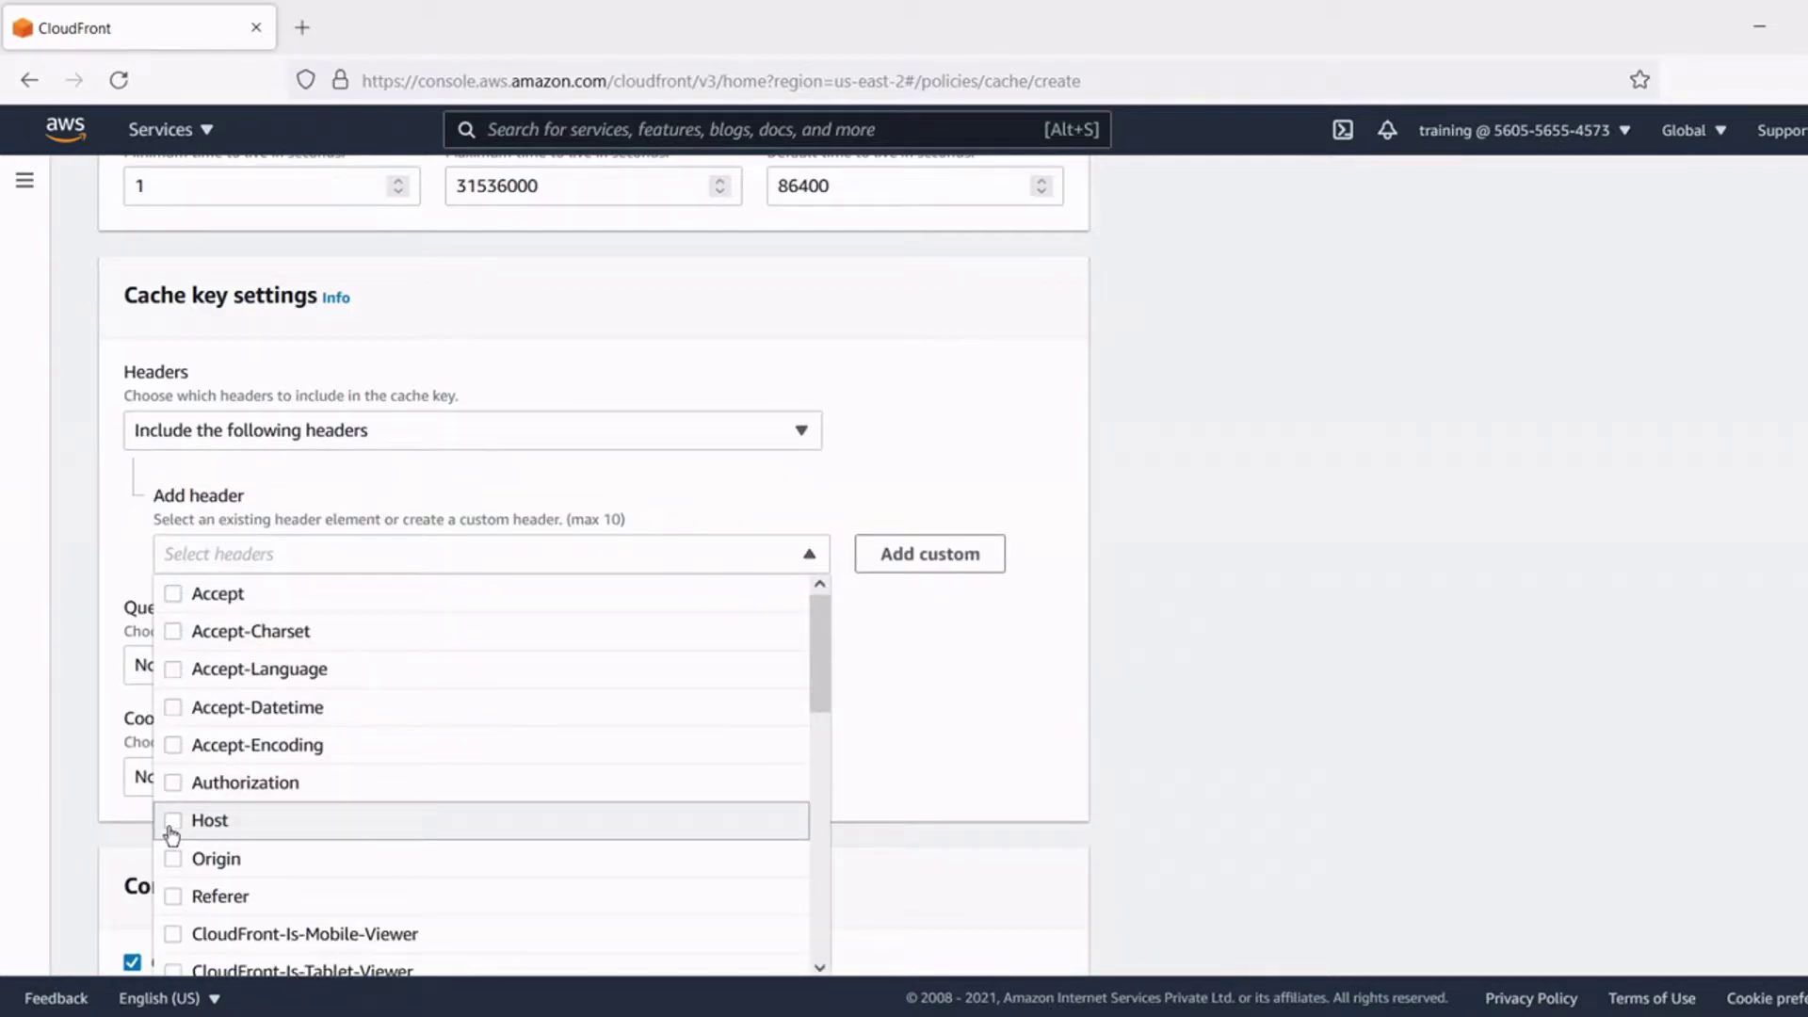
left_click(172, 829)
left_click(172, 864)
left_click(173, 902)
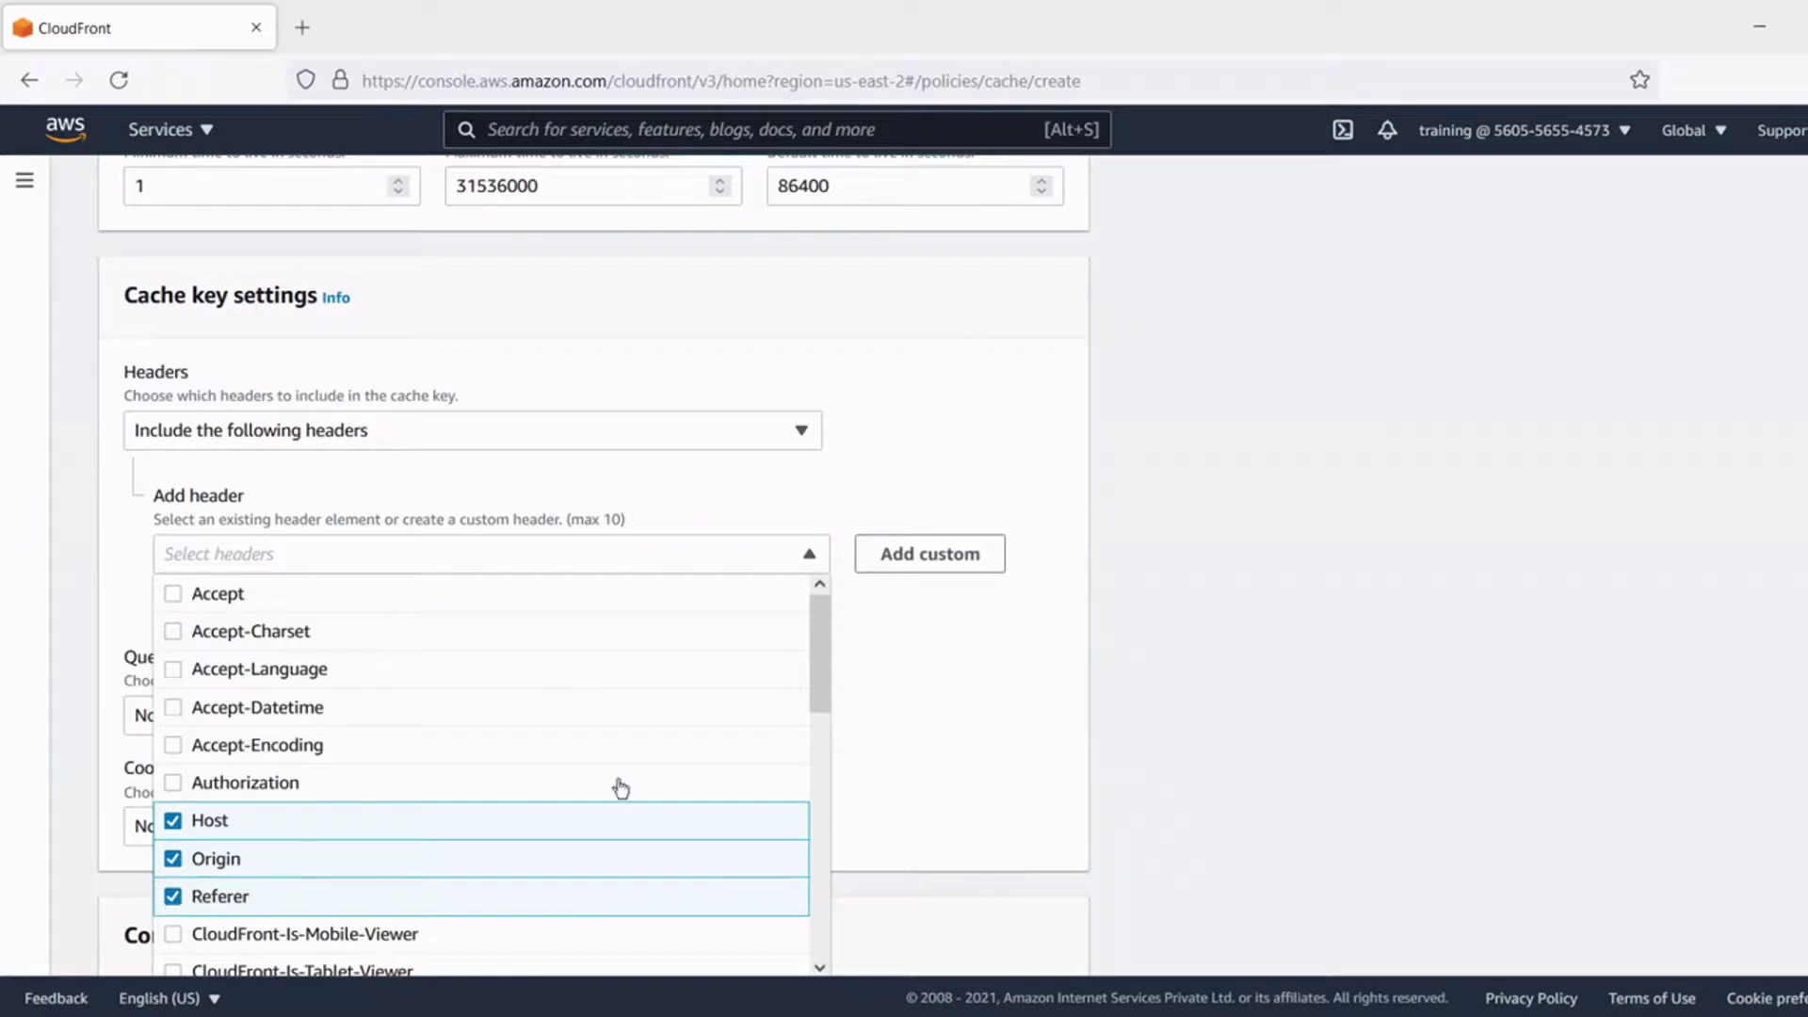
left_click(908, 713)
Include all query strings and all cookies in the cache key.
scroll(876, 672, "down", 2)
left_click(509, 525)
left_click(235, 570)
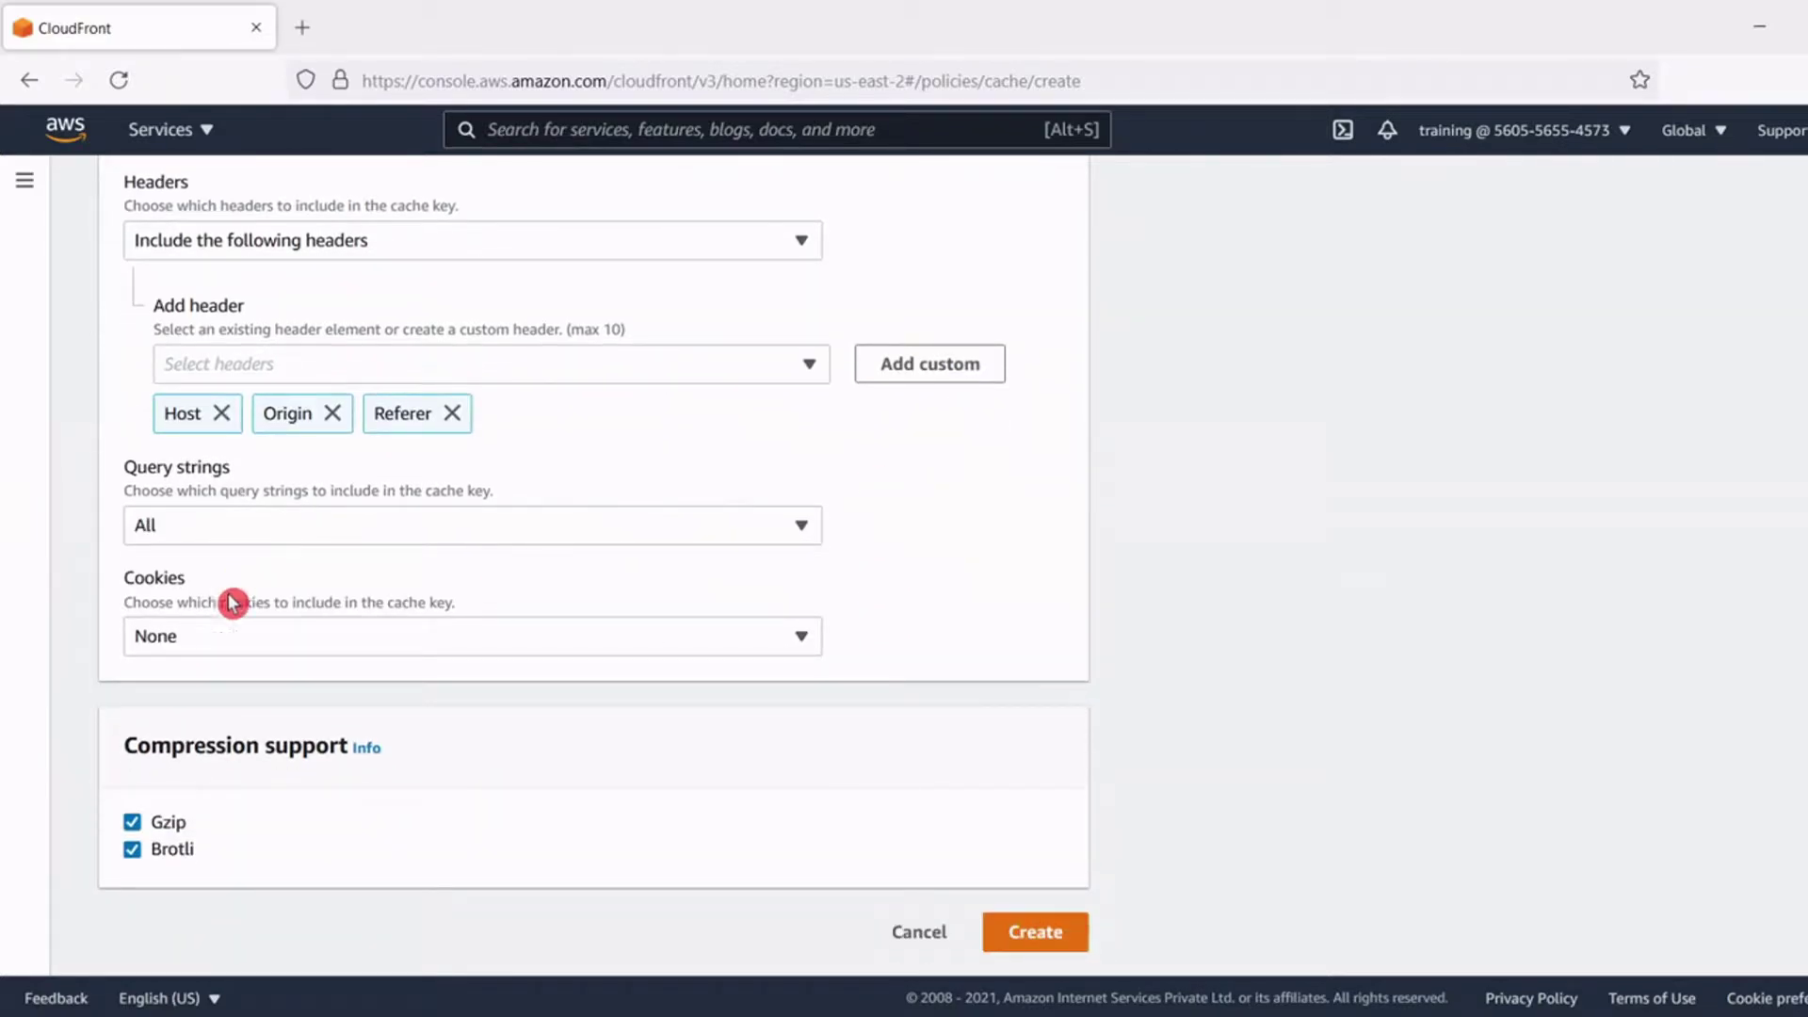
left_click(222, 638)
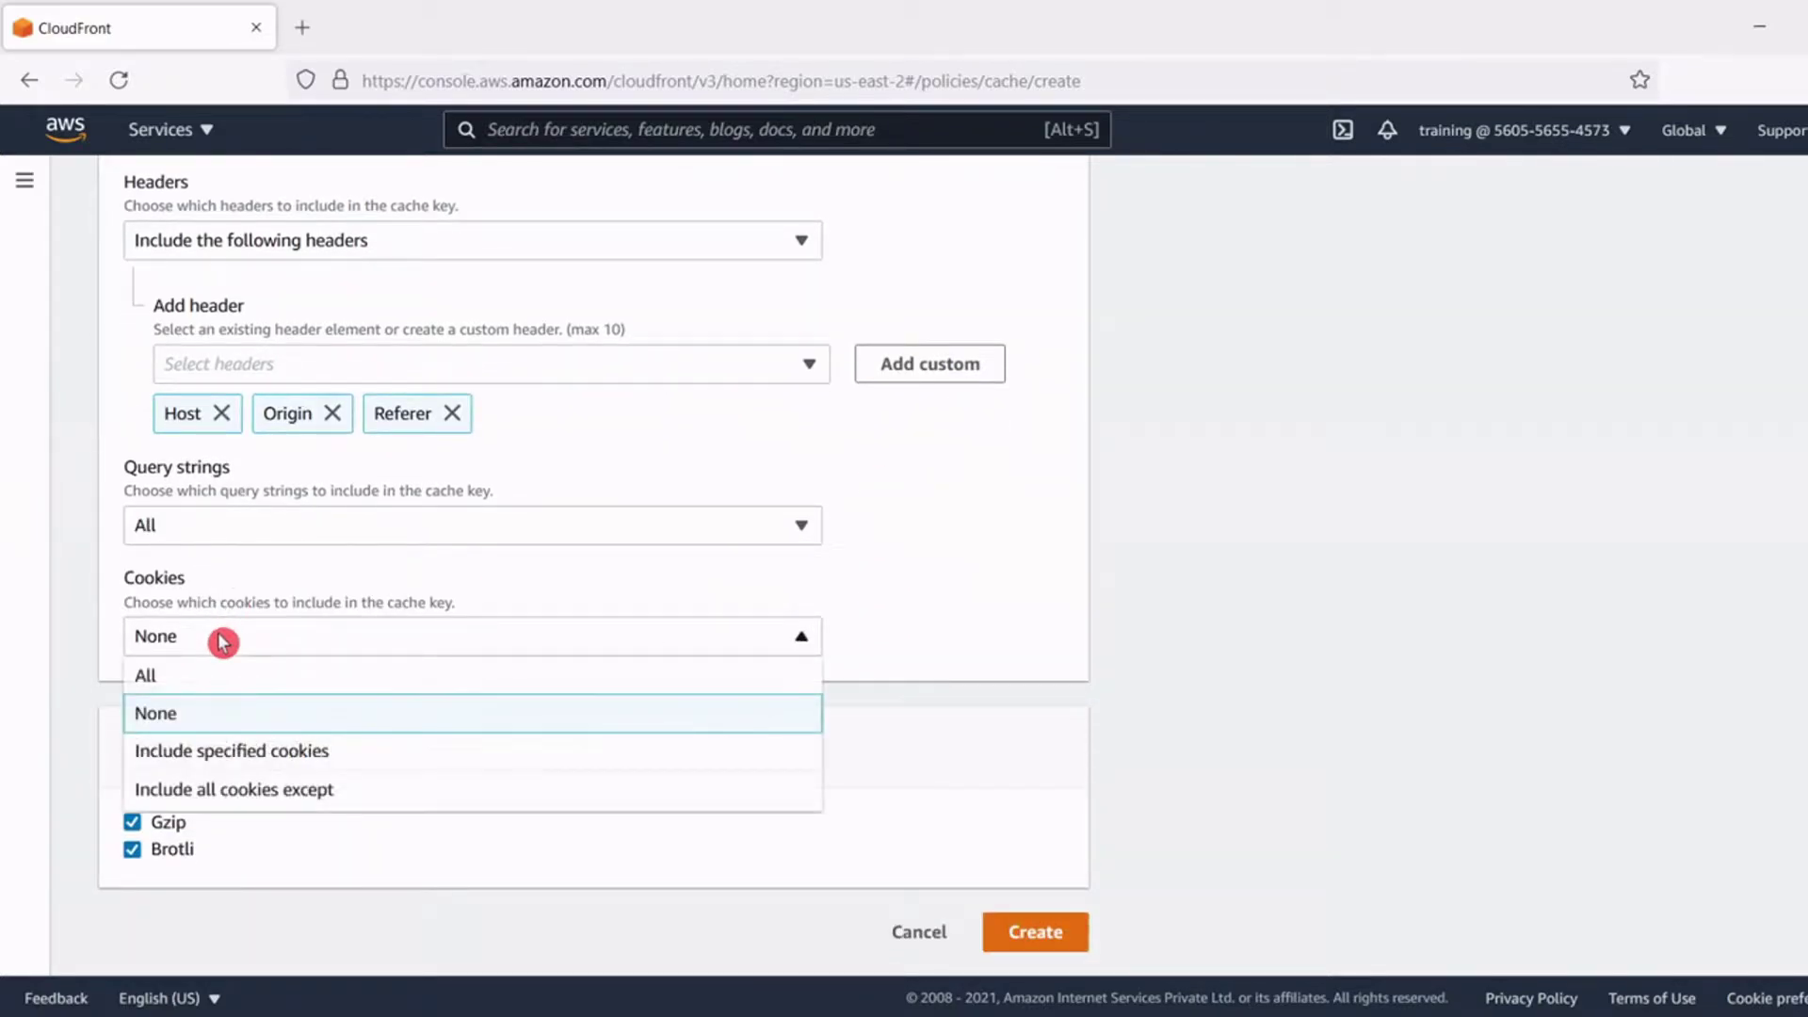
left_click(188, 677)
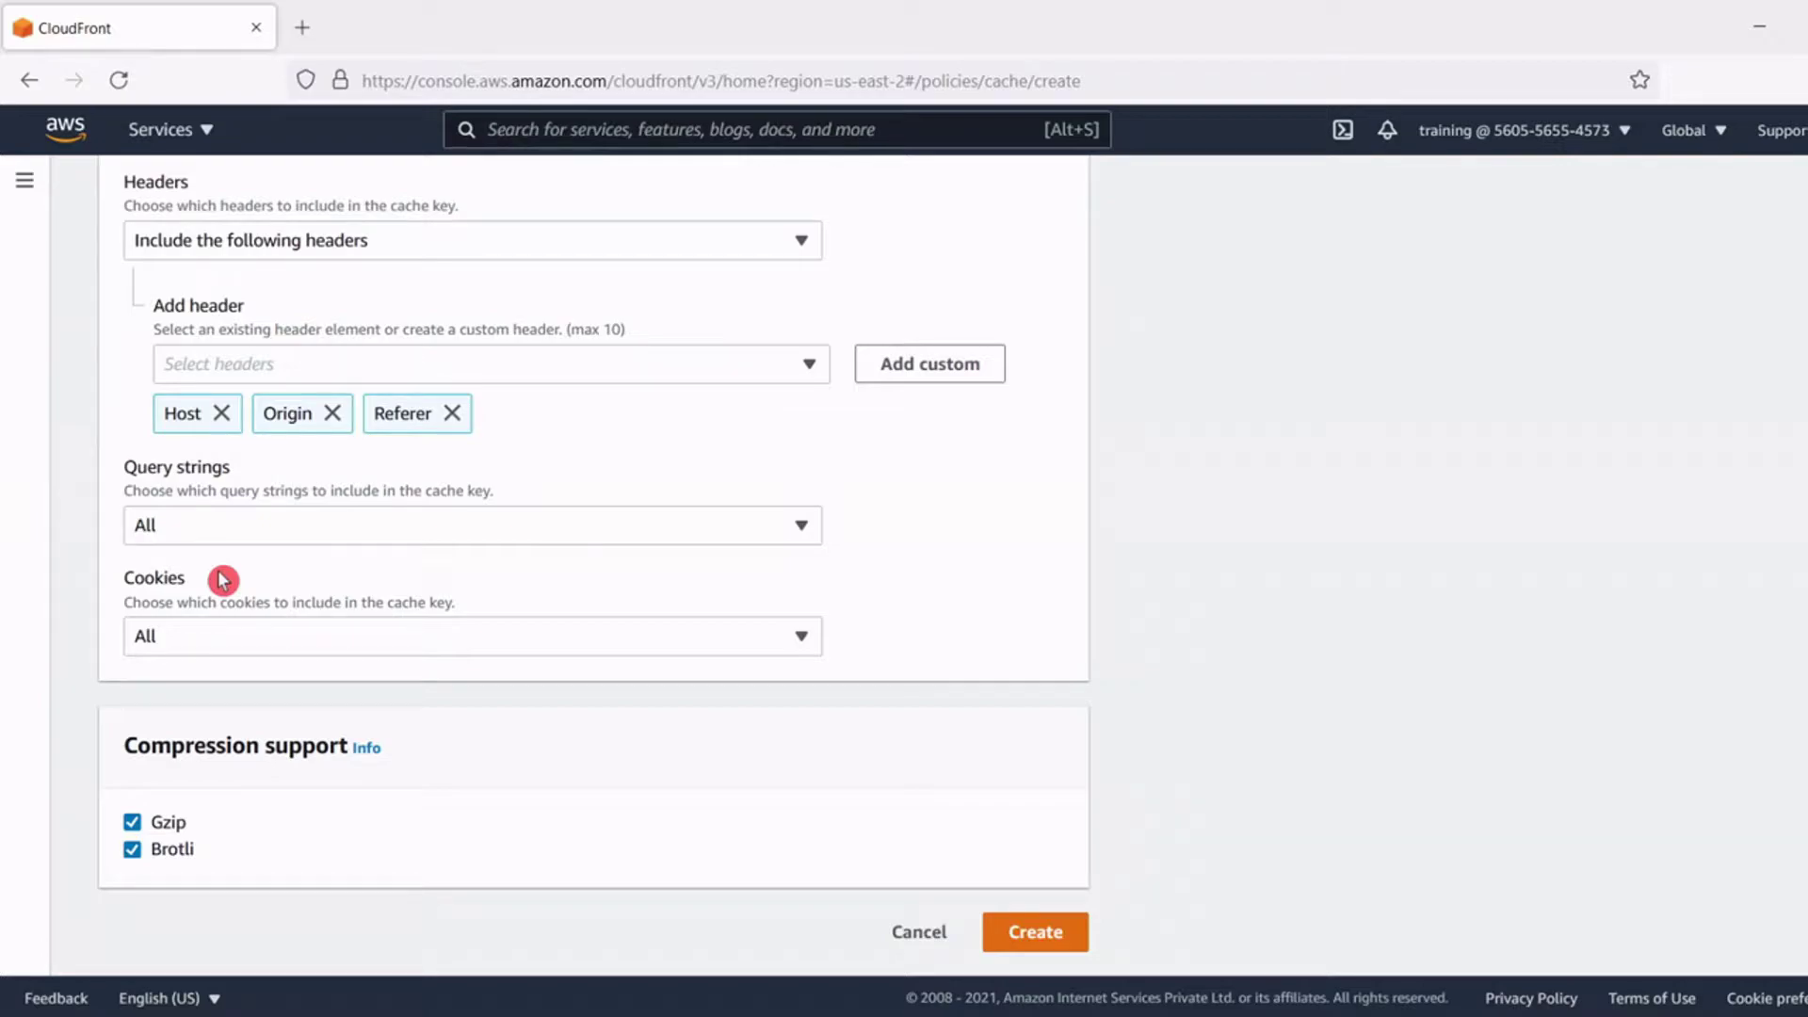
Disable Brotli compression support, create the cache policy and review its settings.
left_click(136, 857)
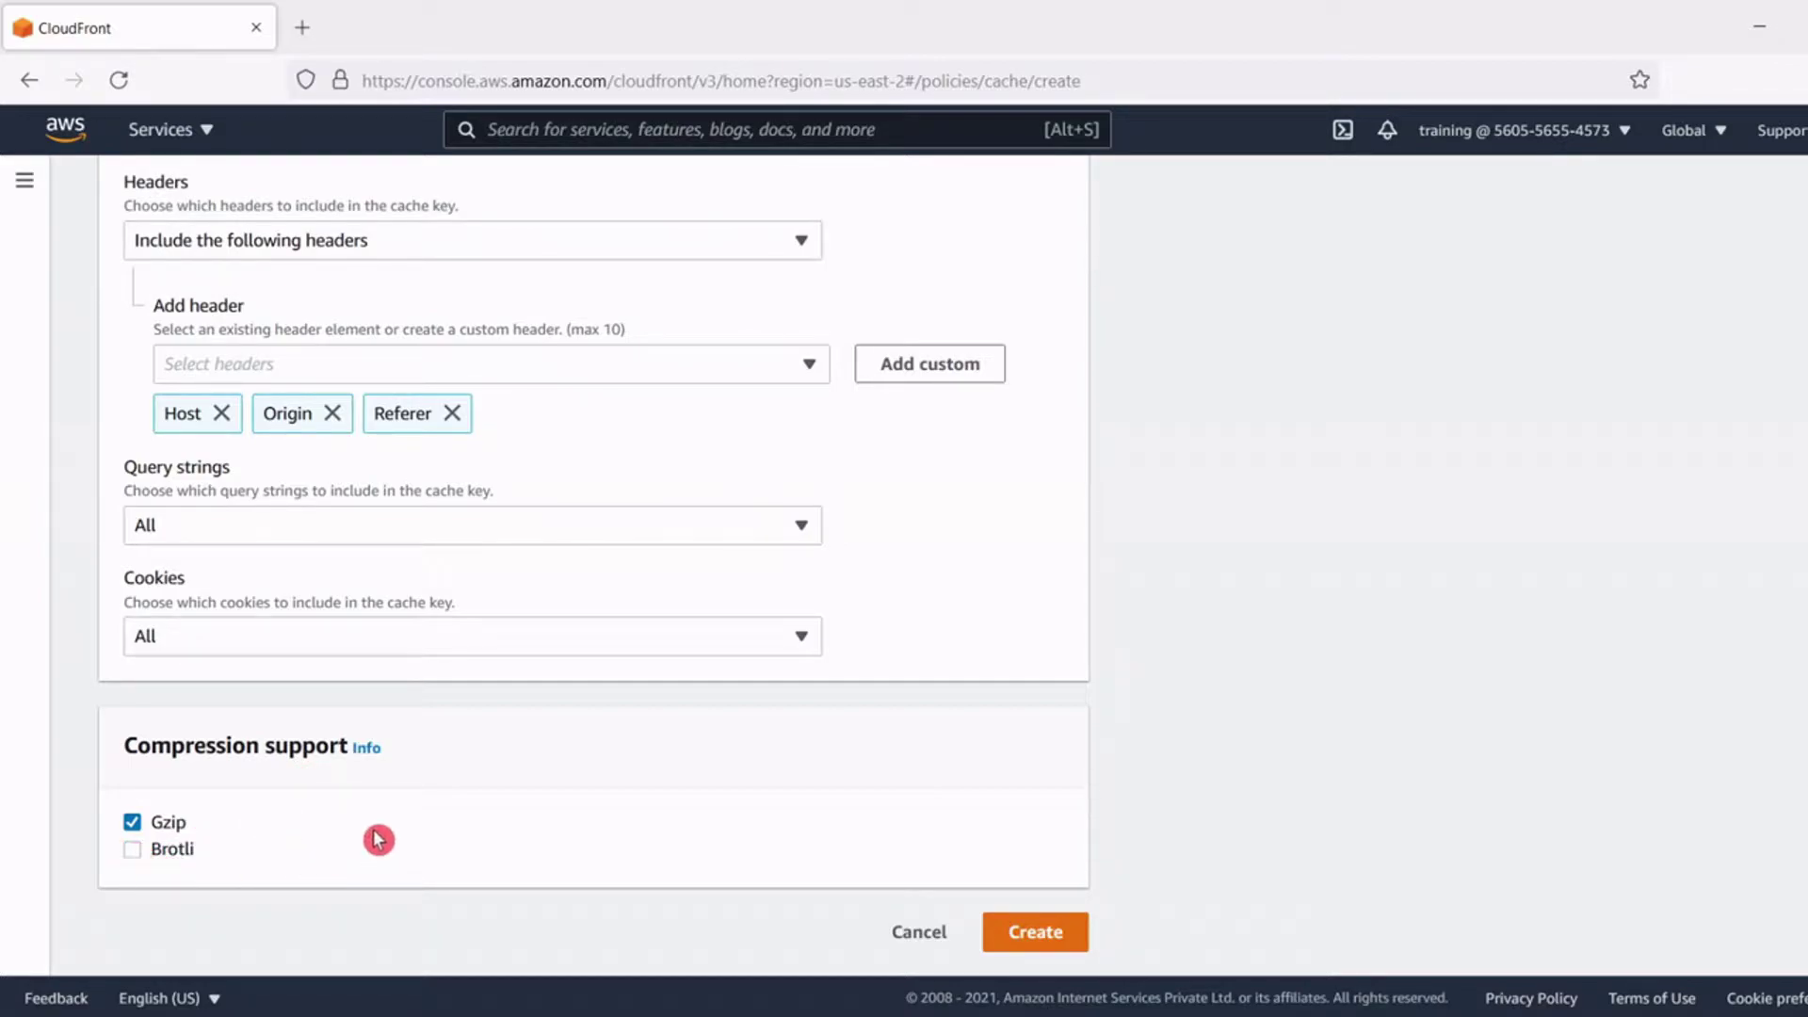
left_click(1036, 934)
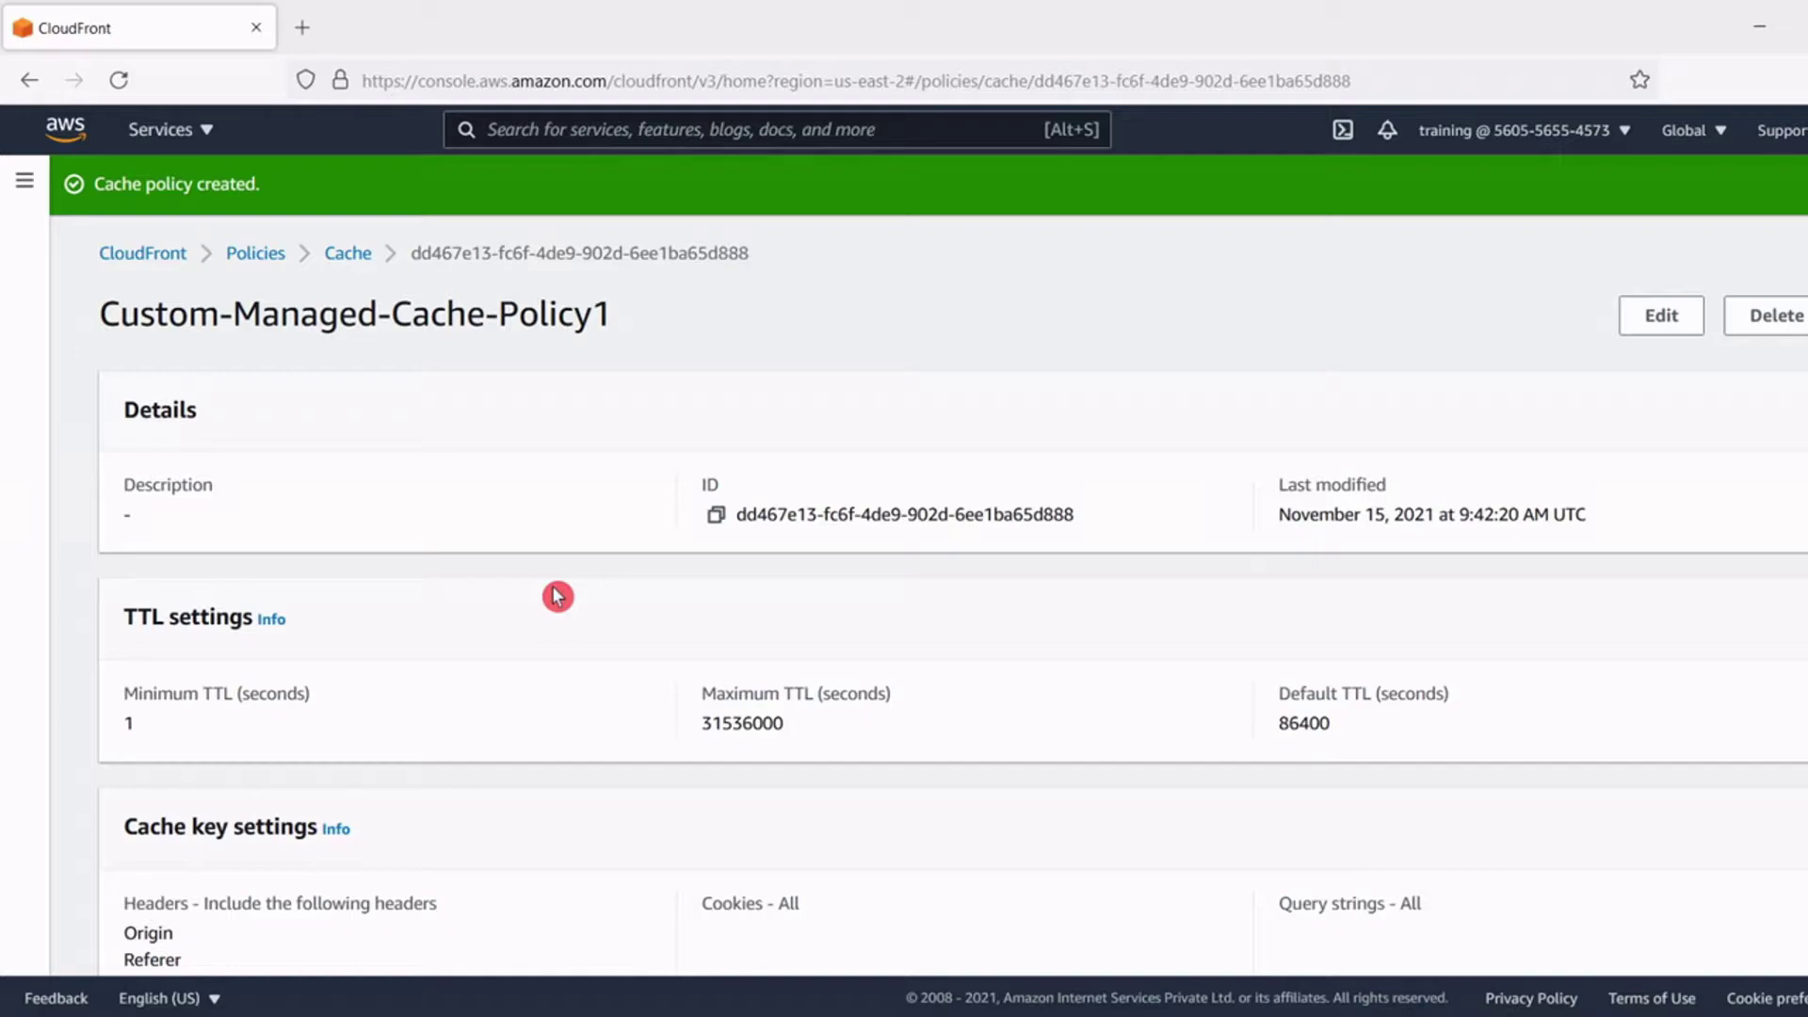
scroll(558, 596, "down", 5)
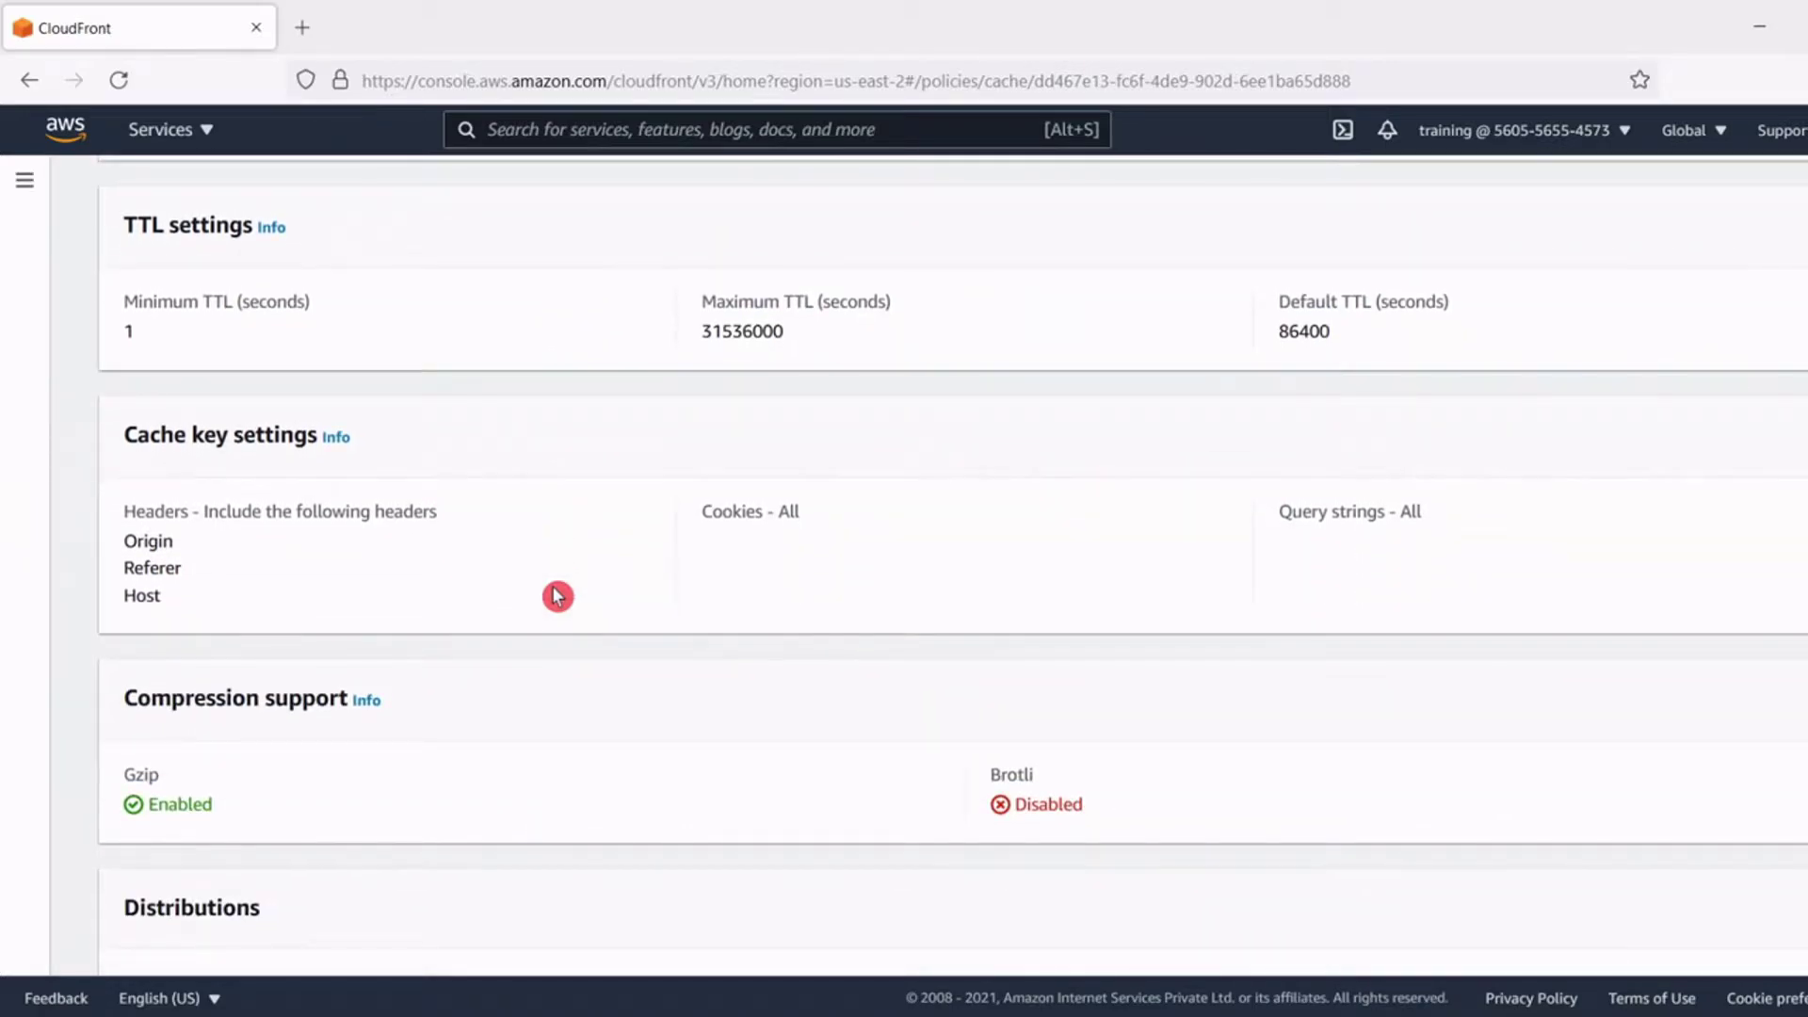
scroll(557, 596, "down", 1)
scroll(558, 596, "up", 6)
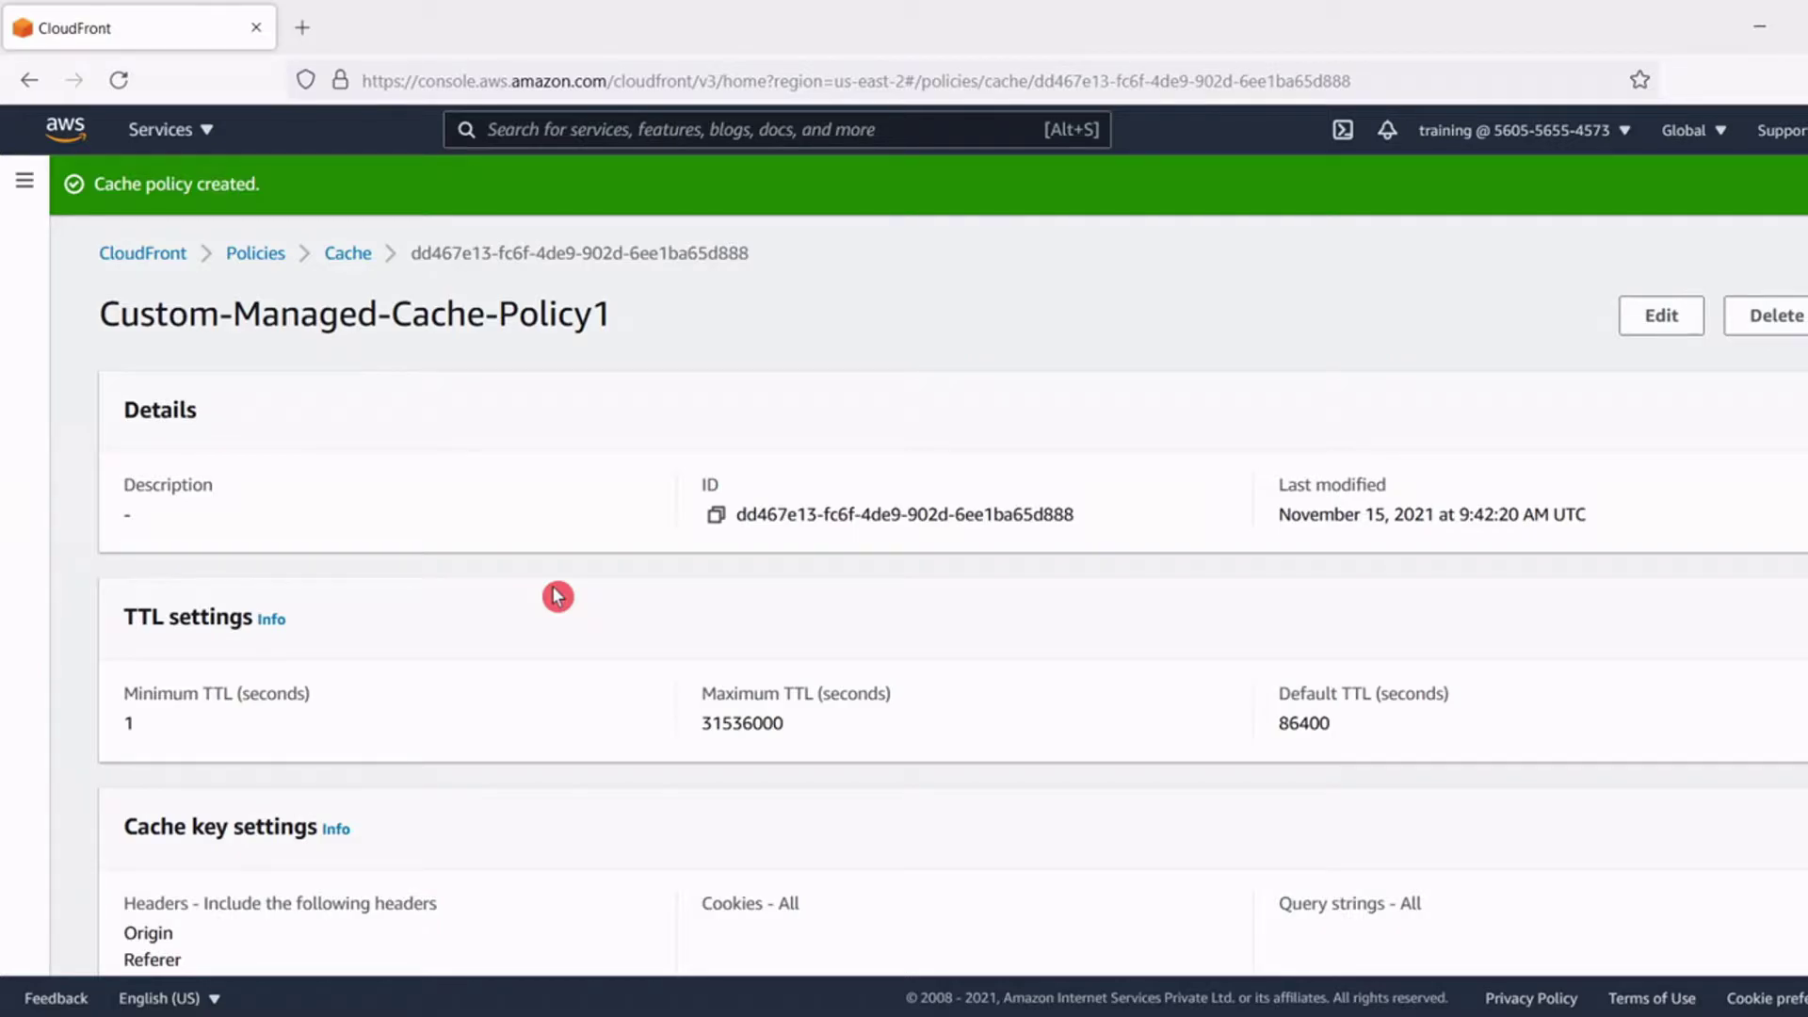
Start a new custom origin request policy and name it Custom-headers-passed1.
key("alt+Tab")
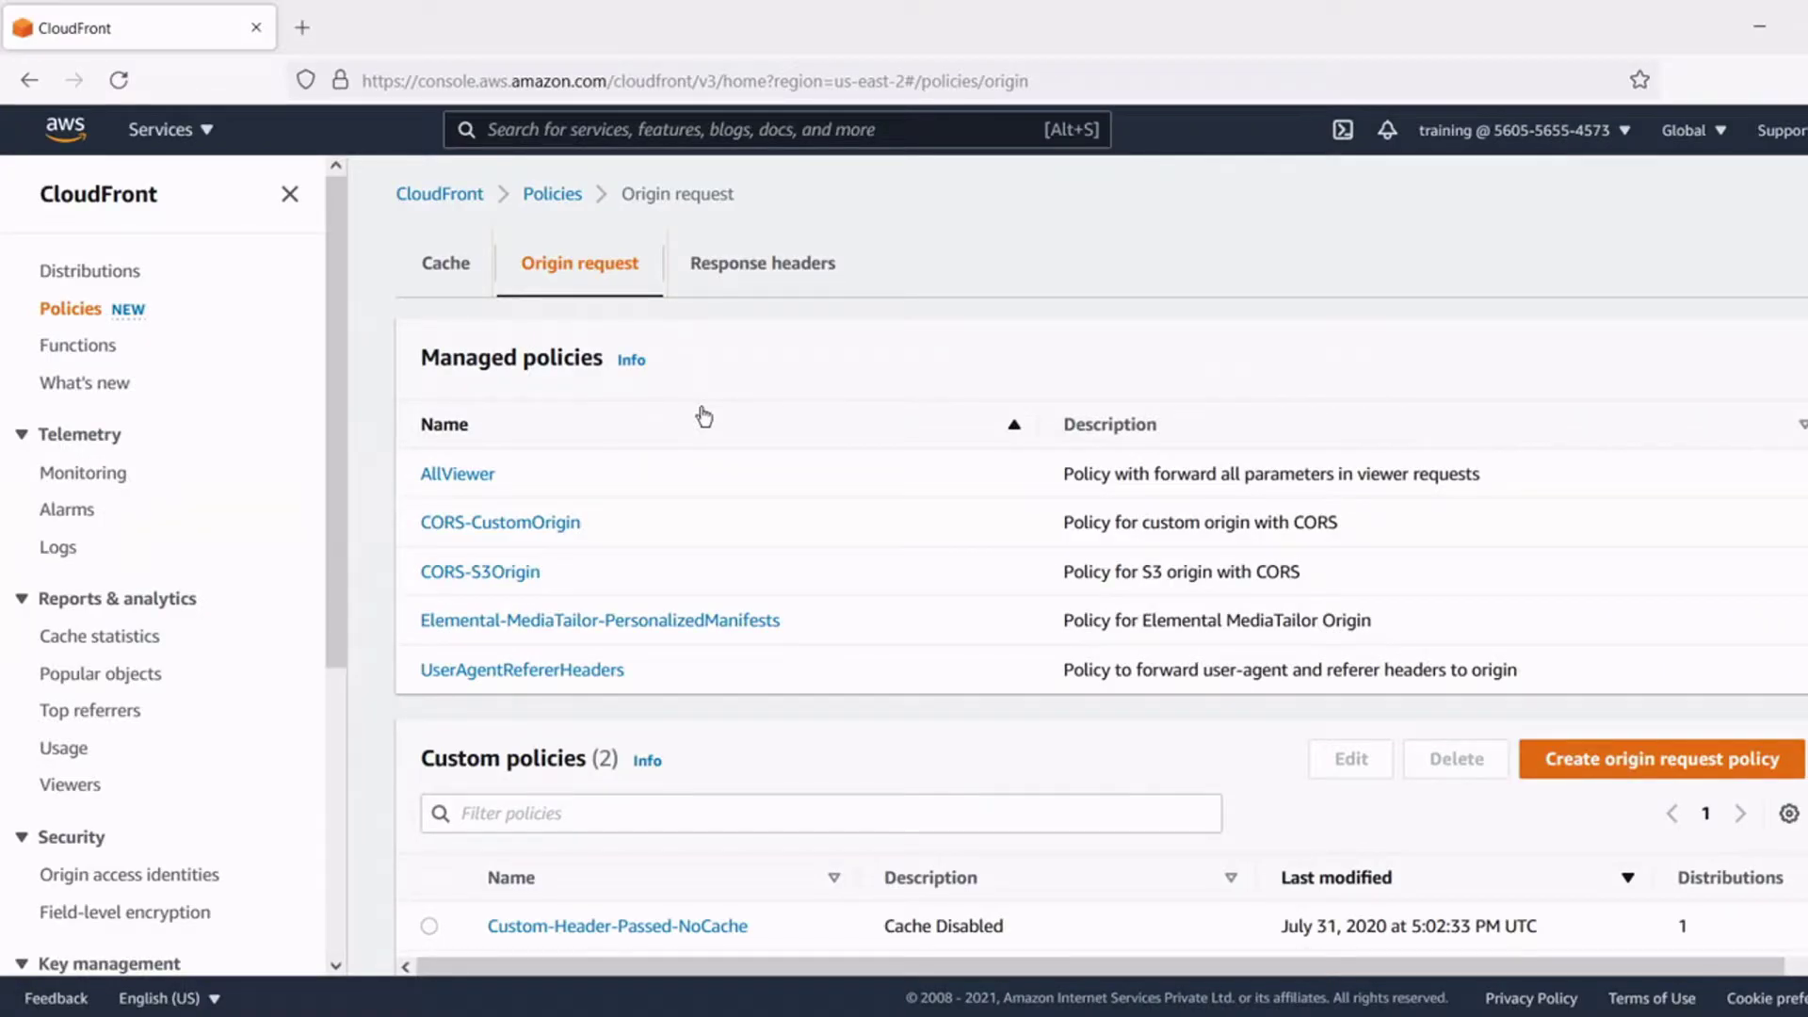
left_click(322, 286)
left_click(71, 316)
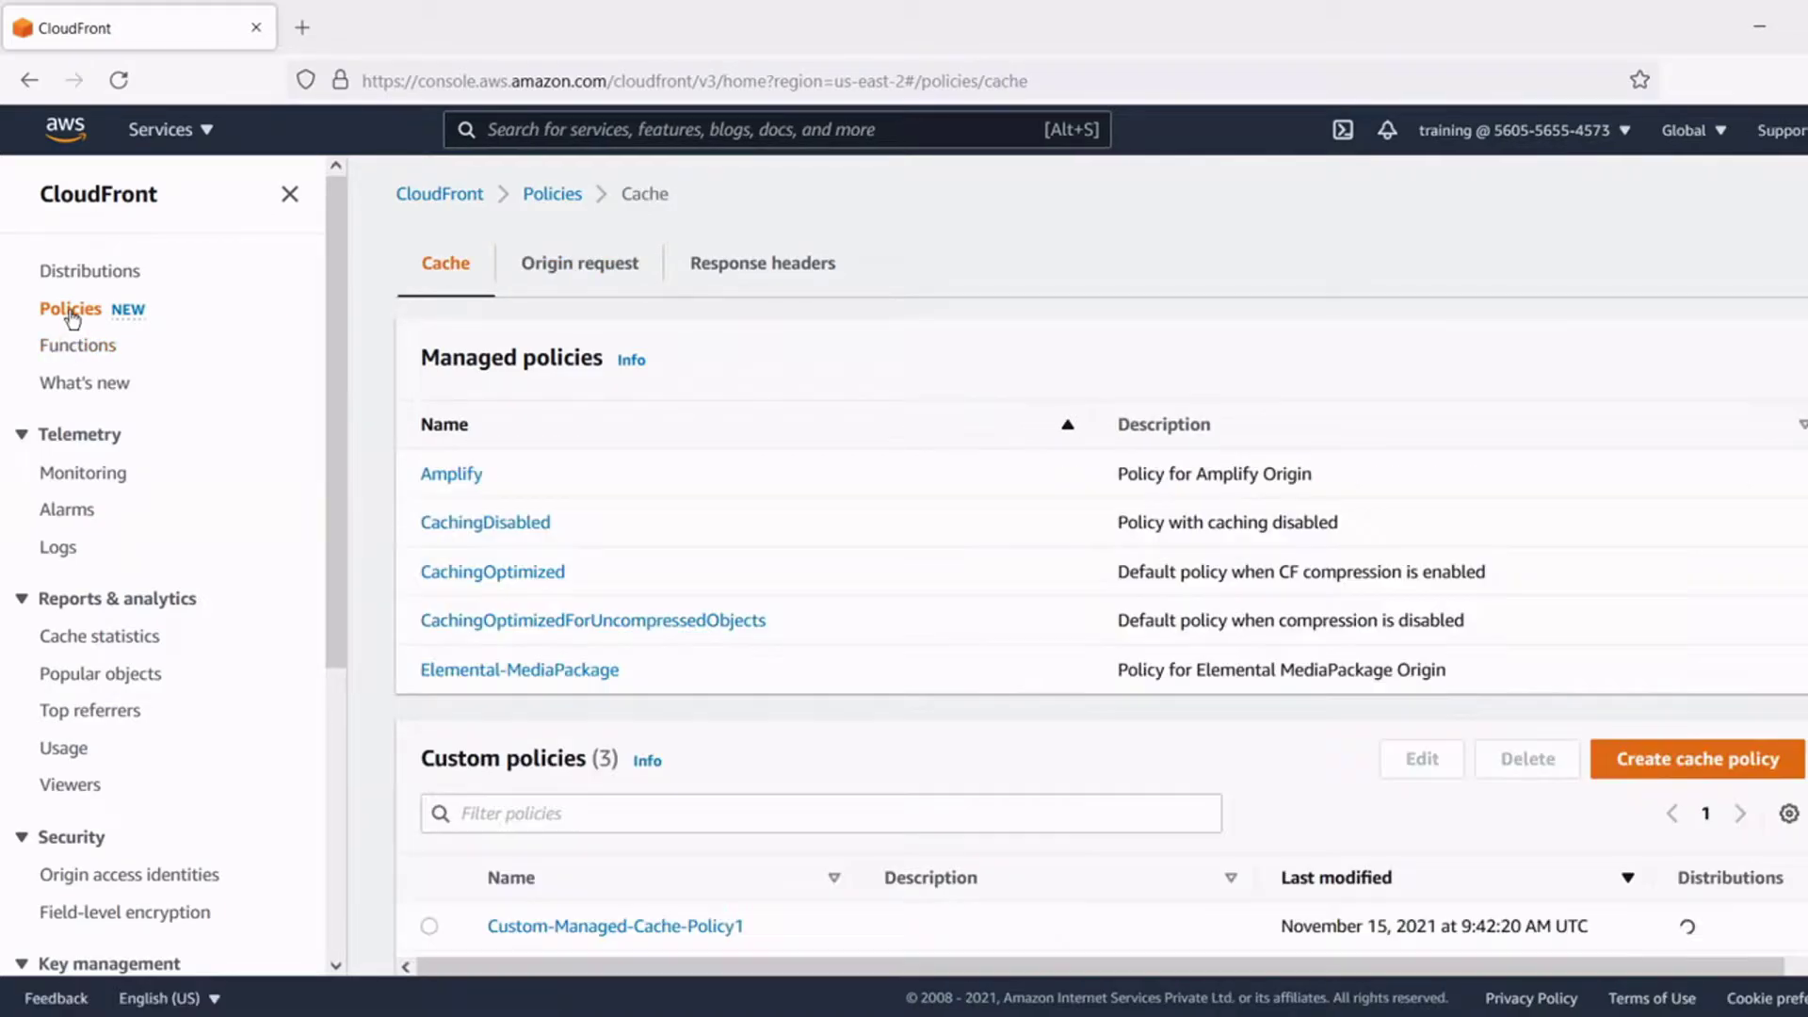
left_click(585, 273)
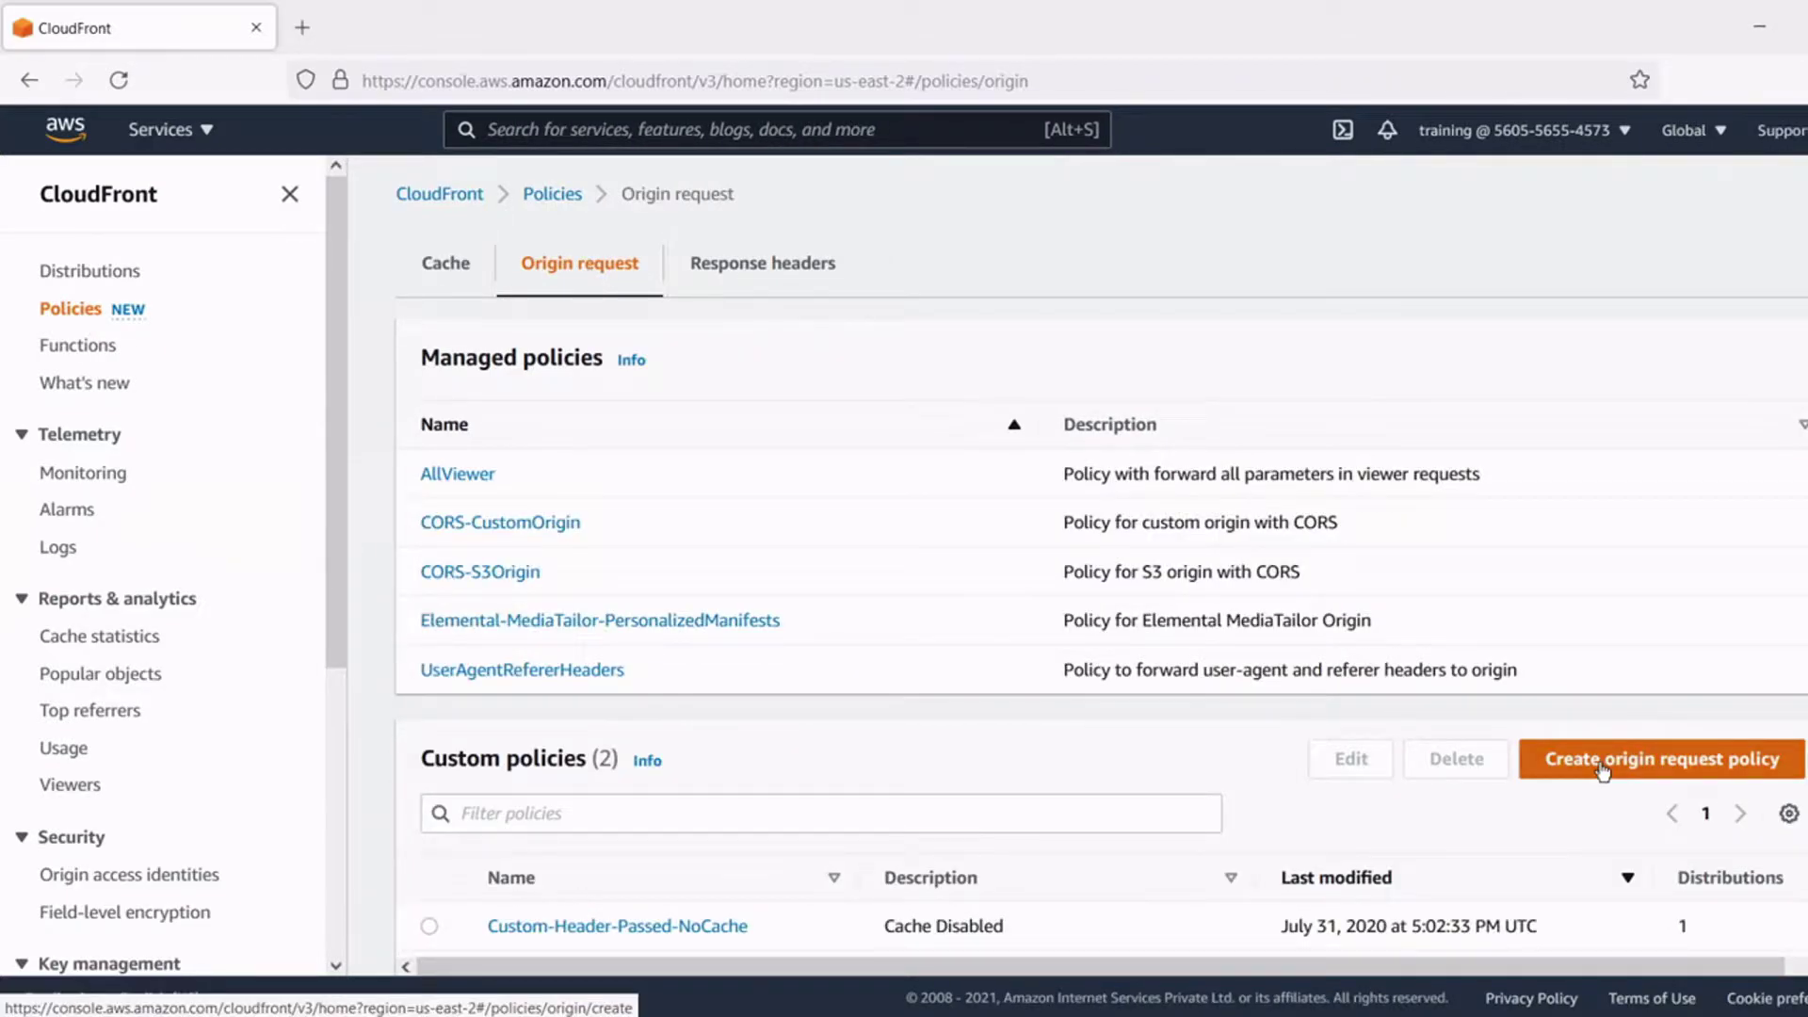
left_click(1603, 761)
scroll(697, 541, "down", 2)
left_click(356, 339)
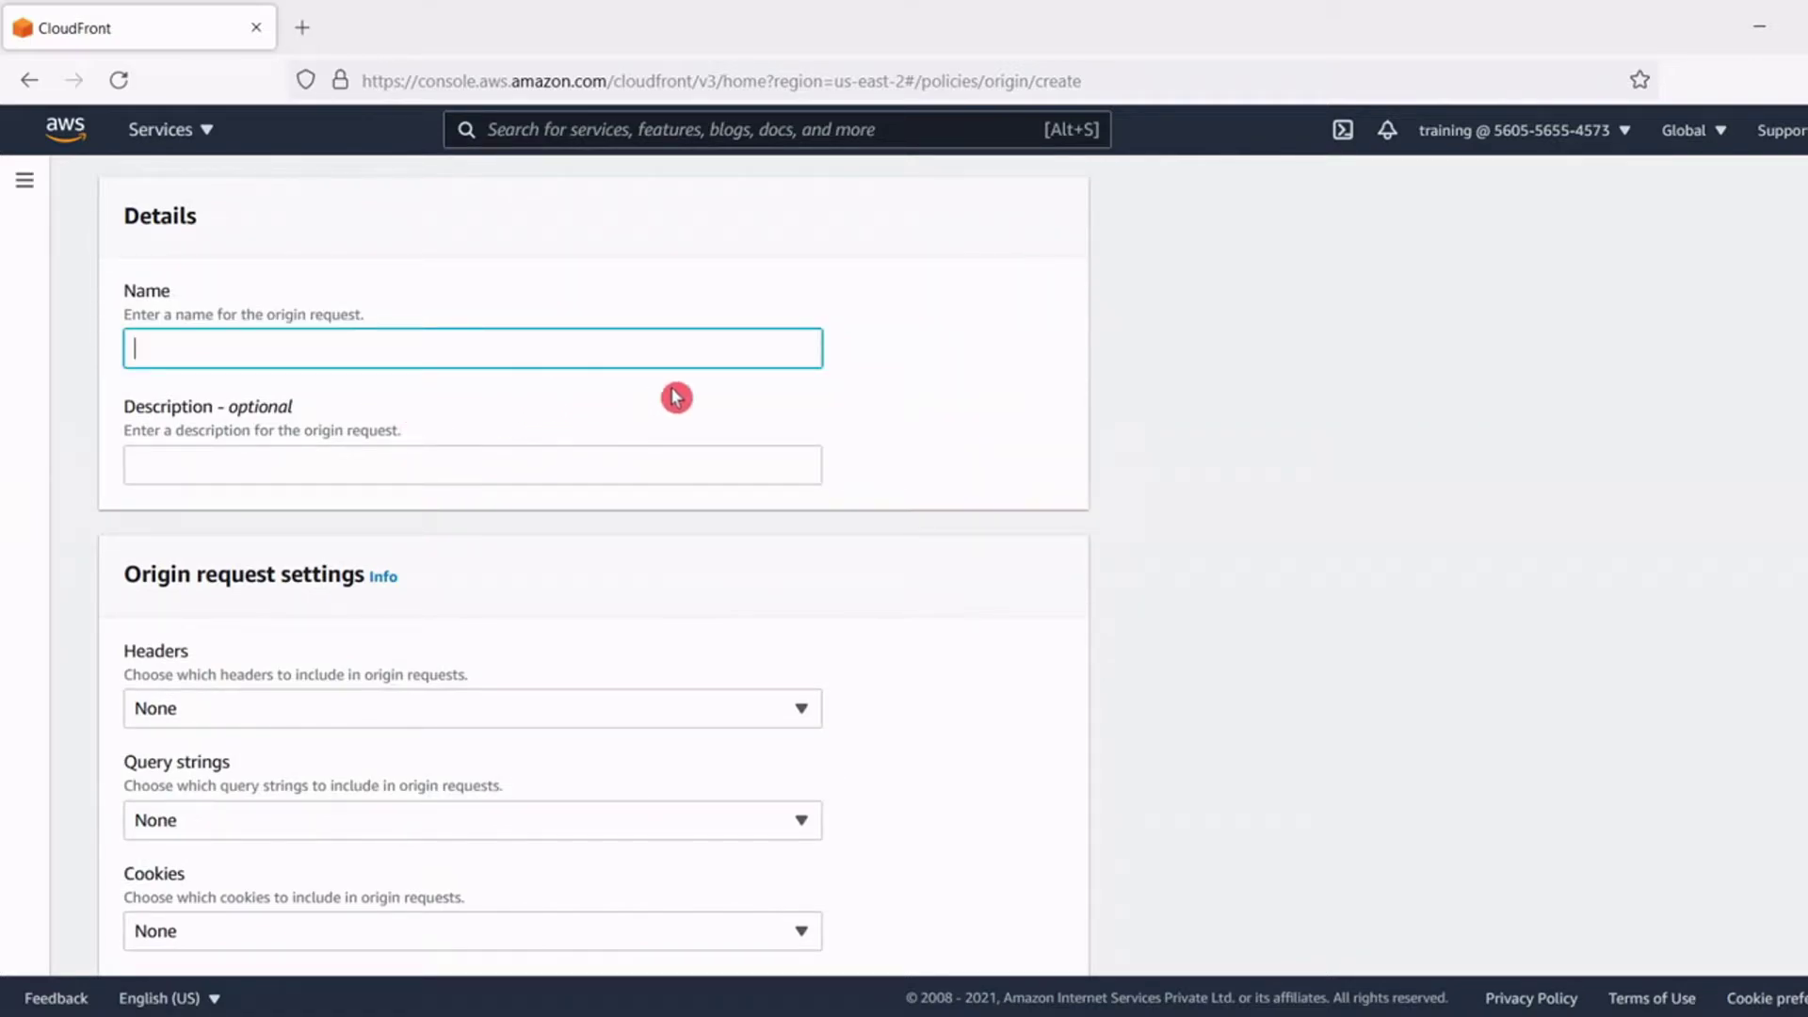
type("Custom-headers-passed1")
left_click(230, 517)
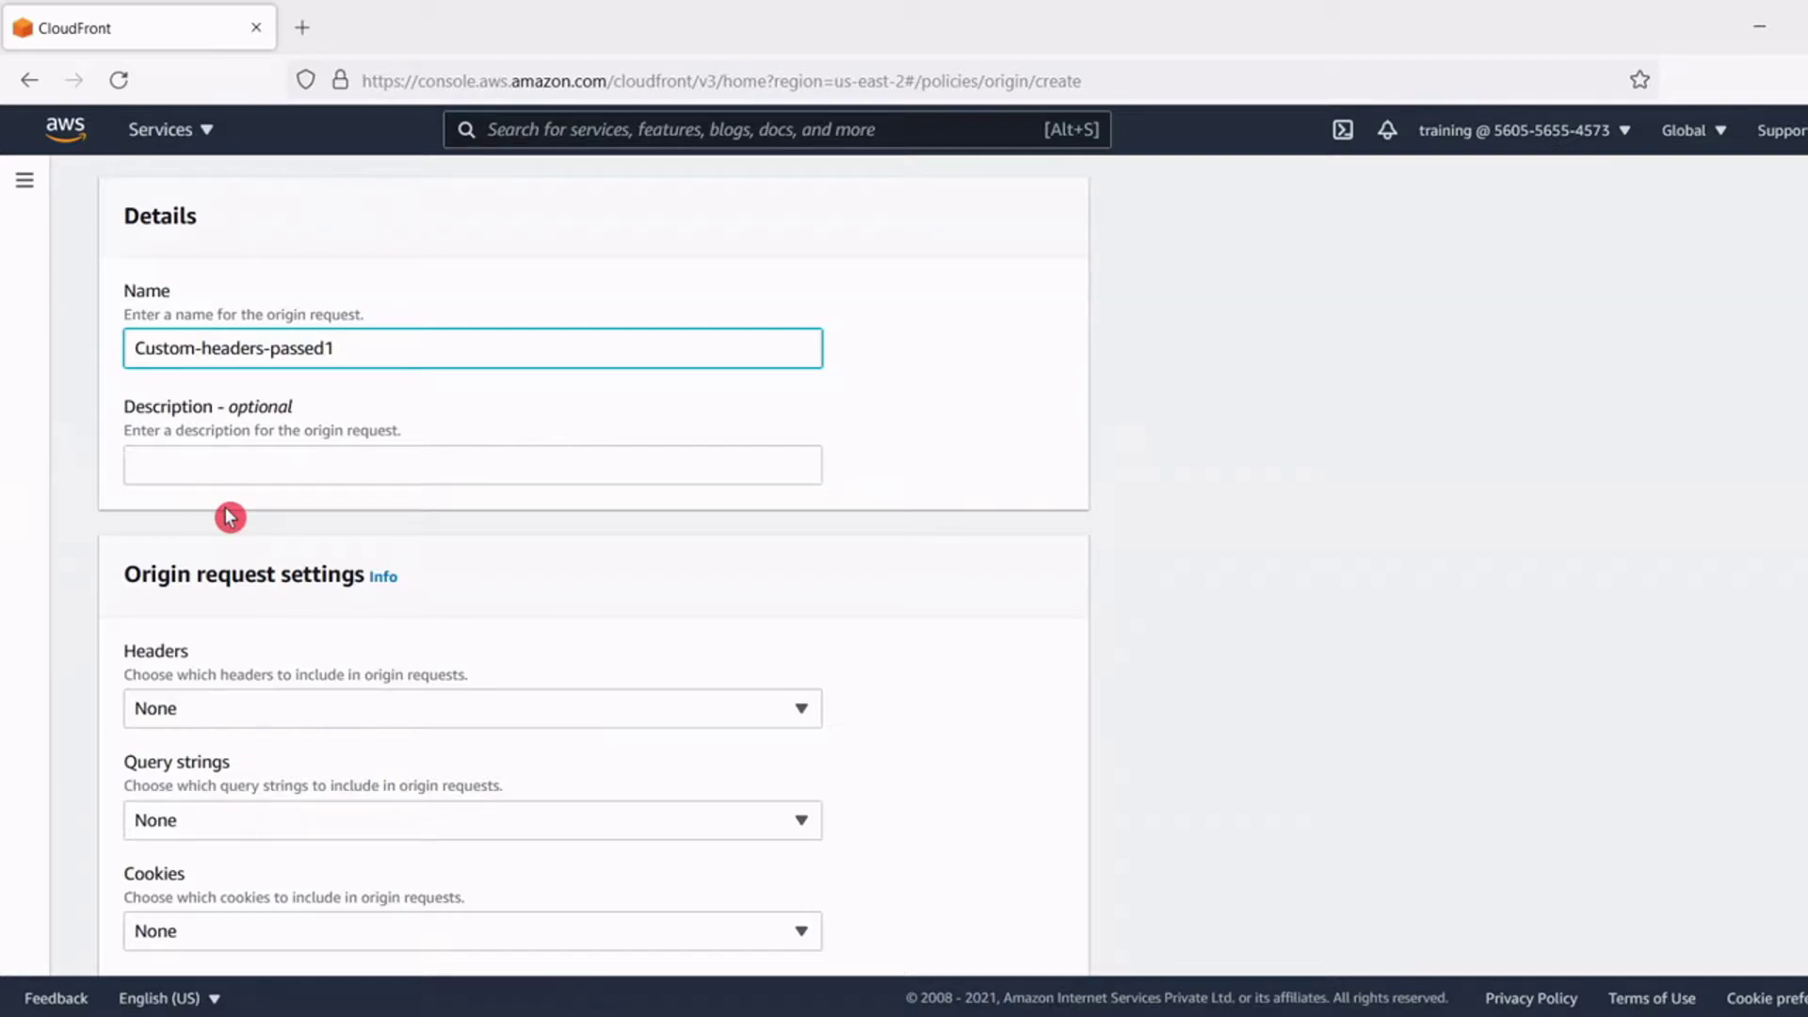
Set the origin request policy to include specific headers and add Host, Origin and Referer.
scroll(230, 517, "down", 2)
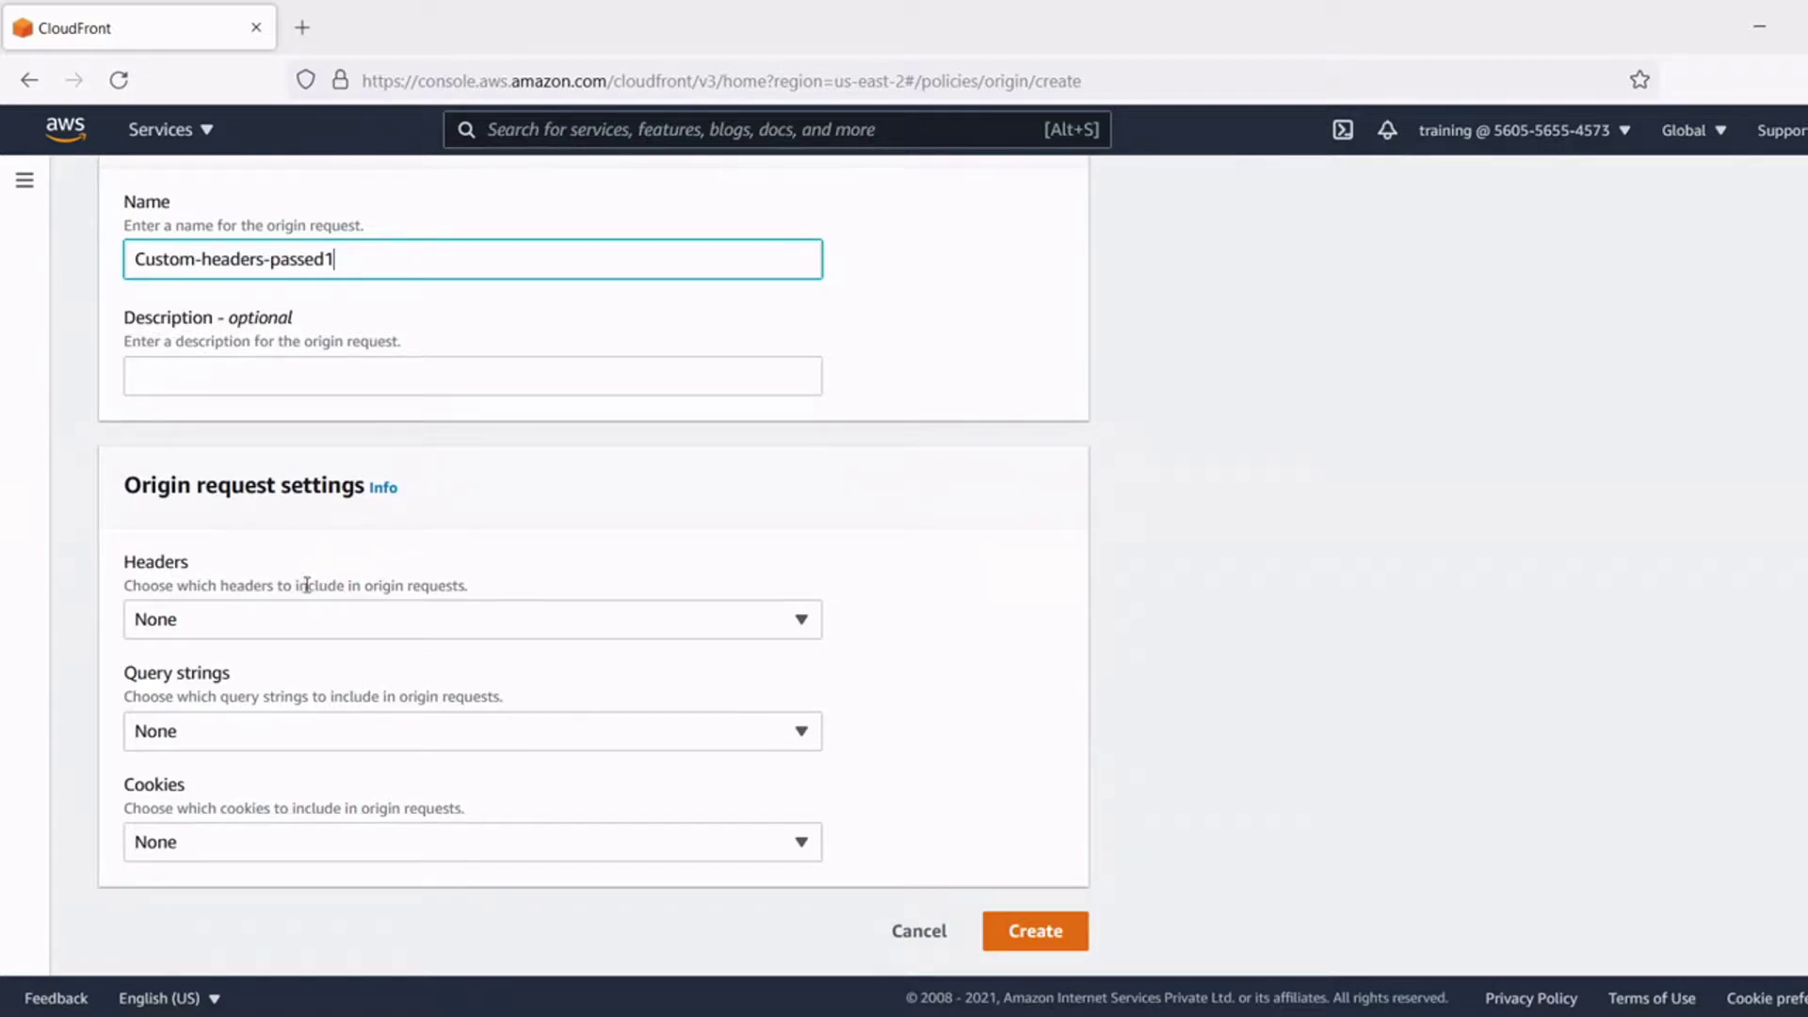
left_click(262, 619)
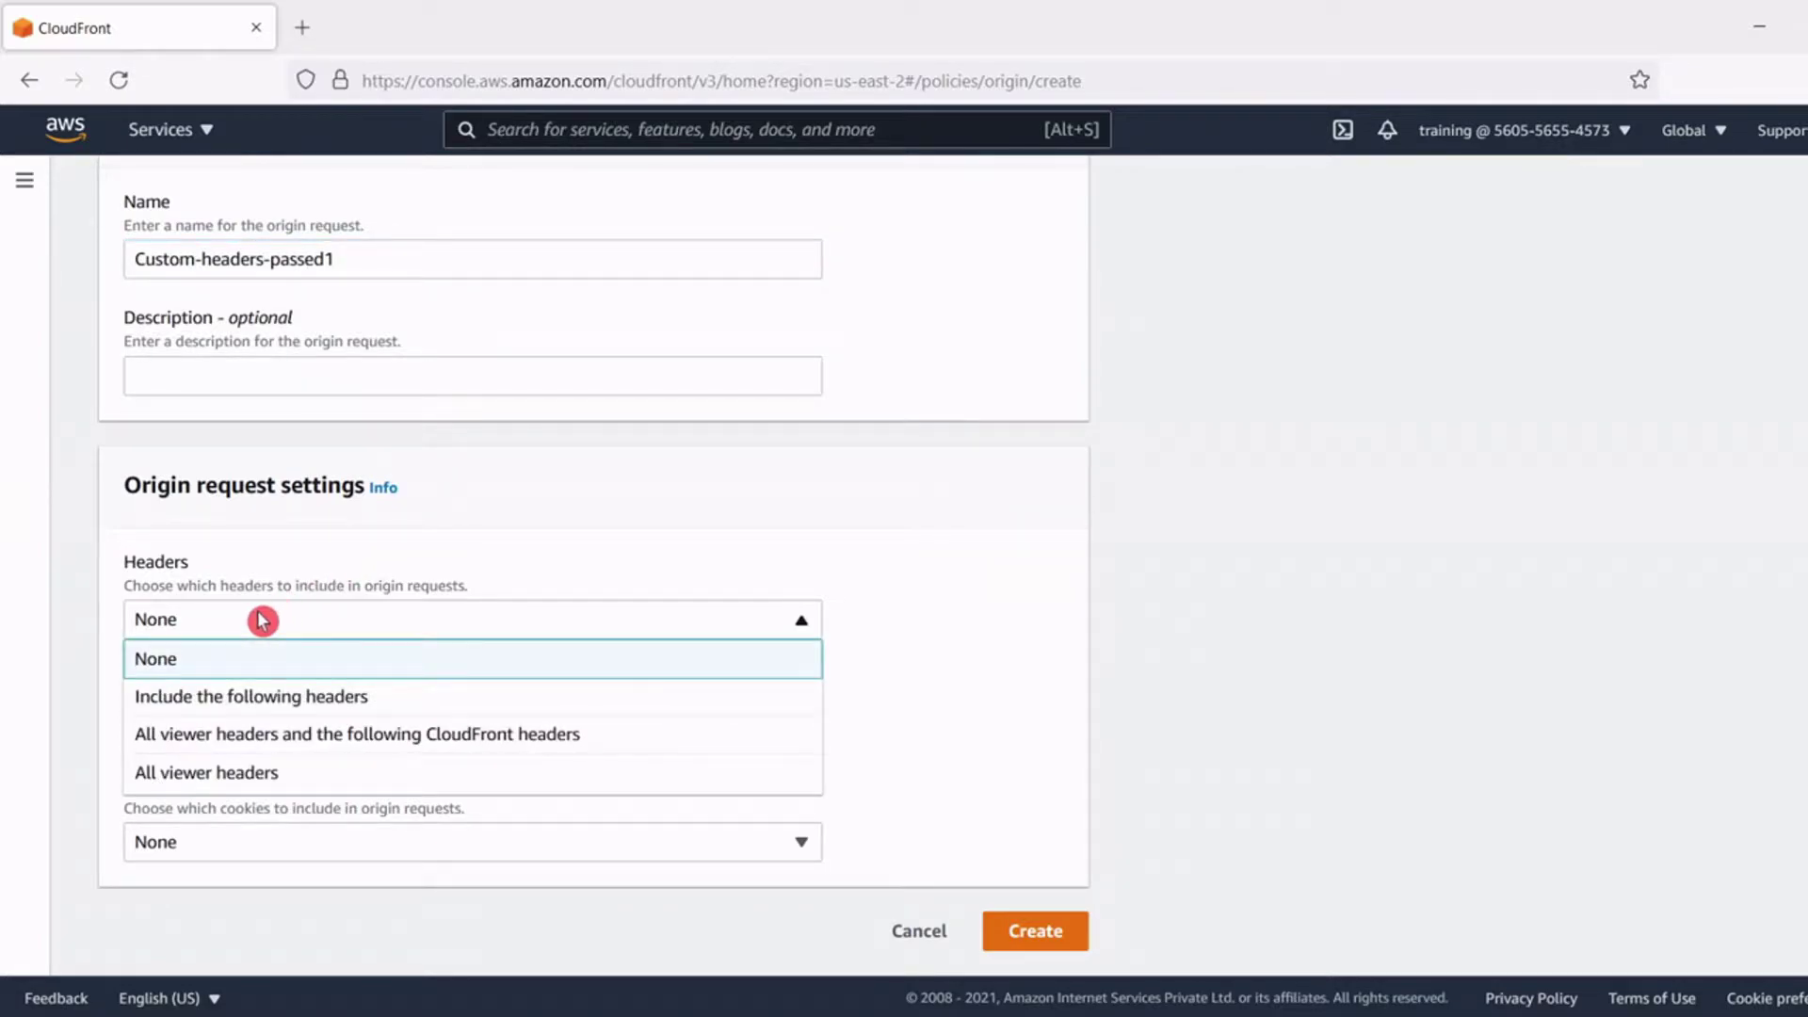
left_click(263, 697)
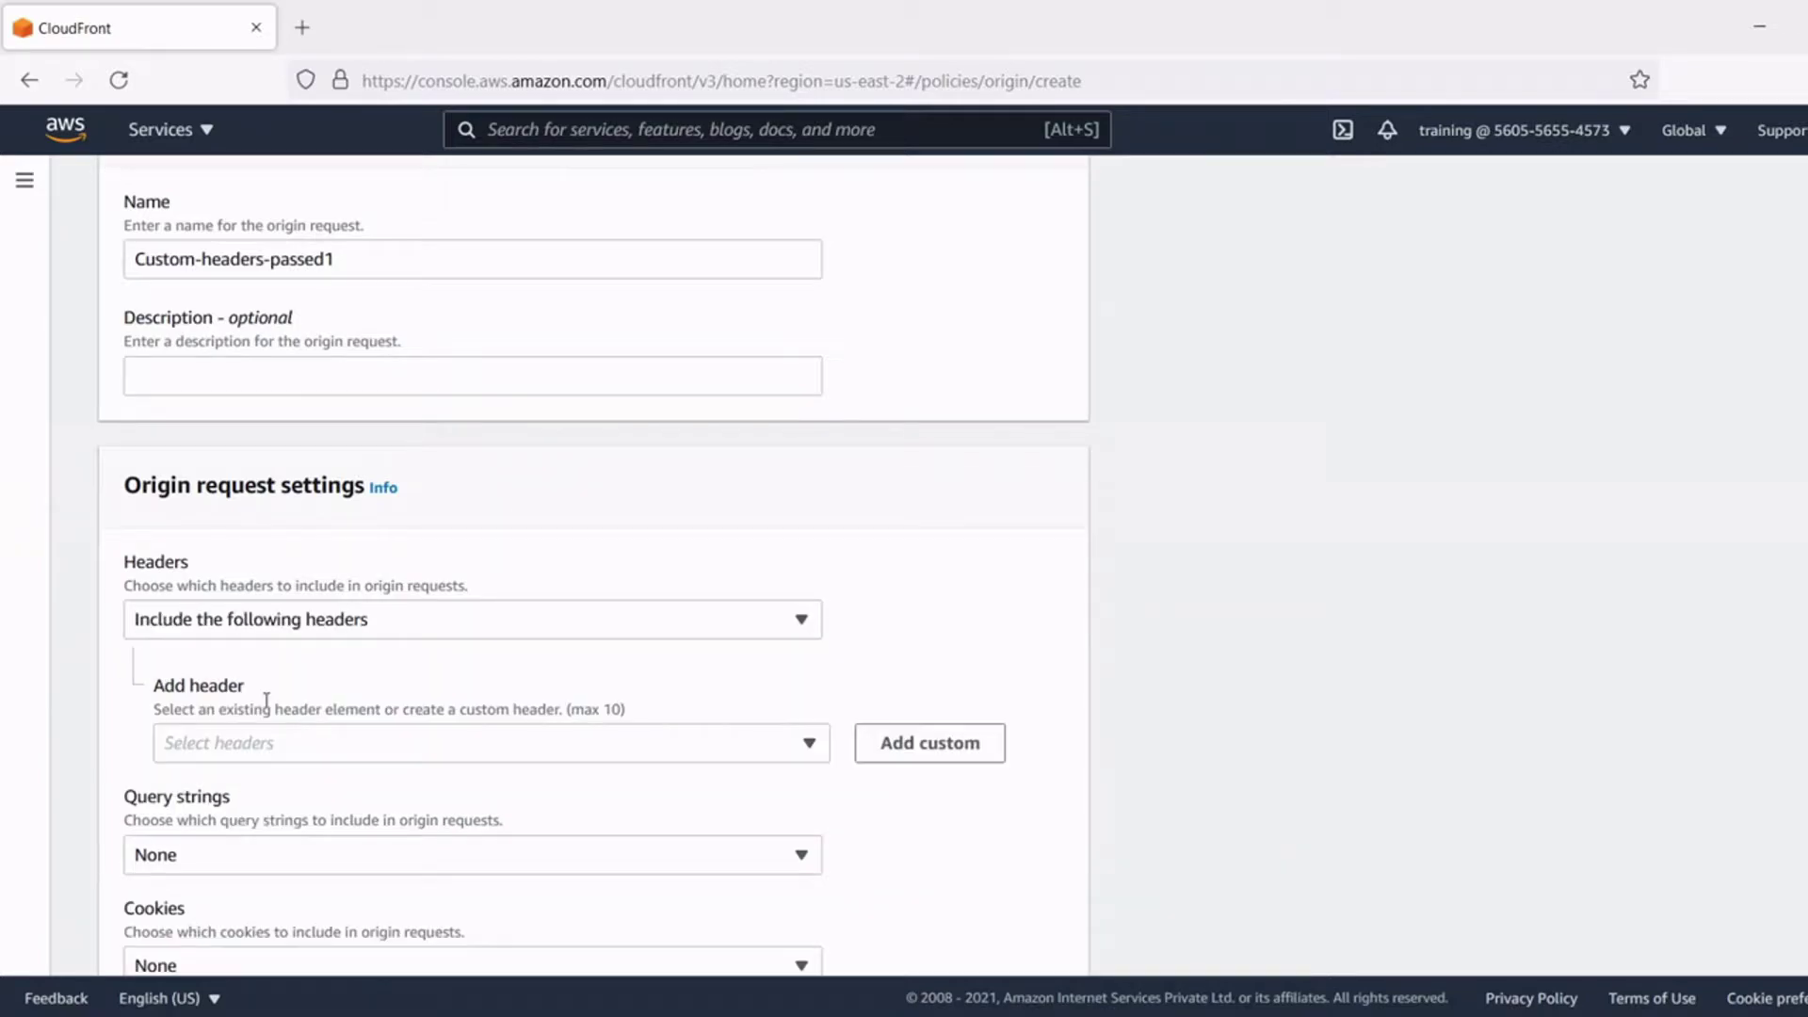
left_click(225, 743)
left_click(179, 406)
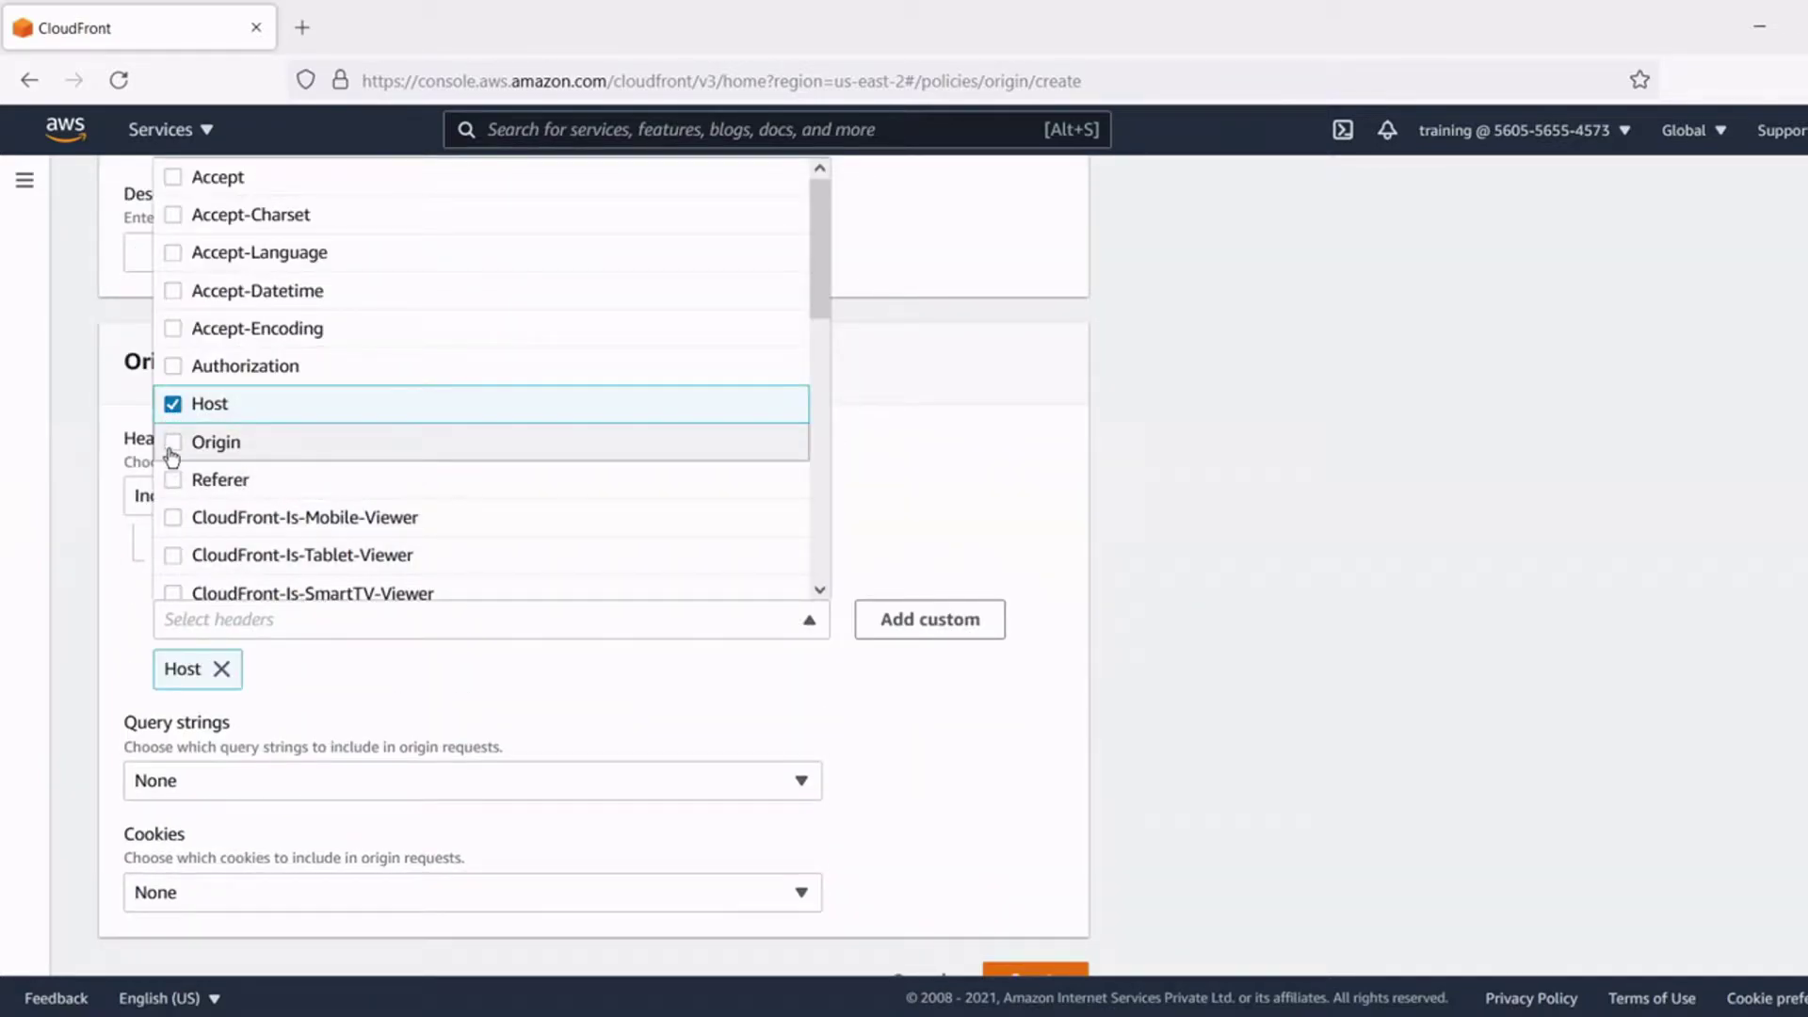
left_click(172, 444)
left_click(172, 482)
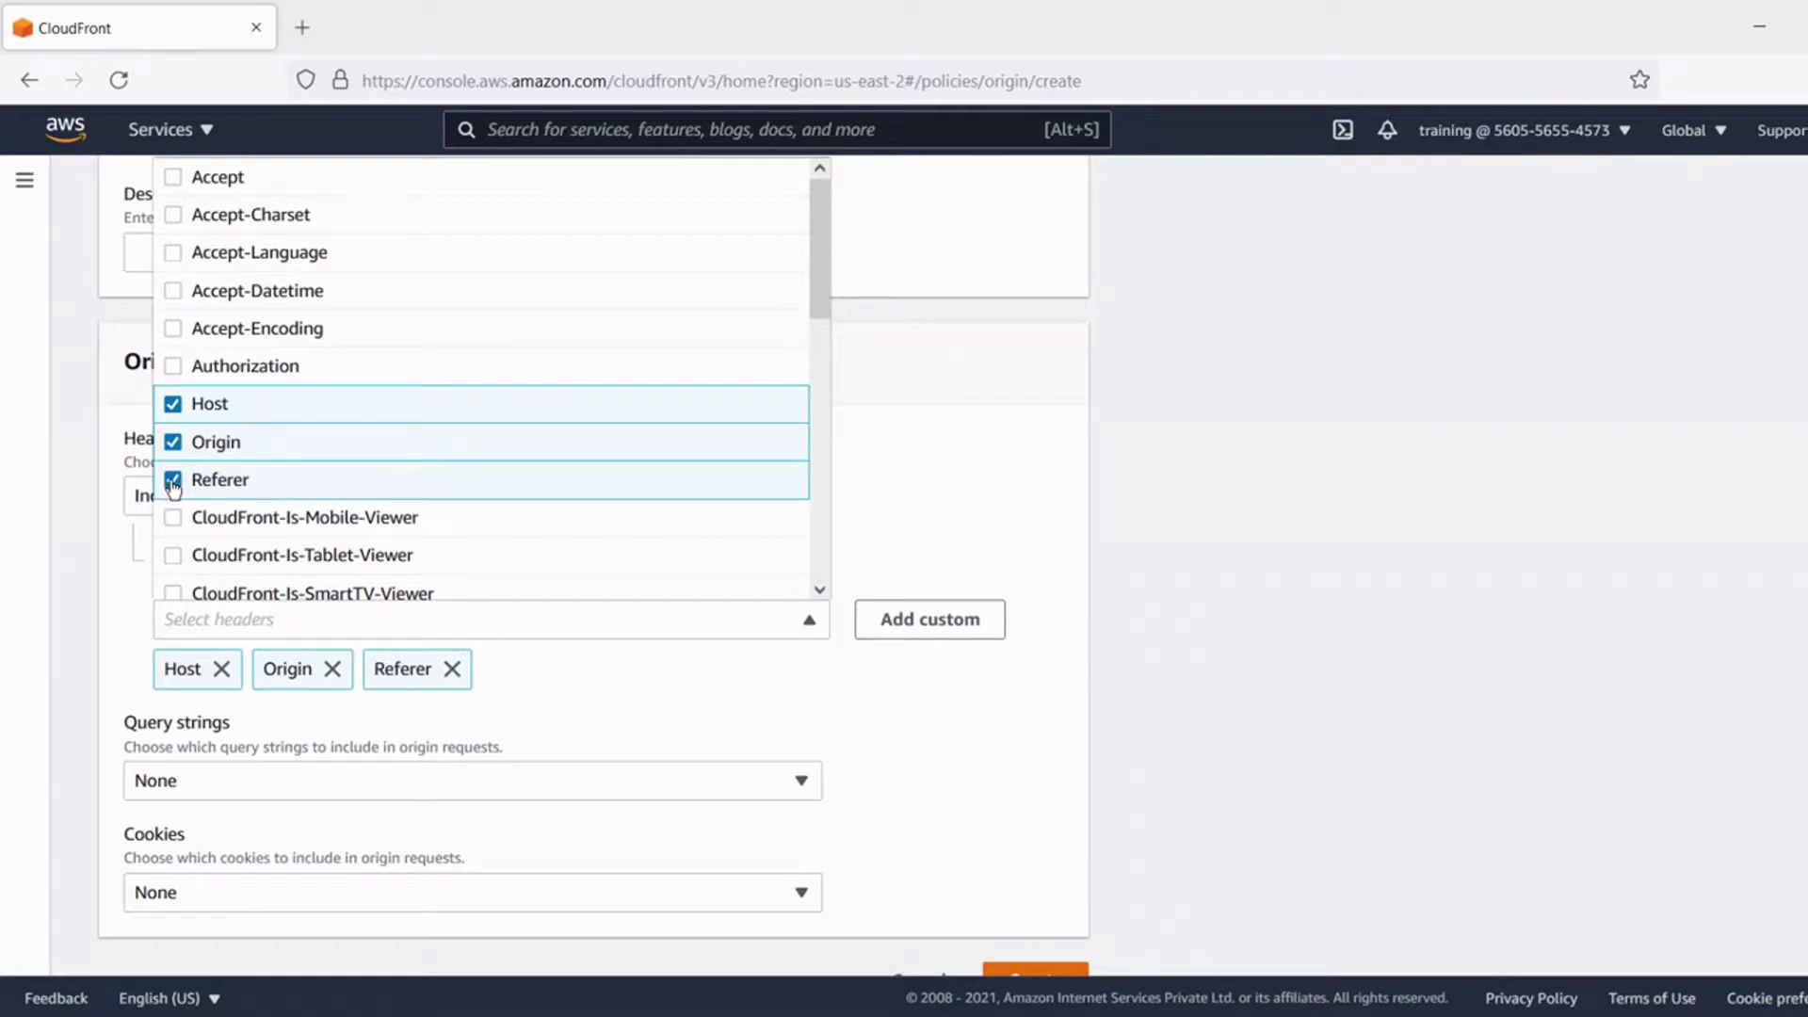
Add the CloudFront-Is-Mobile-Viewer, CloudFront-Is-Tablet-Viewer and CloudFront-Is-Desktop-Viewer headers to the origin request policy.
scroll(173, 484, "down", 2)
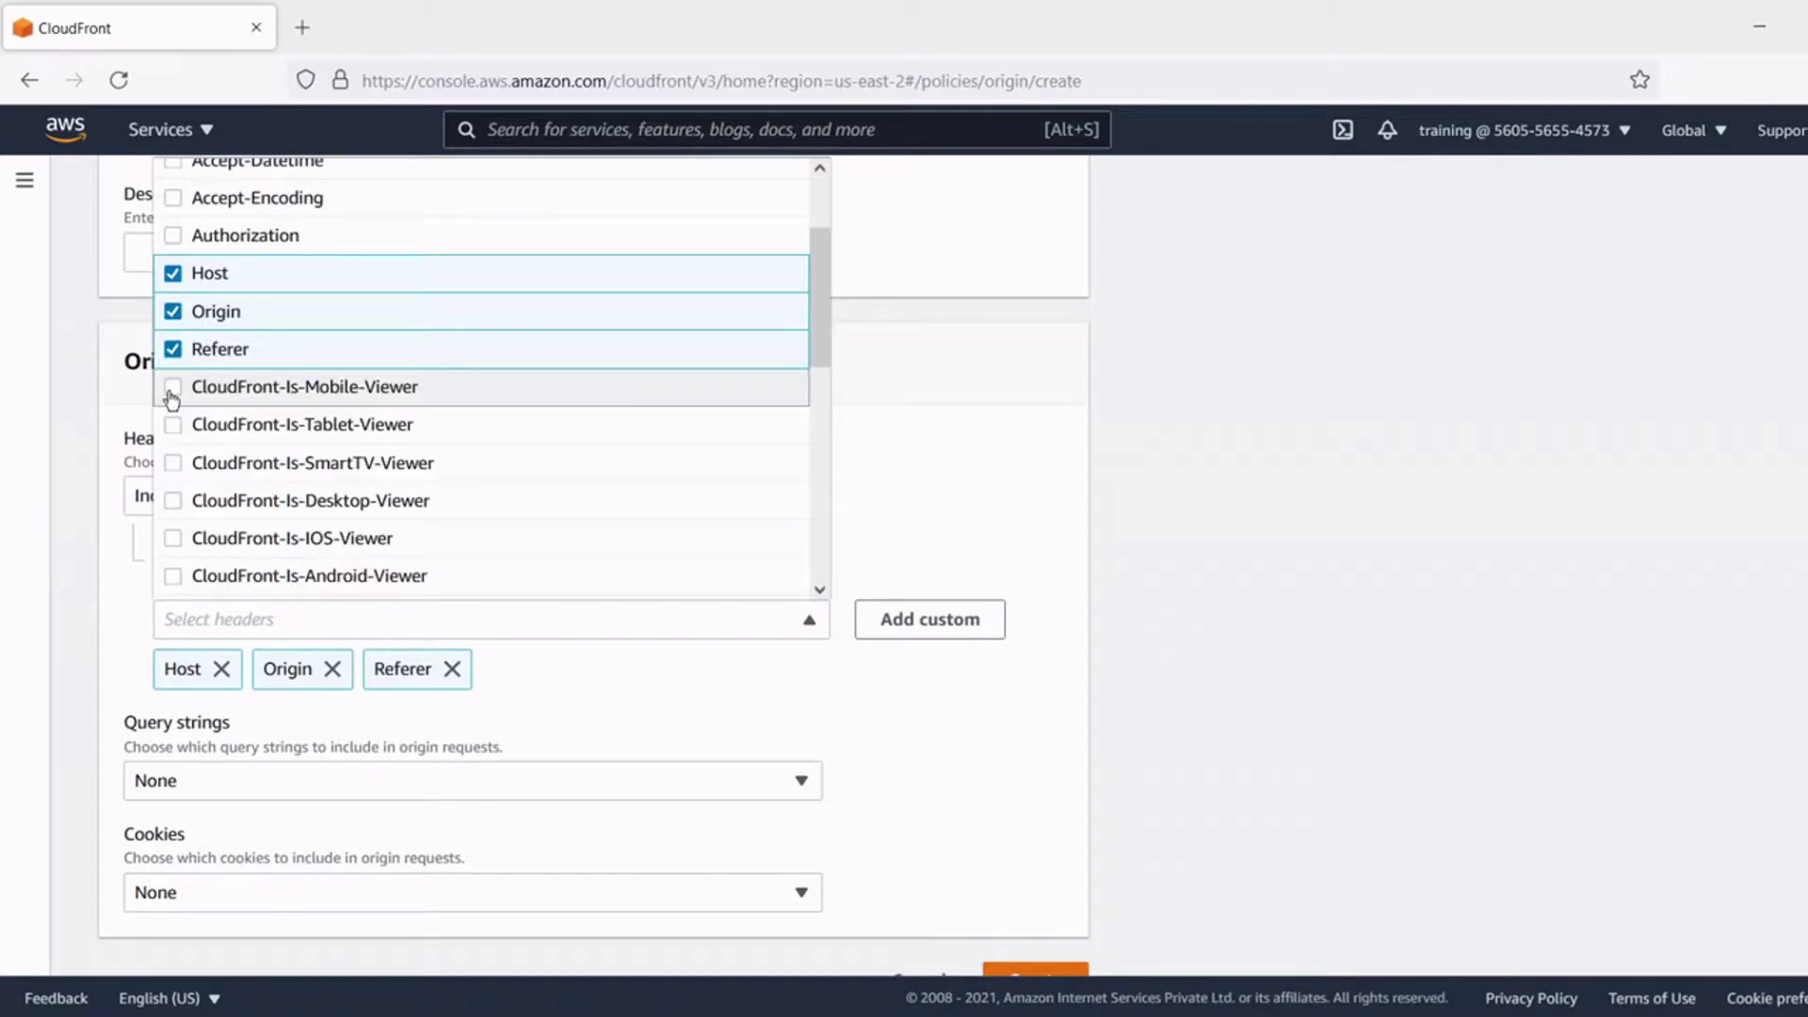
left_click(172, 395)
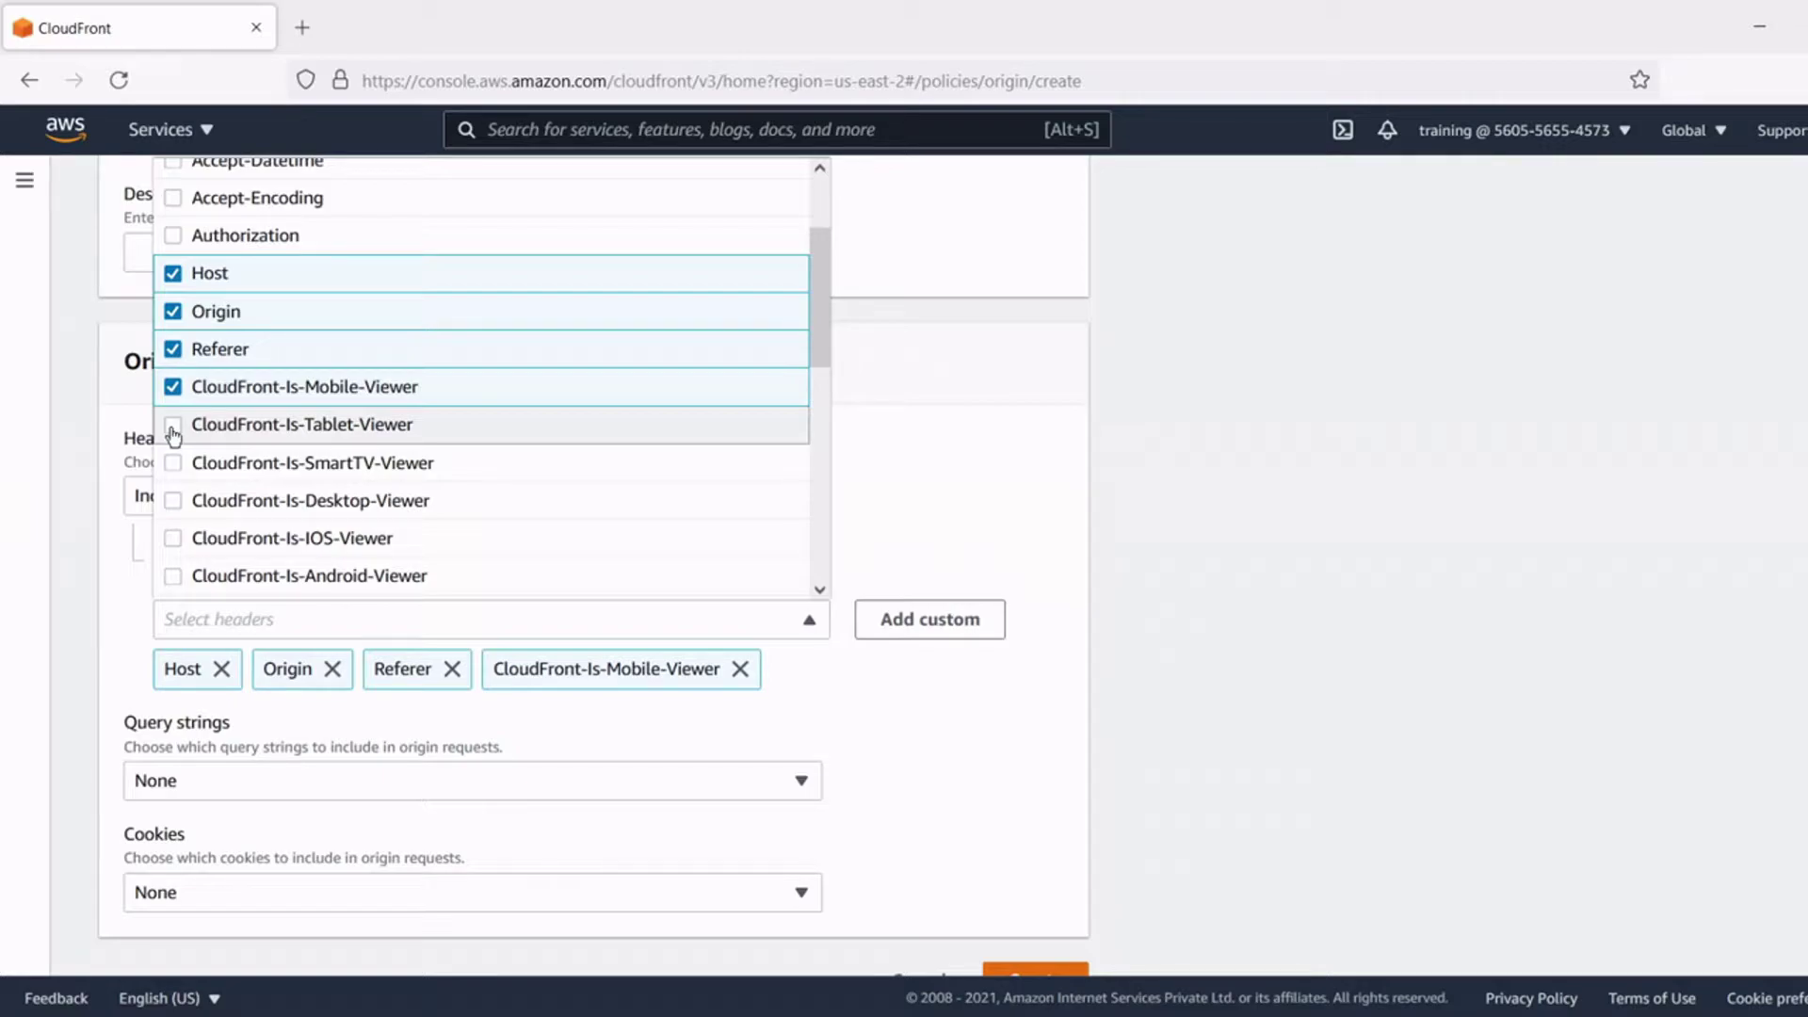
left_click(173, 428)
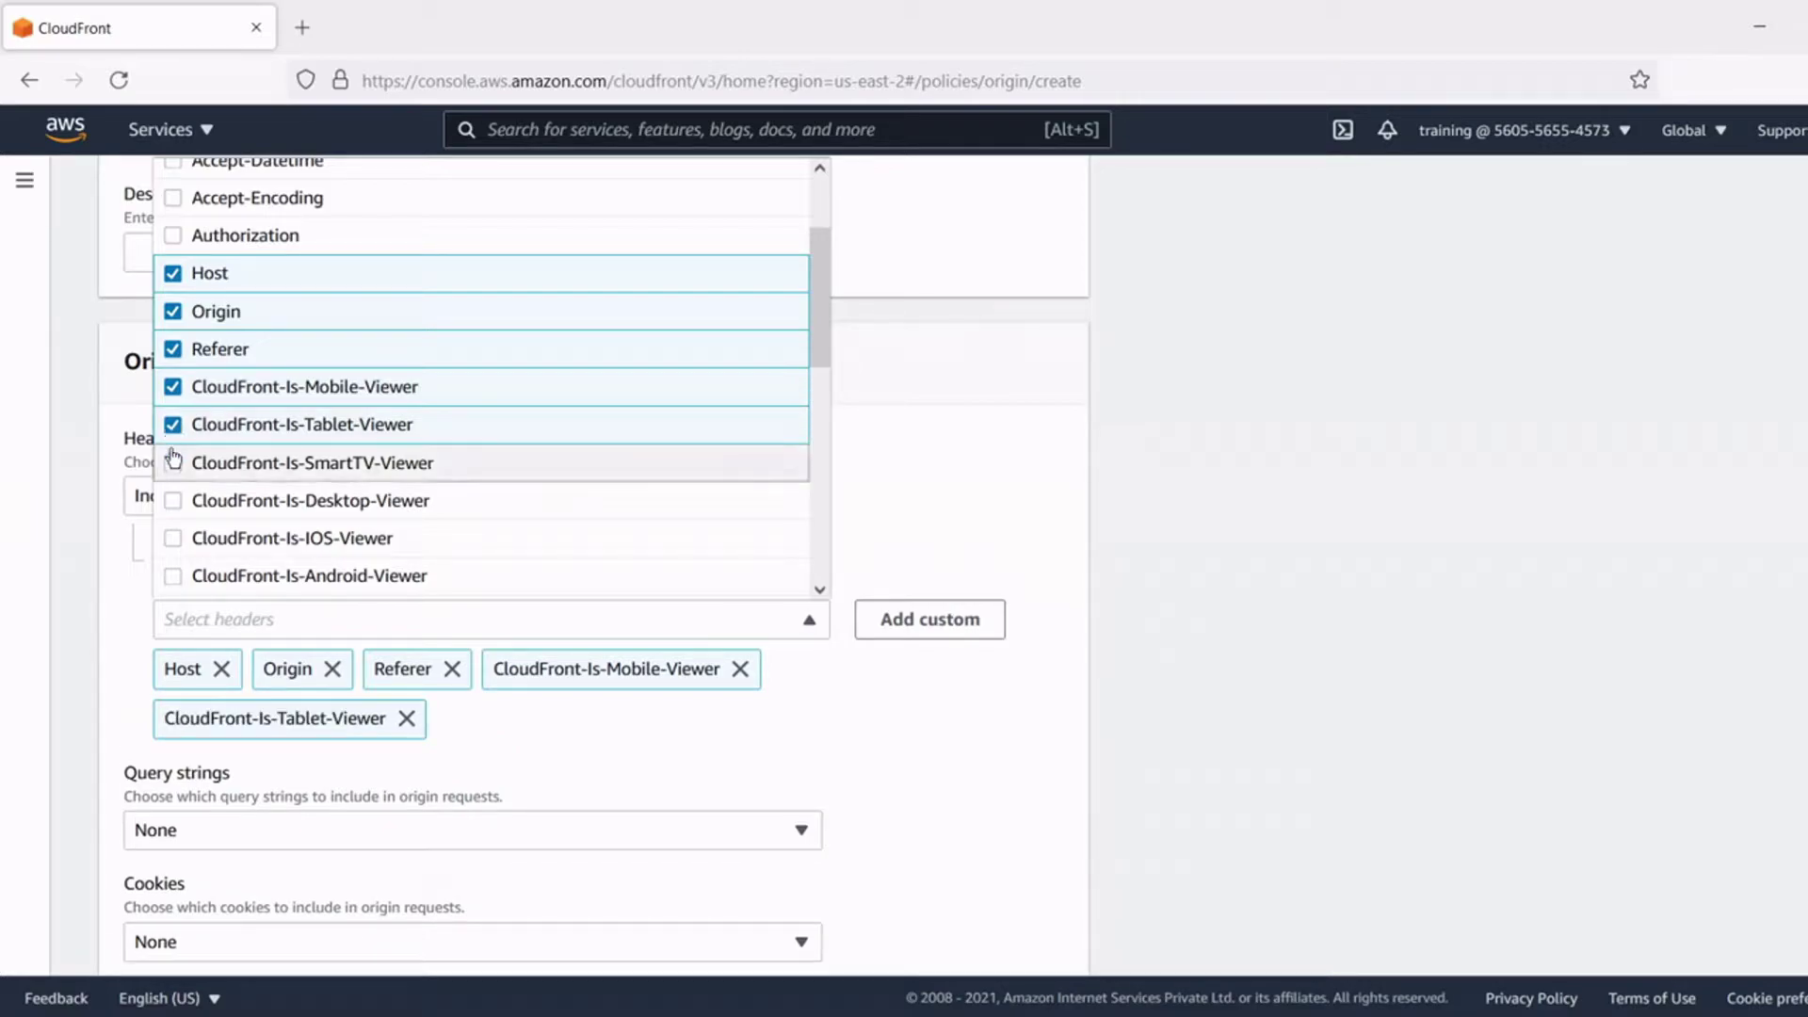
left_click(172, 504)
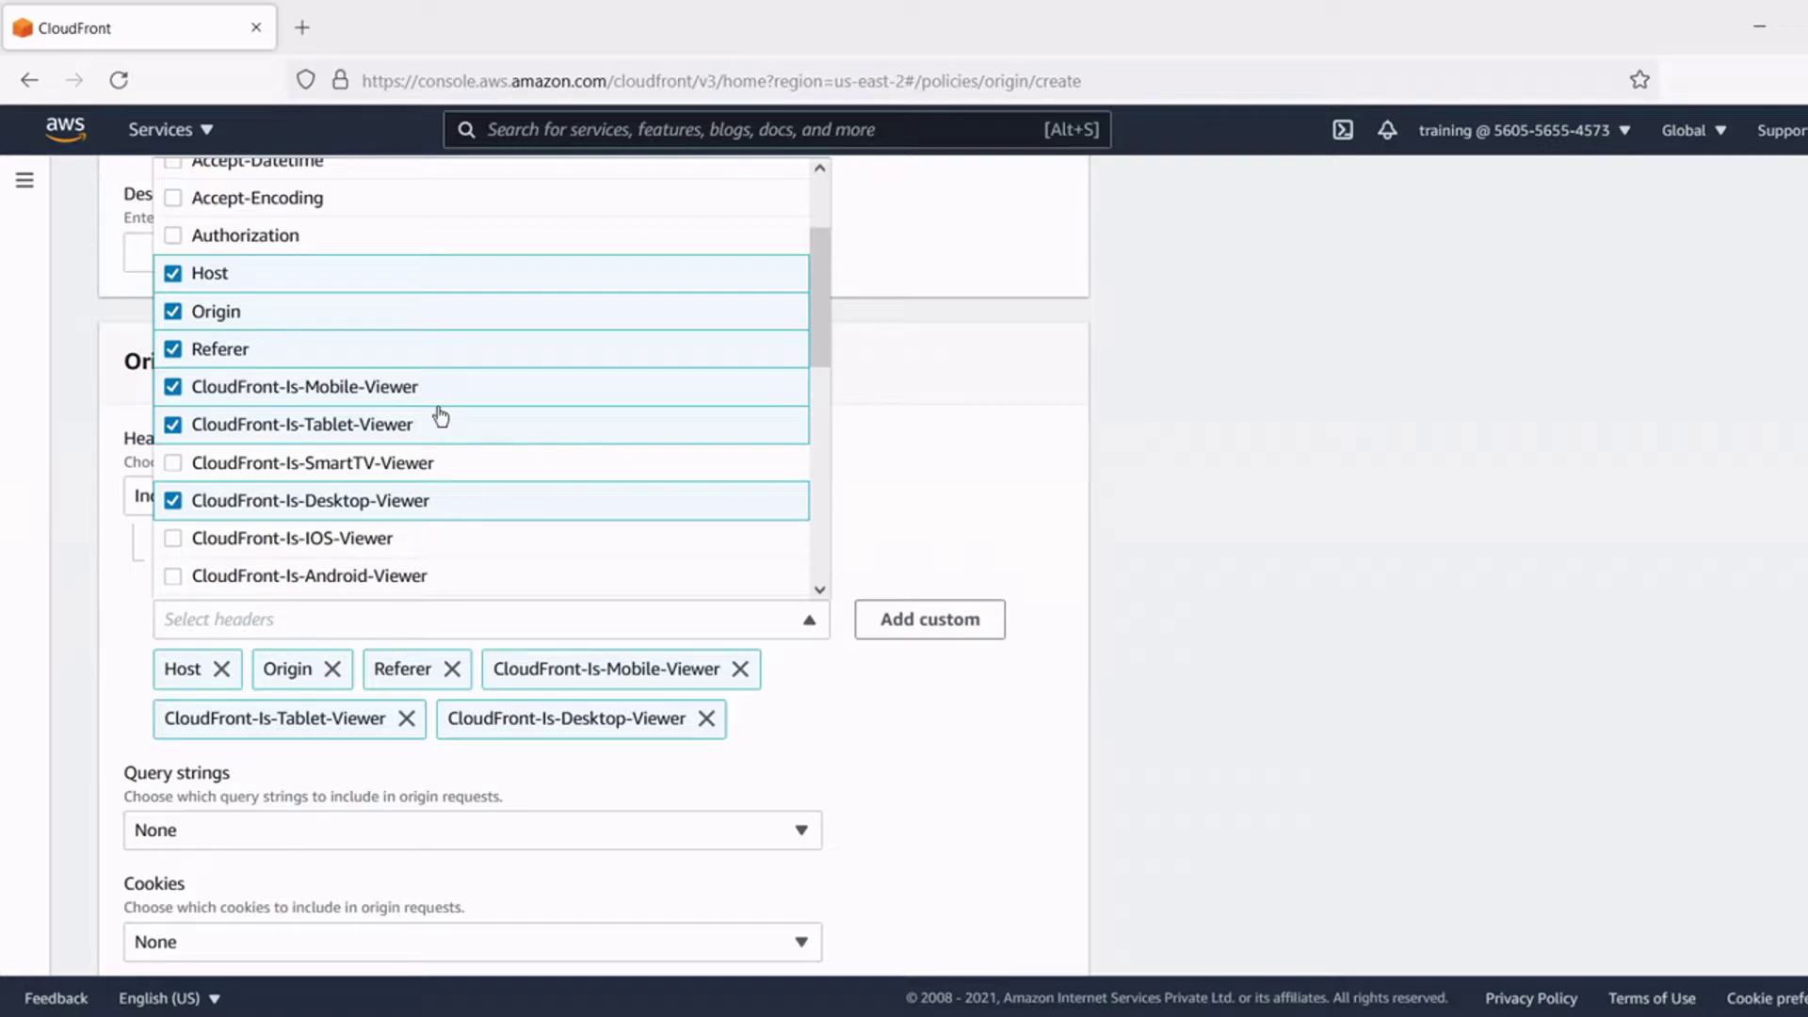
Include all query strings in the origin requests.
left_click(582, 710)
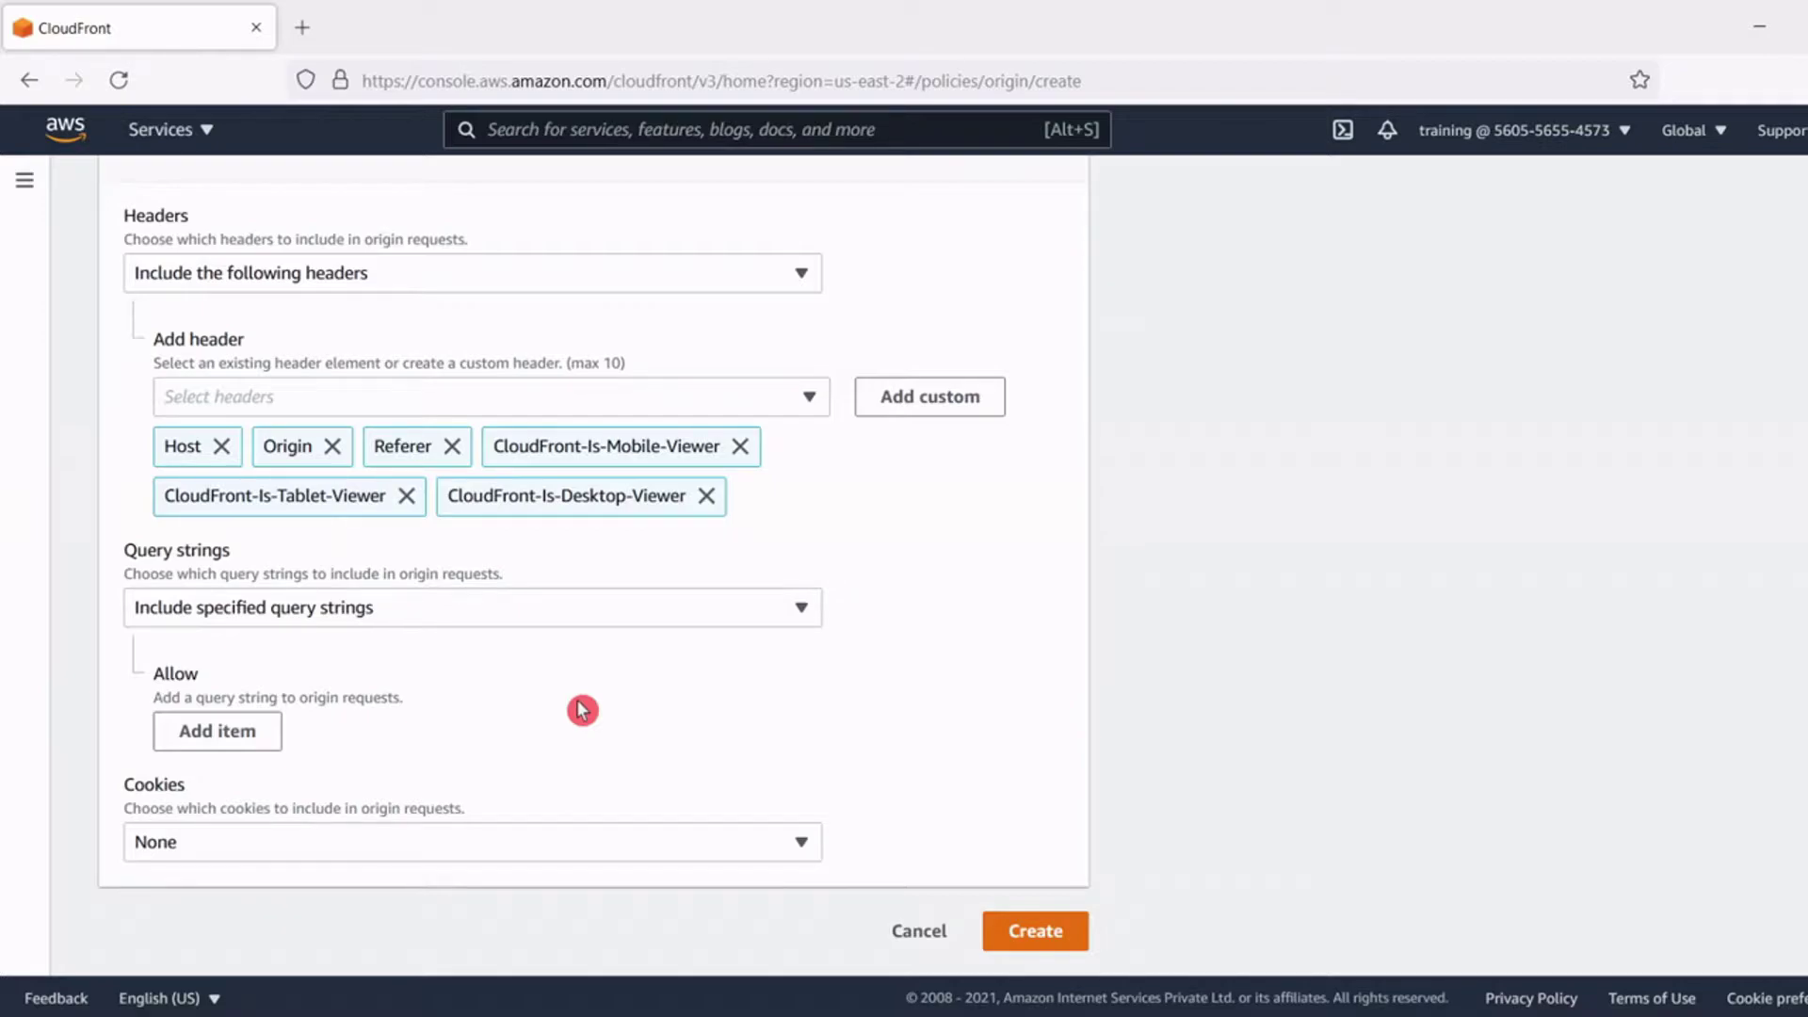
left_click(524, 617)
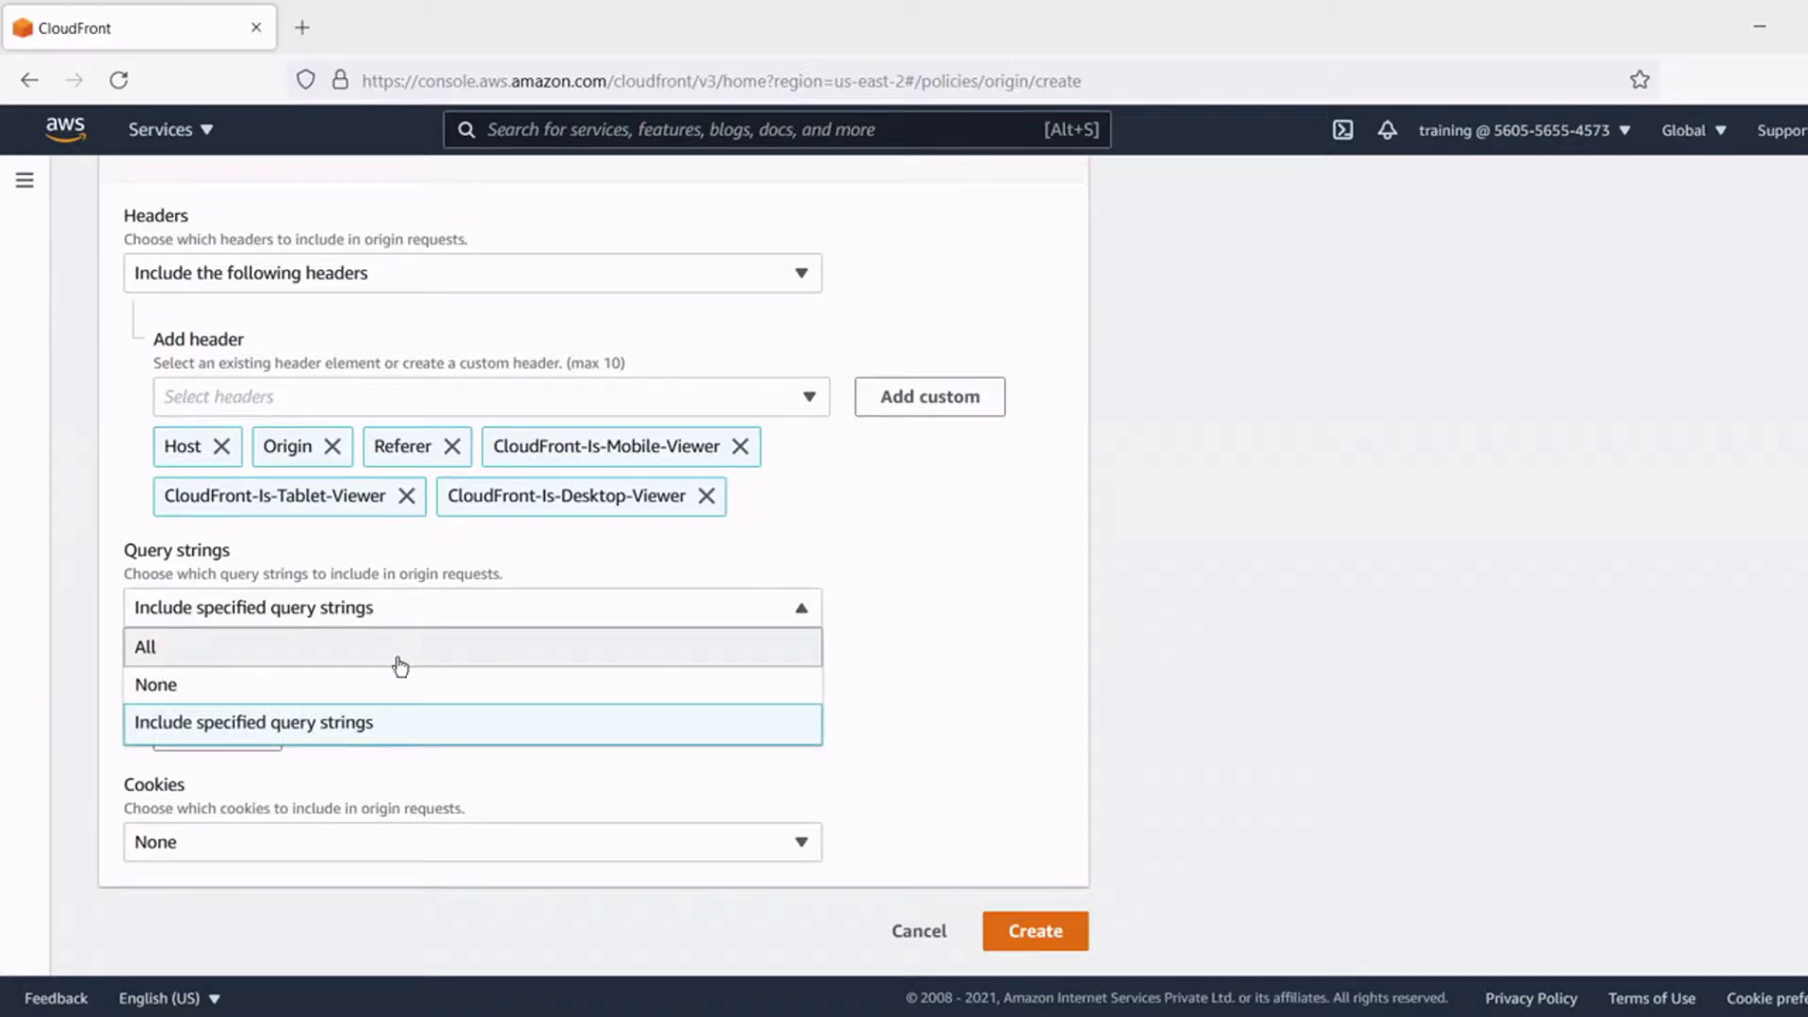
left_click(400, 666)
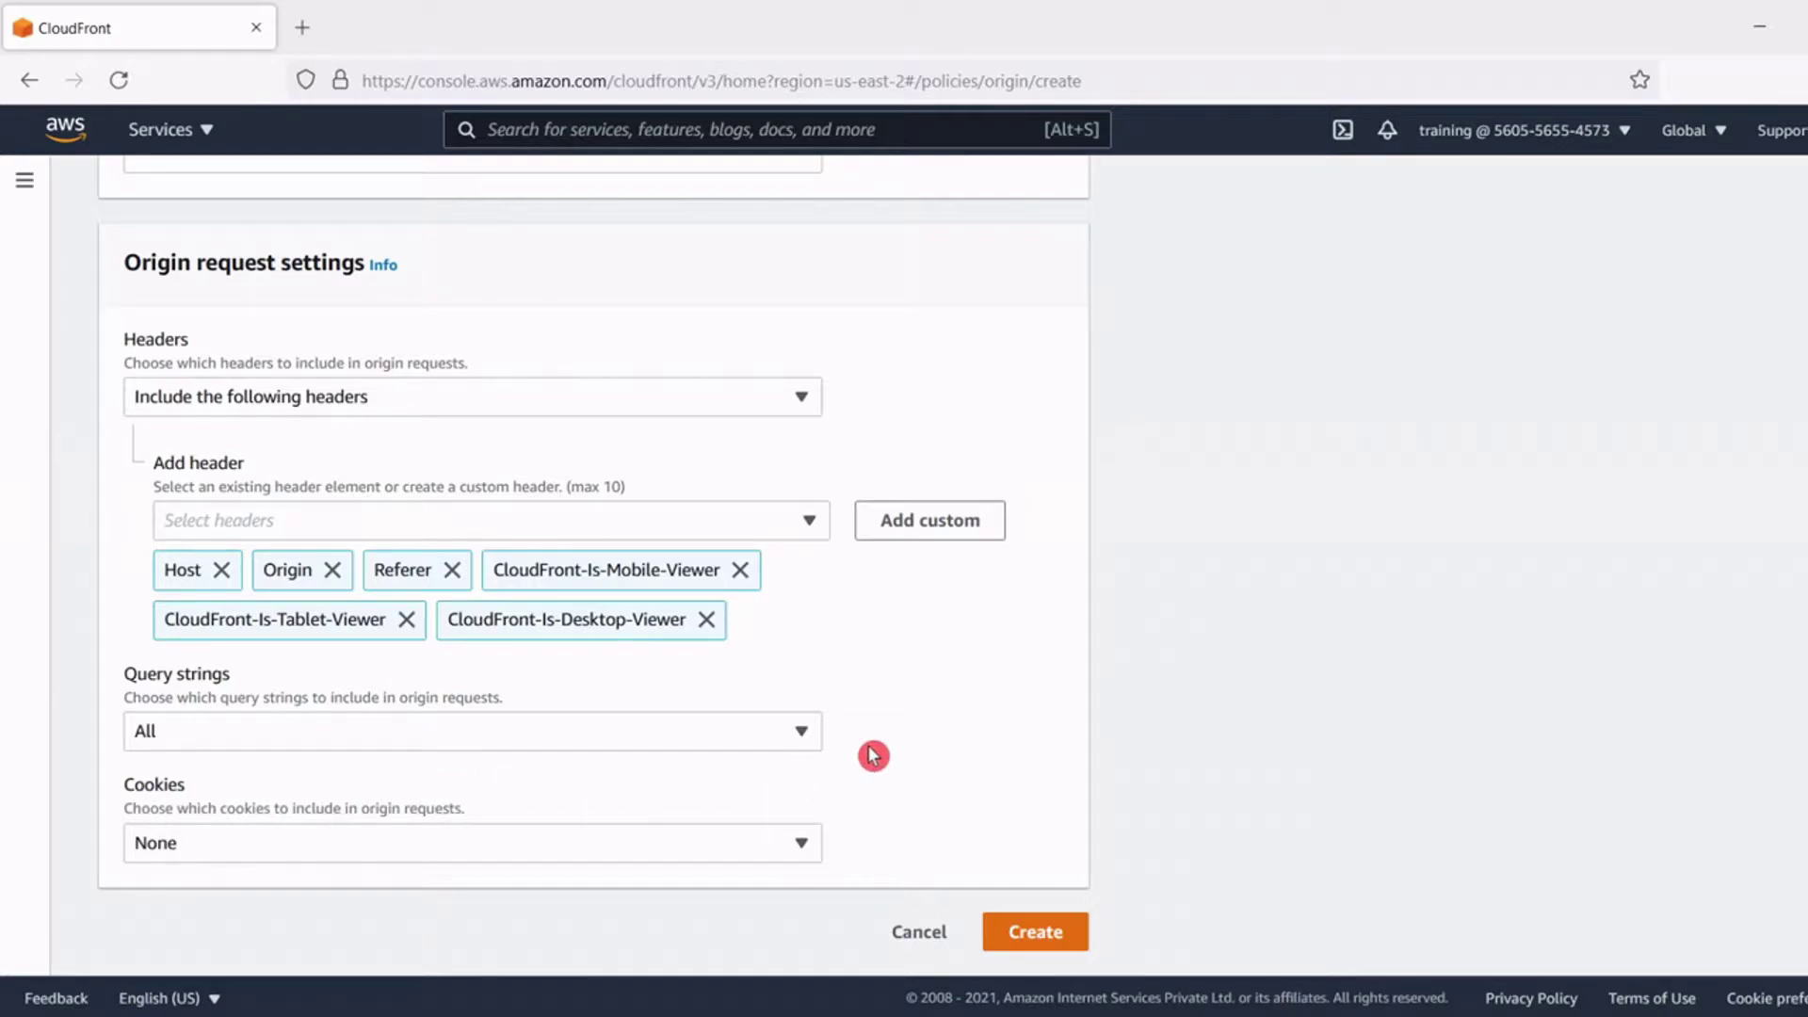
Set the origin request policy to include only specified cookies.
left_click(350, 856)
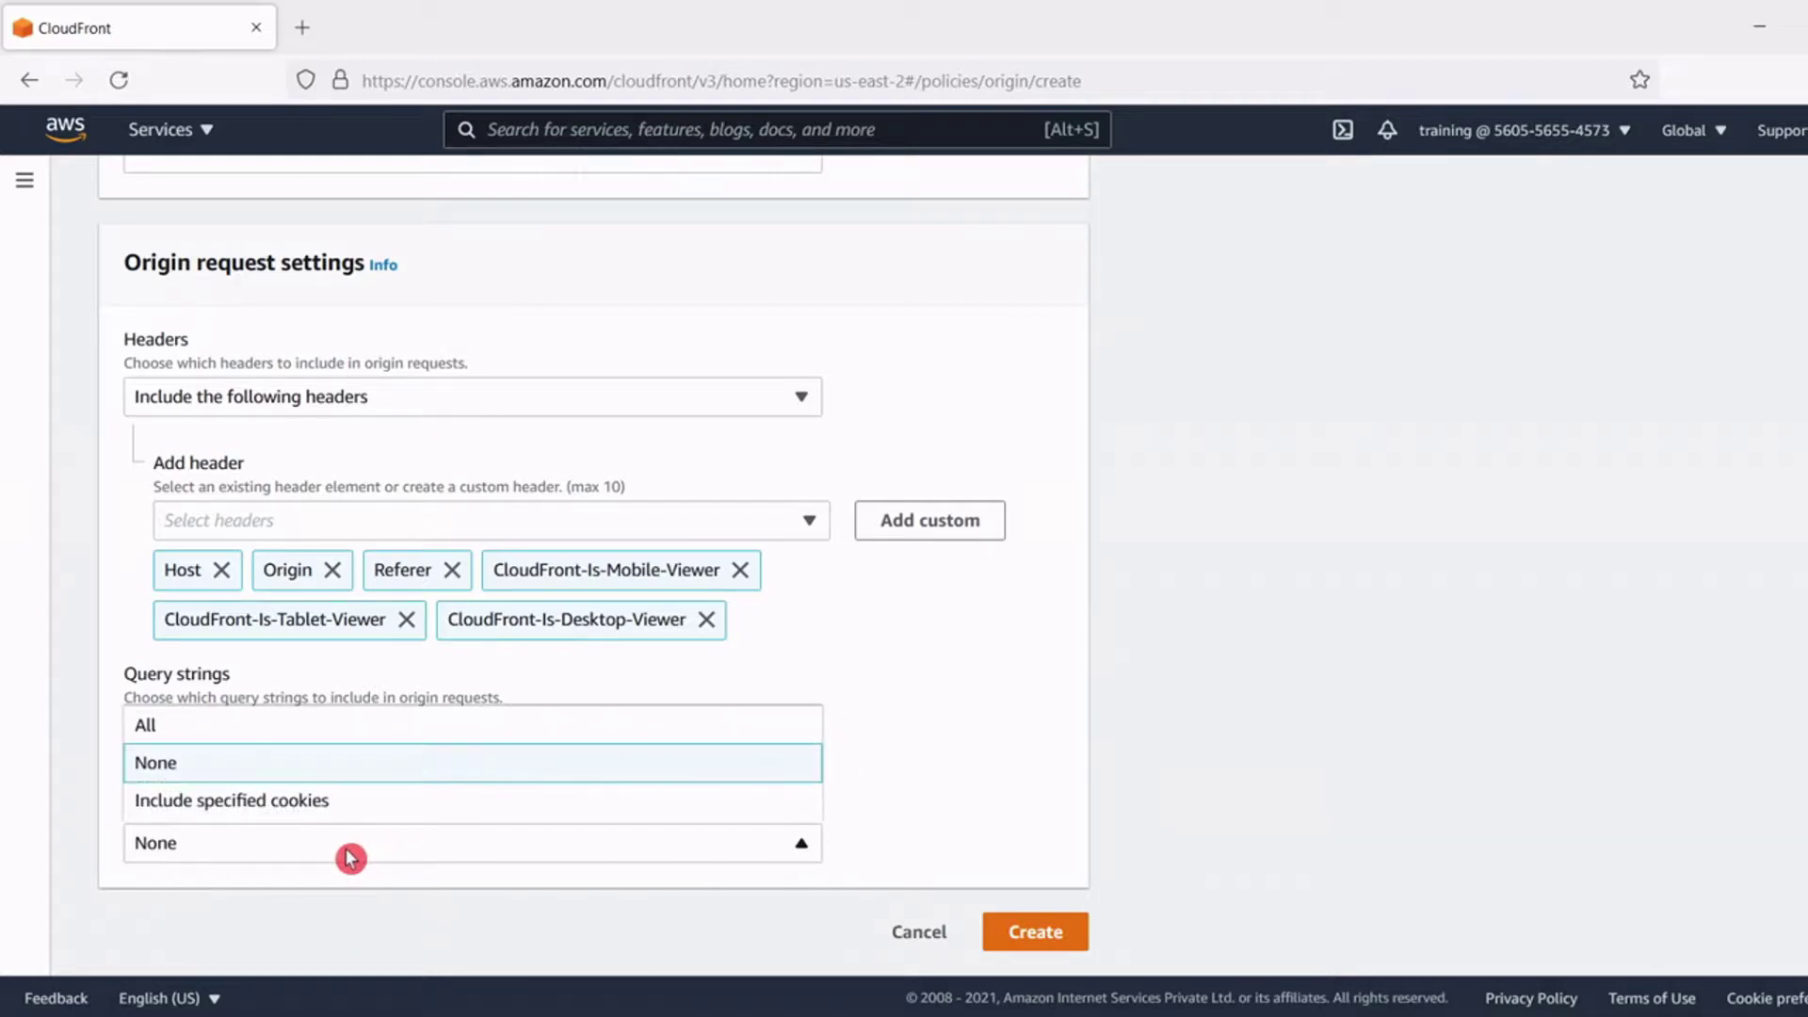
left_click(312, 803)
scroll(305, 808, "down", 2)
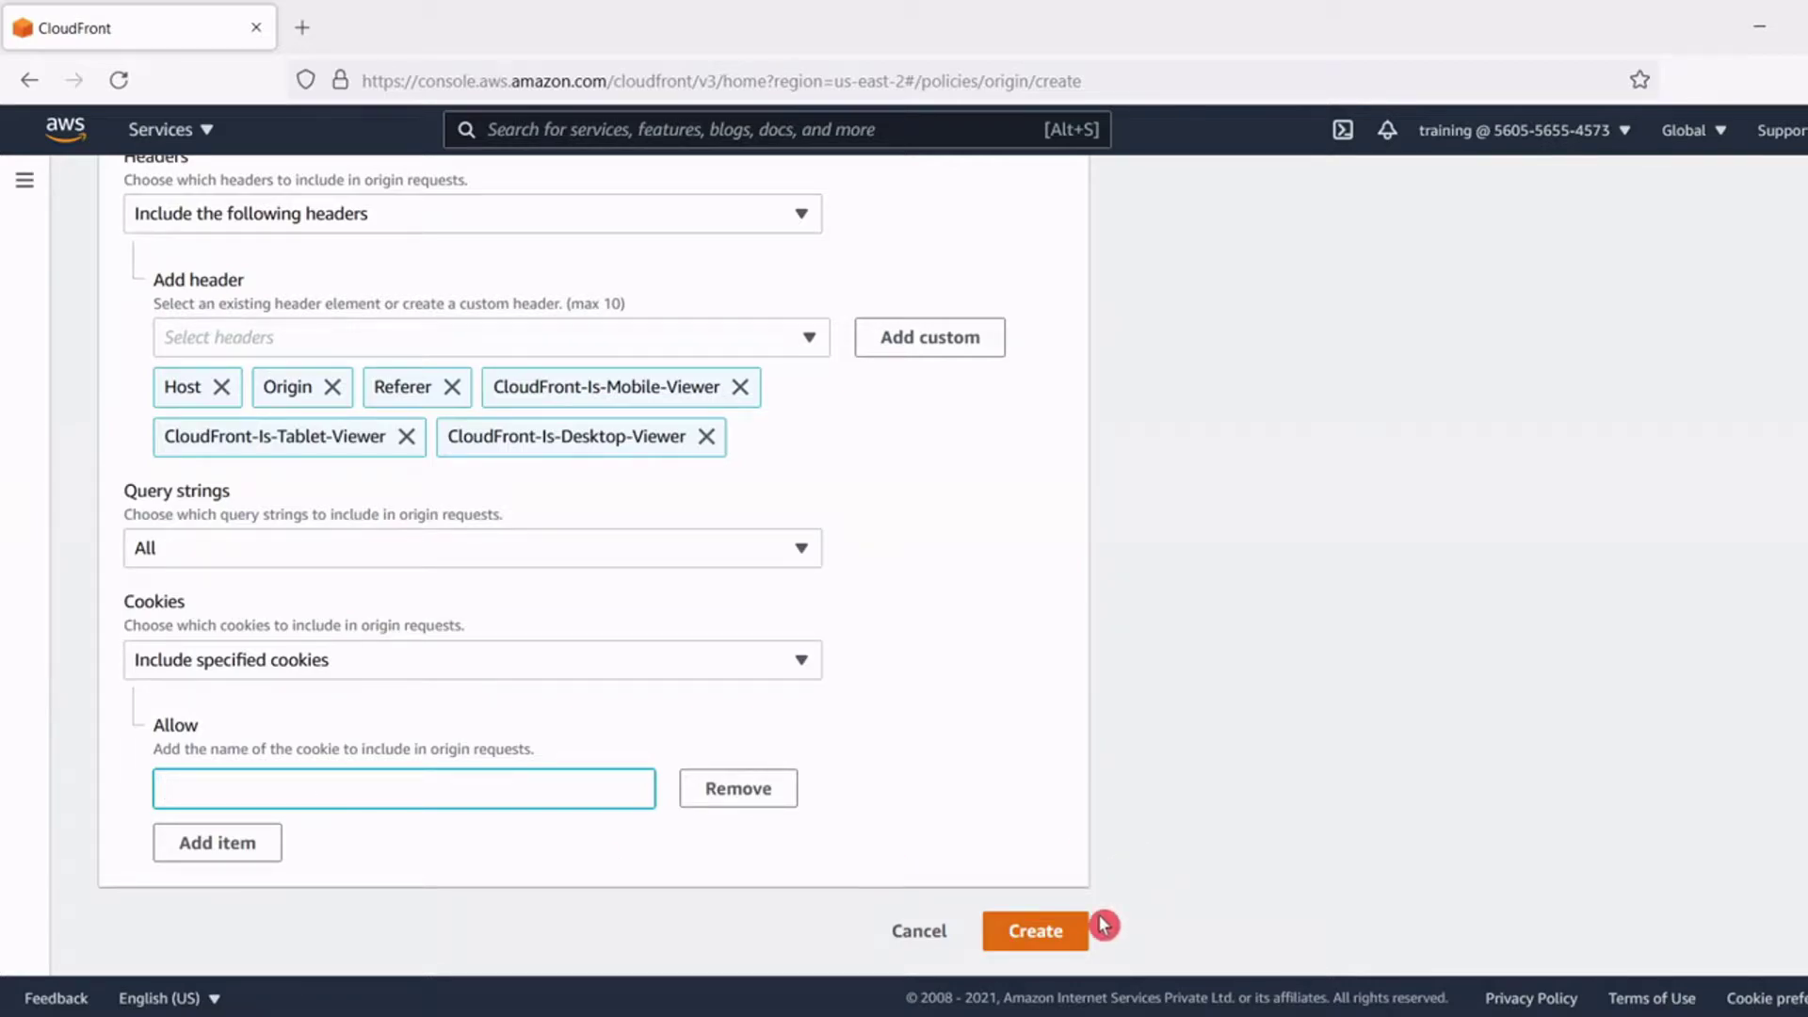
Allow cookies comment_author_*, comment_author_email_*, comment_author_url_*, wordpress_logged_in_*, wordpress_test_cookie, wp-settings-*, PHPSESSID, wordpress_* and wordpress_sec_*, and create the policy.
left_click(1081, 960)
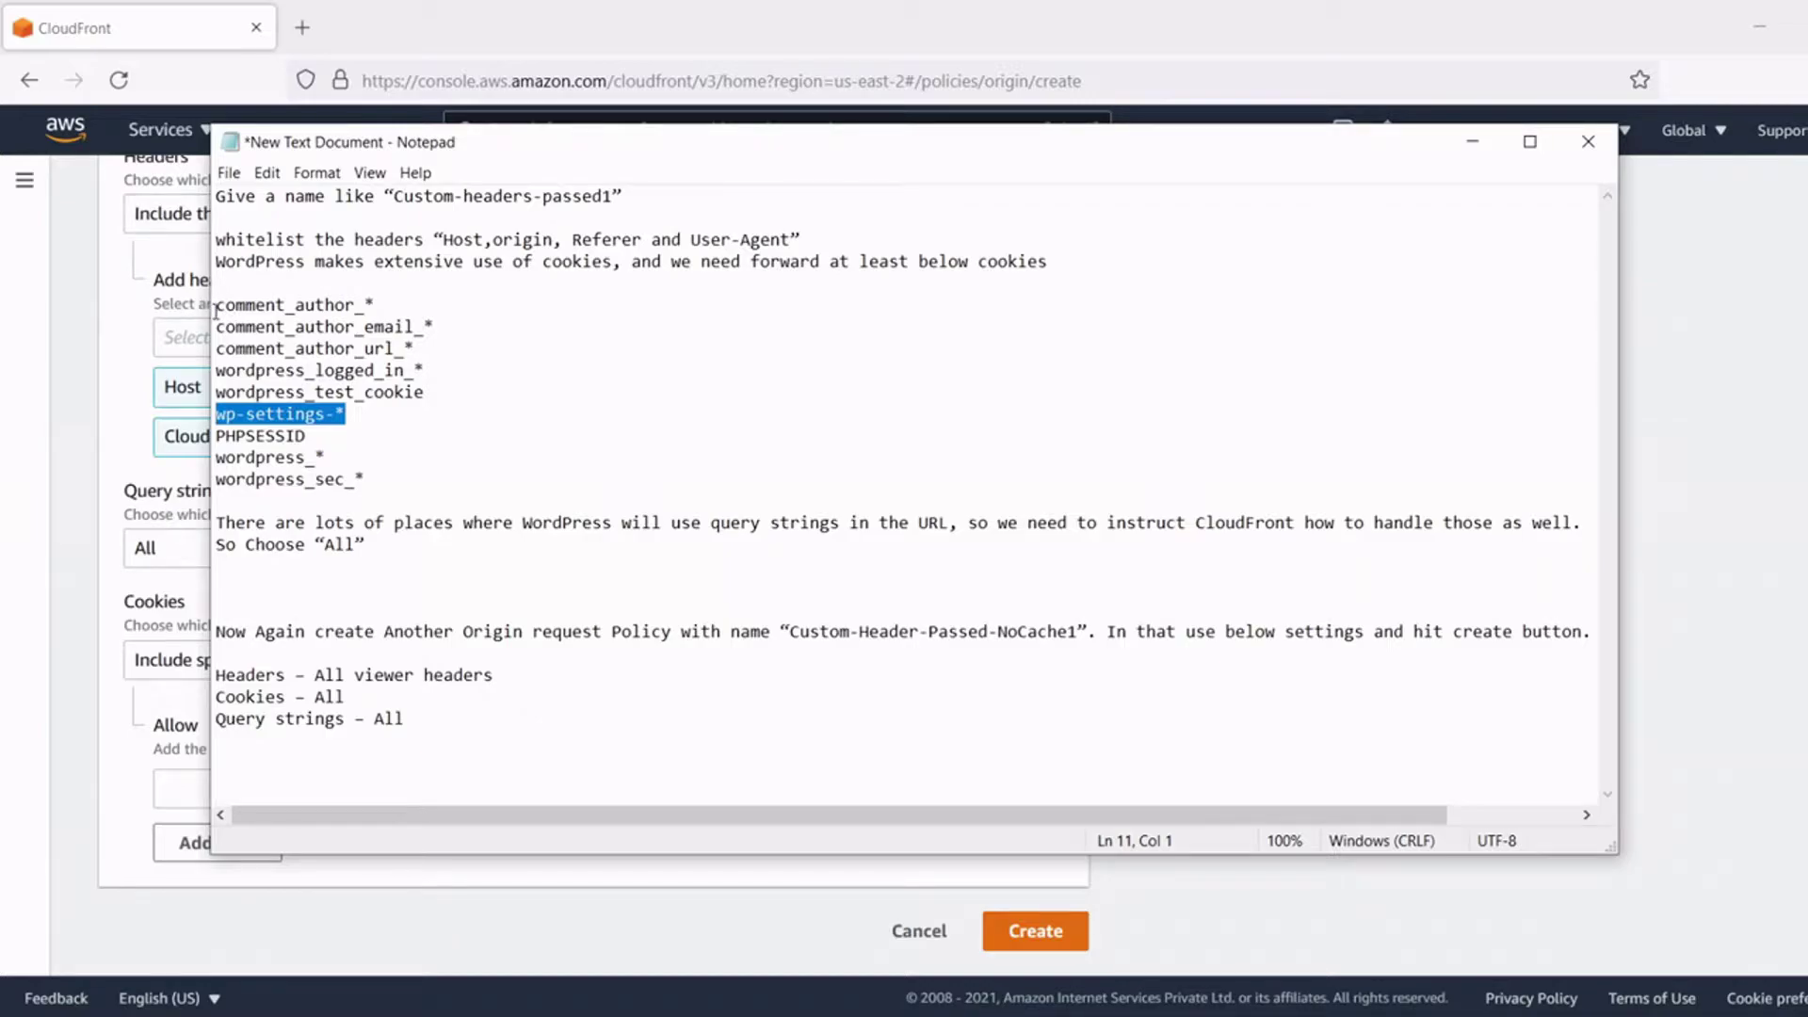
key("Down")
key("Down")
key("Down")
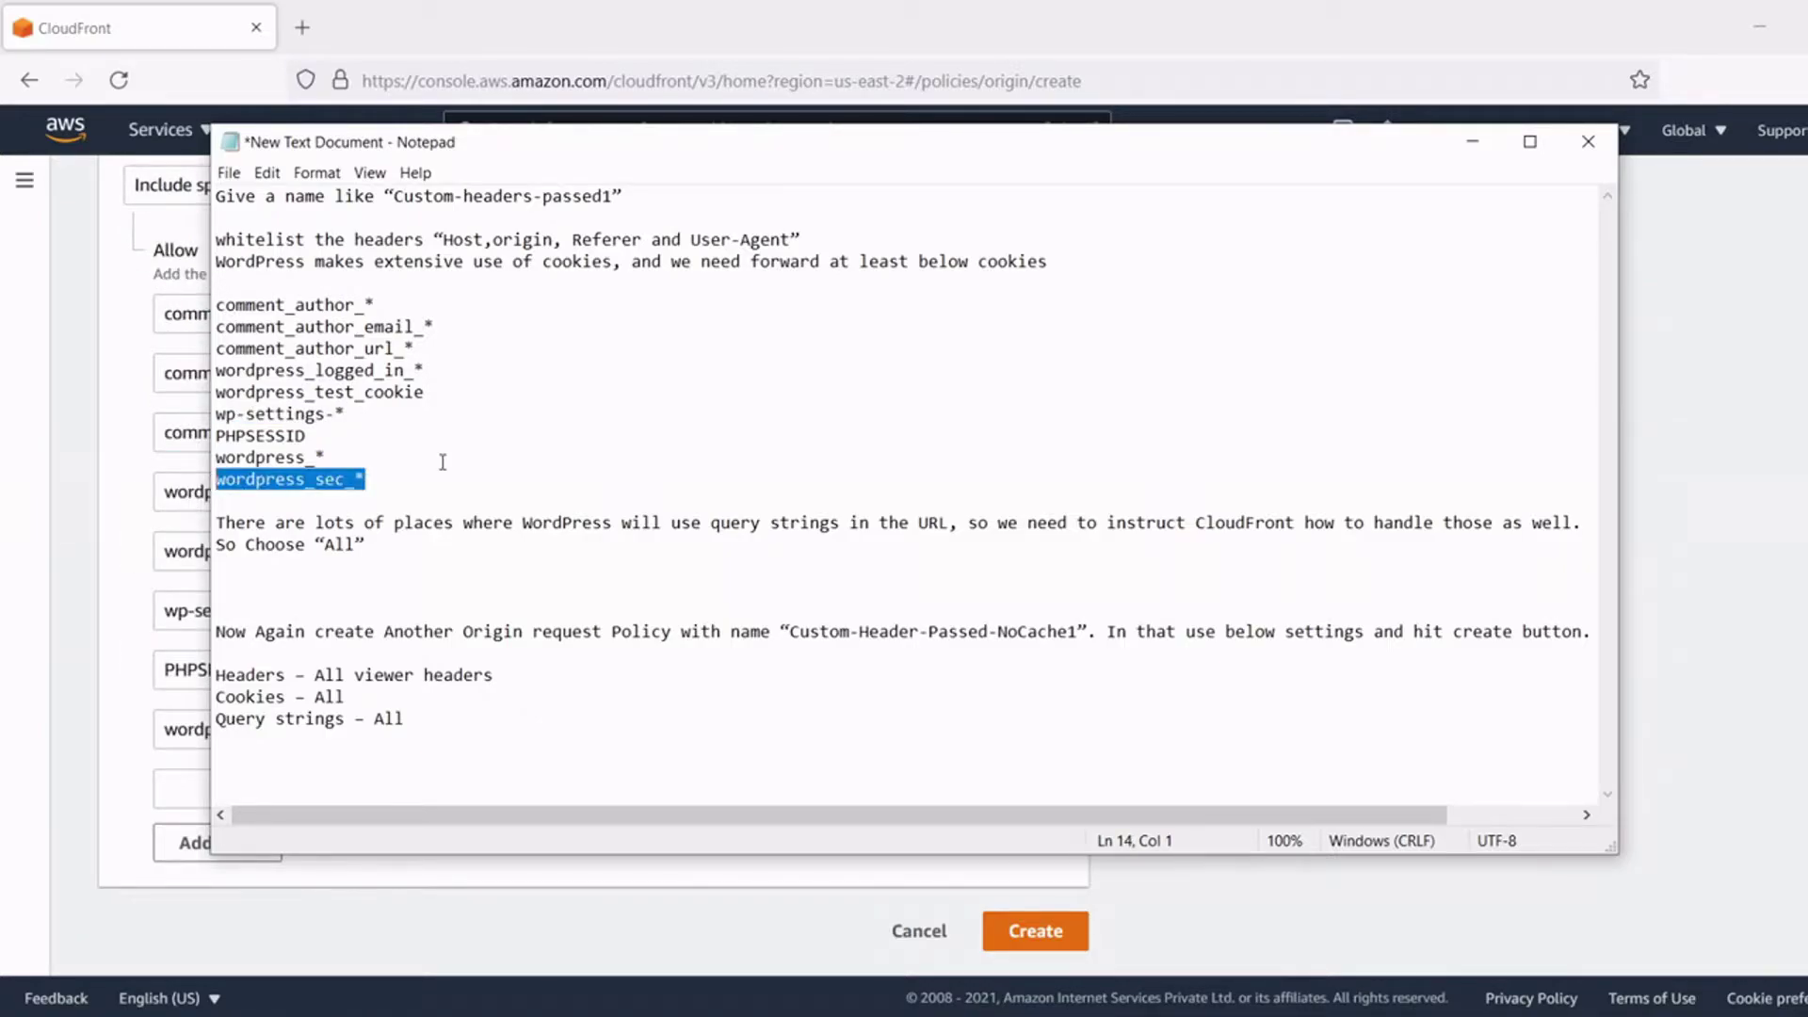
left_click(1472, 141)
type("wordpress_sec_*")
left_click(1035, 933)
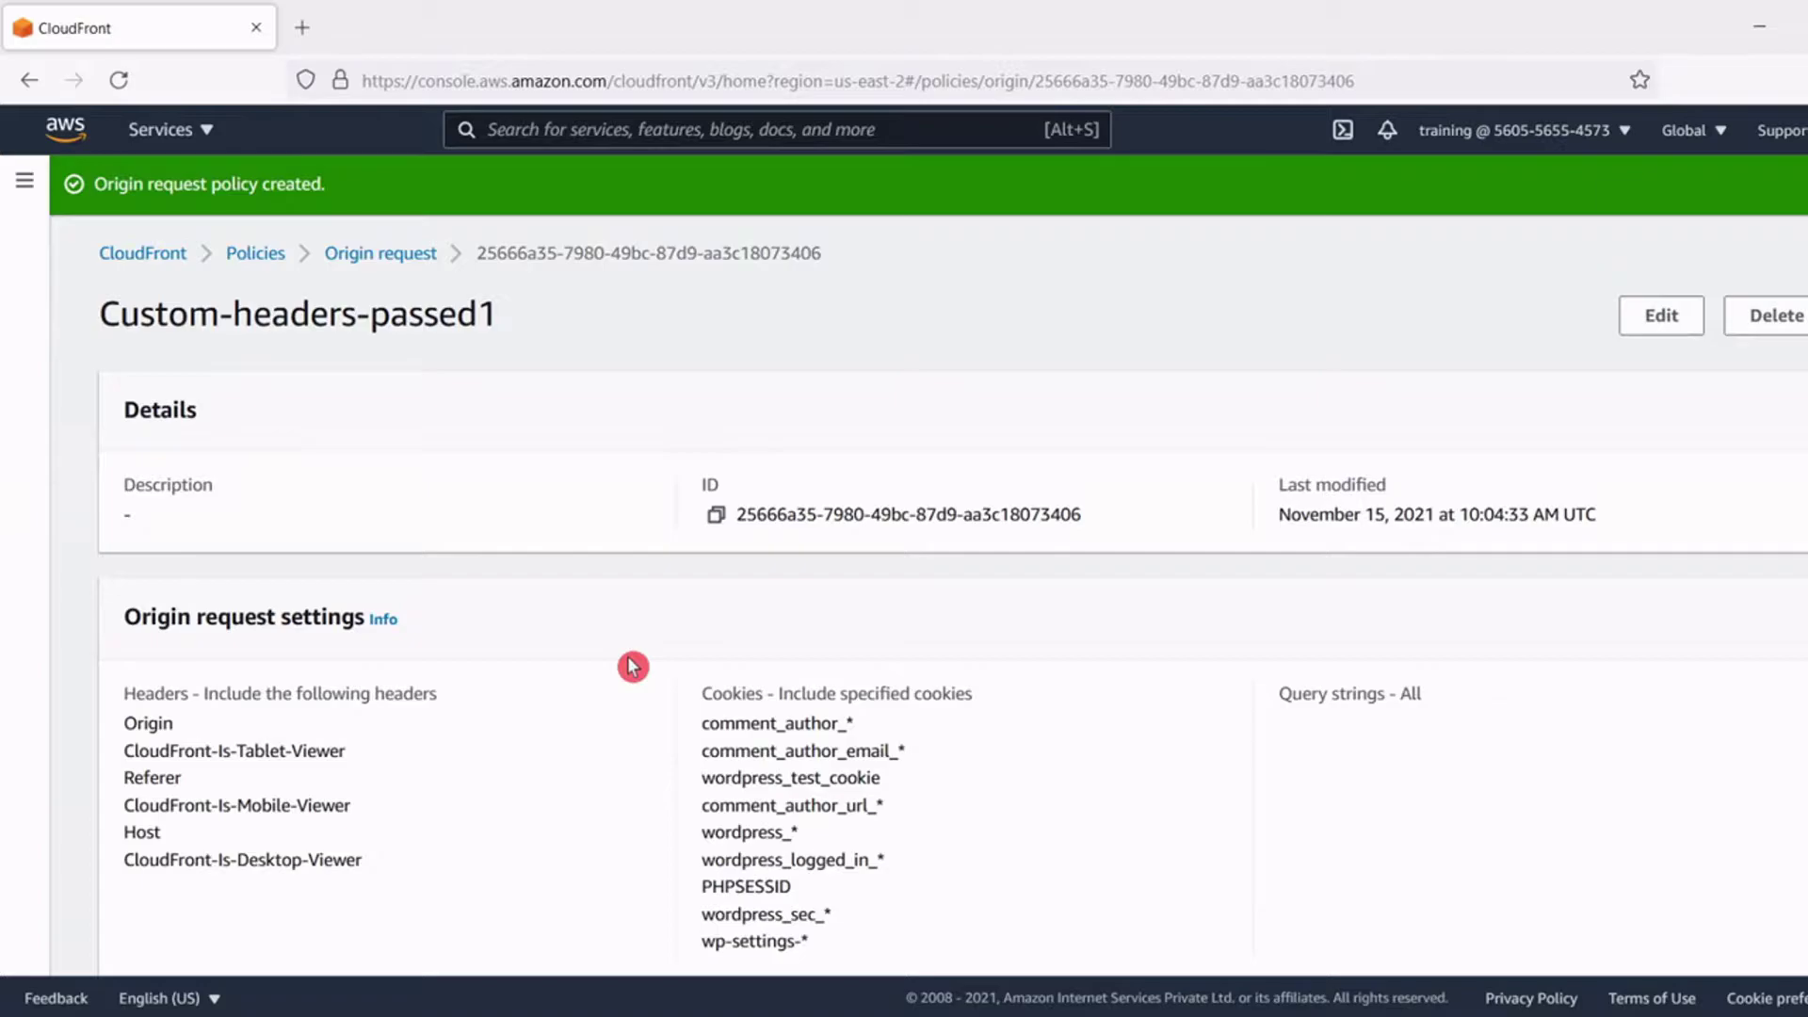
Start another custom origin request policy and name it Custom-Header-Passed-NoCache1.
left_click(382, 253)
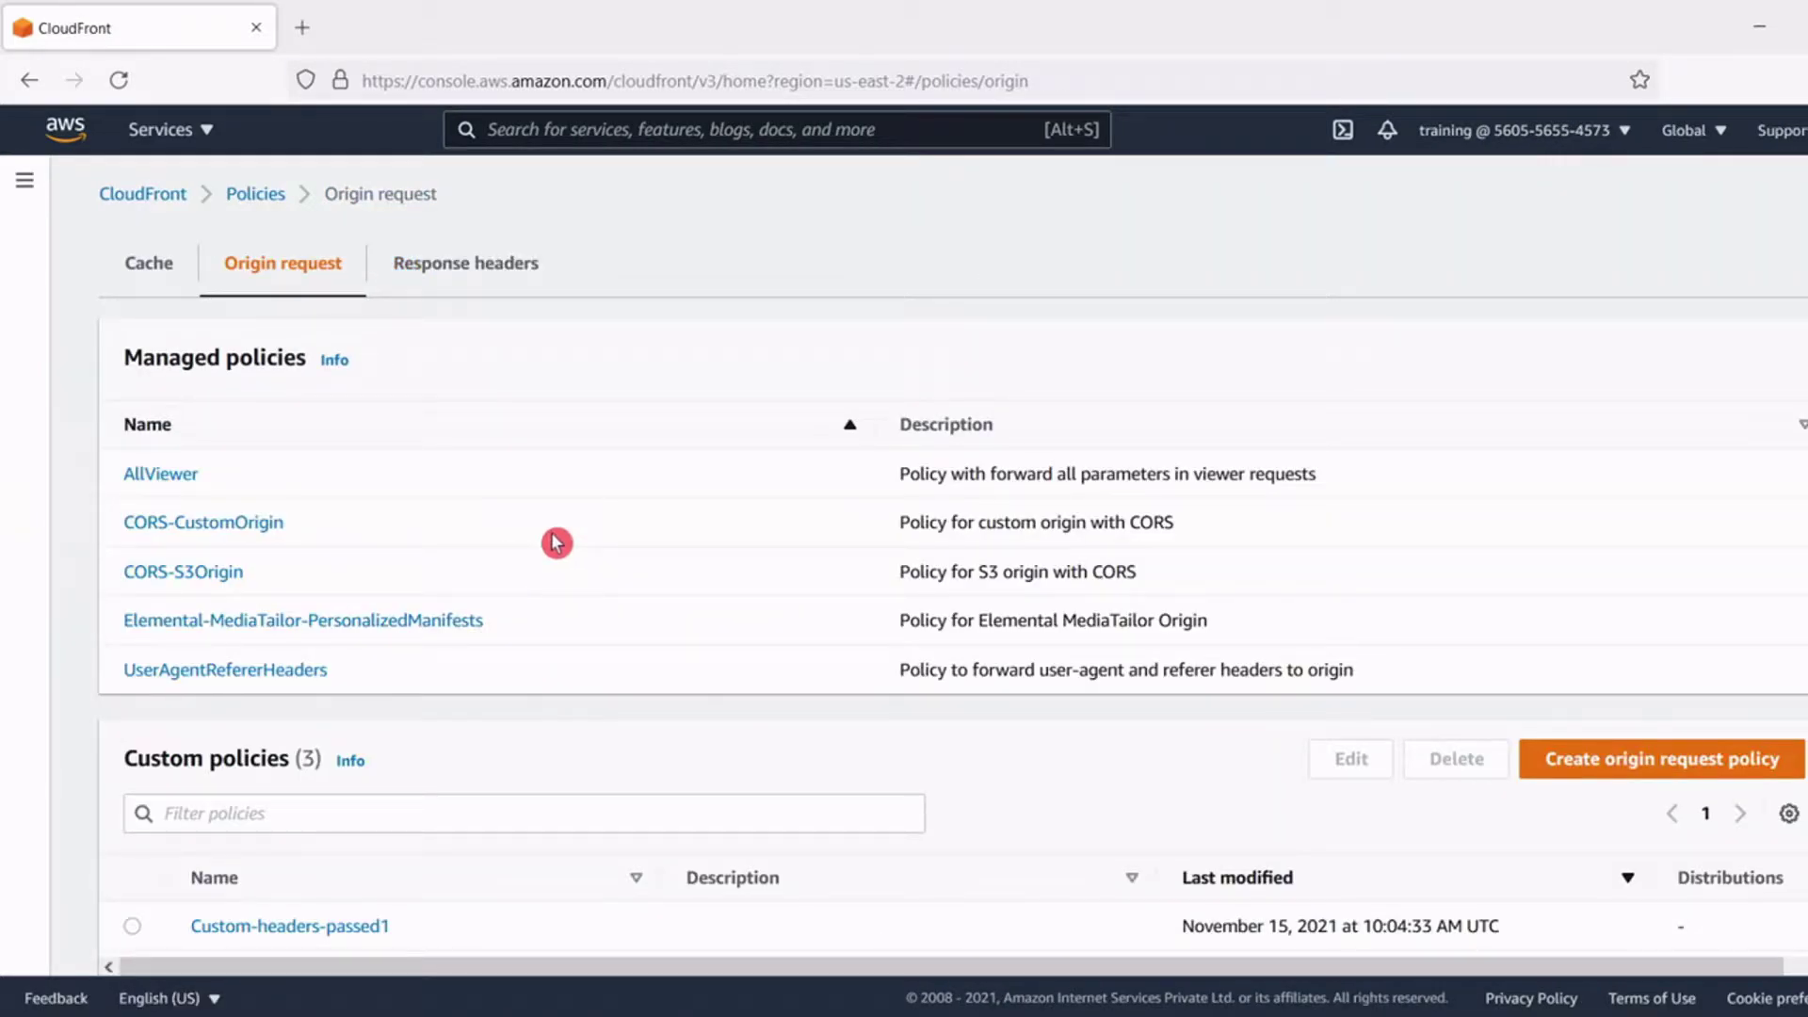
left_click(1613, 773)
left_click(401, 477)
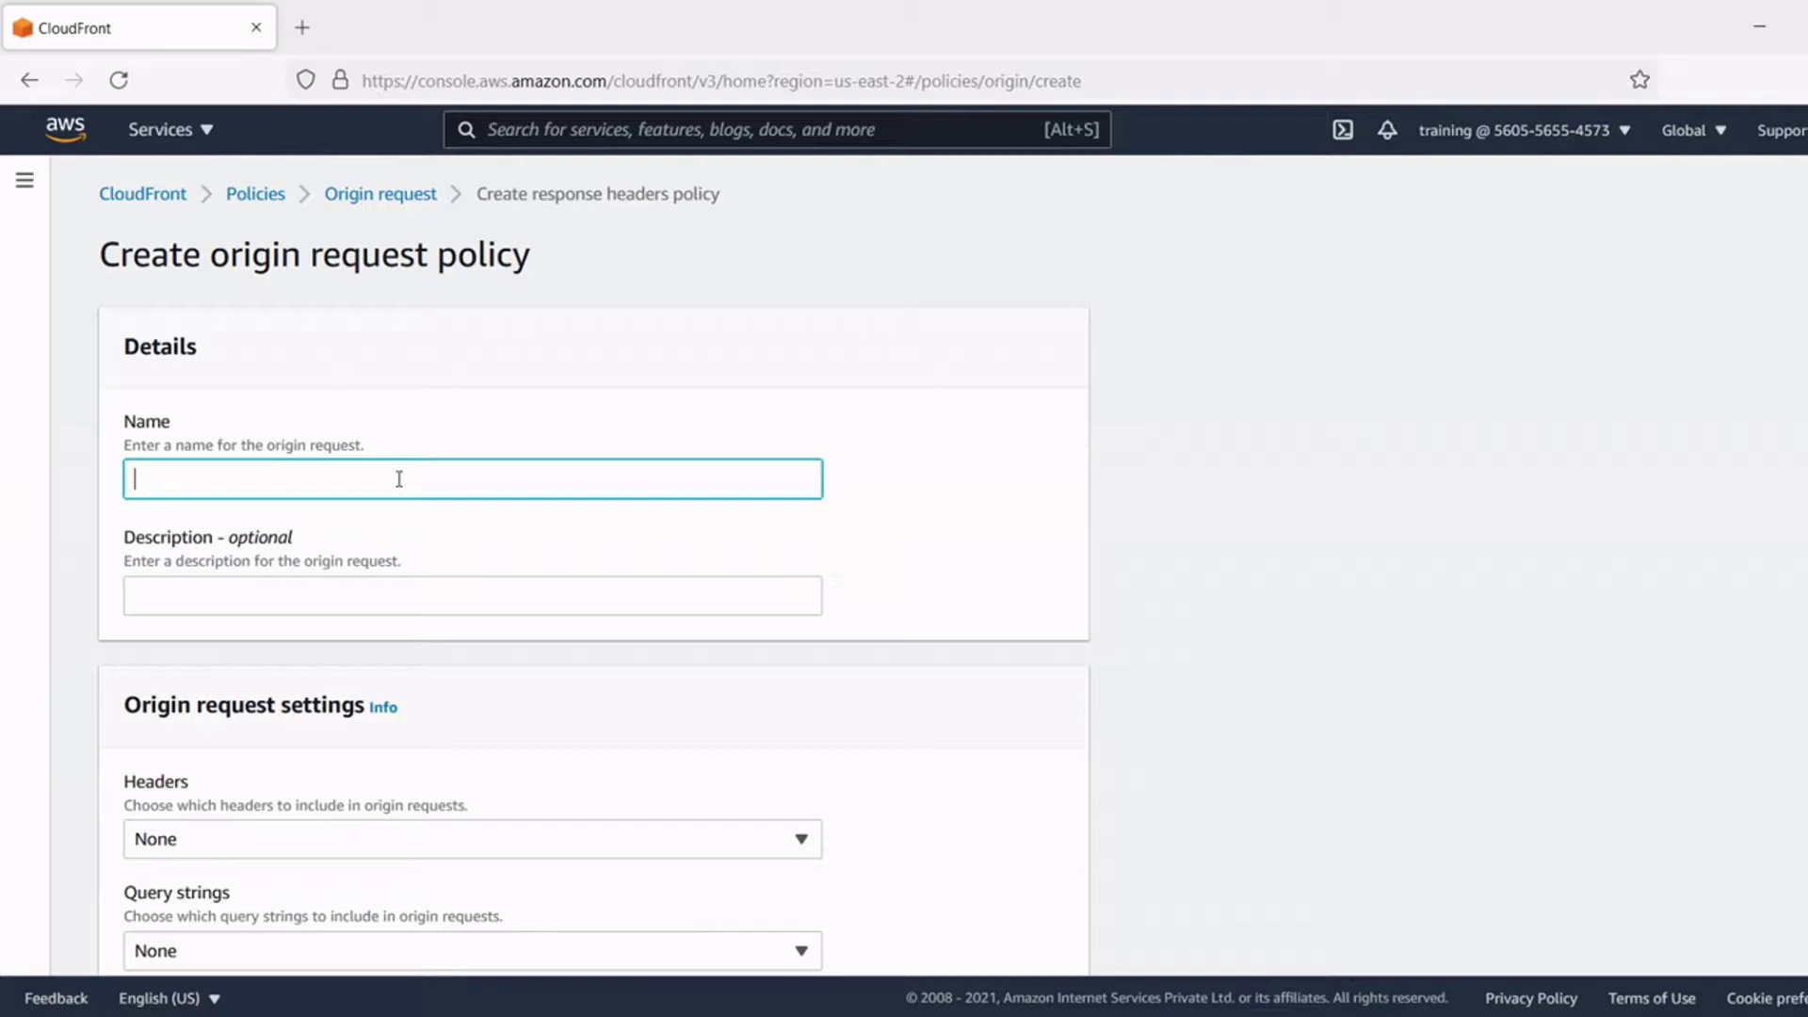
type("Custom-Header-Passed-NoCache1")
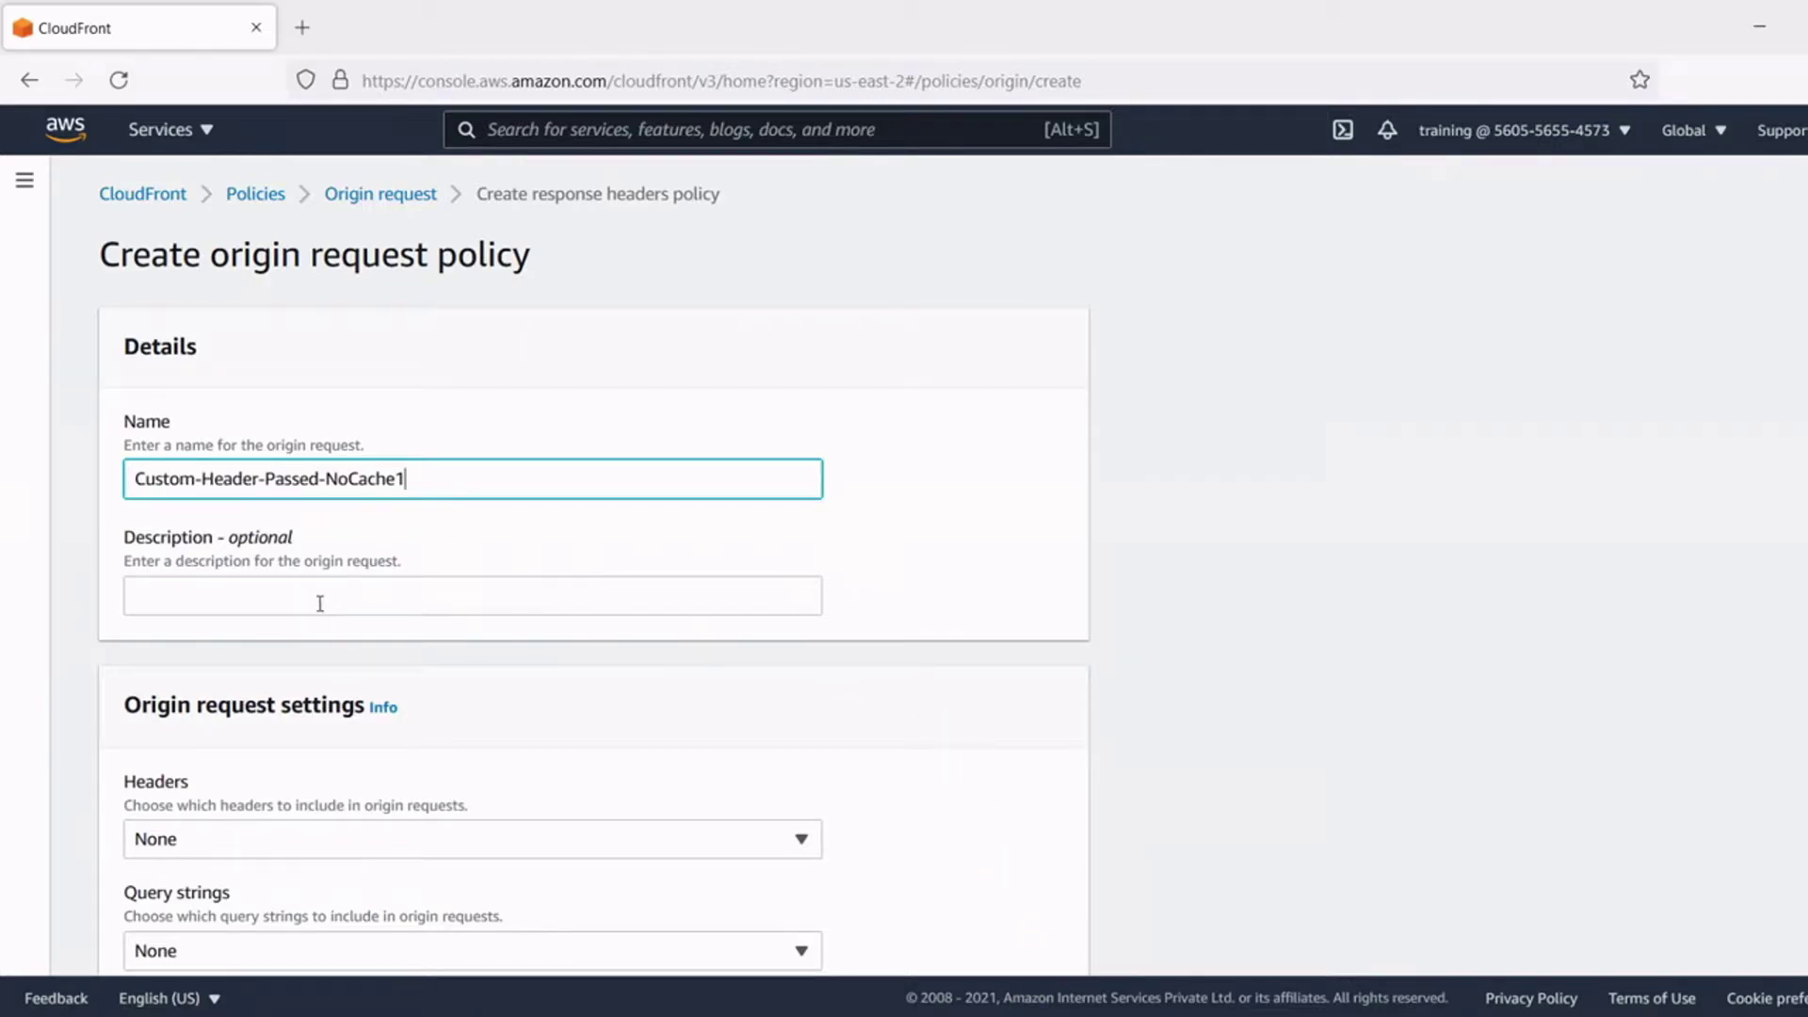
Include all viewer headers, all query strings and all cookies in the origin requests, and create the policy.
scroll(323, 606, "down", 3)
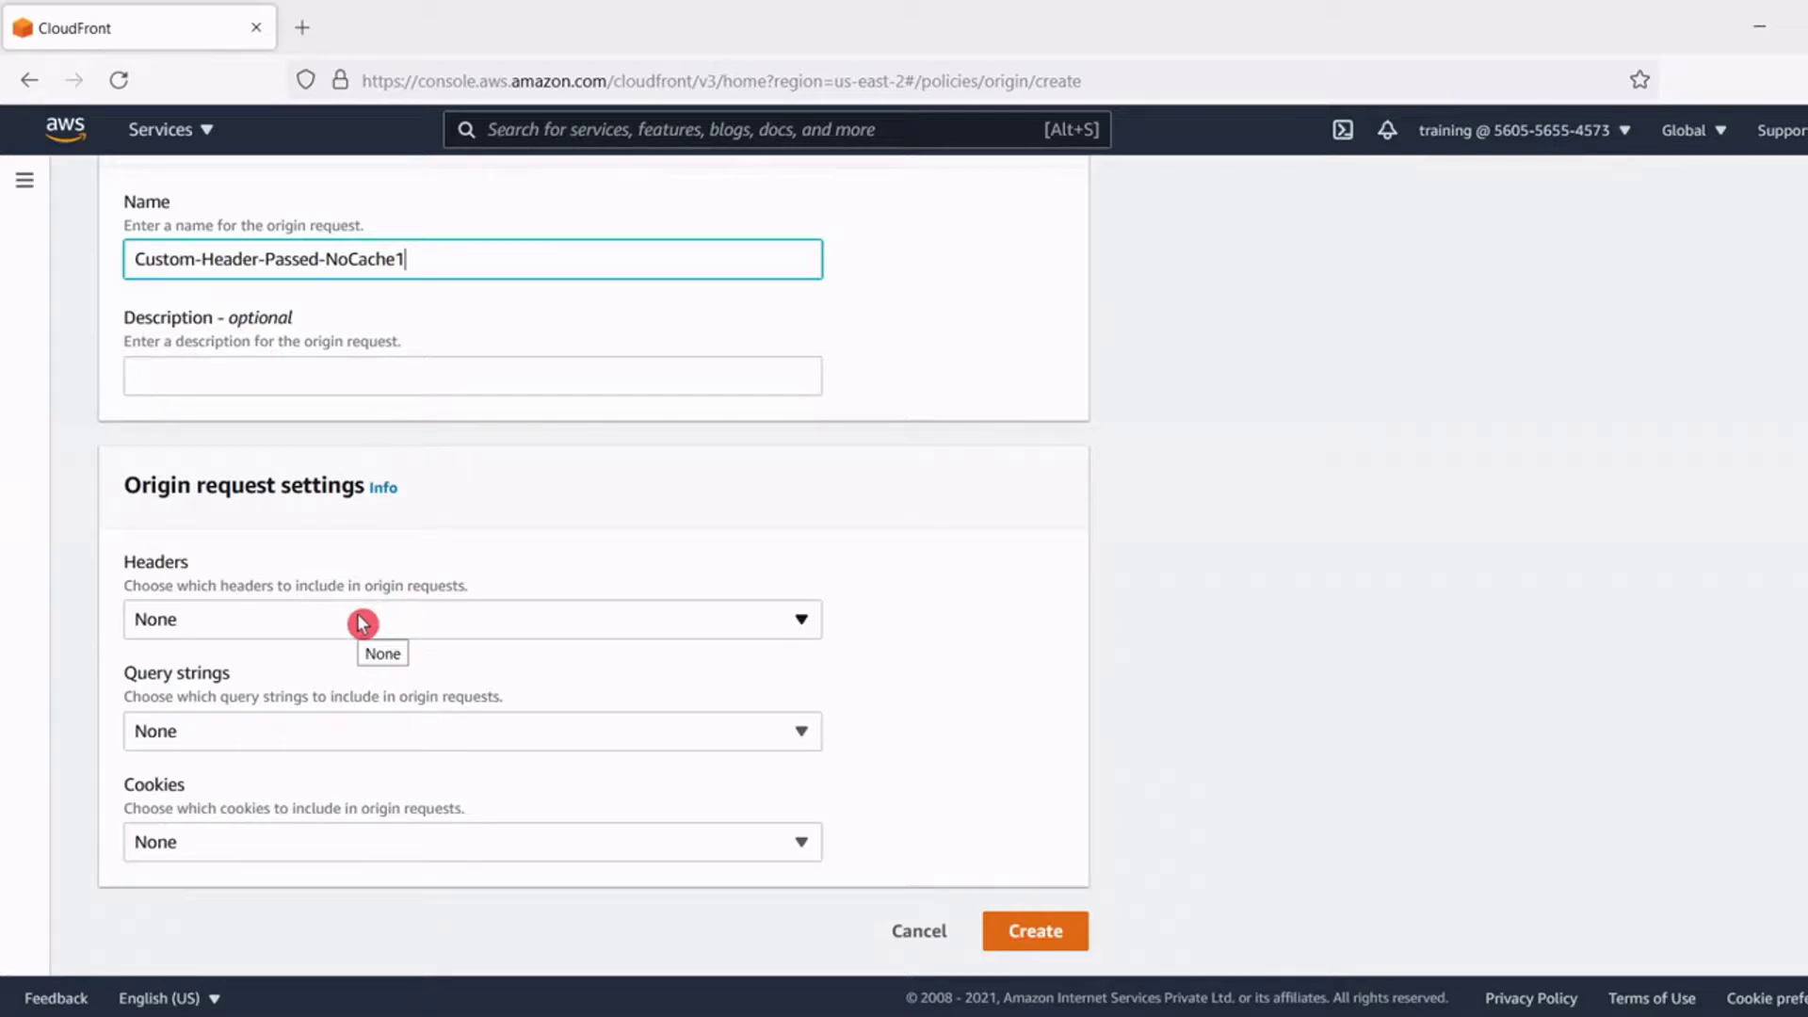
left_click(362, 623)
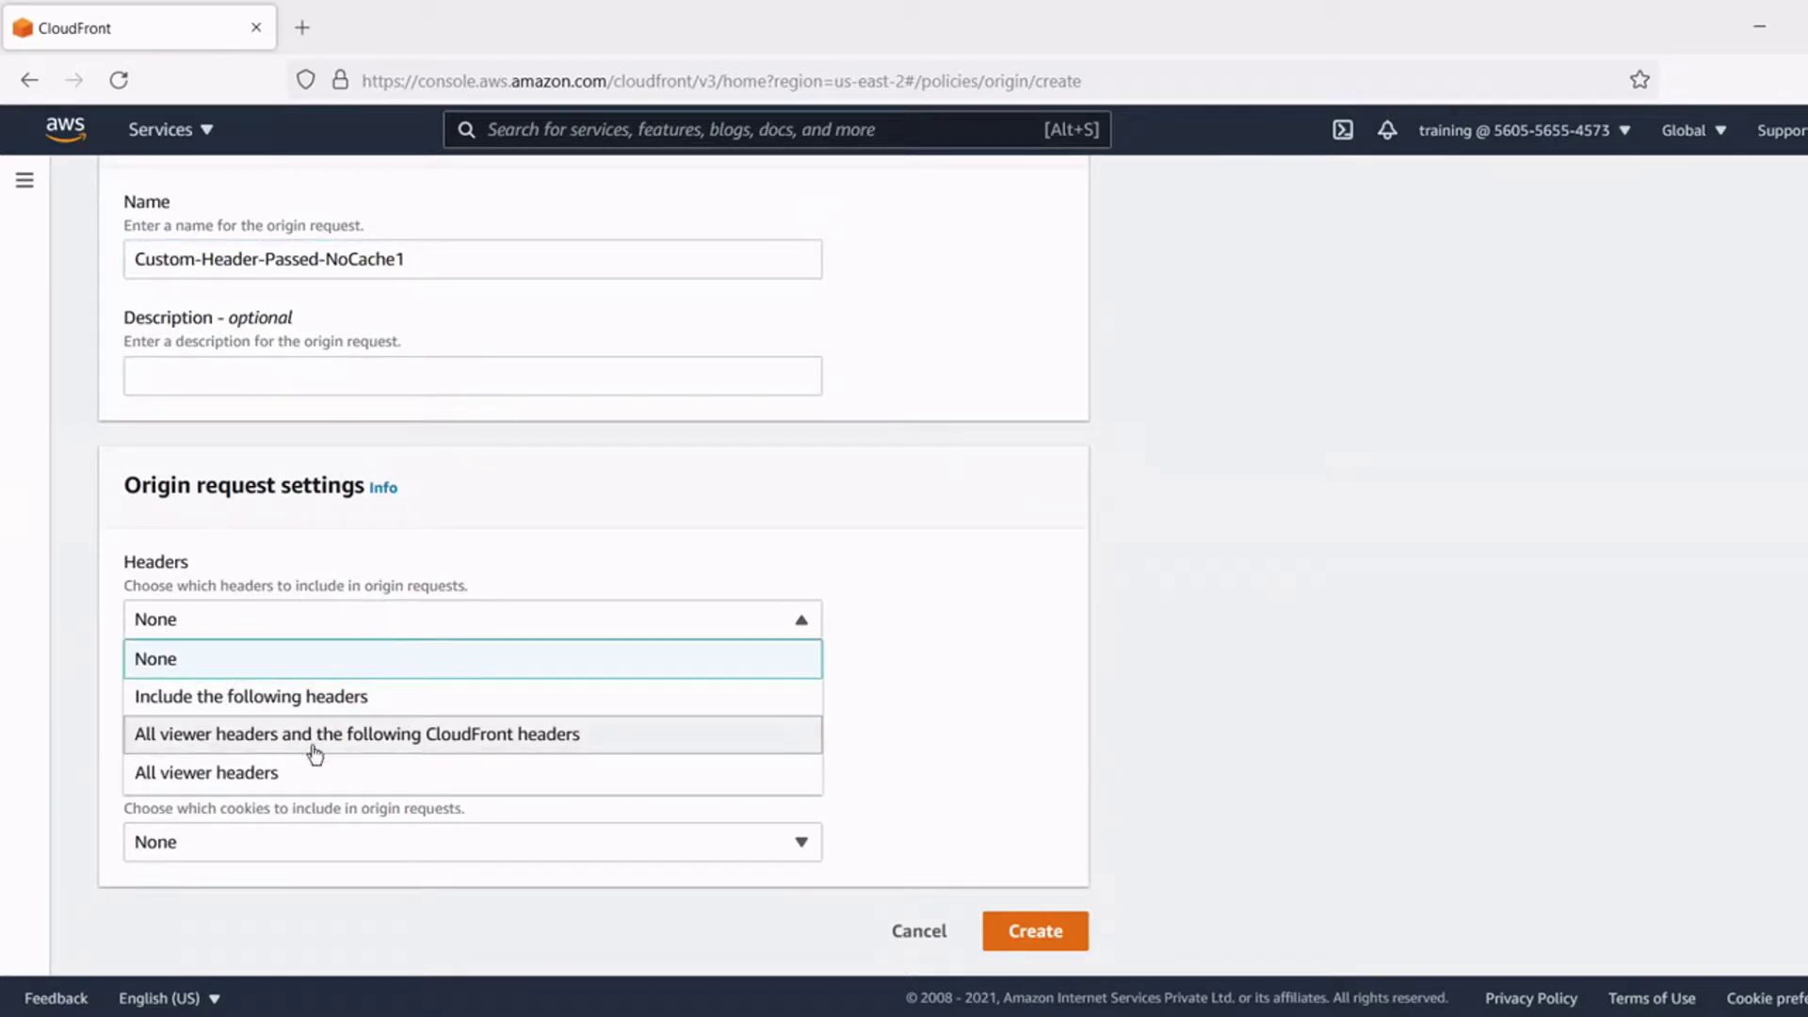
left_click(293, 778)
left_click(247, 735)
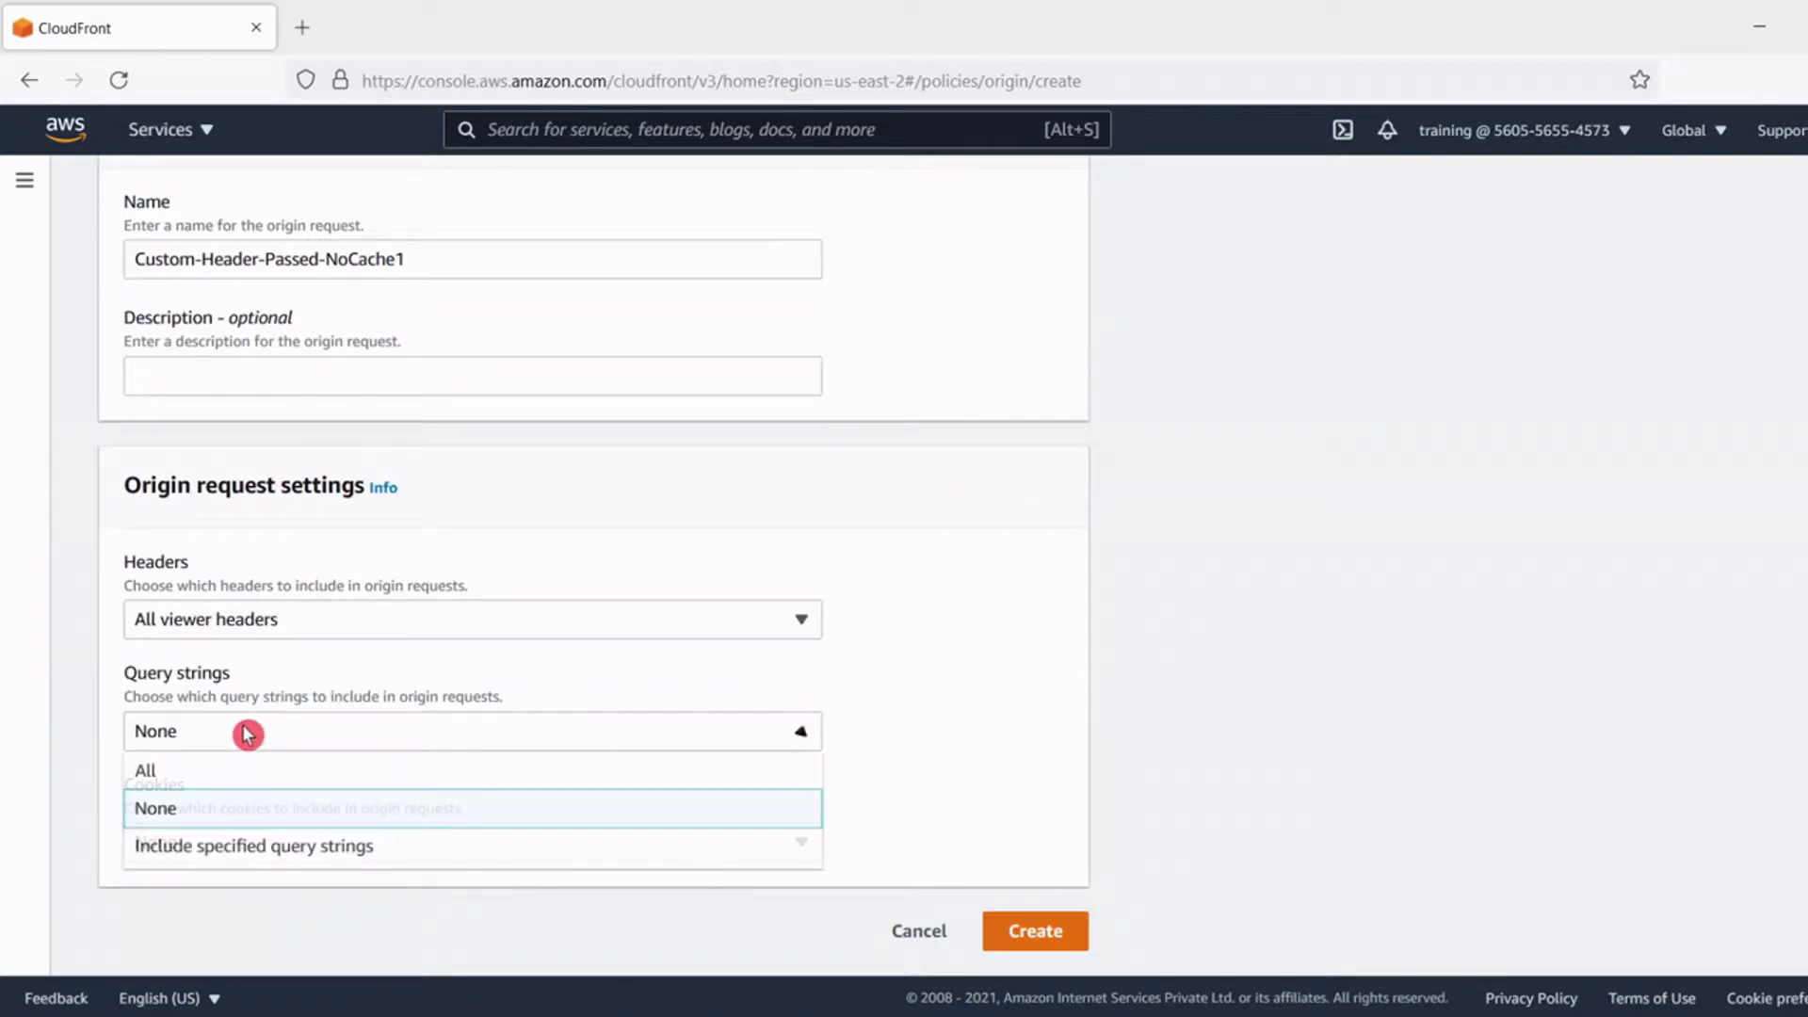
left_click(193, 783)
left_click(194, 854)
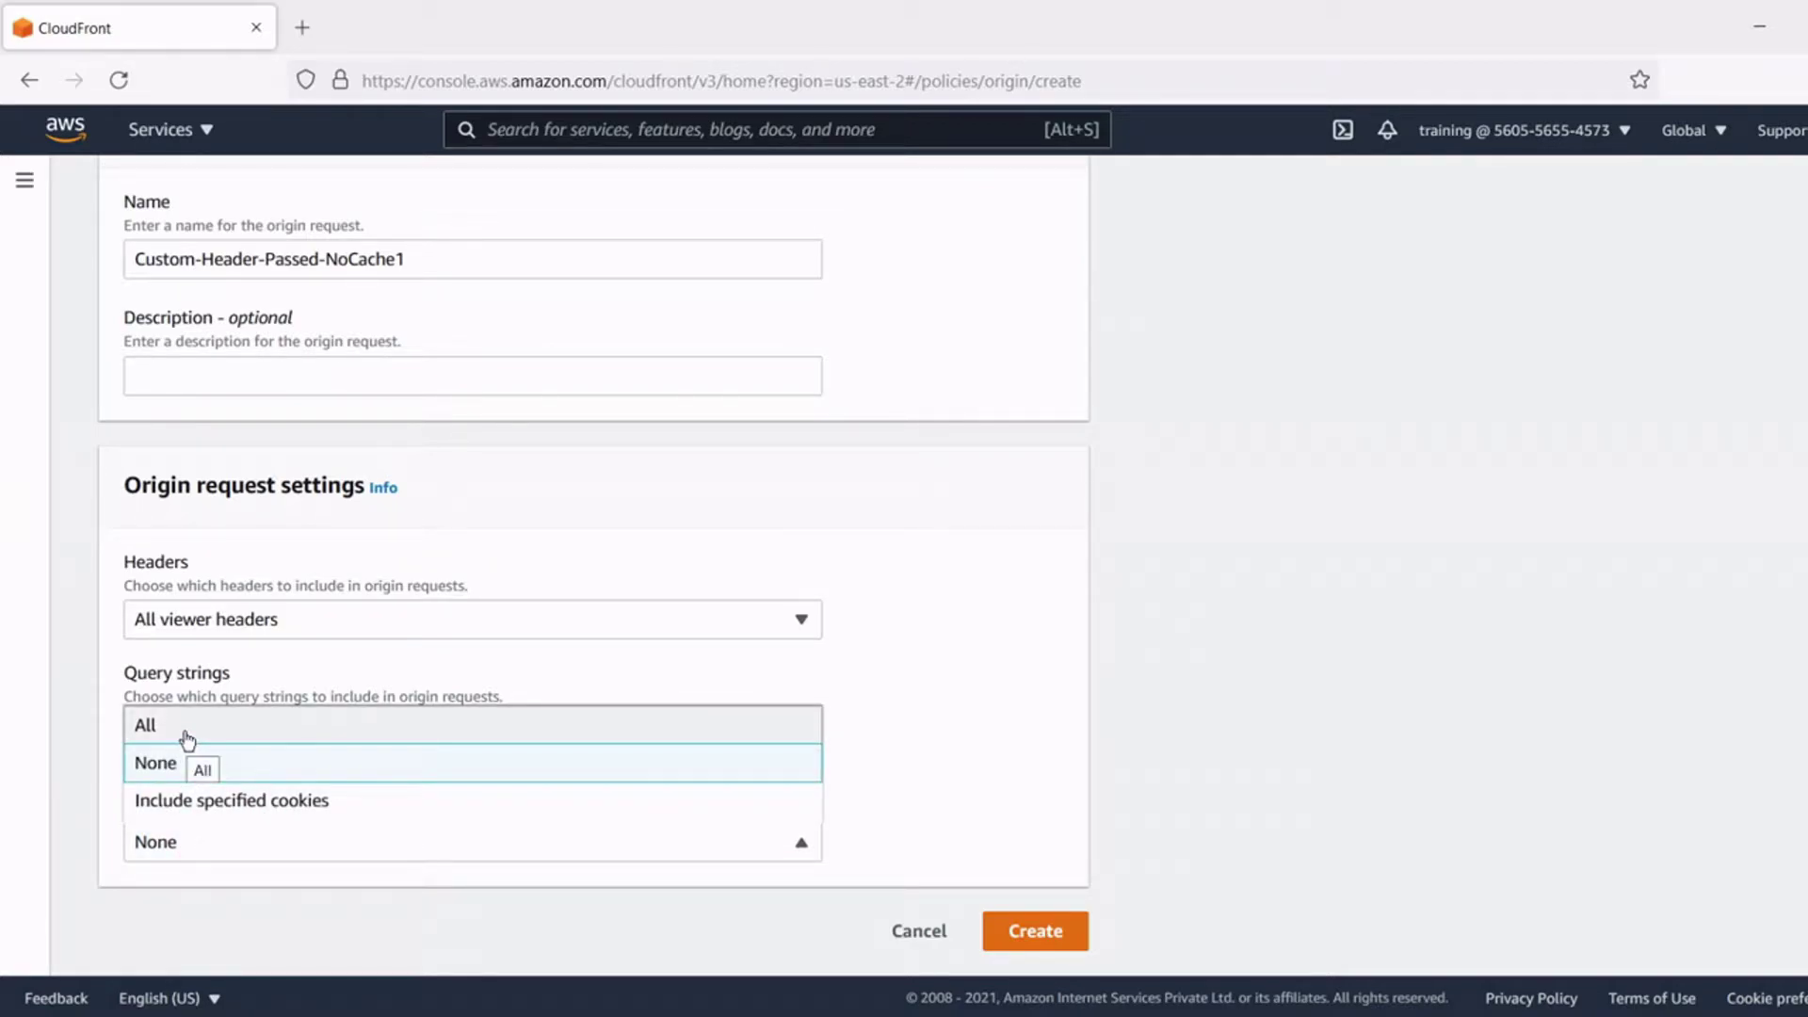
left_click(187, 741)
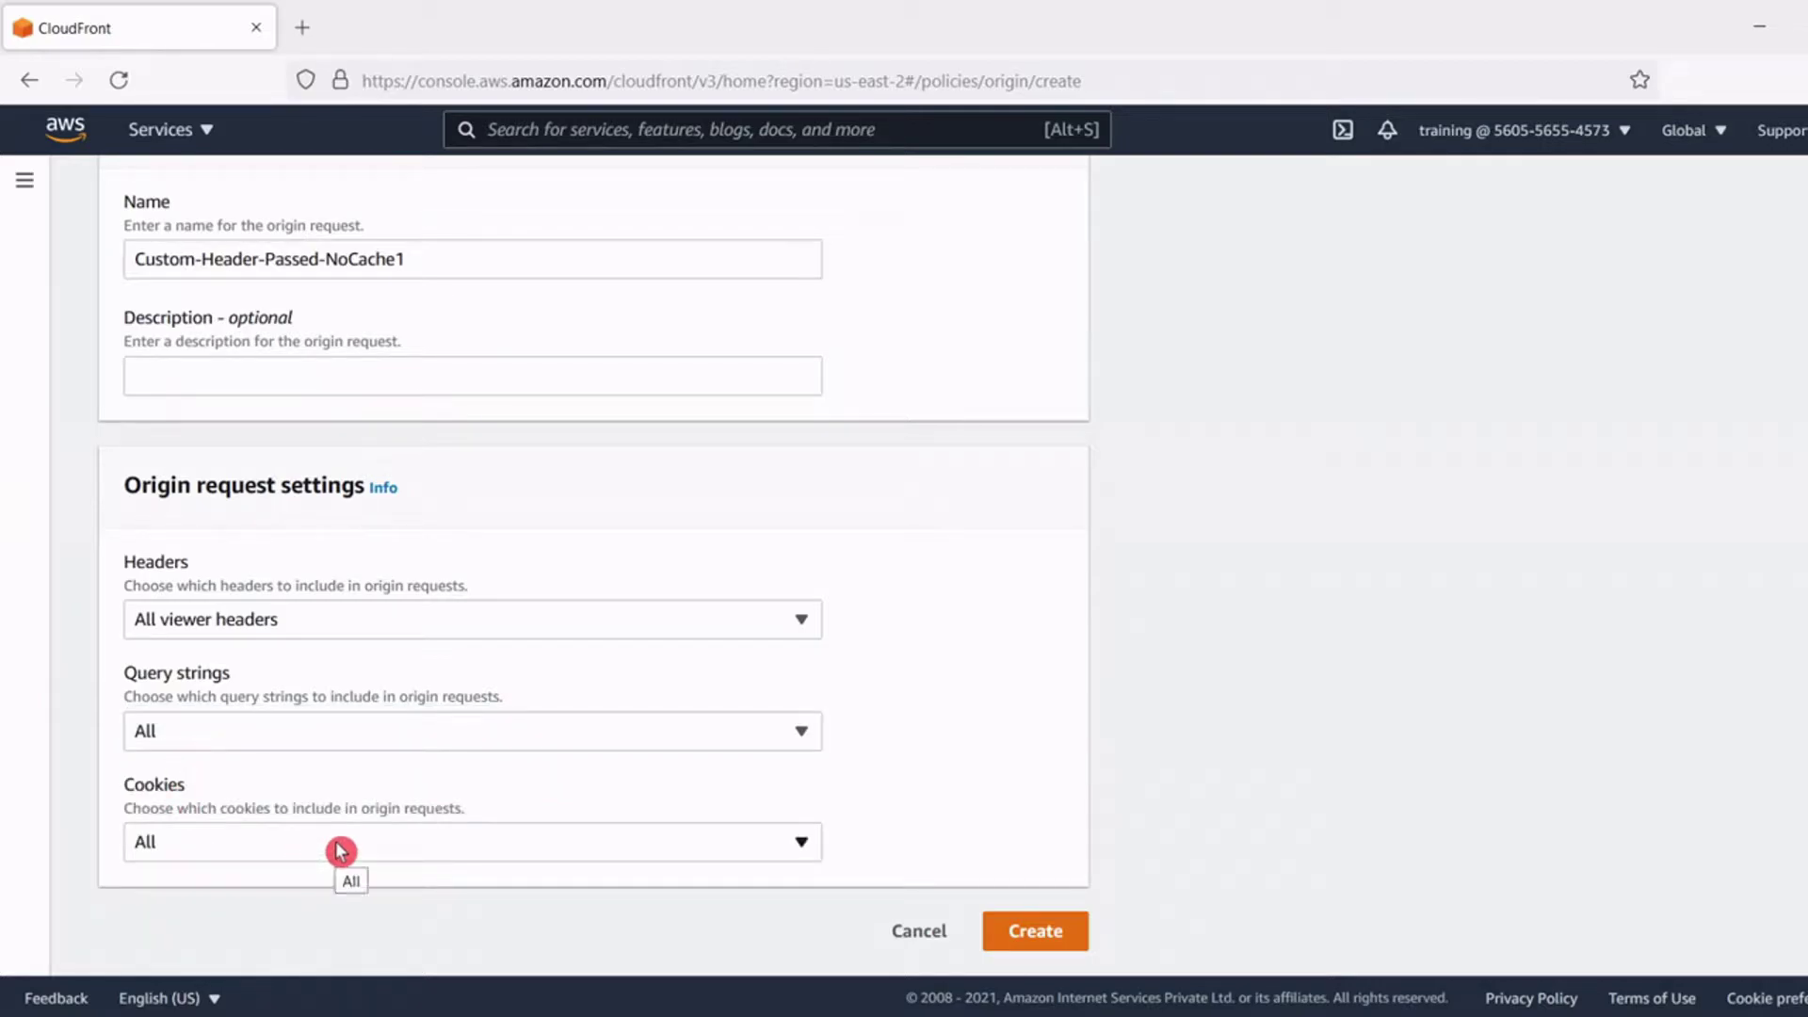
left_click(1036, 932)
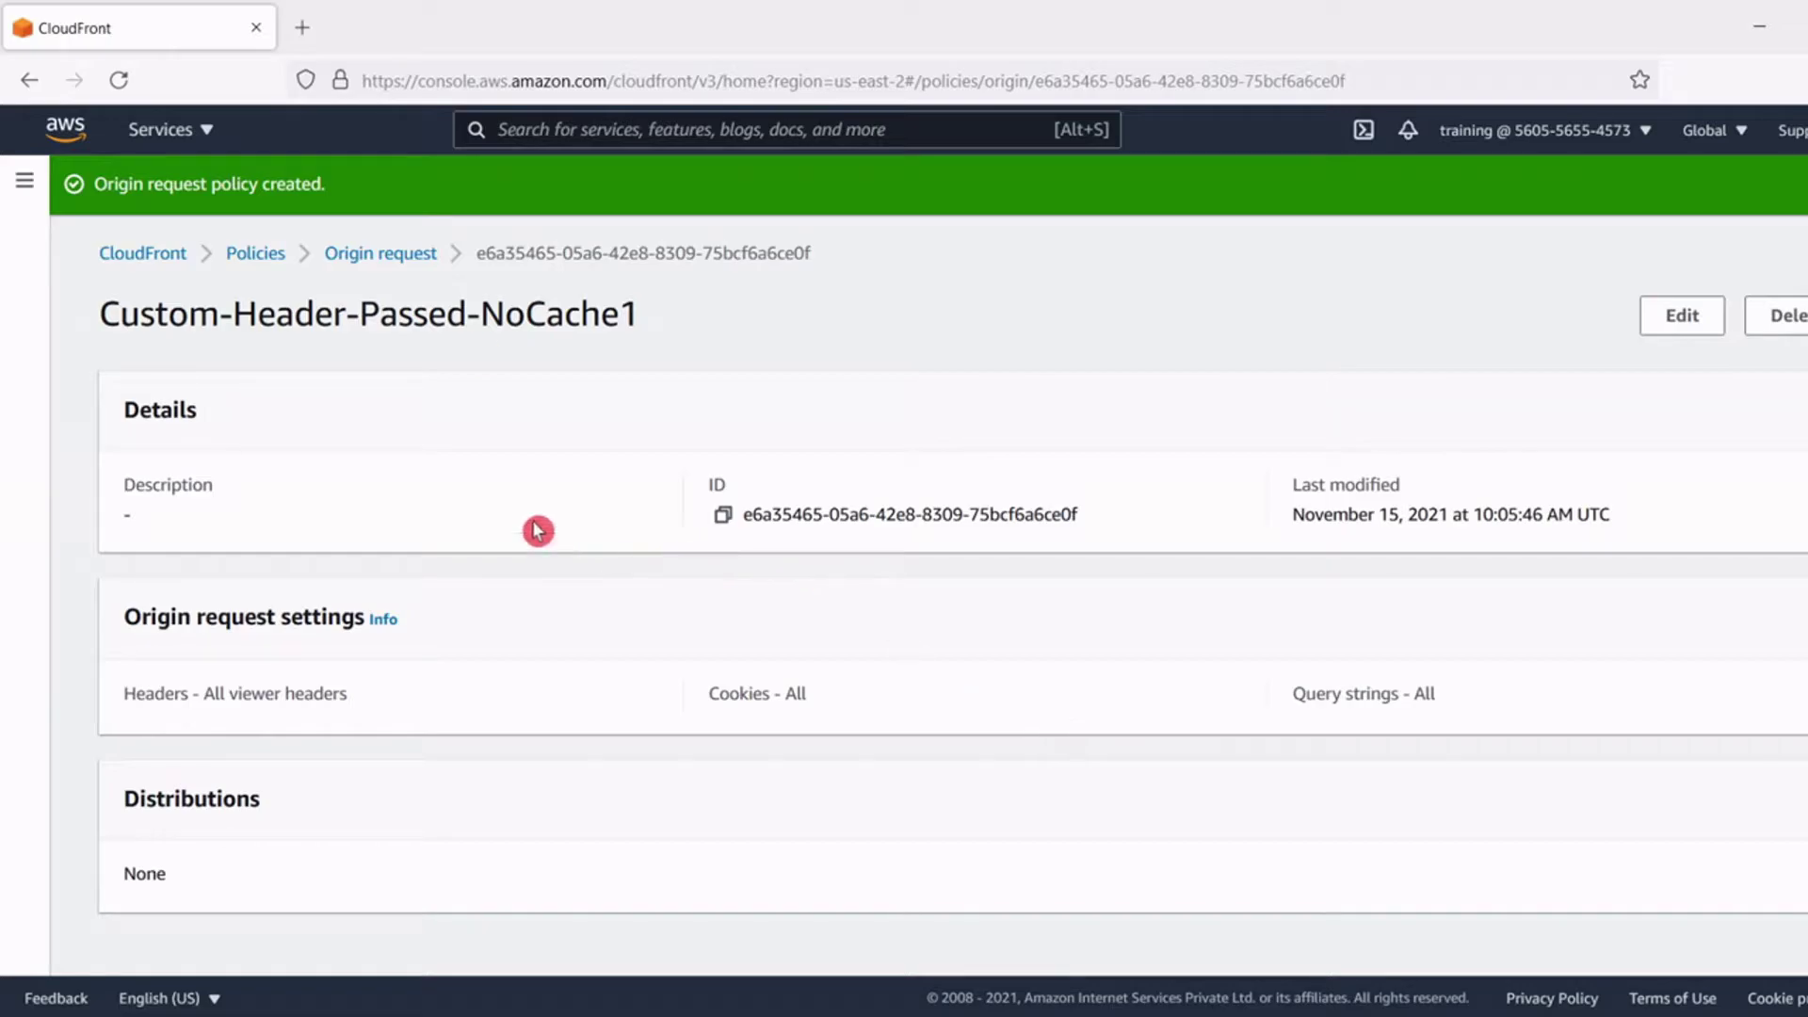
Review the custom policies in the origin request and cache policy lists.
left_click(412, 266)
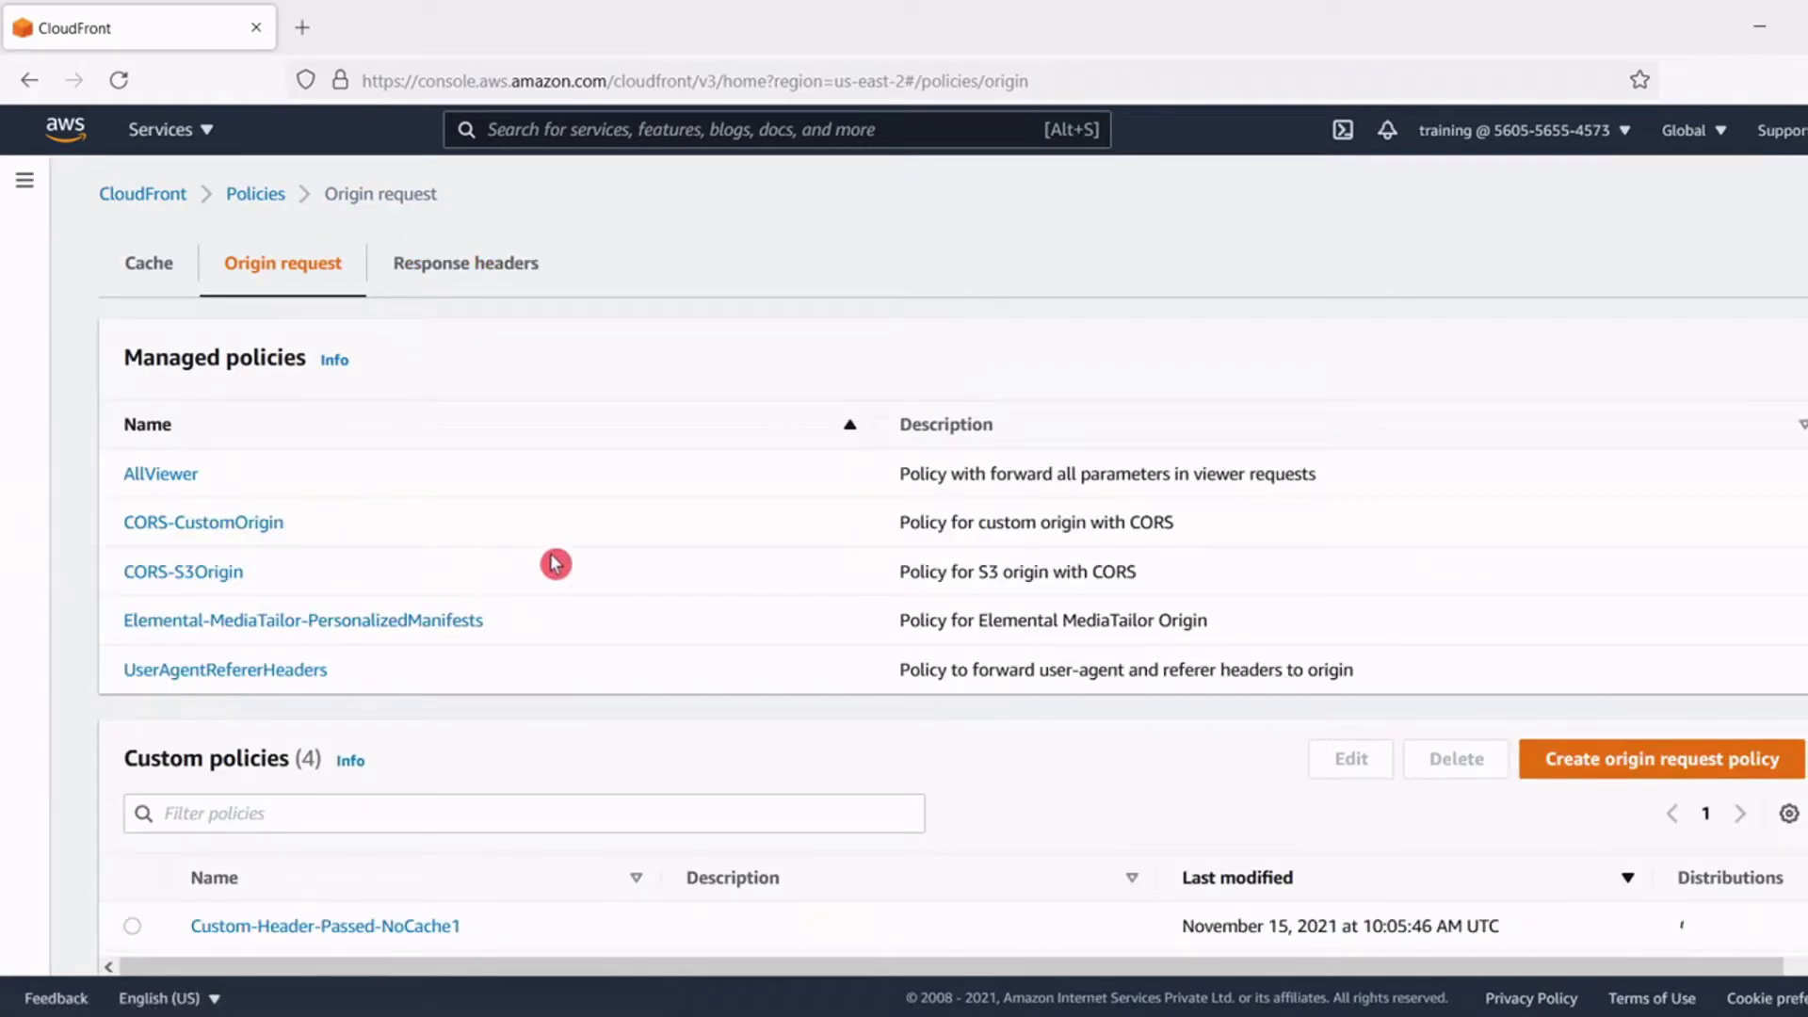
scroll(555, 563, "down", 2)
scroll(555, 563, "up", 2)
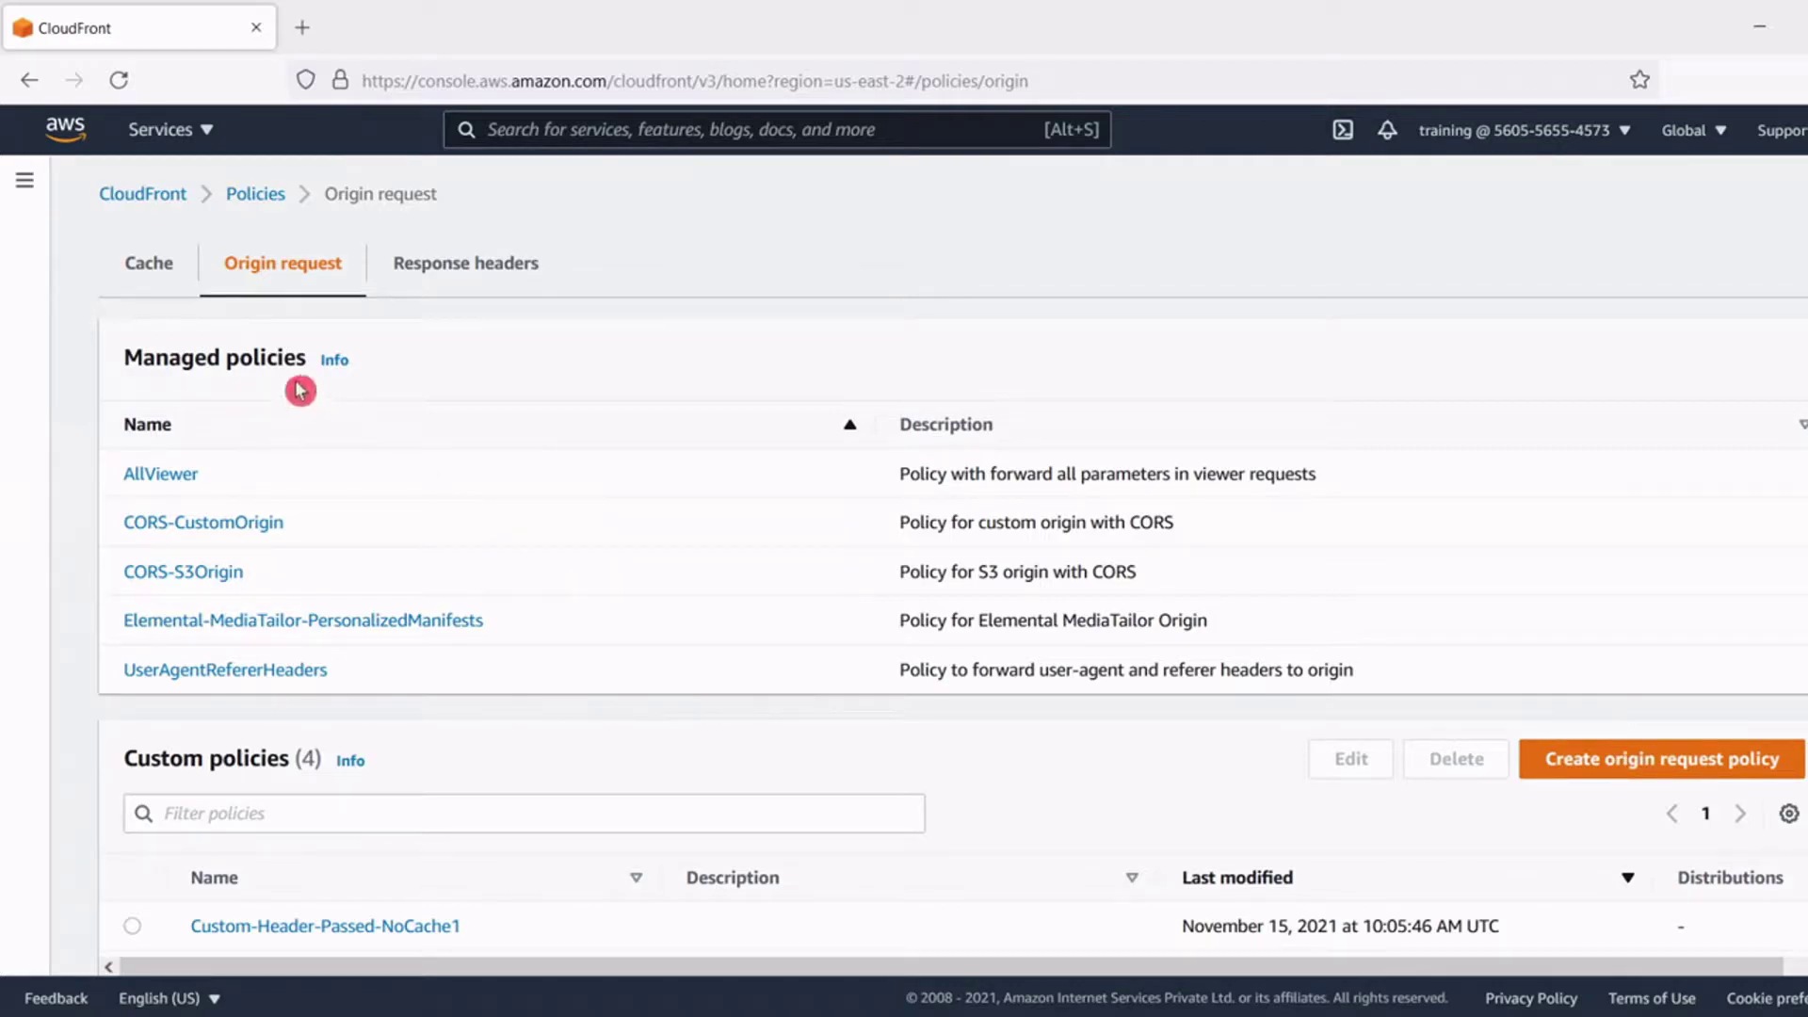
left_click(164, 284)
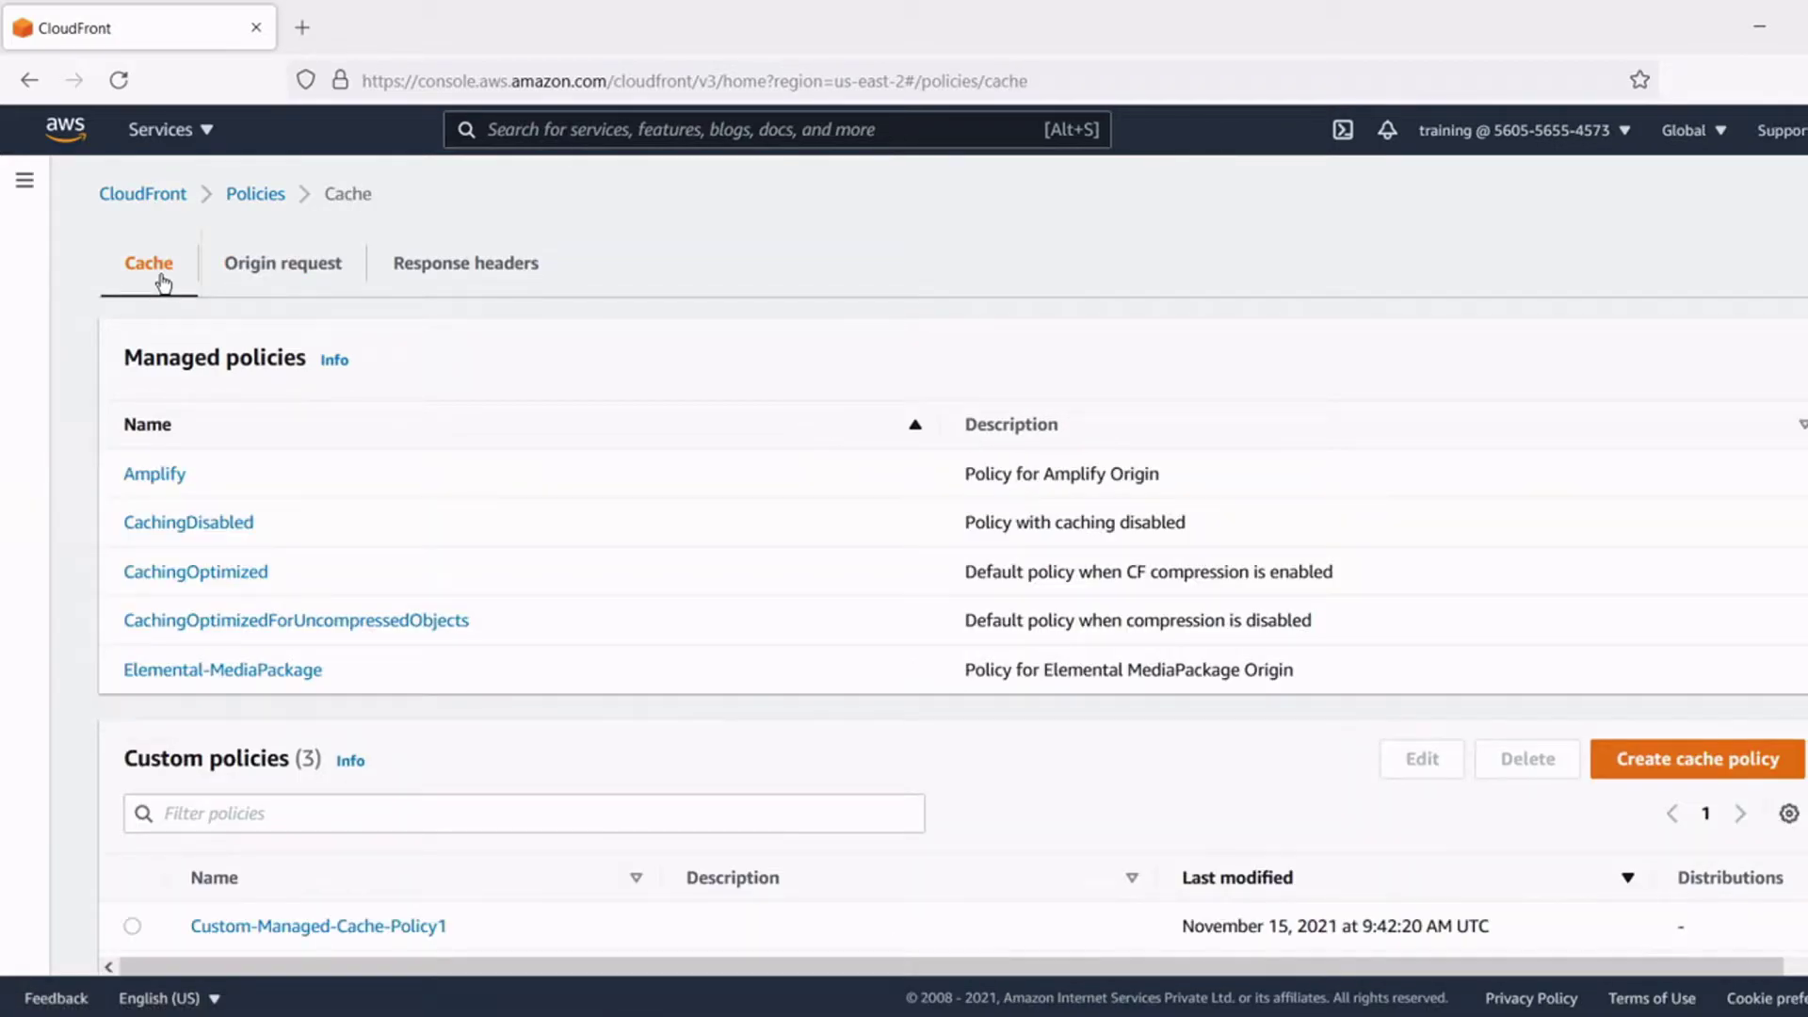
left_click(253, 285)
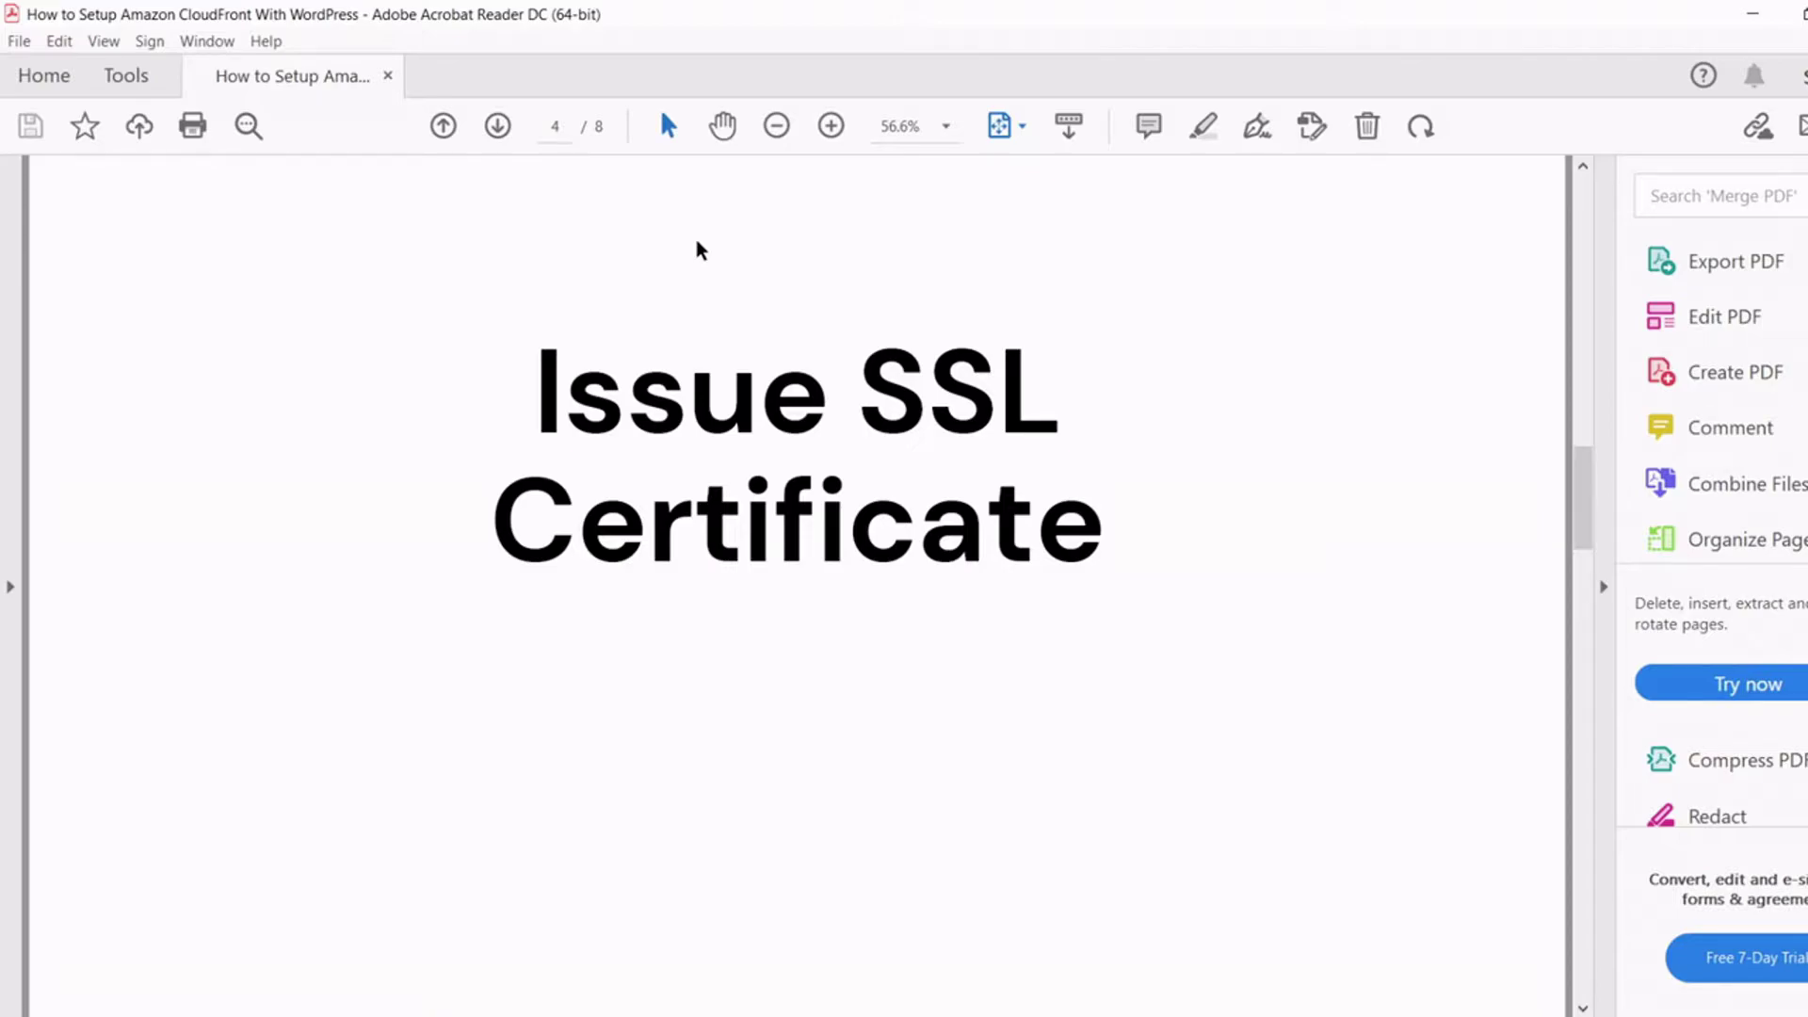
Switch to the AWS Management Console, search for certificate and open Certificate Manager.
key("alt+Tab")
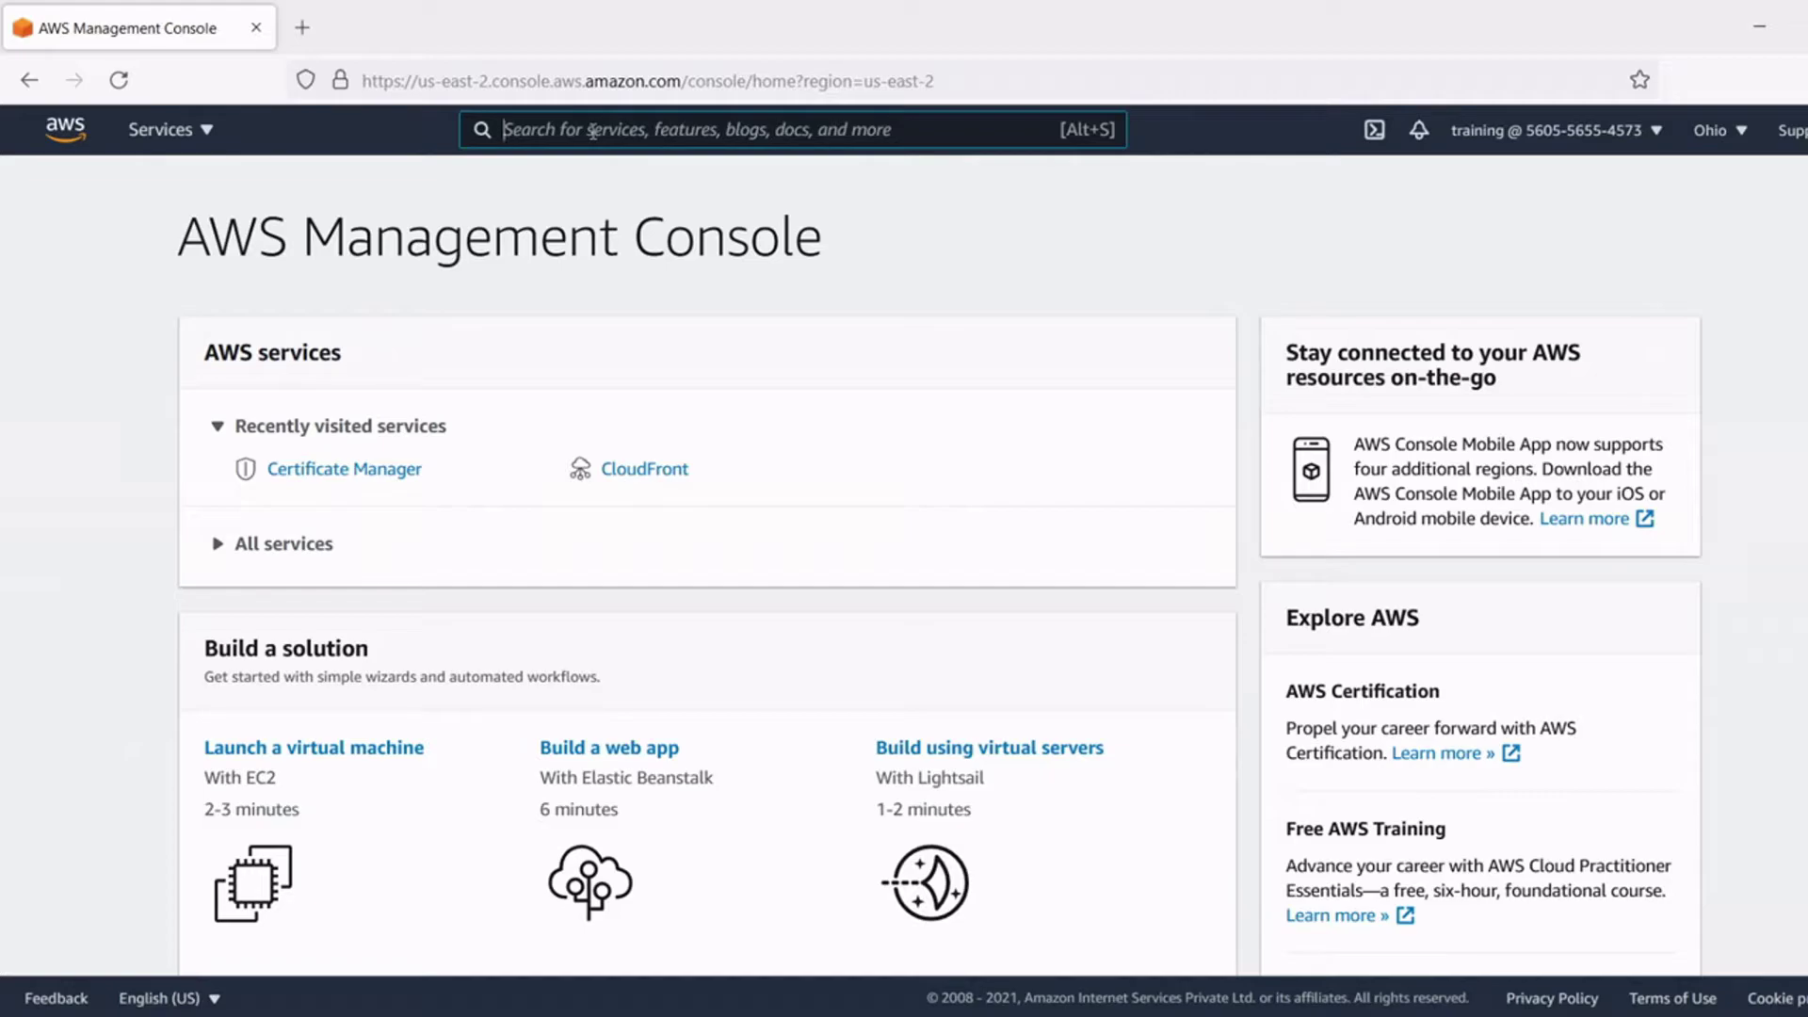
type("certifi")
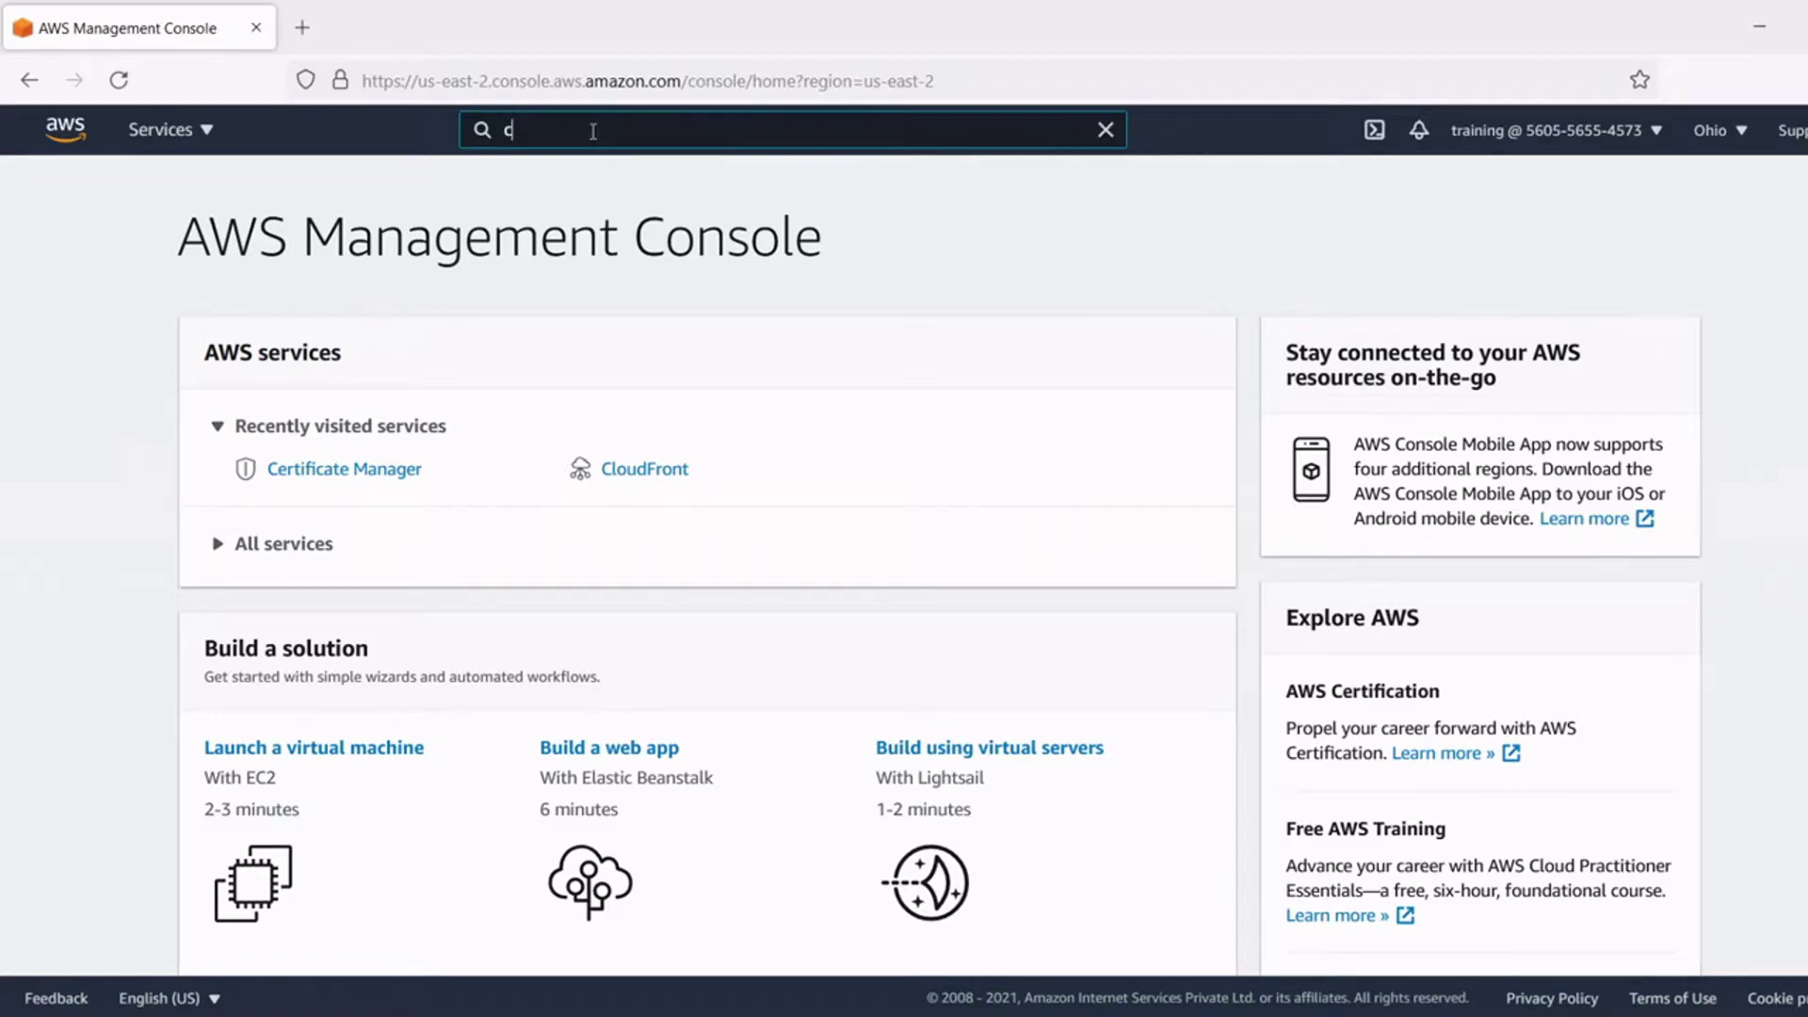
type("ertificate")
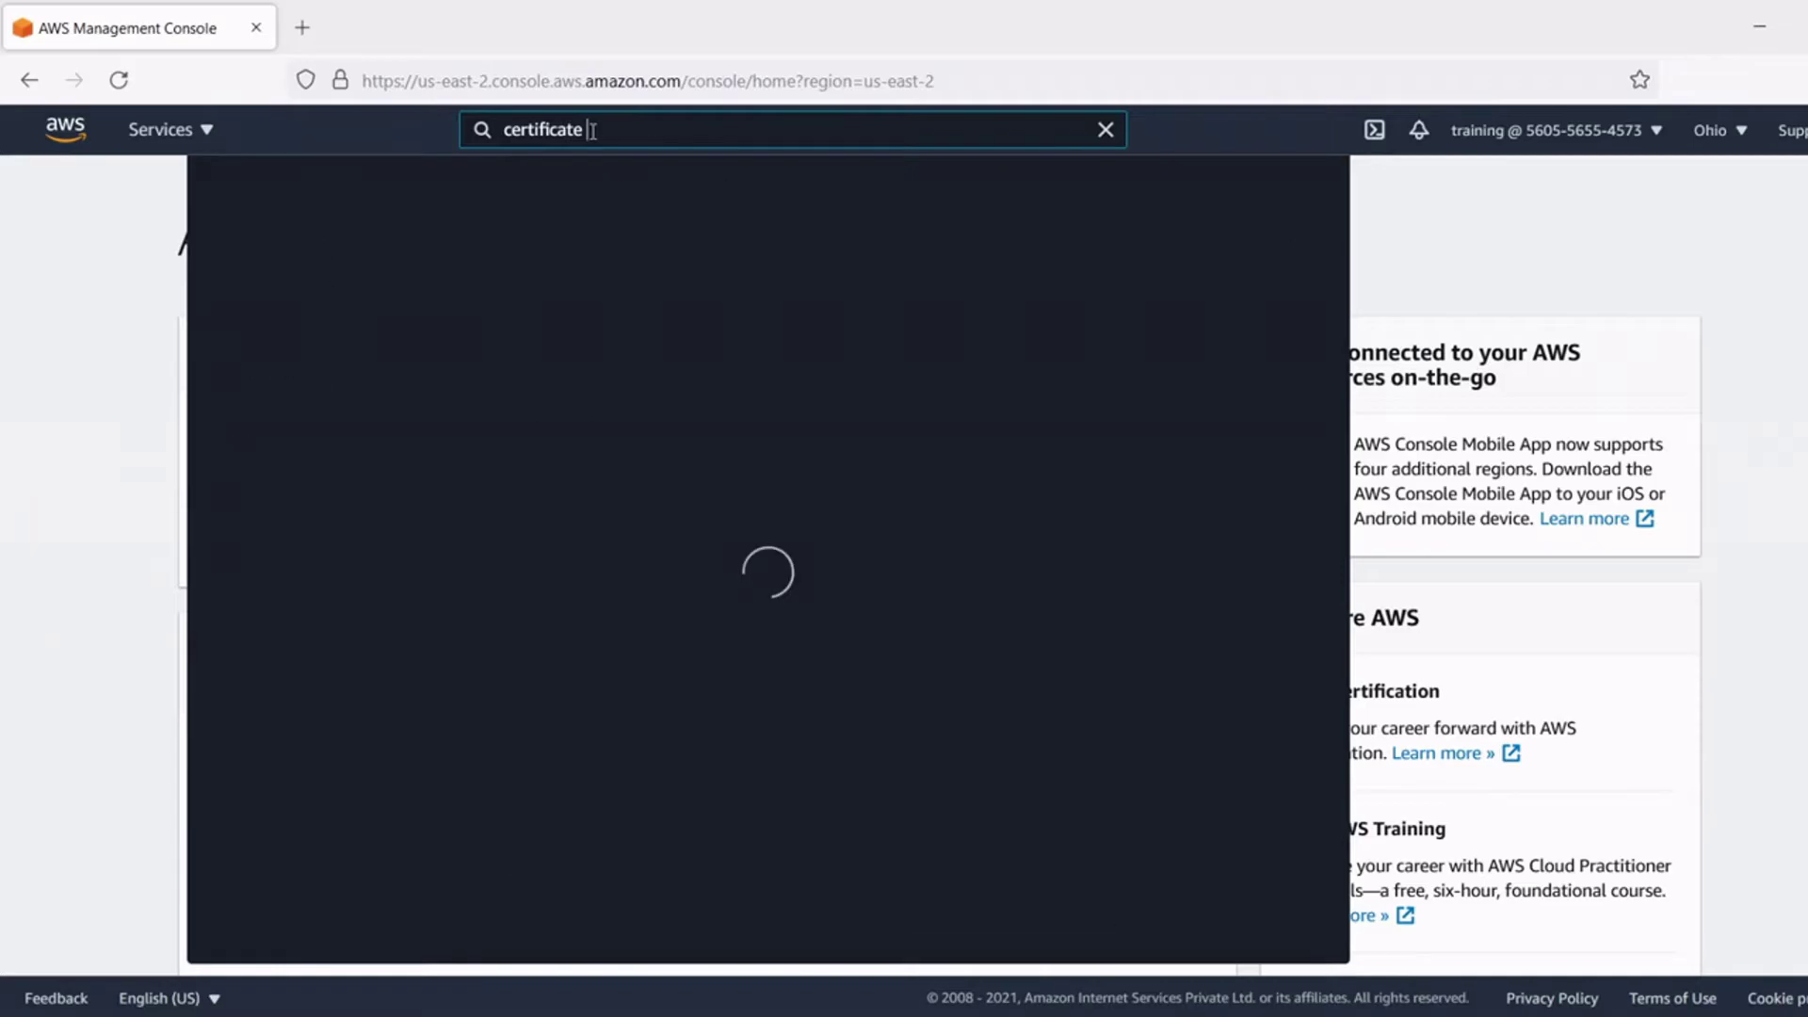
left_click(670, 332)
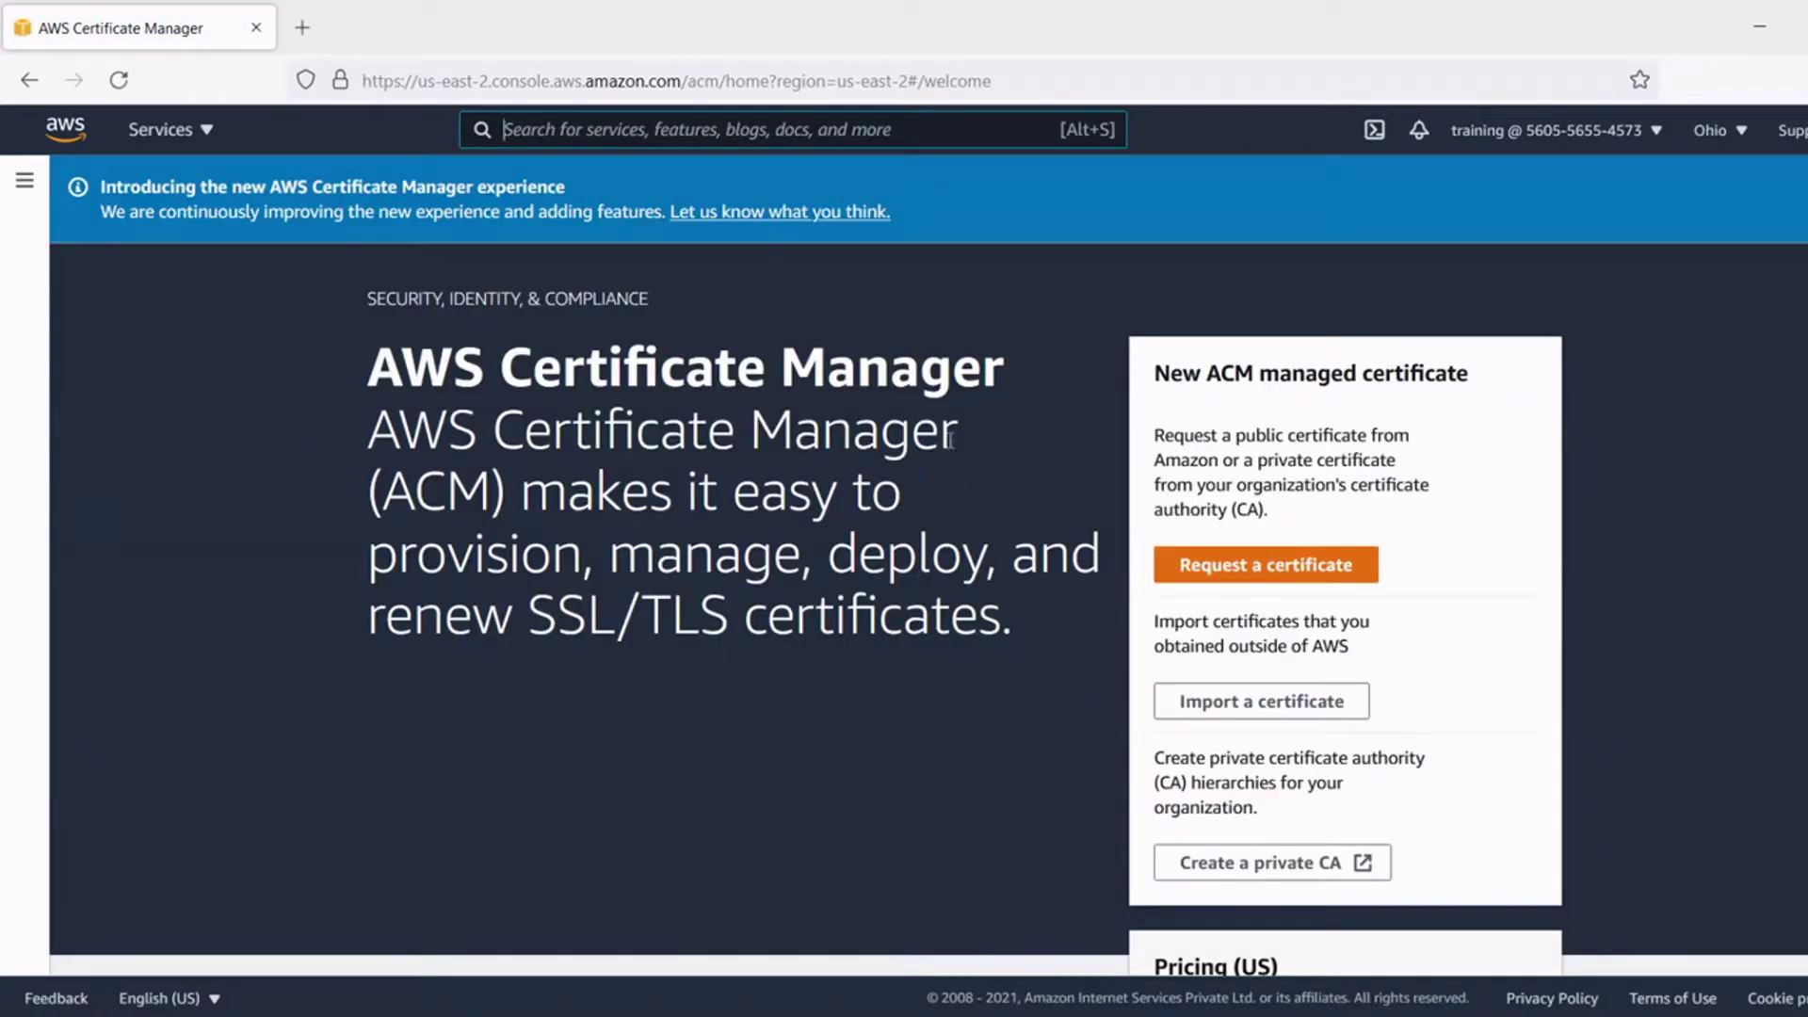
Start a request for a public certificate and look through the request form.
left_click(1211, 566)
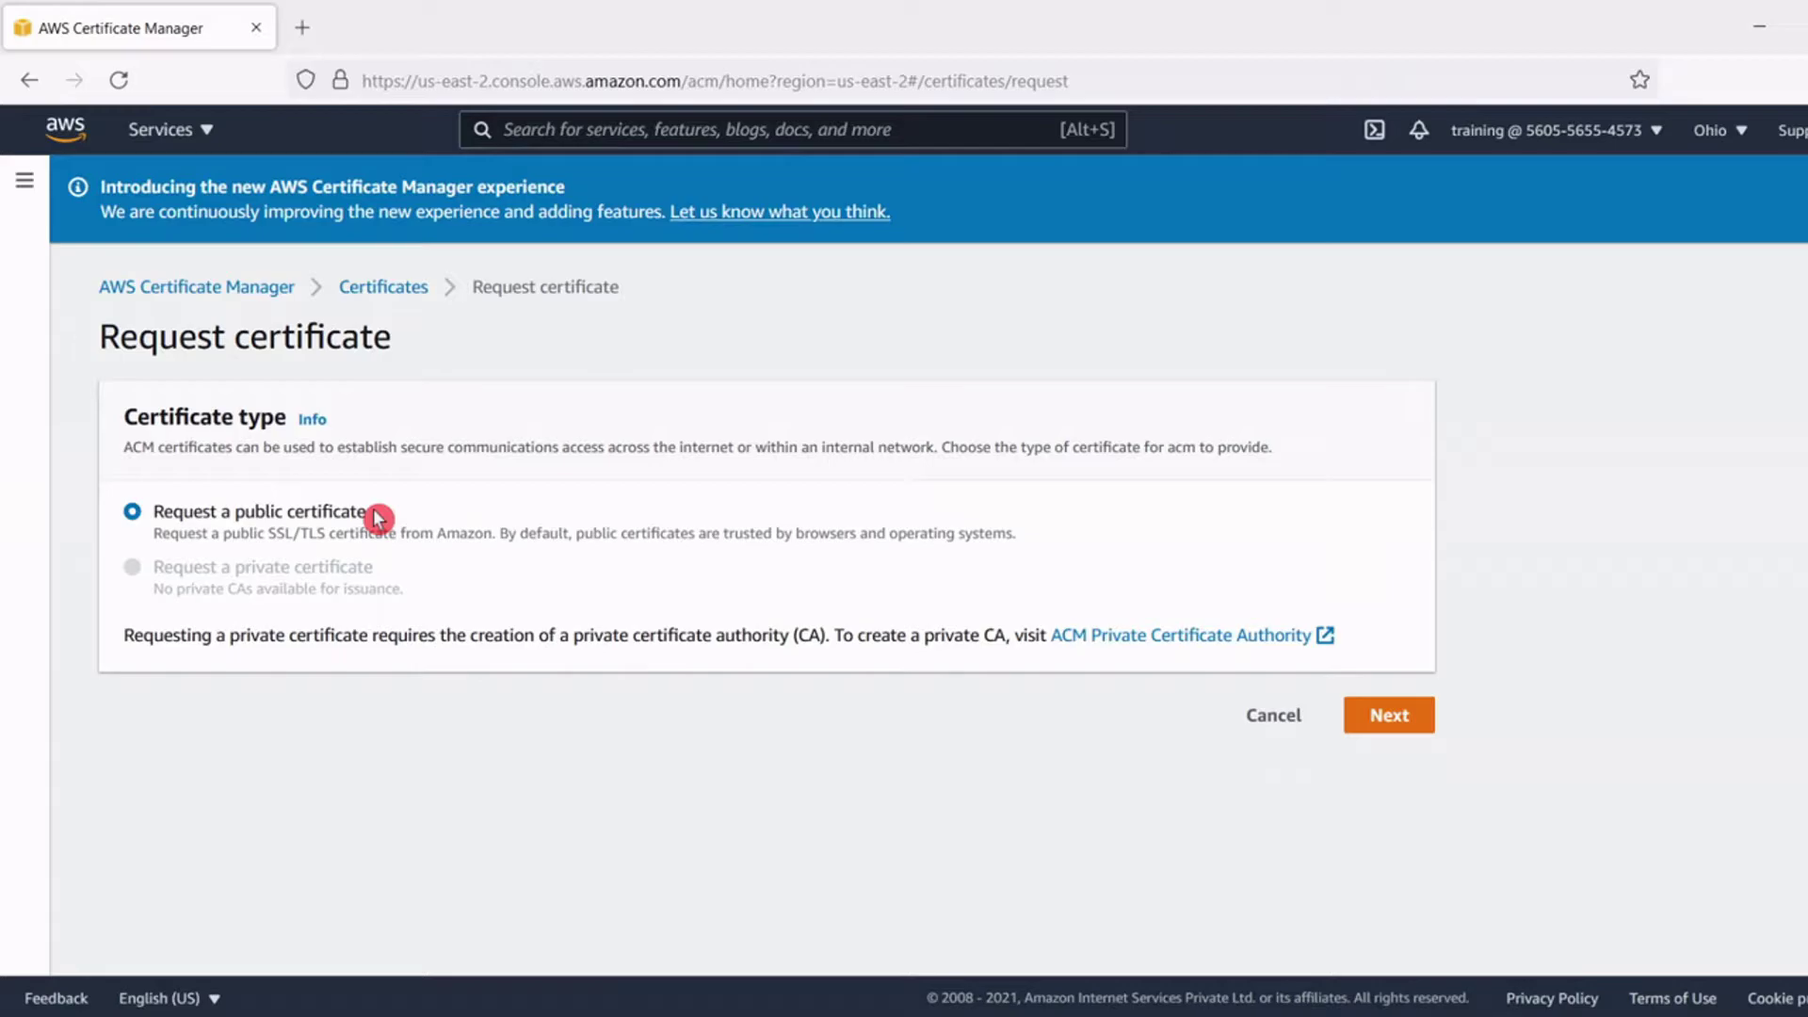
left_click(1417, 721)
scroll(377, 542, "down", 3)
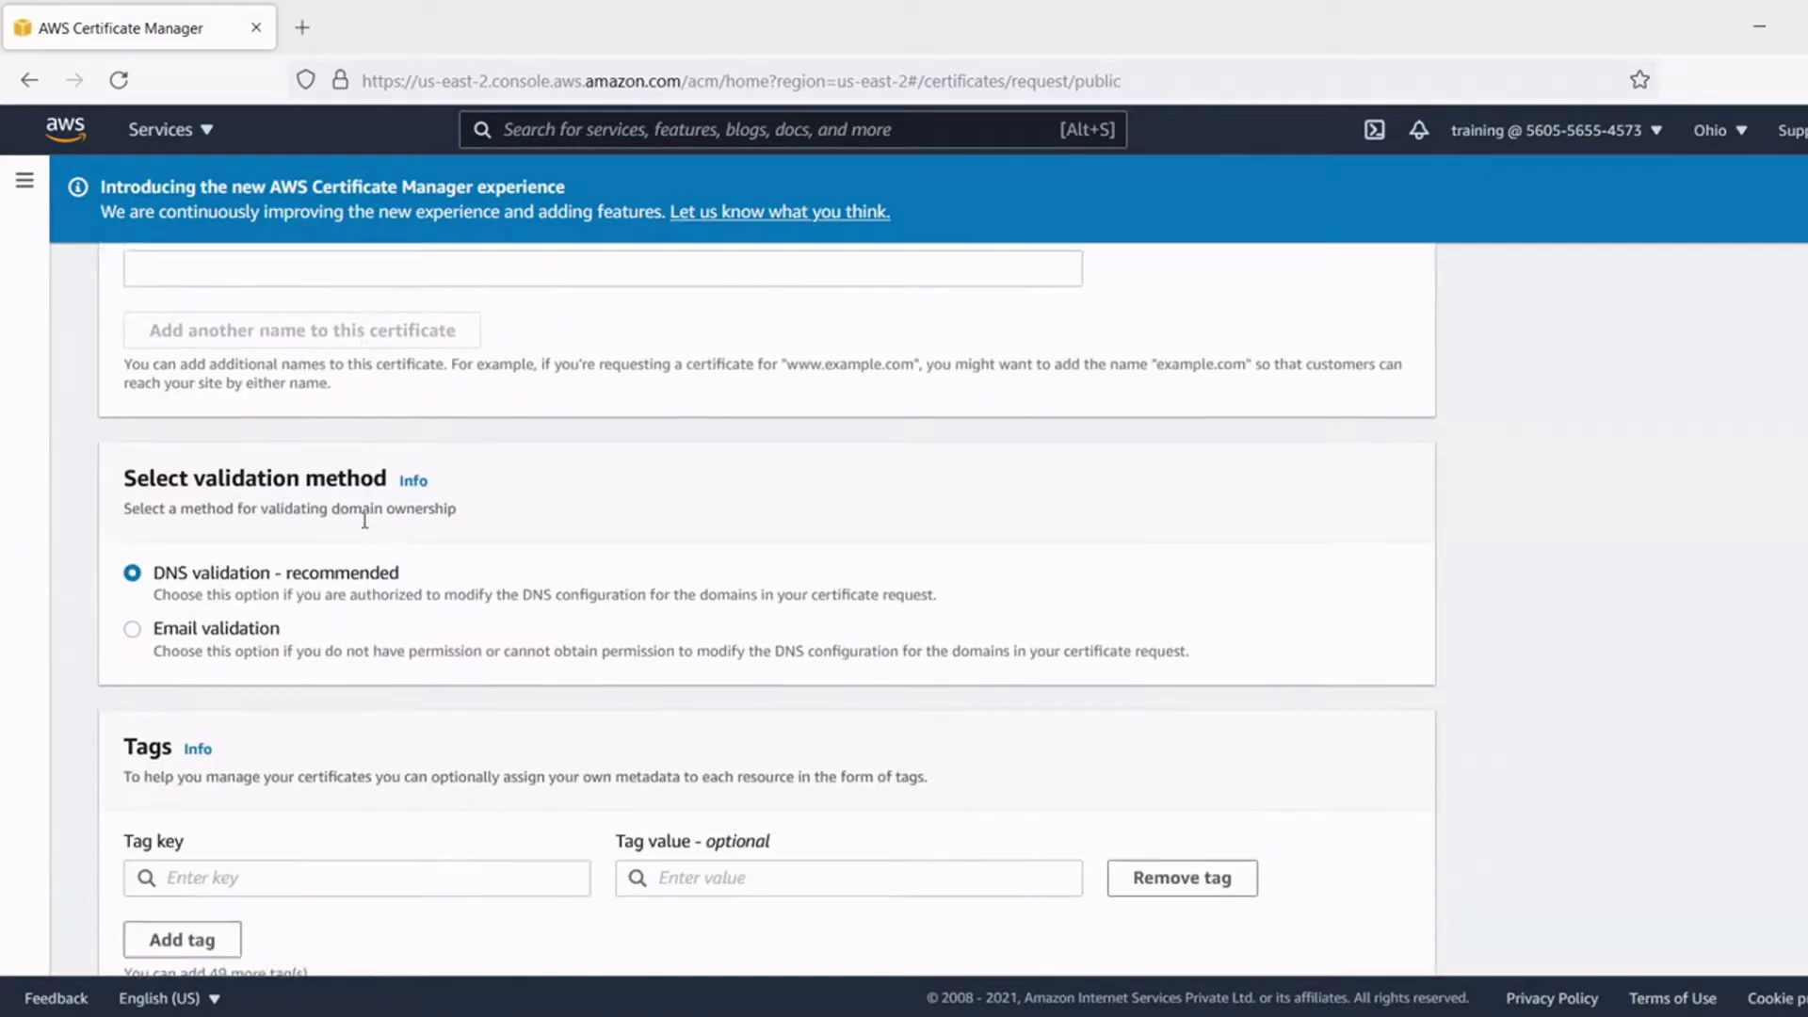
scroll(429, 574, "up", 3)
left_click(405, 529)
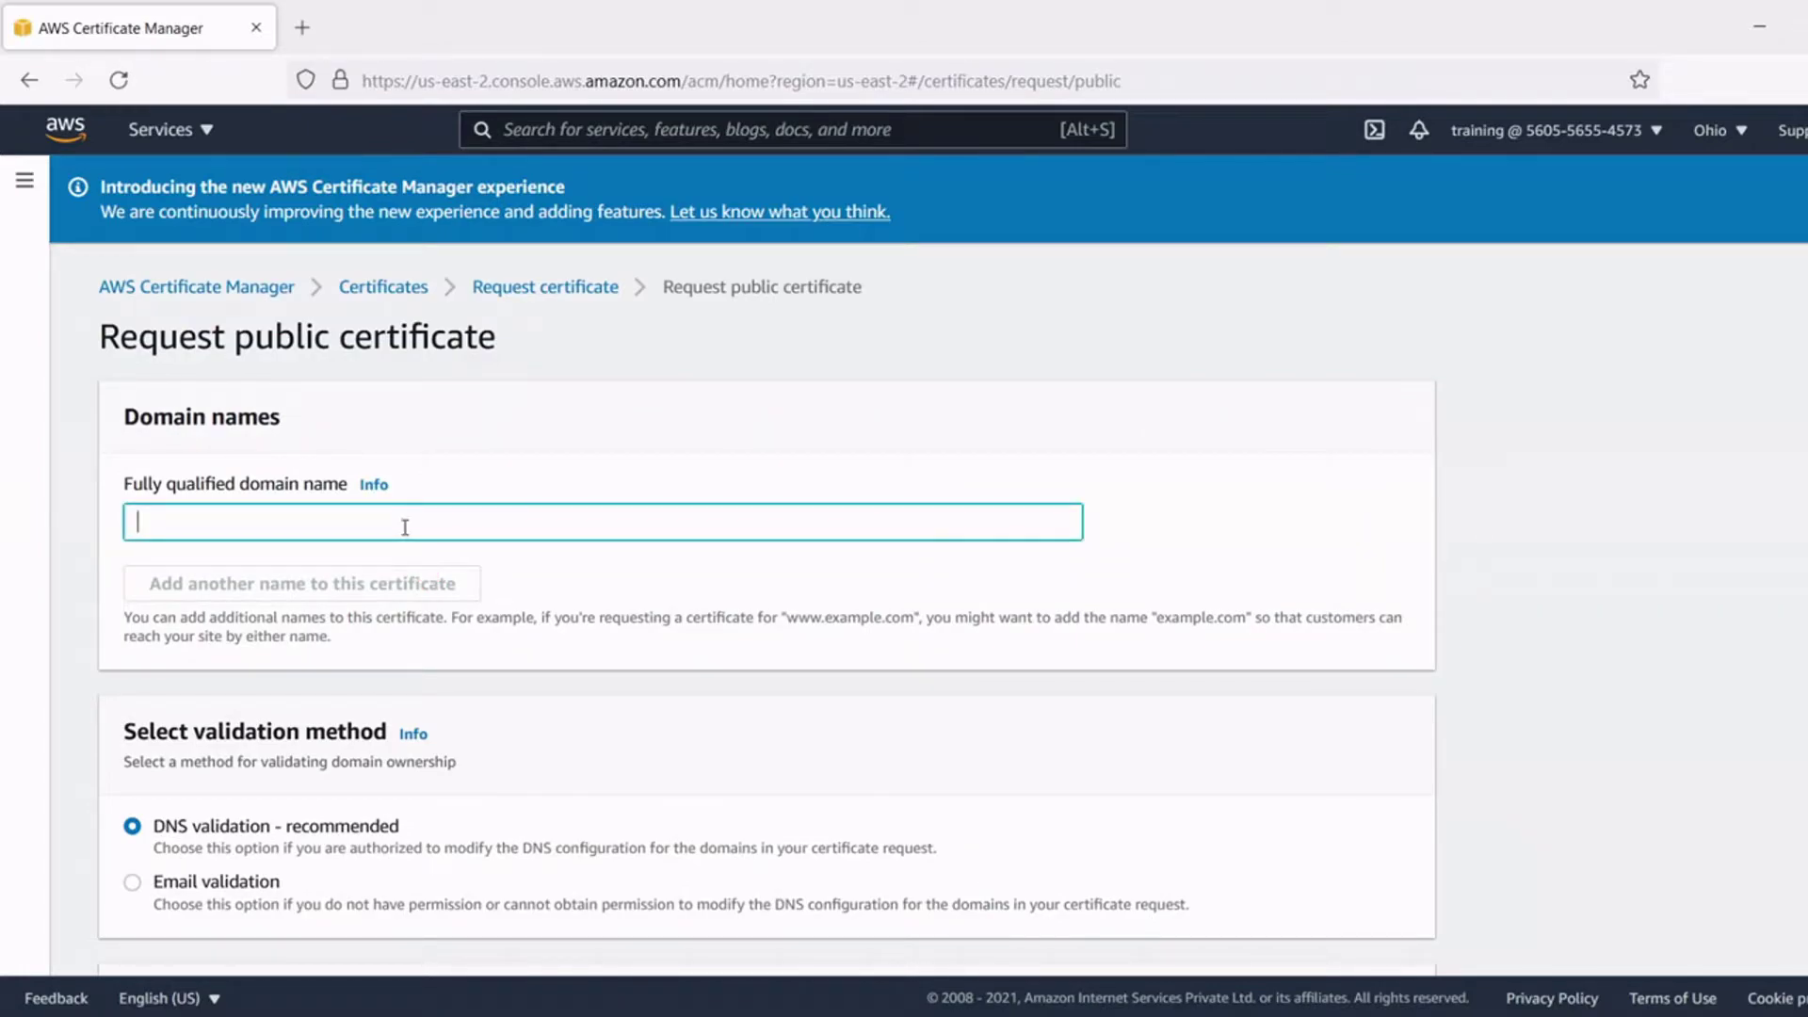
type("training.supporthost.in")
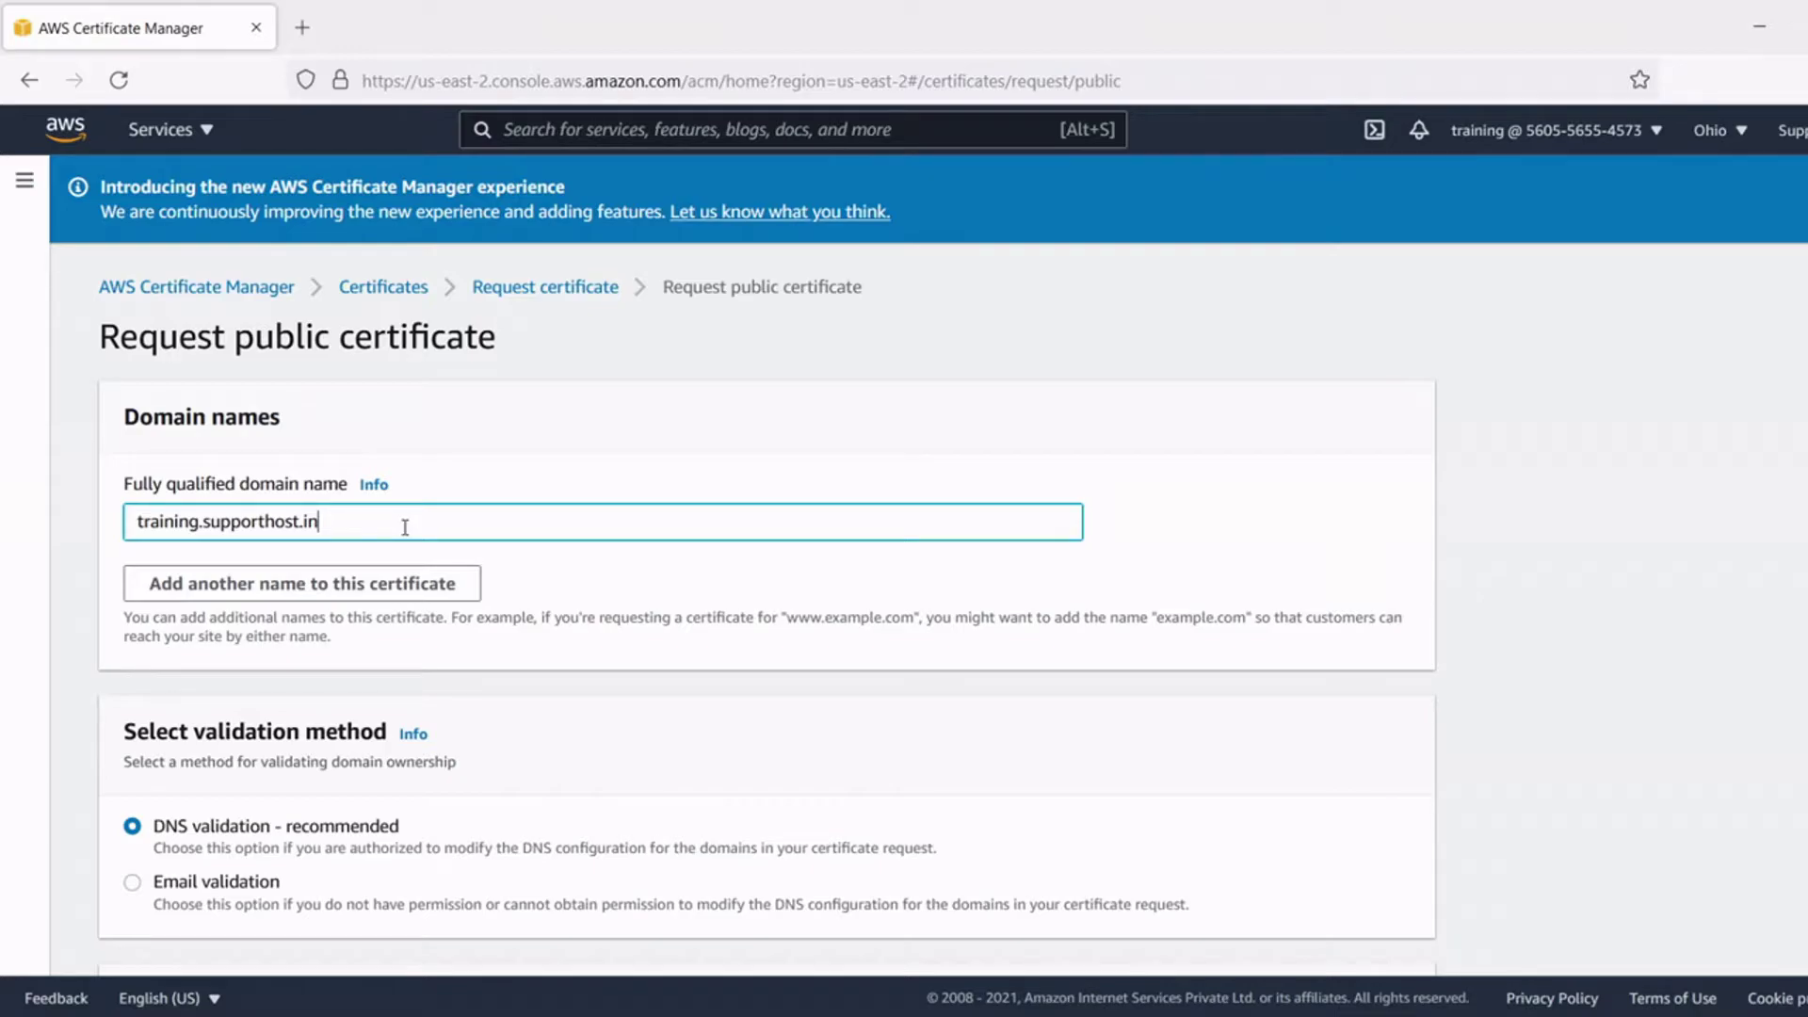
left_click(363, 591)
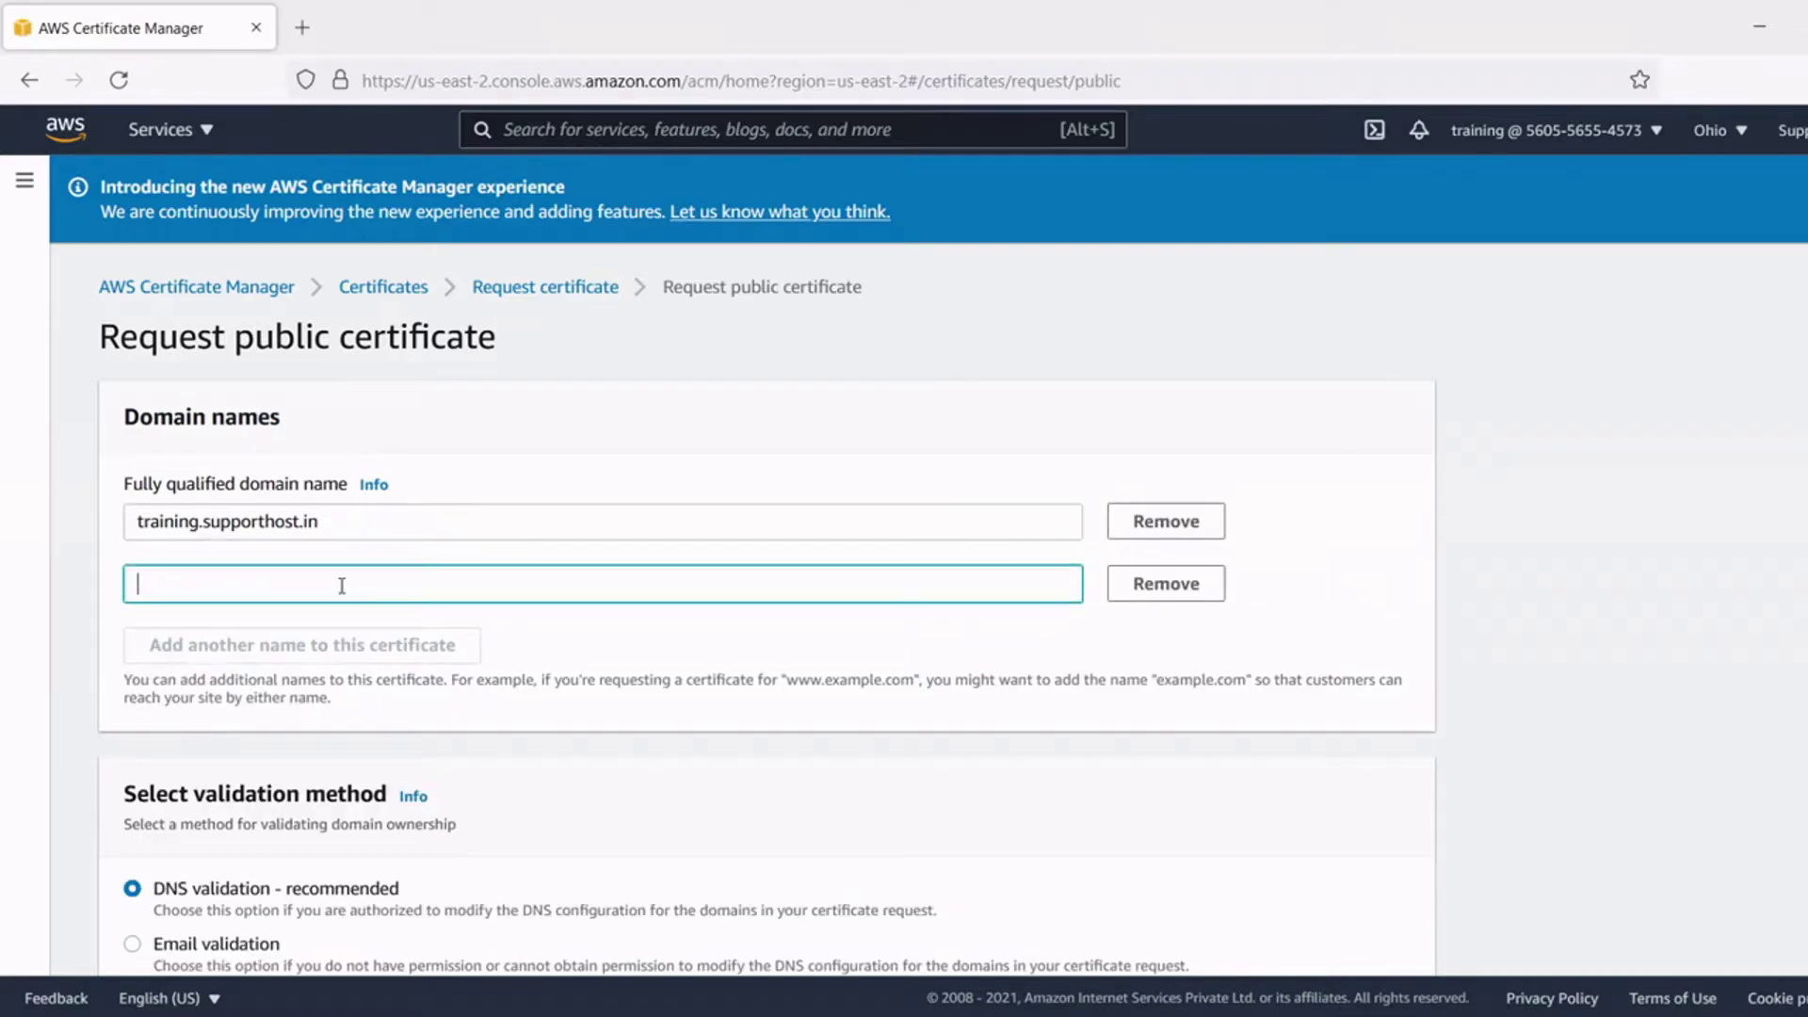
type("www")
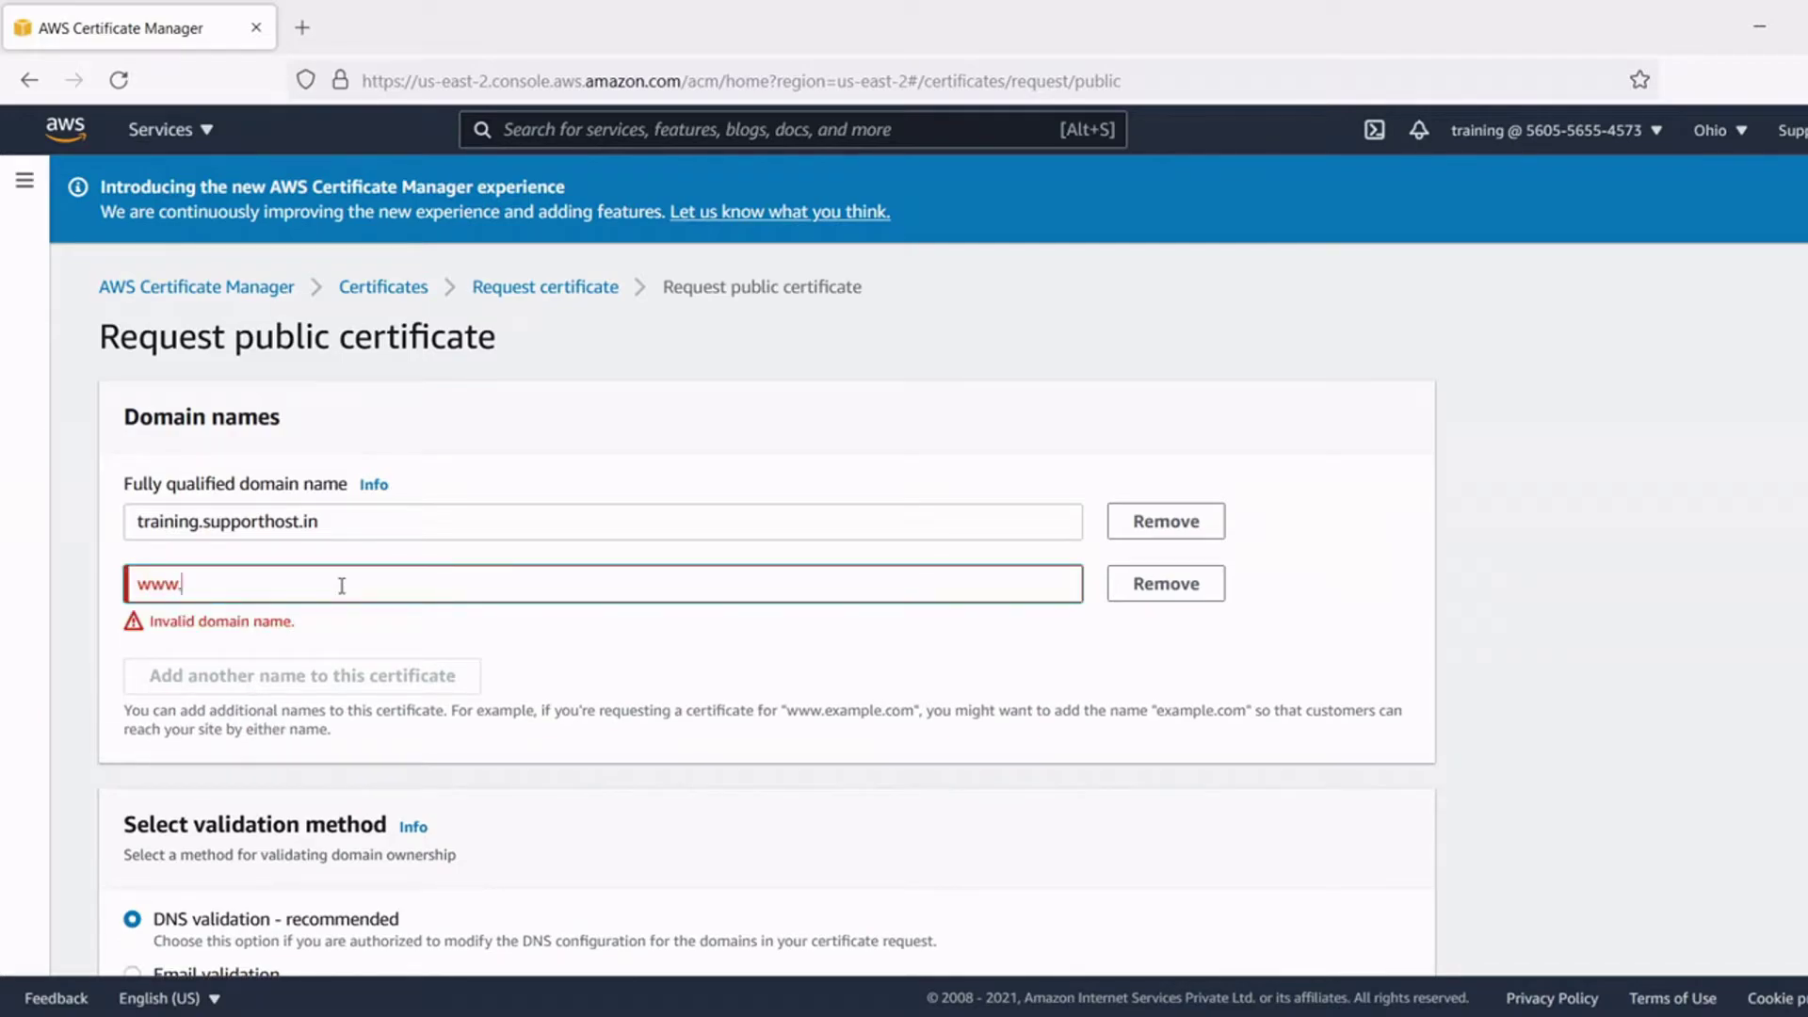
type(".")
type("training.supporthost.in")
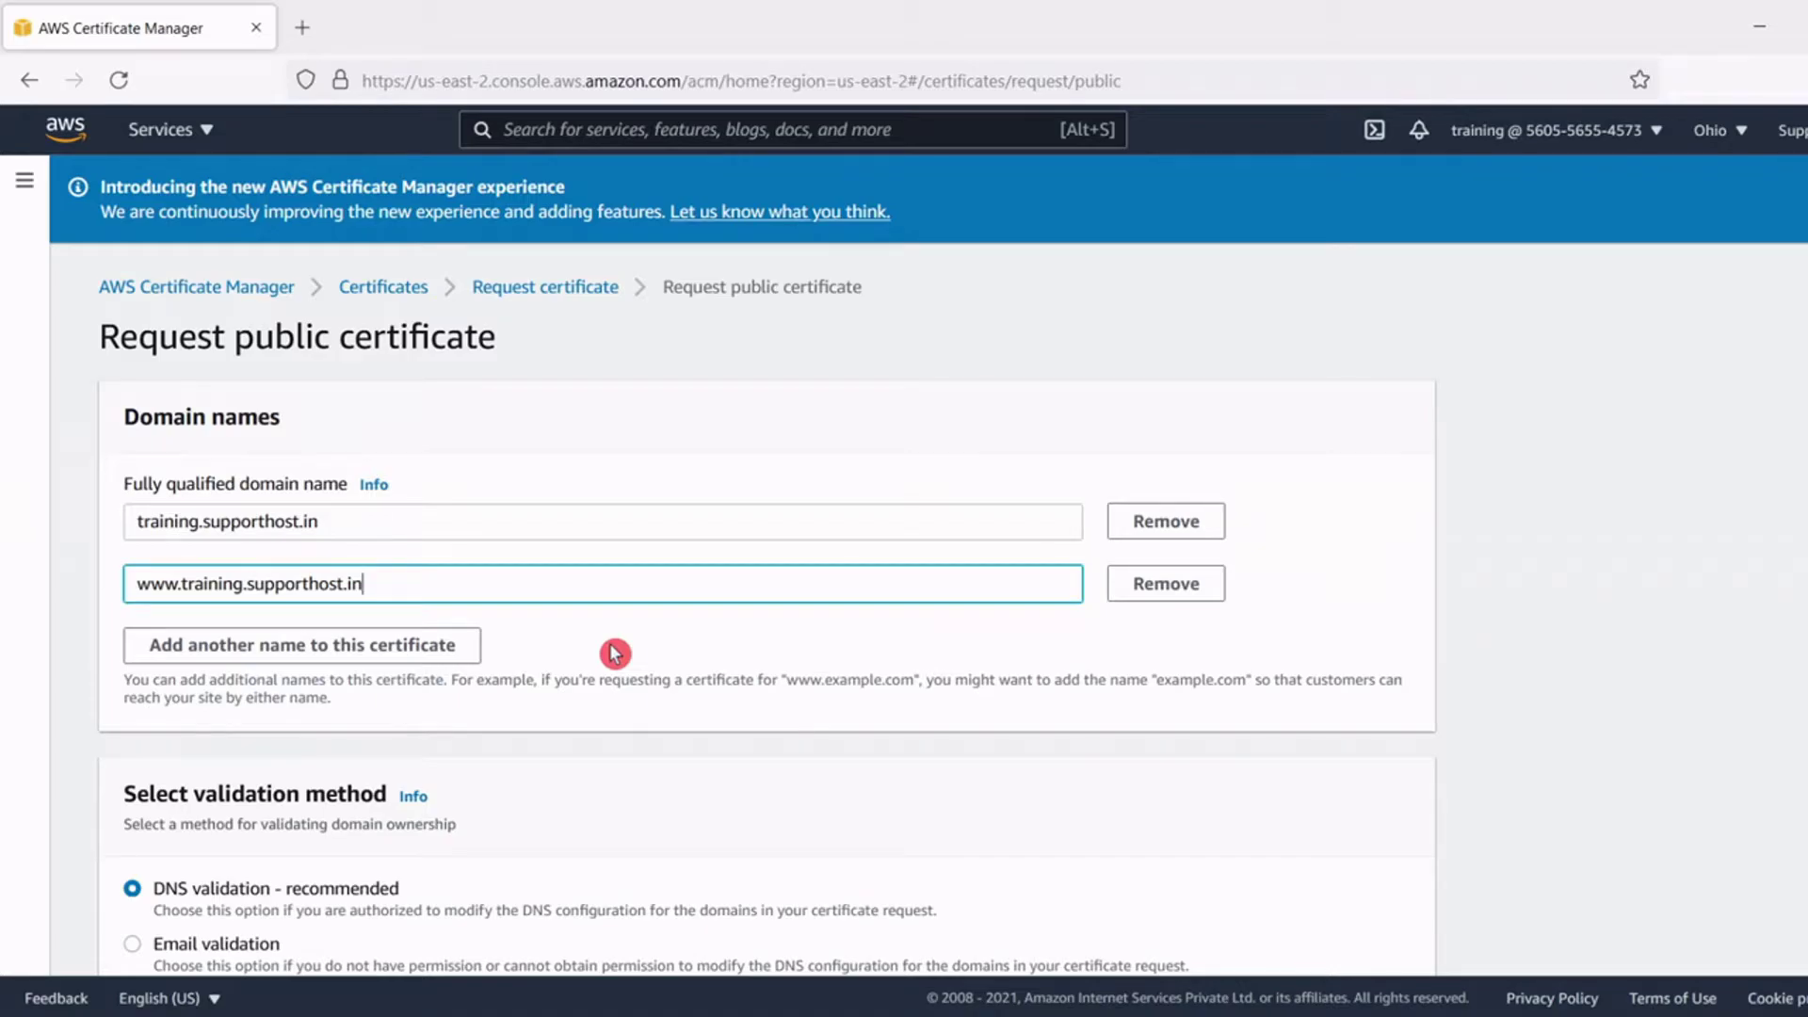
Submit the public certificate request with DNS validation and no tags.
scroll(615, 653, "down", 4)
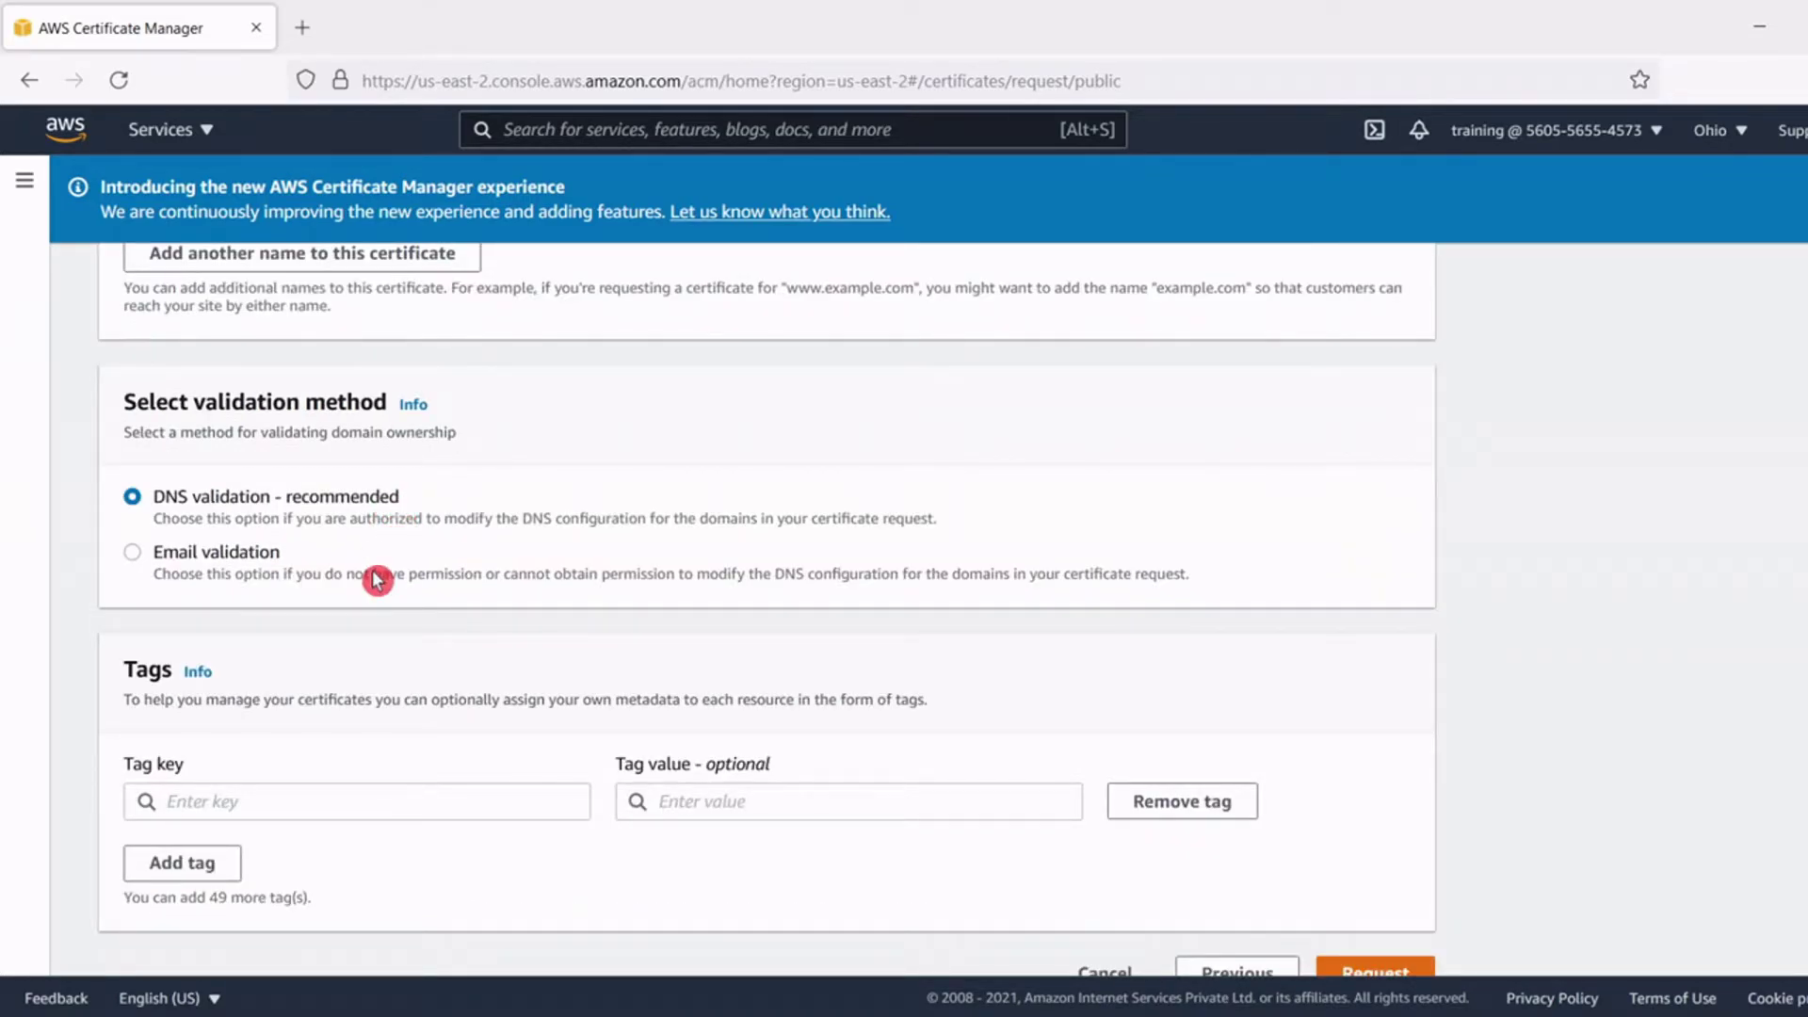
scroll(376, 579, "down", 1)
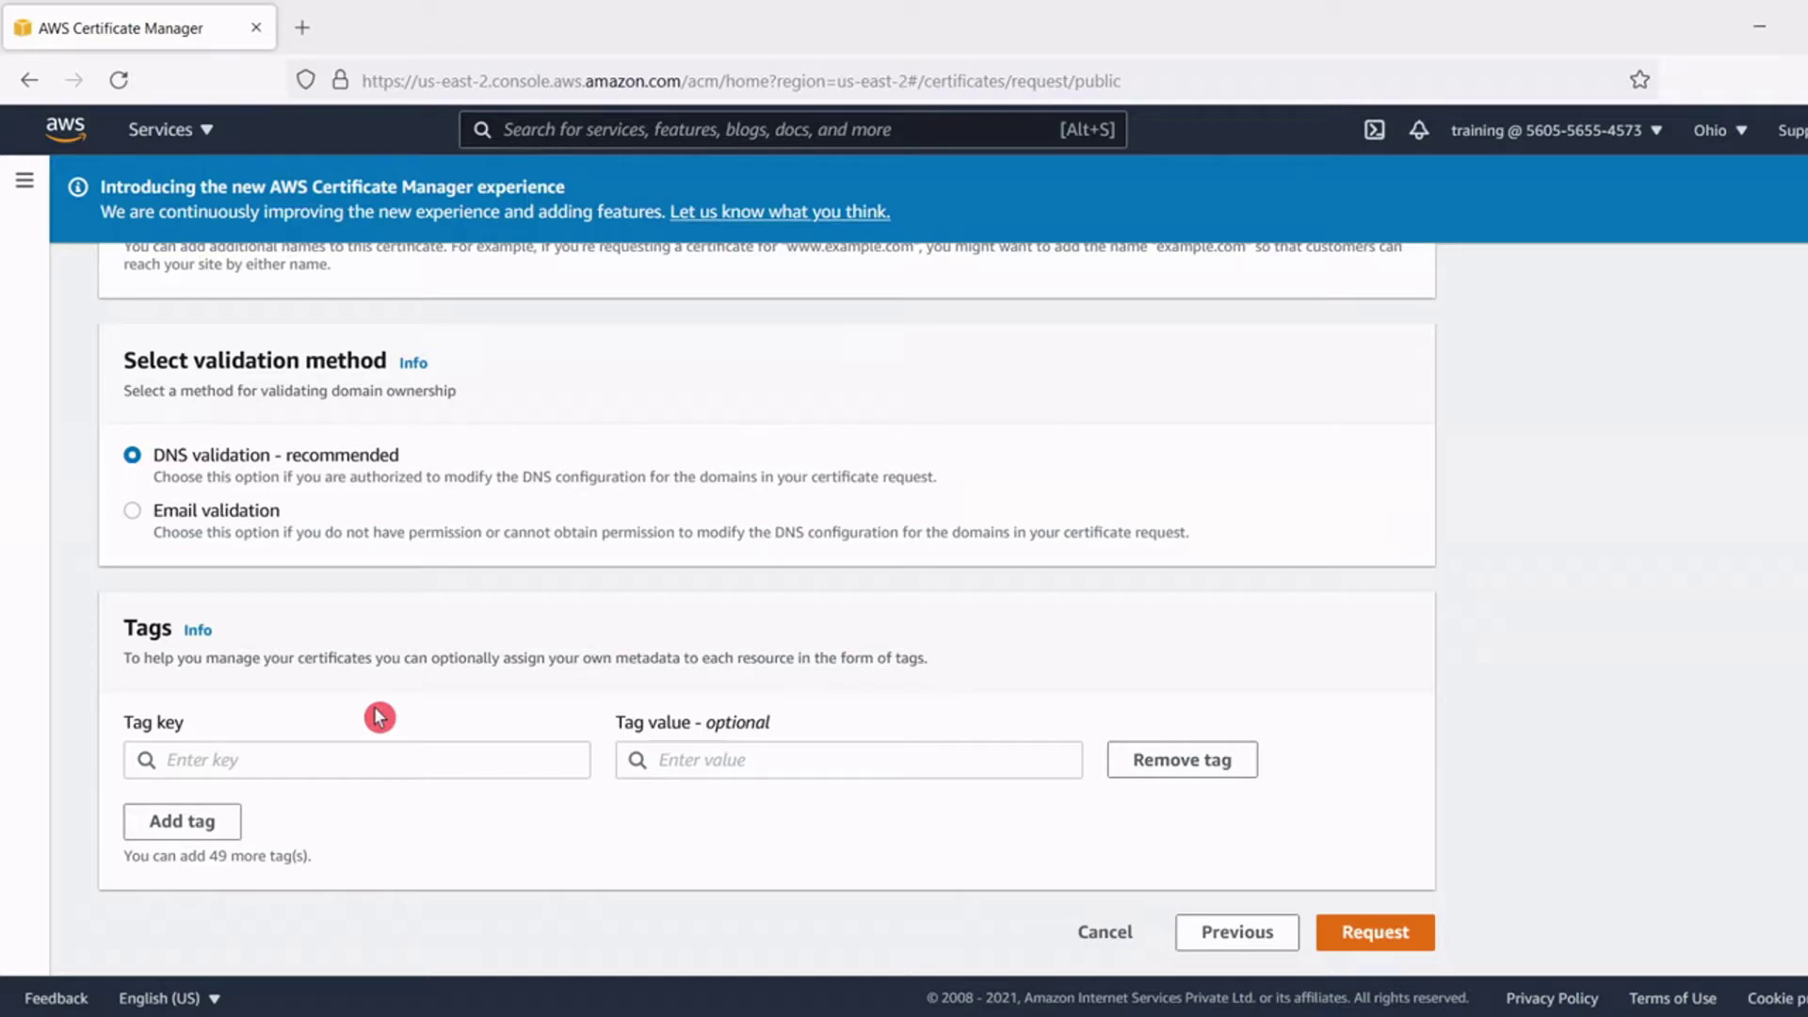
left_click(1390, 944)
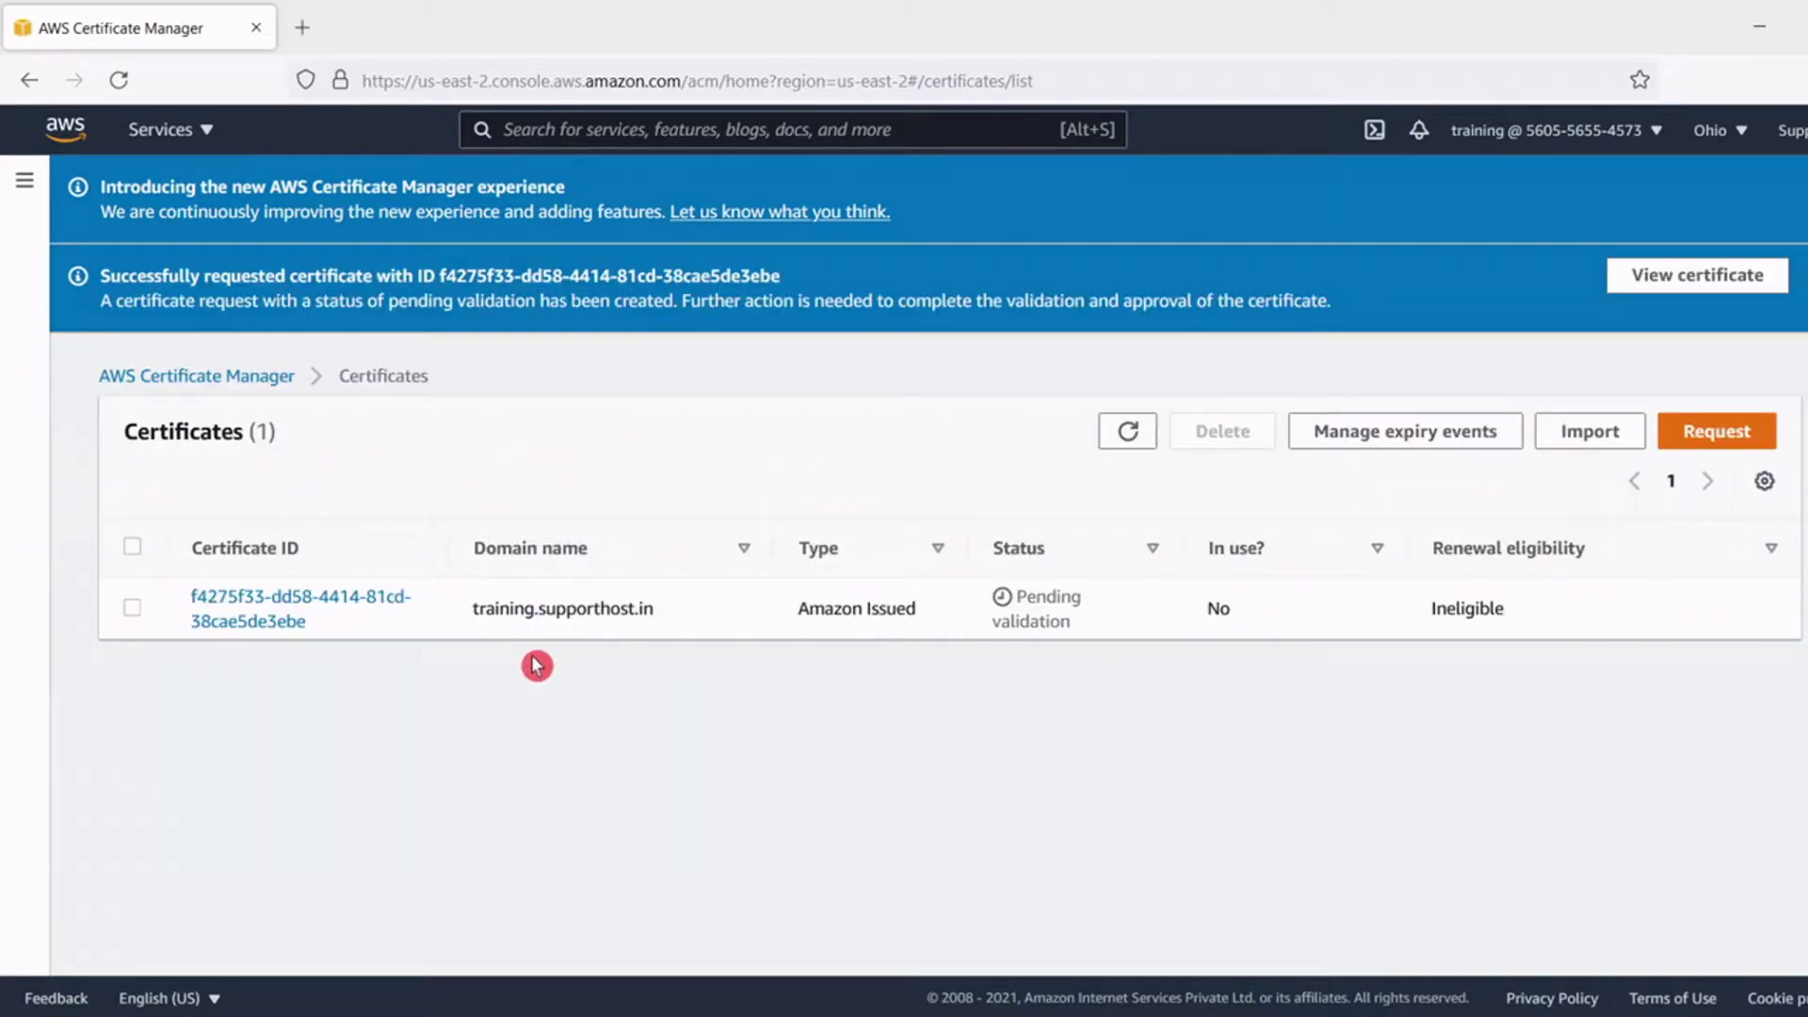
Open the requested certificate for training.supporthost.in and examine its status and the CNAME records for both domains.
left_click(301, 603)
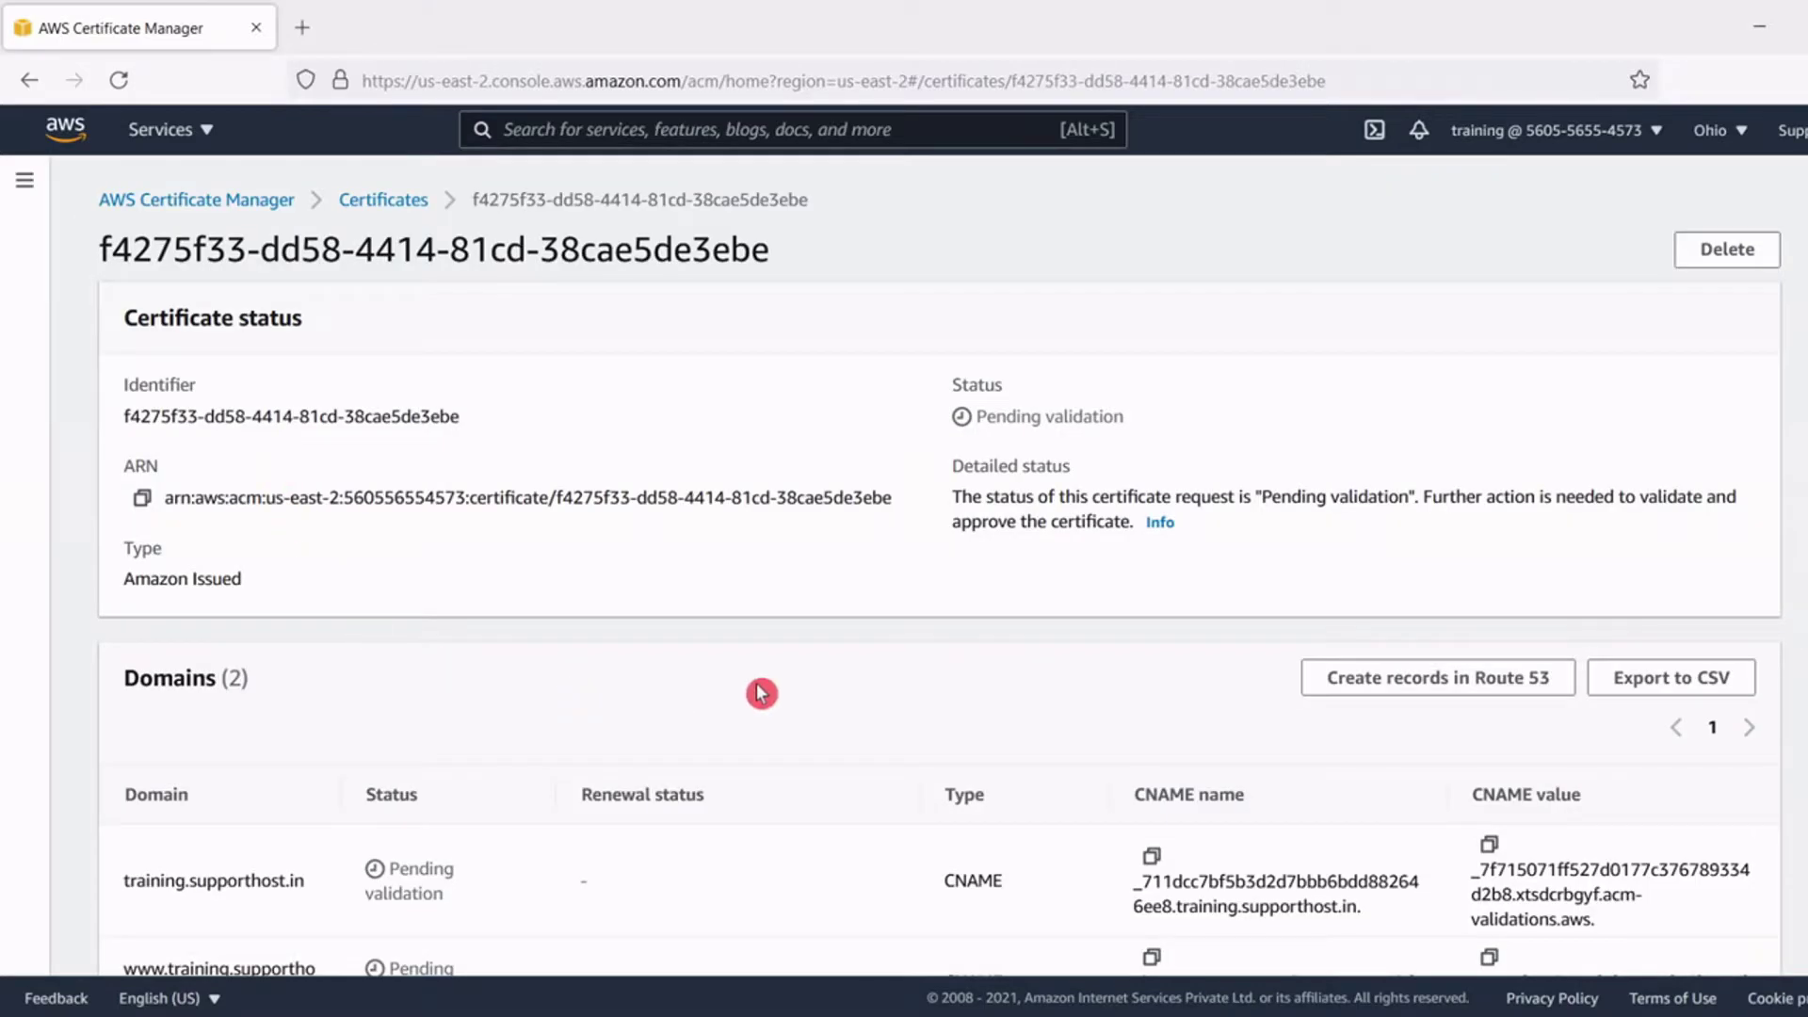
scroll(759, 694, "down", 2)
scroll(761, 694, "up", 1)
scroll(761, 694, "up", 1)
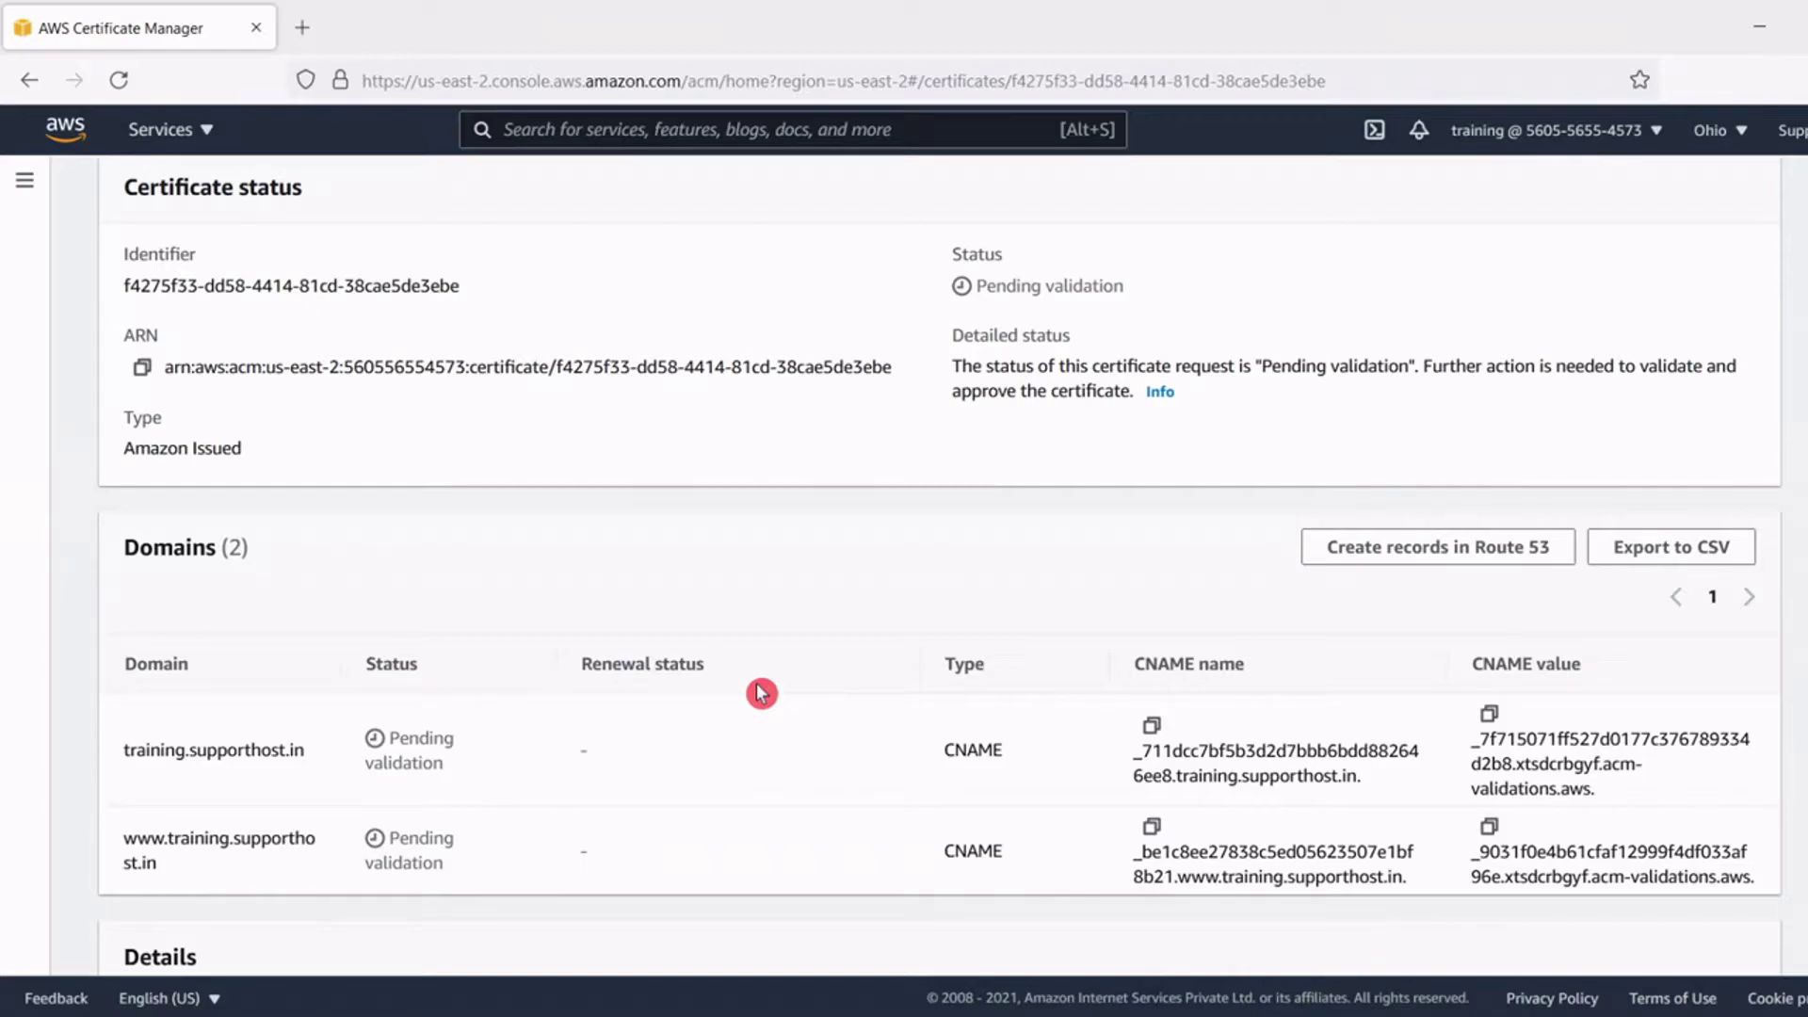
scroll(670, 772, "down", 2)
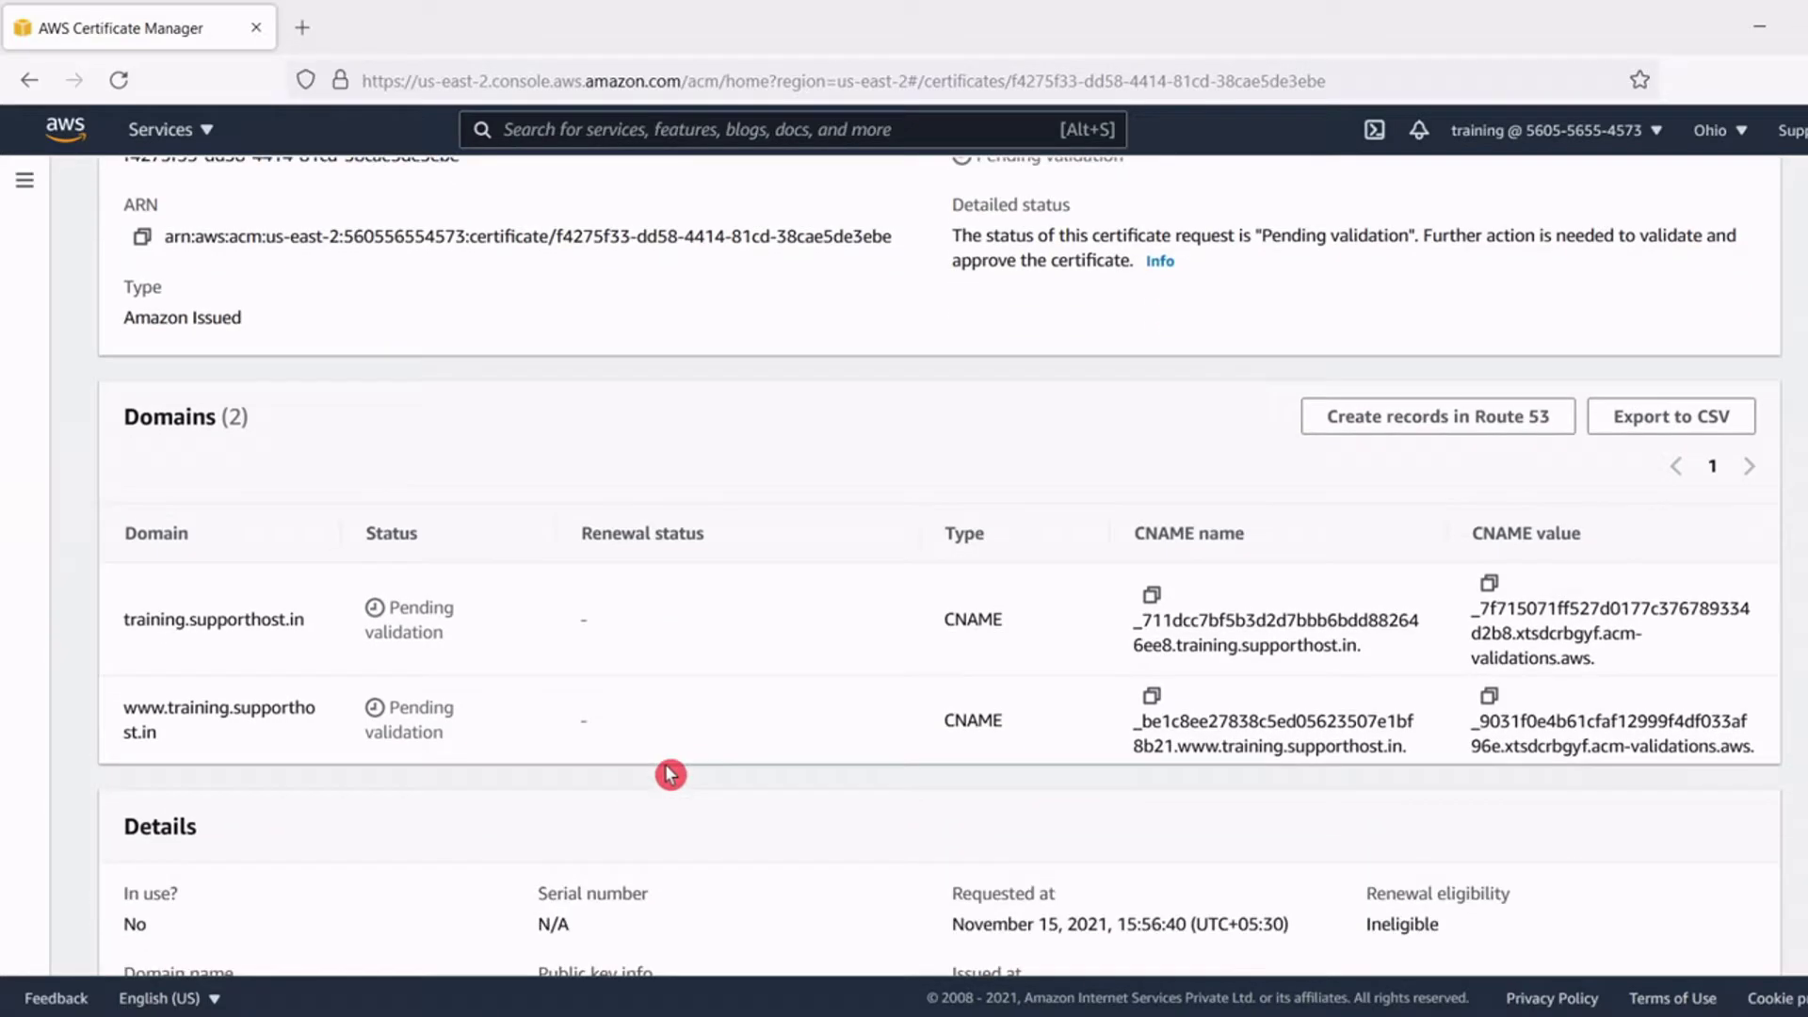
Create the CNAME validation records for both certificate domains in Amazon Route 53.
scroll(671, 774, "up", 3)
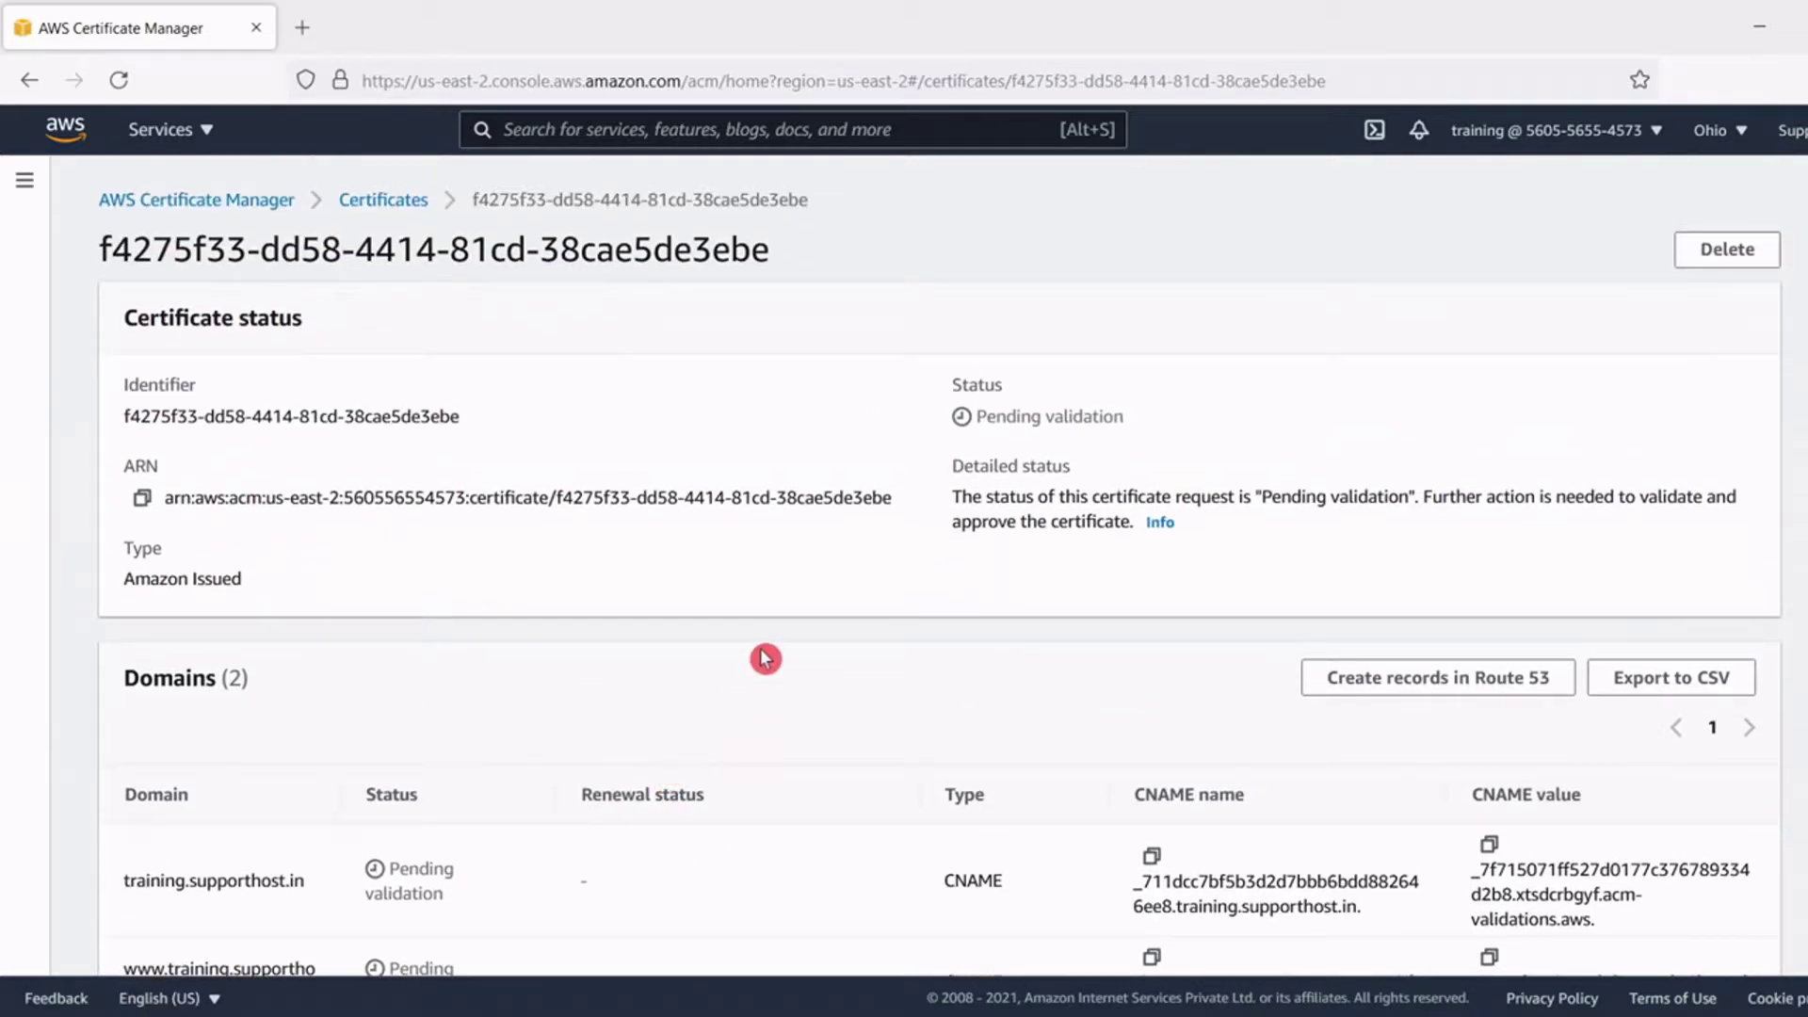
scroll(765, 658, "down", 5)
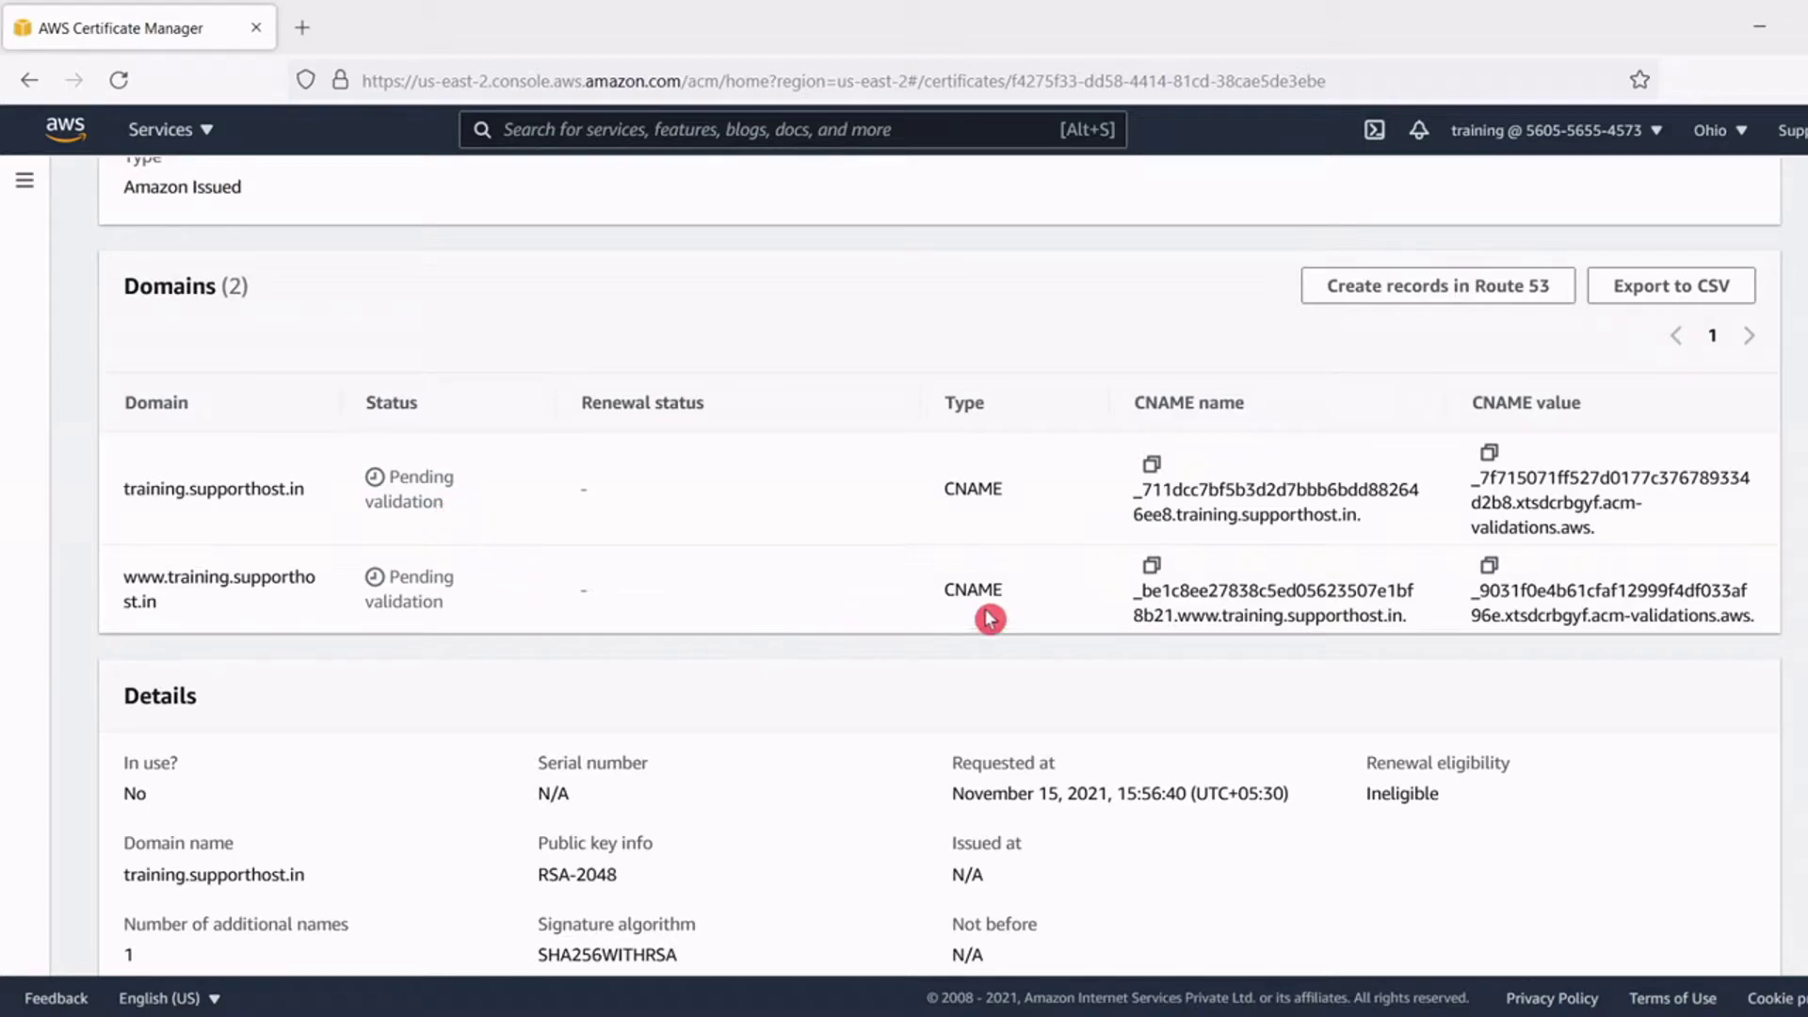
scroll(1020, 607, "up", 2)
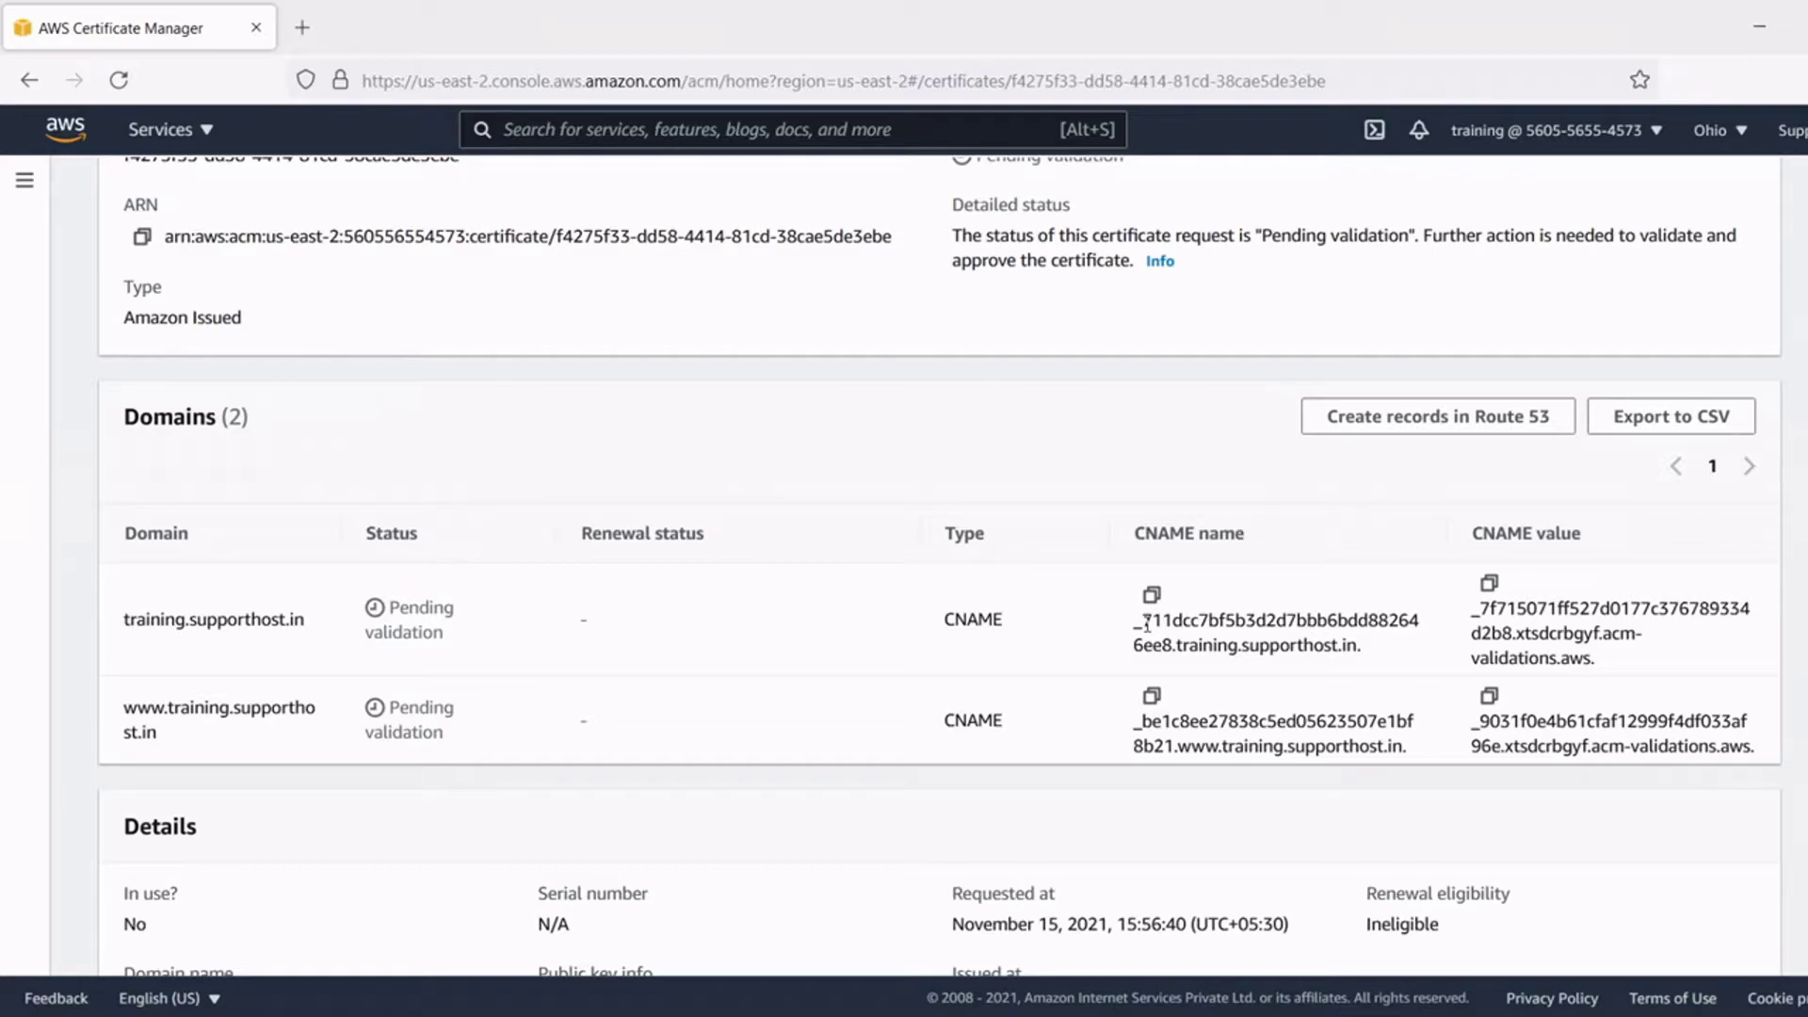
left_click(1372, 428)
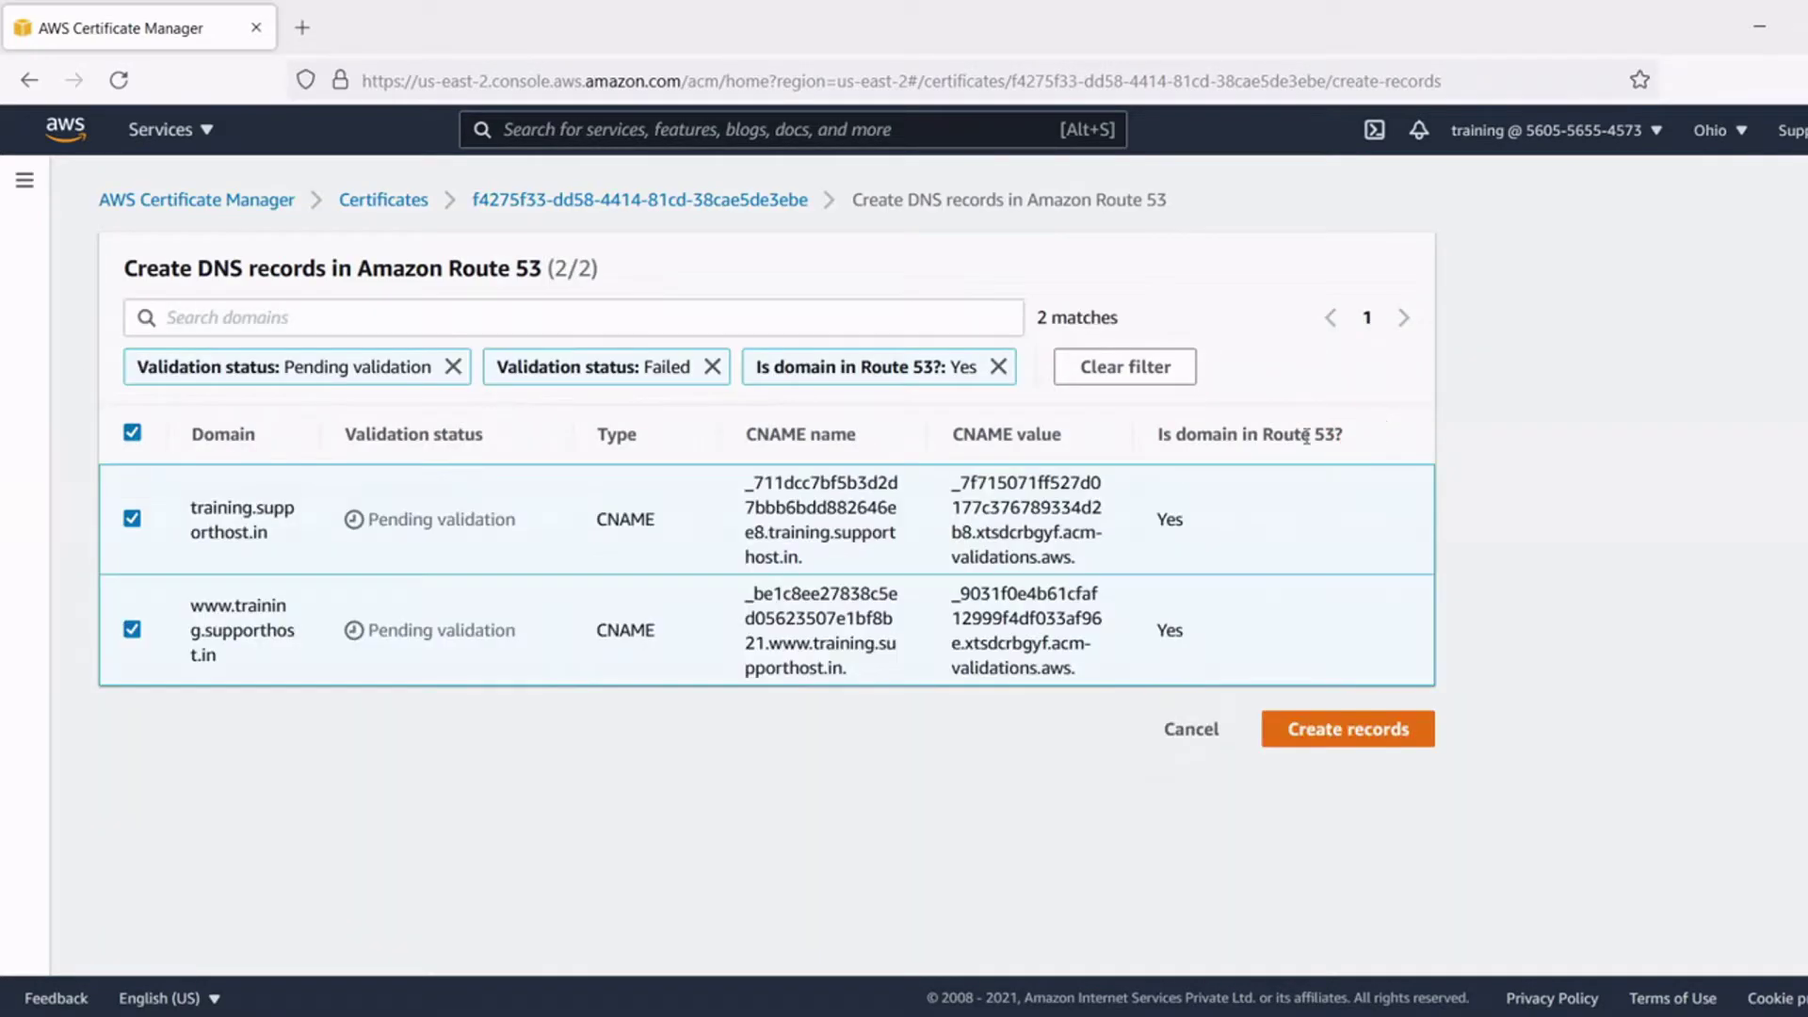
left_click(1339, 744)
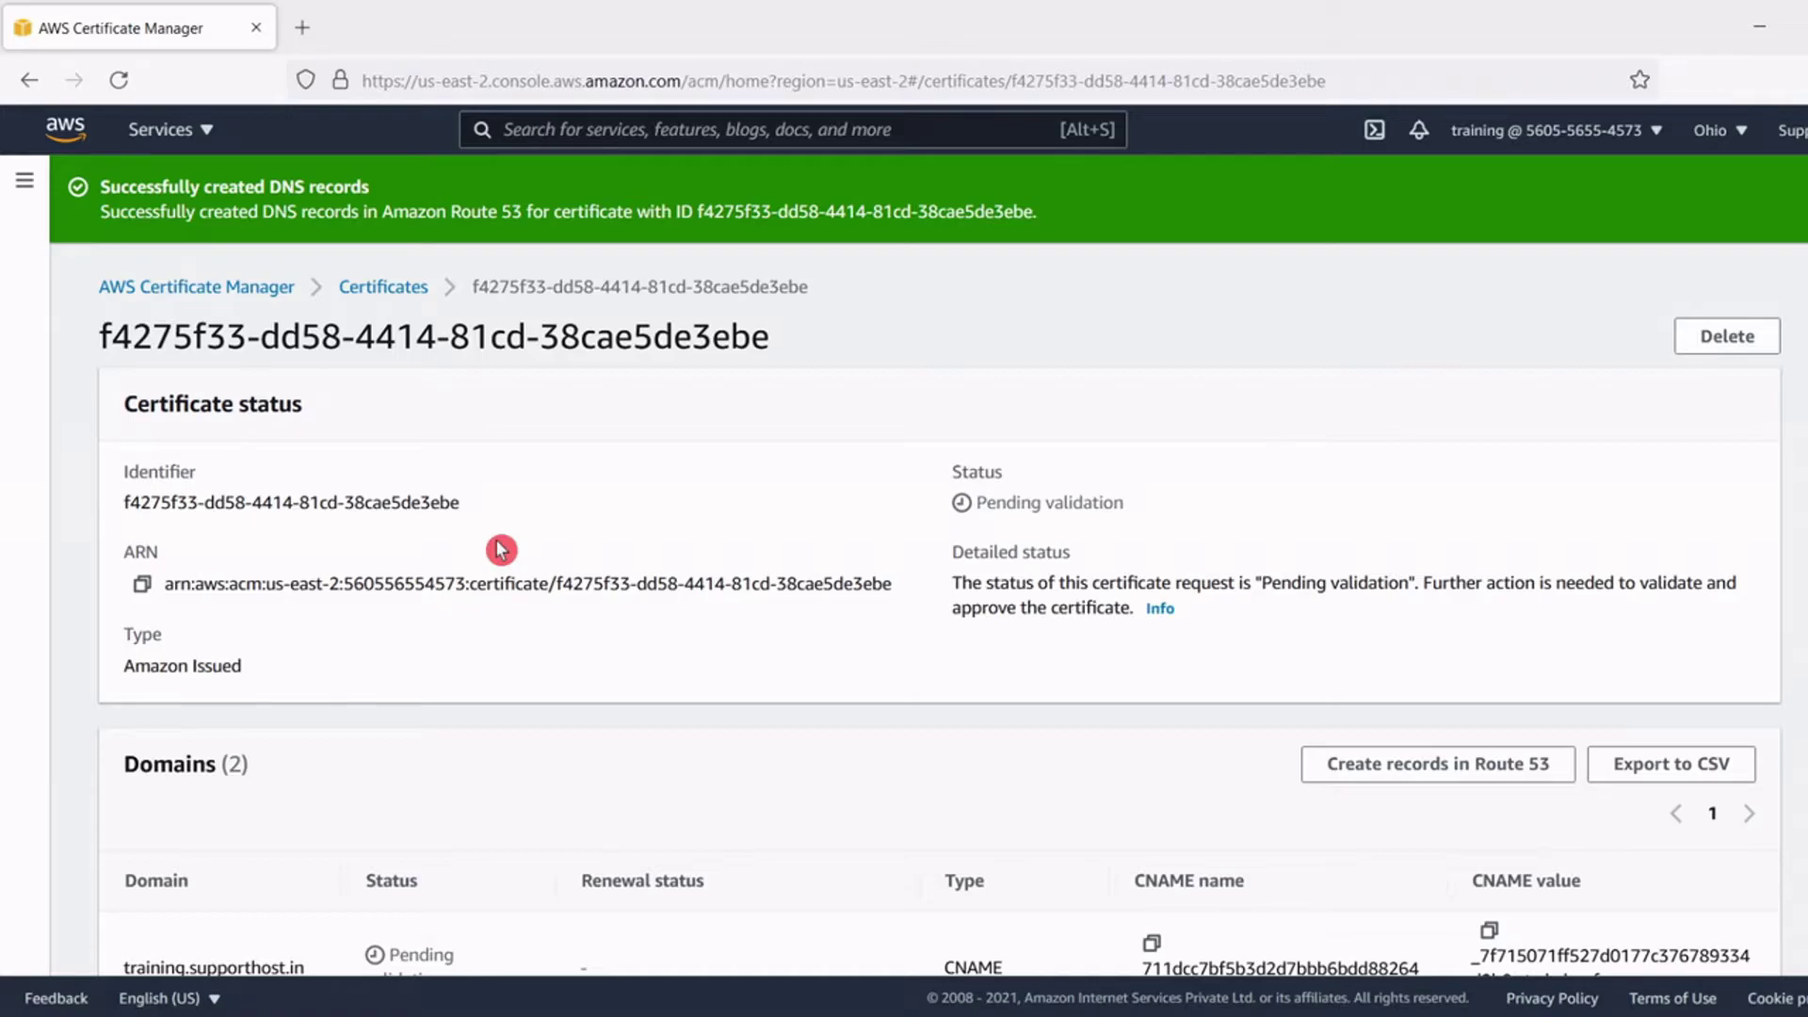
Look over the certificate's domain details and return to the certificates list to check its status.
scroll(500, 549, "down", 4)
scroll(500, 549, "up", 4)
left_click(360, 297)
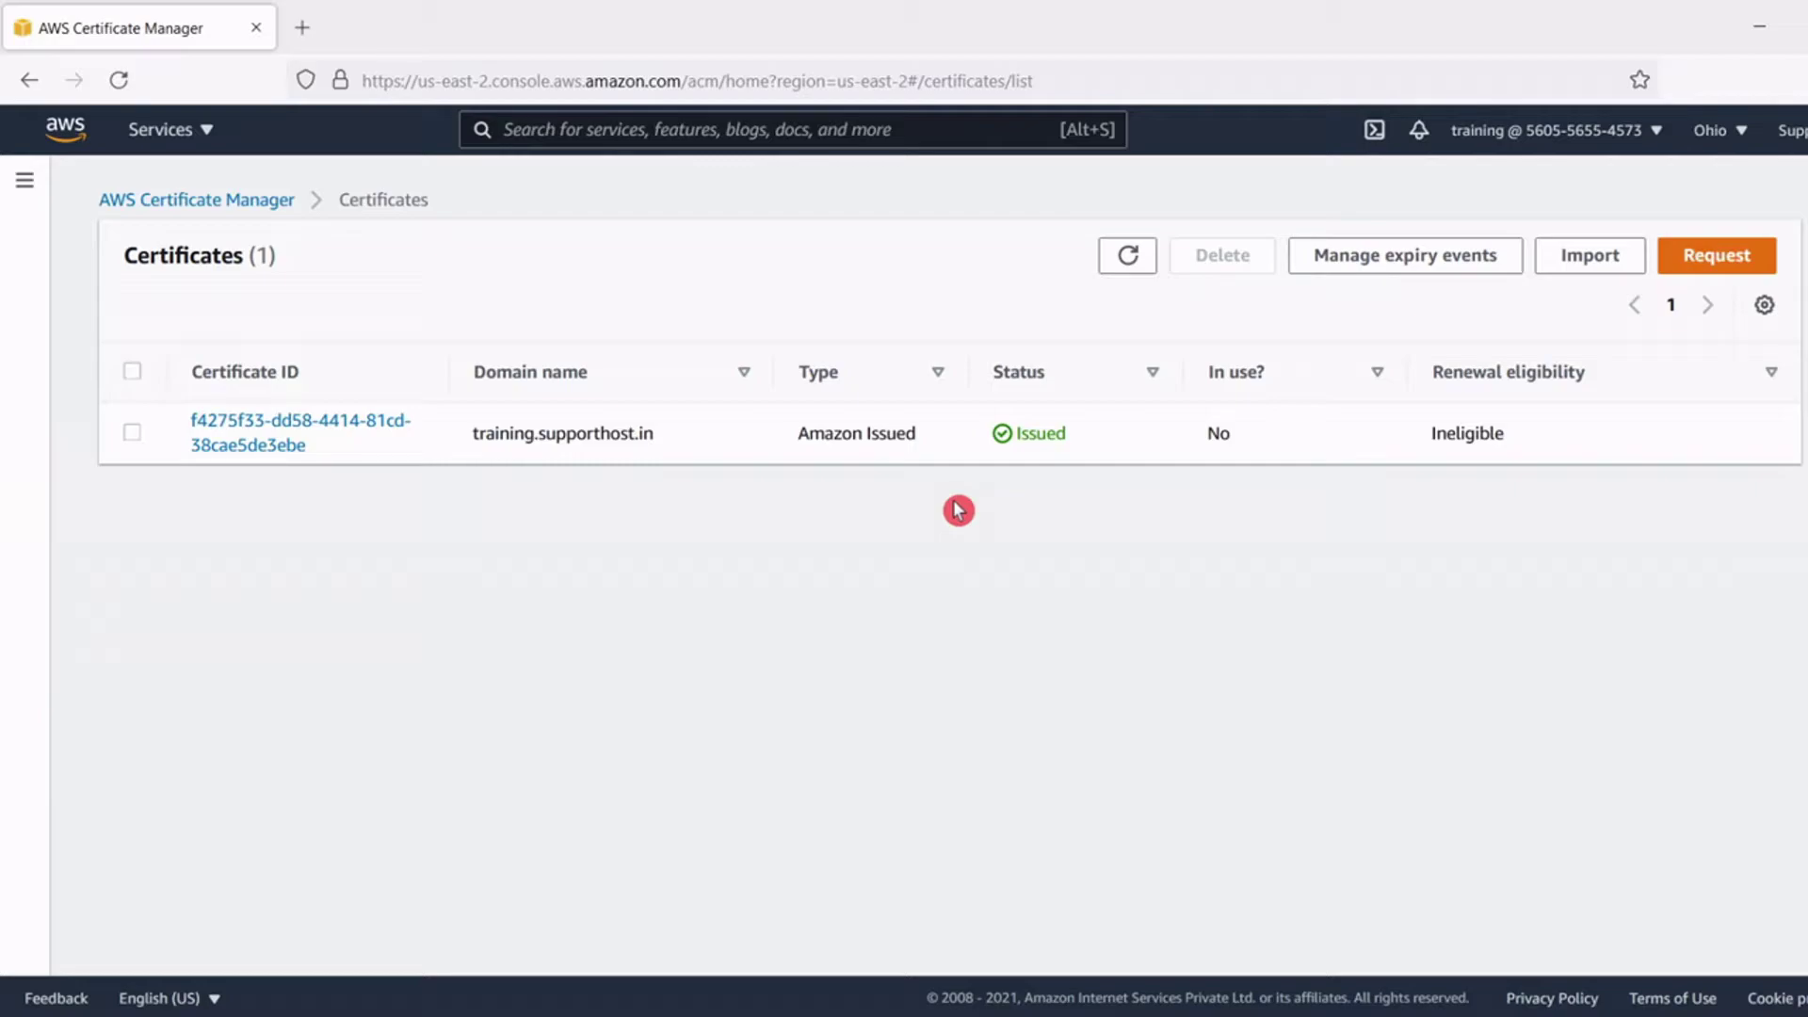
Open the certificate import form and examine its certificate body, private key and certificate chain fields.
left_click(191, 199)
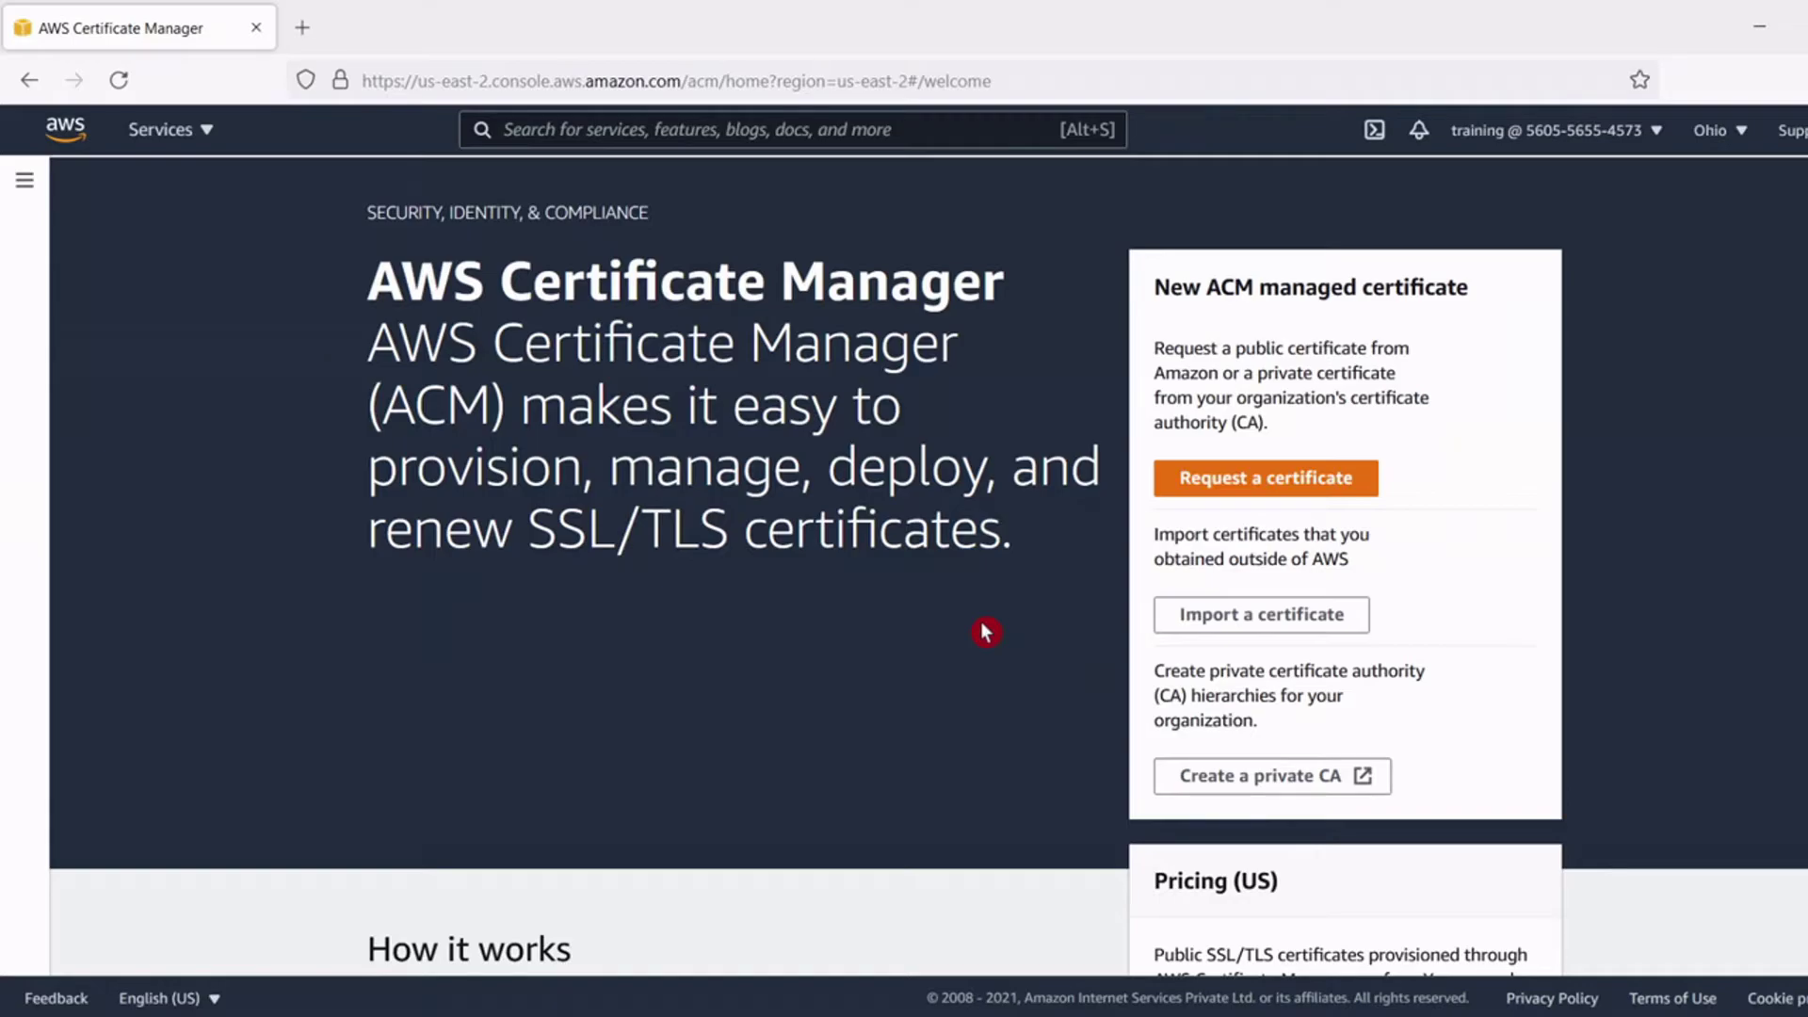
left_click(1235, 625)
left_click(577, 503)
scroll(577, 504, "down", 1)
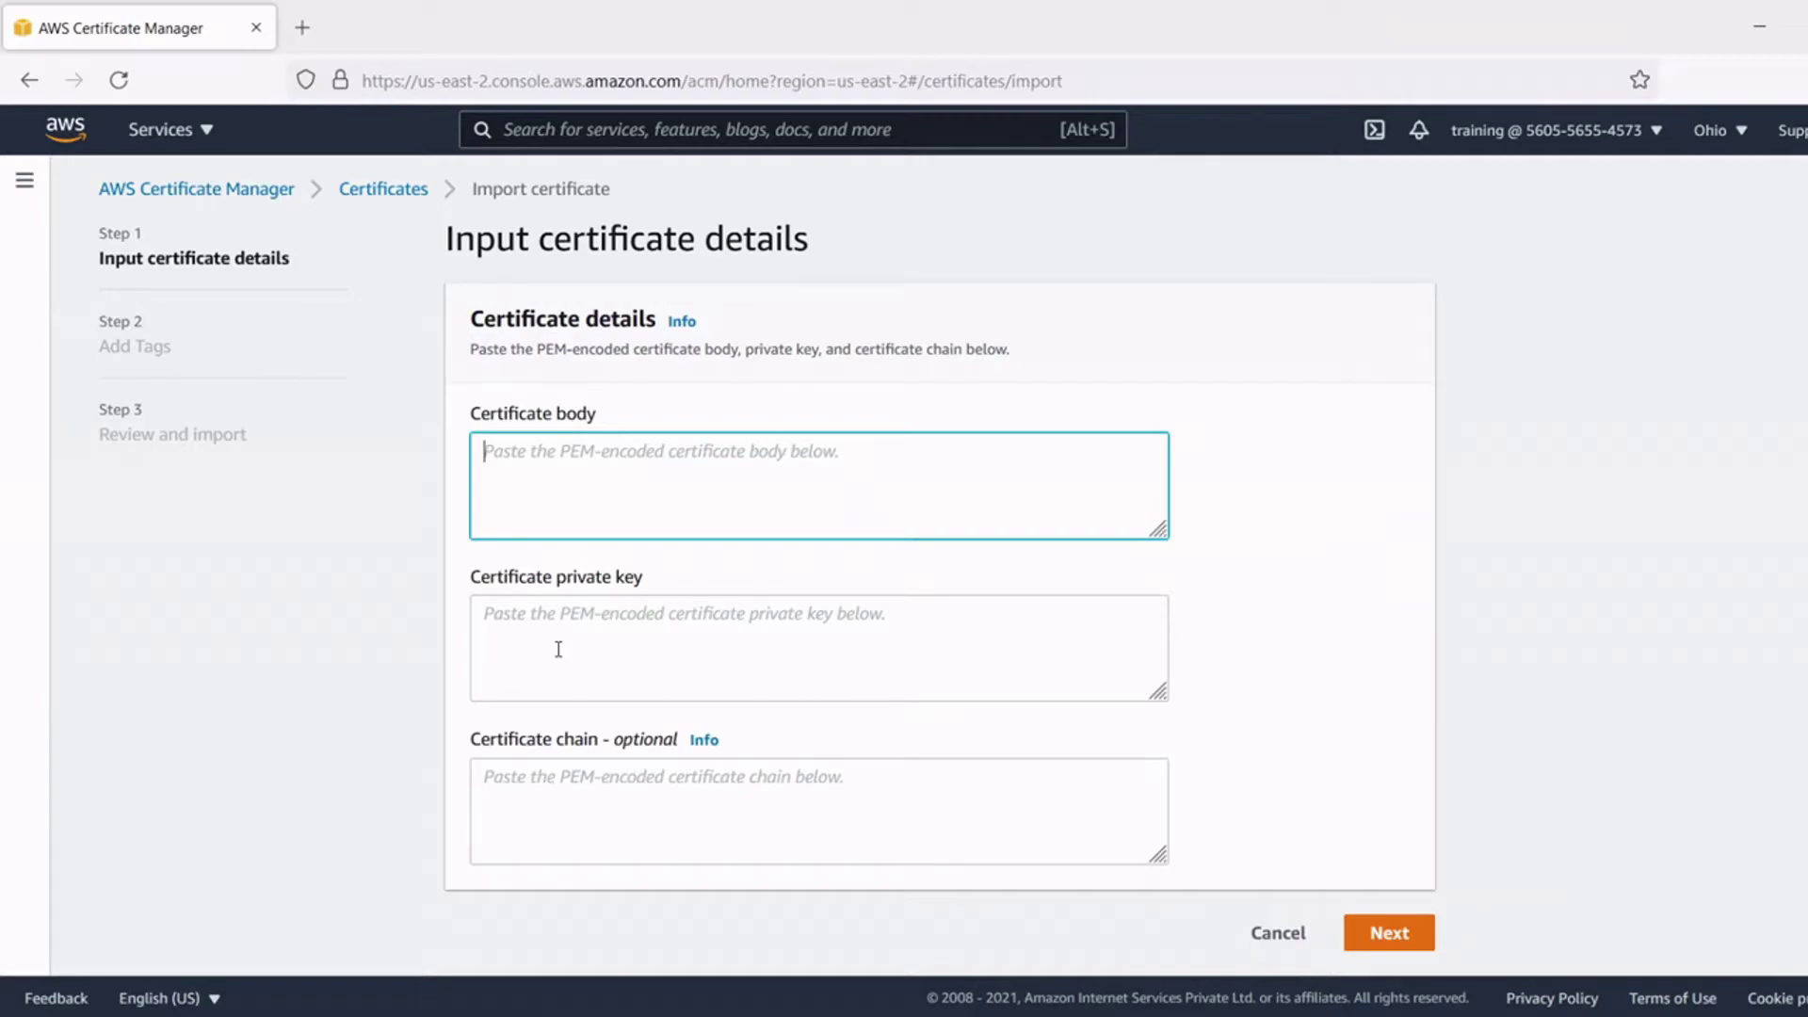
left_click(549, 787)
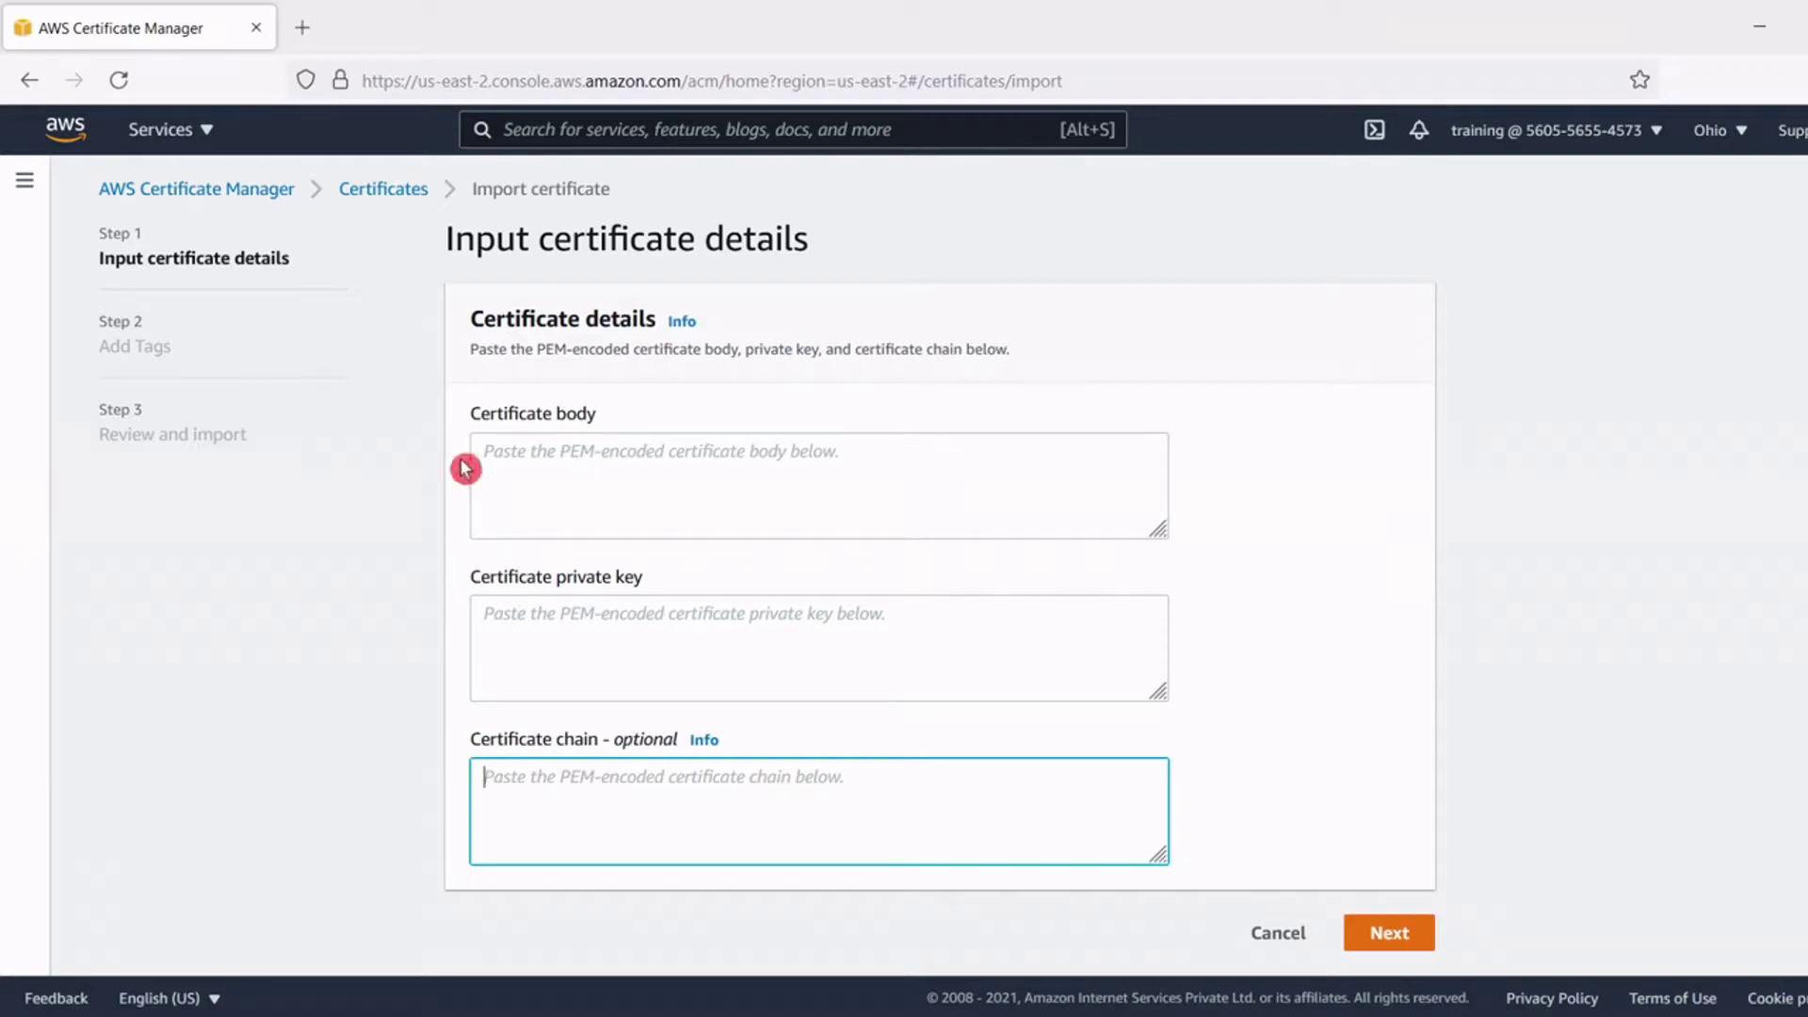
left_click(503, 639)
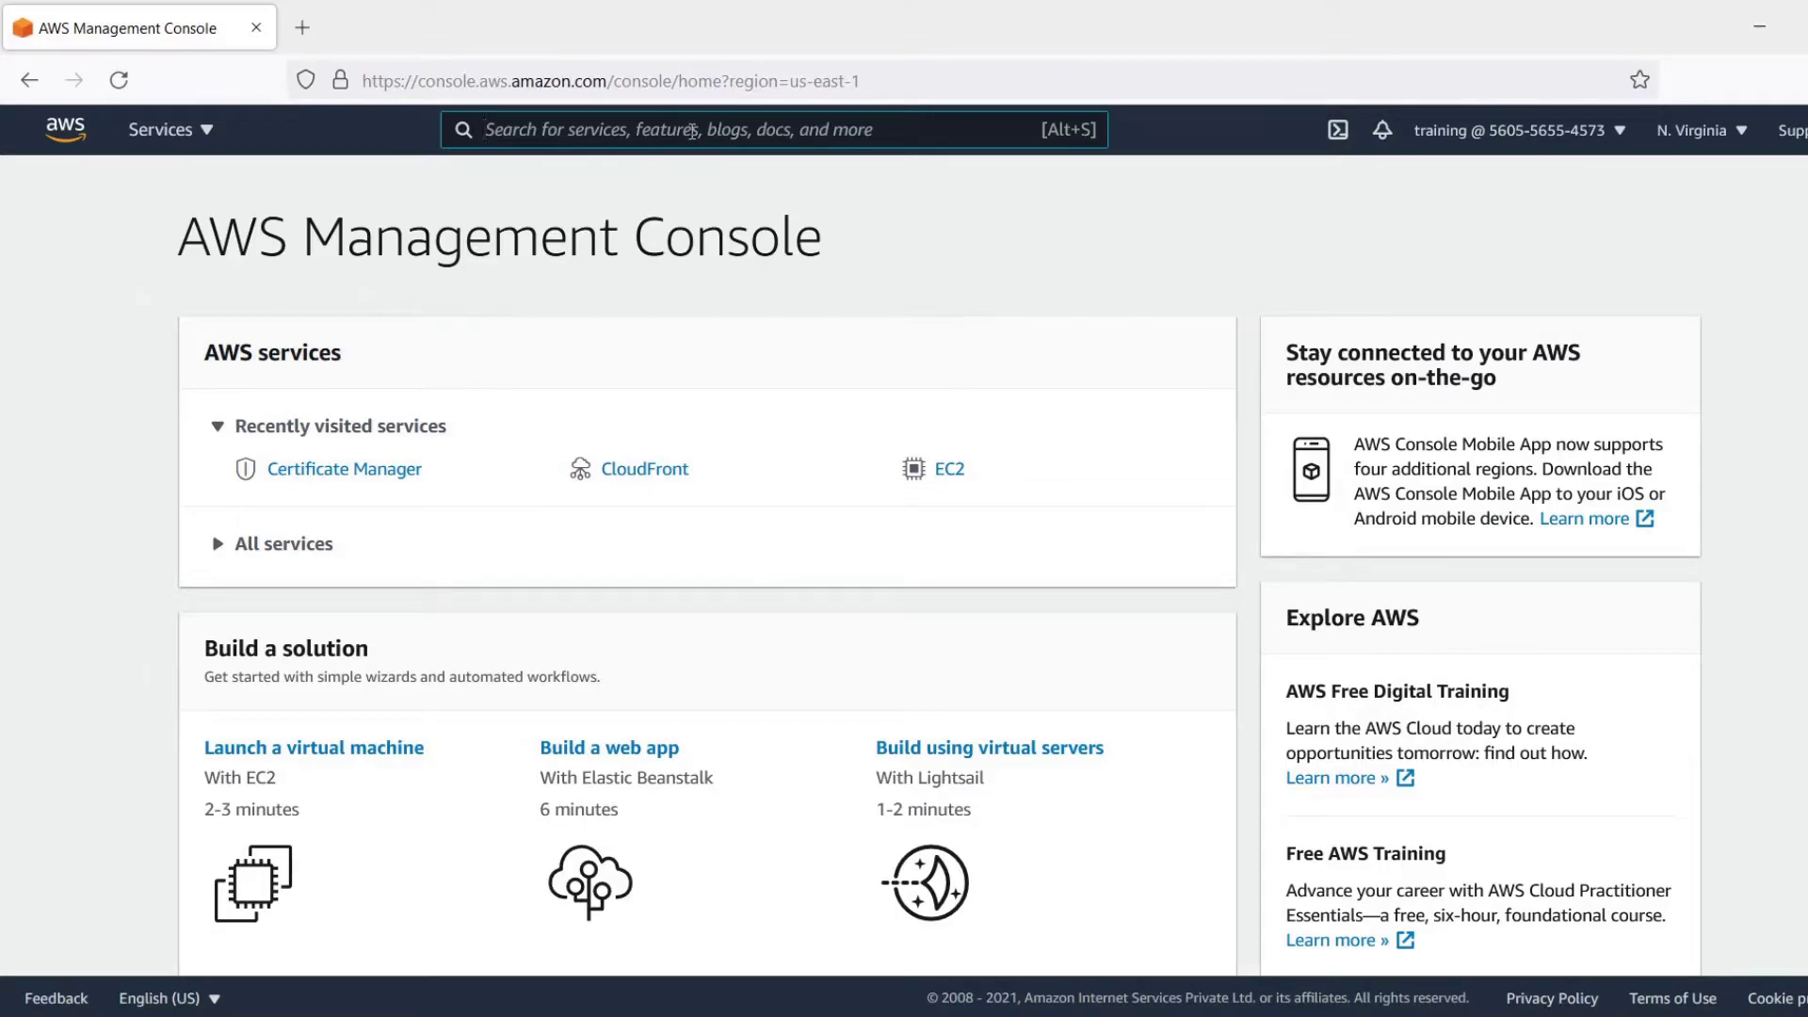
Open the CloudFront service and start creating a new distribution.
type("cloud9")
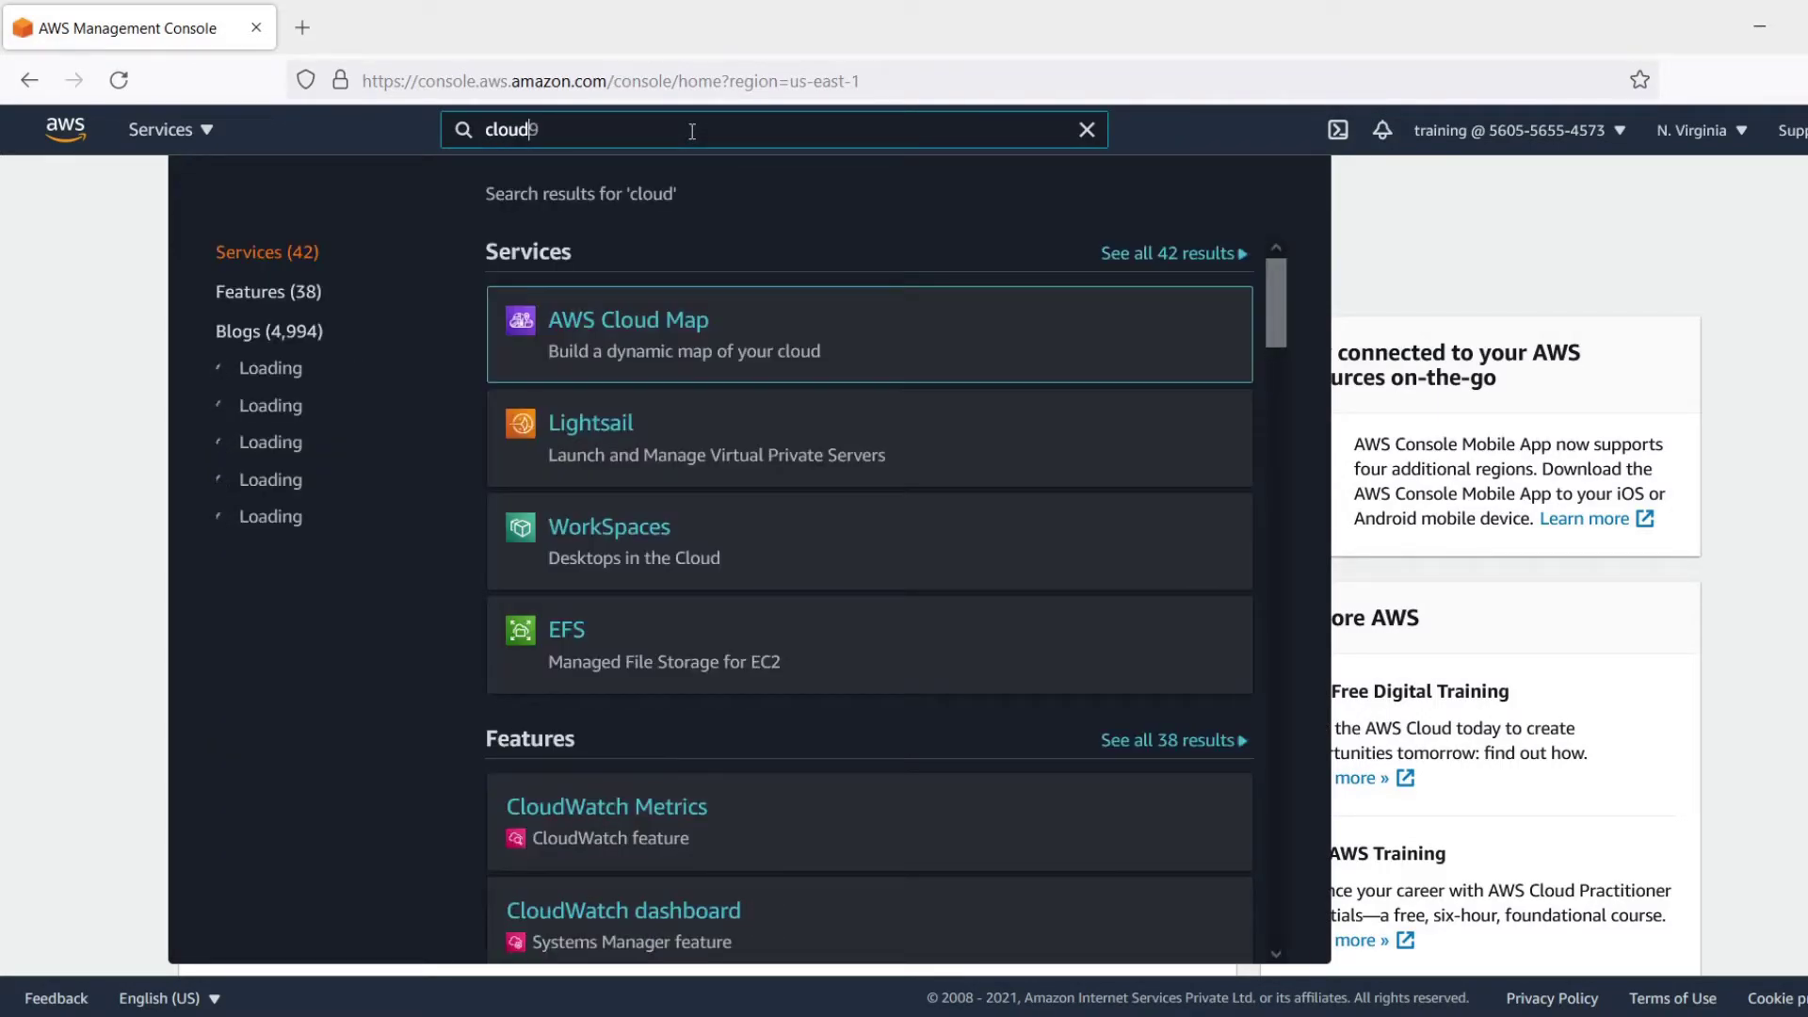
left_click(654, 326)
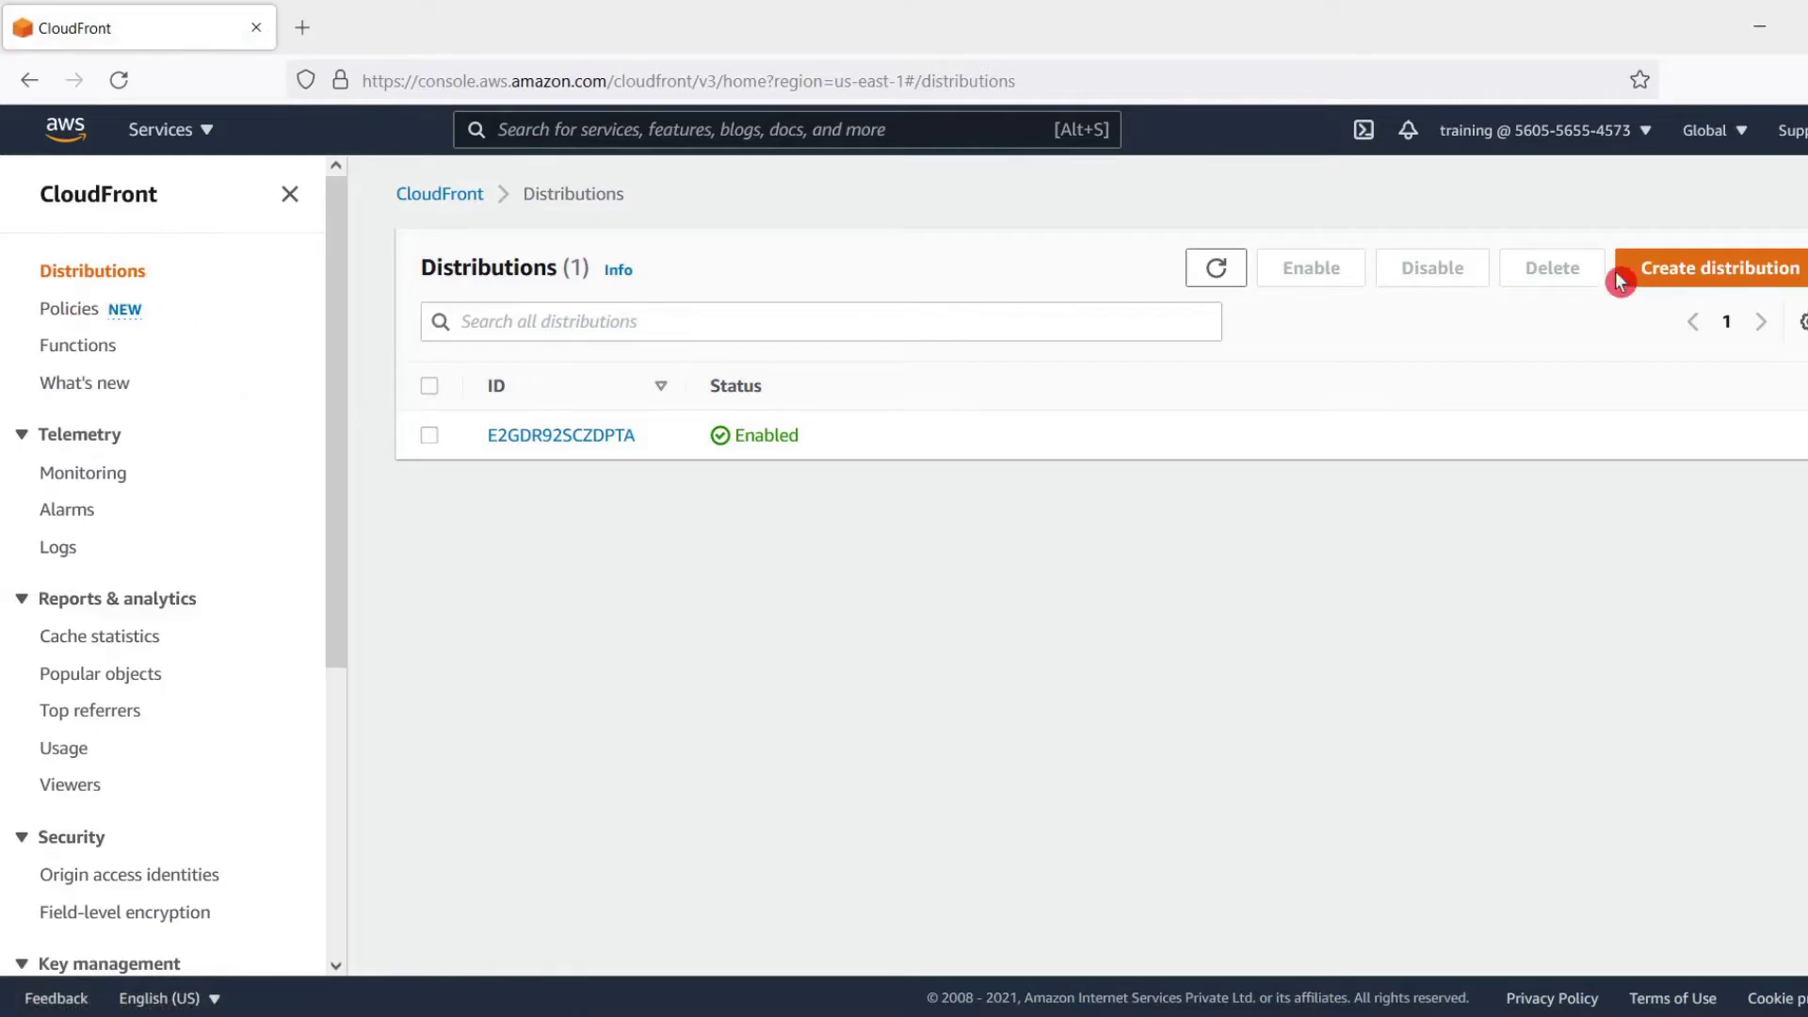
left_click(1694, 281)
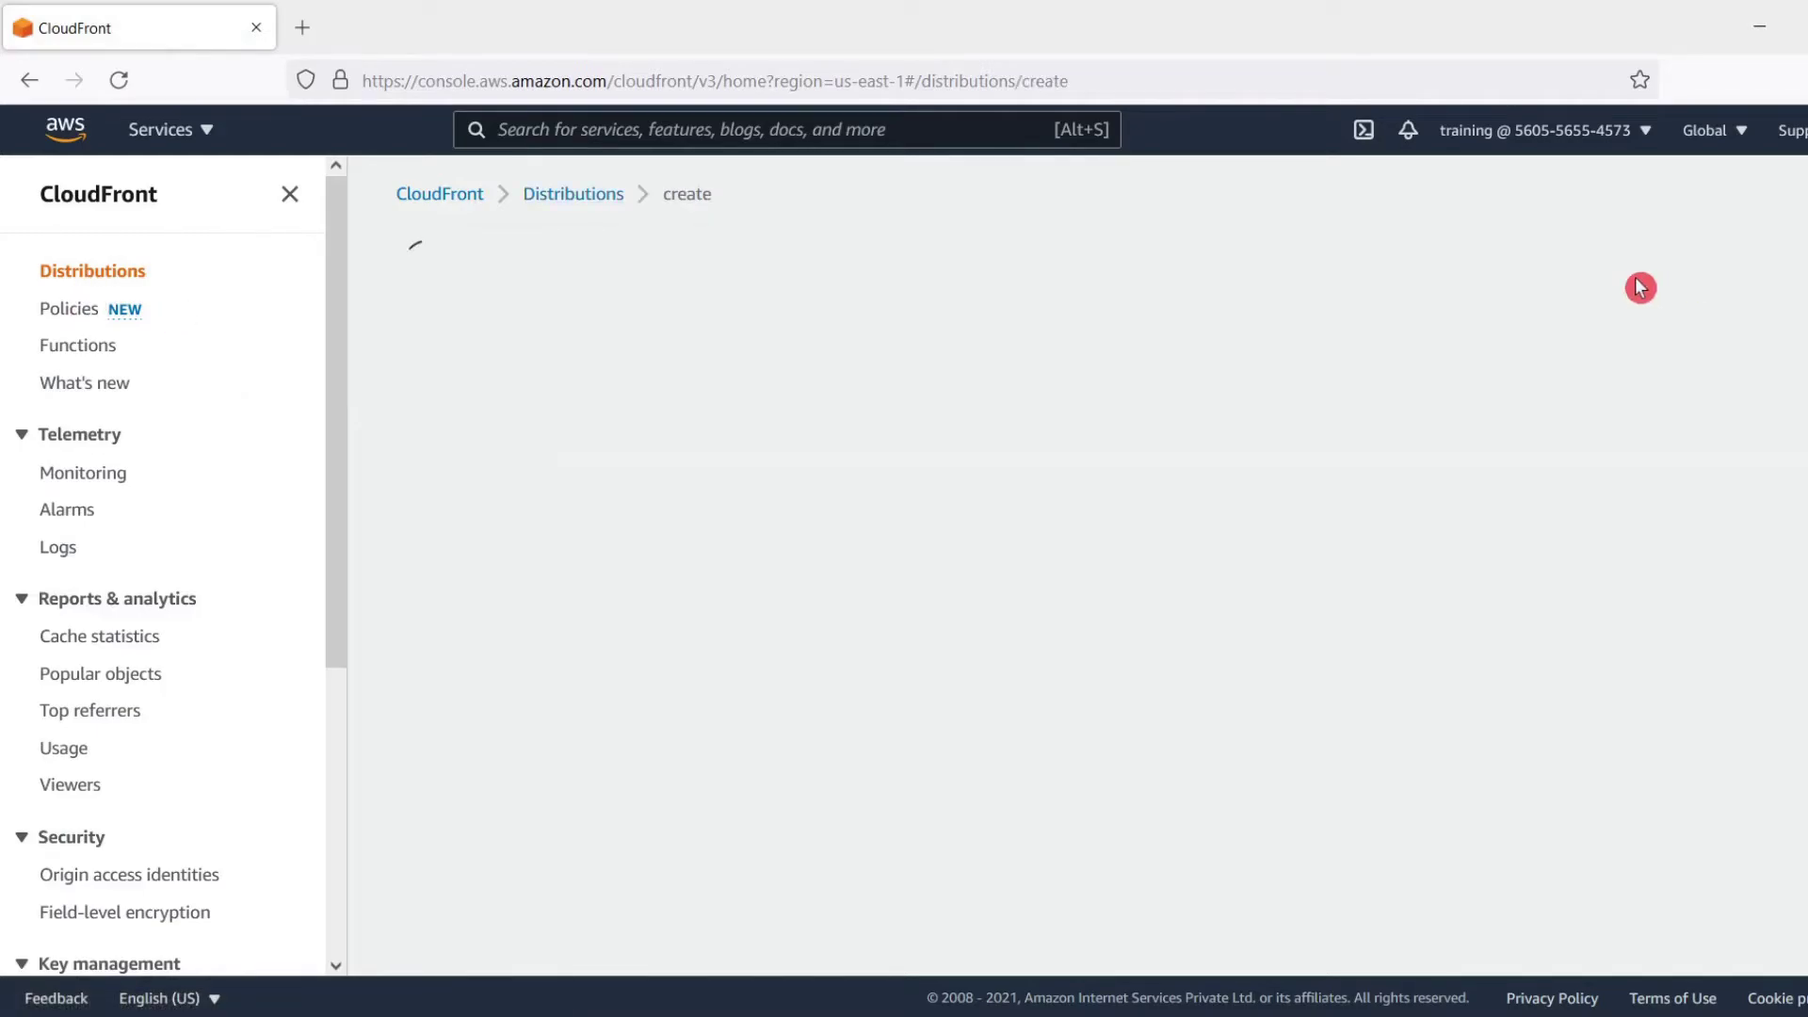
scroll(590, 521, "down", 1)
scroll(590, 520, "up", 1)
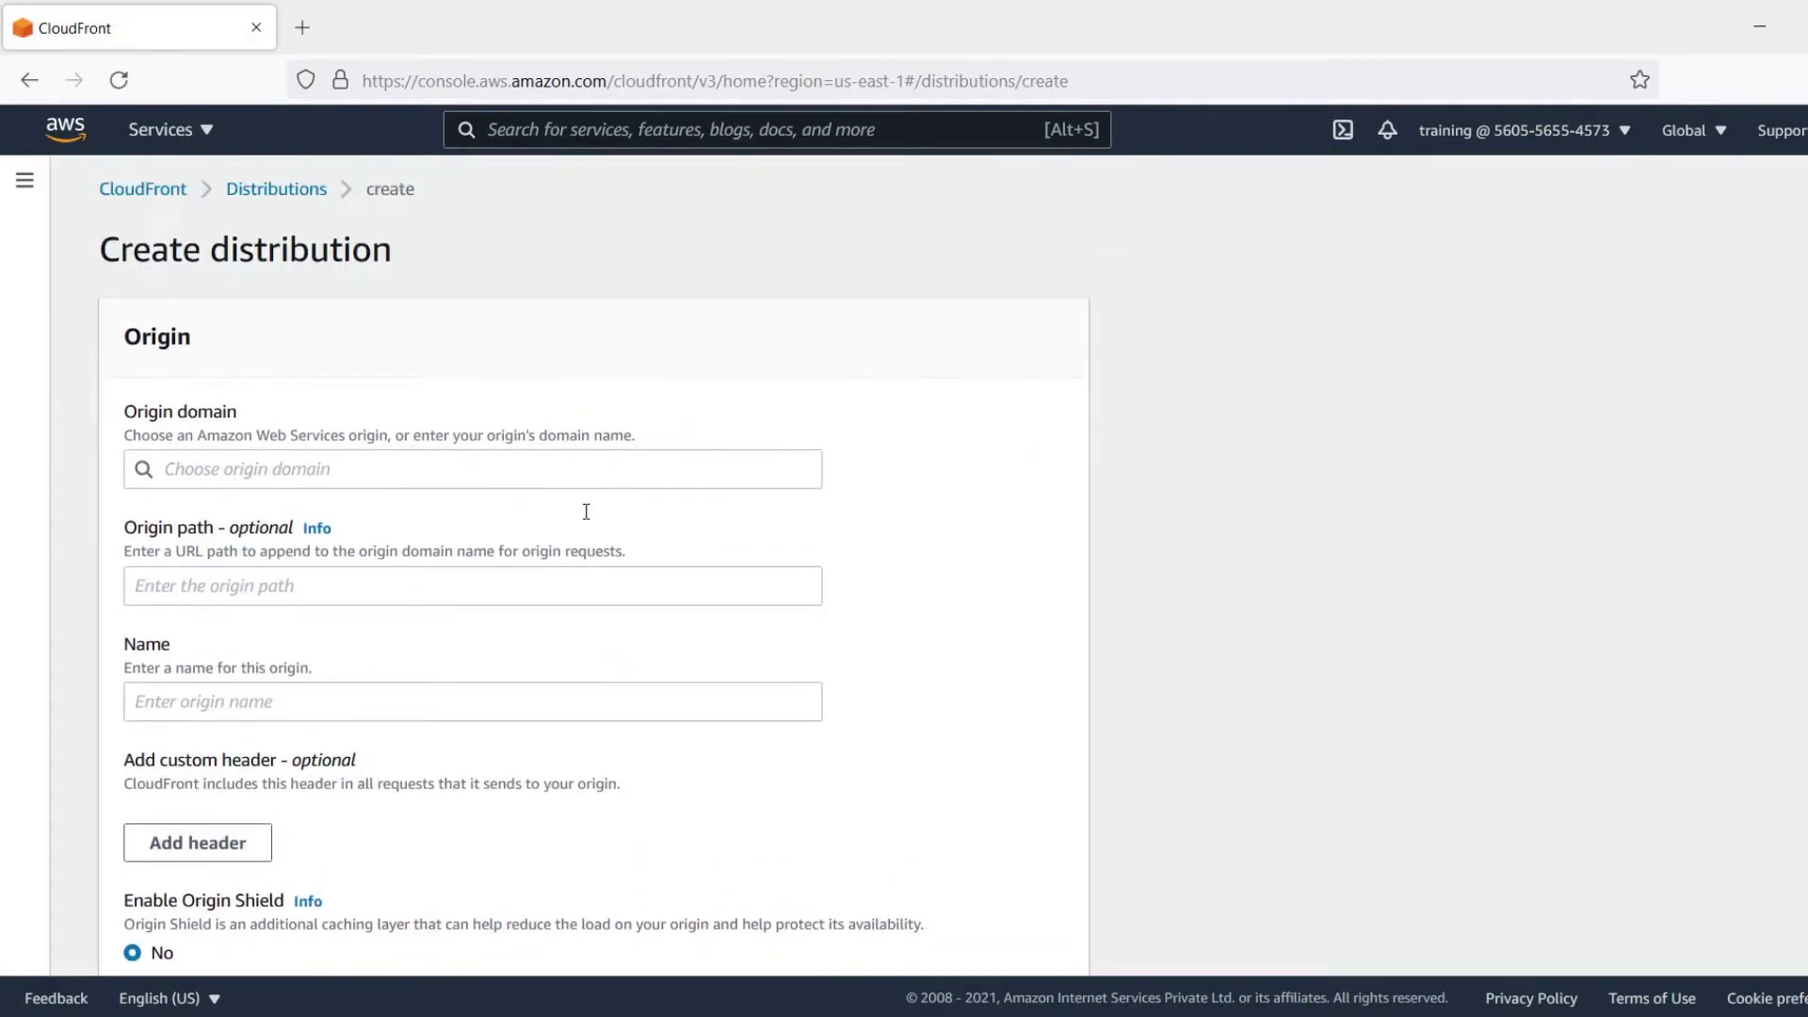
scroll(589, 520, "down", 1)
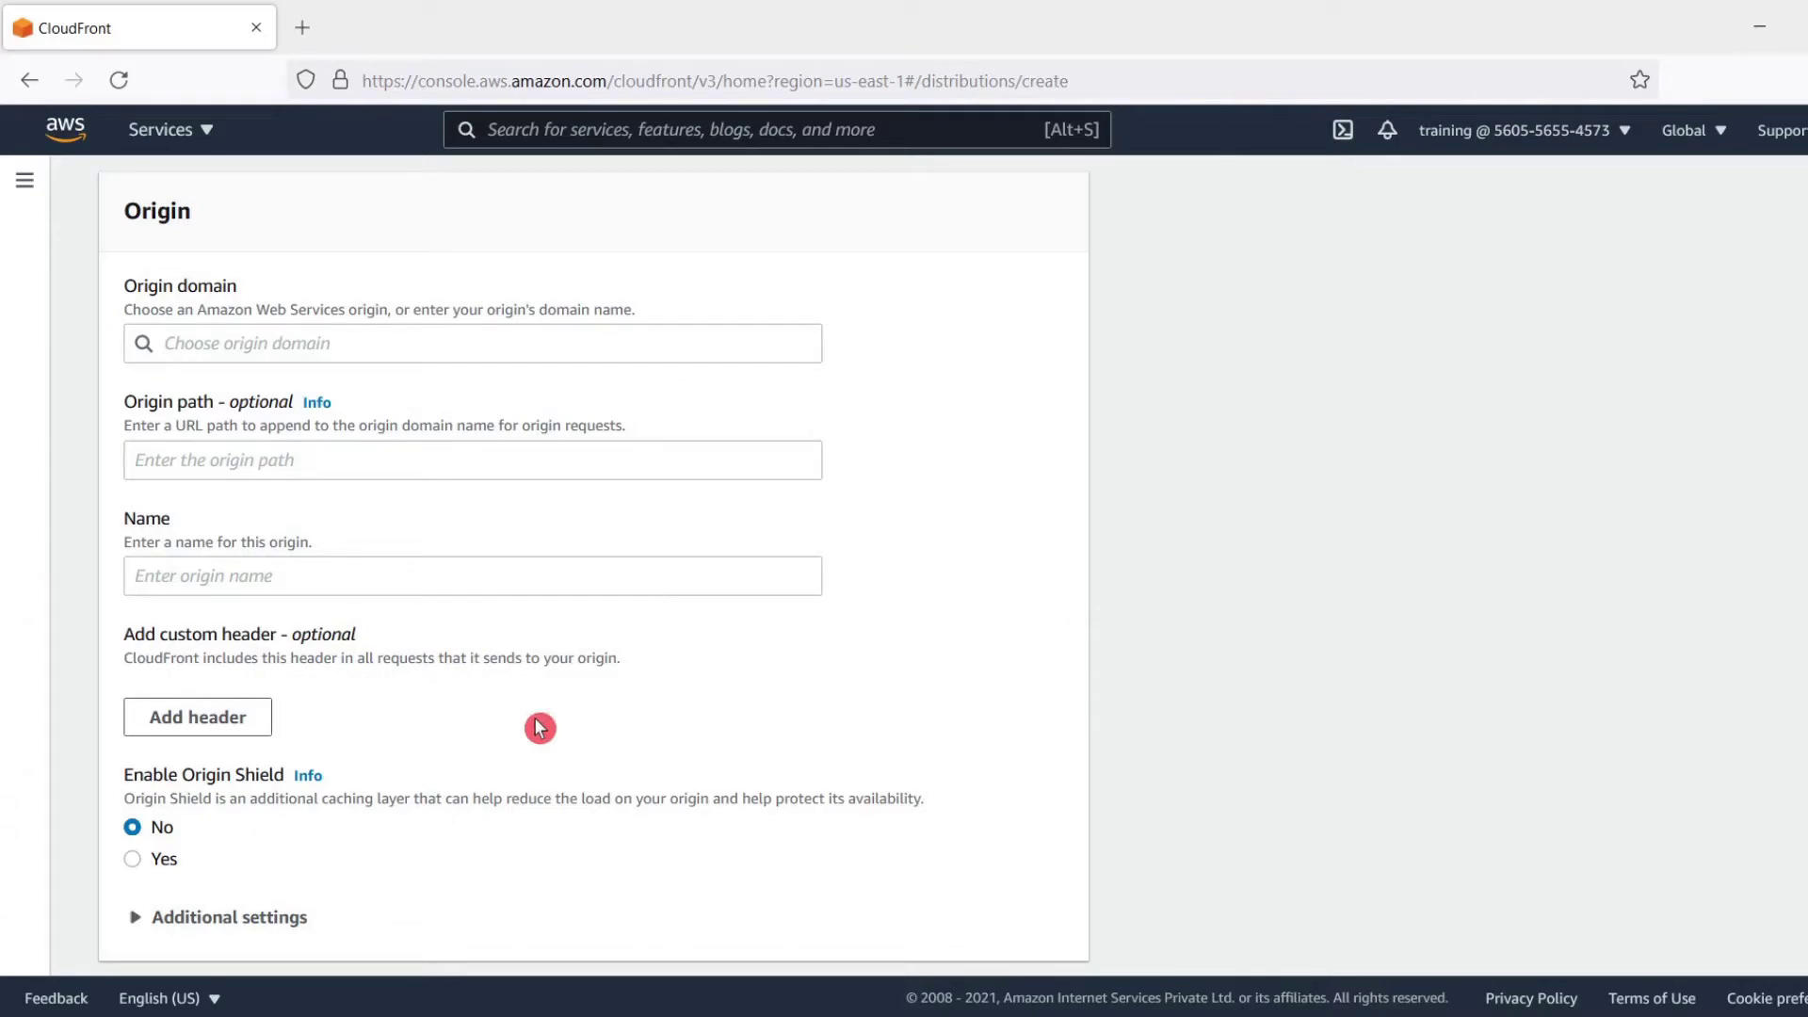
Set the distribution's origin domain to ec2-3-135-212-170.us-east-2.compute.amazonaws.com.
left_click(543, 349)
type("ec2-3-135-212-170.us-east-2.compute.amazonaws.com")
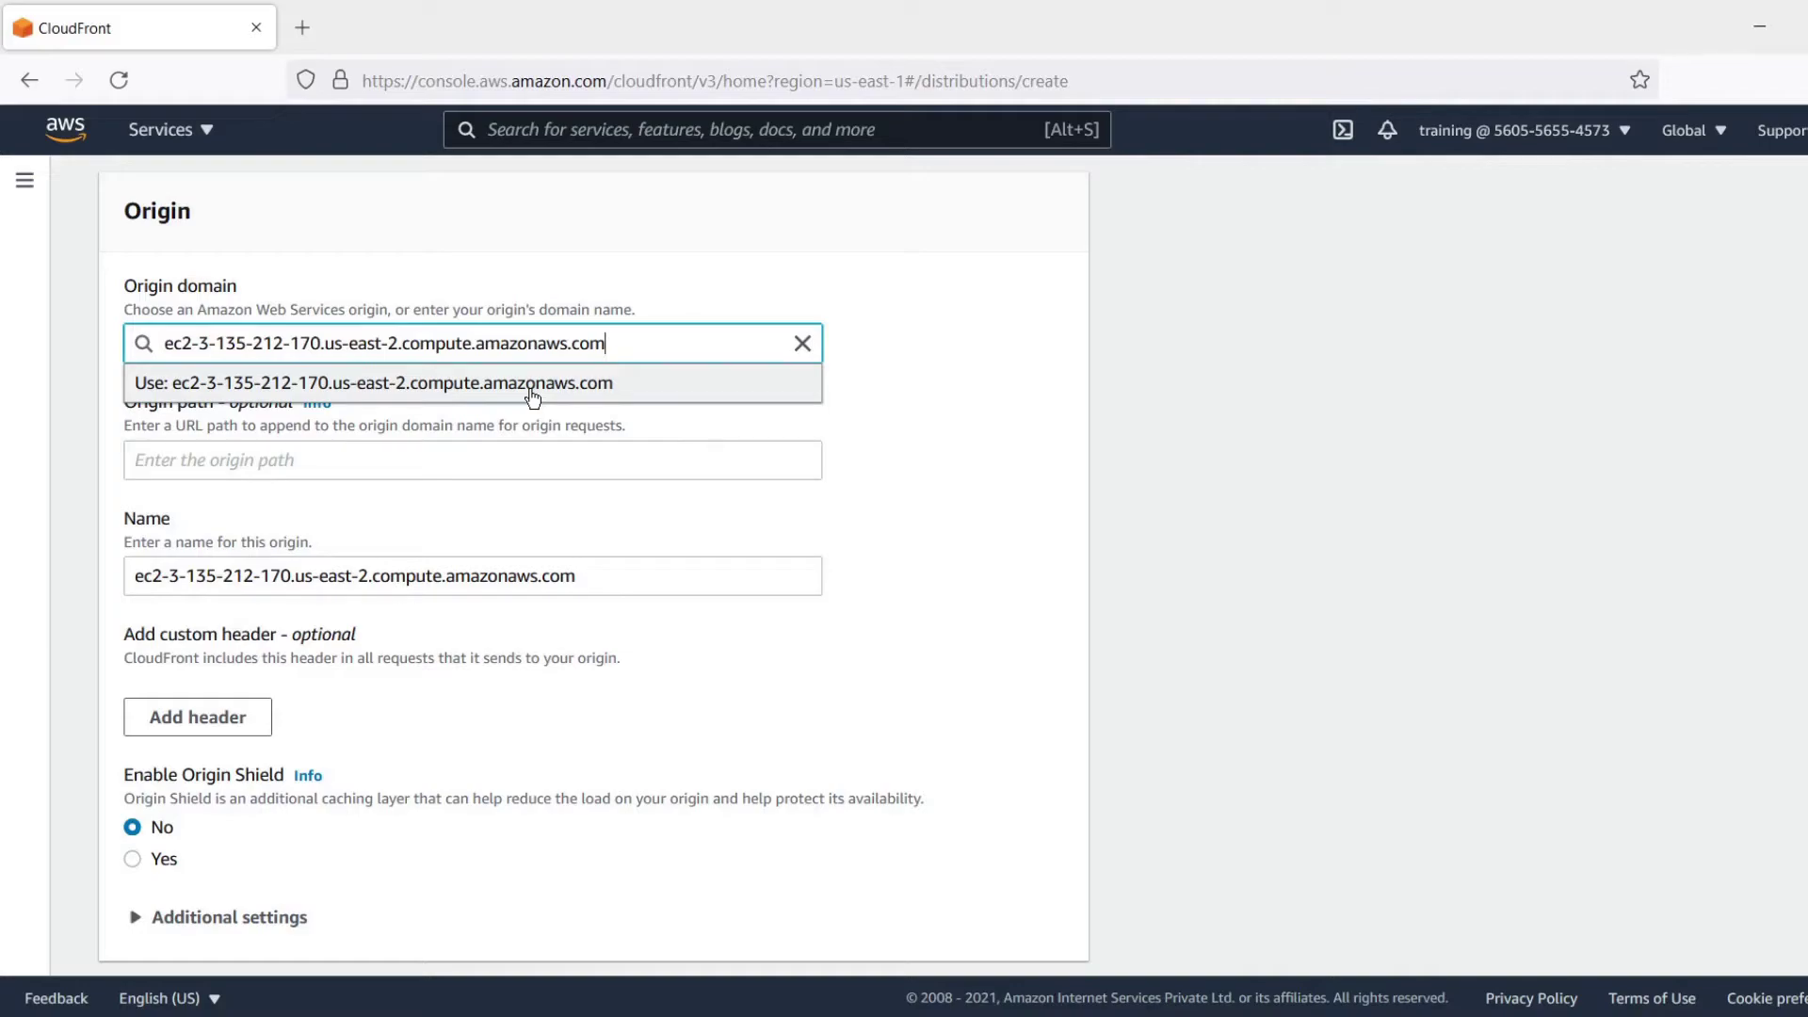
left_click(532, 388)
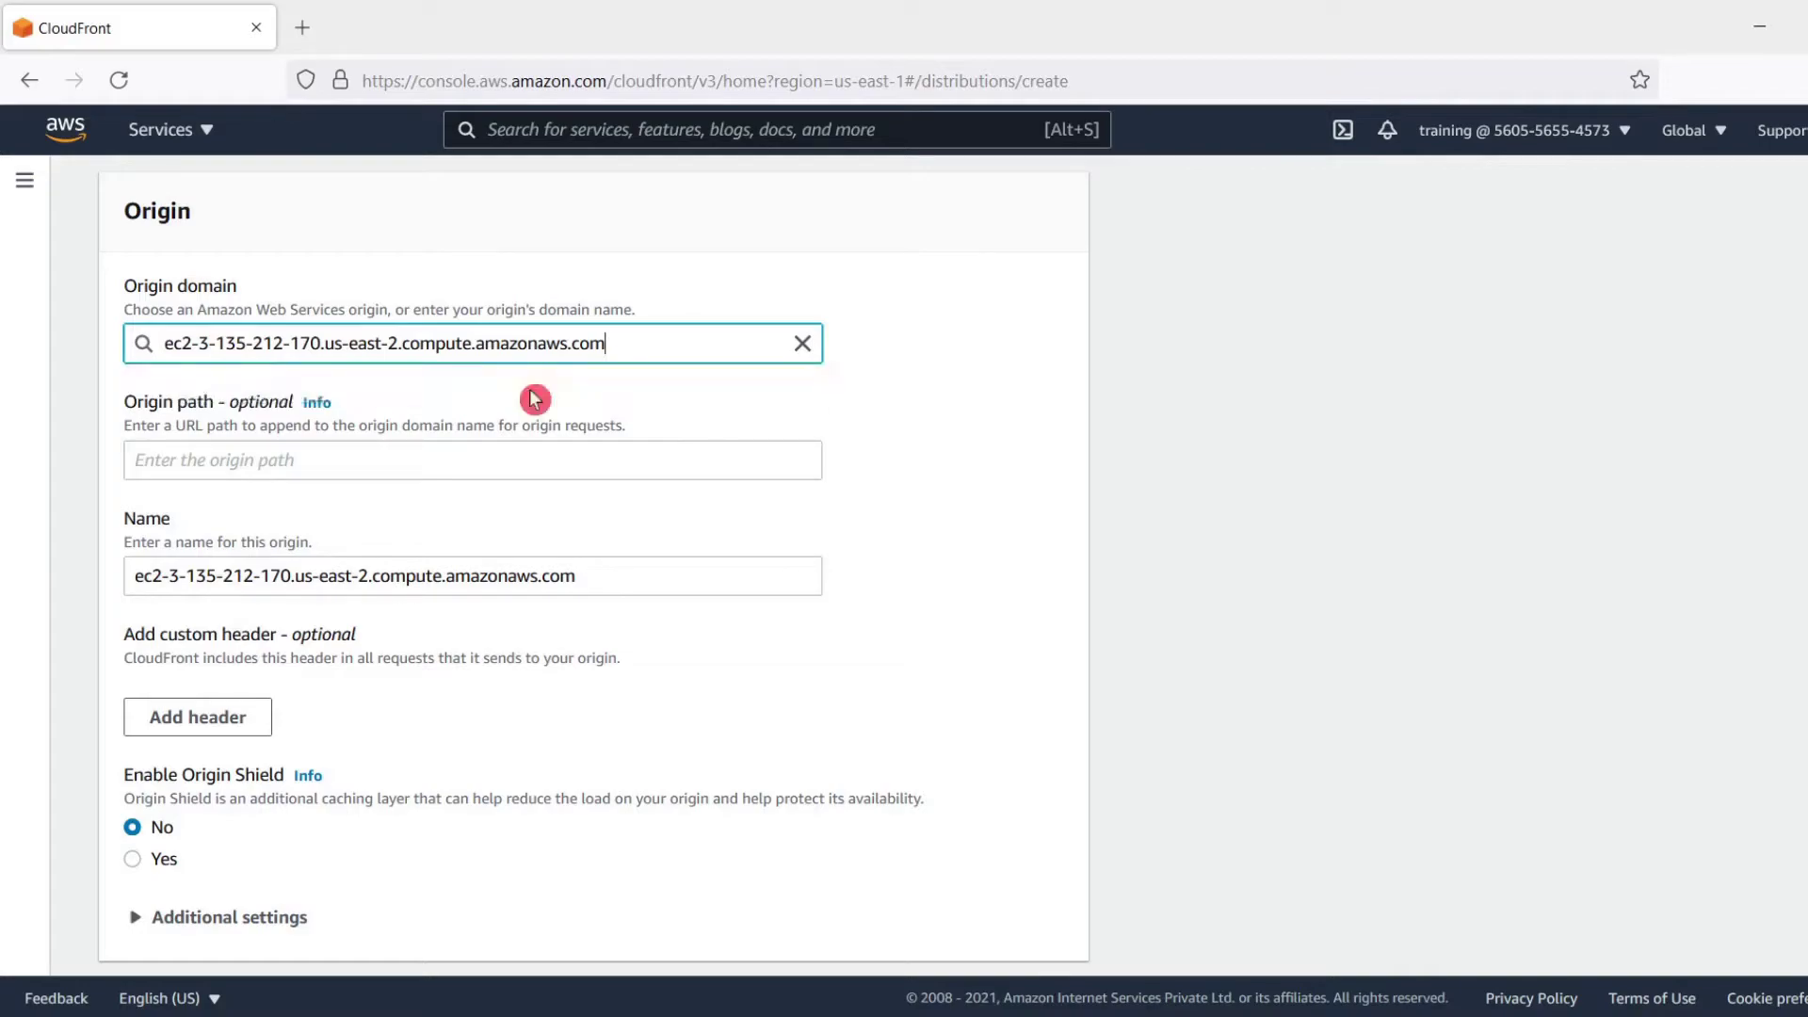
left_click(881, 674)
scroll(885, 681, "up", 1)
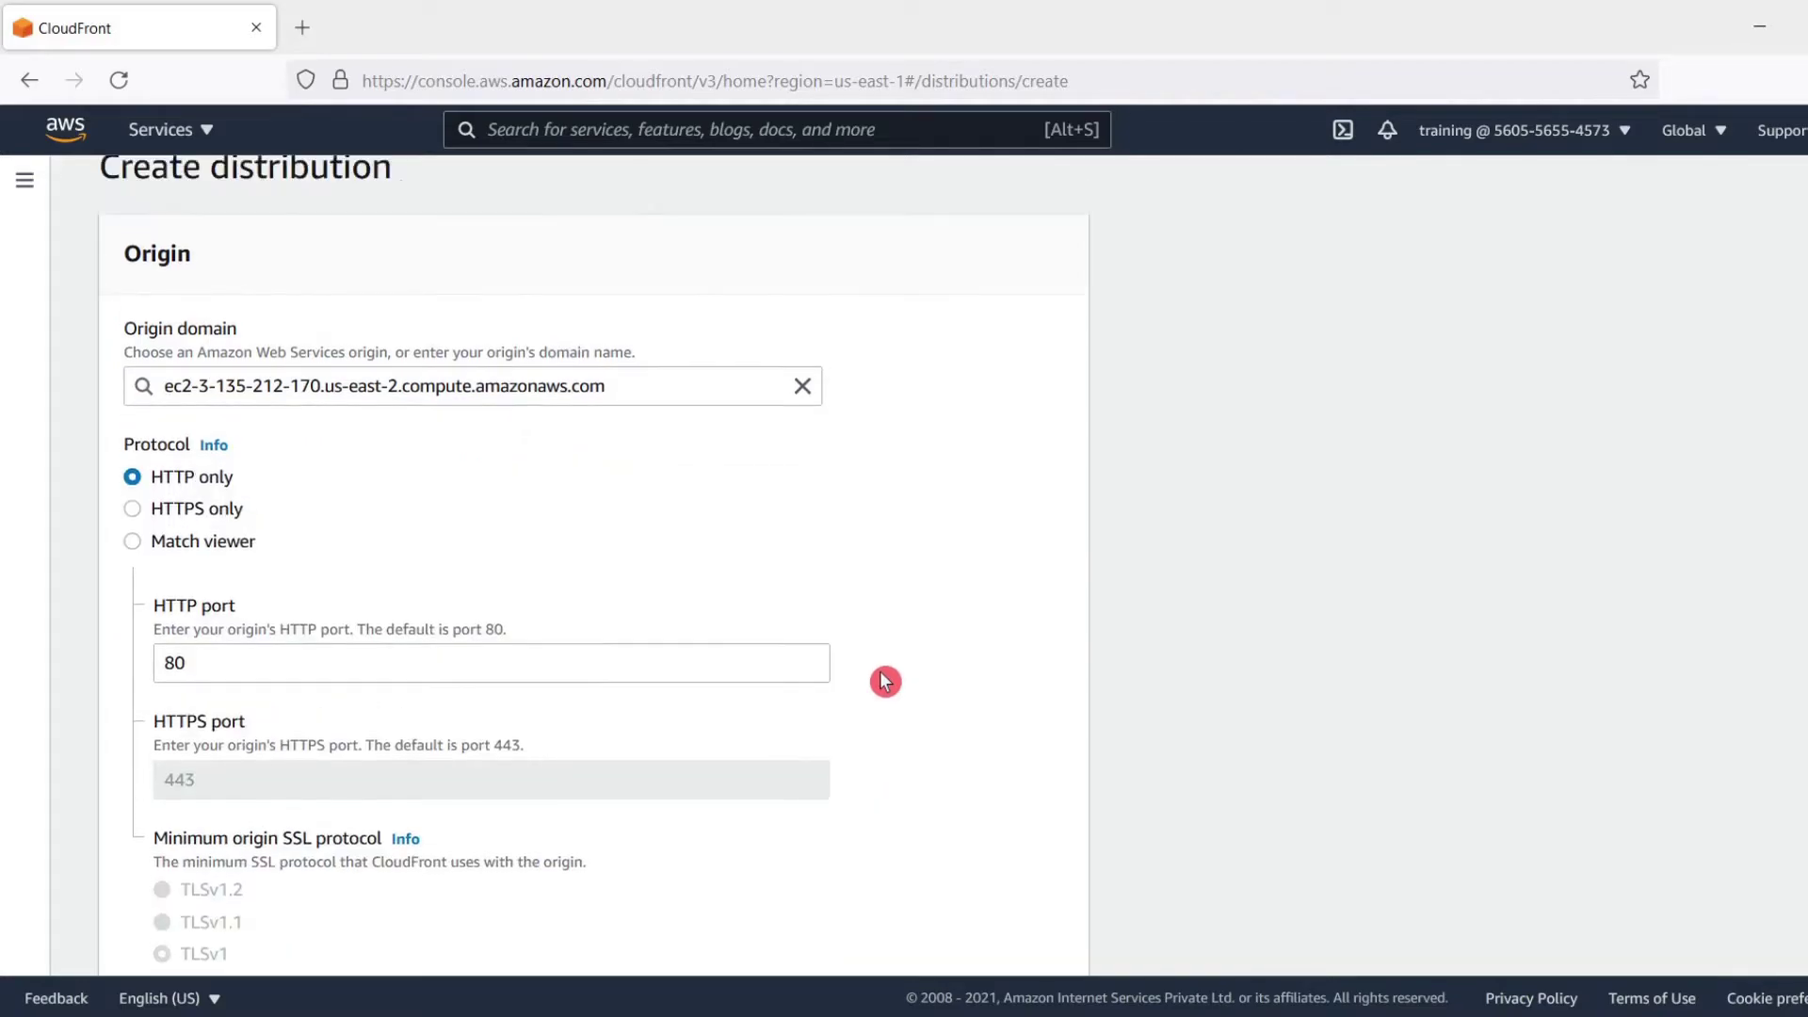
scroll(885, 681, "down", 1)
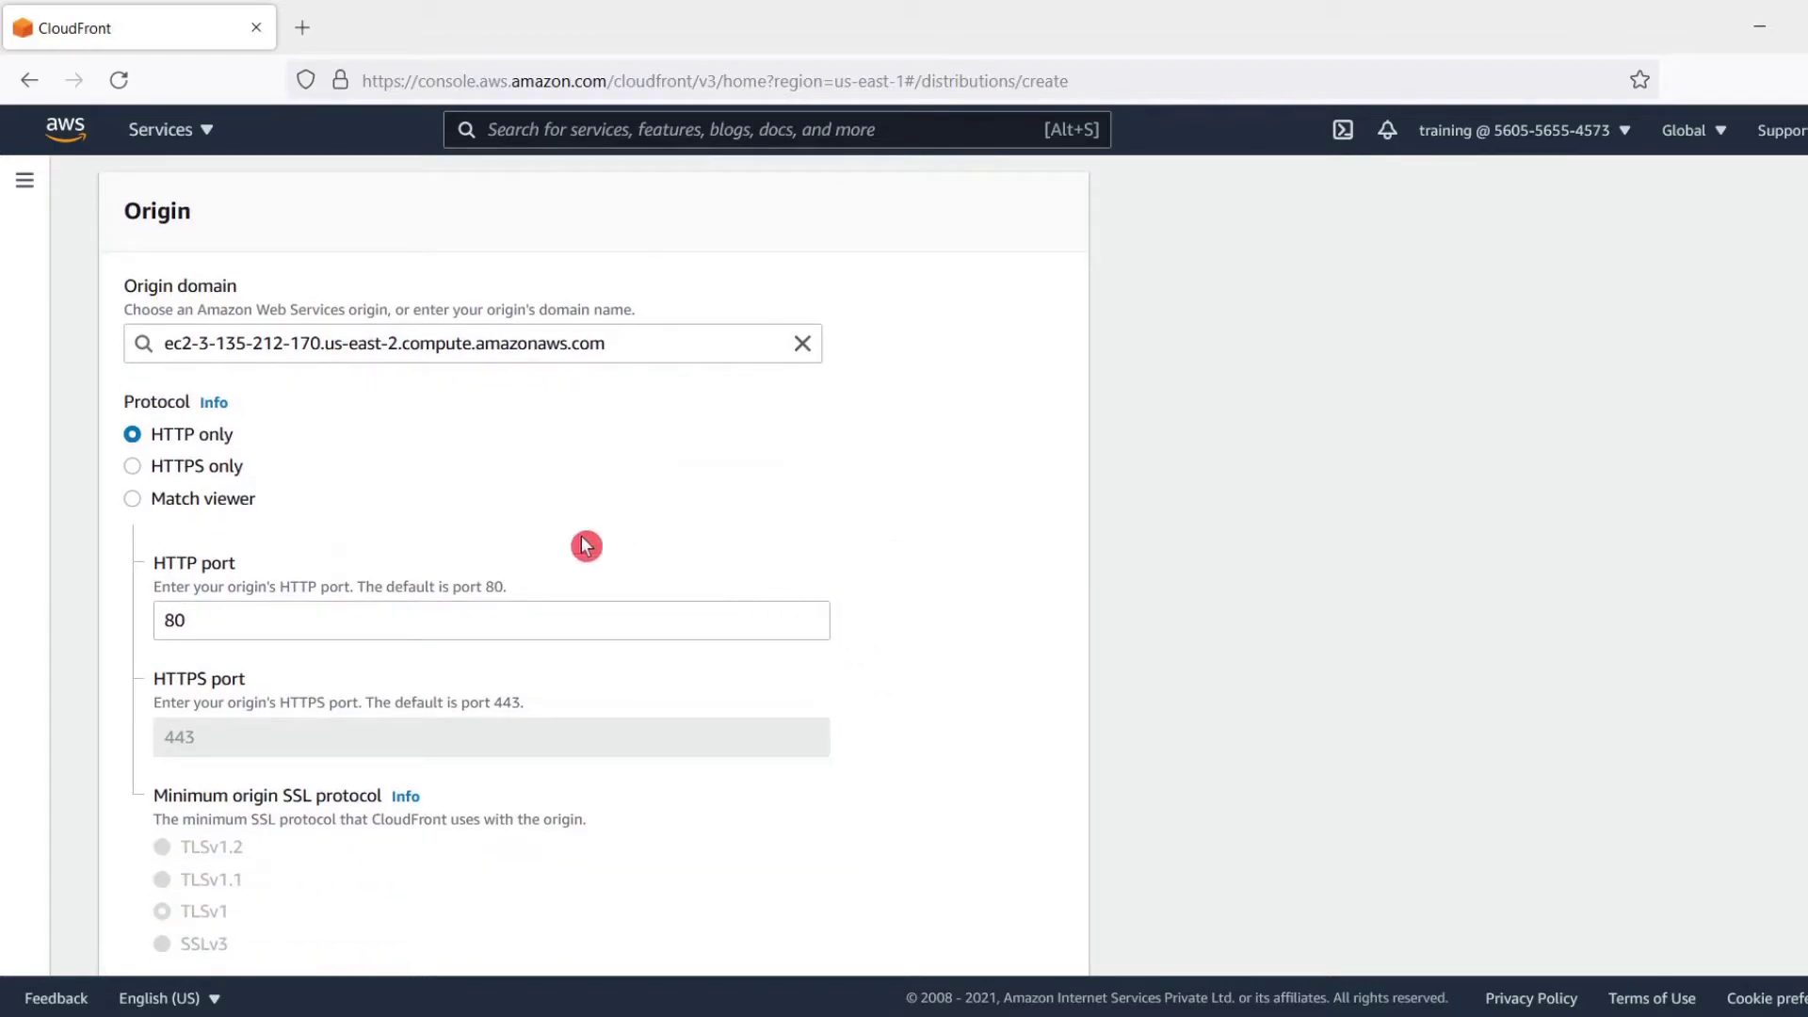
Set the origin protocol to HTTPS only, keeping HTTPS port 443 and TLSv1 as the minimum origin SSL protocol.
left_click(230, 470)
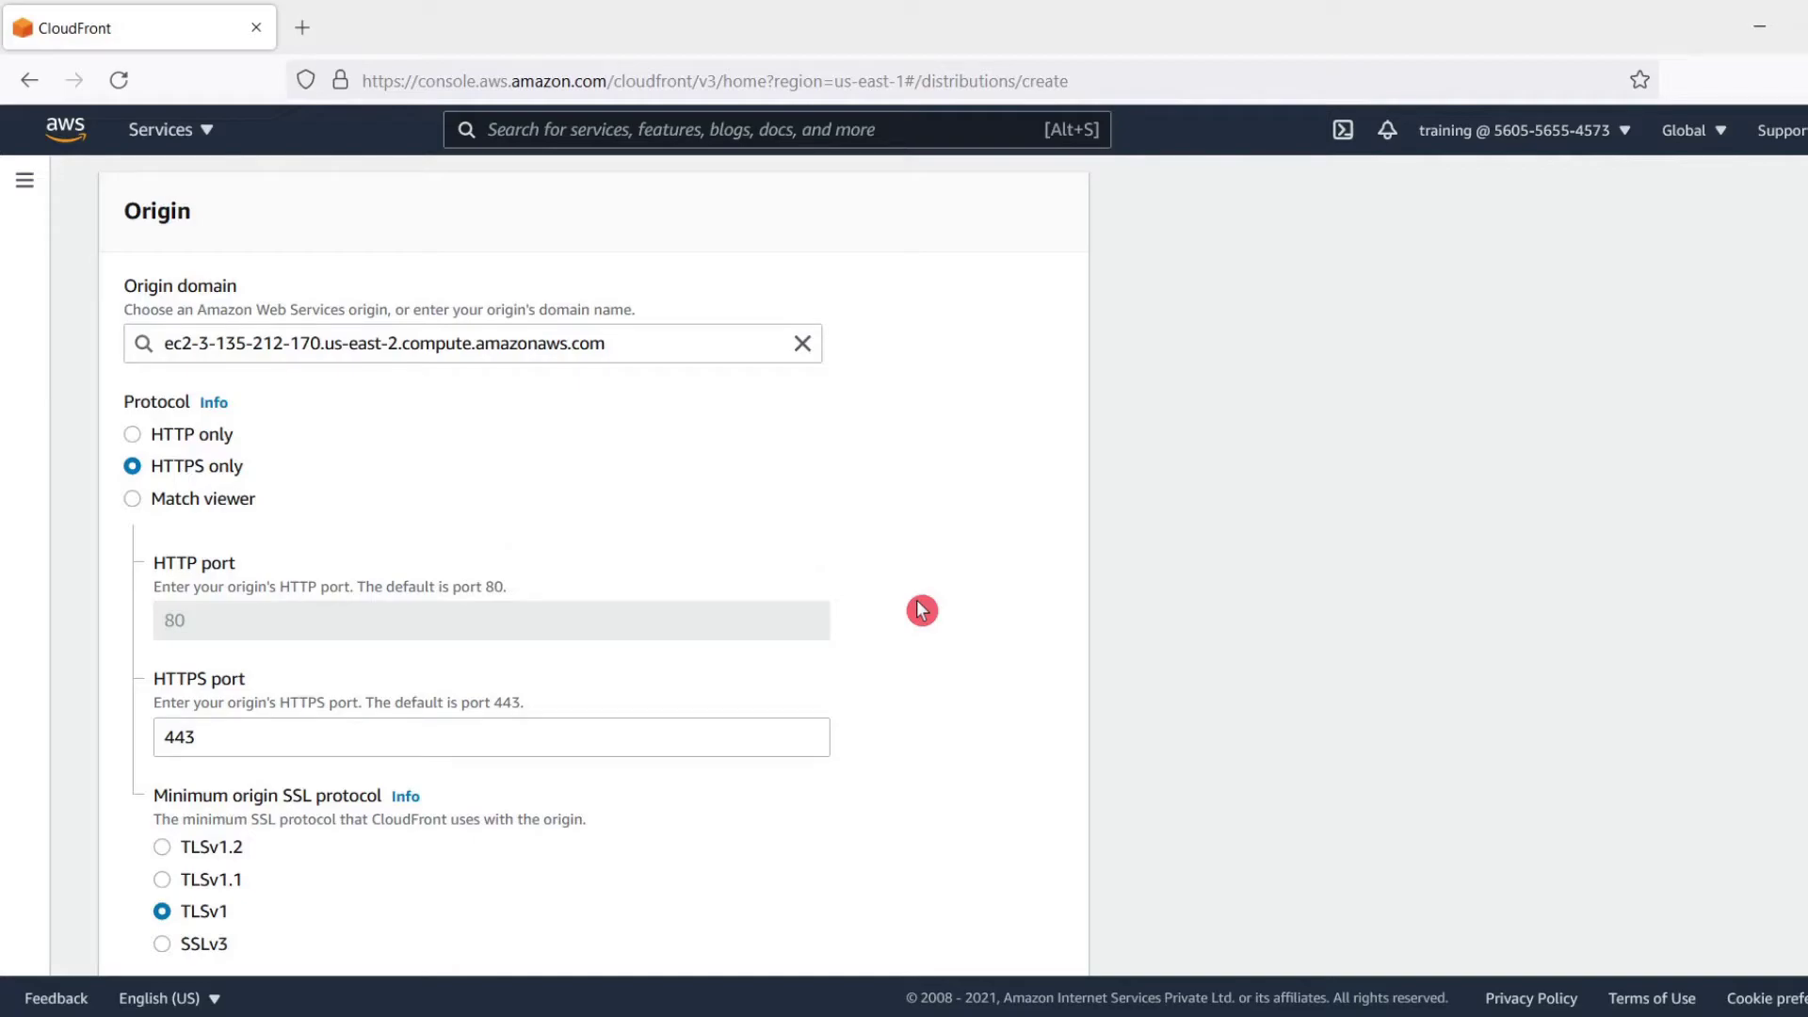
scroll(921, 610, "down", 3)
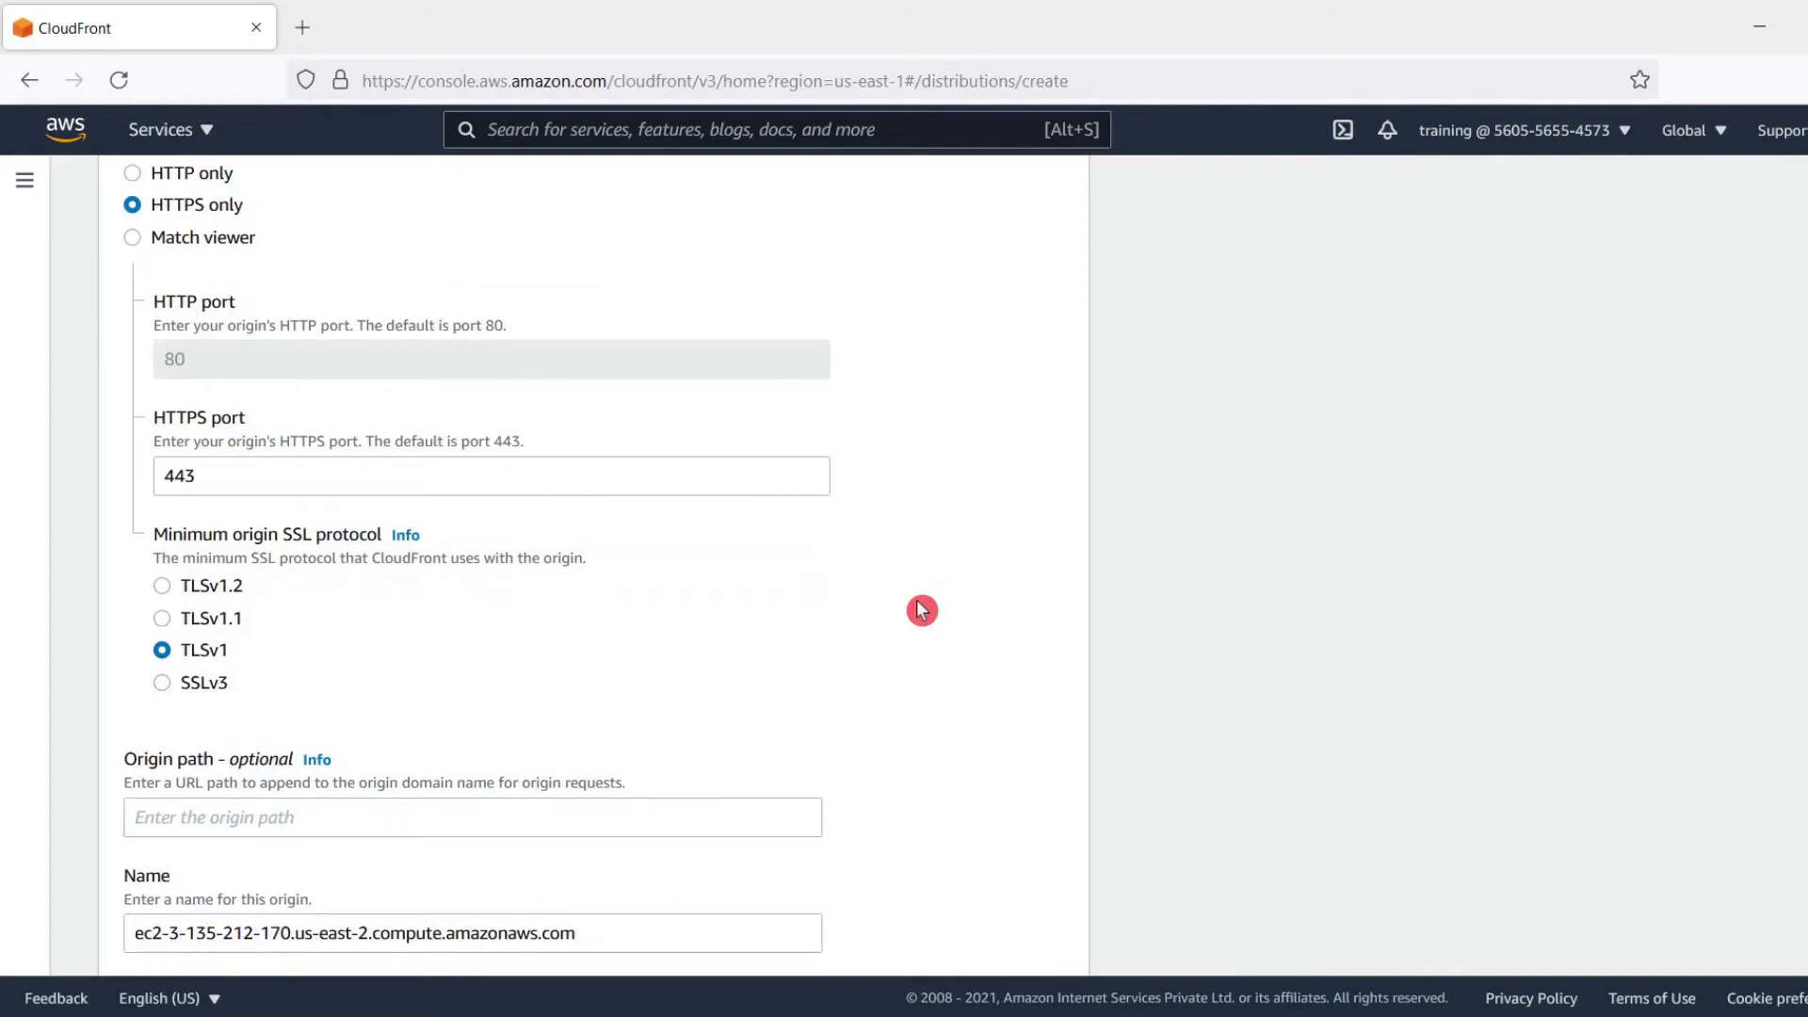
scroll(921, 611, "down", 2)
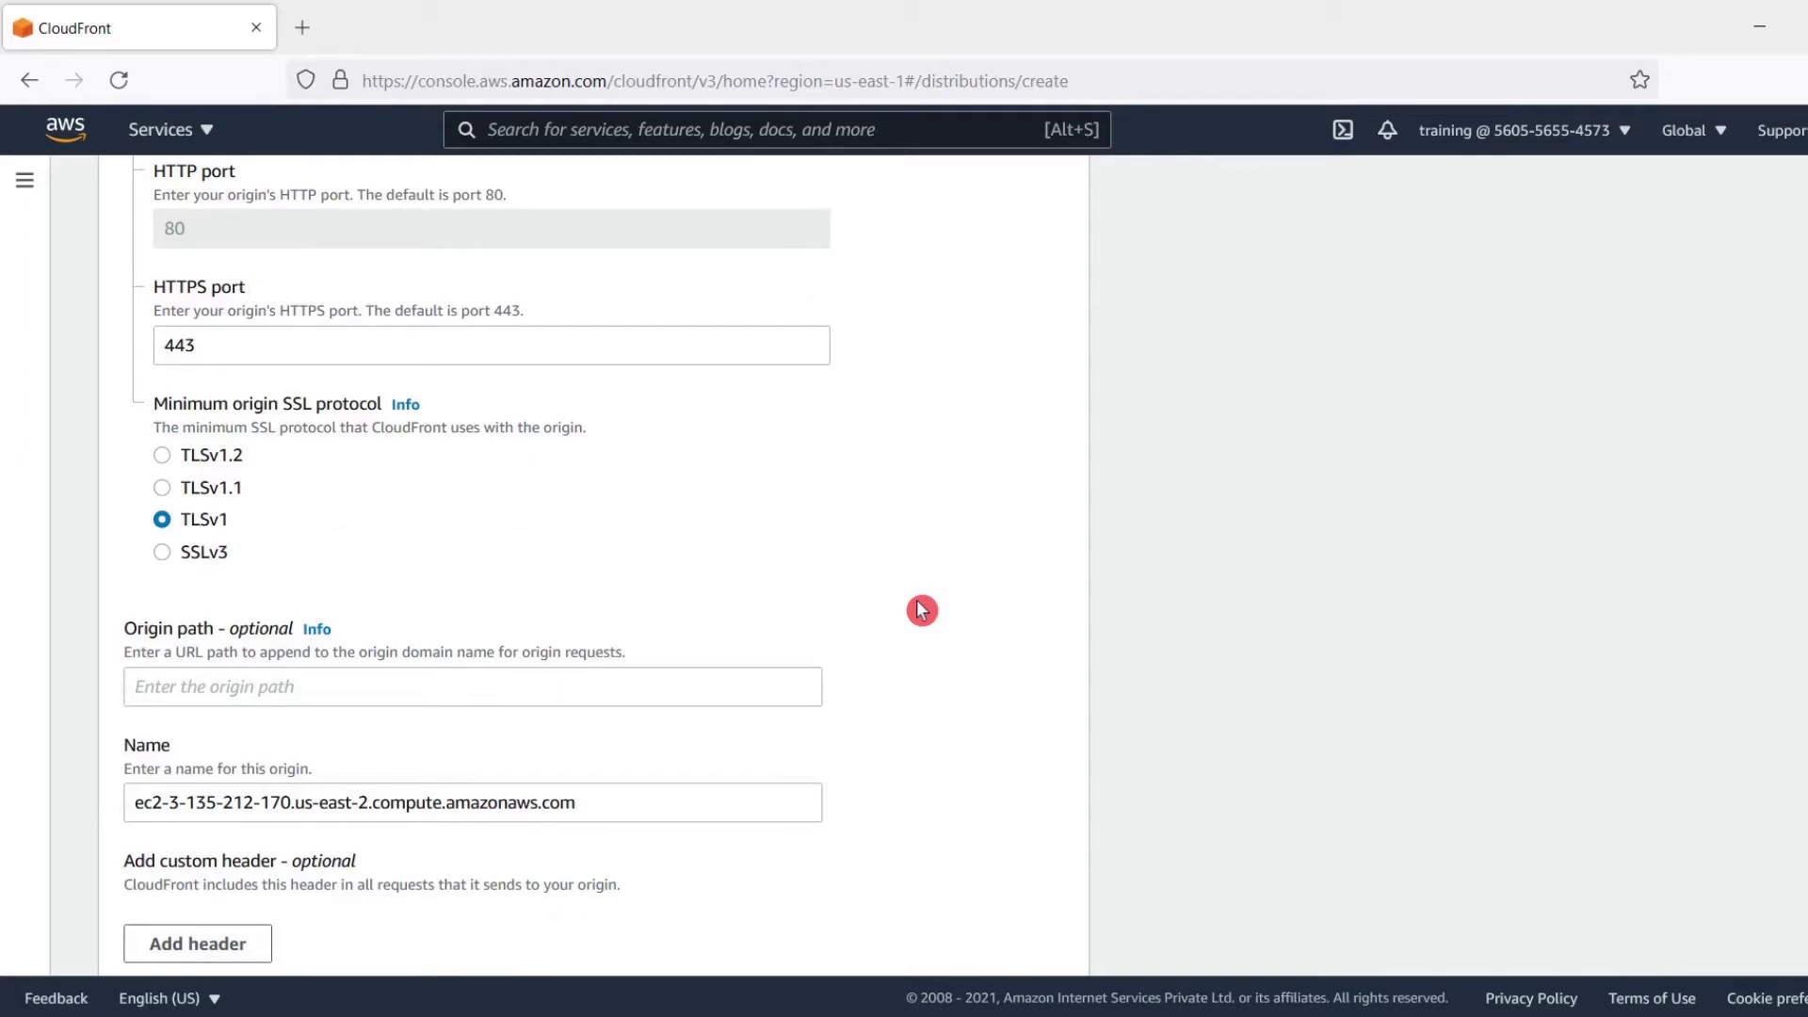
scroll(922, 610, "down", 2)
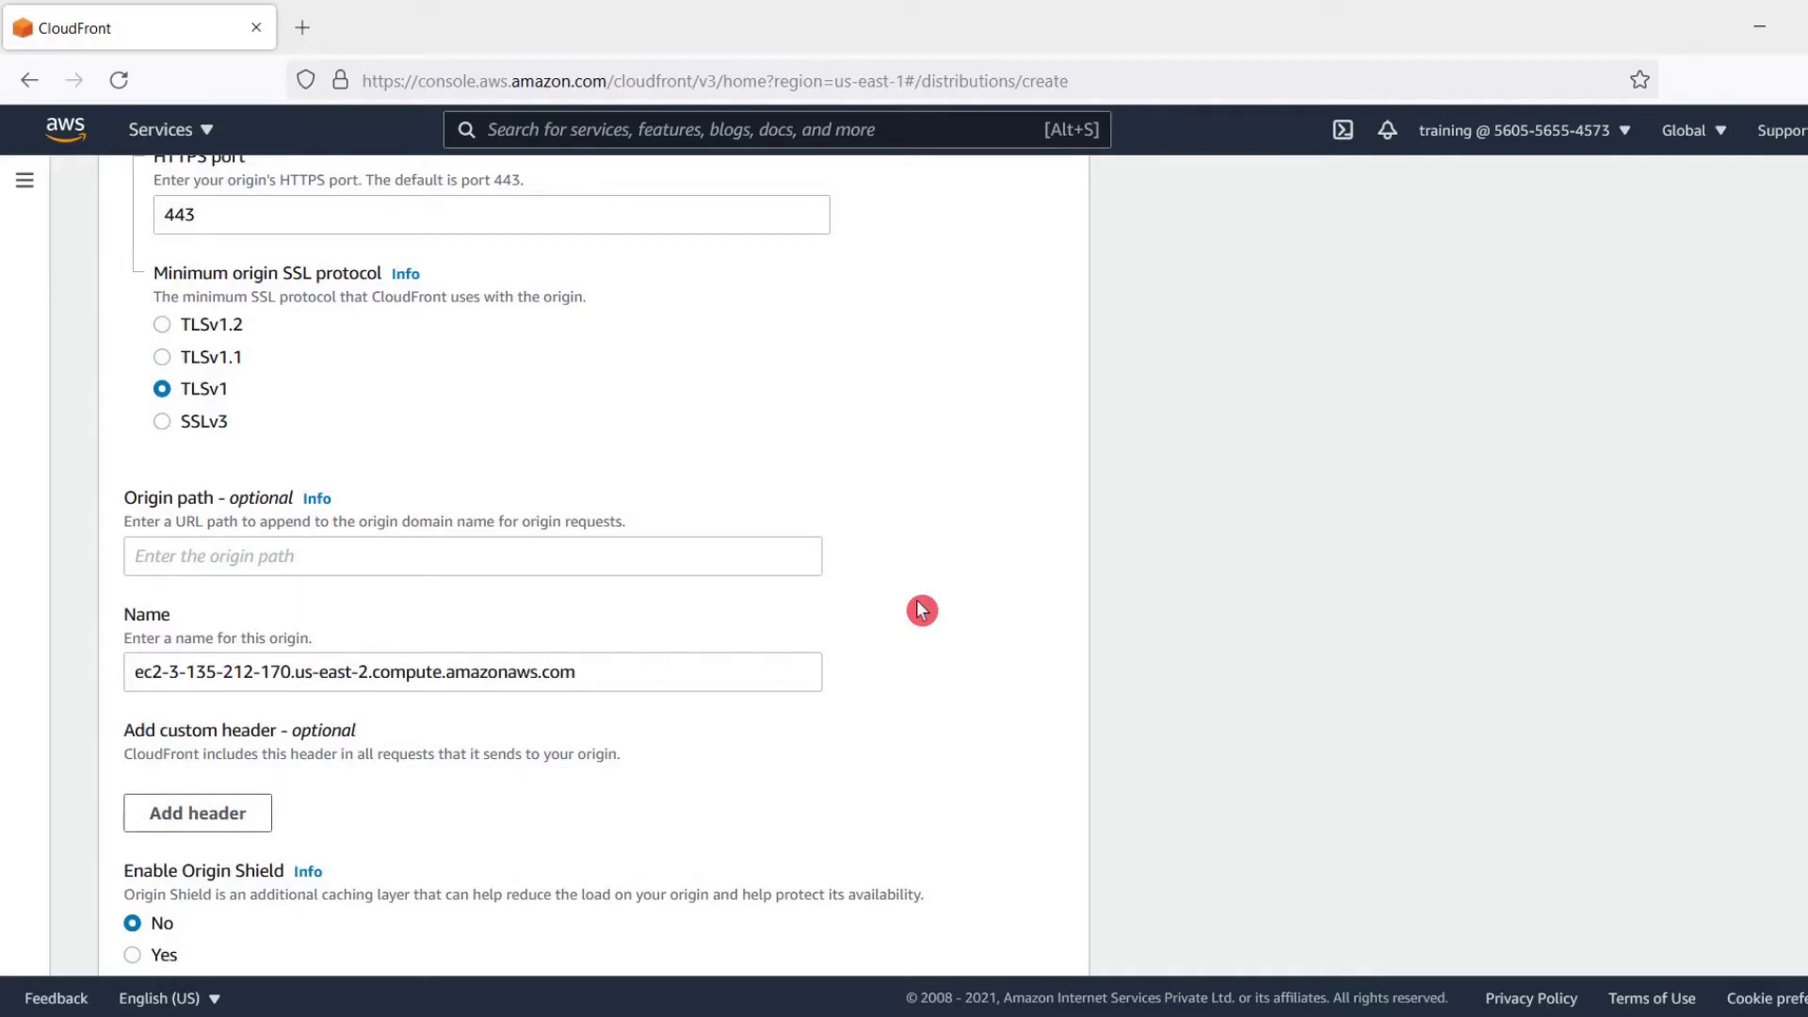
Examine the origin's optional custom header setting and the Origin Shield option.
scroll(178, 465, "down", 3)
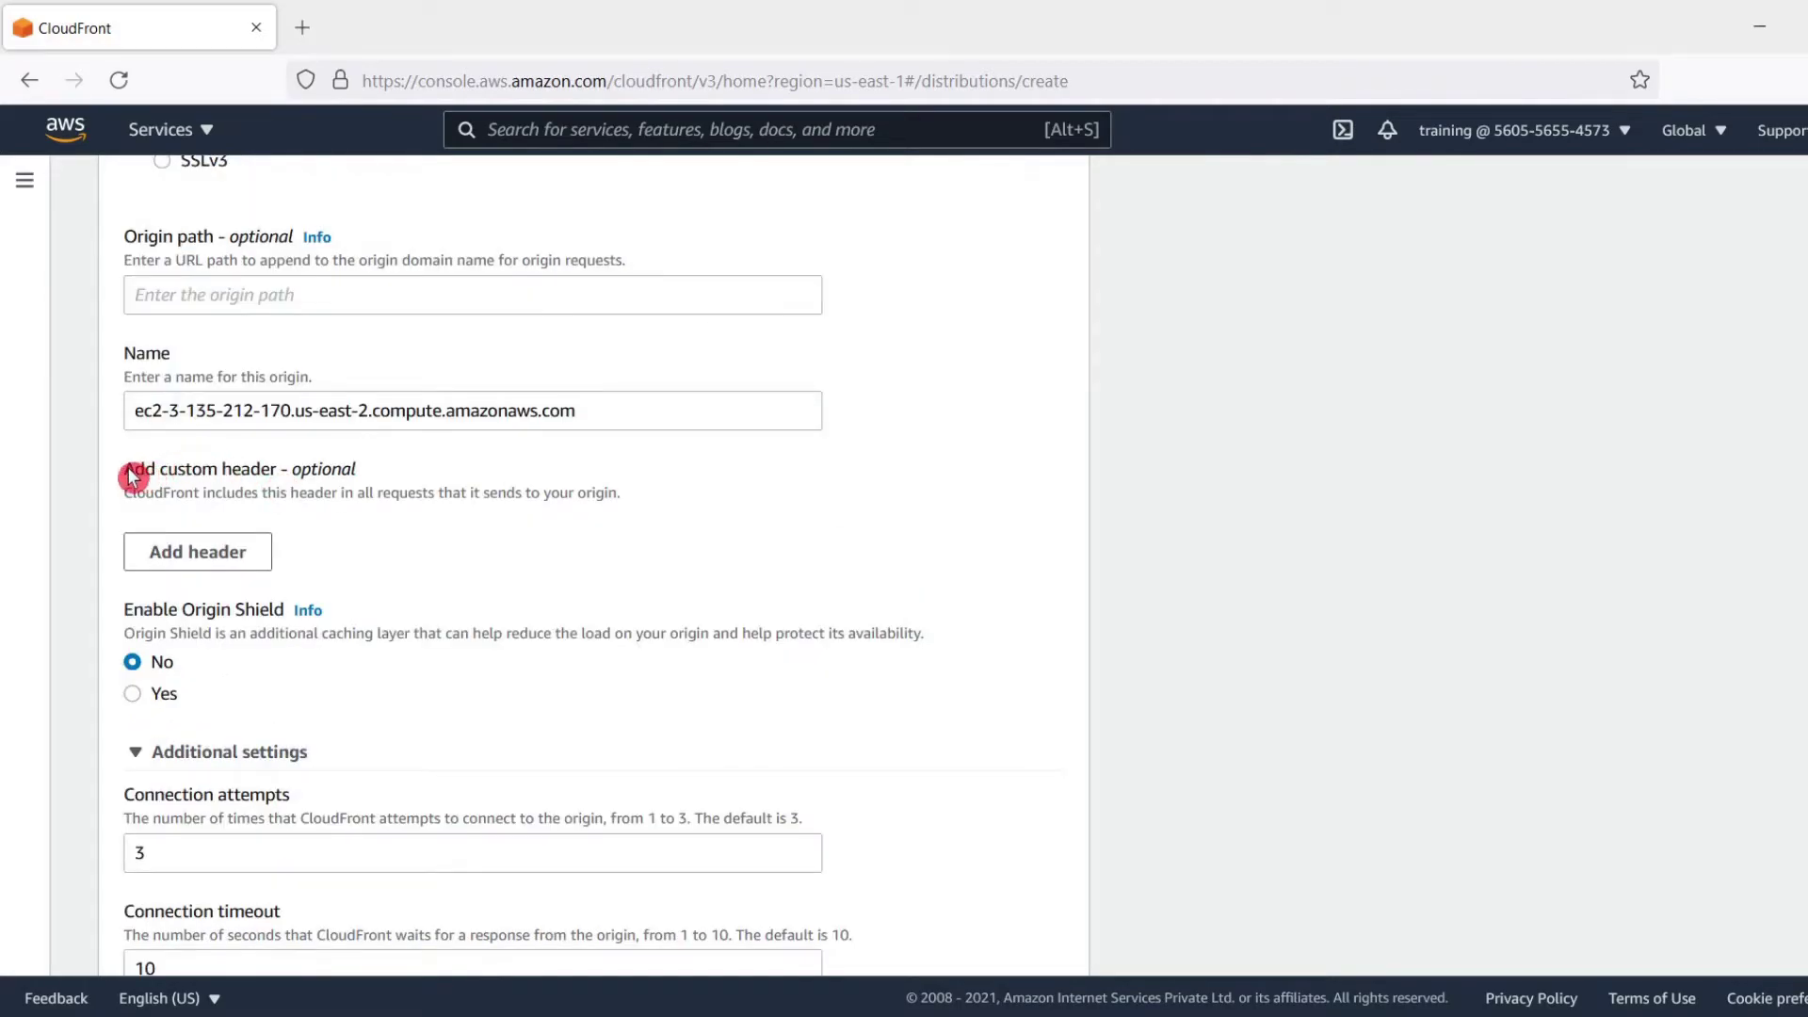
left_click_drag(129, 477, 367, 472)
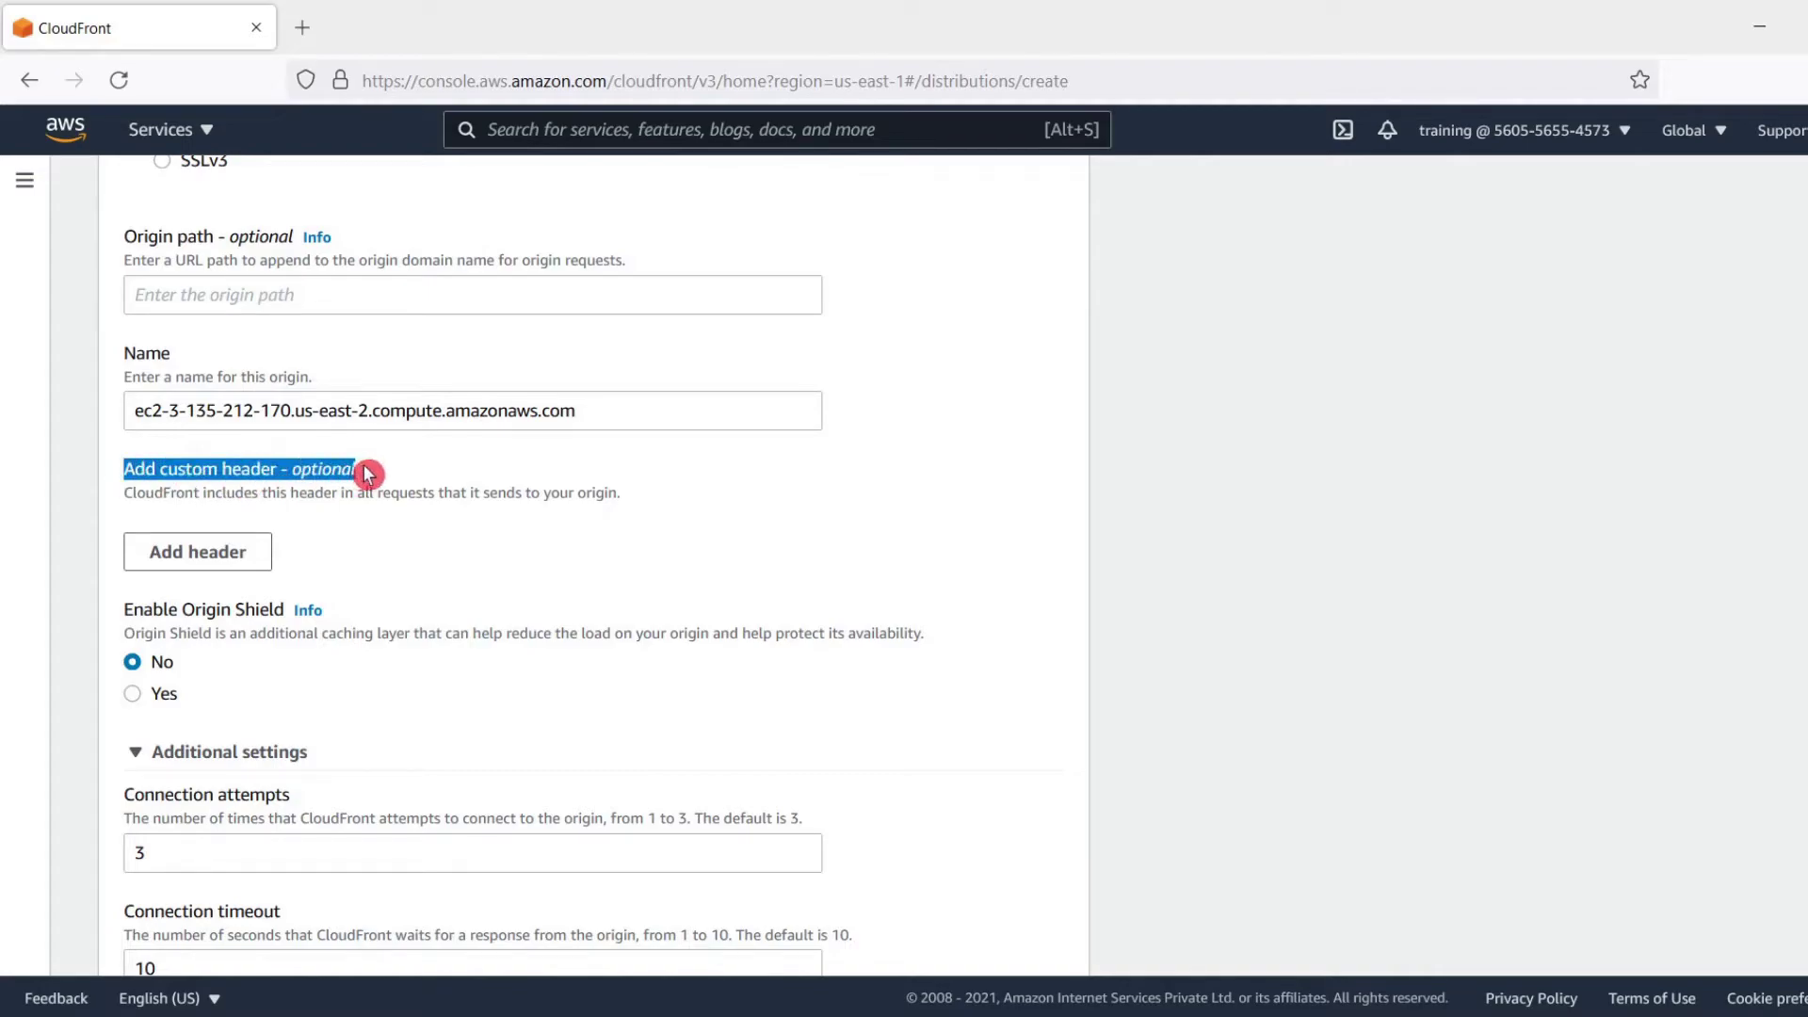
left_click(381, 546)
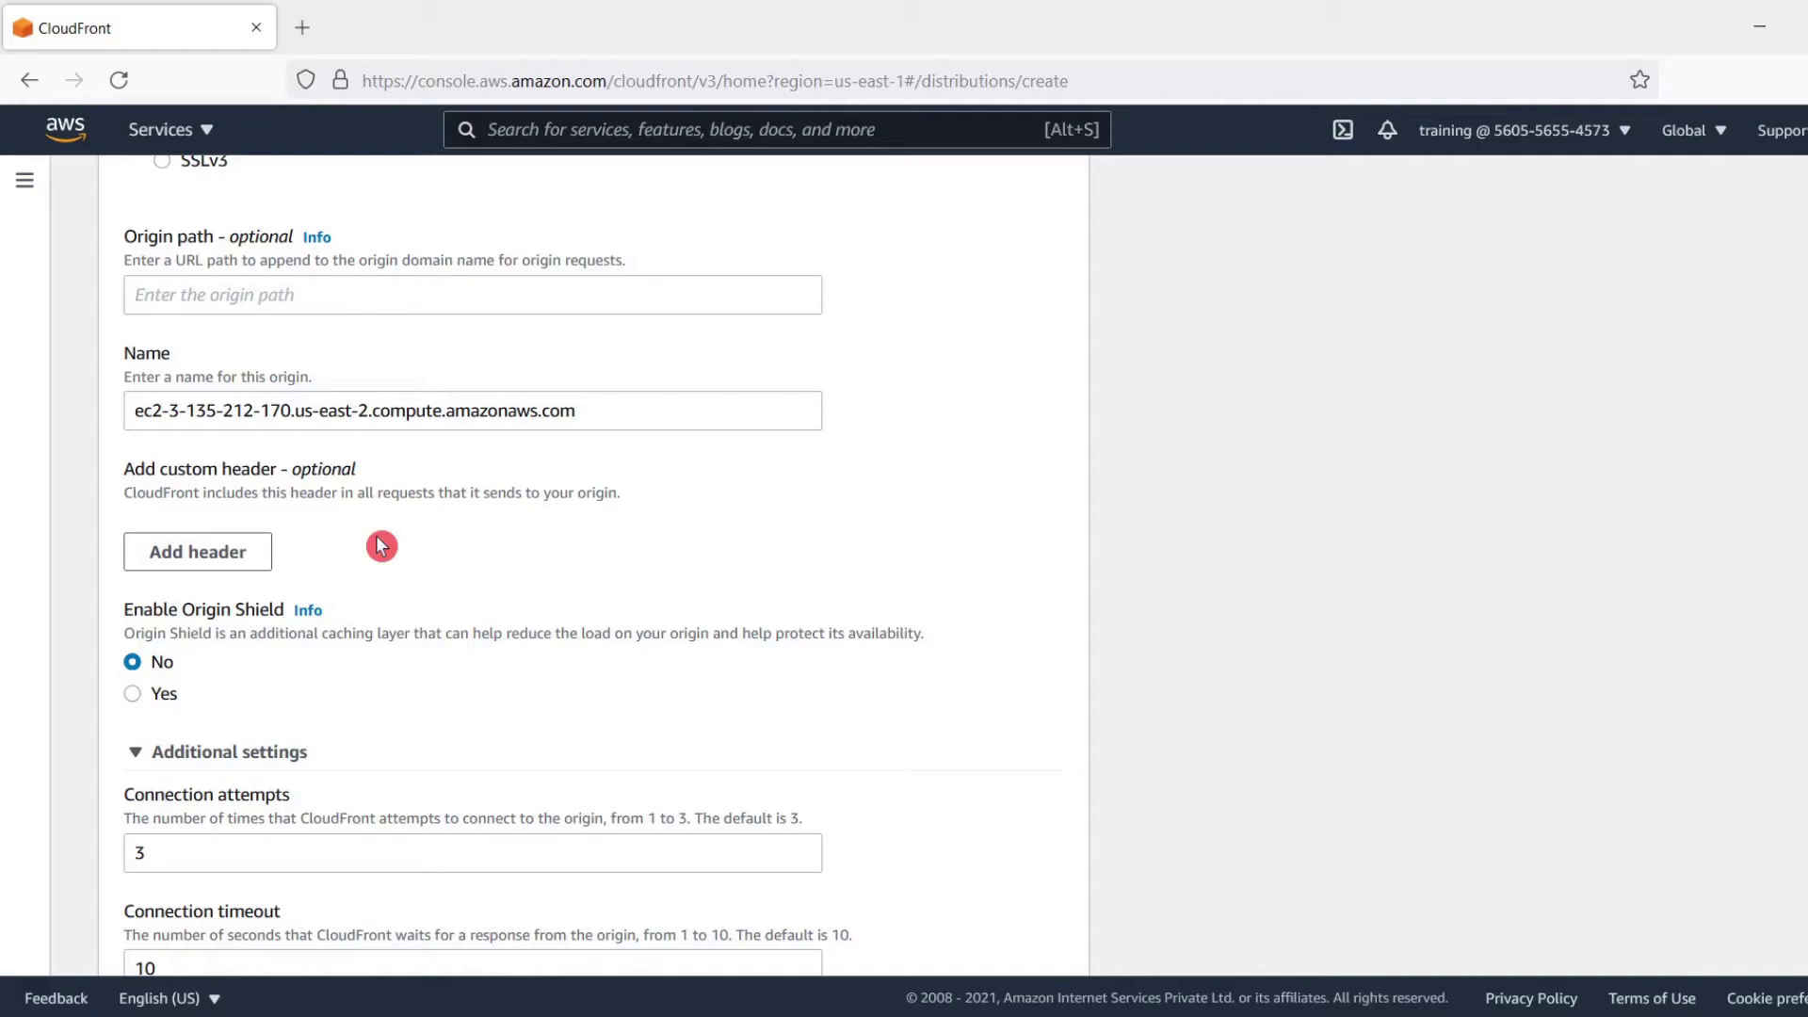
scroll(380, 565, "down", 3)
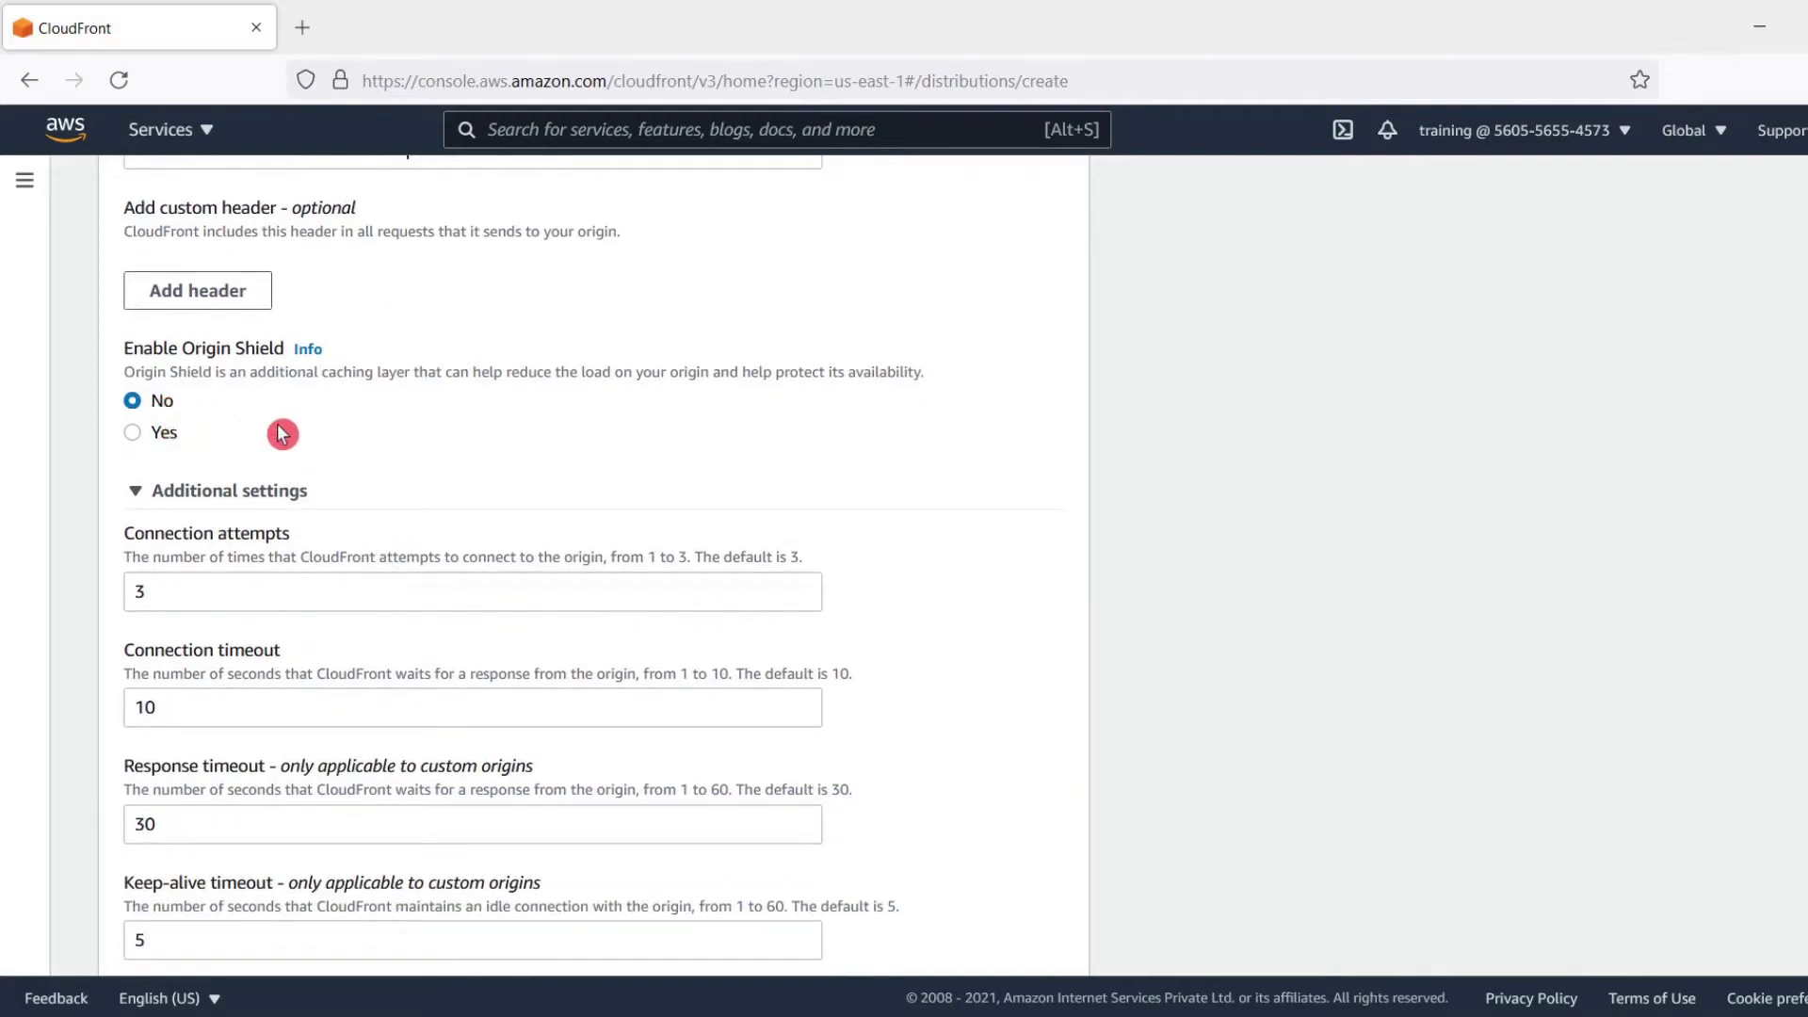
left_click_drag(125, 349, 286, 358)
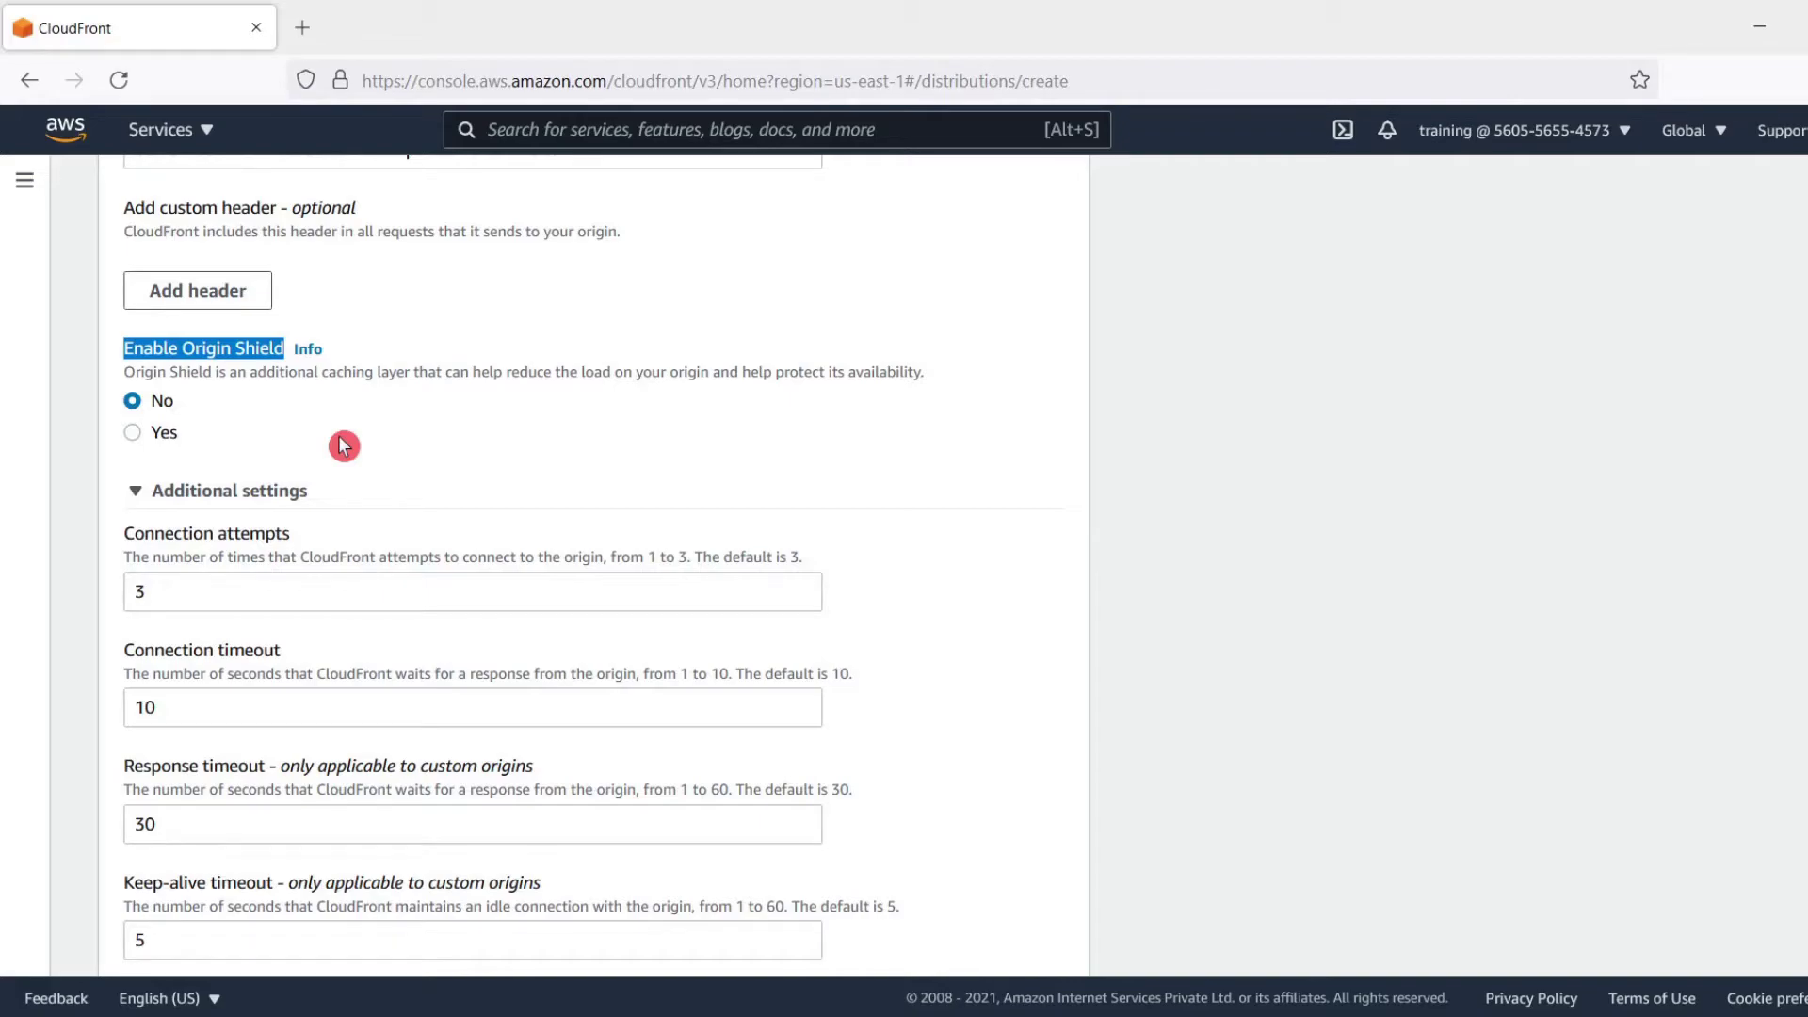
left_click(339, 441)
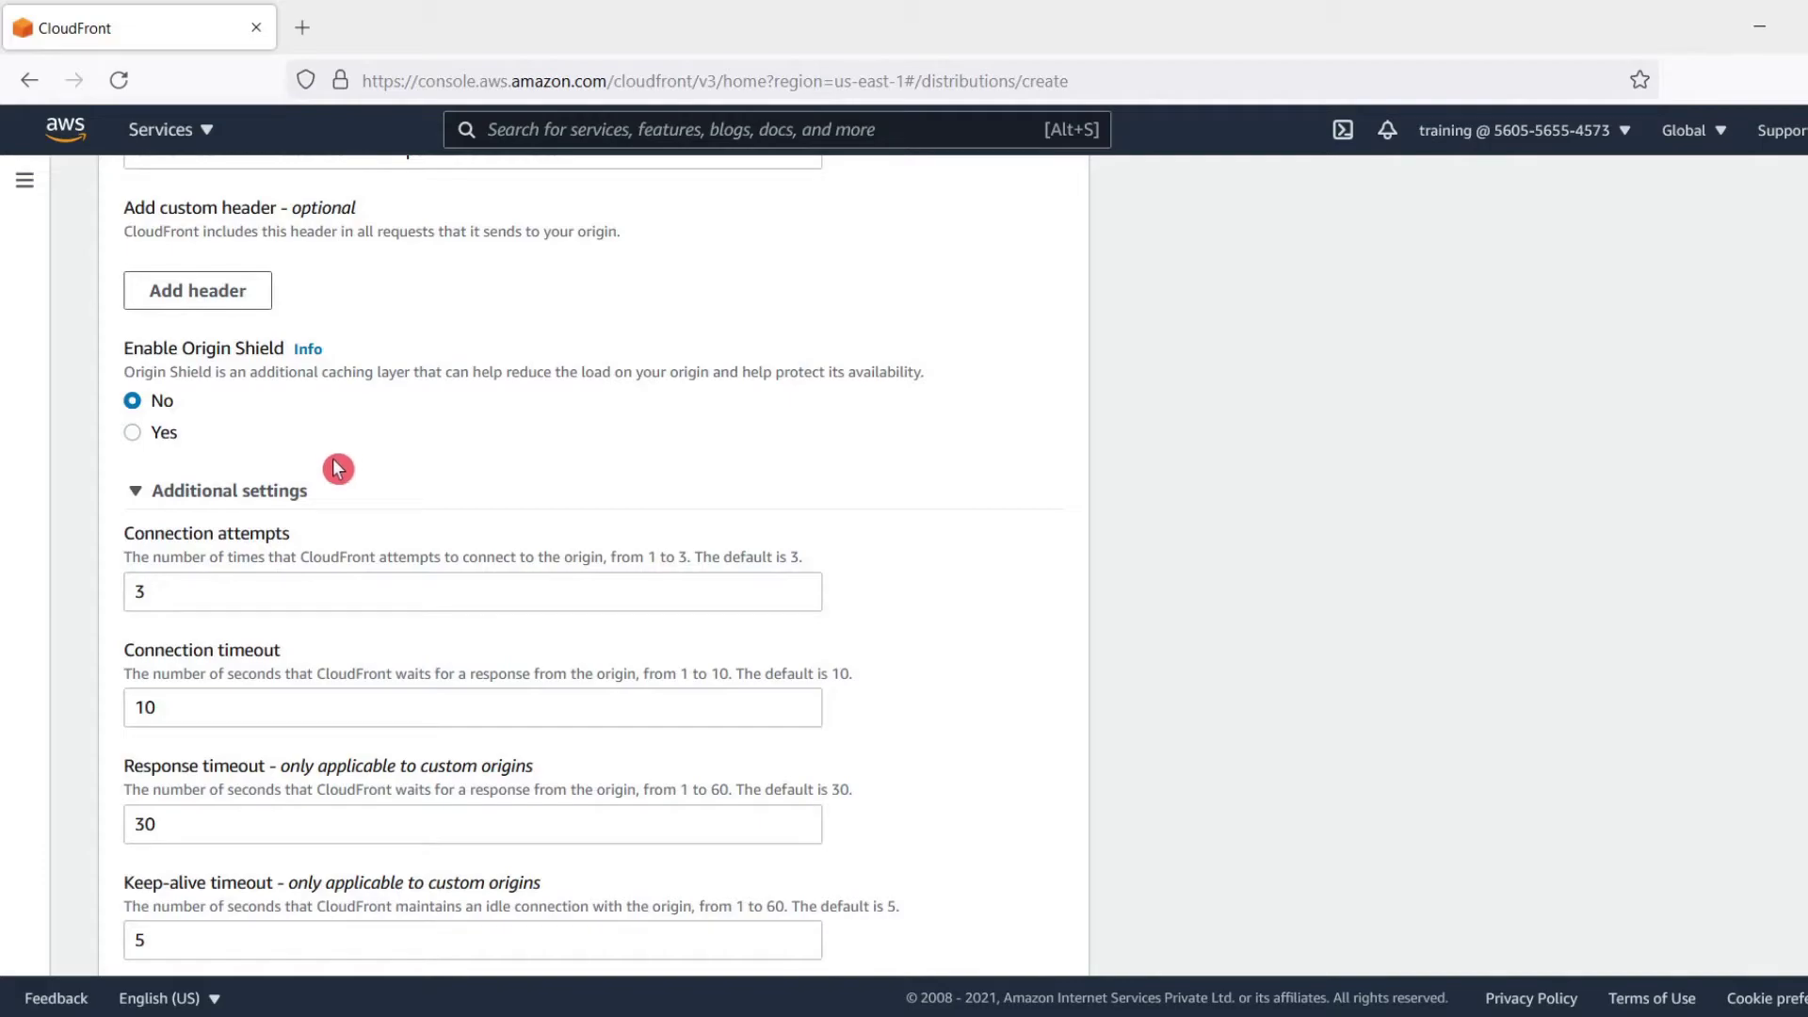
Set the origin's keep-alive timeout to 60 seconds, keeping the other connection settings at their defaults.
scroll(323, 489, "down", 3)
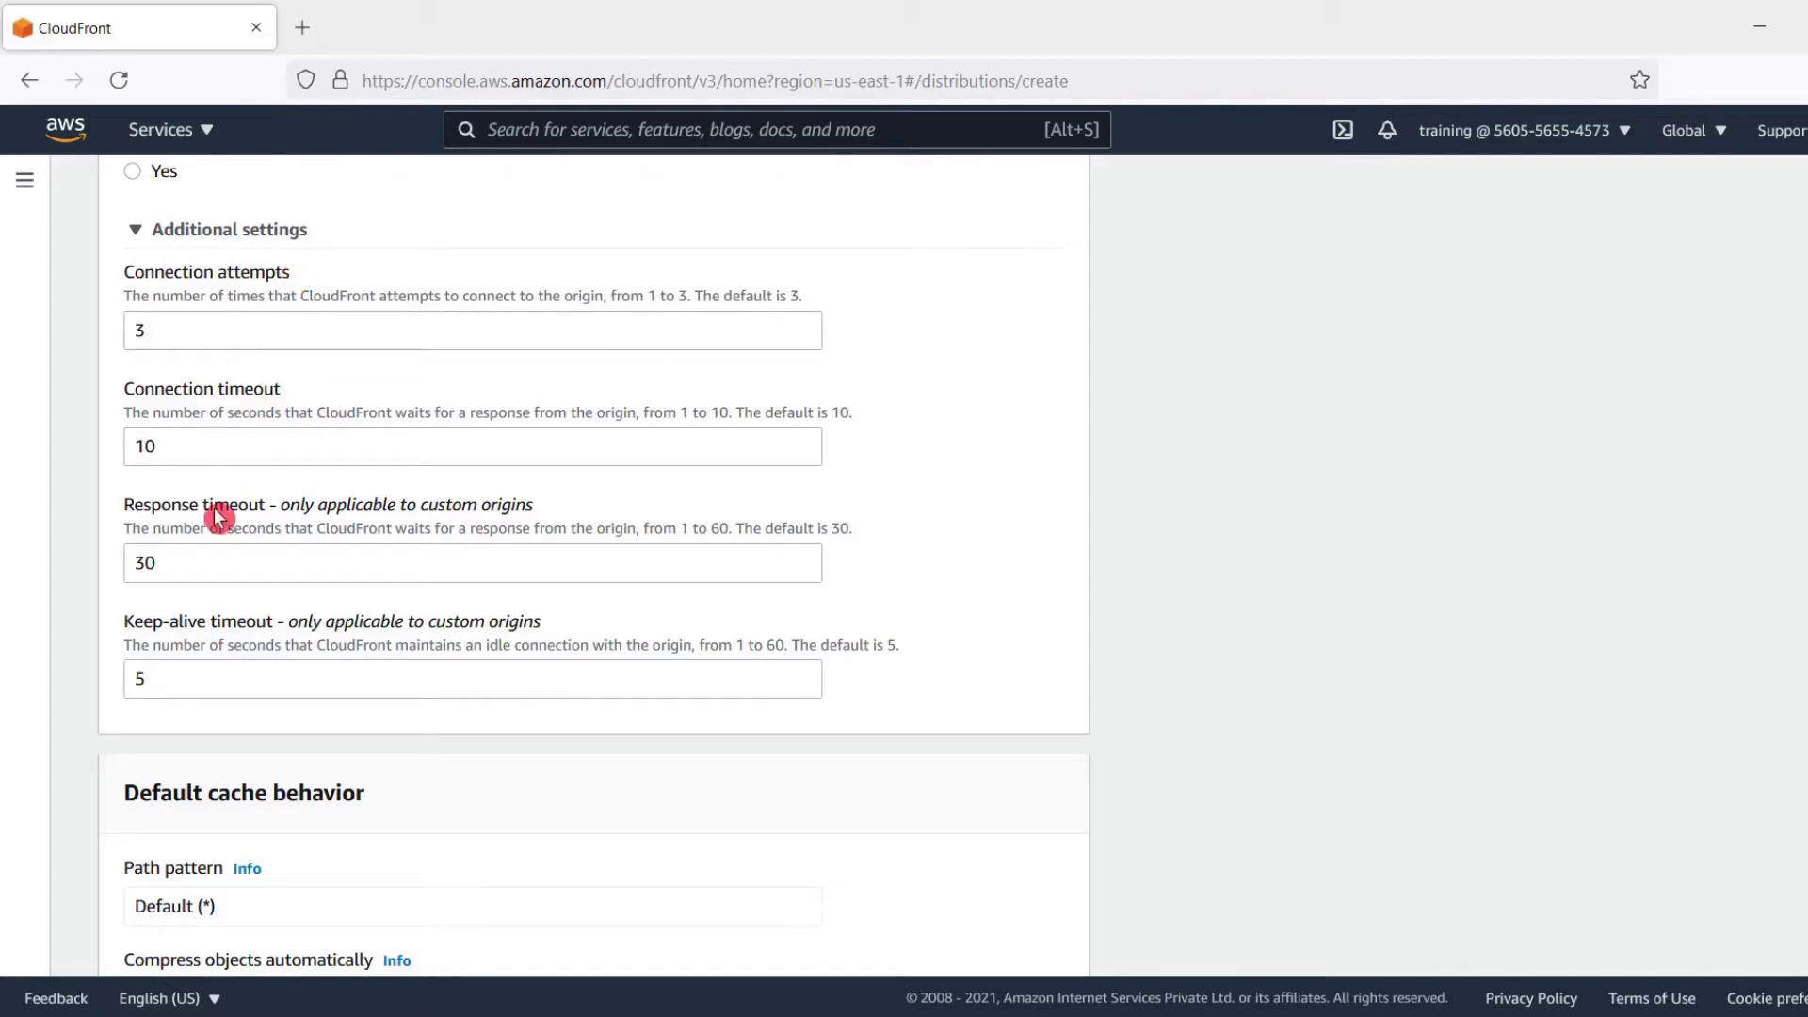
left_click(186, 678)
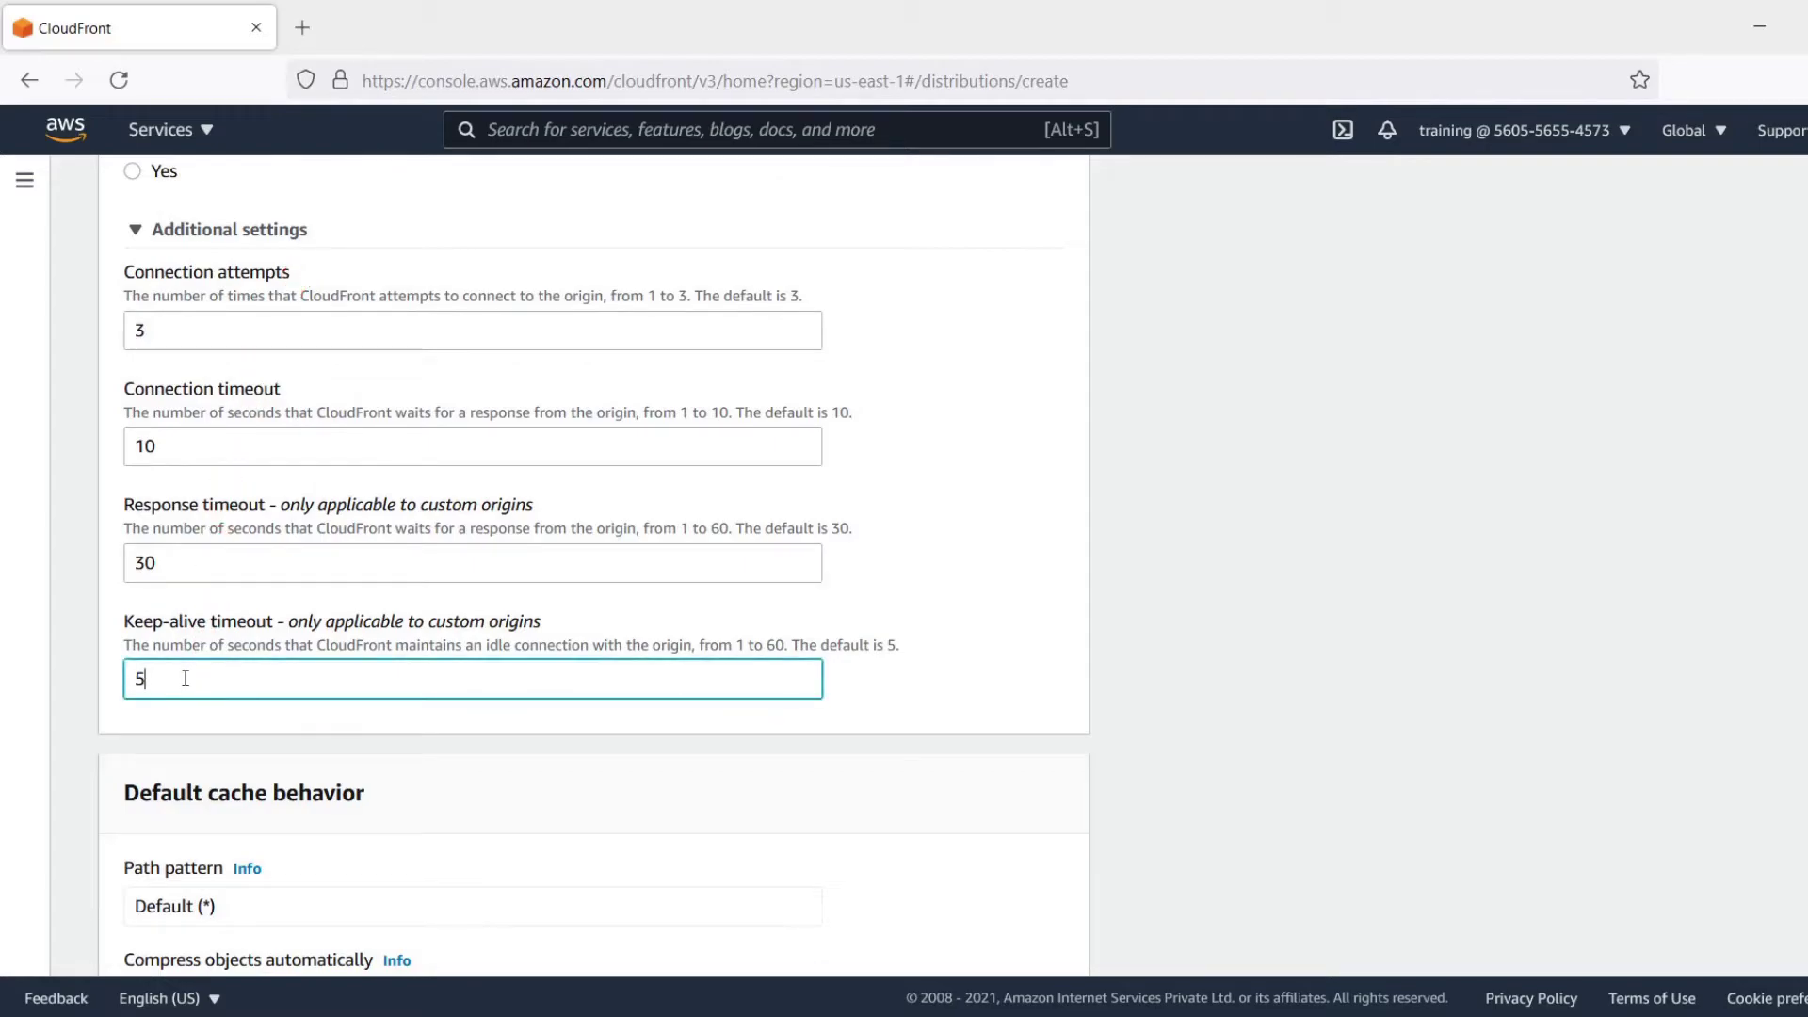
key("BackSpace")
type("60")
left_click(209, 740)
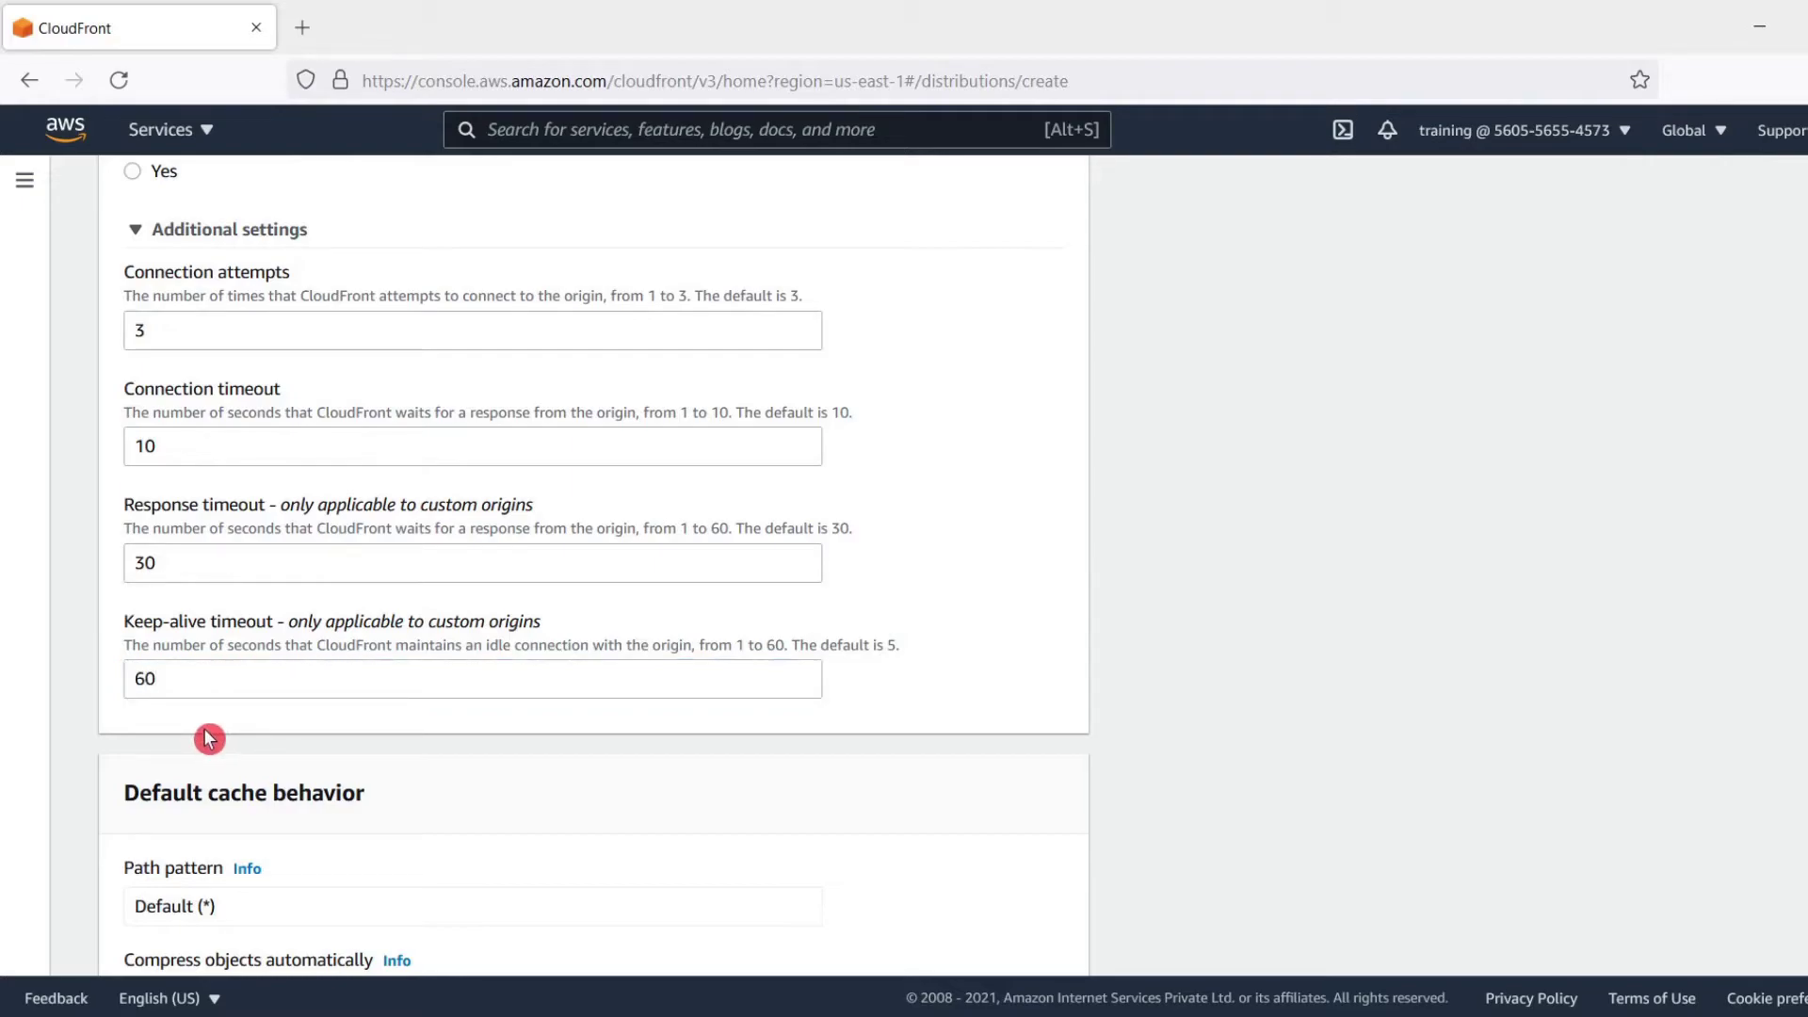
left_click_drag(126, 629, 278, 628)
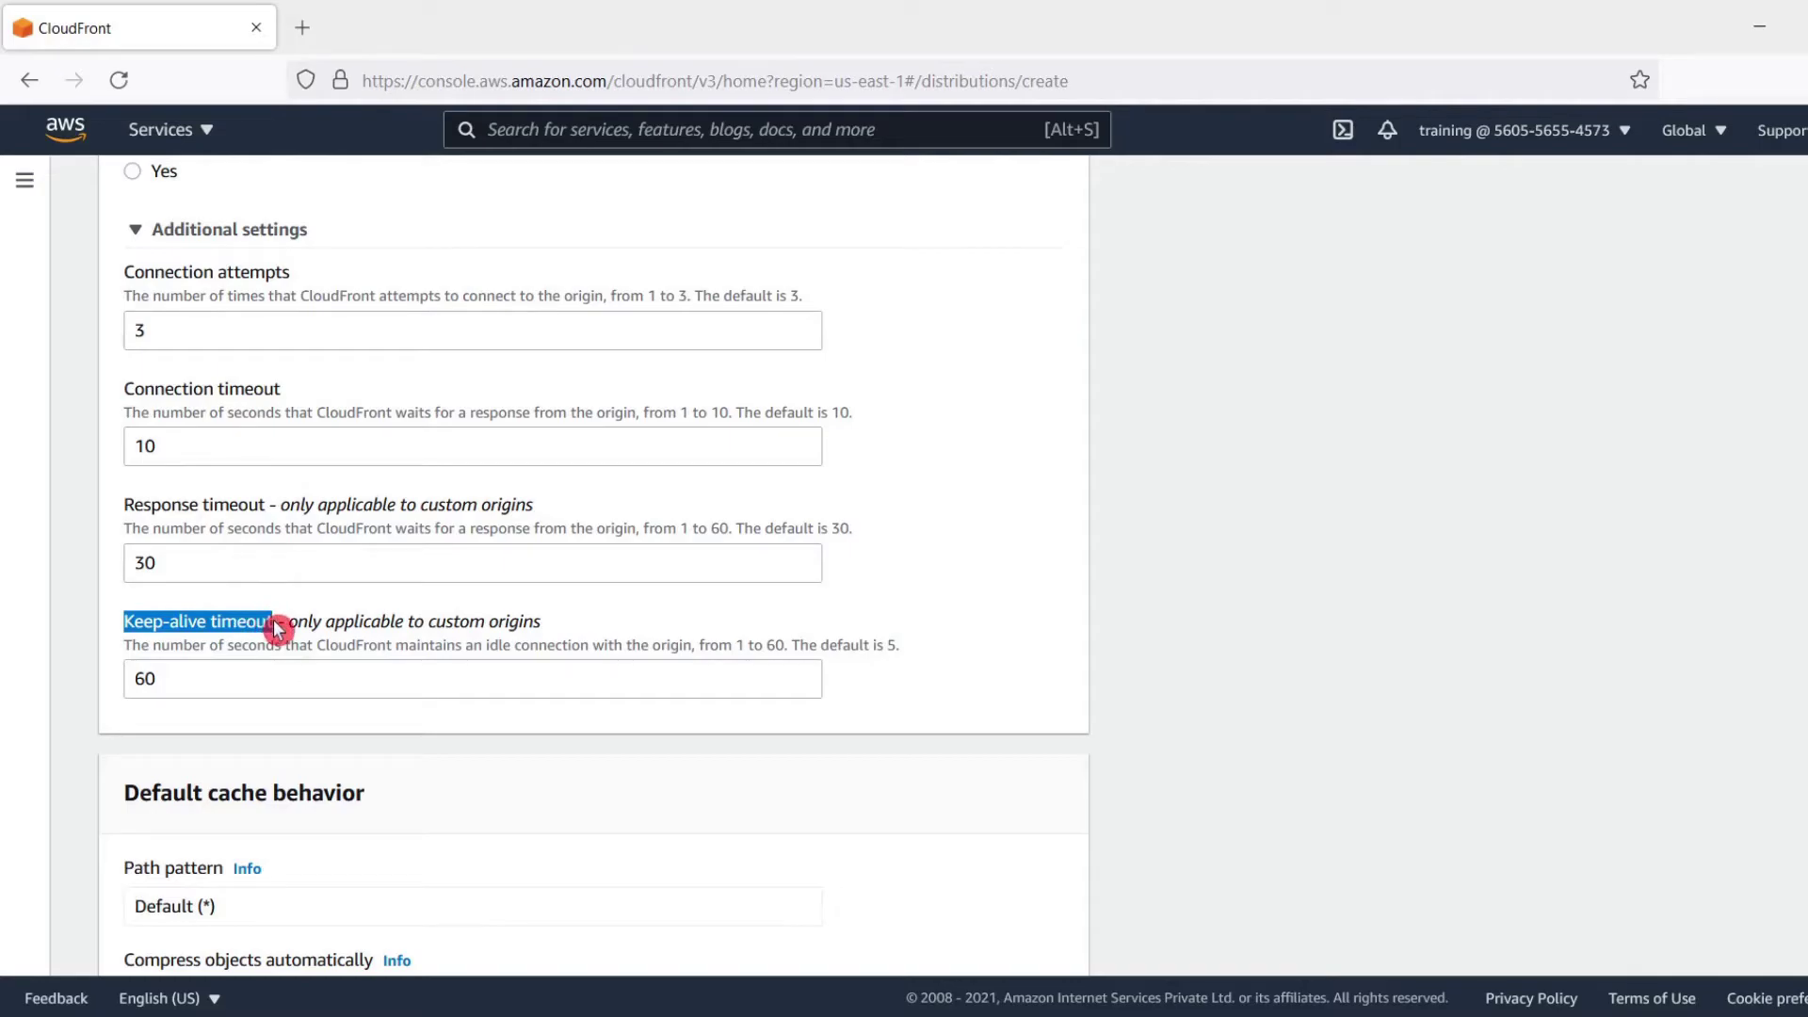
left_click(238, 725)
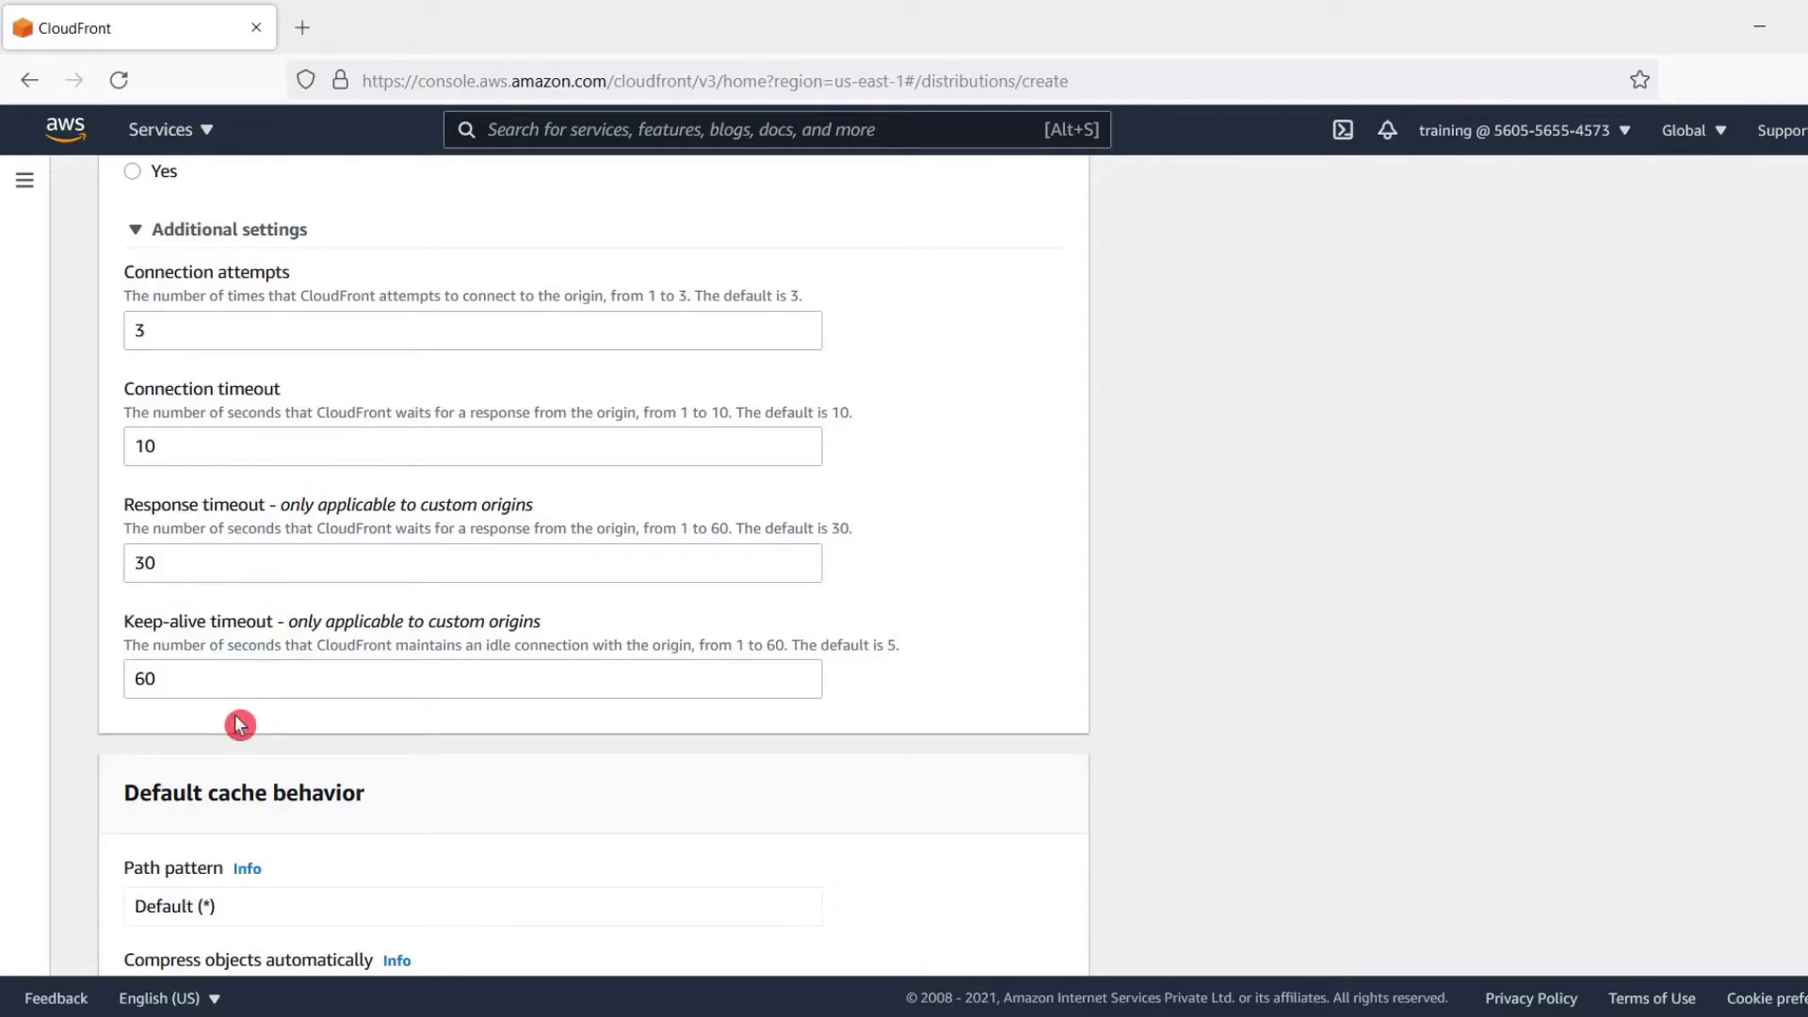
scroll(240, 725, "down", 5)
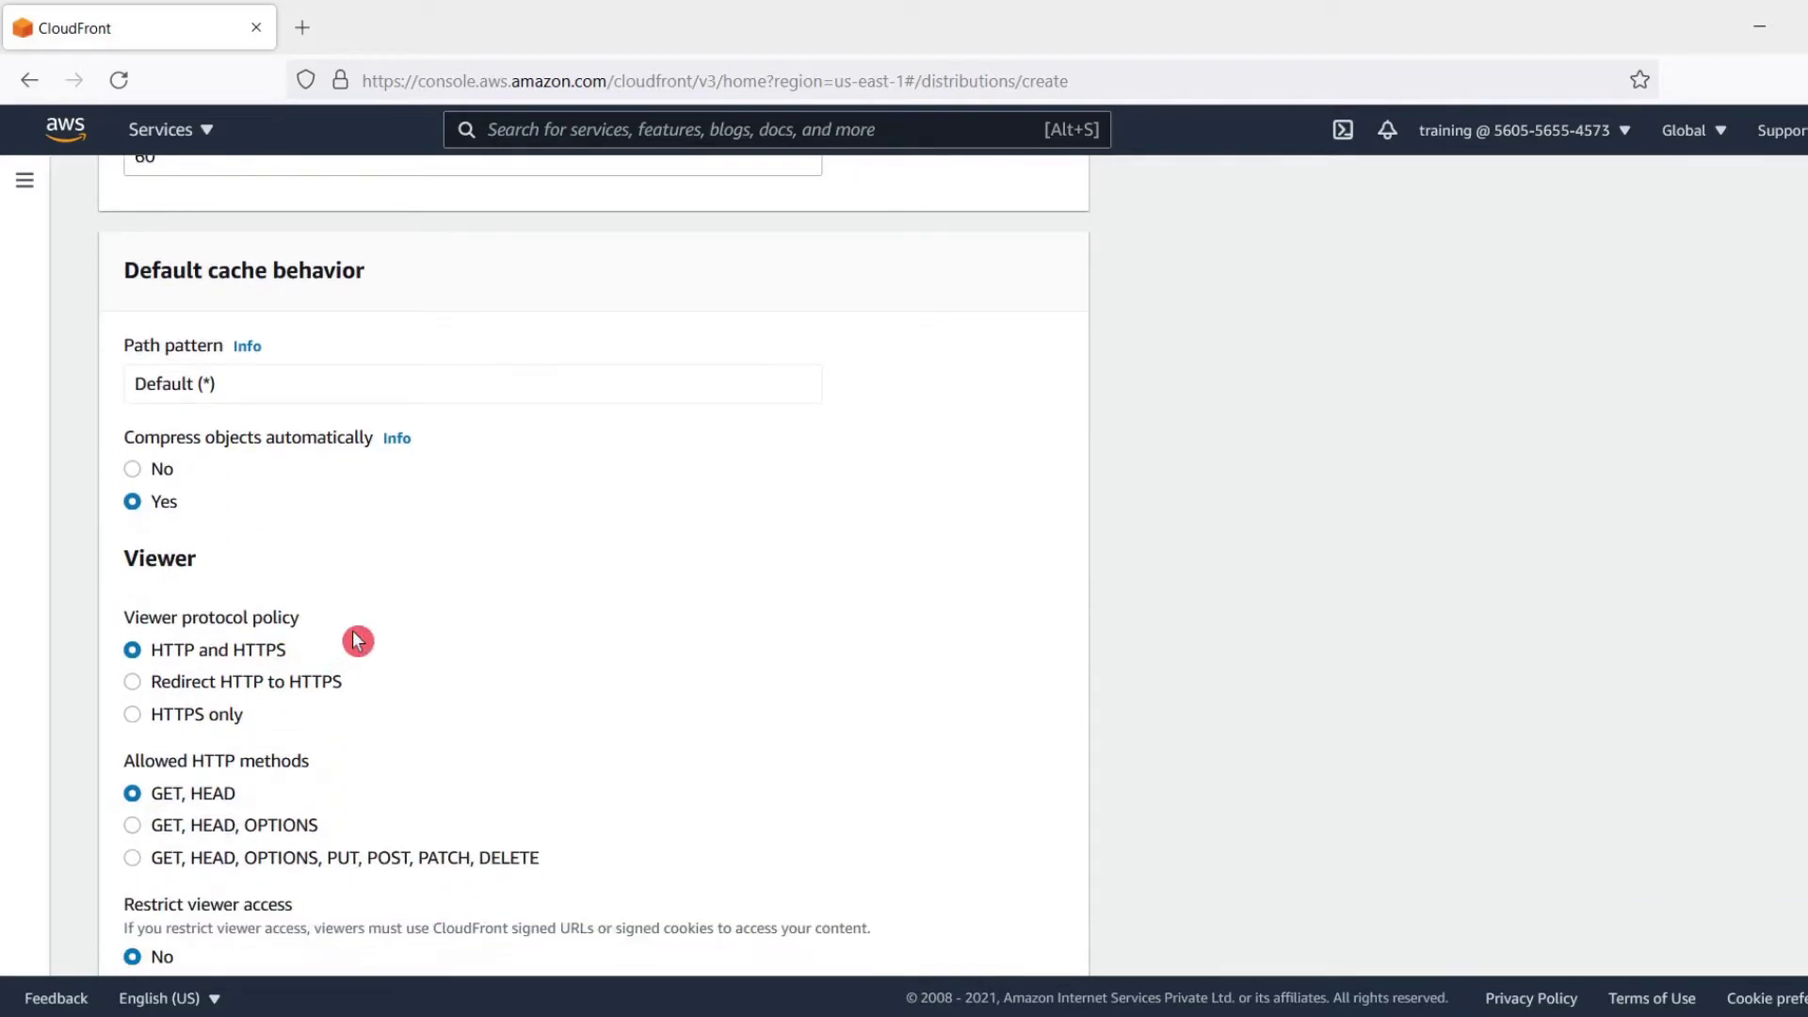
Set the default cache behavior's viewer protocol policy to Redirect HTTP to HTTPS, keeping automatic object compression on.
scroll(355, 641, "down", 1)
scroll(356, 641, "up", 1)
scroll(358, 641, "down", 1)
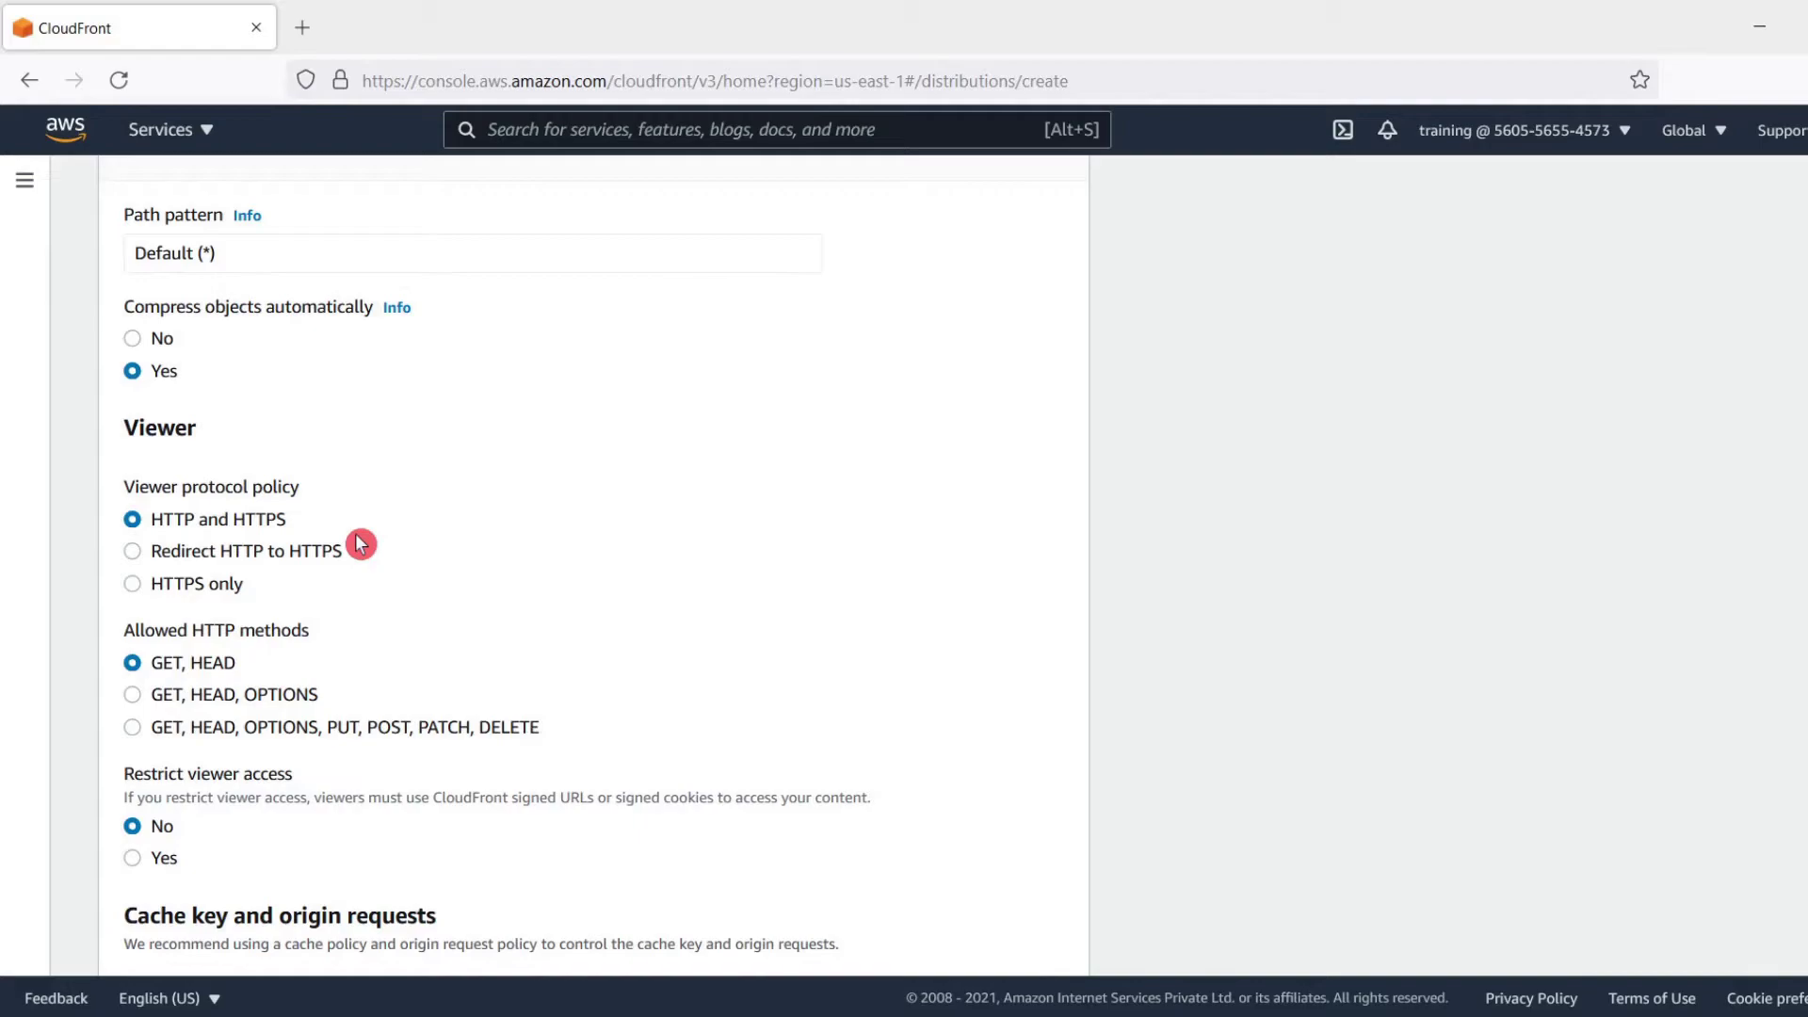
left_click_drag(124, 313, 374, 311)
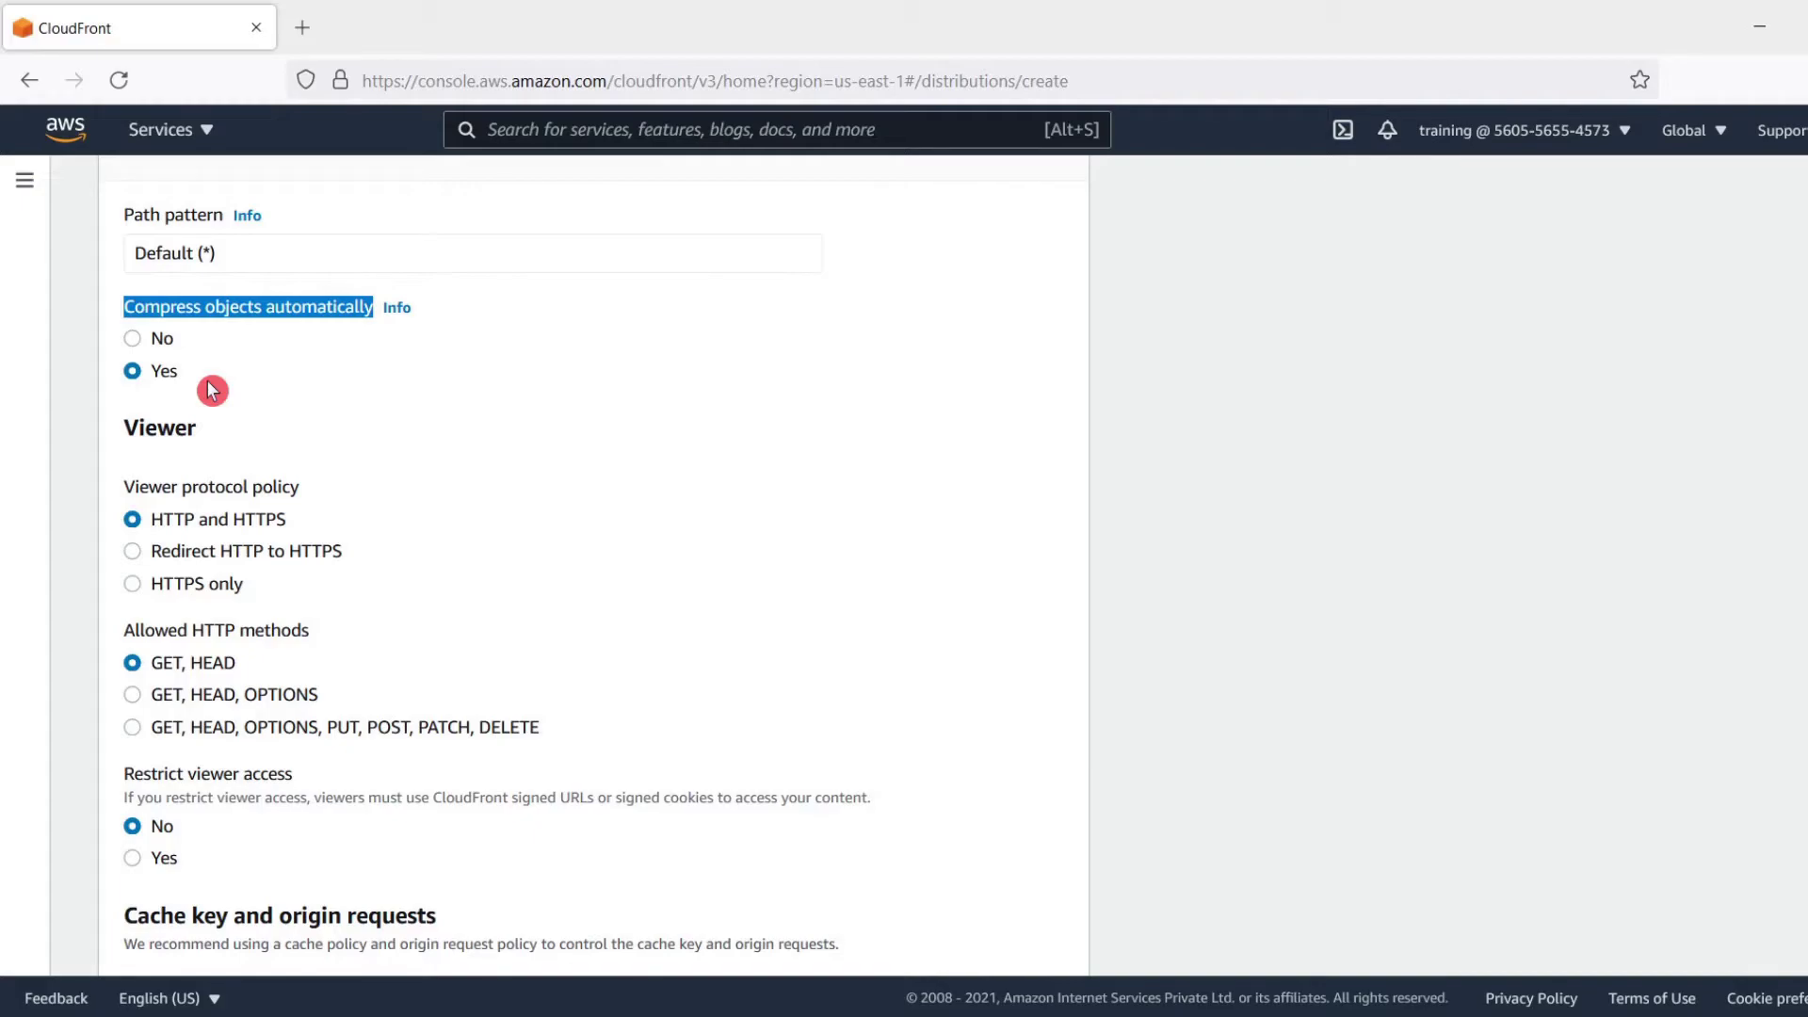
scroll(209, 414, "down", 1)
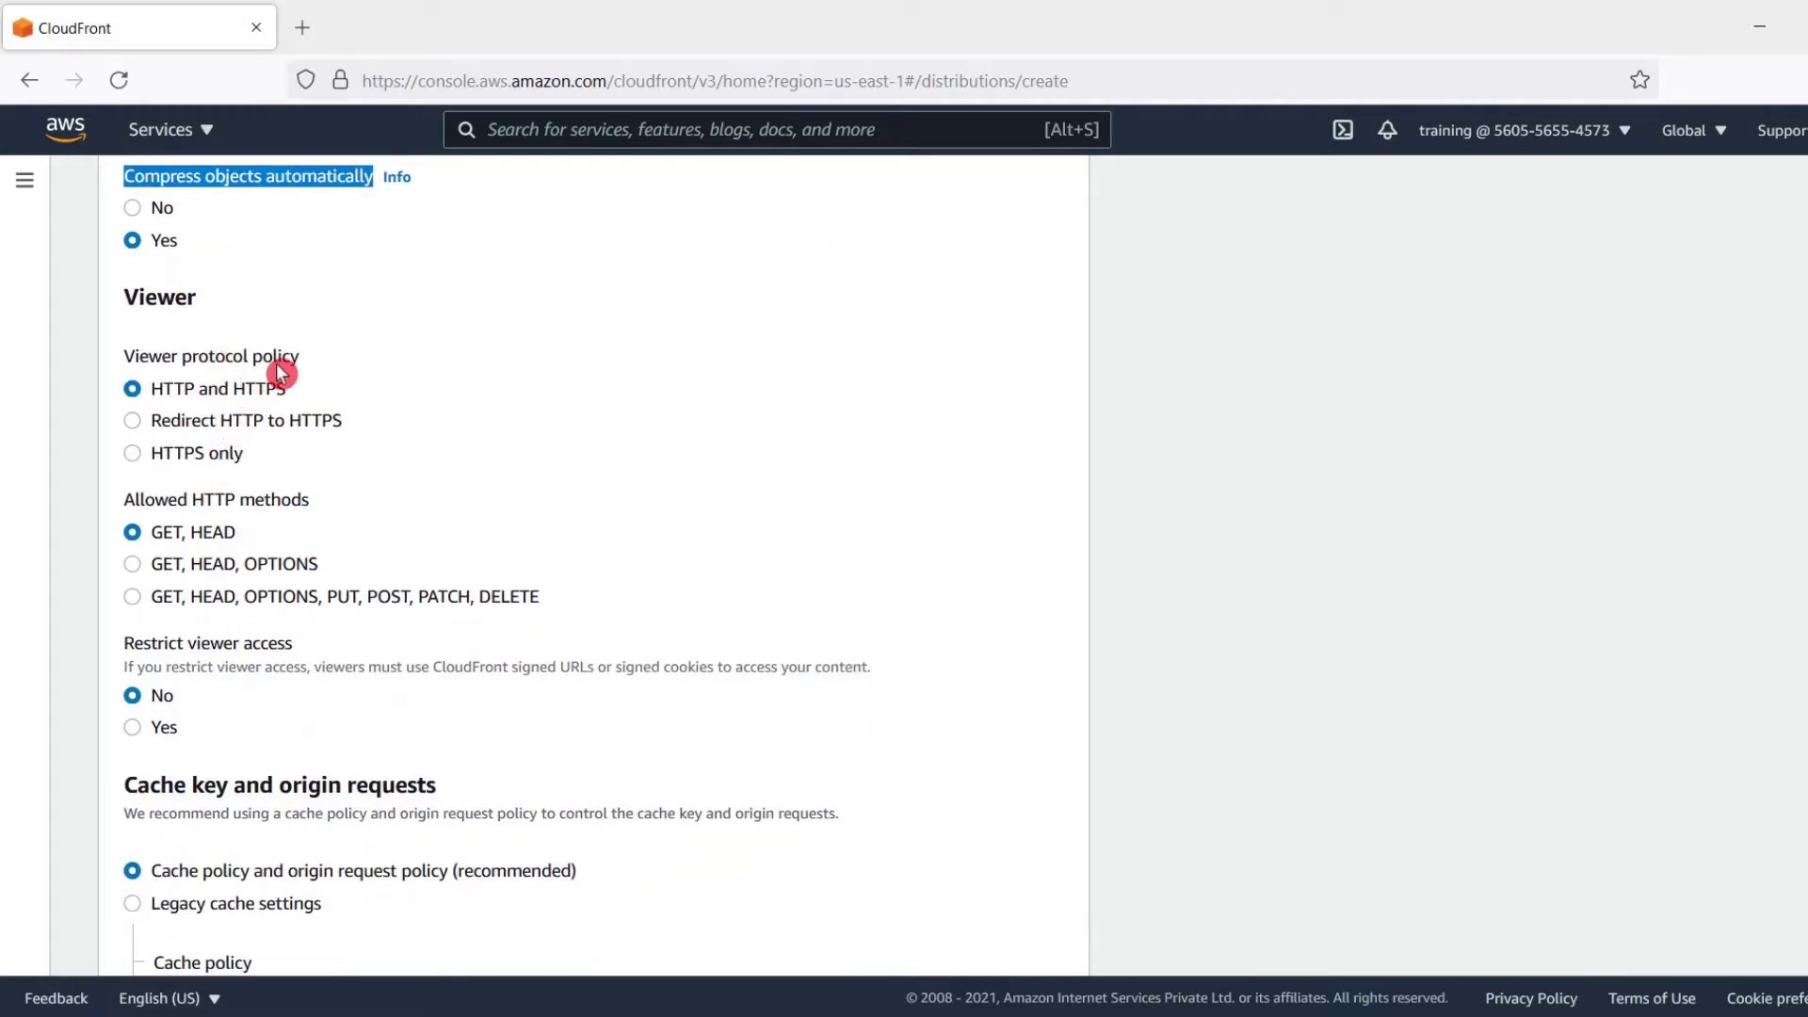
left_click(257, 426)
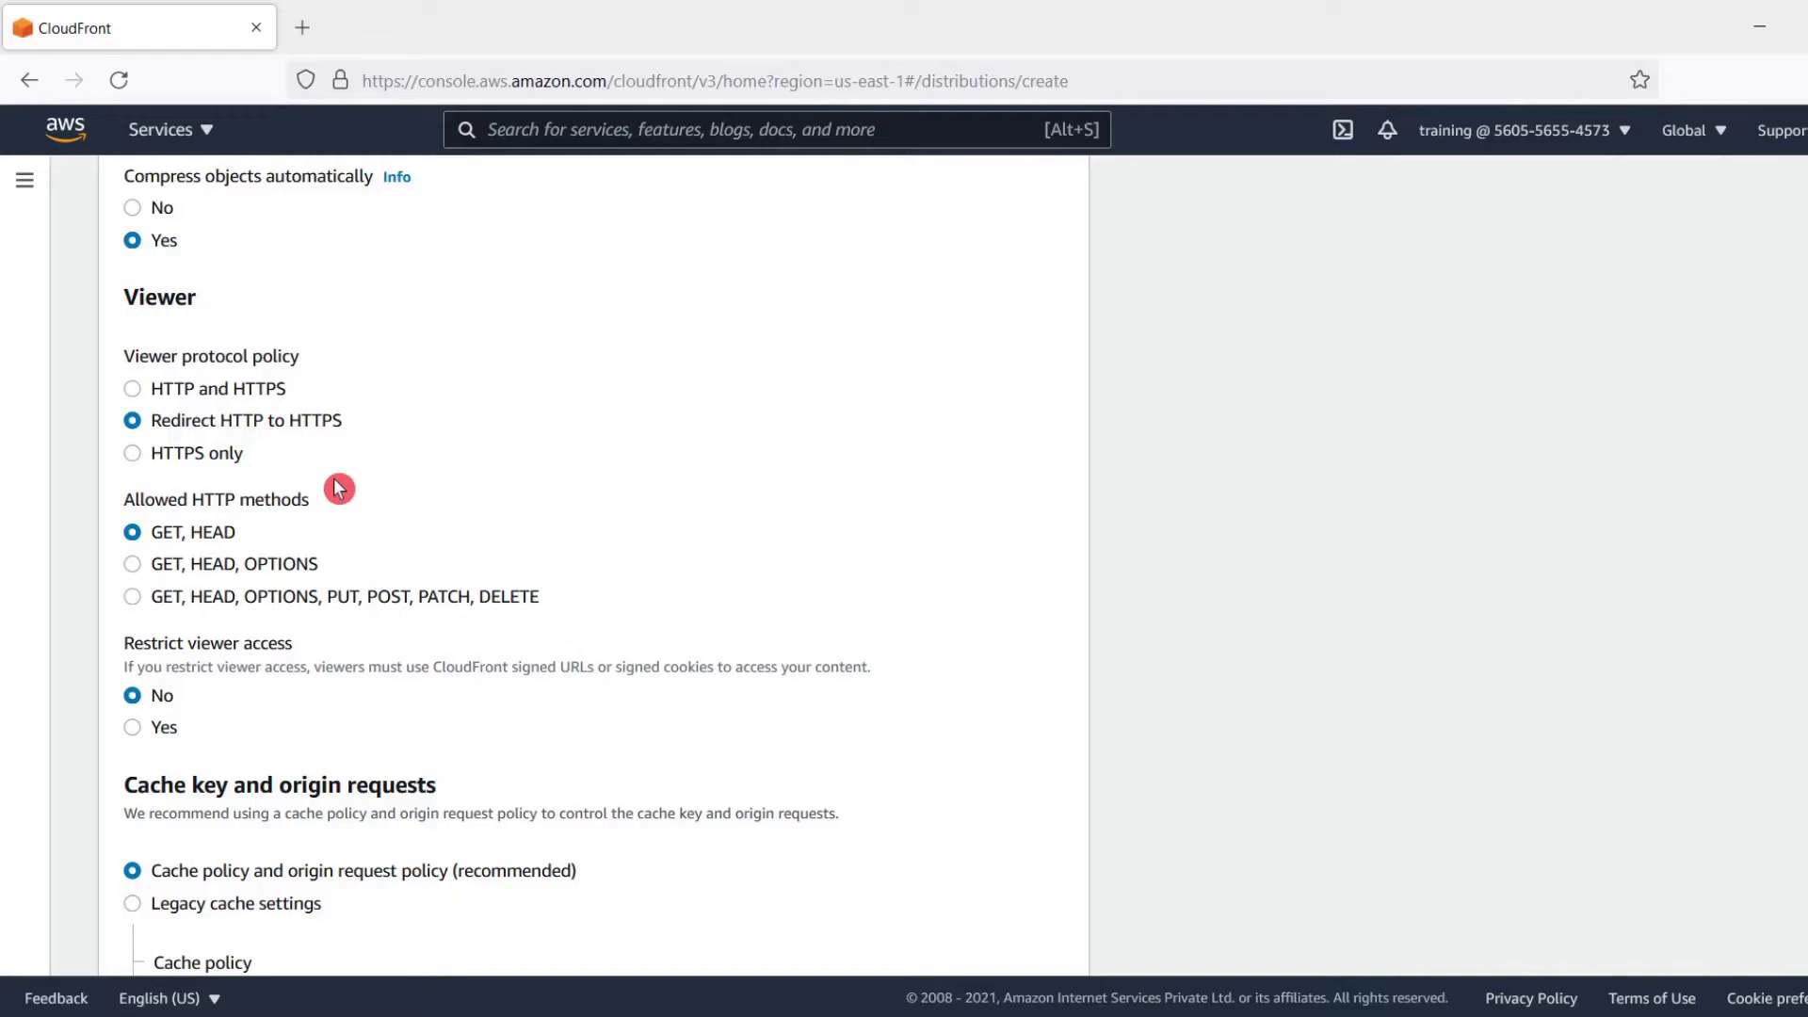
Set the allowed HTTP methods to GET, HEAD, OPTIONS, PUT, POST, PATCH, DELETE, leaving OPTIONS caching off and viewer access unrestricted.
scroll(337, 487, "down", 3)
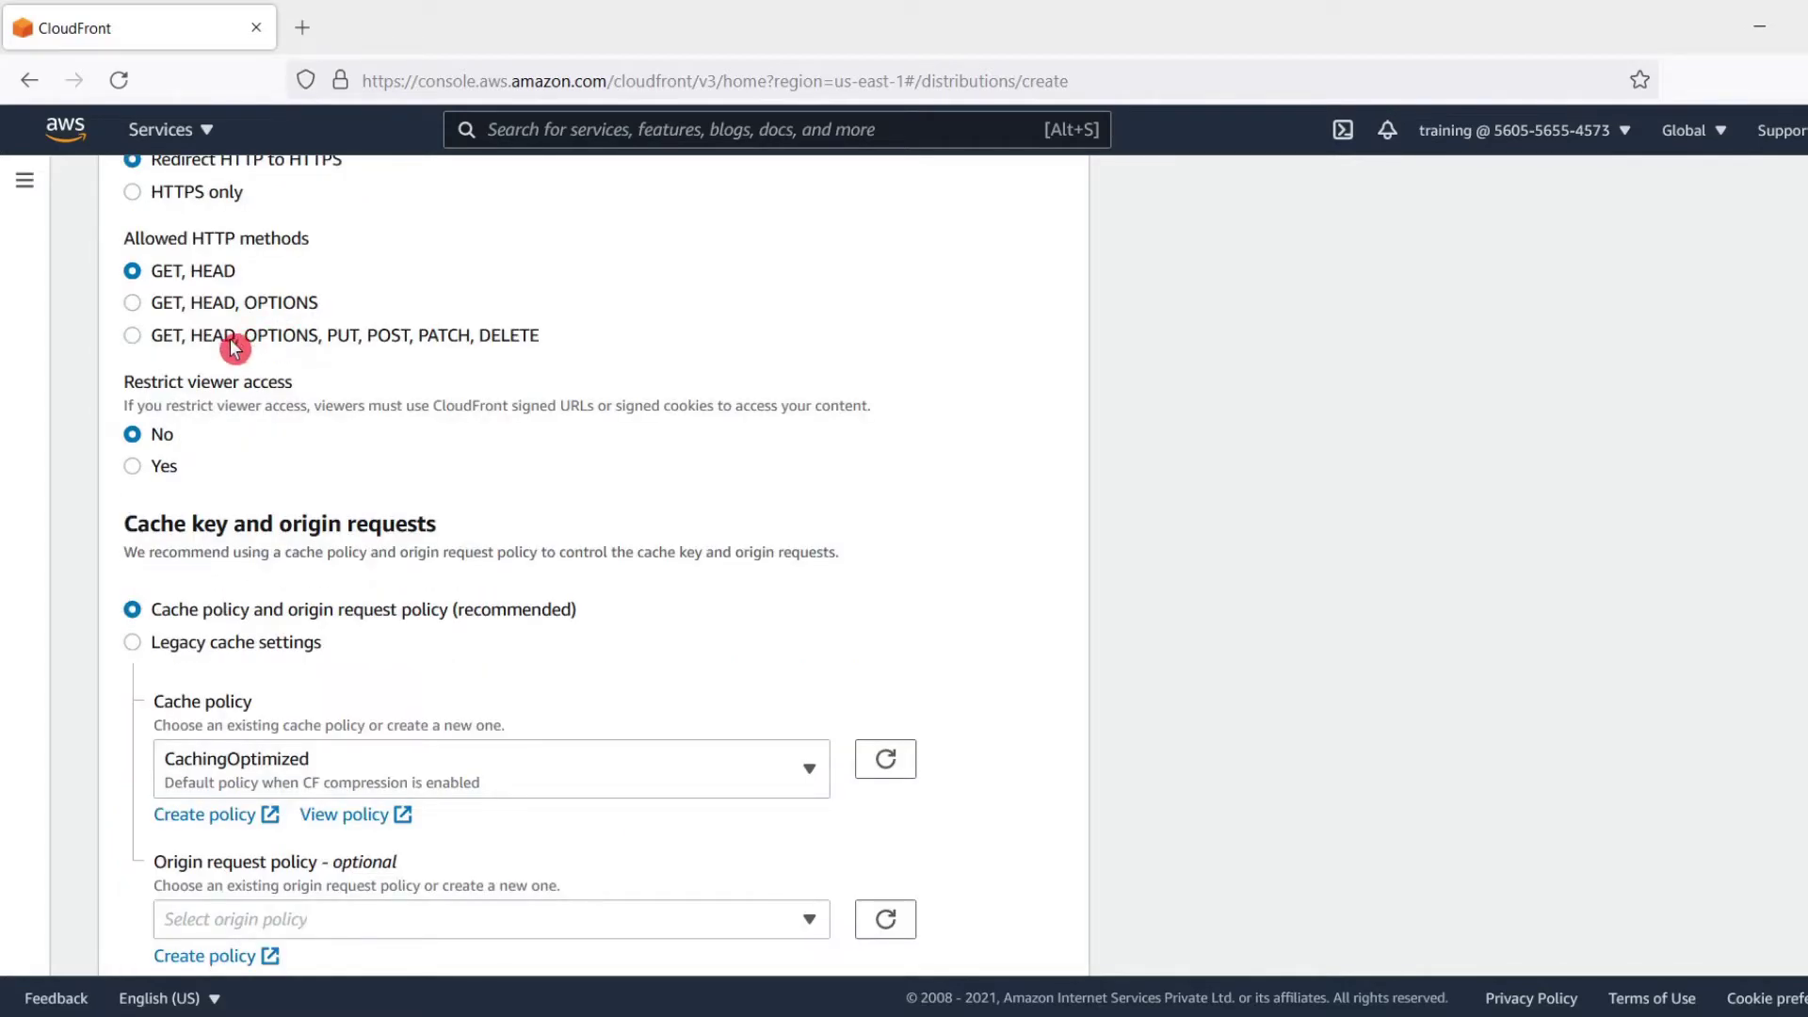
left_click(227, 341)
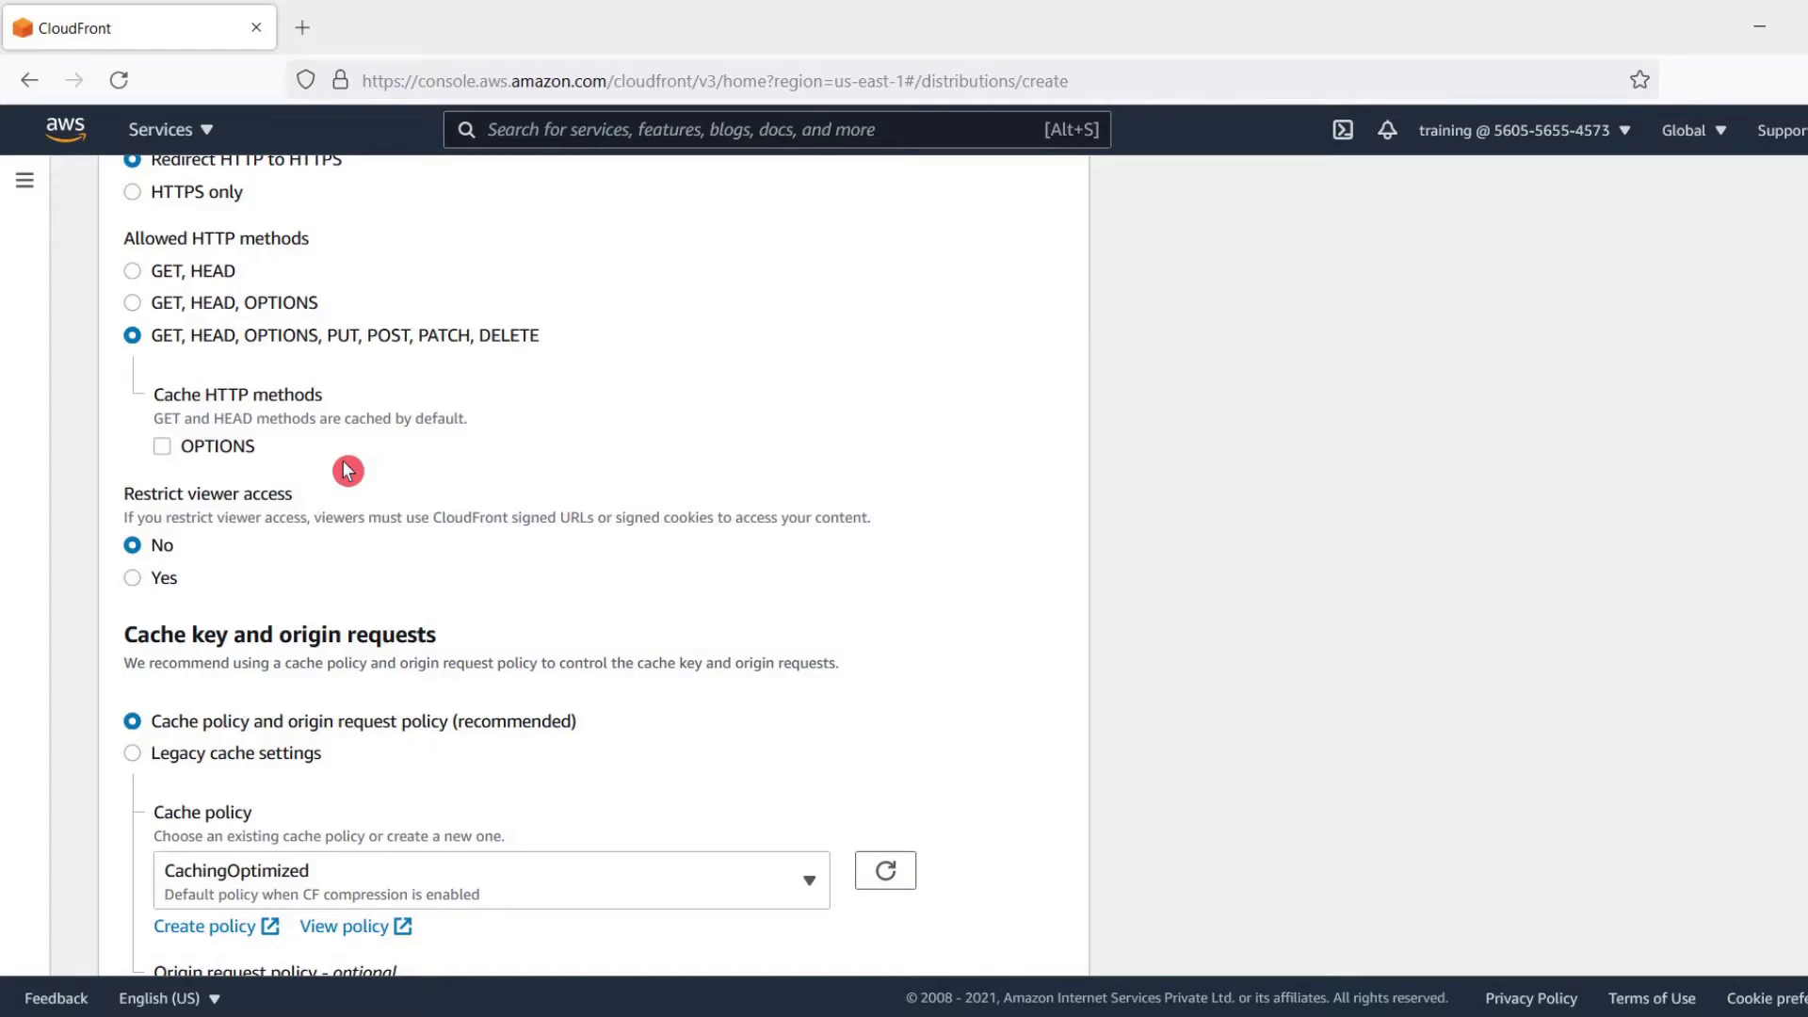
triple_click(325, 397)
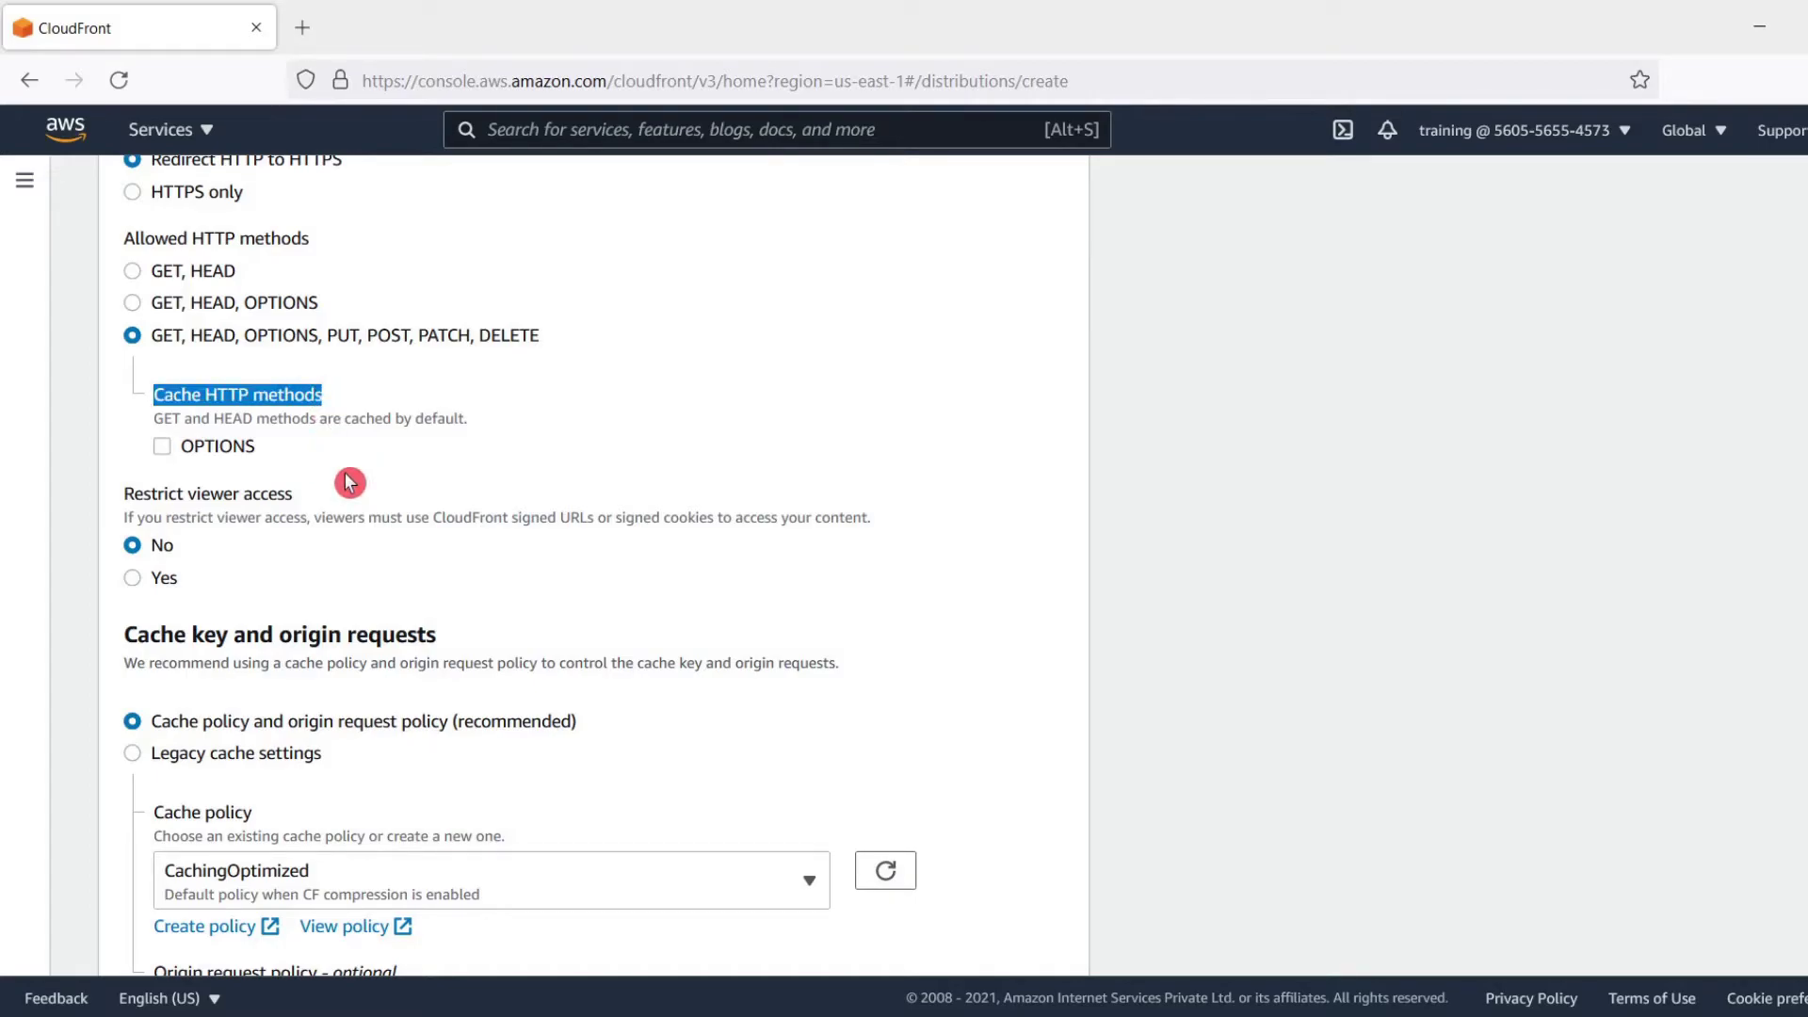
scroll(350, 482, "down", 3)
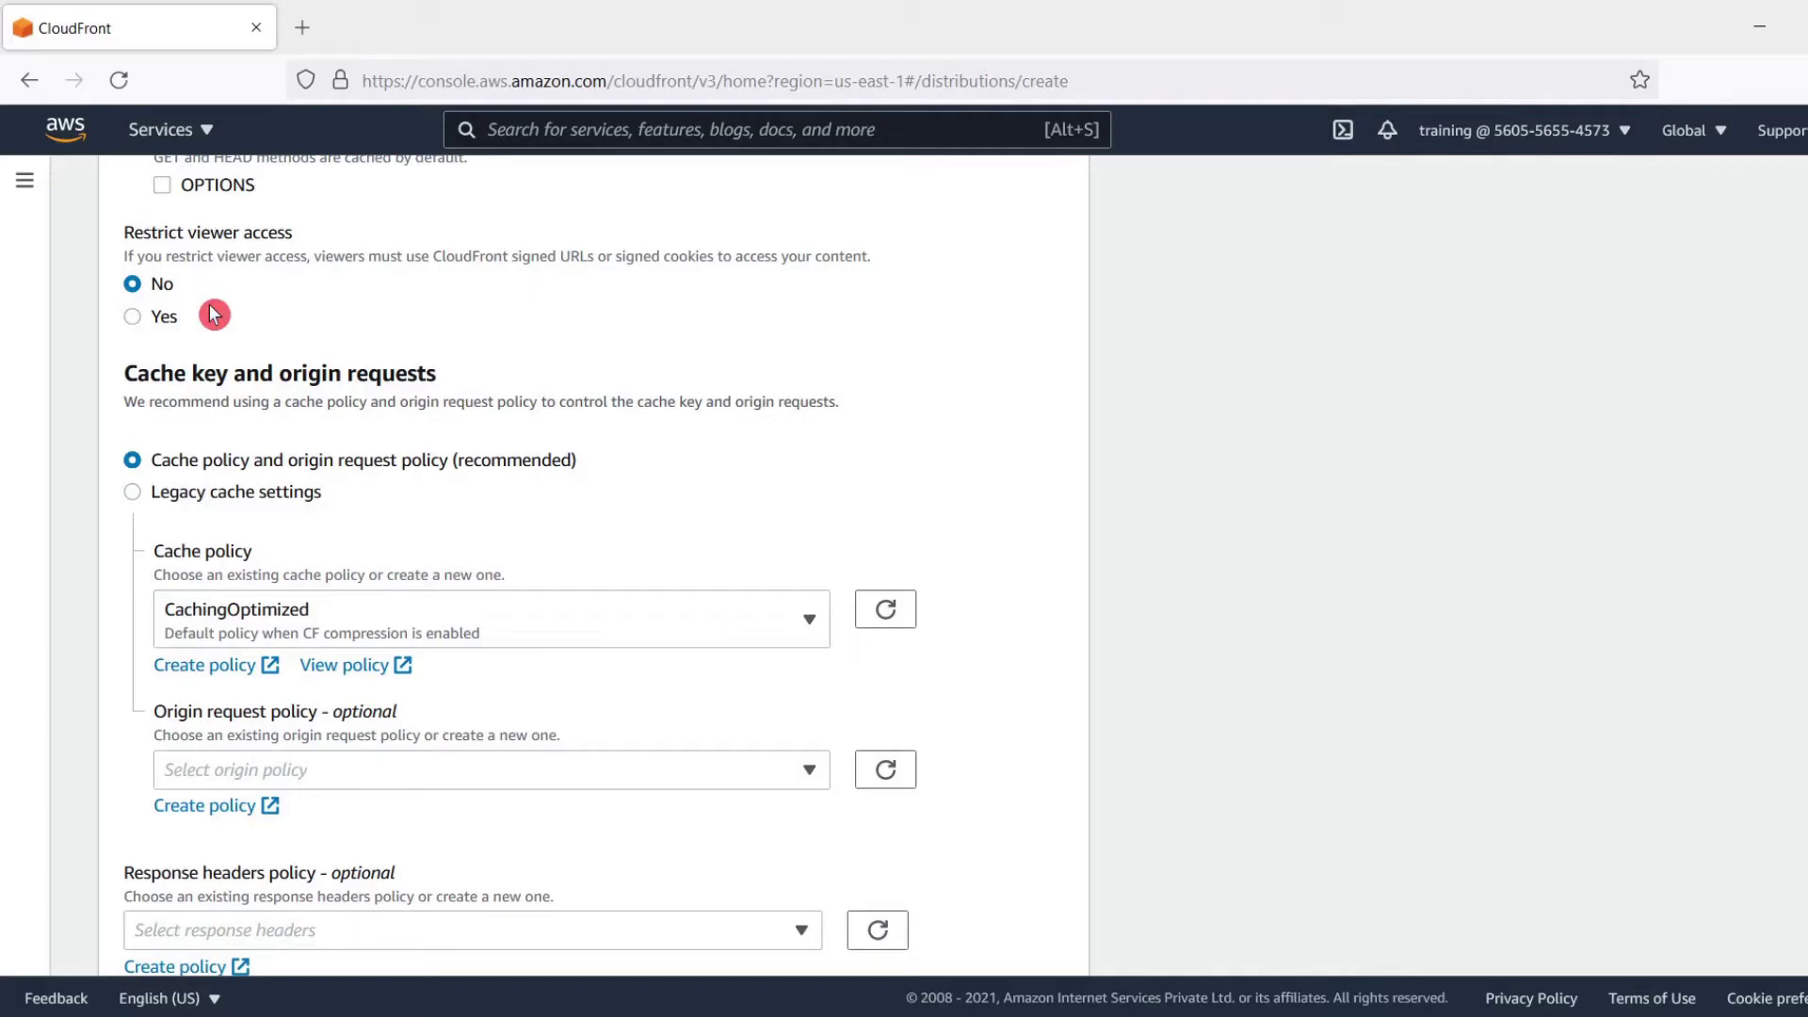
Assign Custom-Cache-Policy1 as the cache policy of the default cache behavior.
scroll(337, 412, "down", 2)
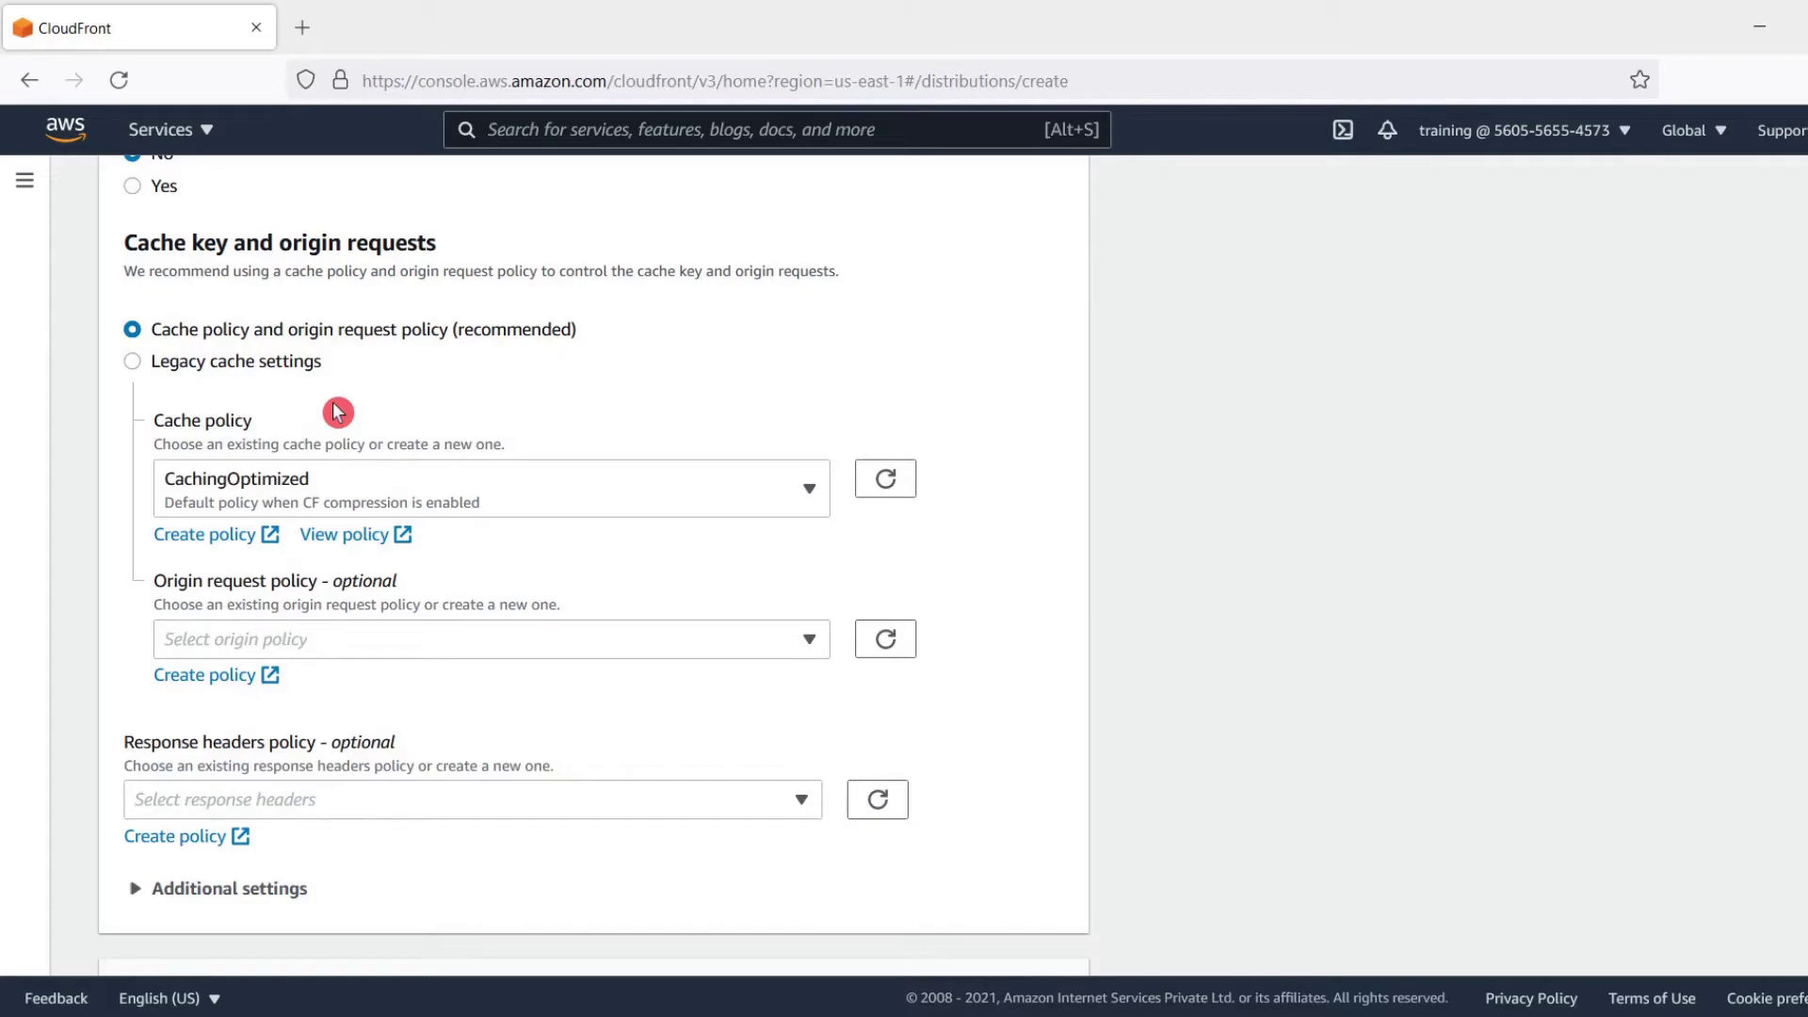
left_click_drag(151, 330, 452, 330)
scroll(537, 371, "down", 2)
left_click(539, 373)
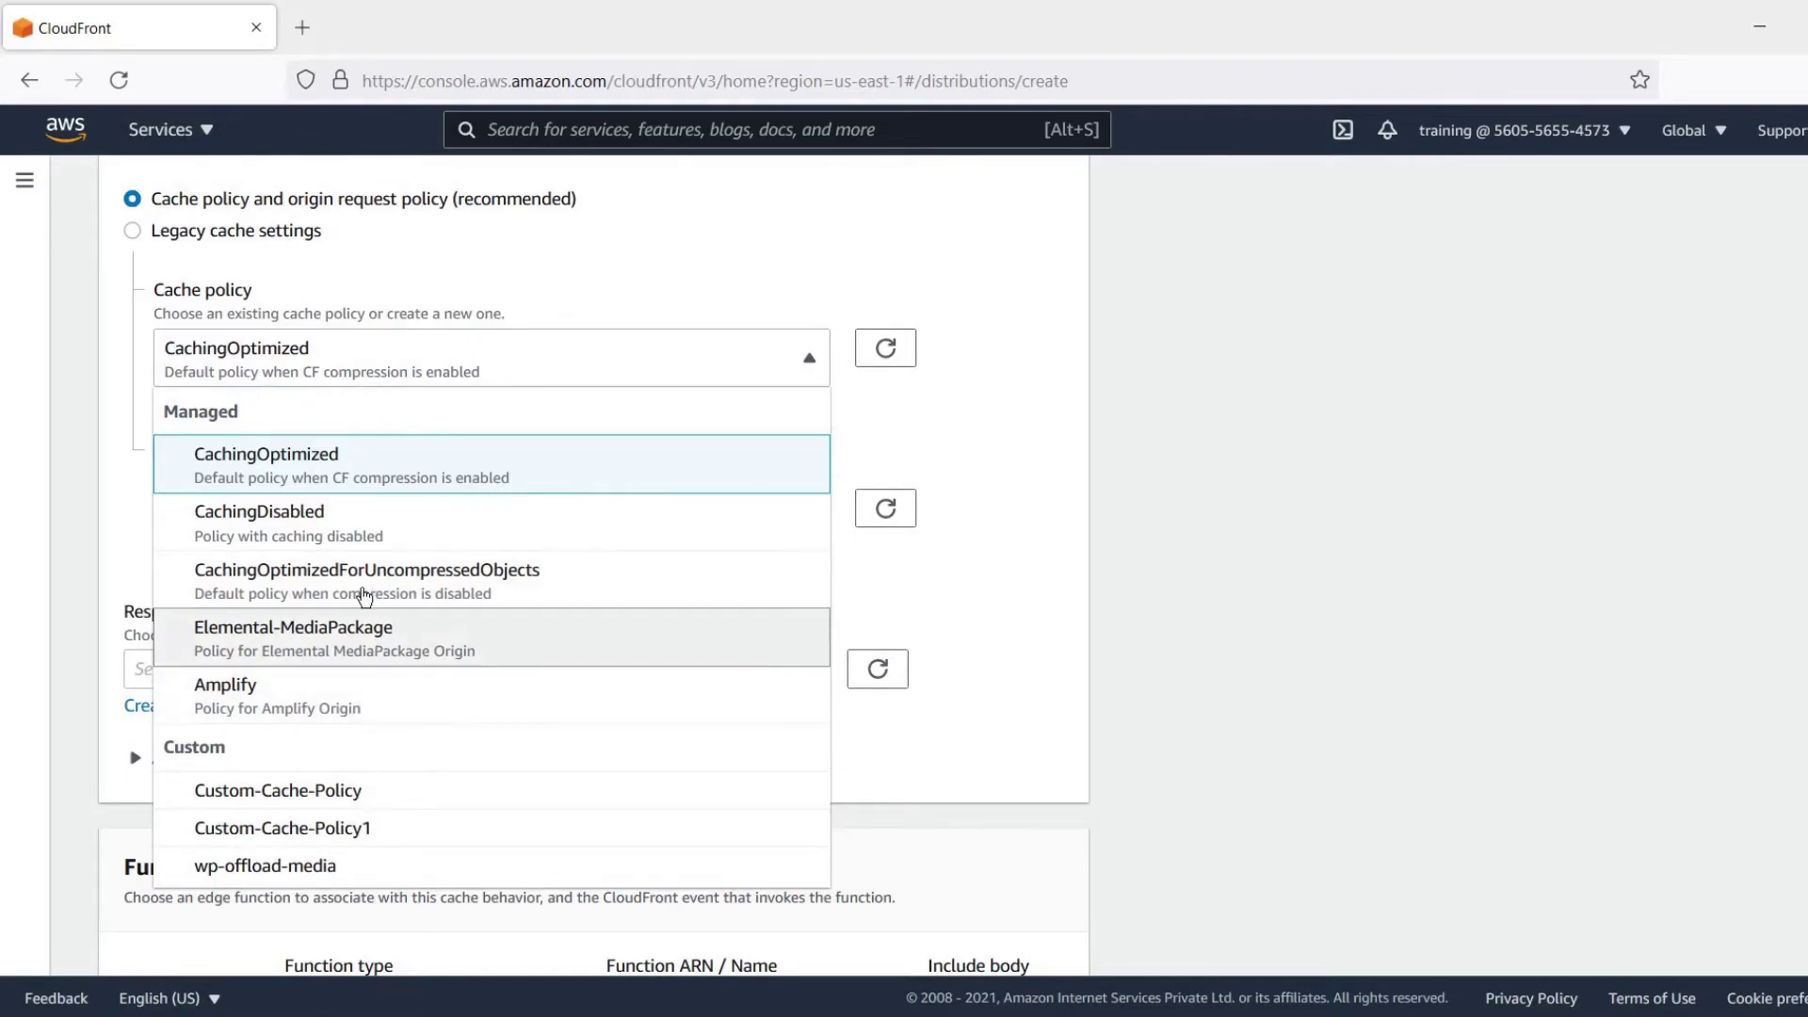
scroll(356, 730, "down", 2)
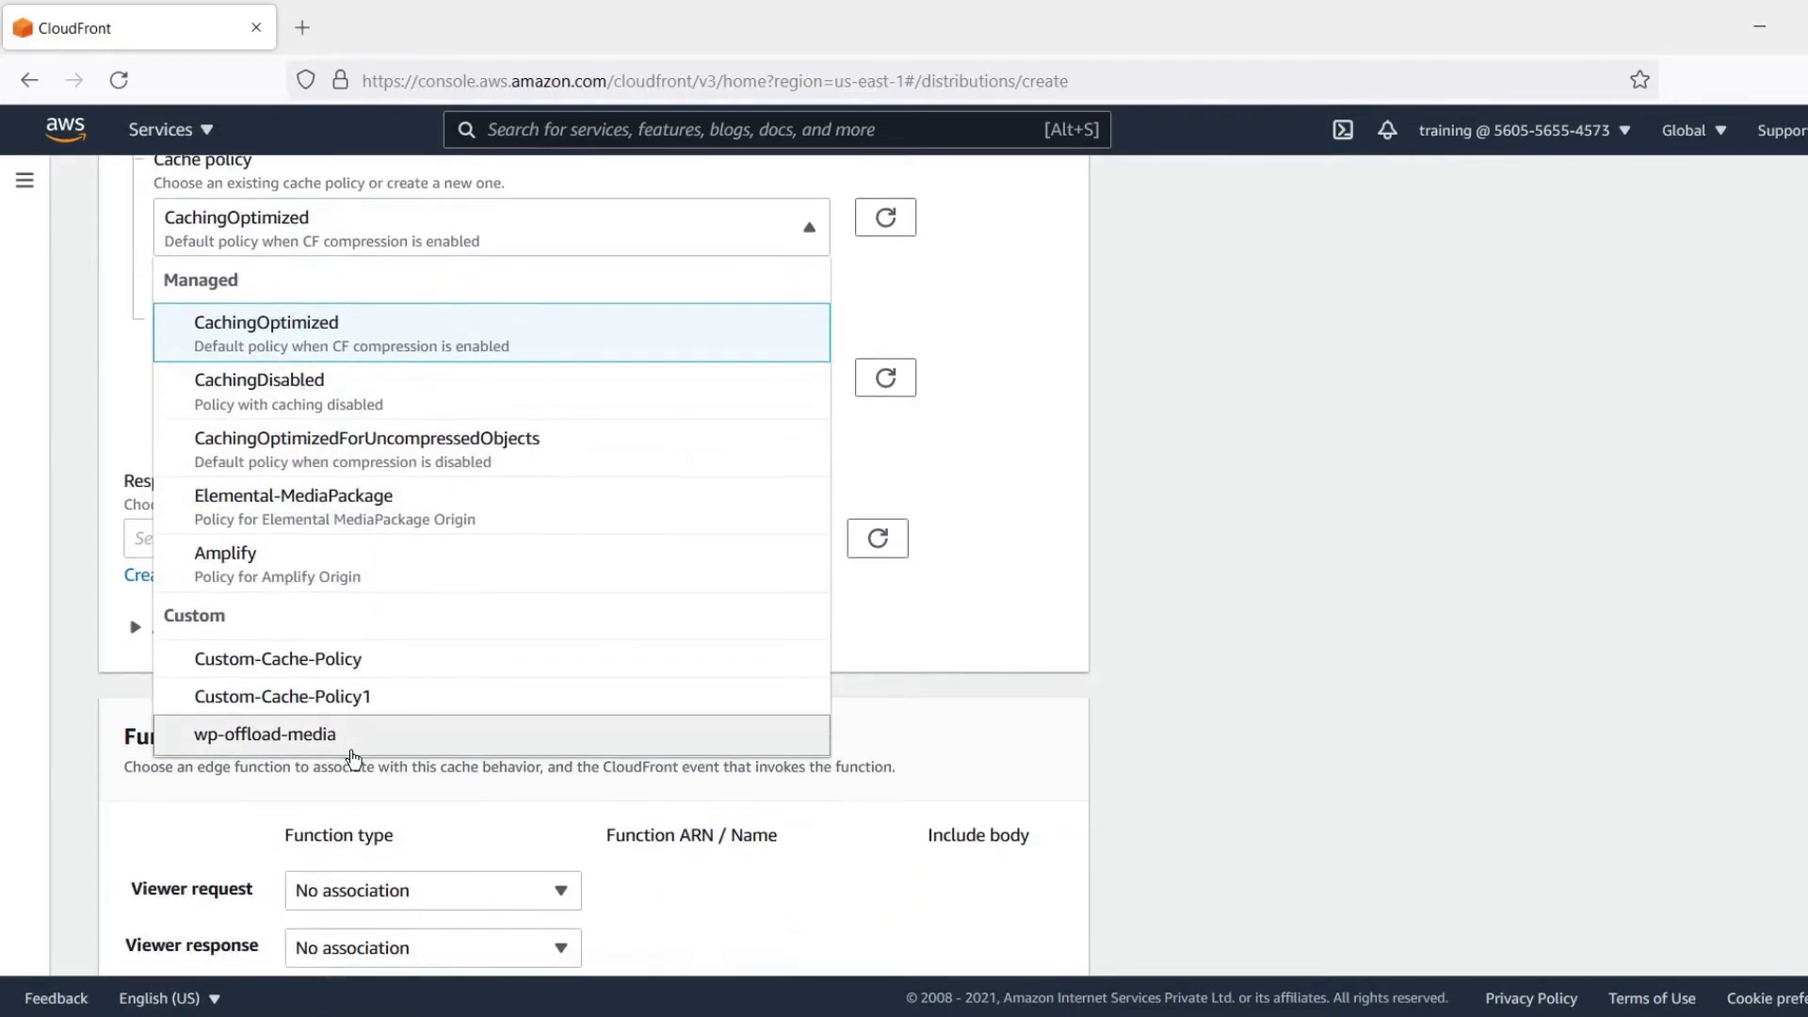
left_click(365, 697)
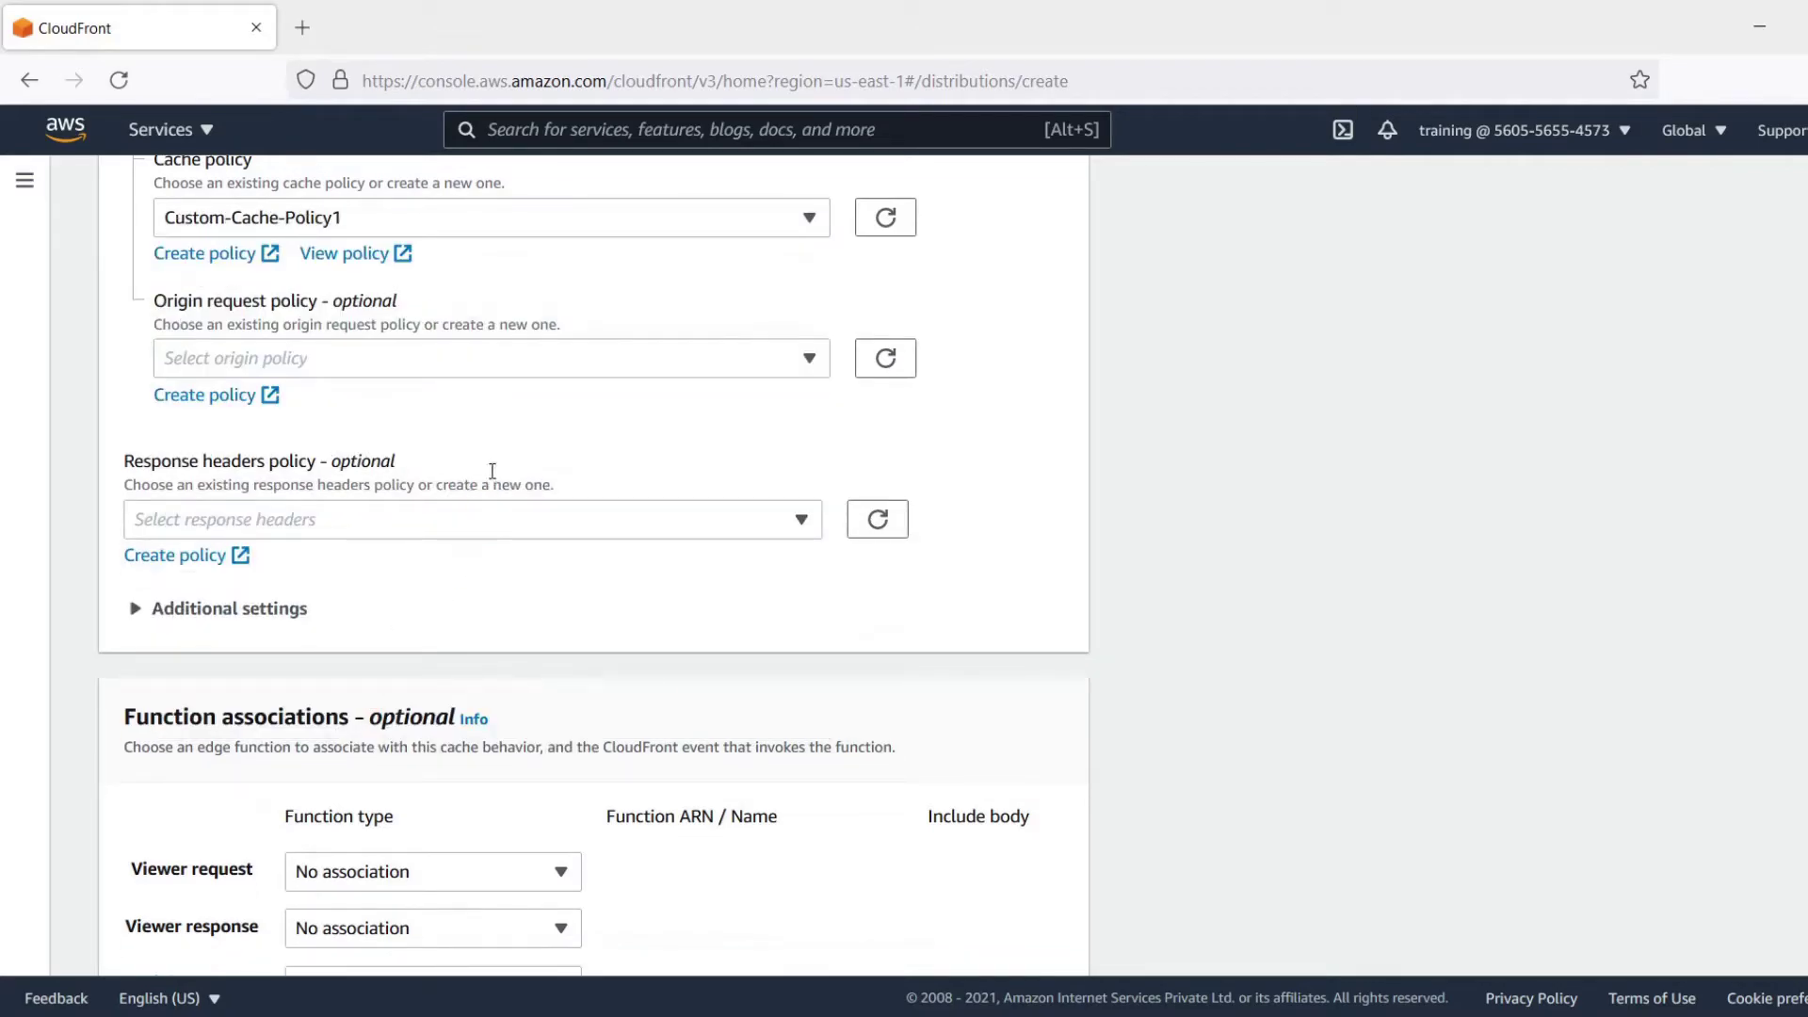
Assign Custom-headers-passed1 as the origin request policy of the default cache behavior.
scroll(497, 451, "up", 2)
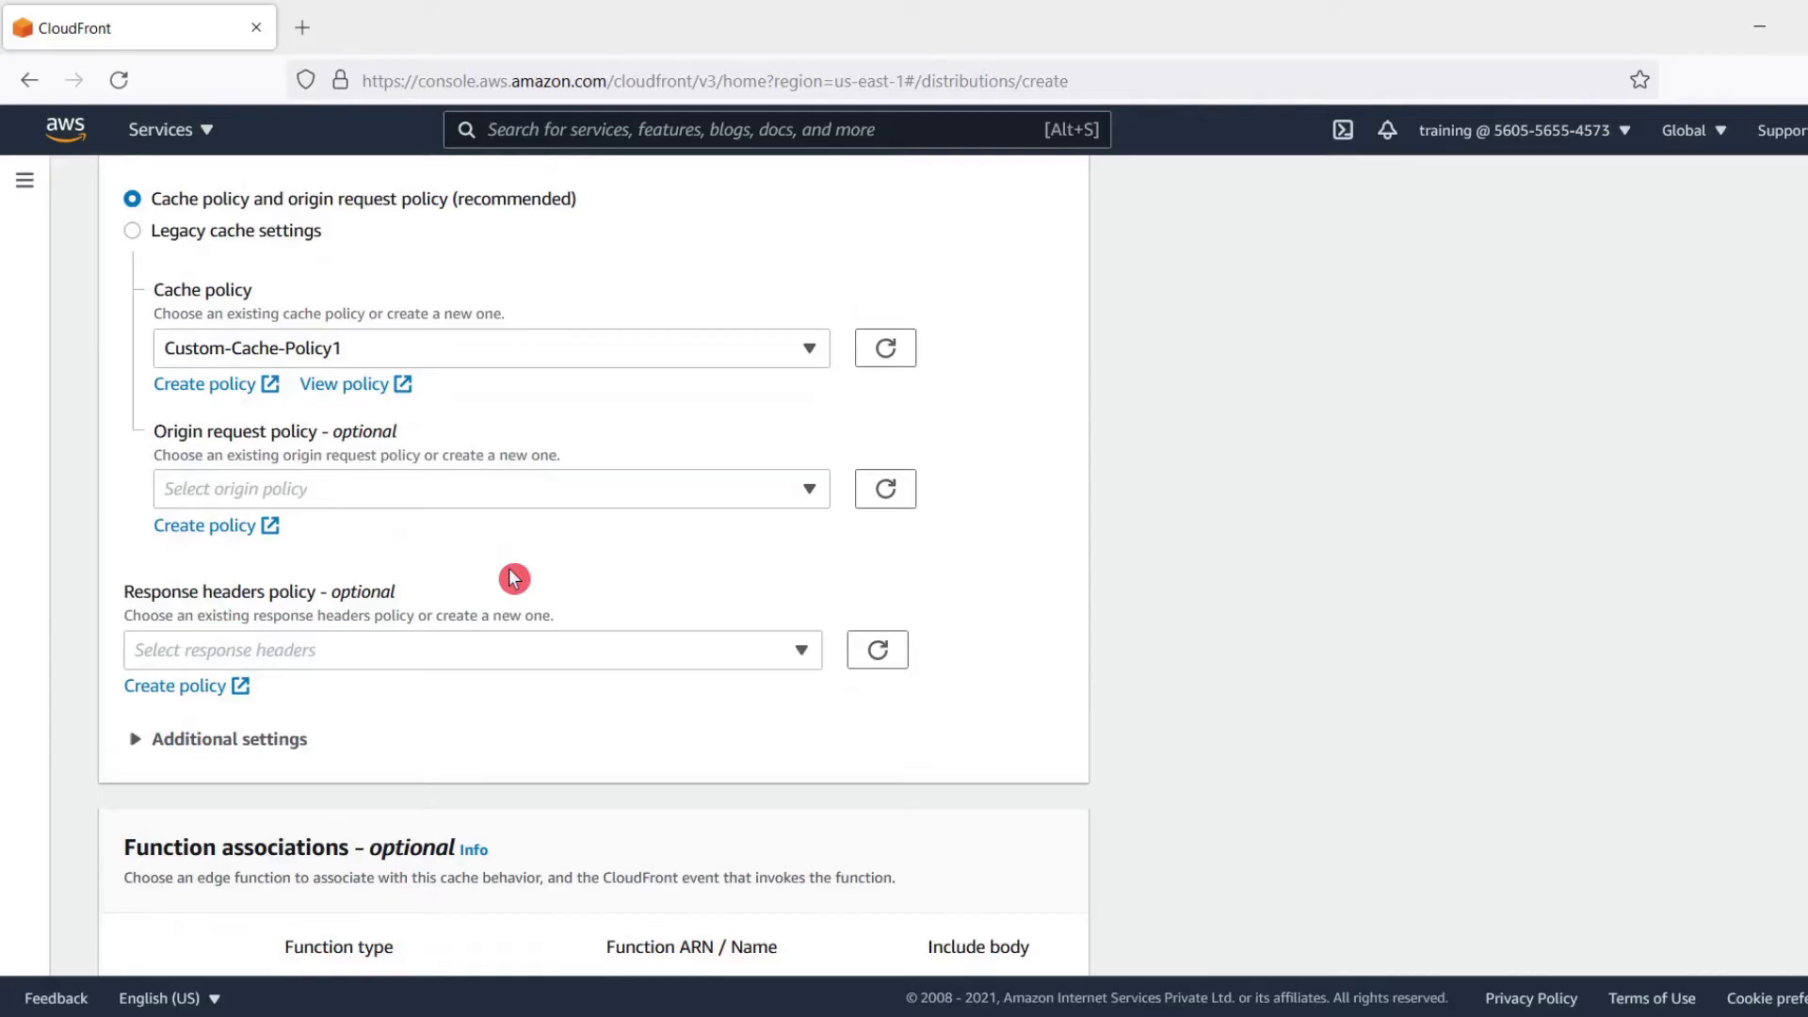
left_click(497, 510)
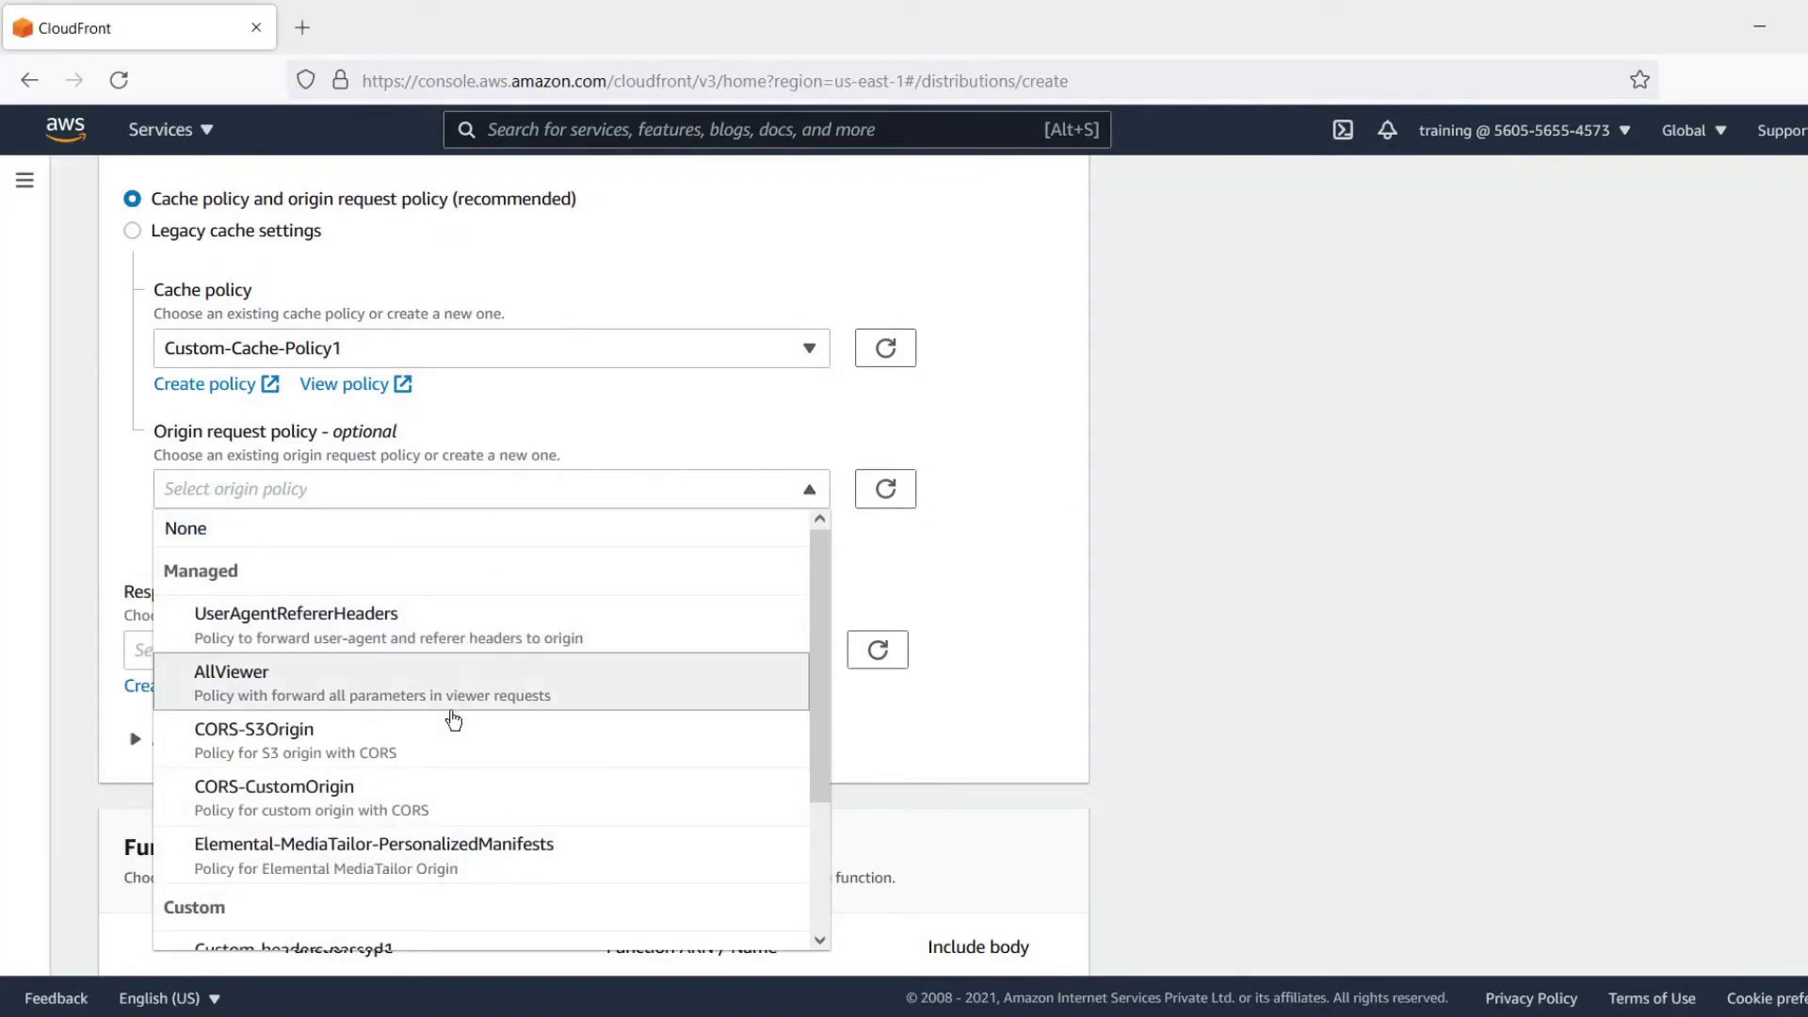
scroll(452, 734, "down", 2)
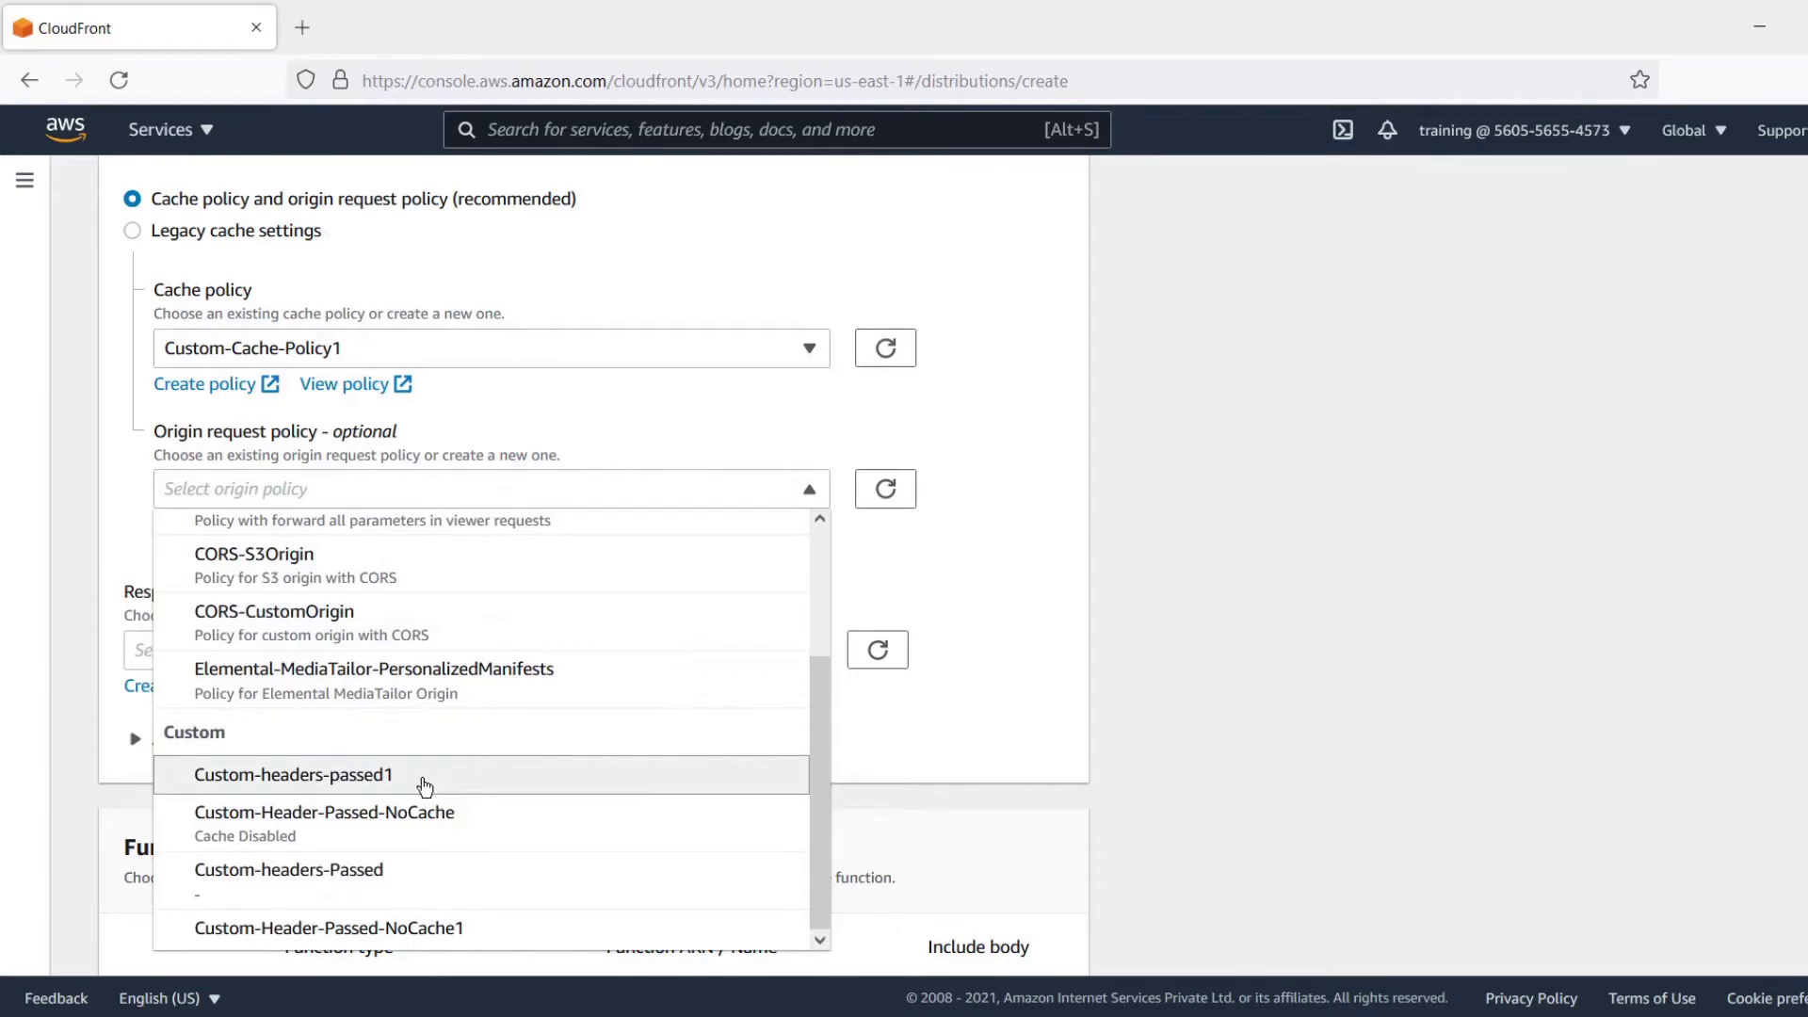
left_click(386, 787)
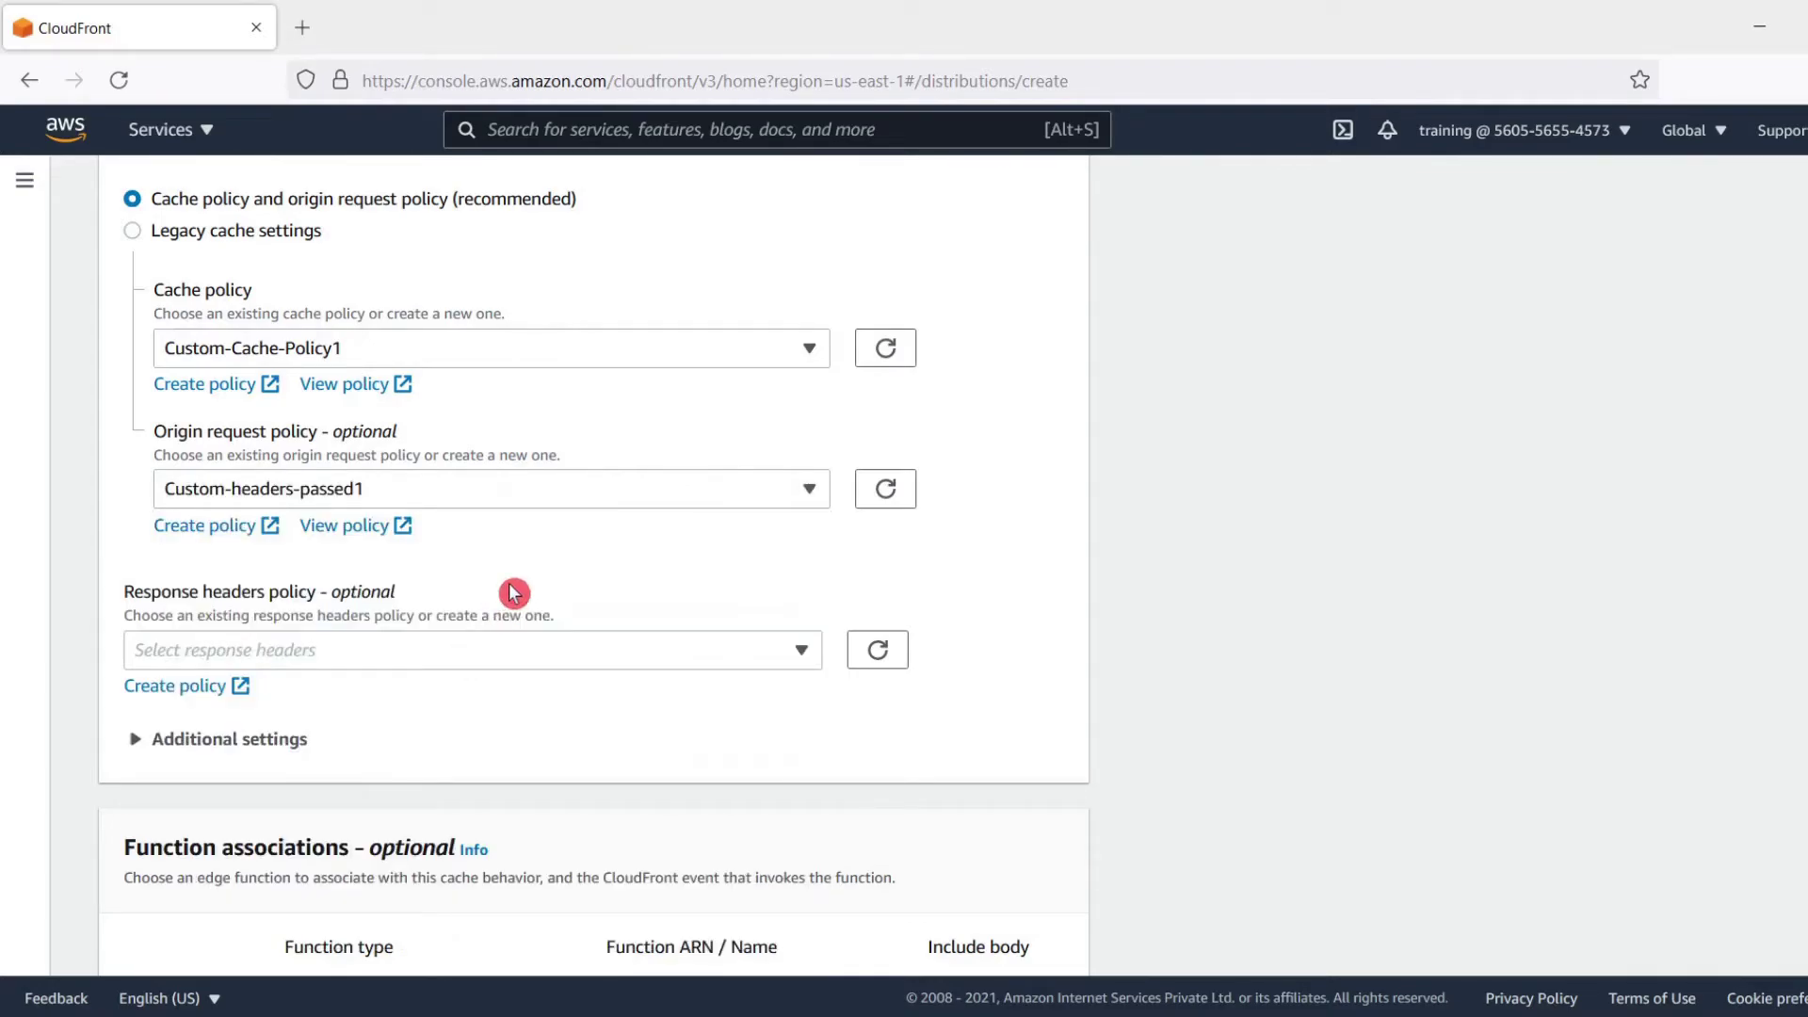
Examine the response headers policy, the additional settings for streaming, encryption and real-time logs, and the function associations.
scroll(514, 593, "down", 2)
left_click_drag(122, 462, 400, 462)
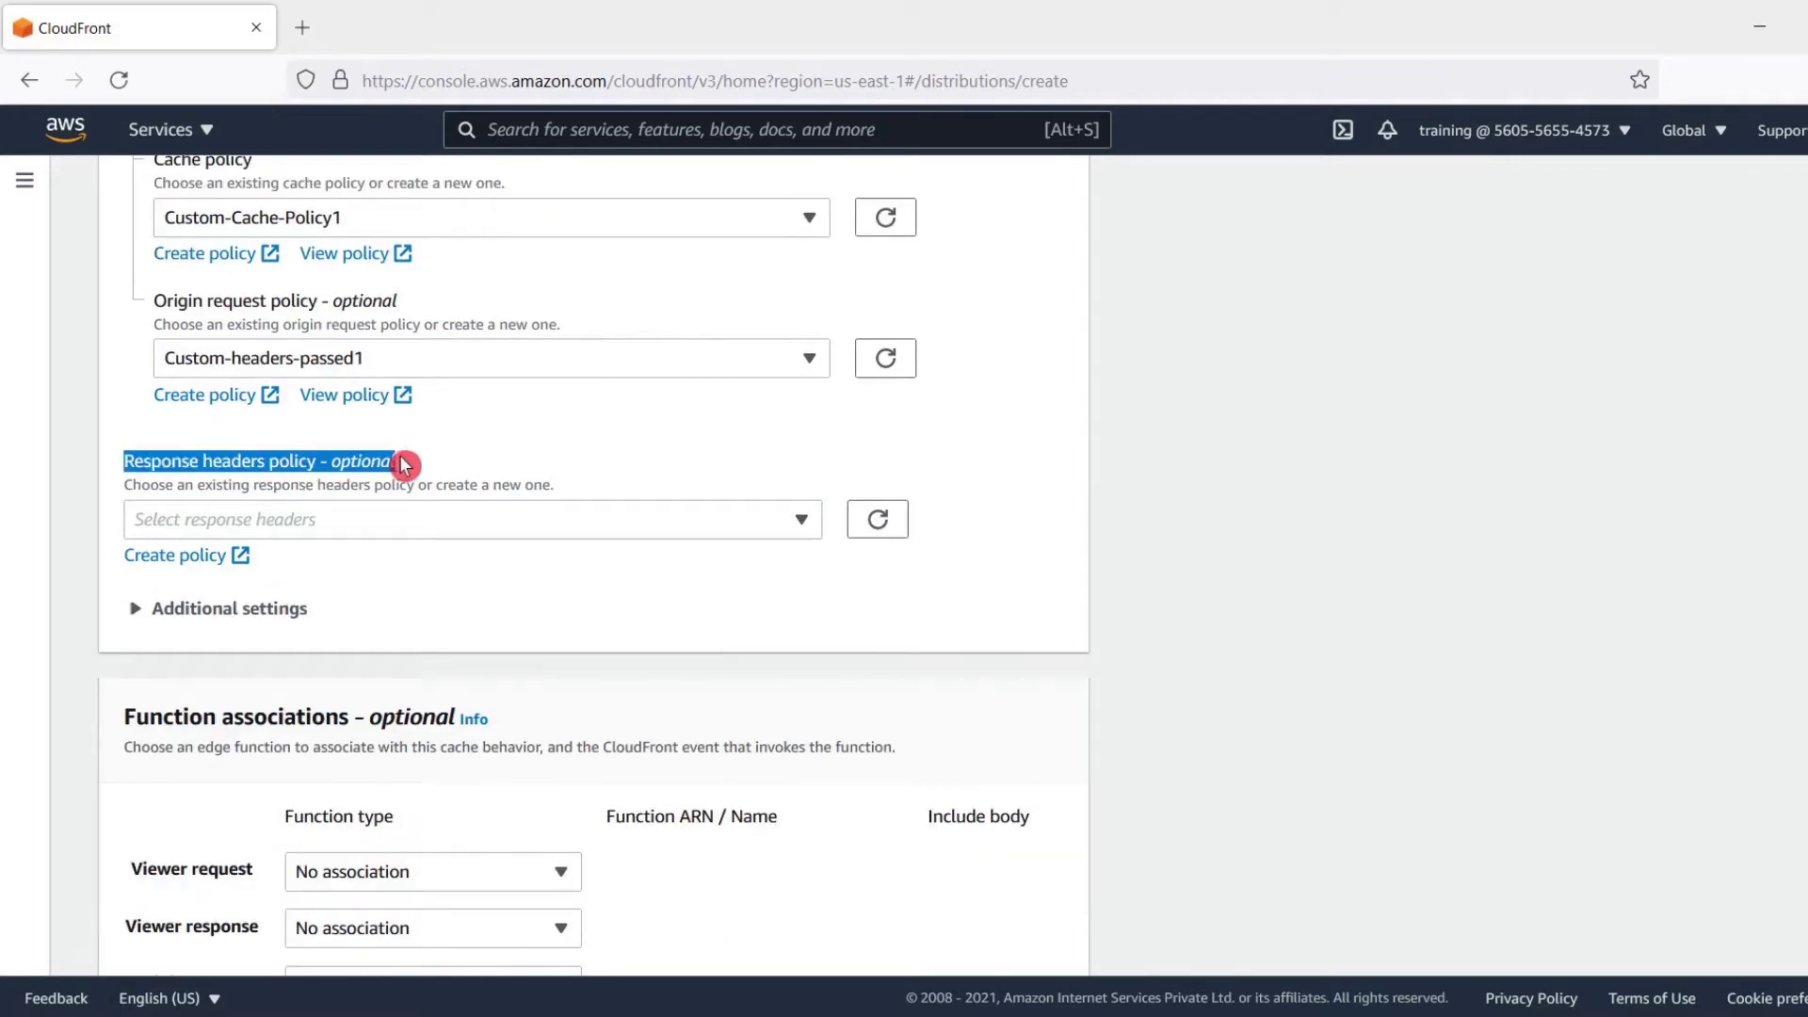
left_click(417, 575)
left_click(263, 610)
scroll(344, 659, "down", 1)
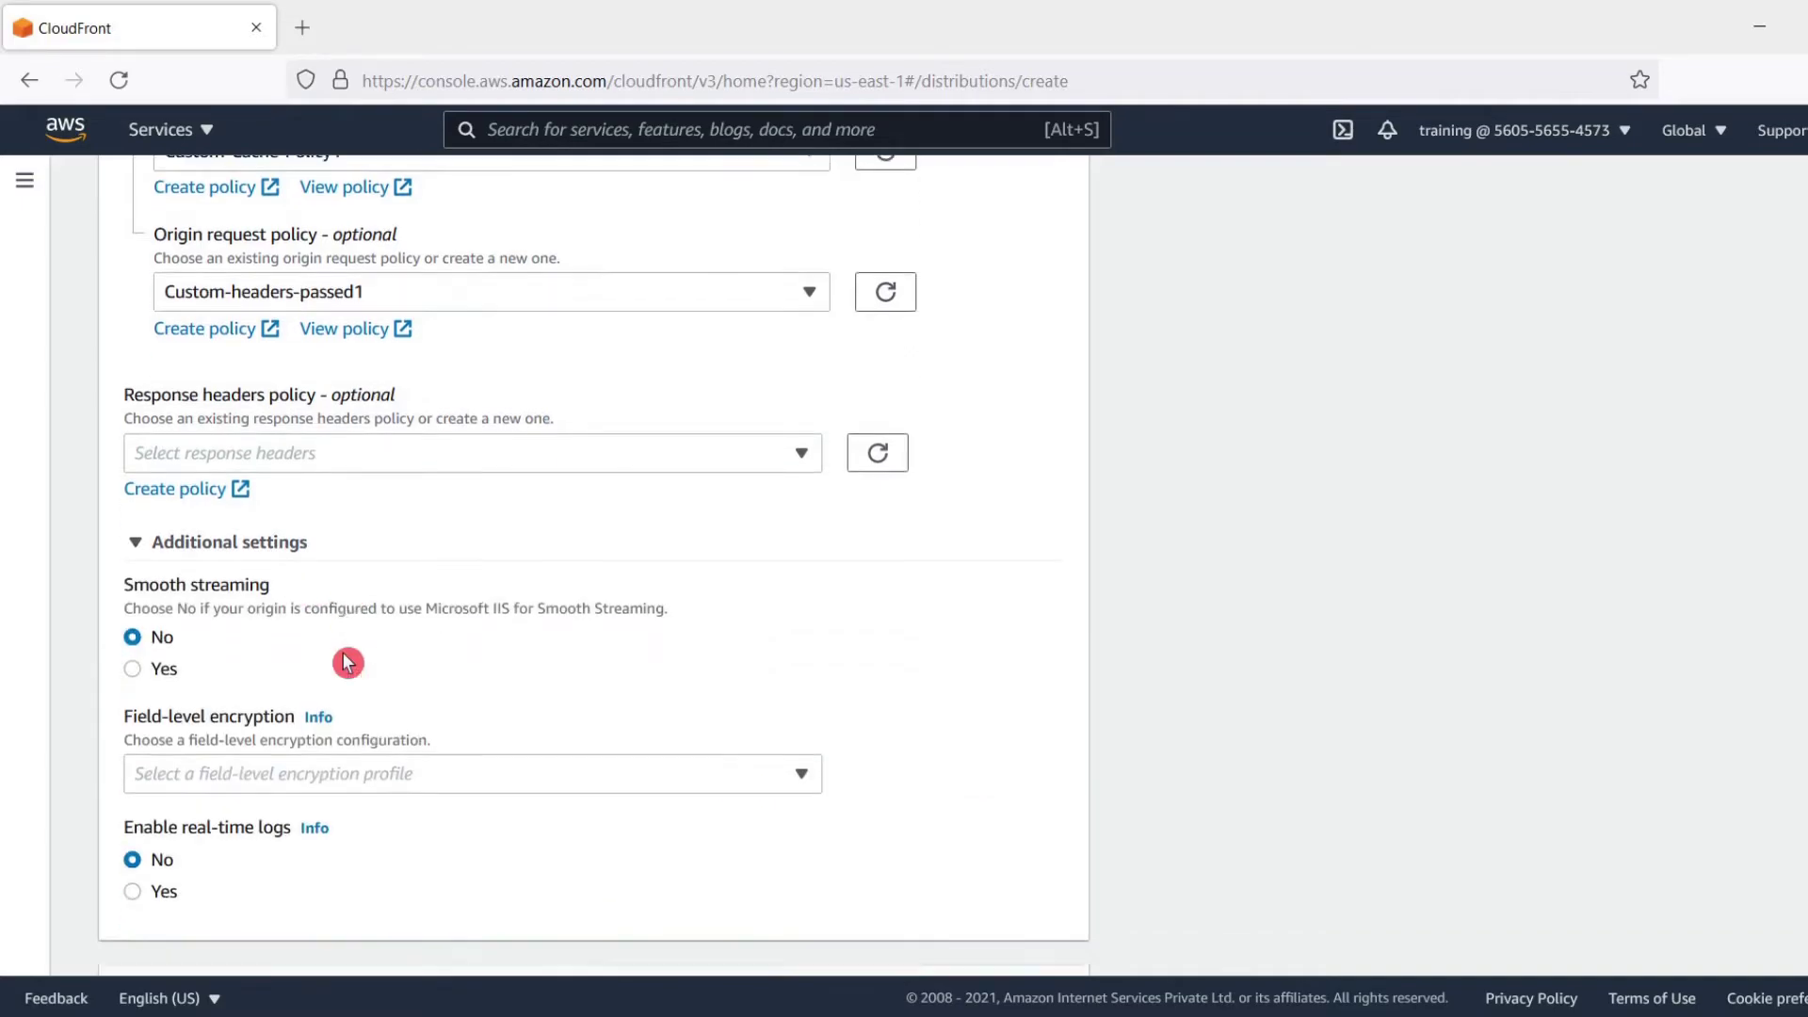
scroll(348, 663, "down", 3)
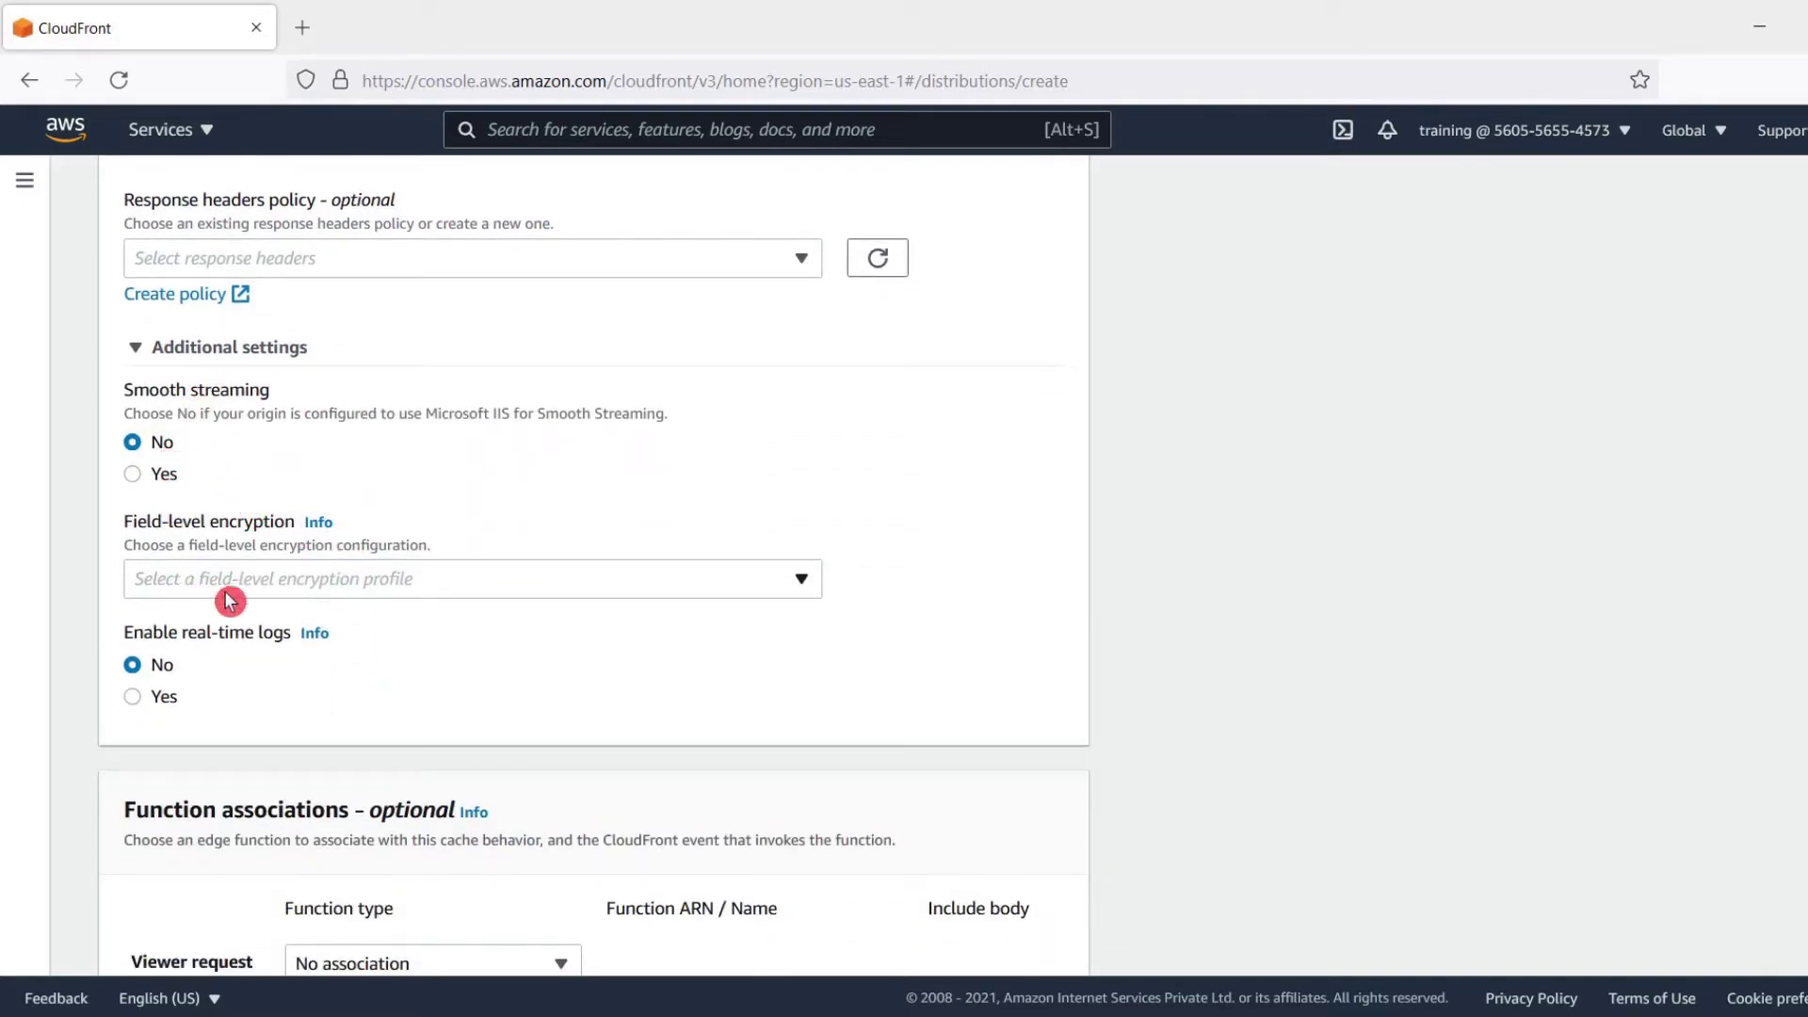
scroll(226, 598, "down", 2)
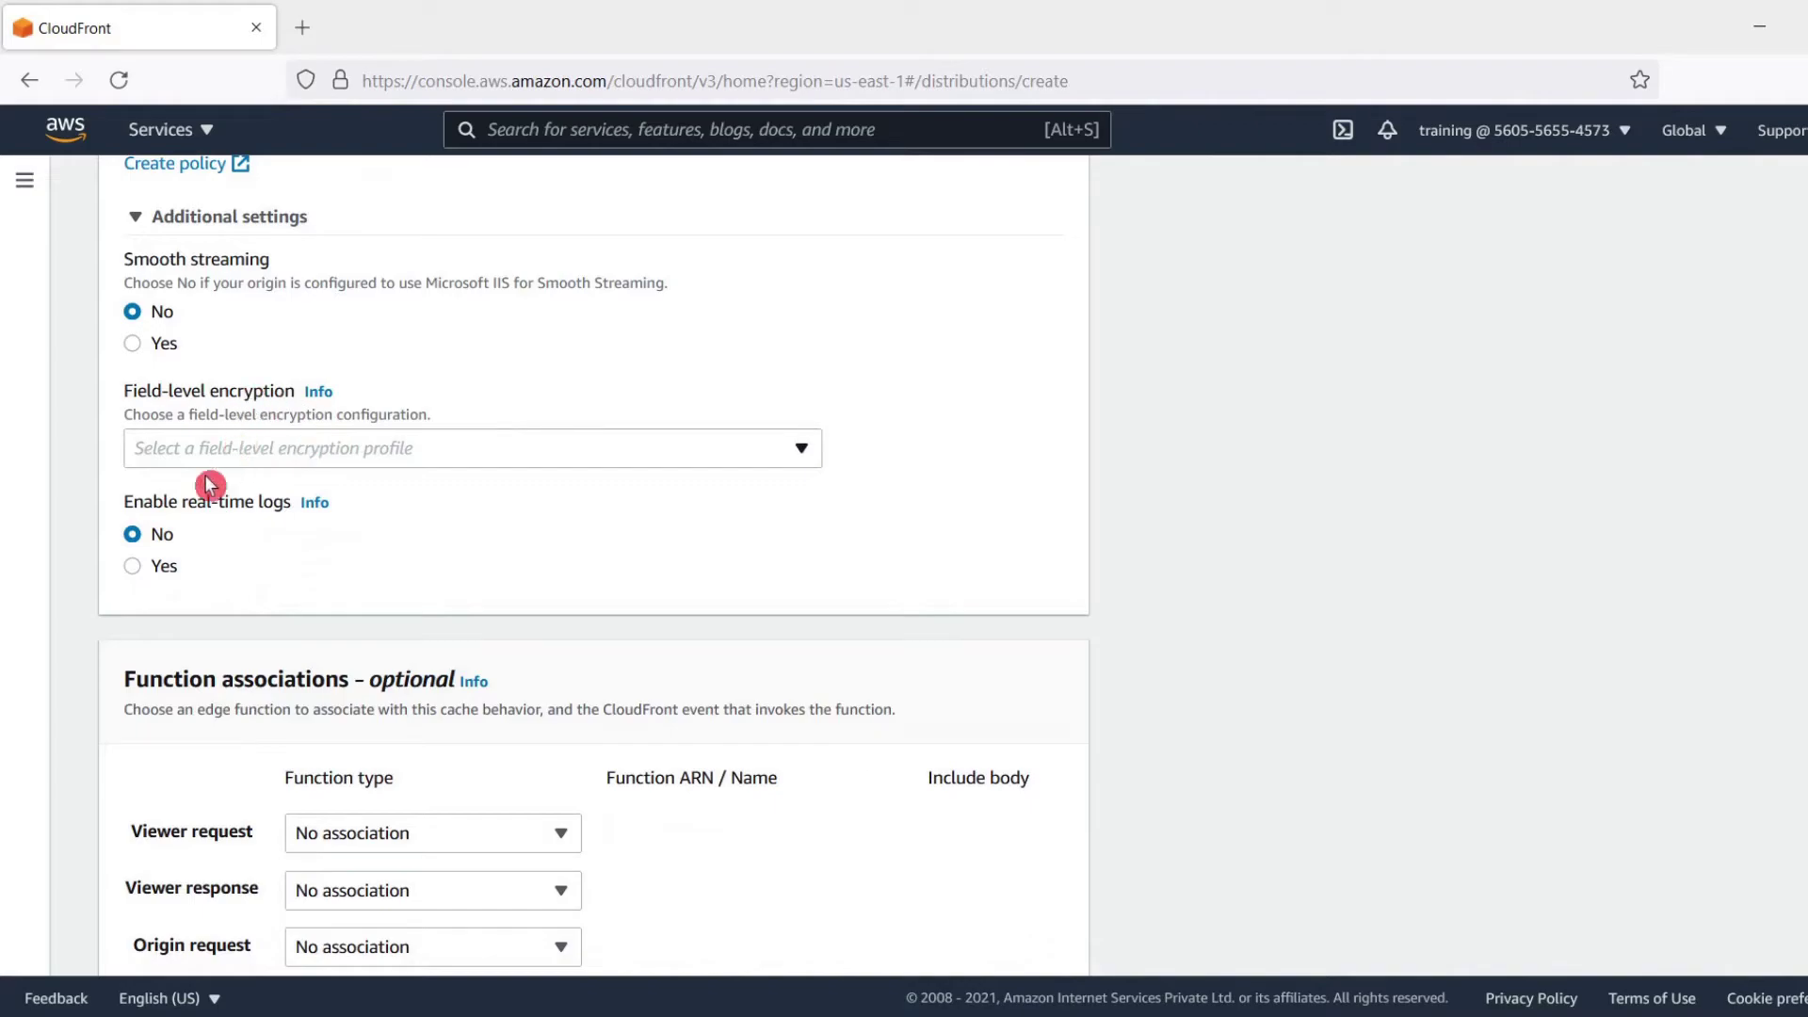
scroll(173, 535, "down", 2)
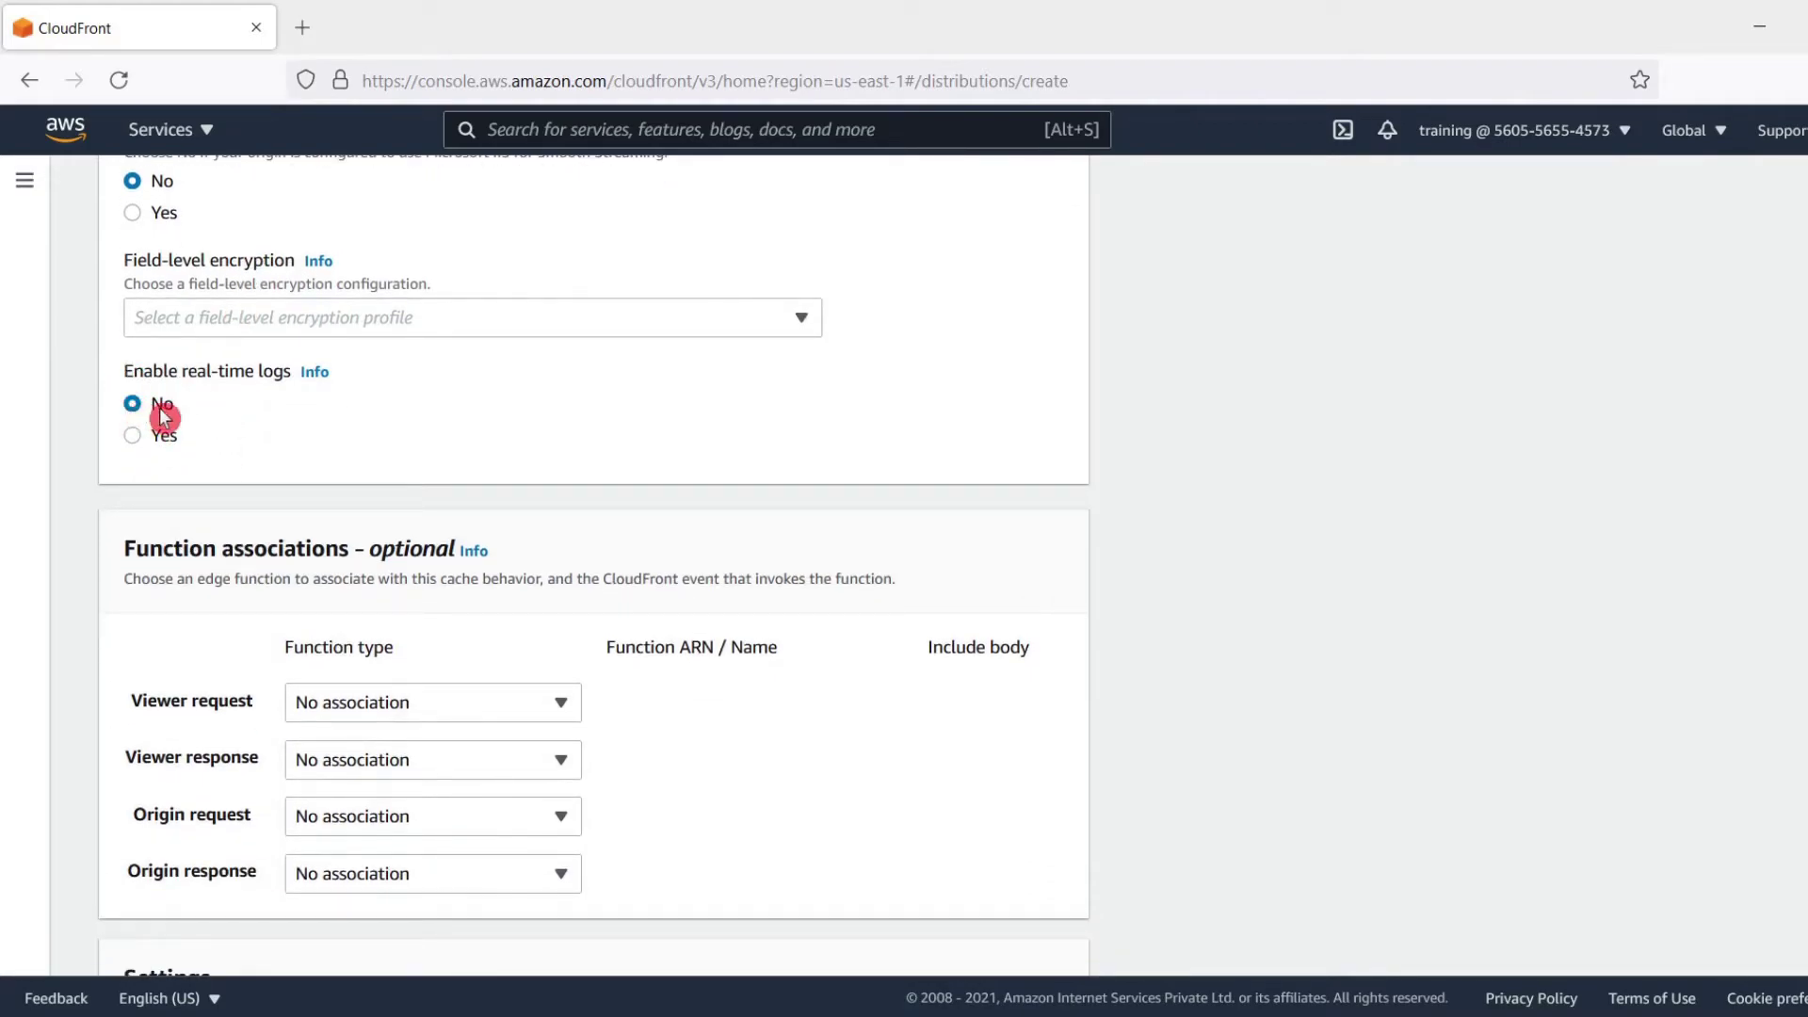
scroll(223, 583, "down", 4)
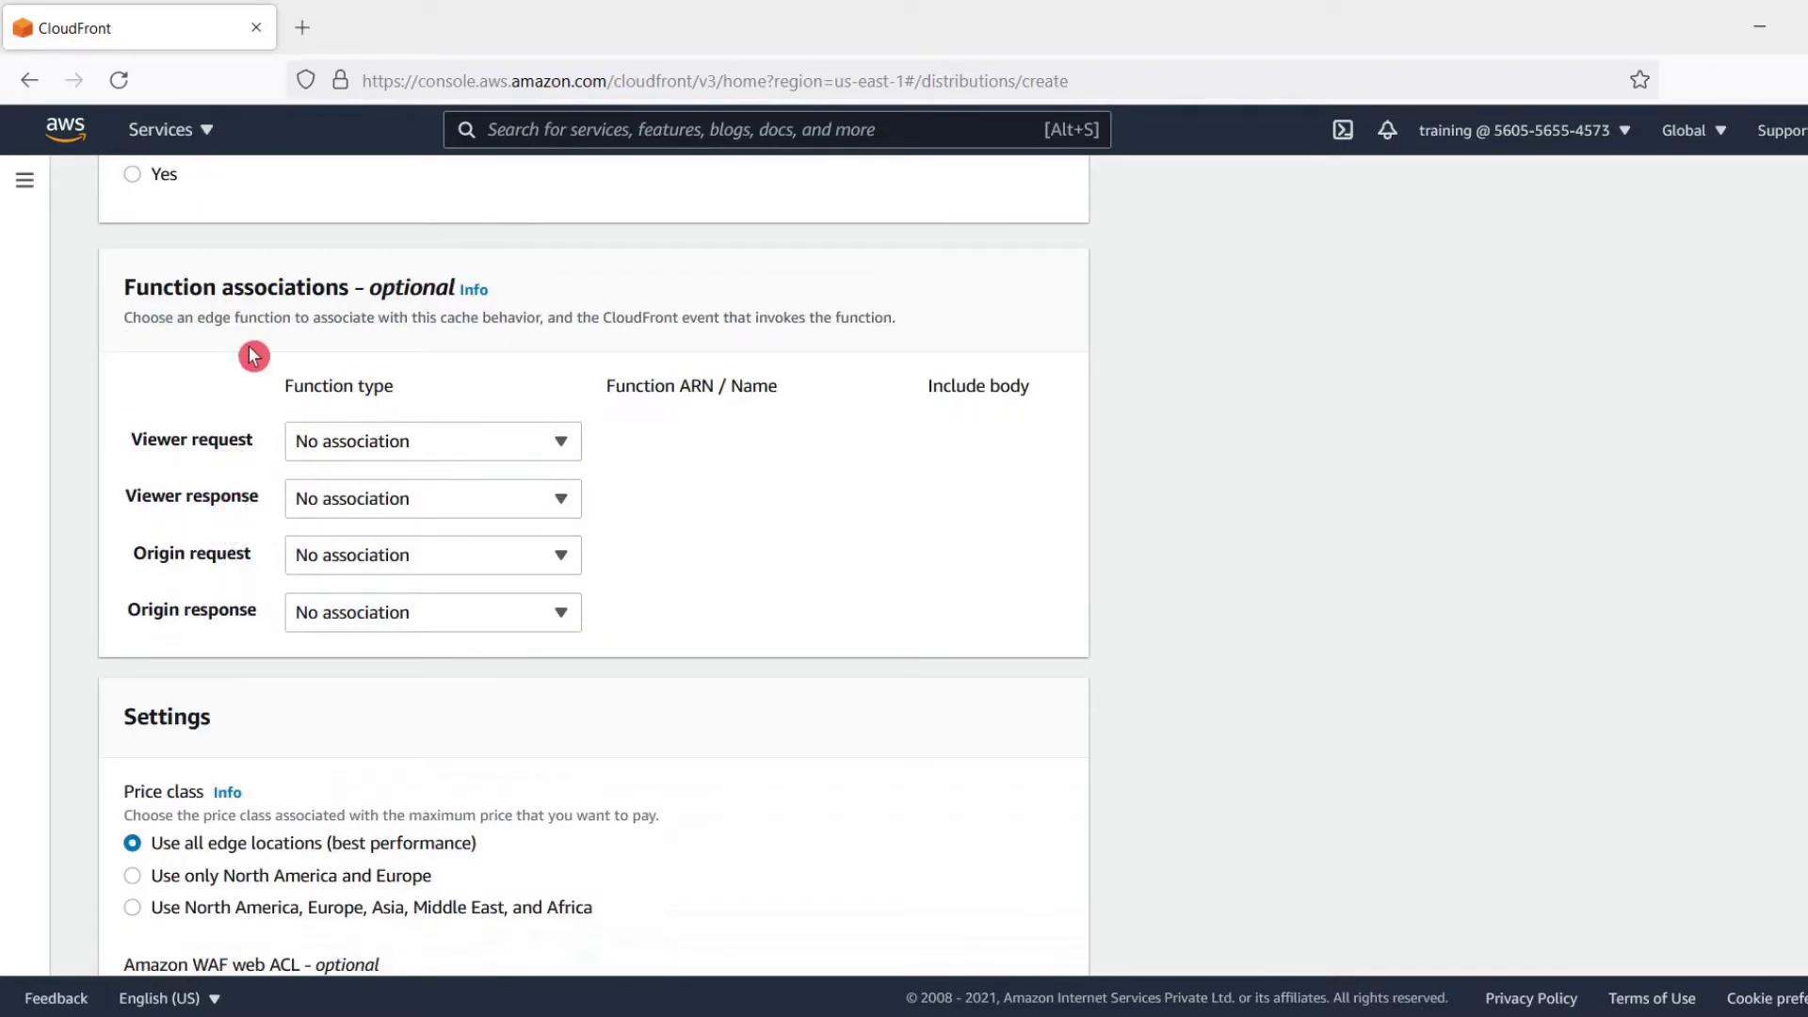
triple_click(252, 287)
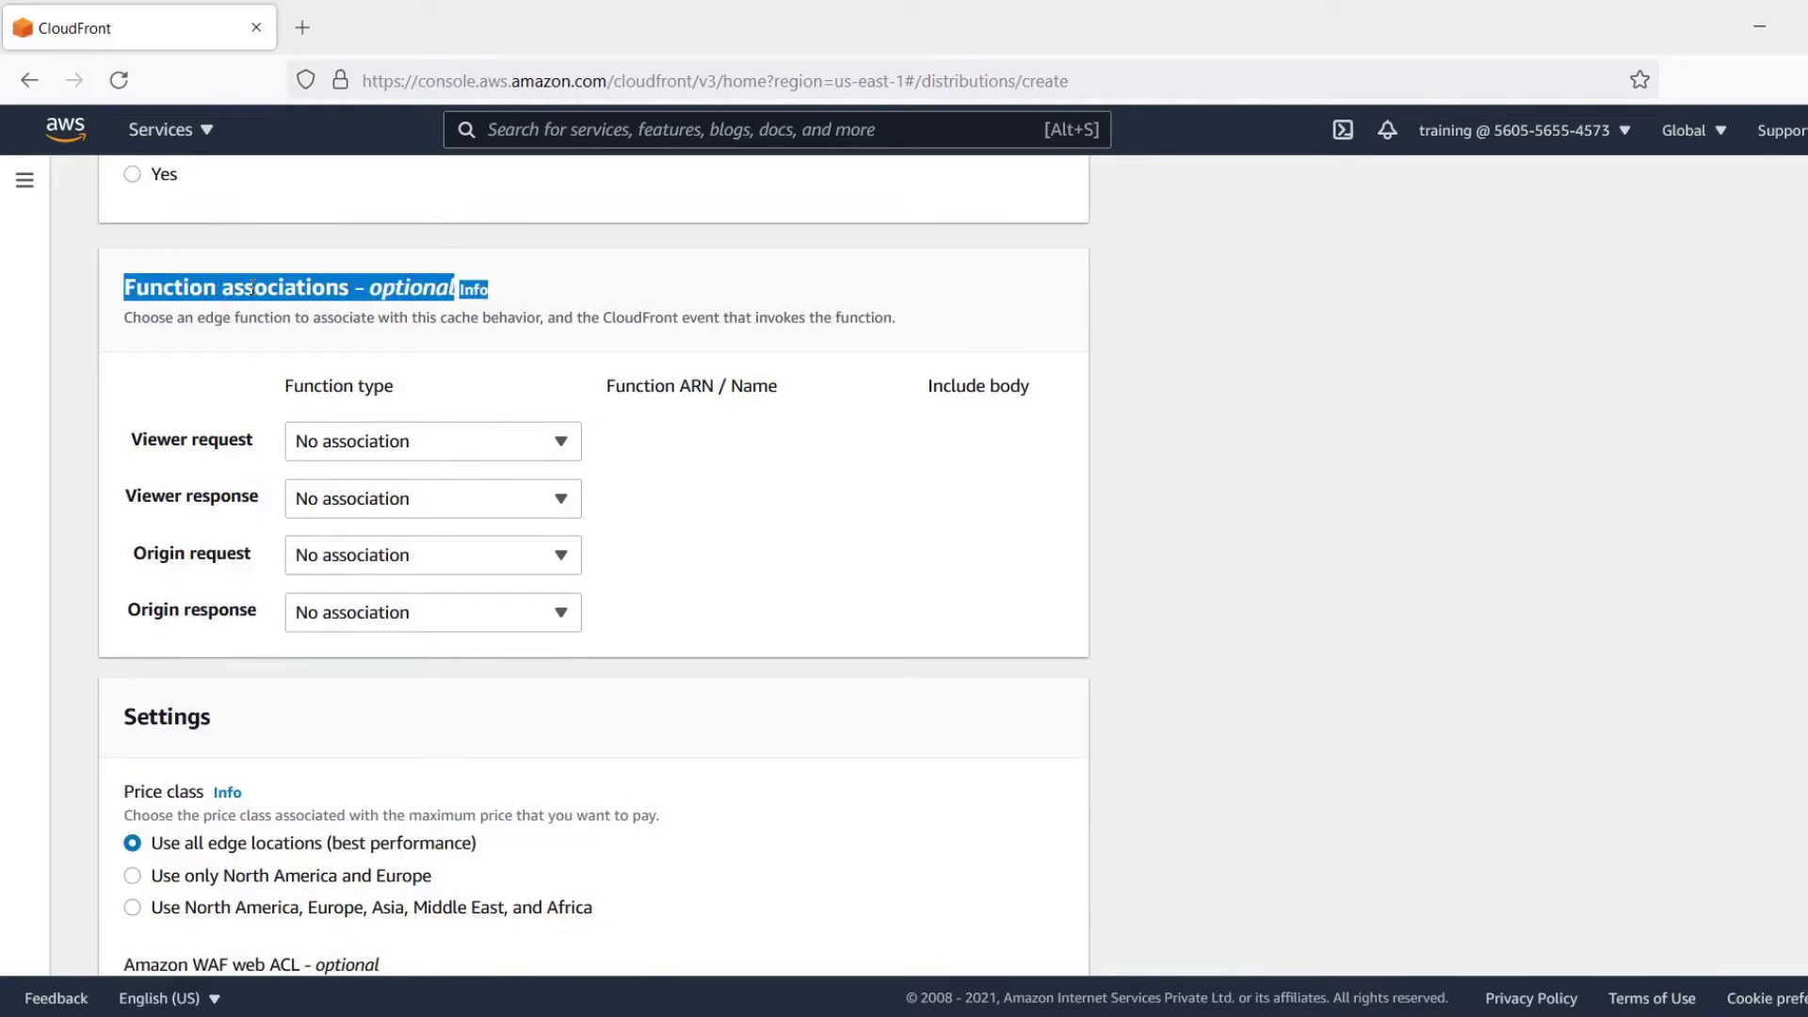
left_click(206, 433)
Keep the distribution's price class on Use all edge locations (best performance).
scroll(207, 433, "down", 5)
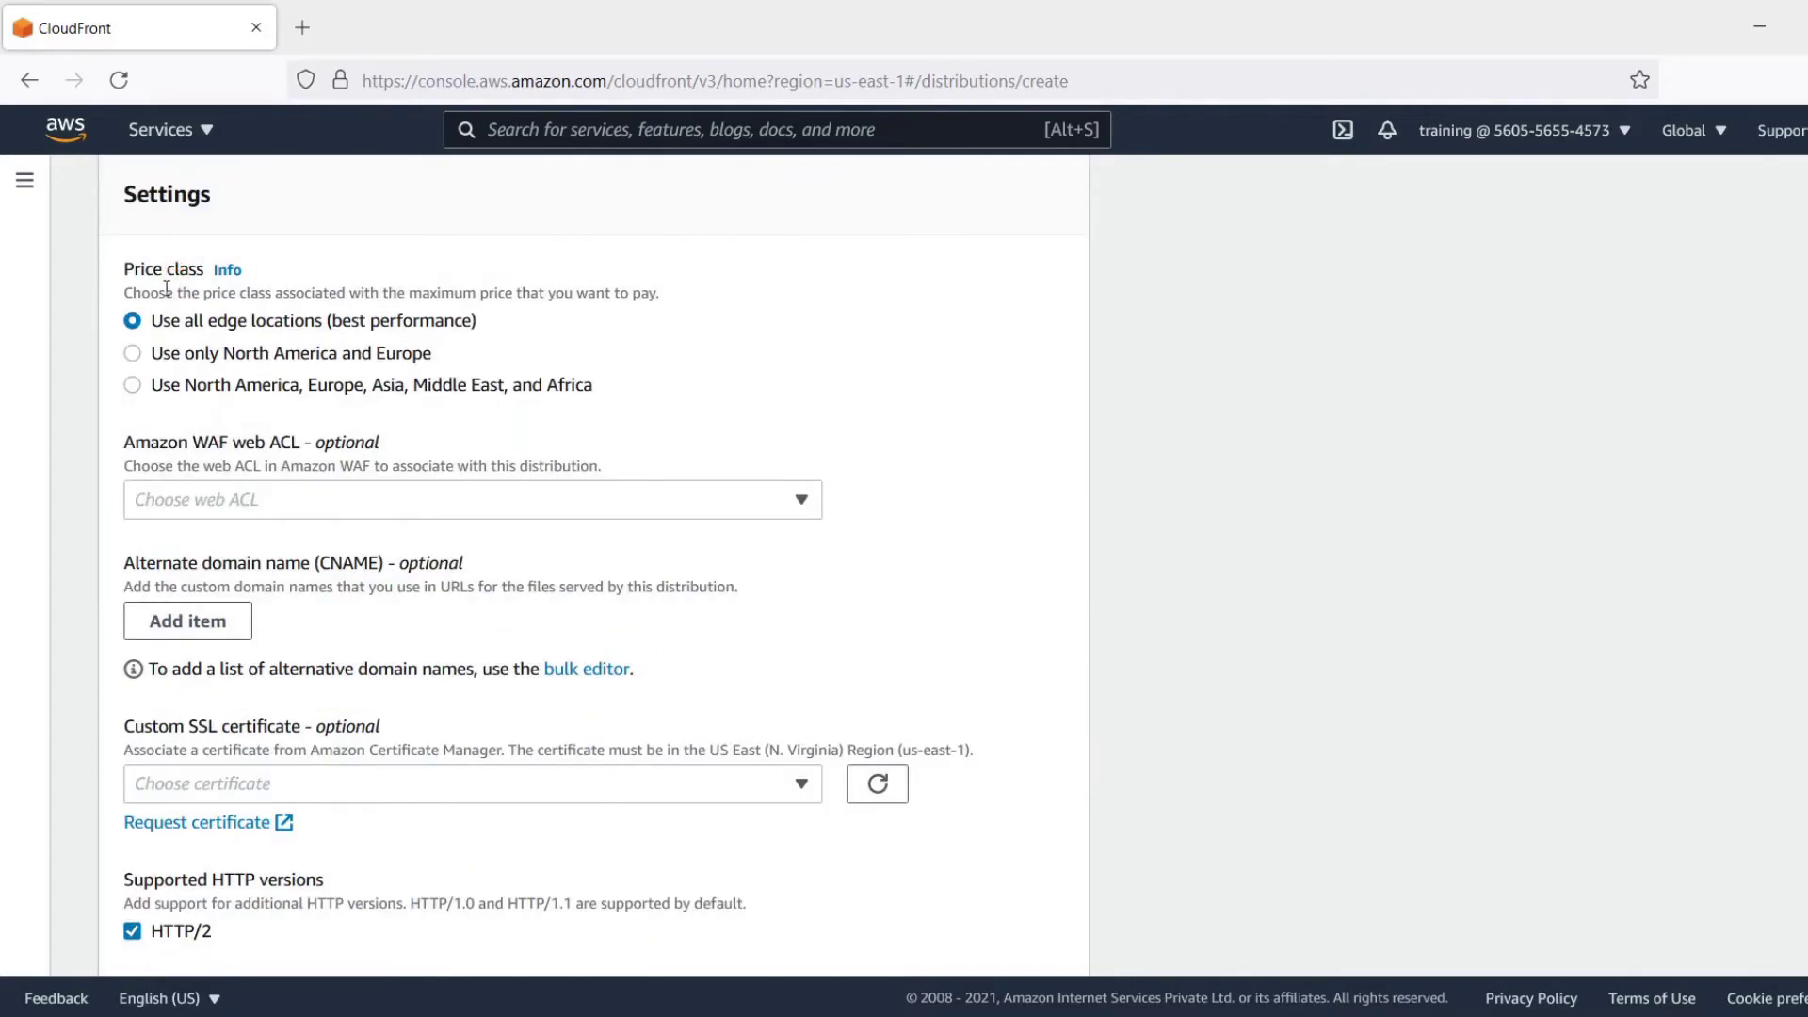
left_click_drag(129, 273, 321, 318)
left_click(194, 329)
left_click(307, 327)
scroll(305, 329, "down", 2)
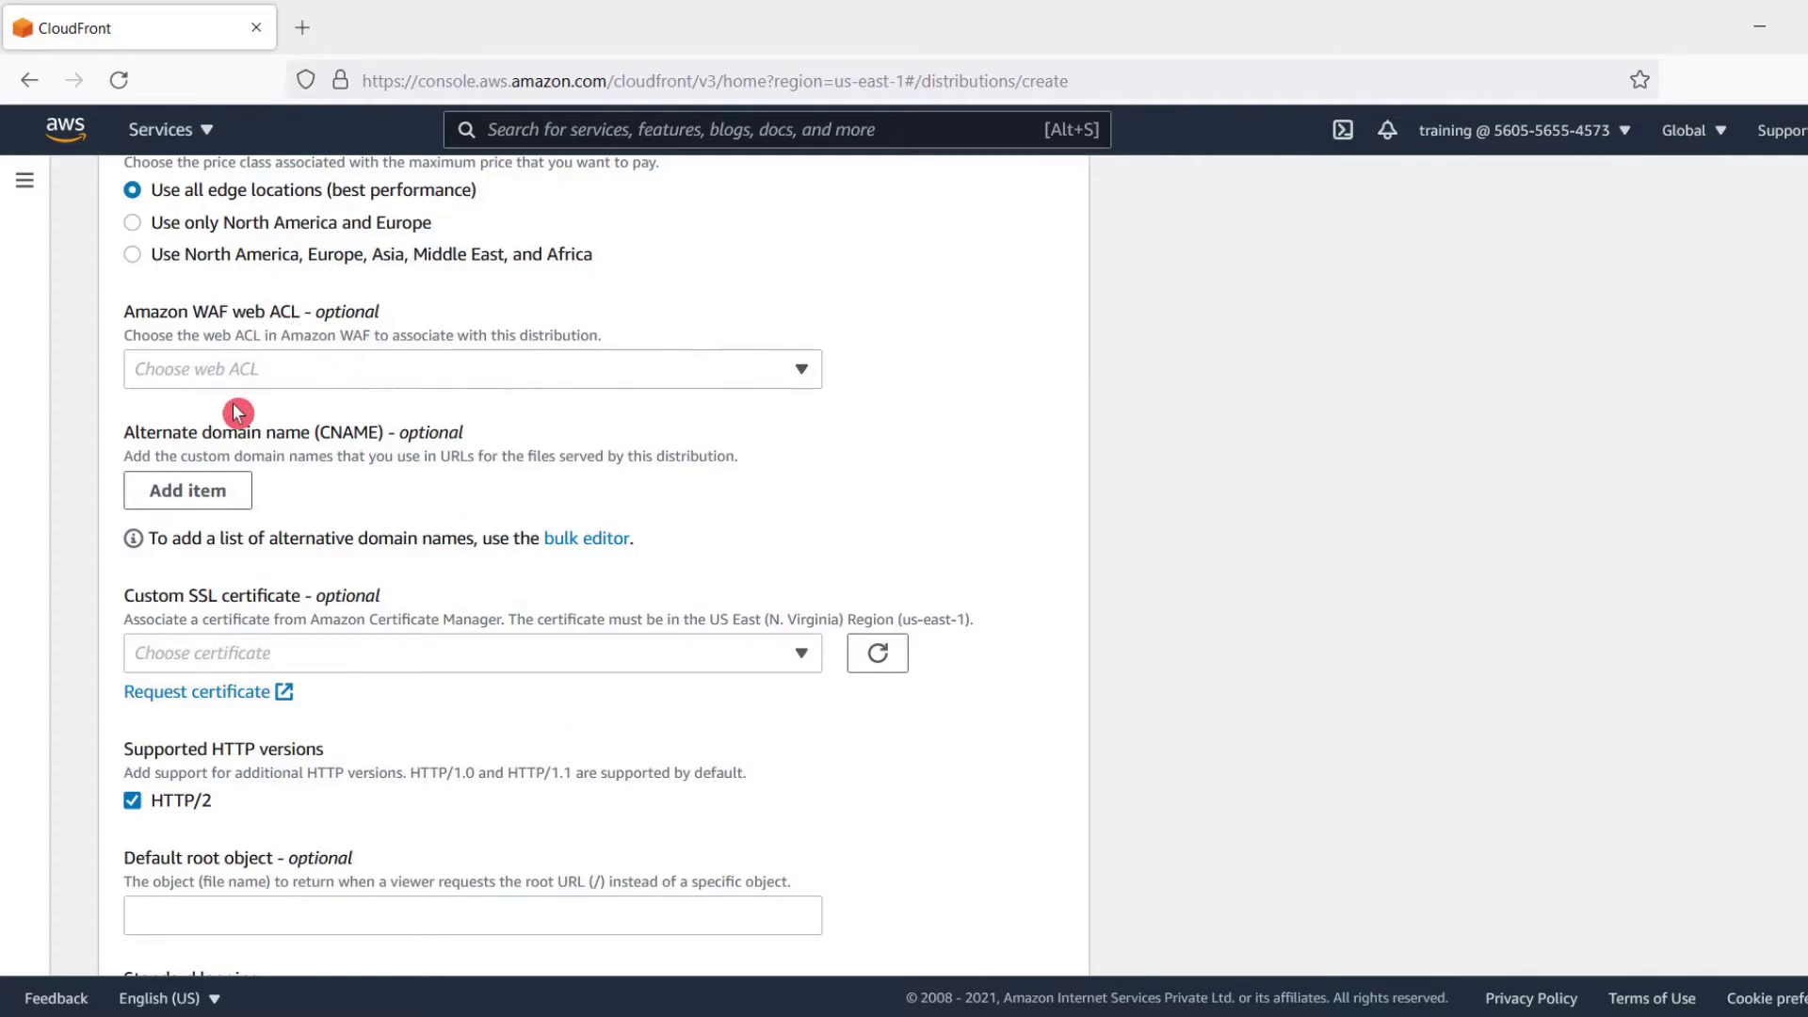
scroll(235, 407, "down", 2)
left_click(289, 393)
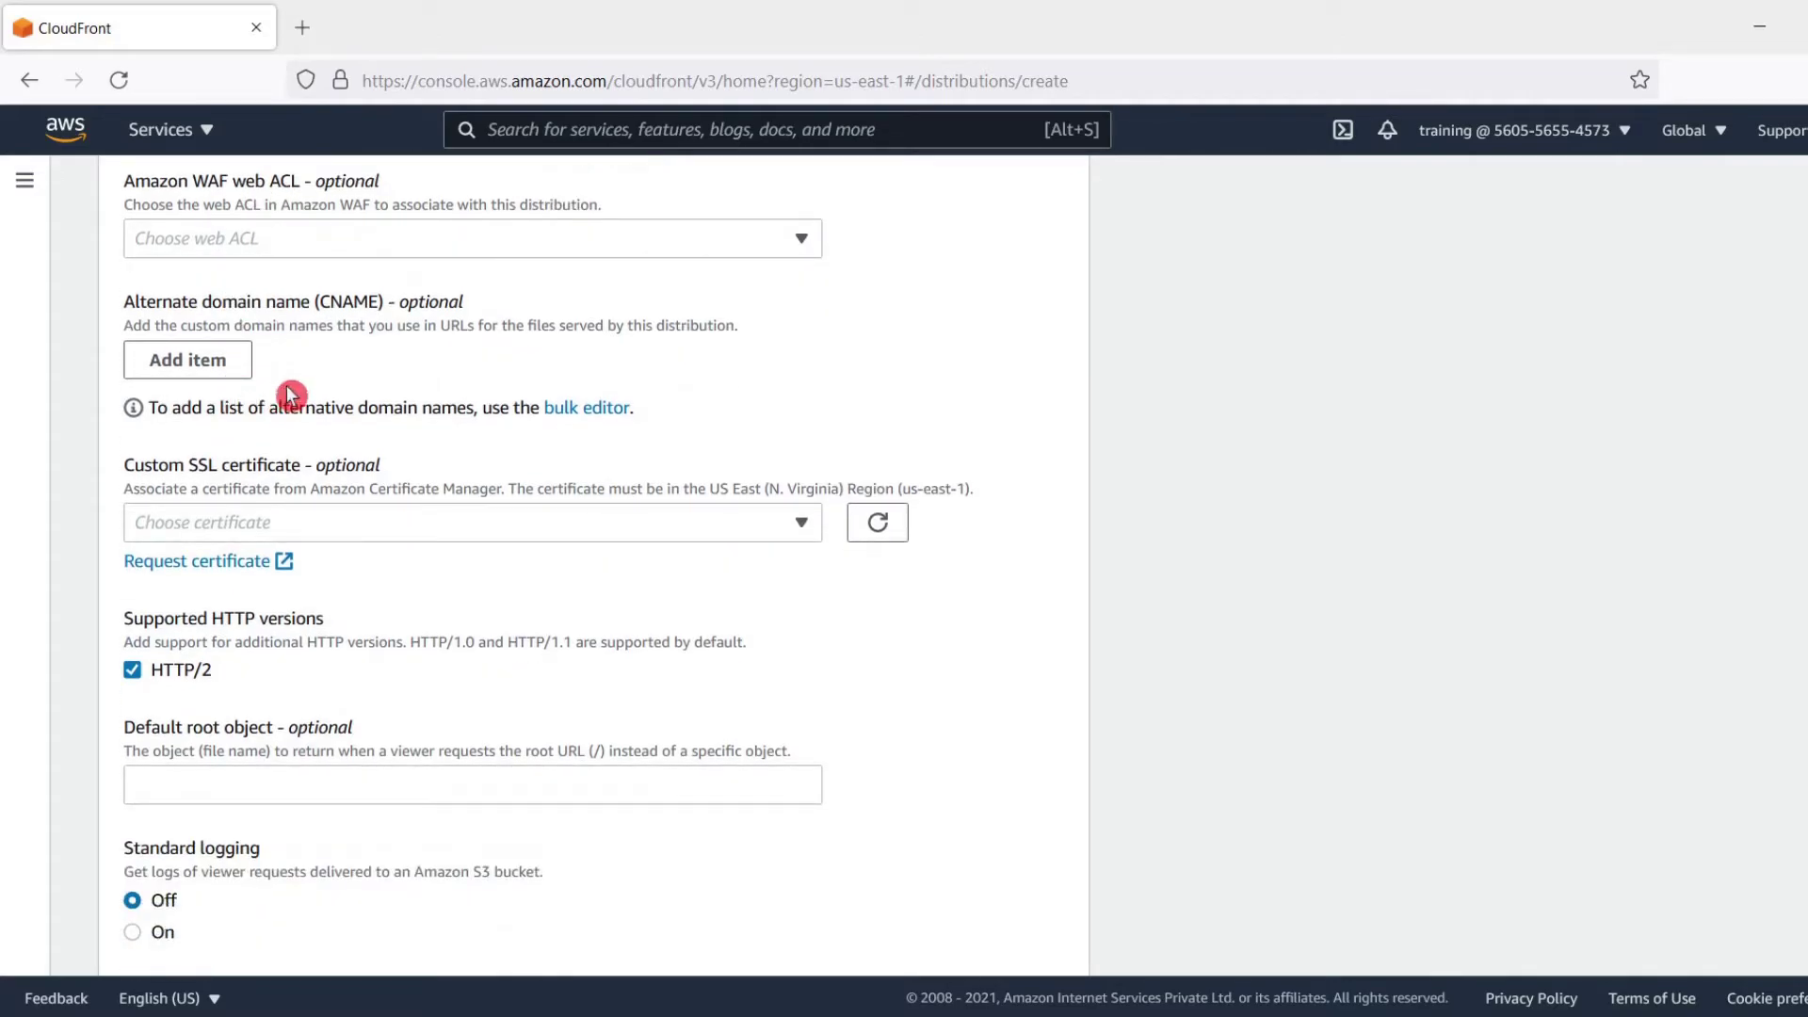
left_click(225, 375)
left_click(223, 422)
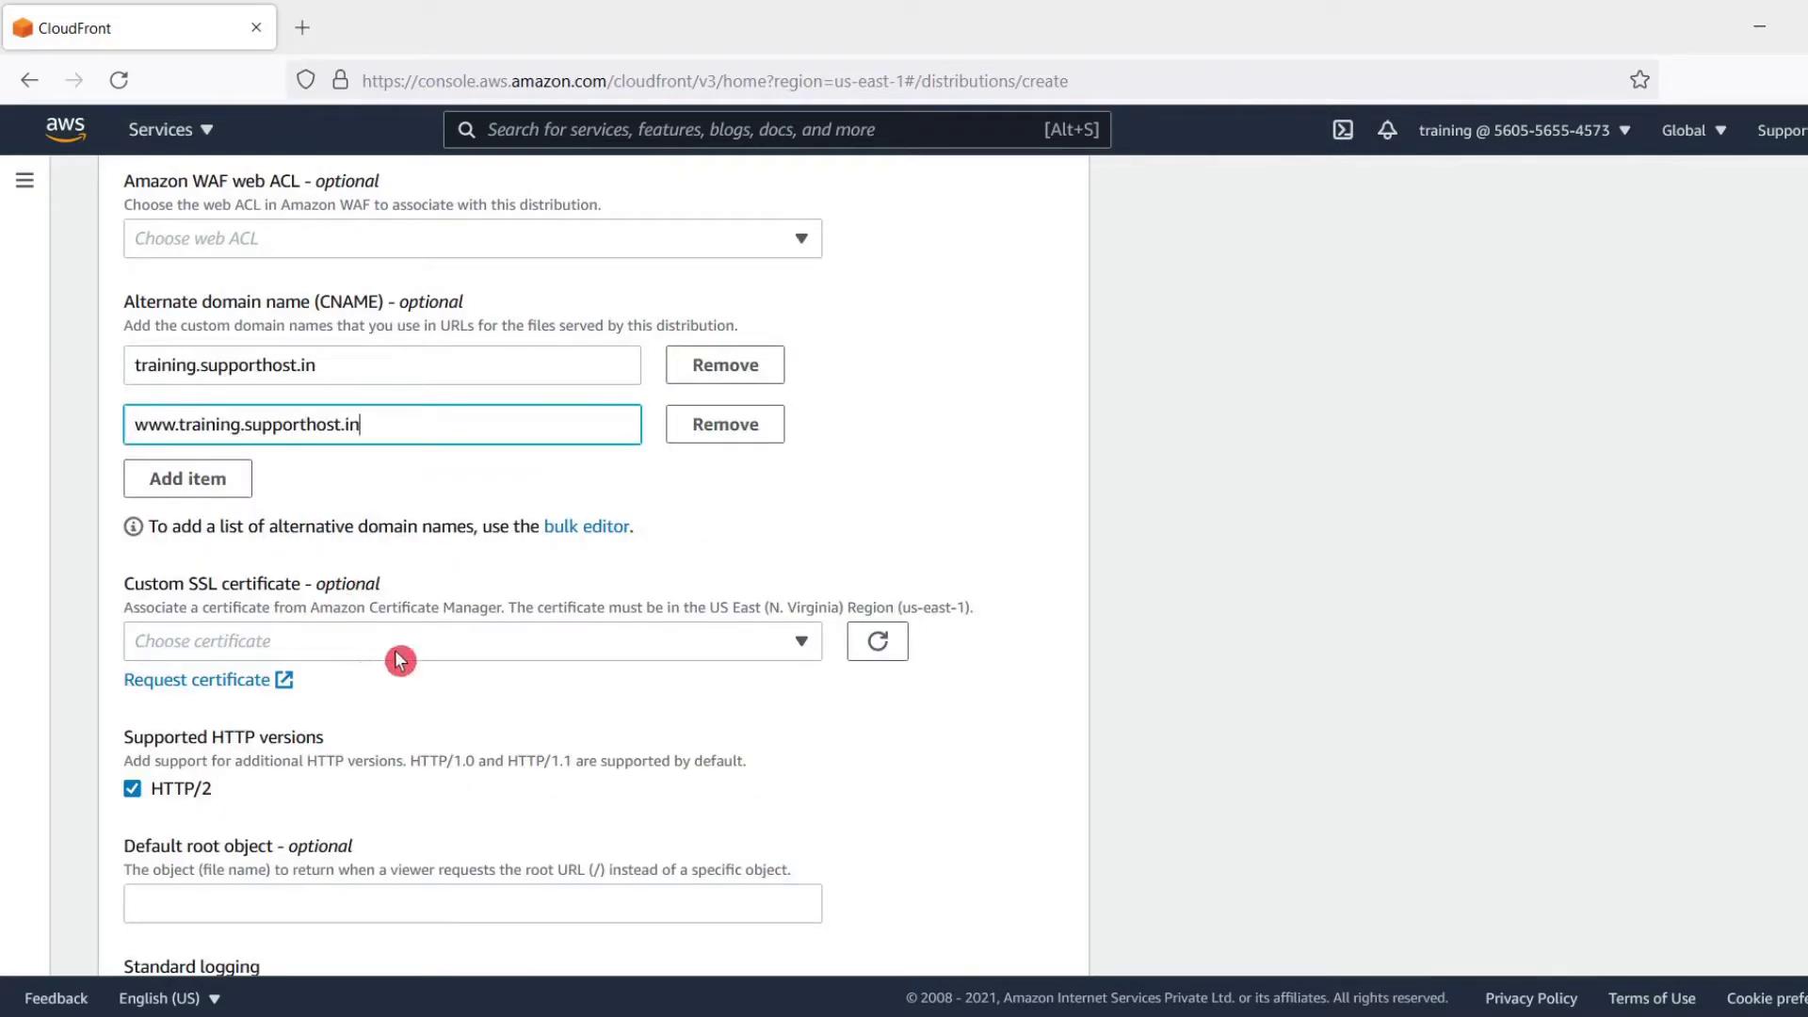
Choose the training.supporthost.in ACM certificate as the distribution's custom SSL certificate.
left_click(408, 646)
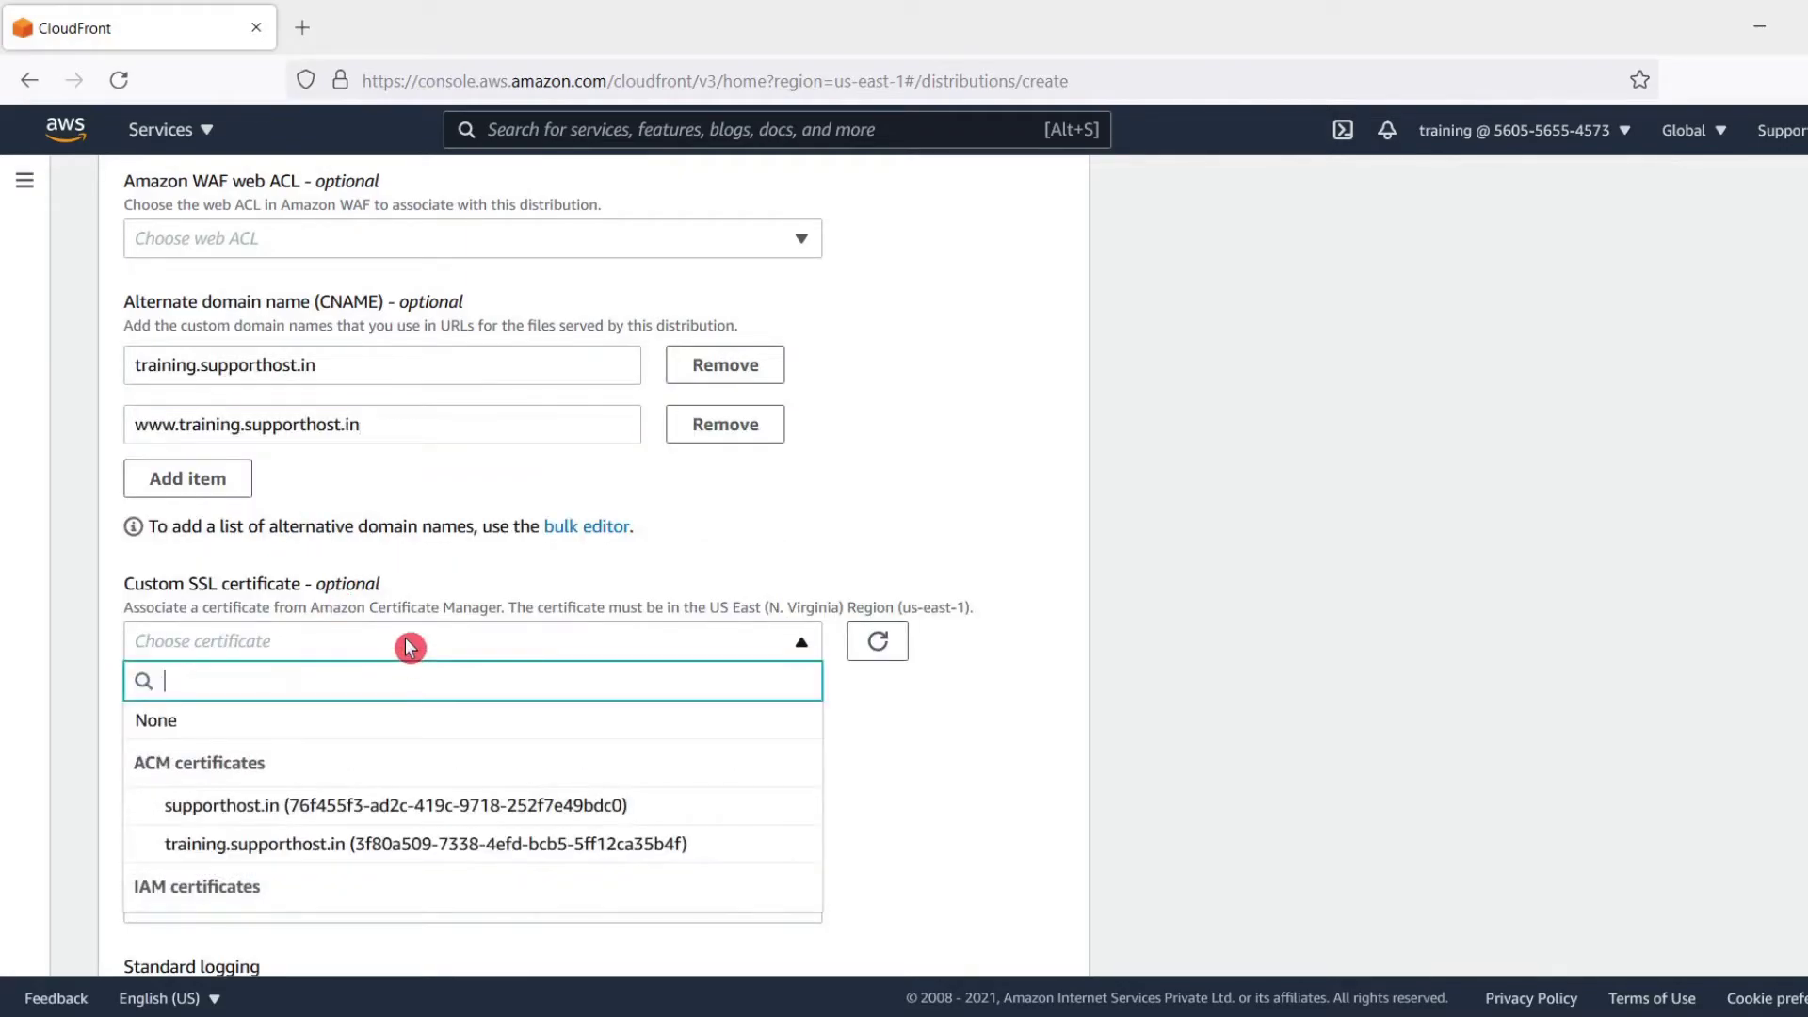
left_click(376, 852)
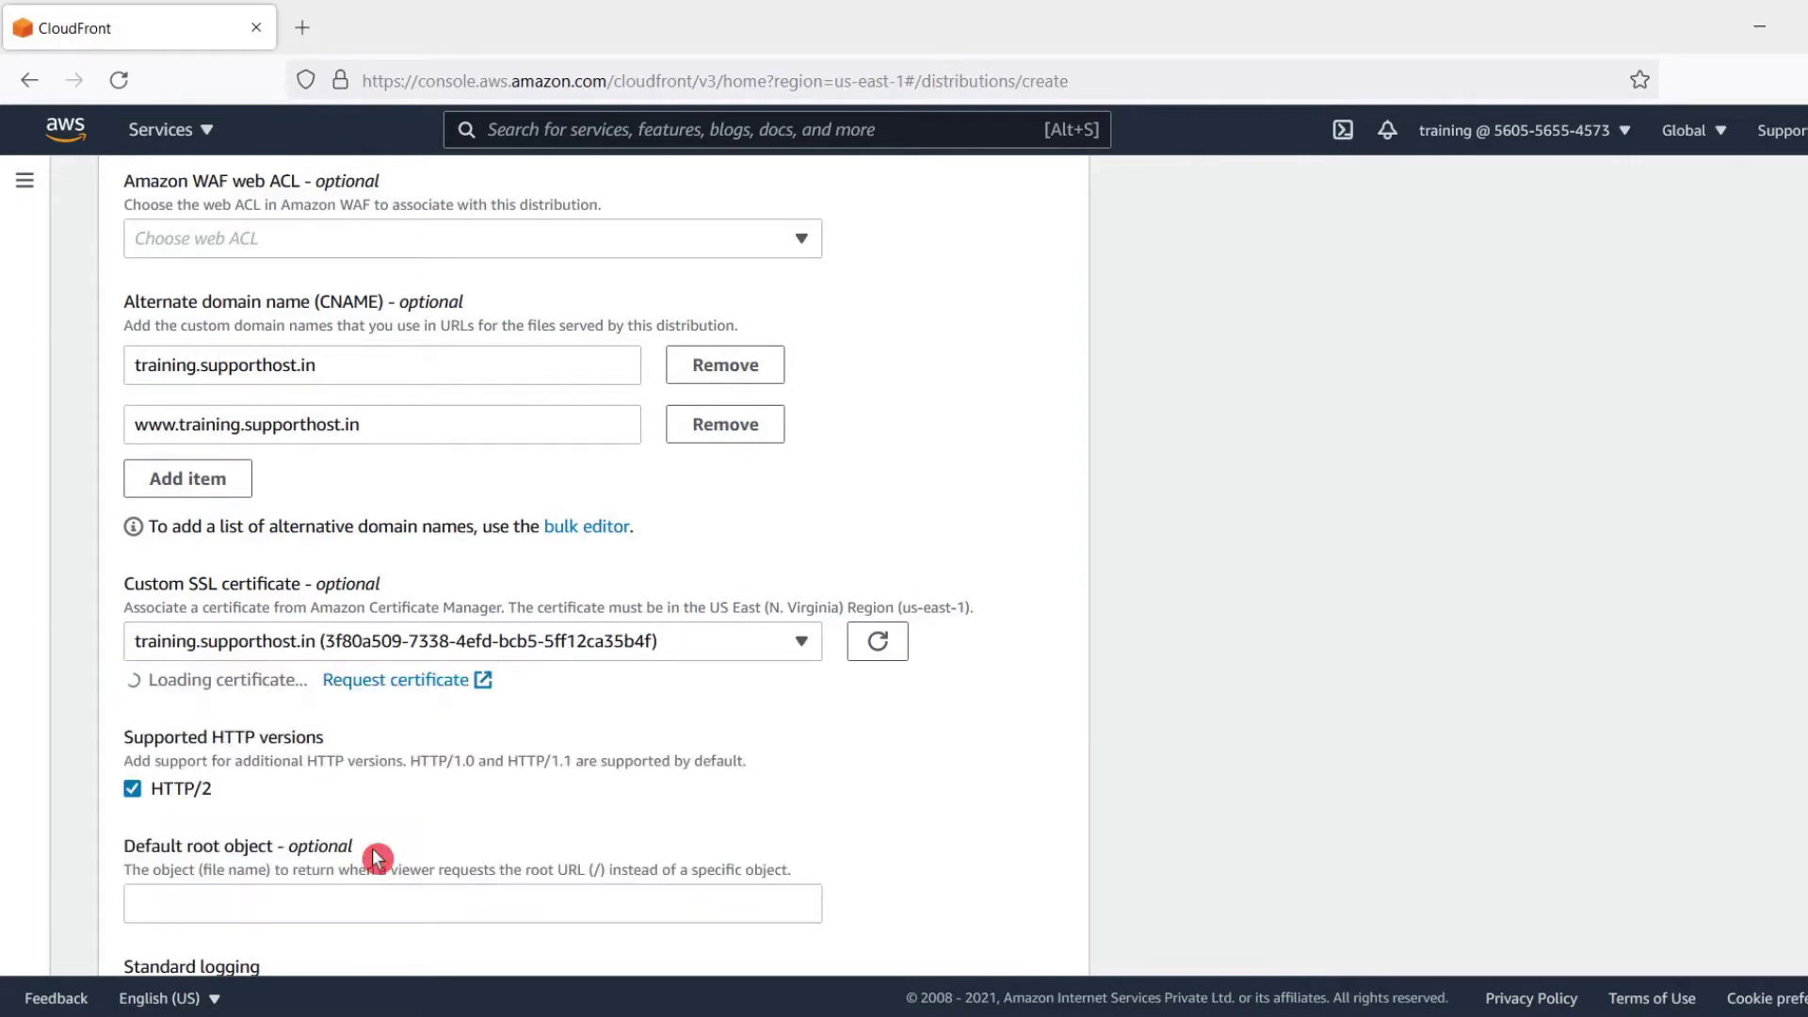
scroll(559, 764, "down", 1)
scroll(559, 764, "down", 3)
left_click(562, 774)
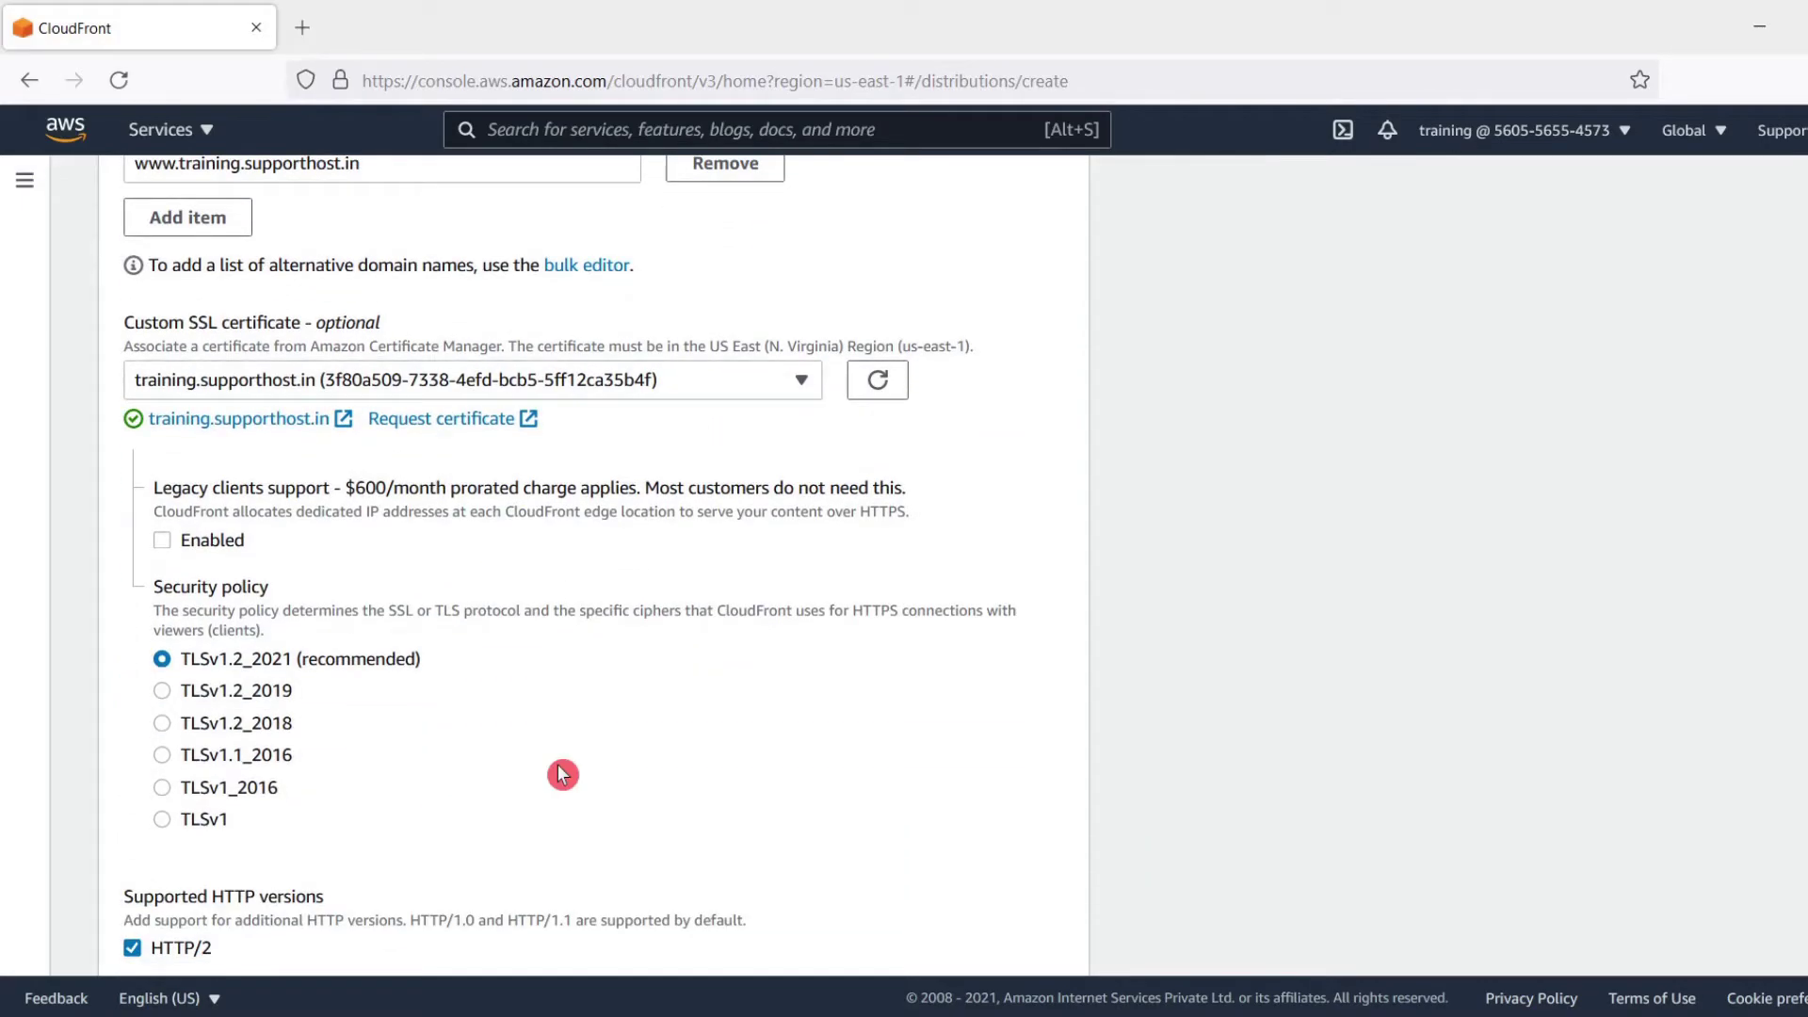
Examine the certificate's legacy clients support option and the available TLS security policies.
scroll(562, 774, "up", 2)
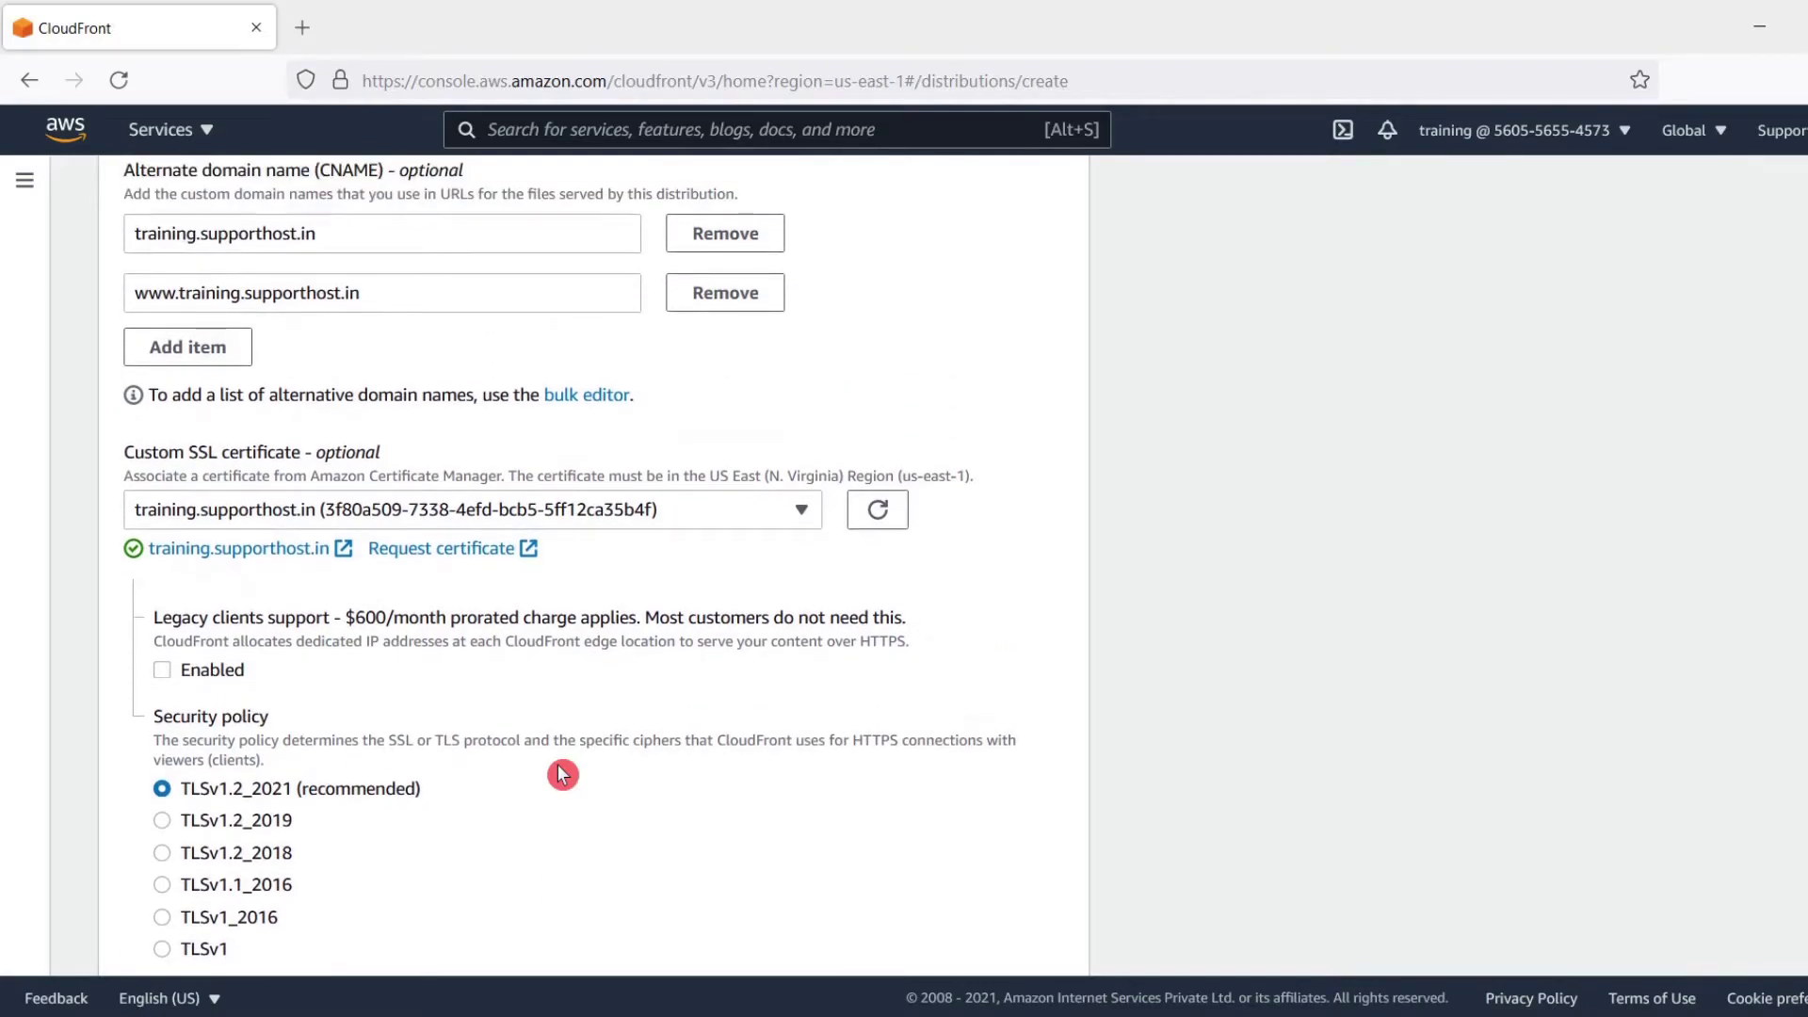
scroll(331, 582, "down", 2)
left_click_drag(150, 491, 919, 504)
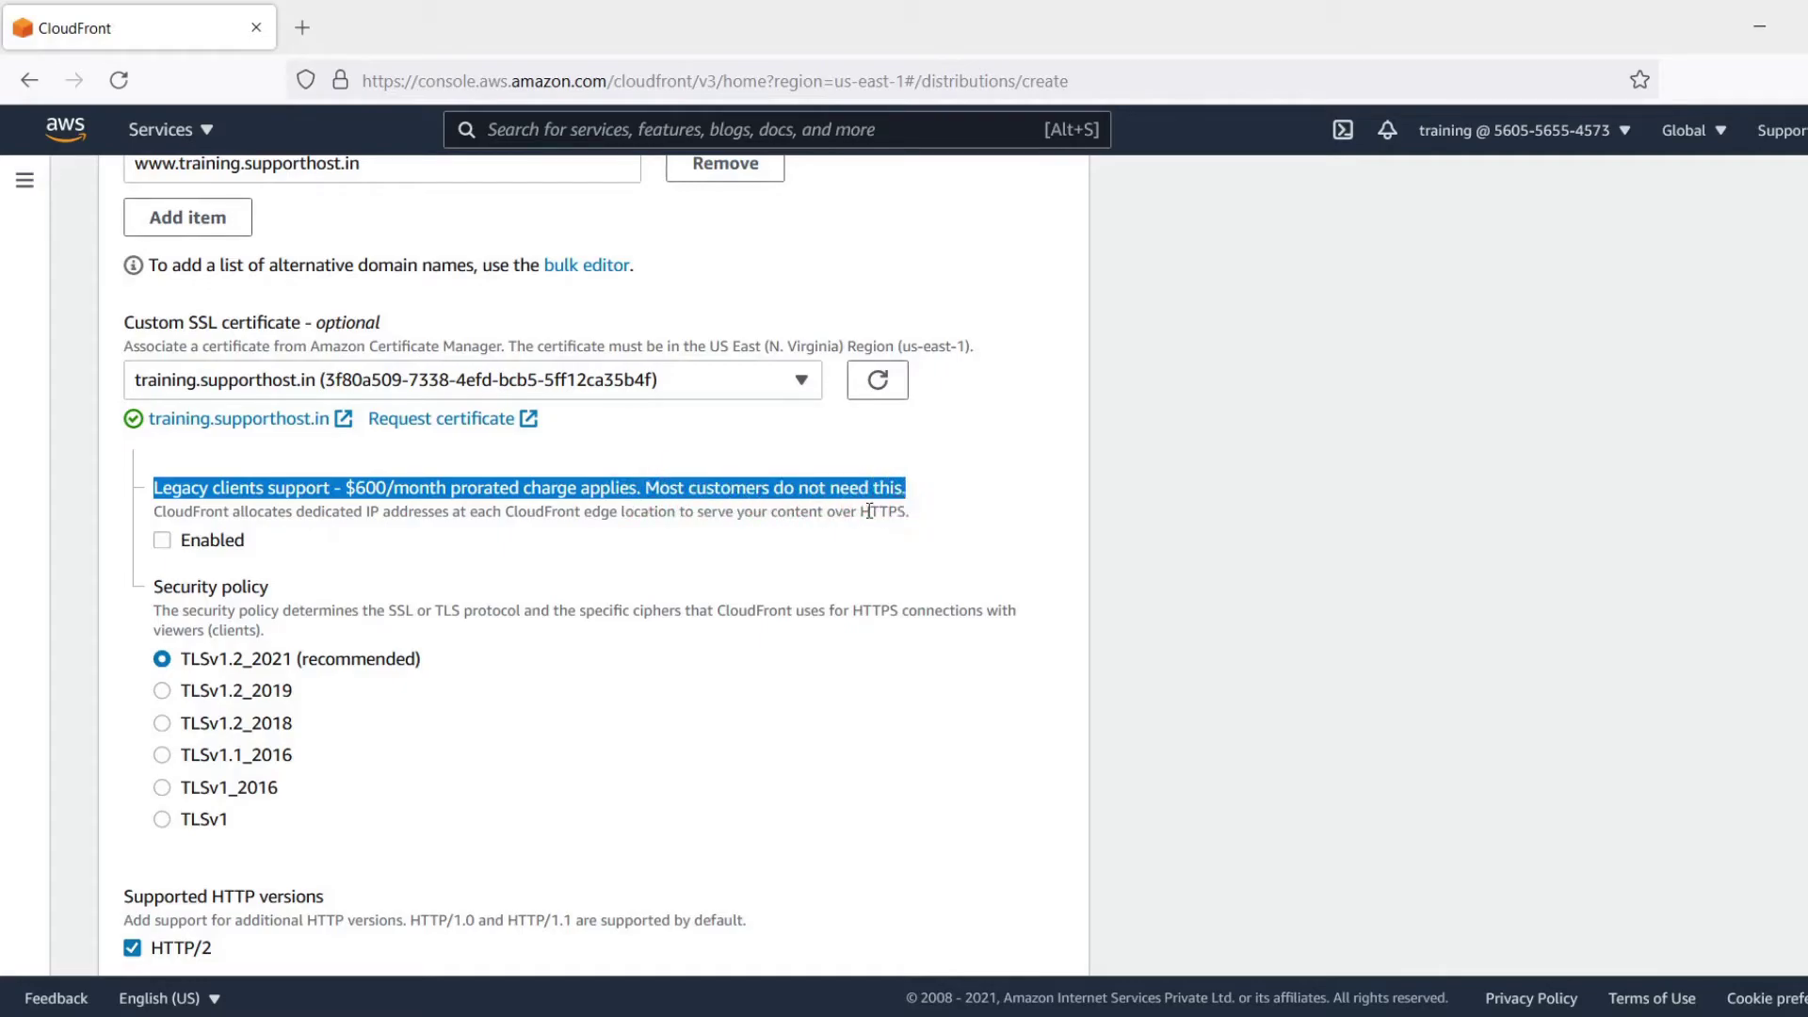
left_click(462, 566)
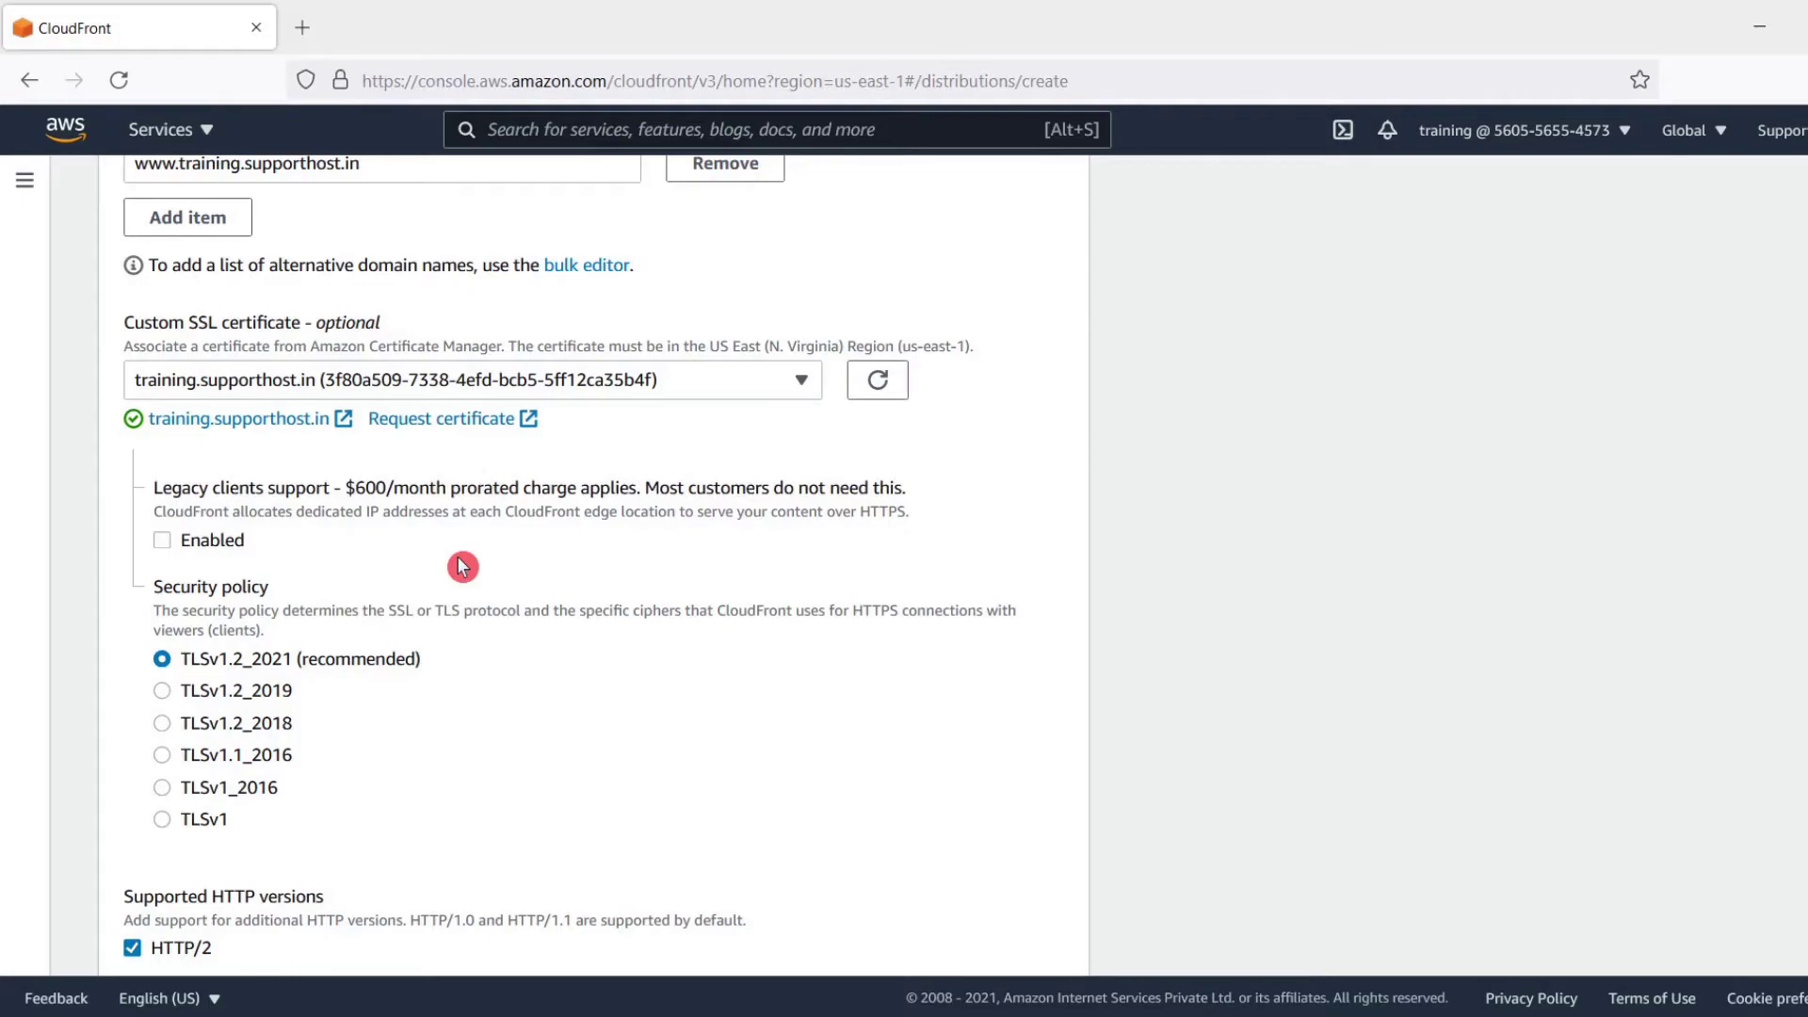
scroll(461, 566, "up", 2)
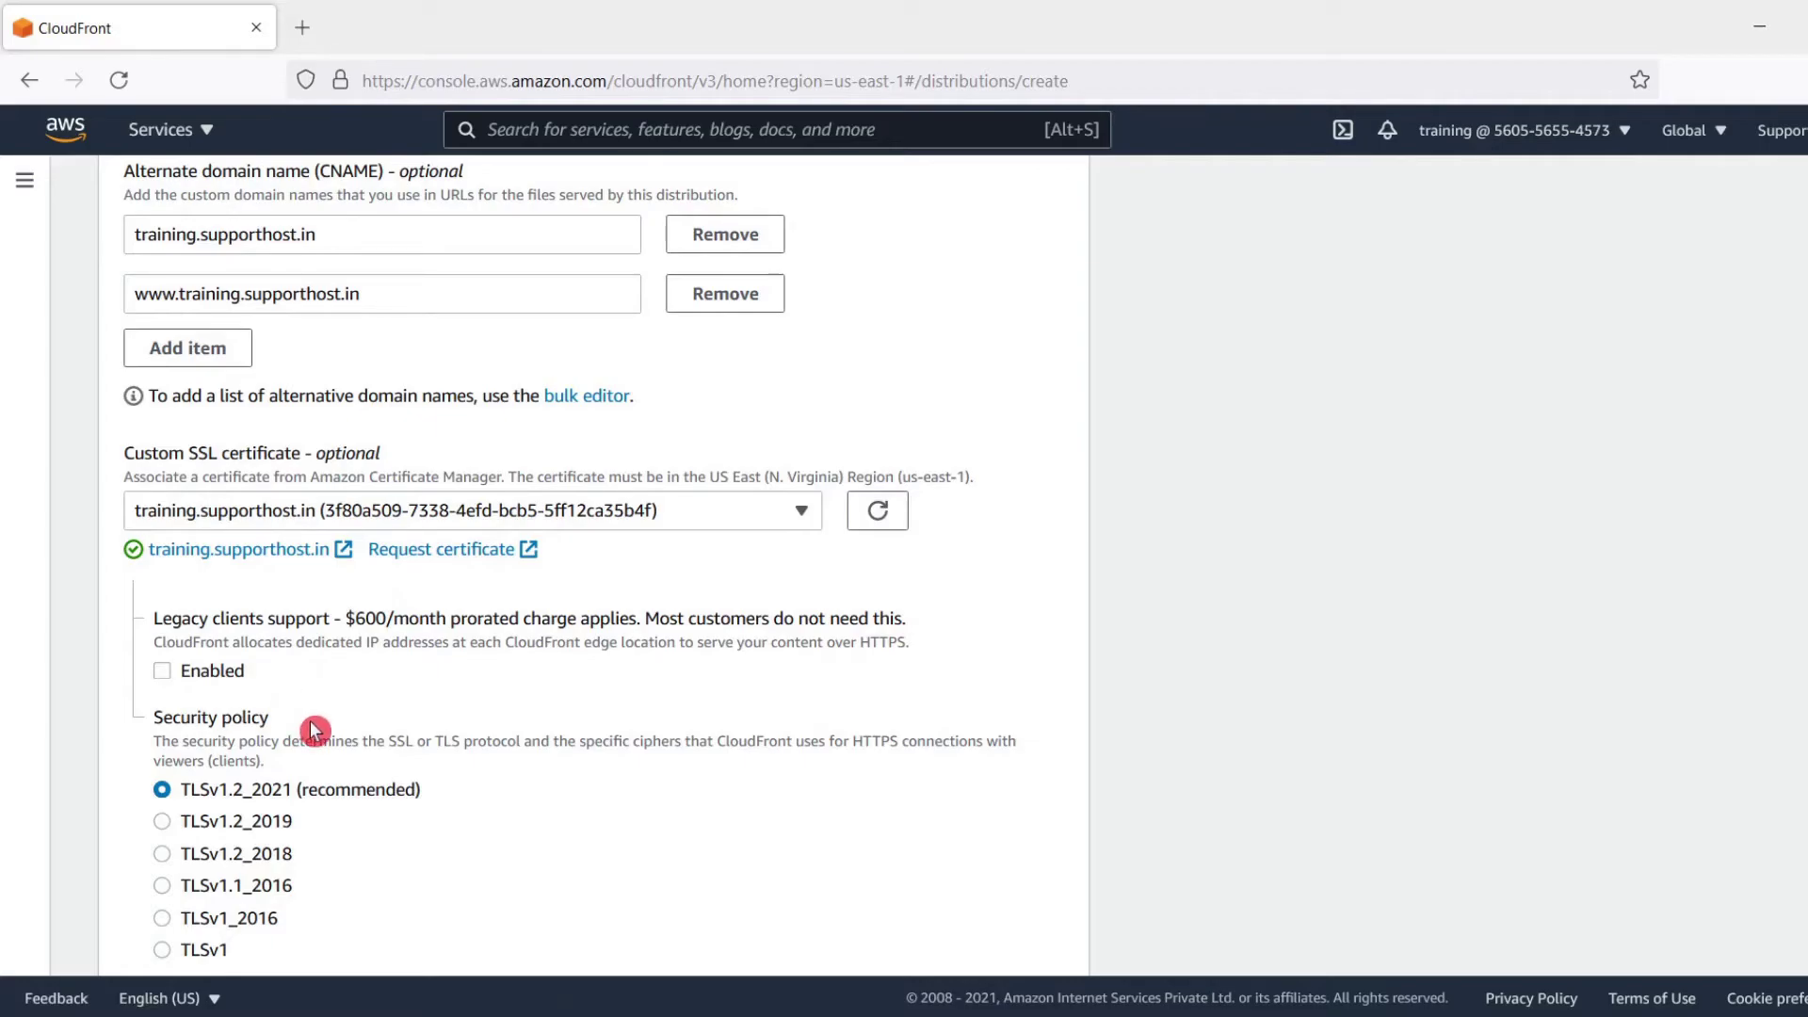
scroll(314, 730, "down", 2)
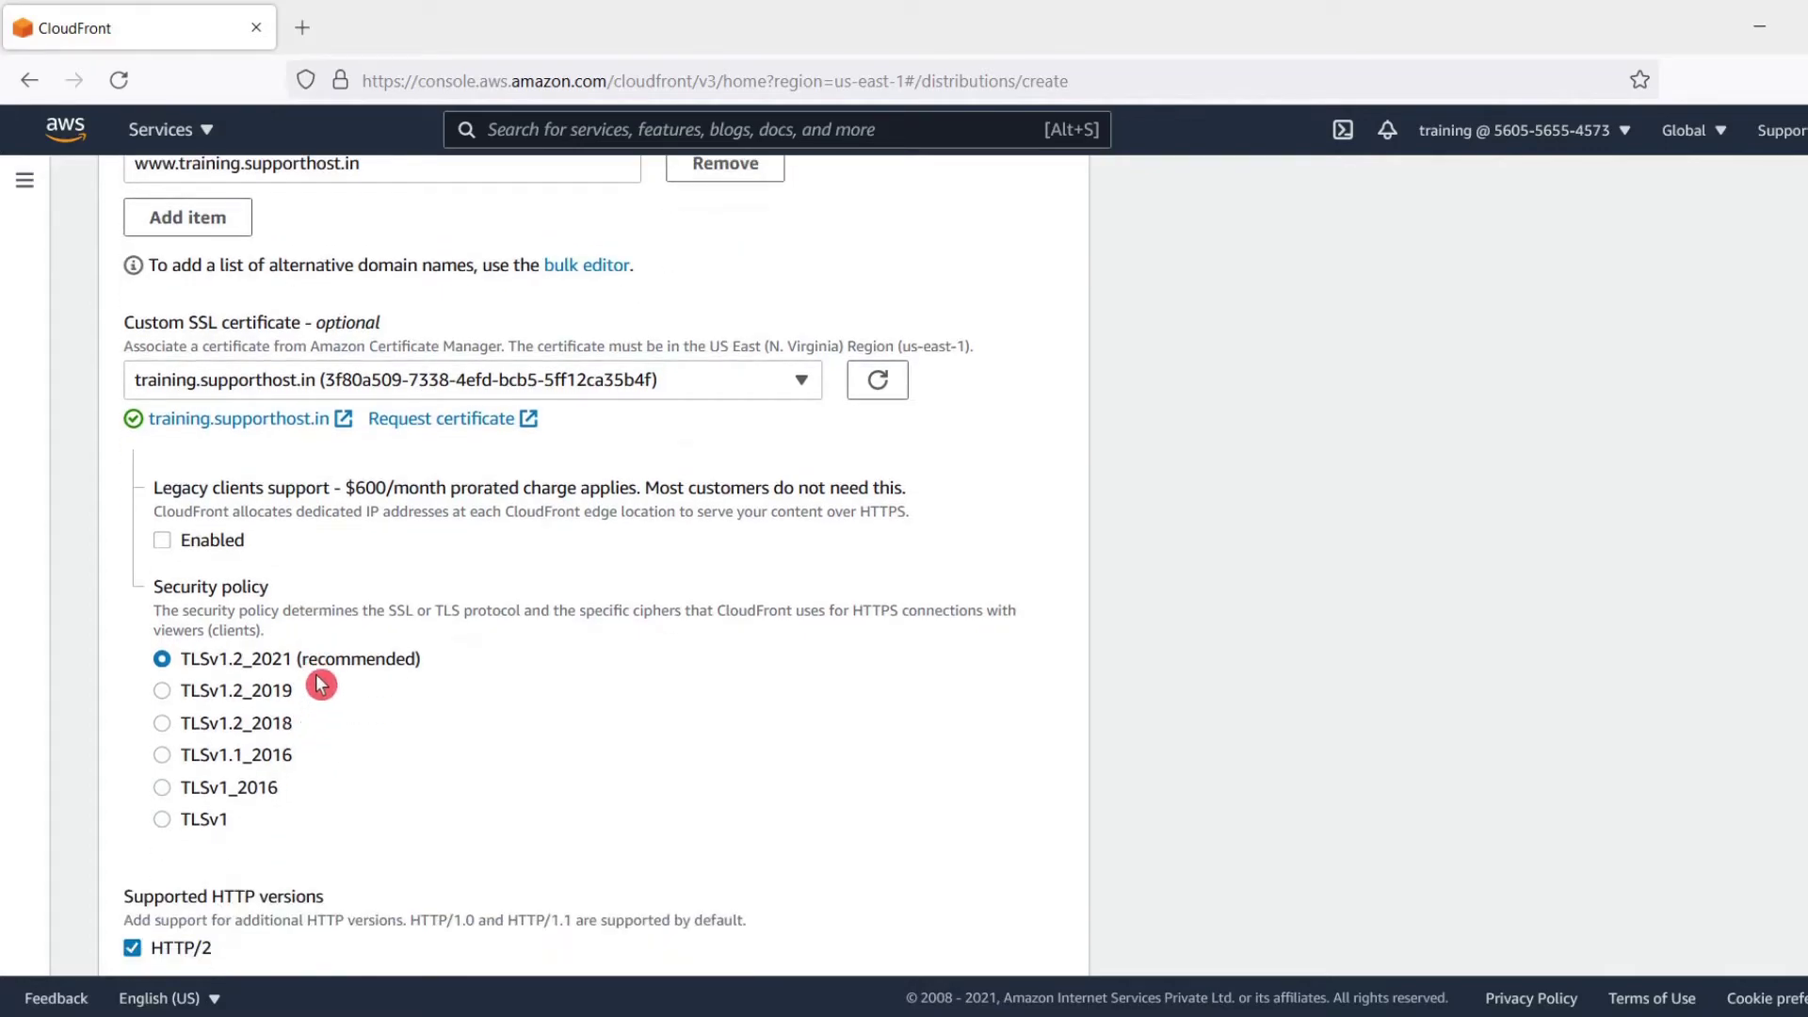
Keep the TLSv1.2_2021 (recommended) security policy and HTTP/2 support enabled for the distribution.
left_click_drag(187, 665, 299, 665)
scroll(345, 730, "down", 8)
left_click_drag(125, 374, 323, 380)
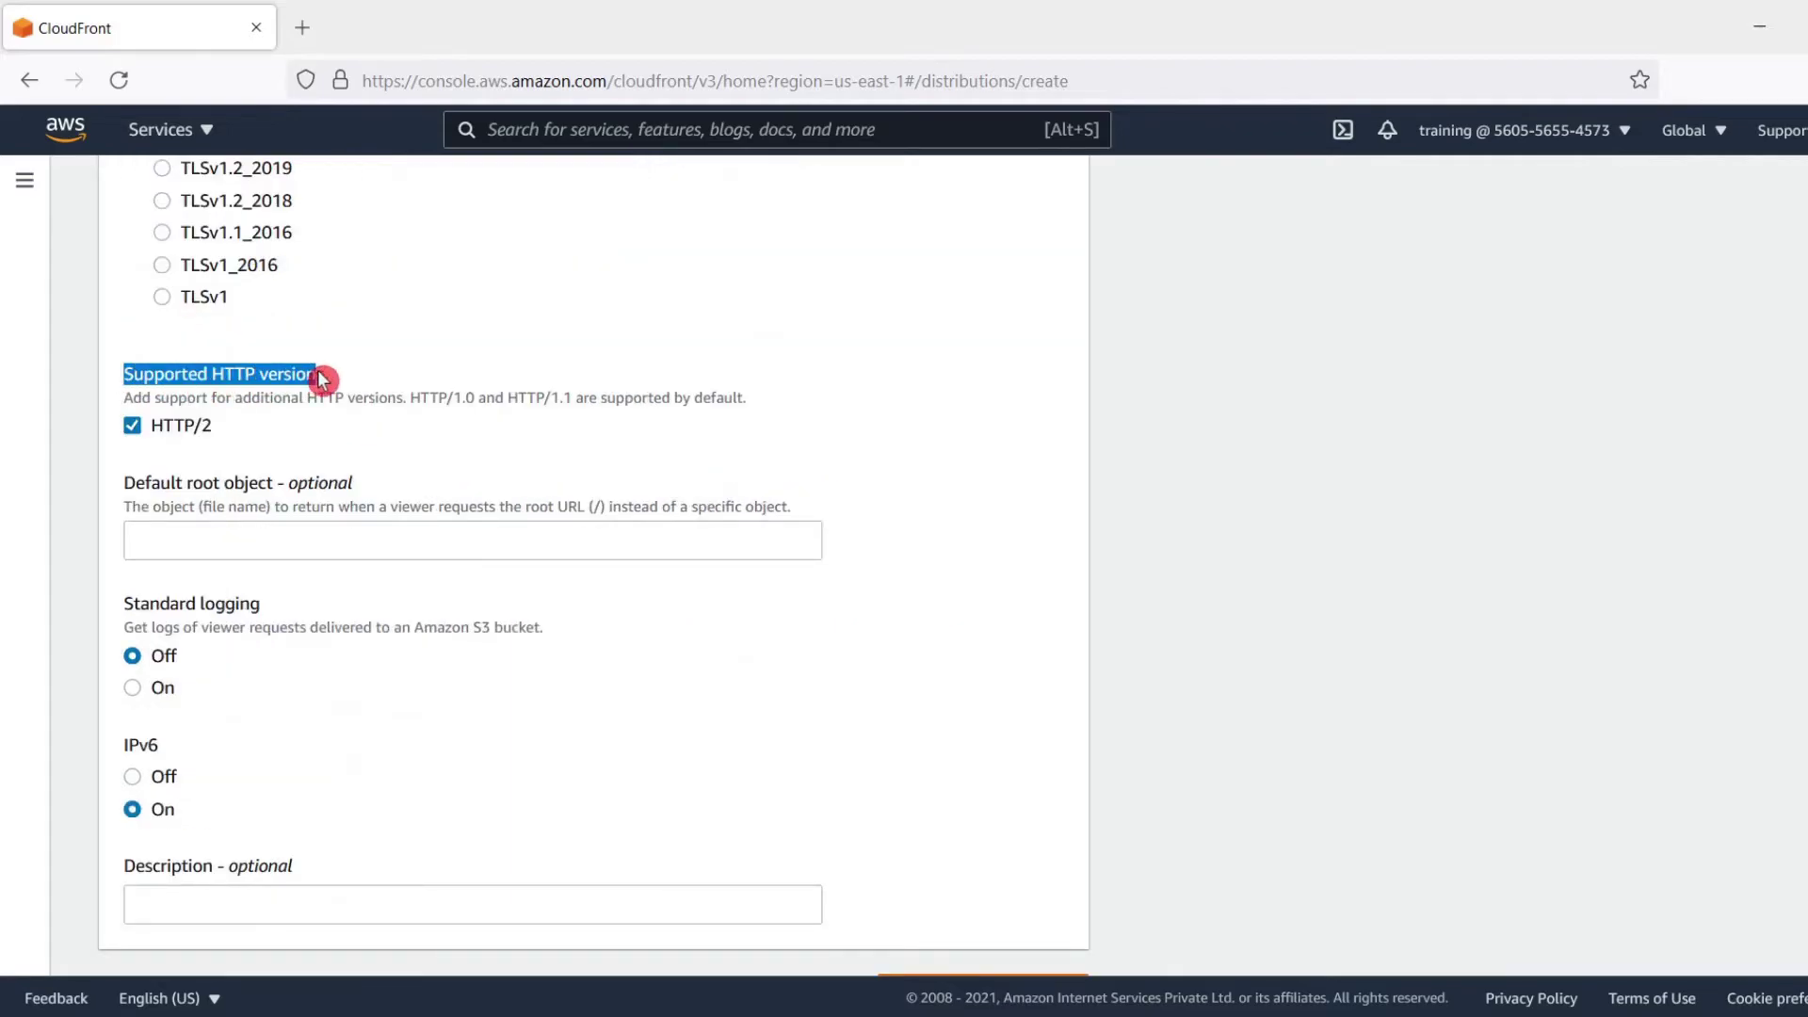
left_click(219, 438)
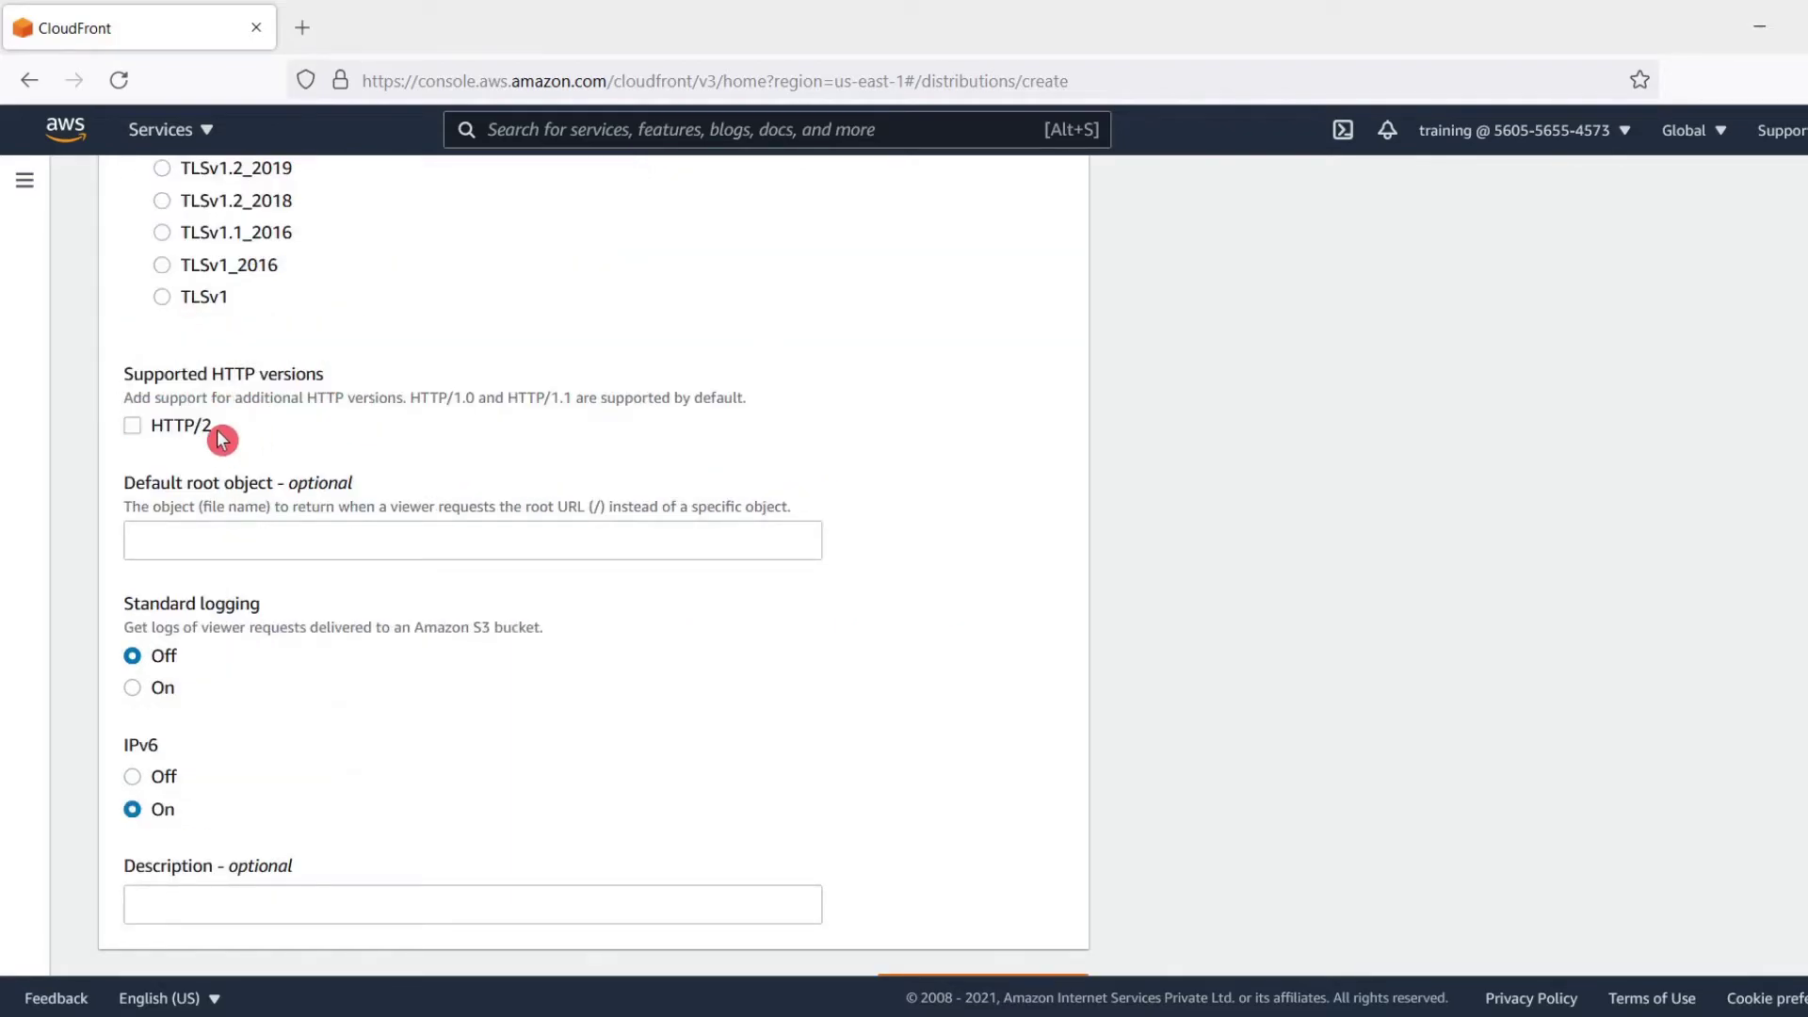
left_click(132, 426)
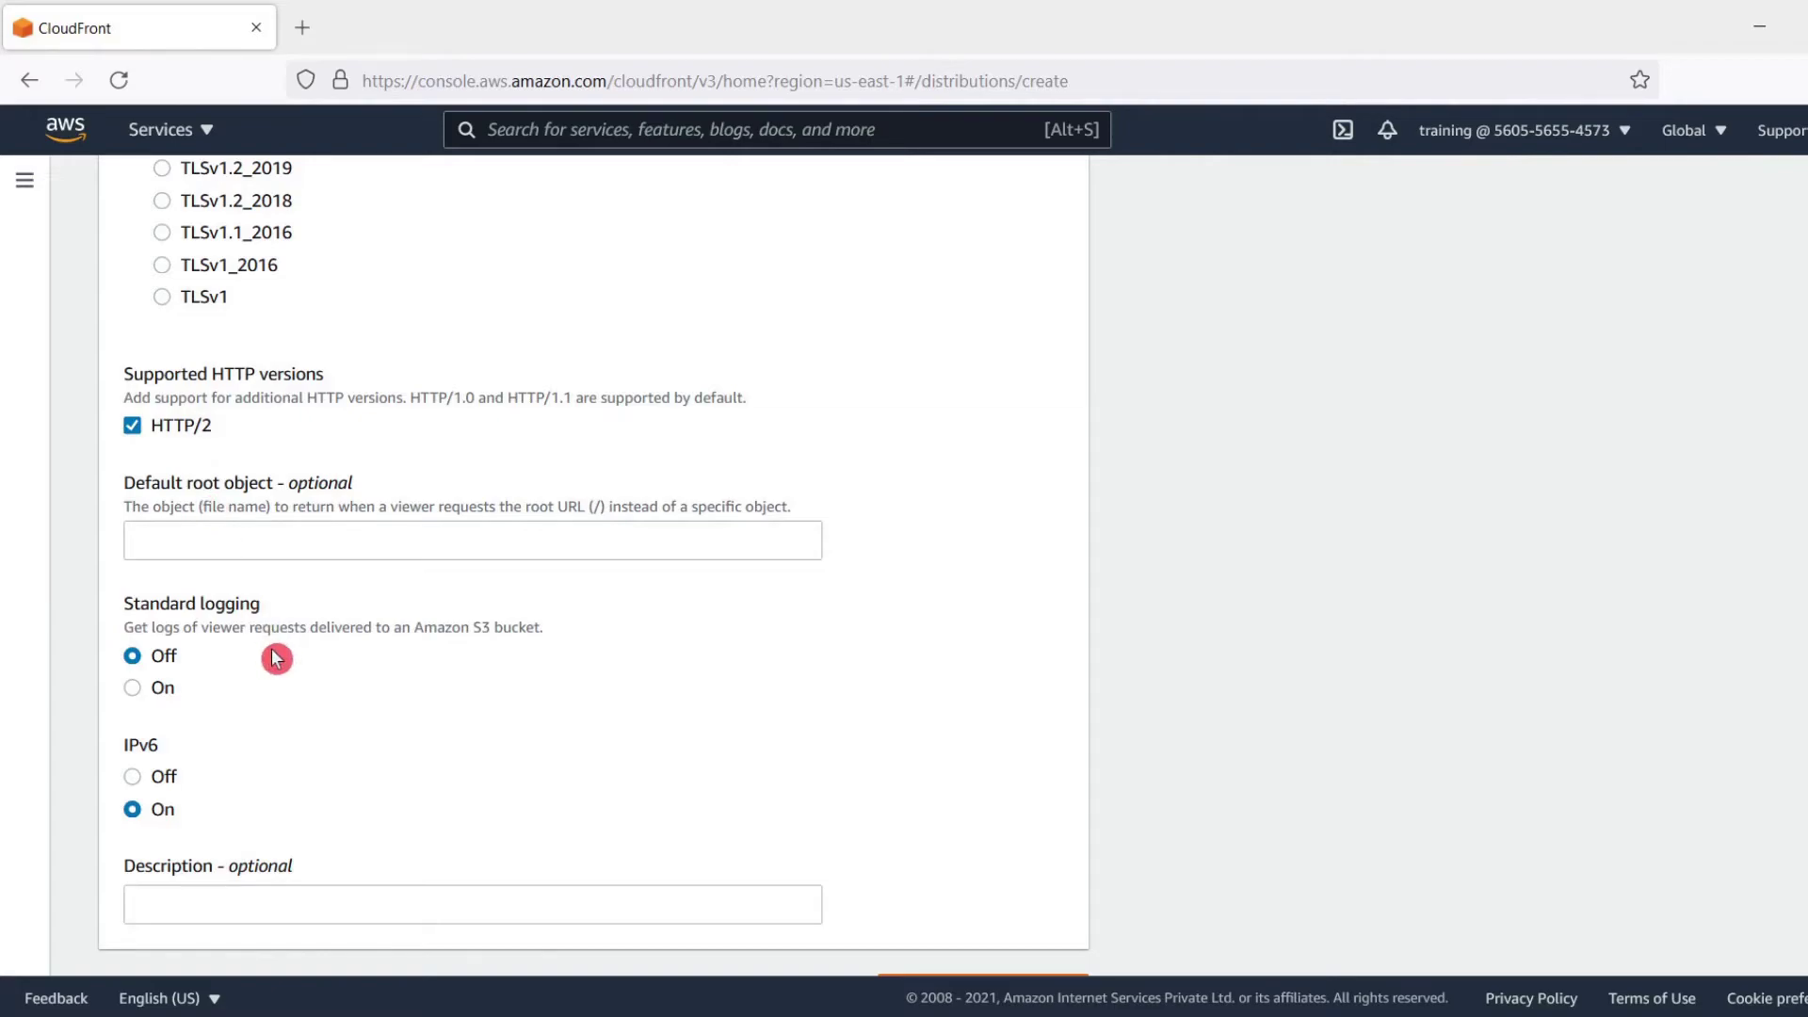
Create the distribution with the default root object blank, standard logging off and IPv6 on.
scroll(277, 658, "down", 1)
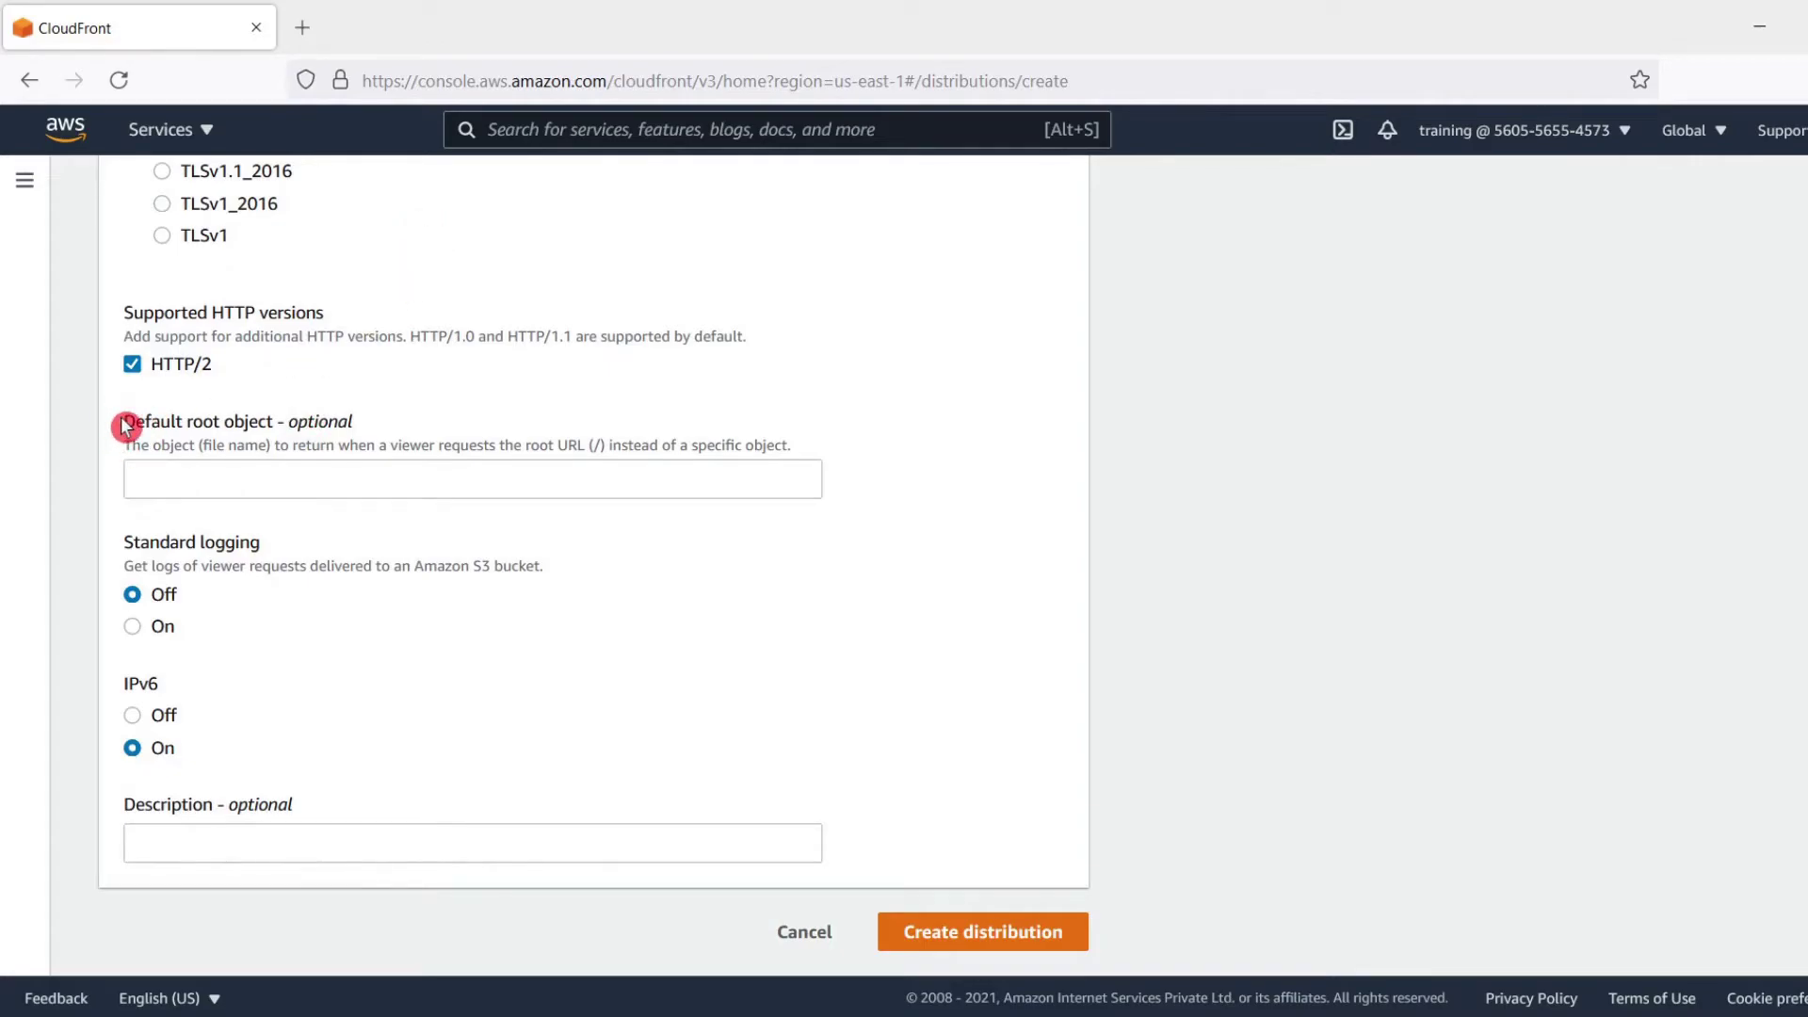
left_click_drag(120, 421, 372, 421)
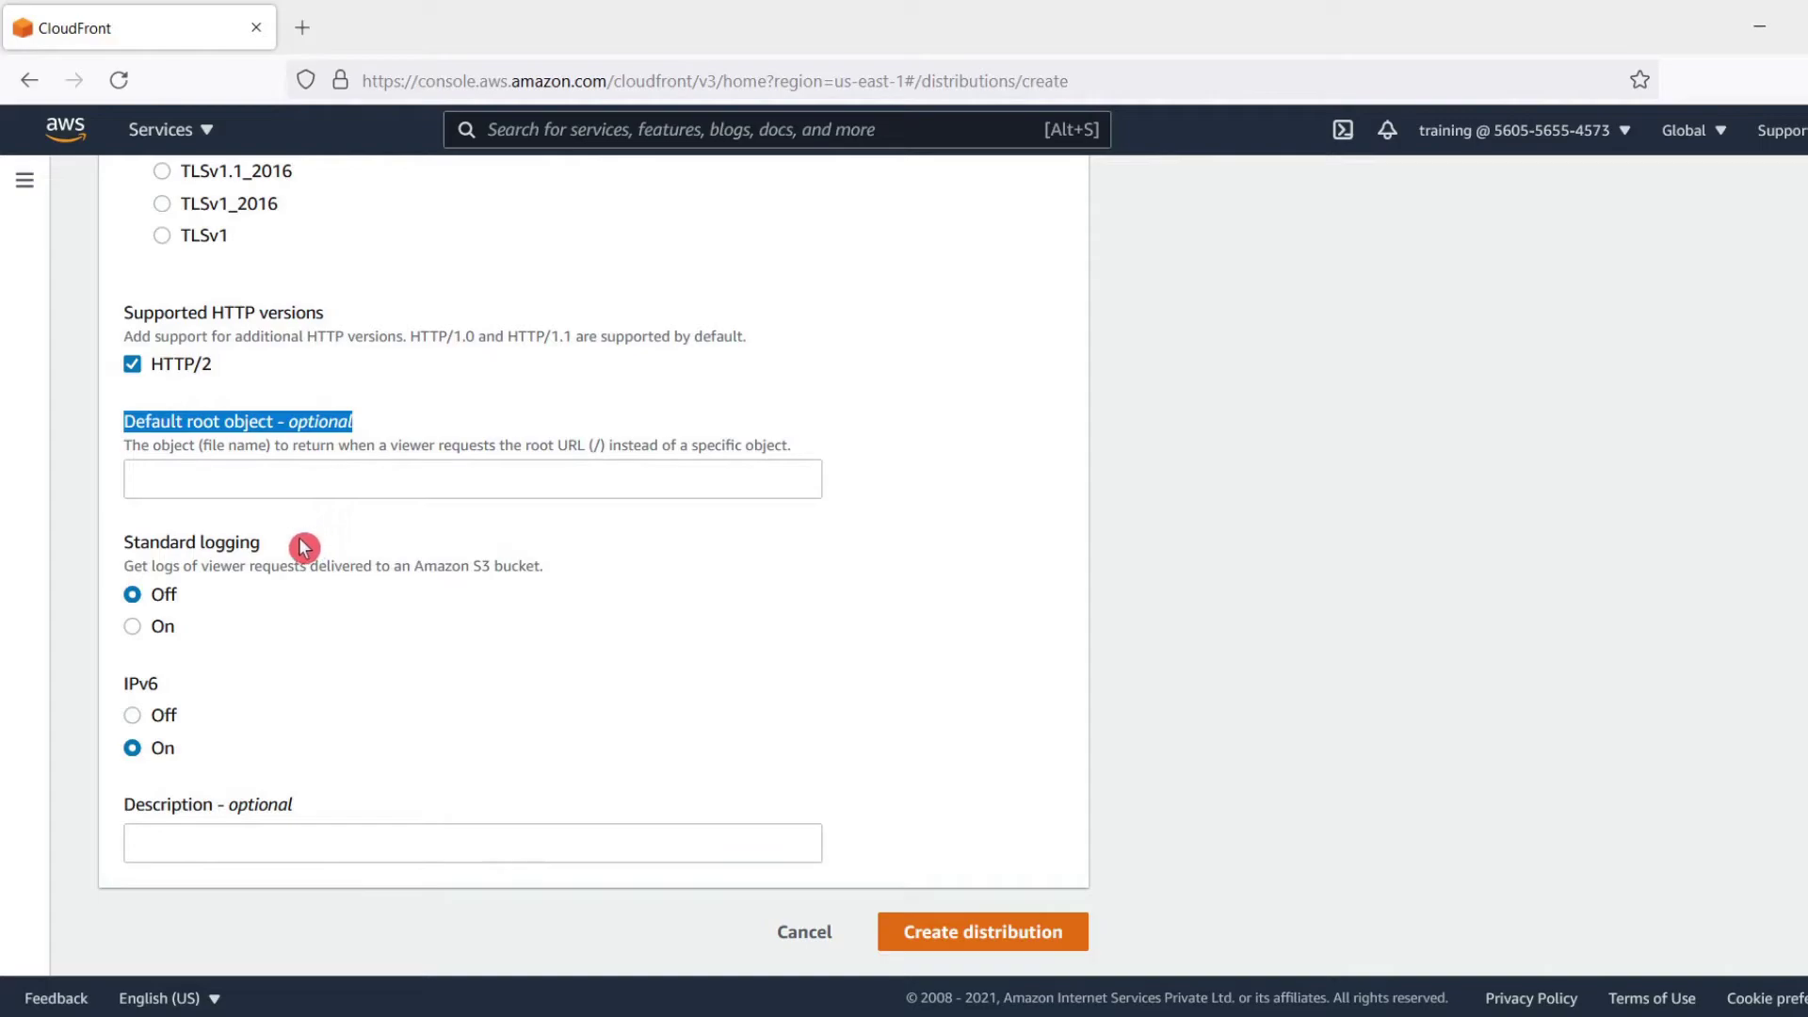
left_click_drag(121, 542, 264, 544)
left_click(263, 548)
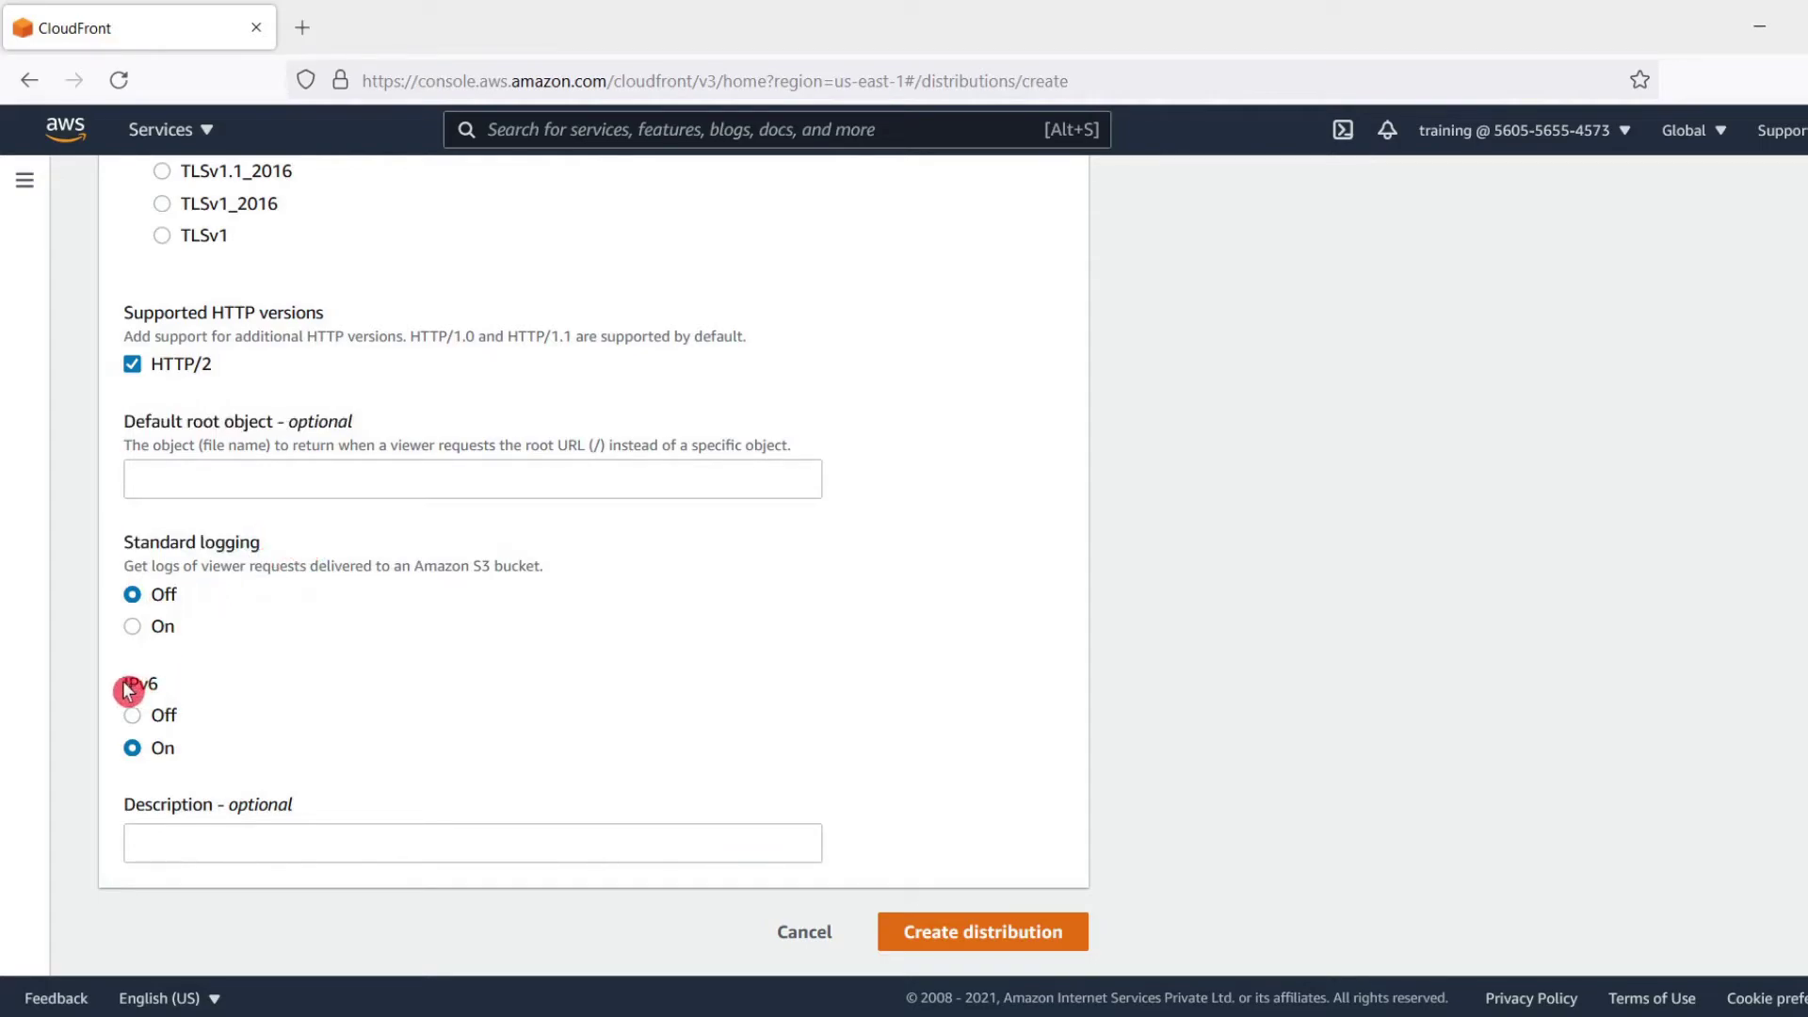
left_click_drag(126, 690, 177, 687)
left_click(976, 942)
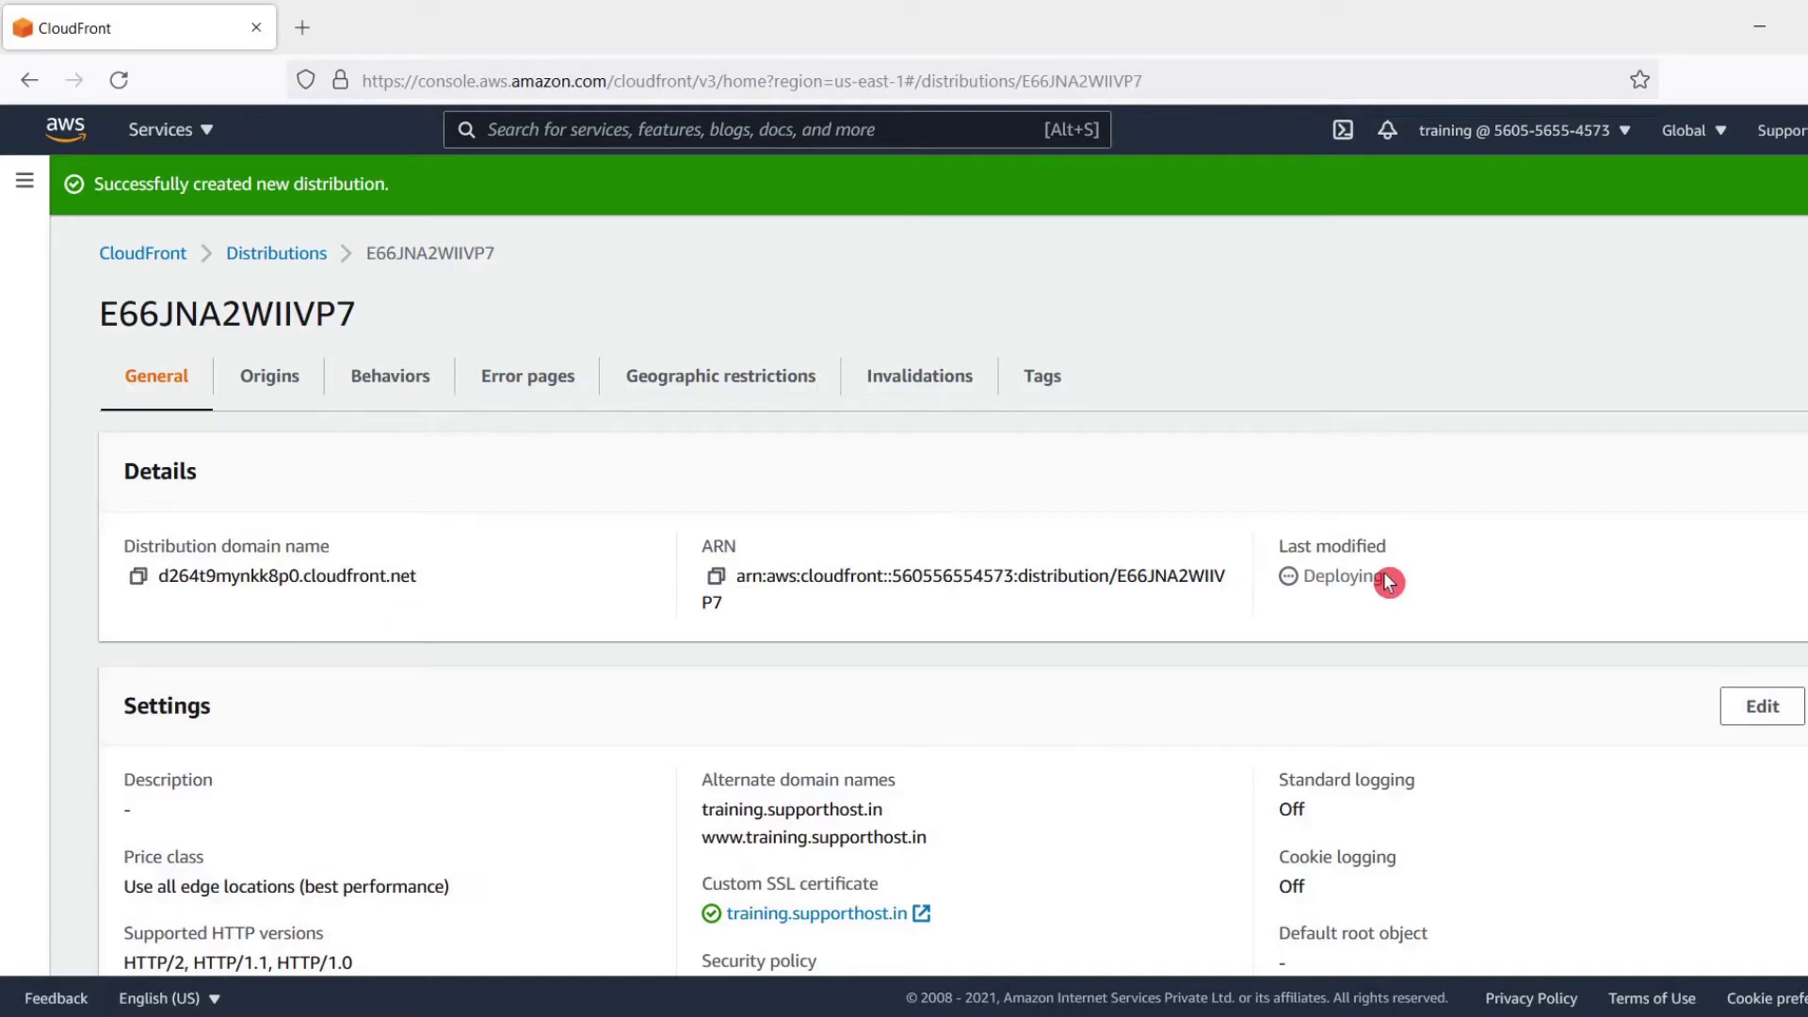
Check the new distribution's deployment status and last modified date.
left_click_drag(1281, 516, 1596, 522)
left_click_drag(1403, 488, 1283, 464)
left_click(1280, 457)
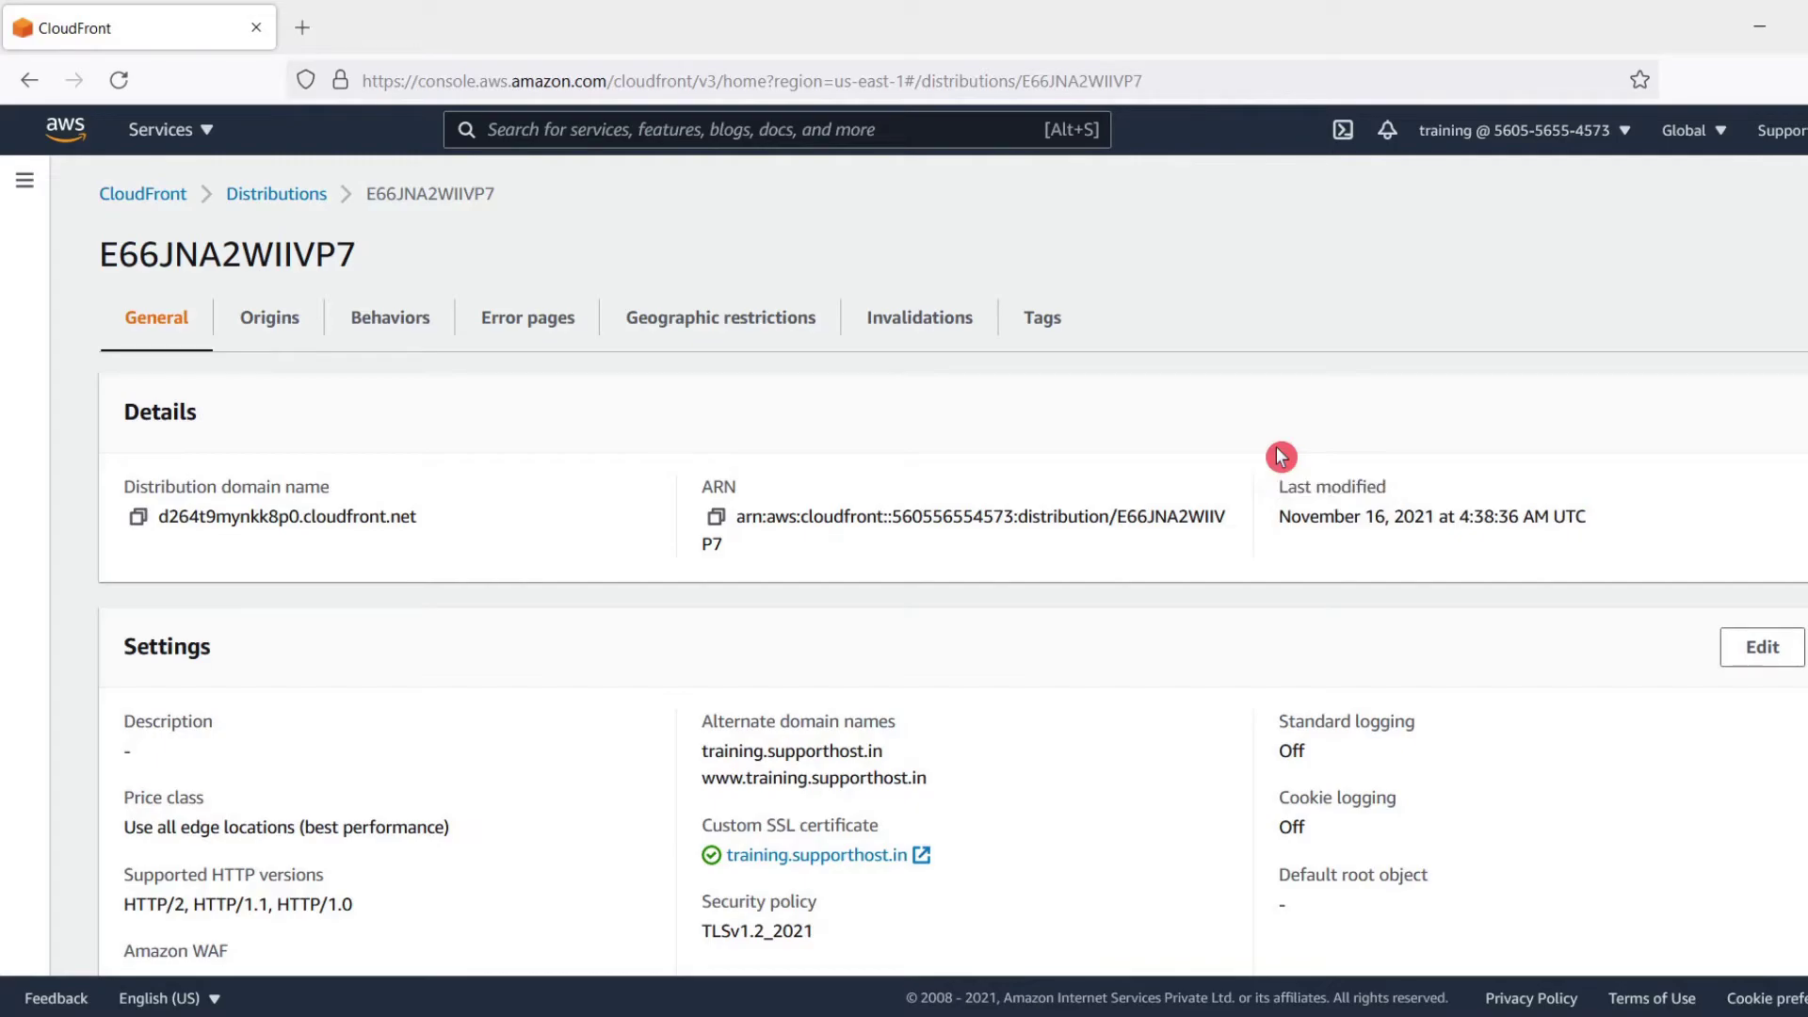
scroll(1273, 578, "down", 1)
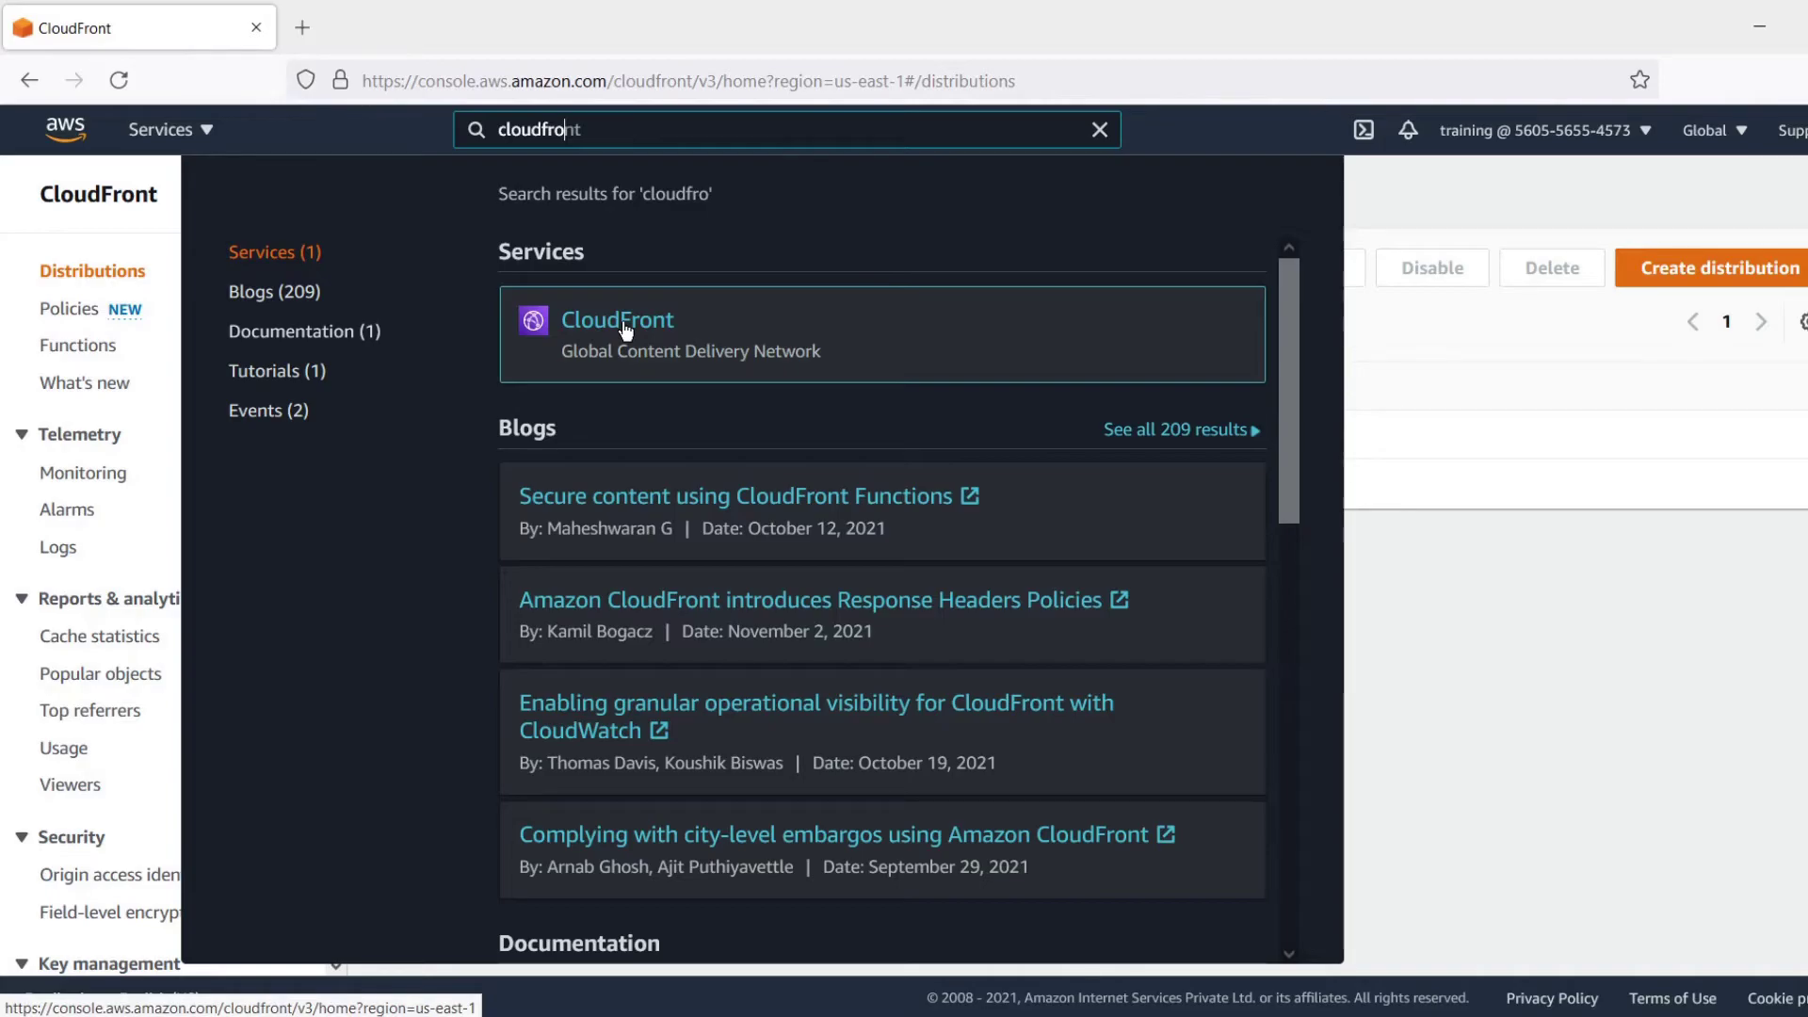
Open the behaviors of CloudFront distribution E66JNA2WIIVP7 and start creating a new behavior.
left_click(623, 330)
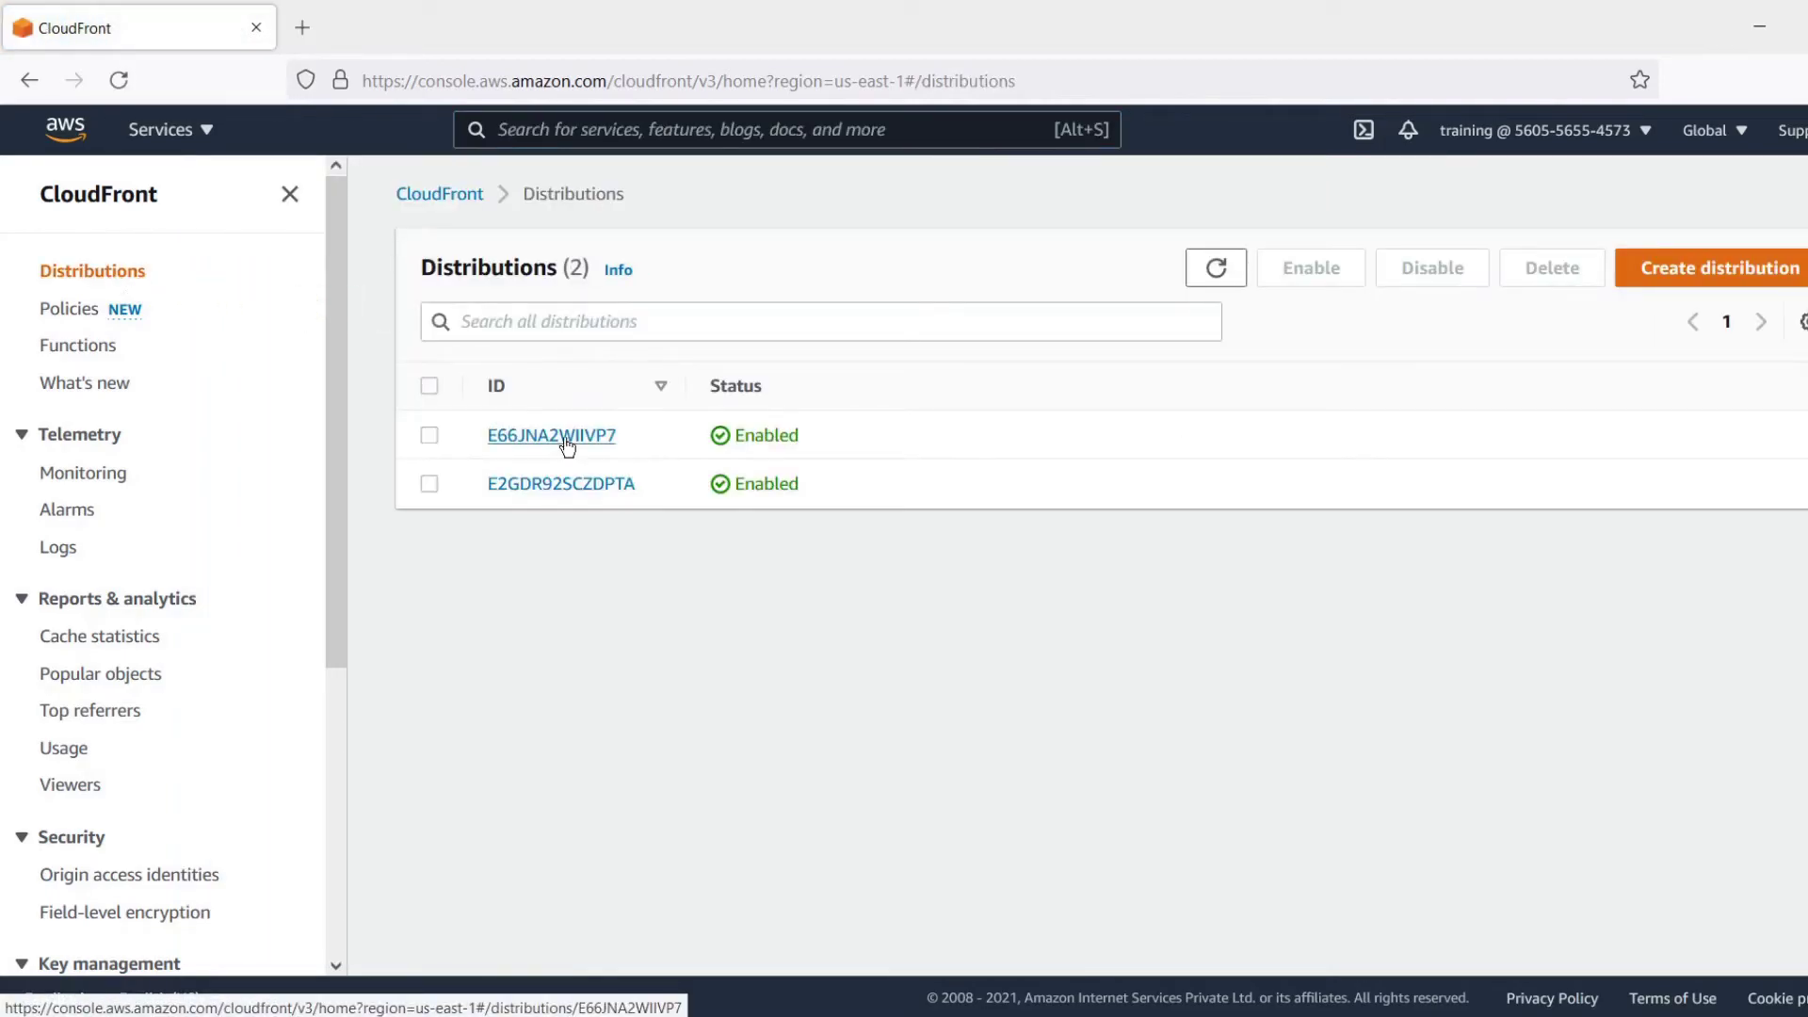
left_click(566, 443)
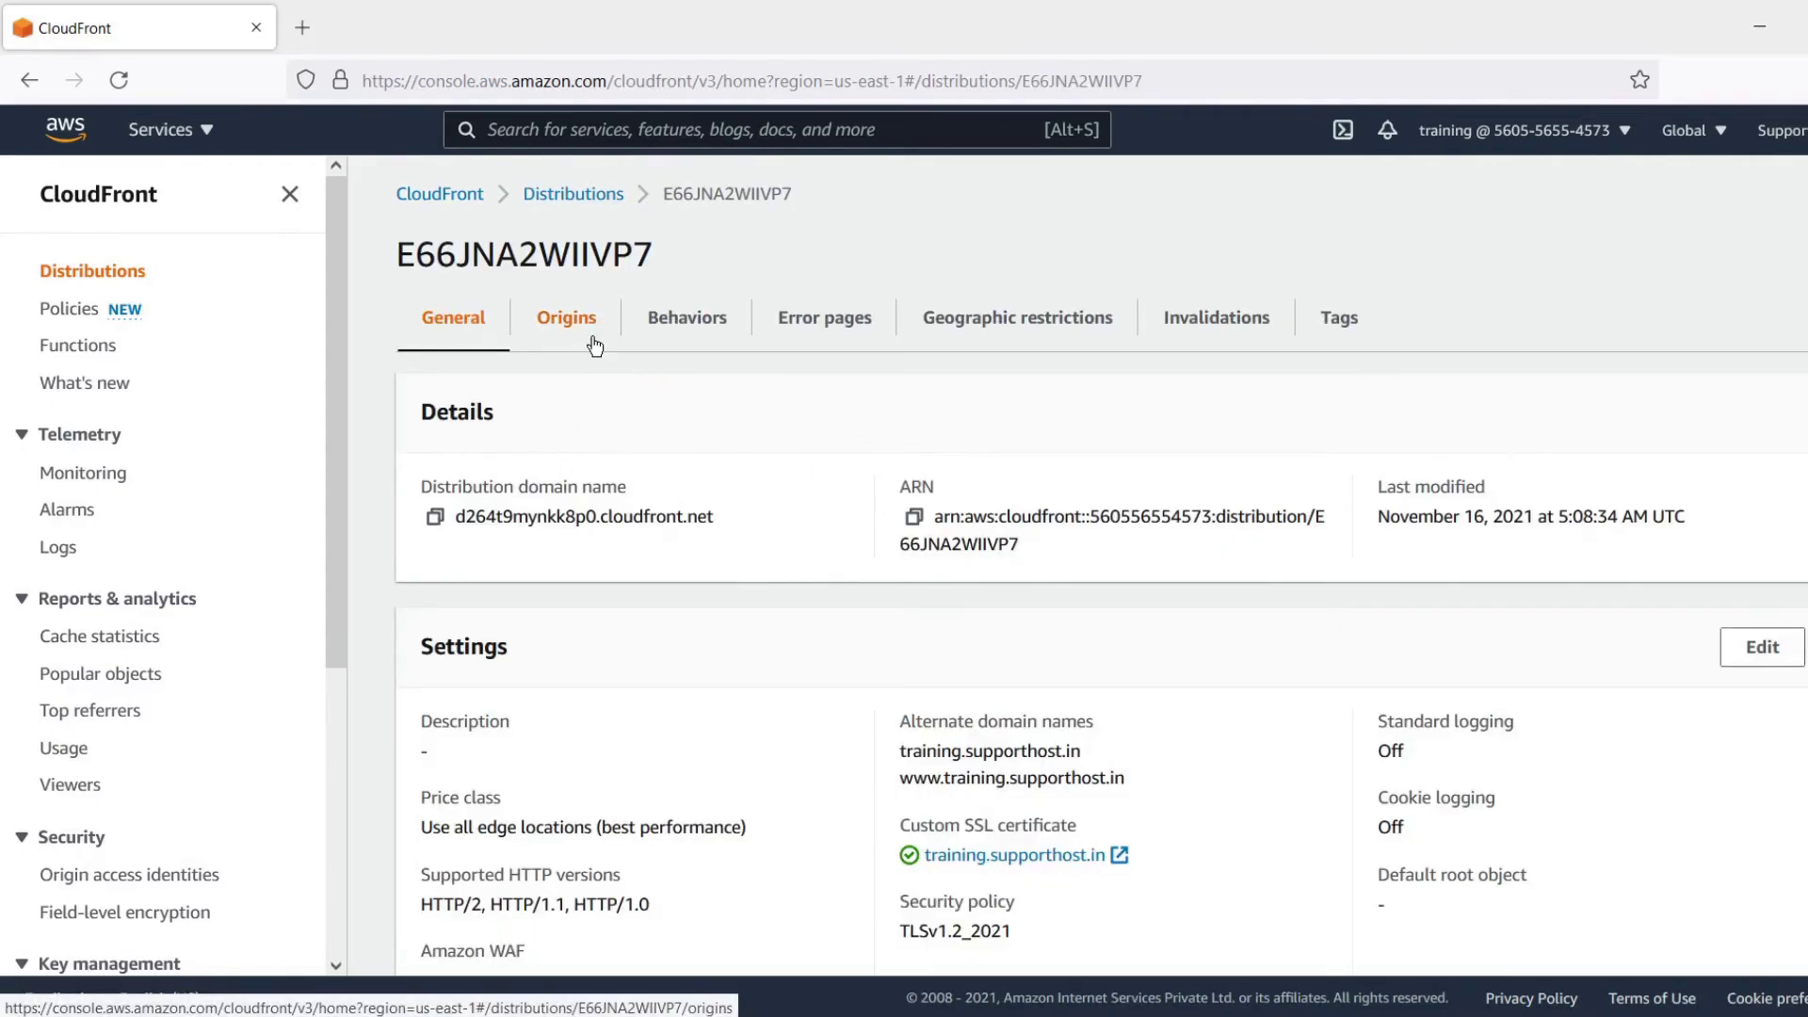
left_click(685, 325)
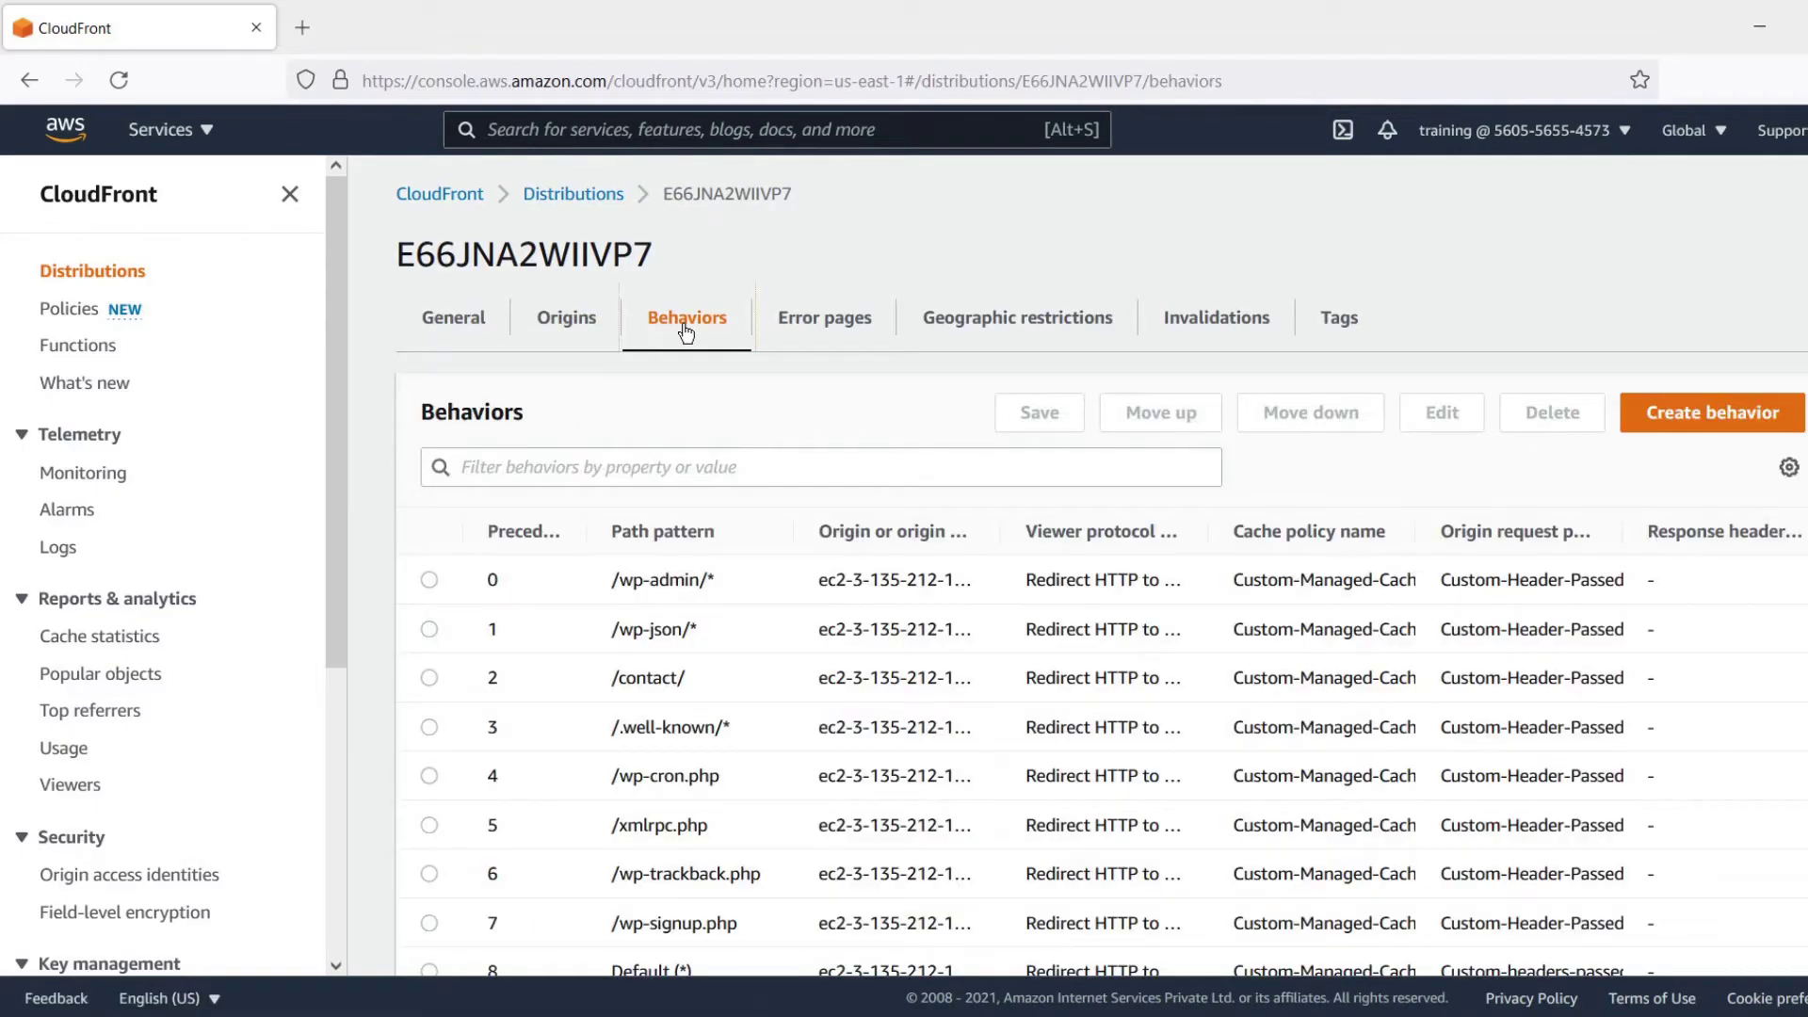
left_click(1688, 415)
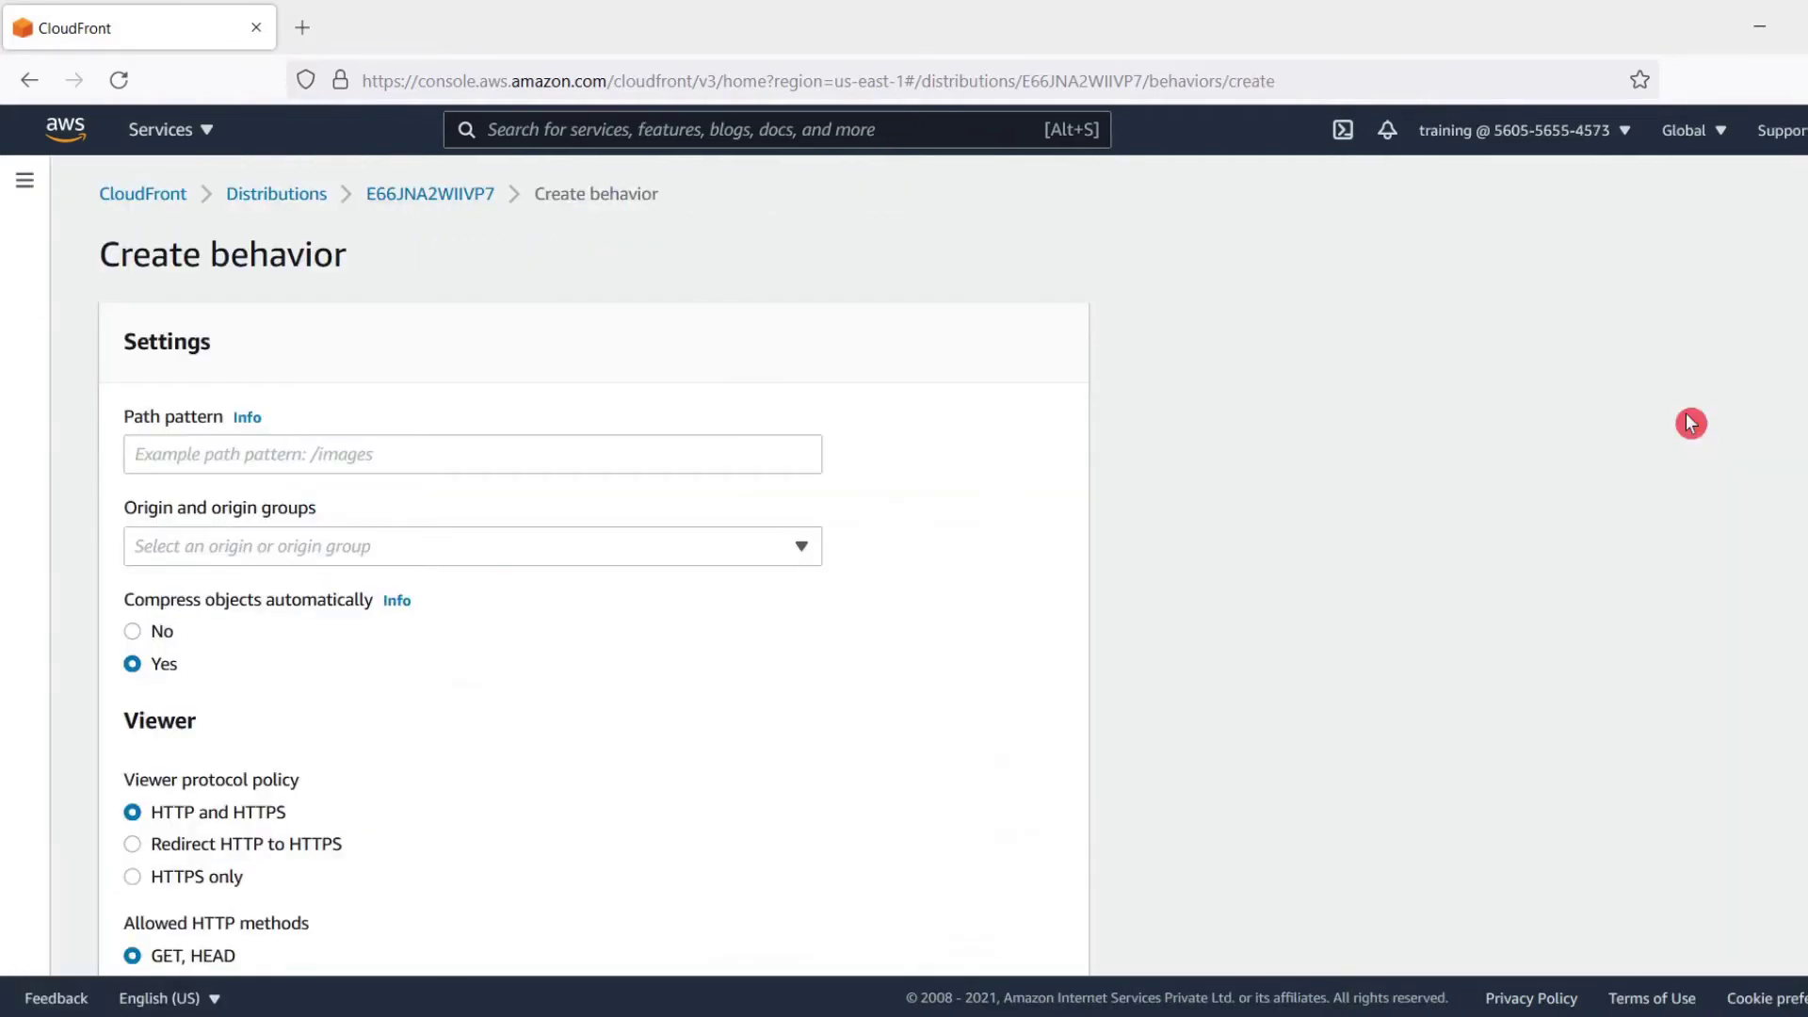
Set the behavior's path pattern to /wp-login.php and its origin to ec2-3-135-212-170.us-east-2.compute.amazonaws.com.
left_click(392, 458)
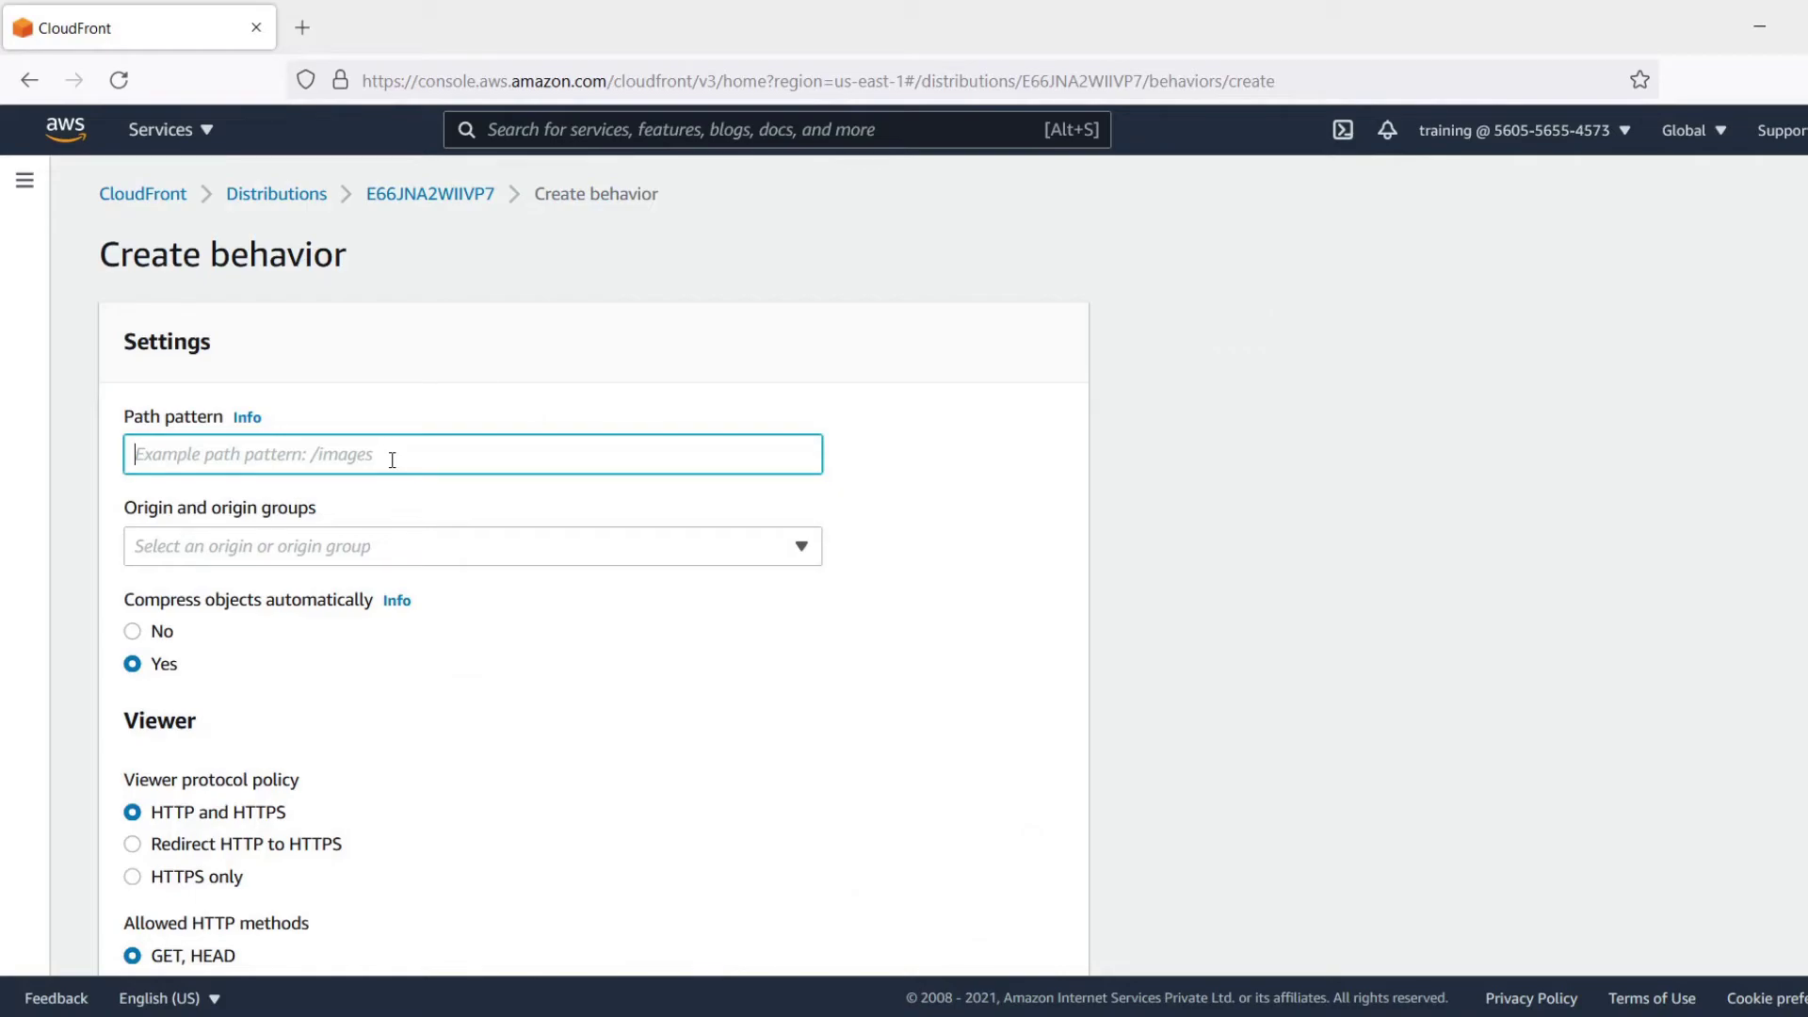
type("/wp-login.php")
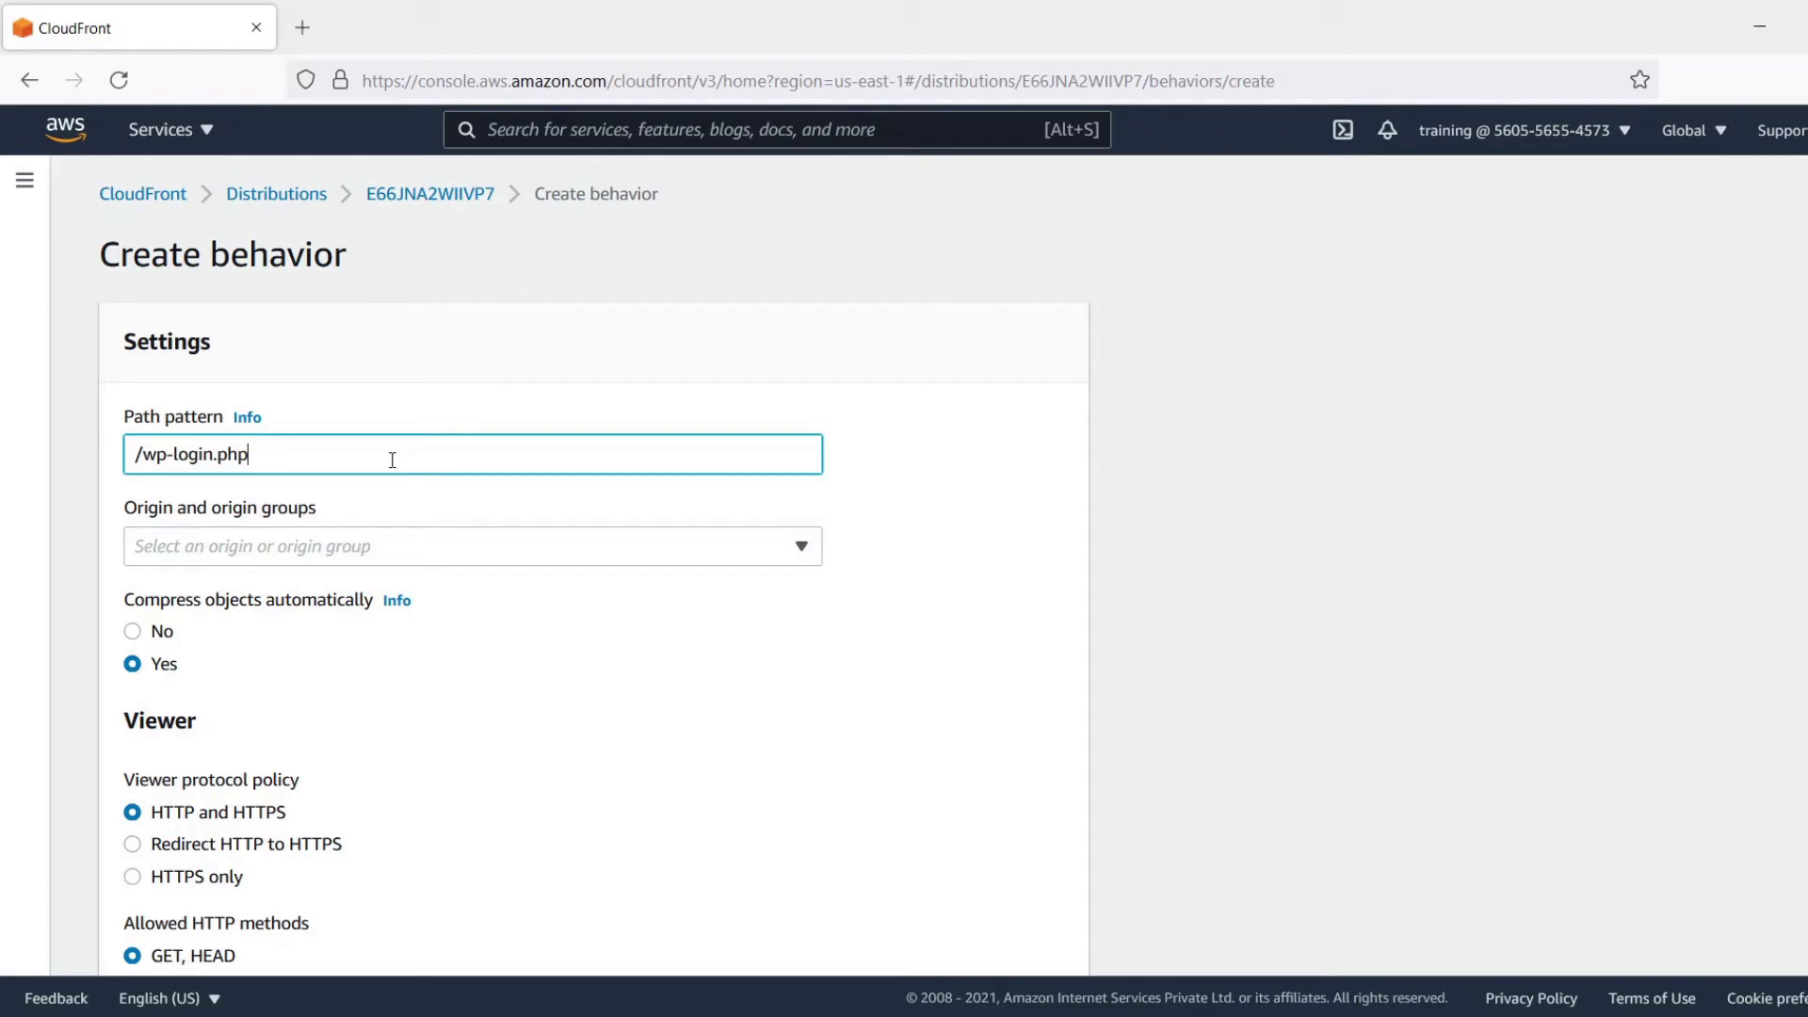
left_click_drag(121, 415, 242, 443)
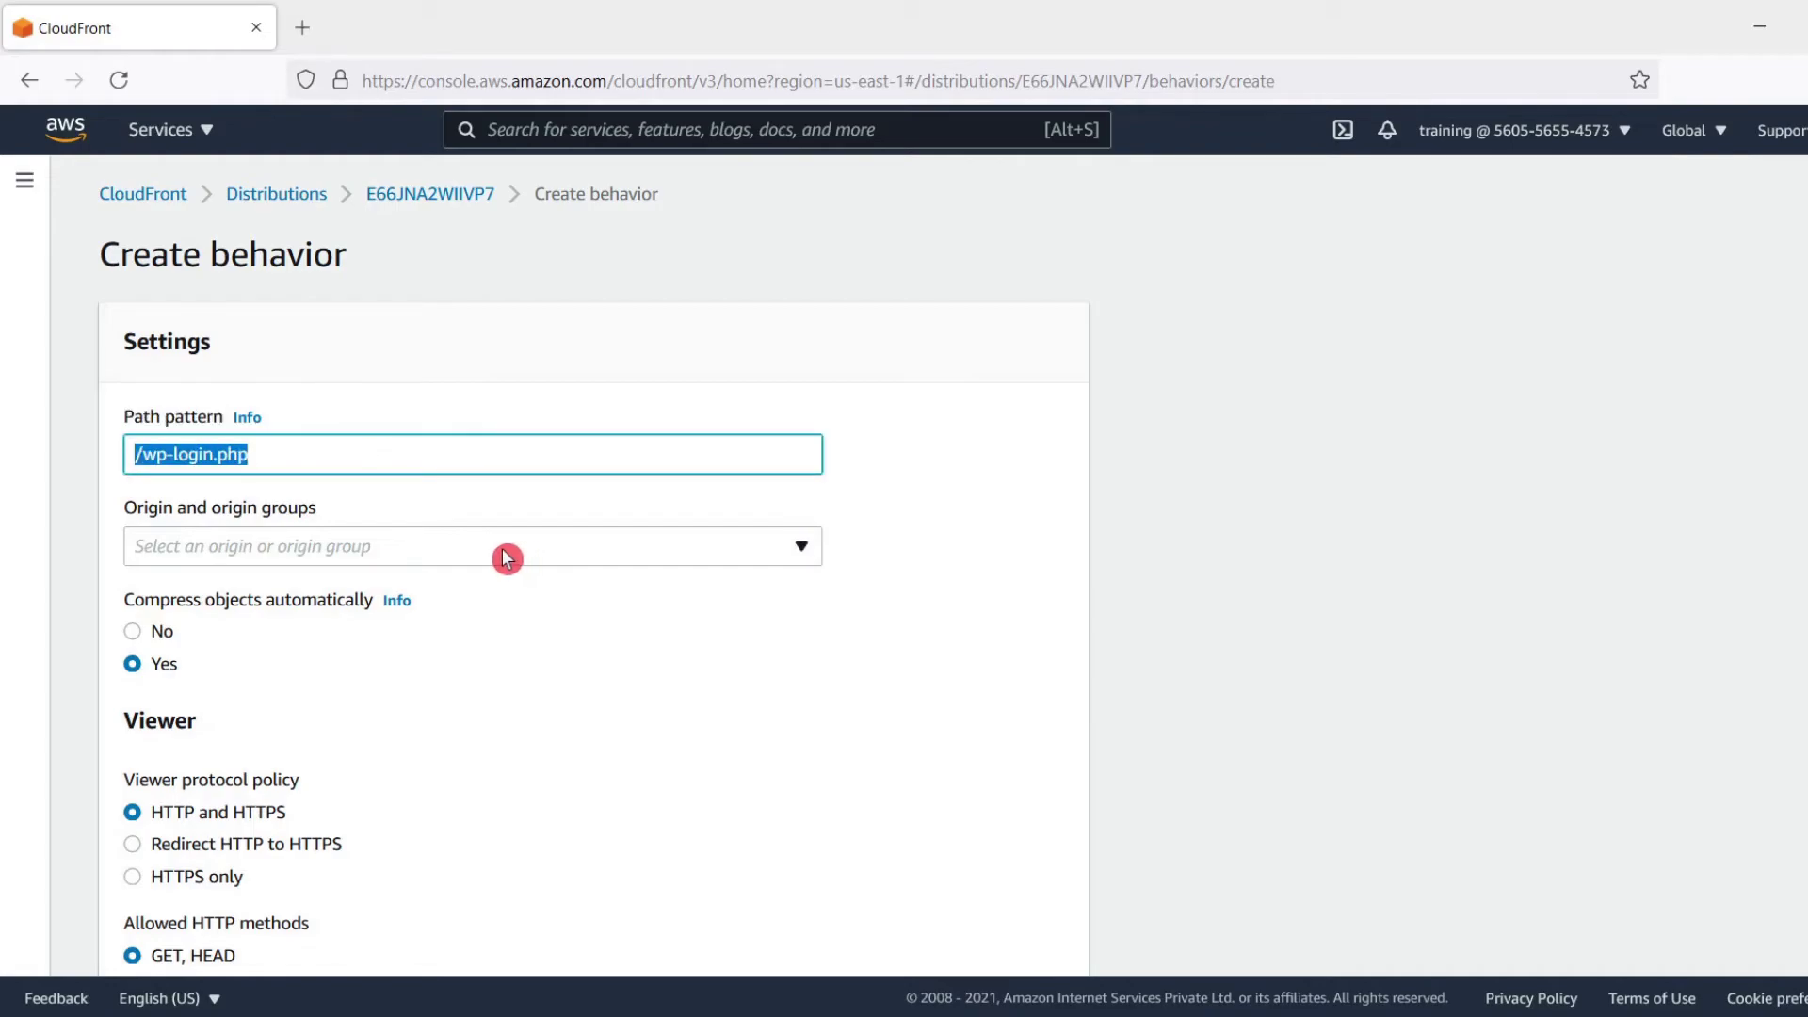
left_click(505, 557)
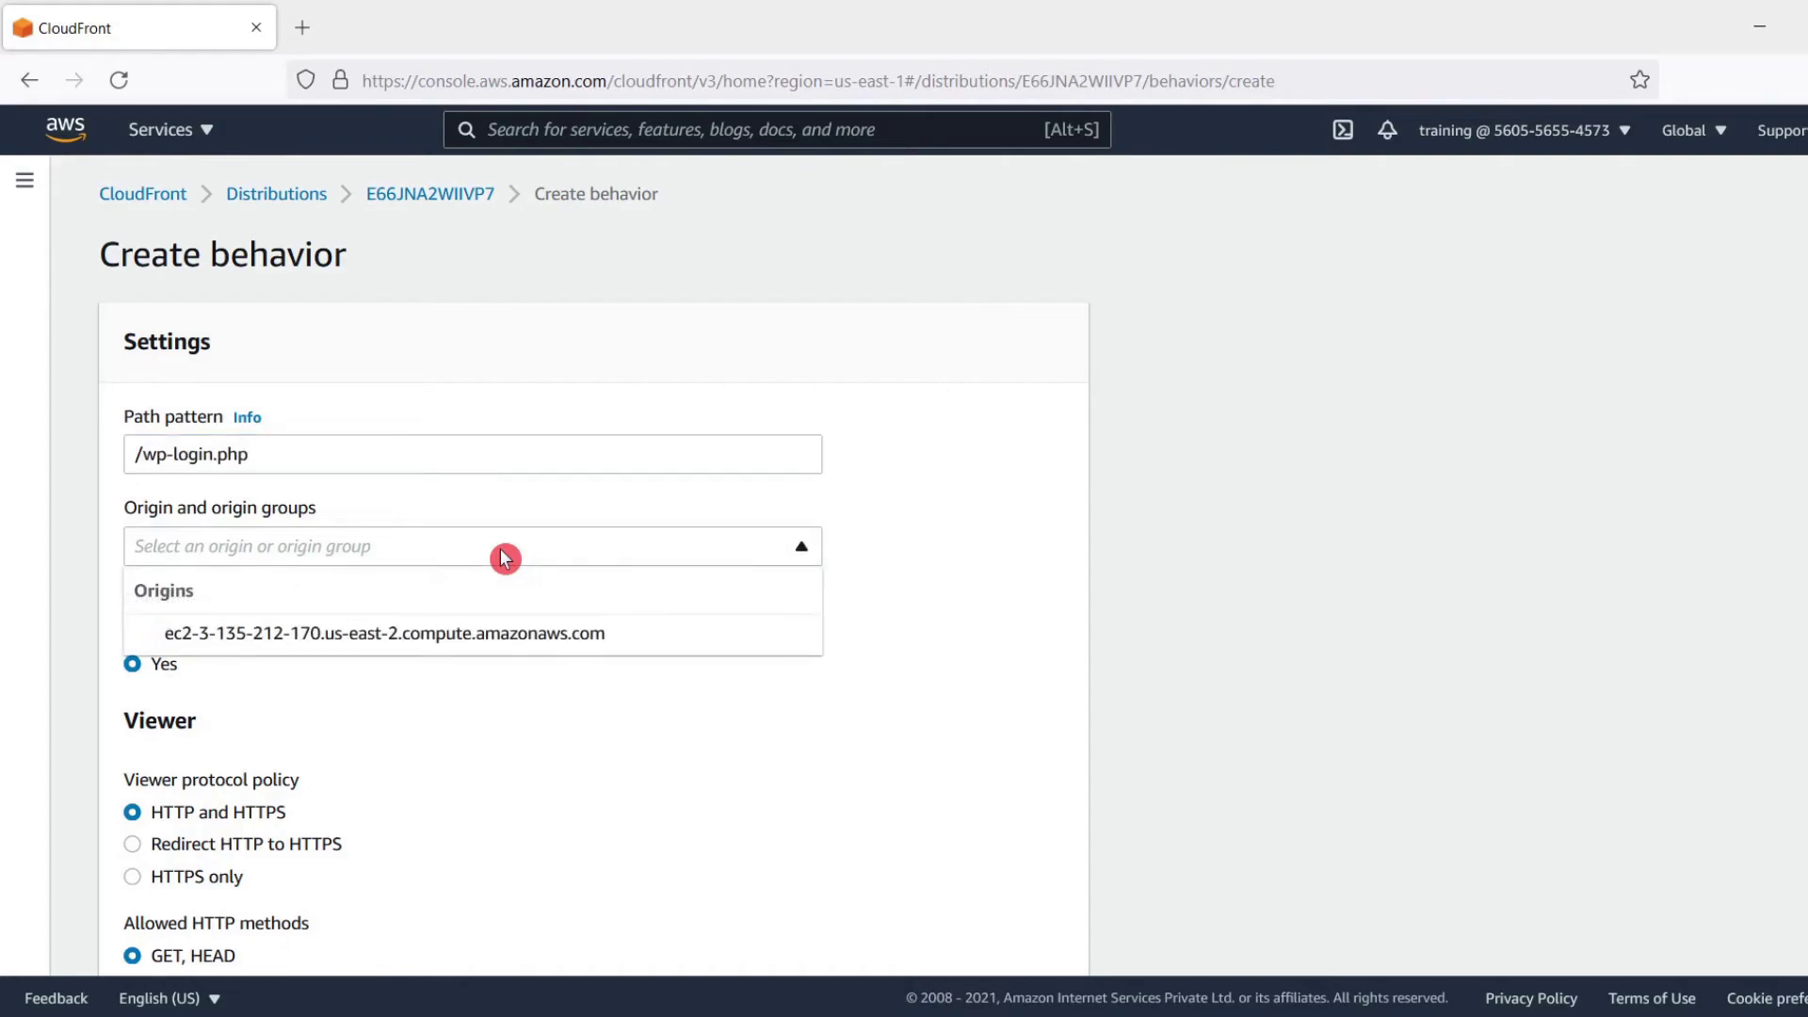
left_click(445, 644)
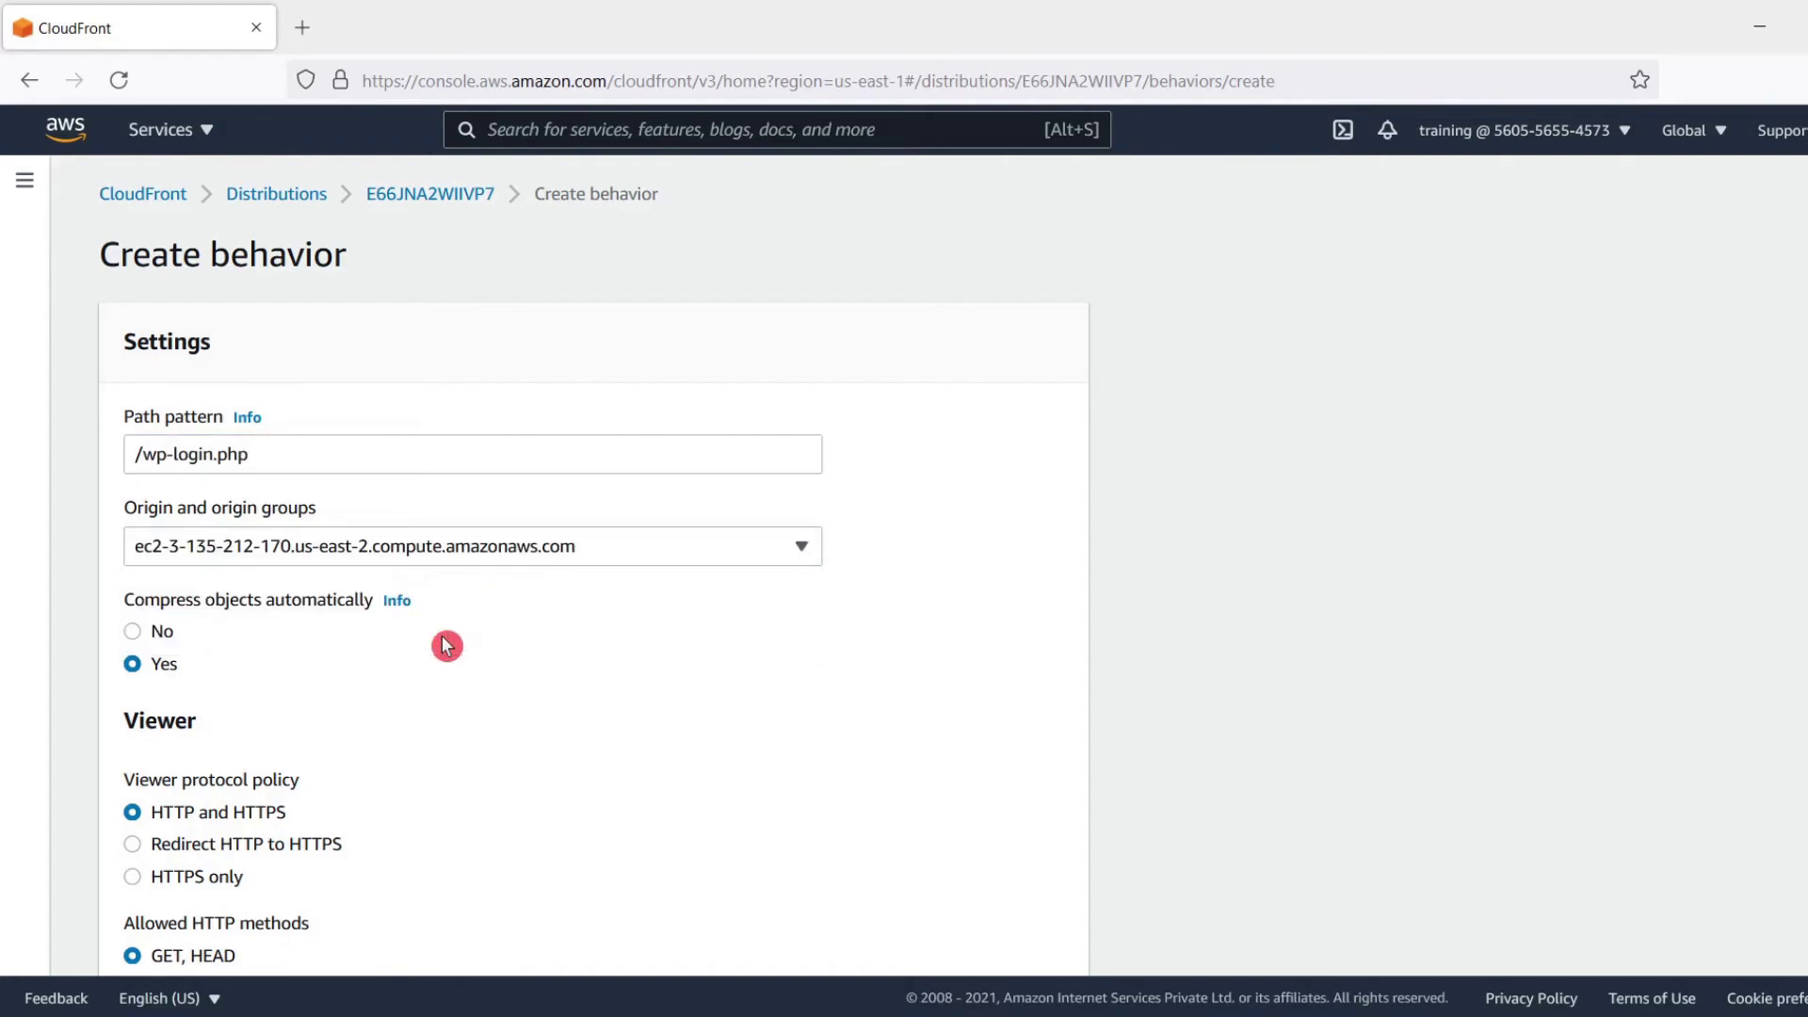
Keep automatic object compression on Yes and set the behavior's viewer protocol policy to Redirect HTTP to HTTPS.
scroll(447, 645, "down", 3)
double_click(162, 403)
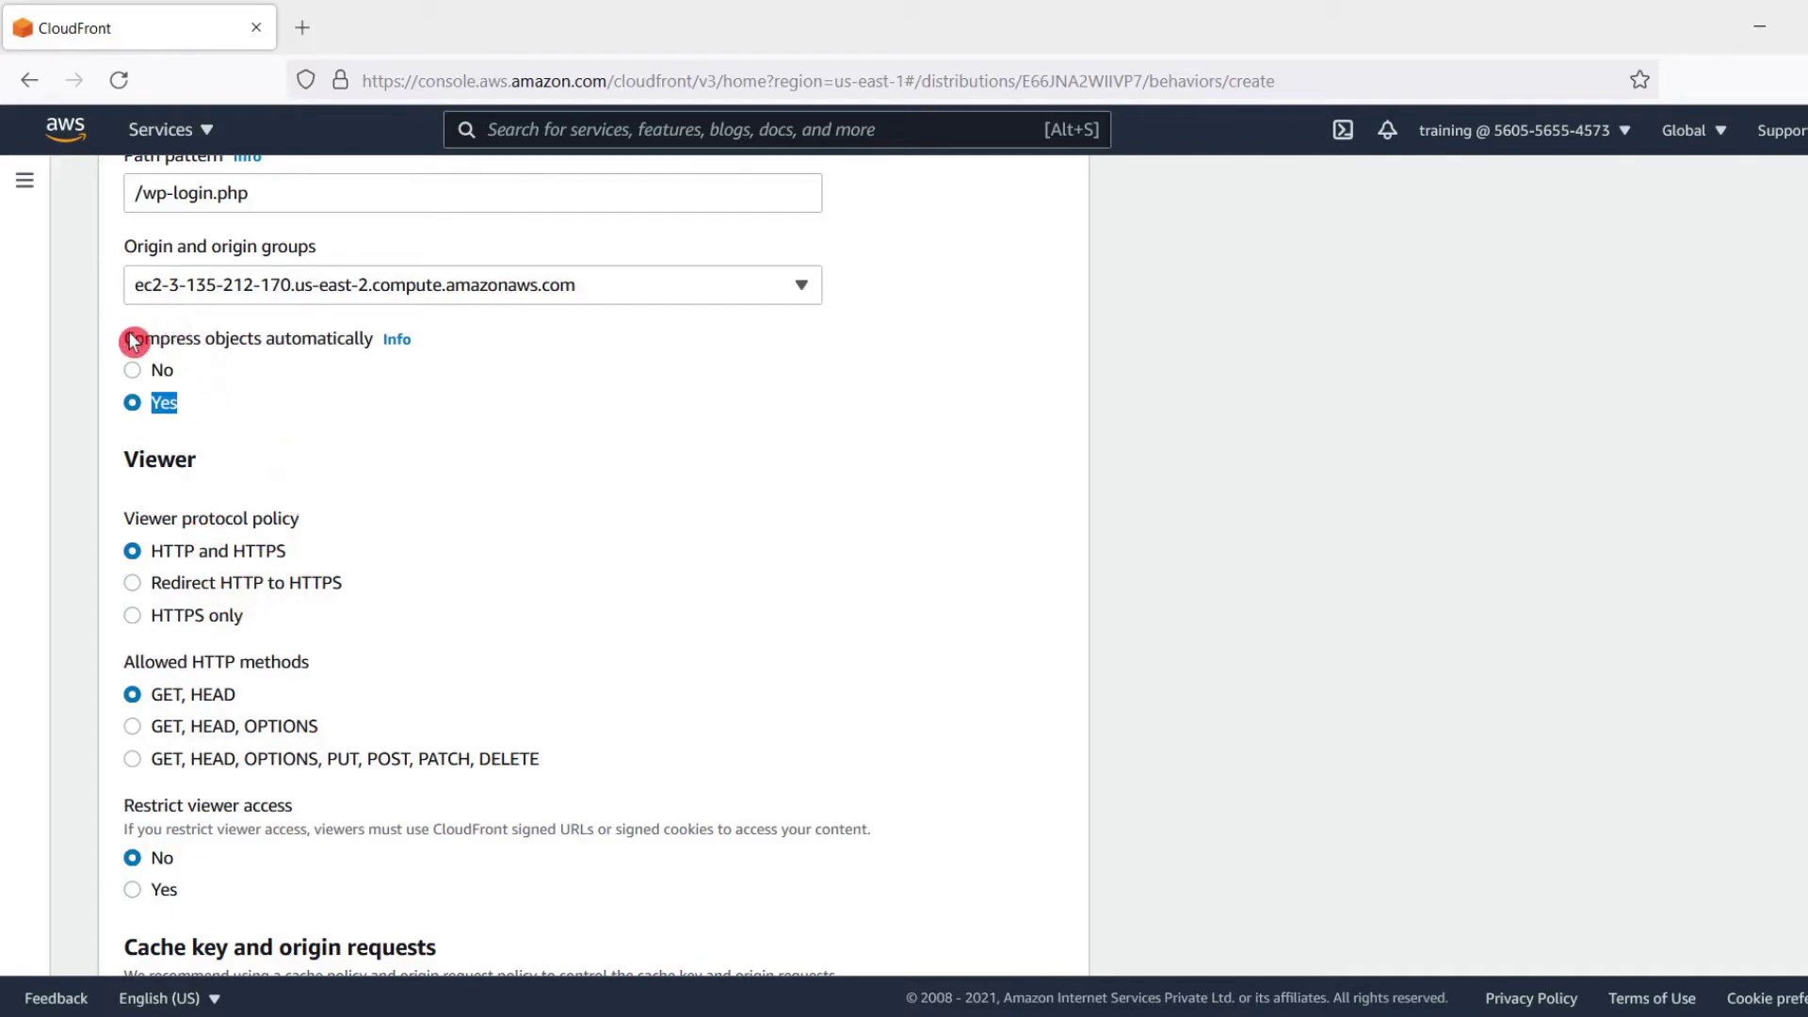
left_click_drag(129, 341, 242, 342)
left_click(247, 396)
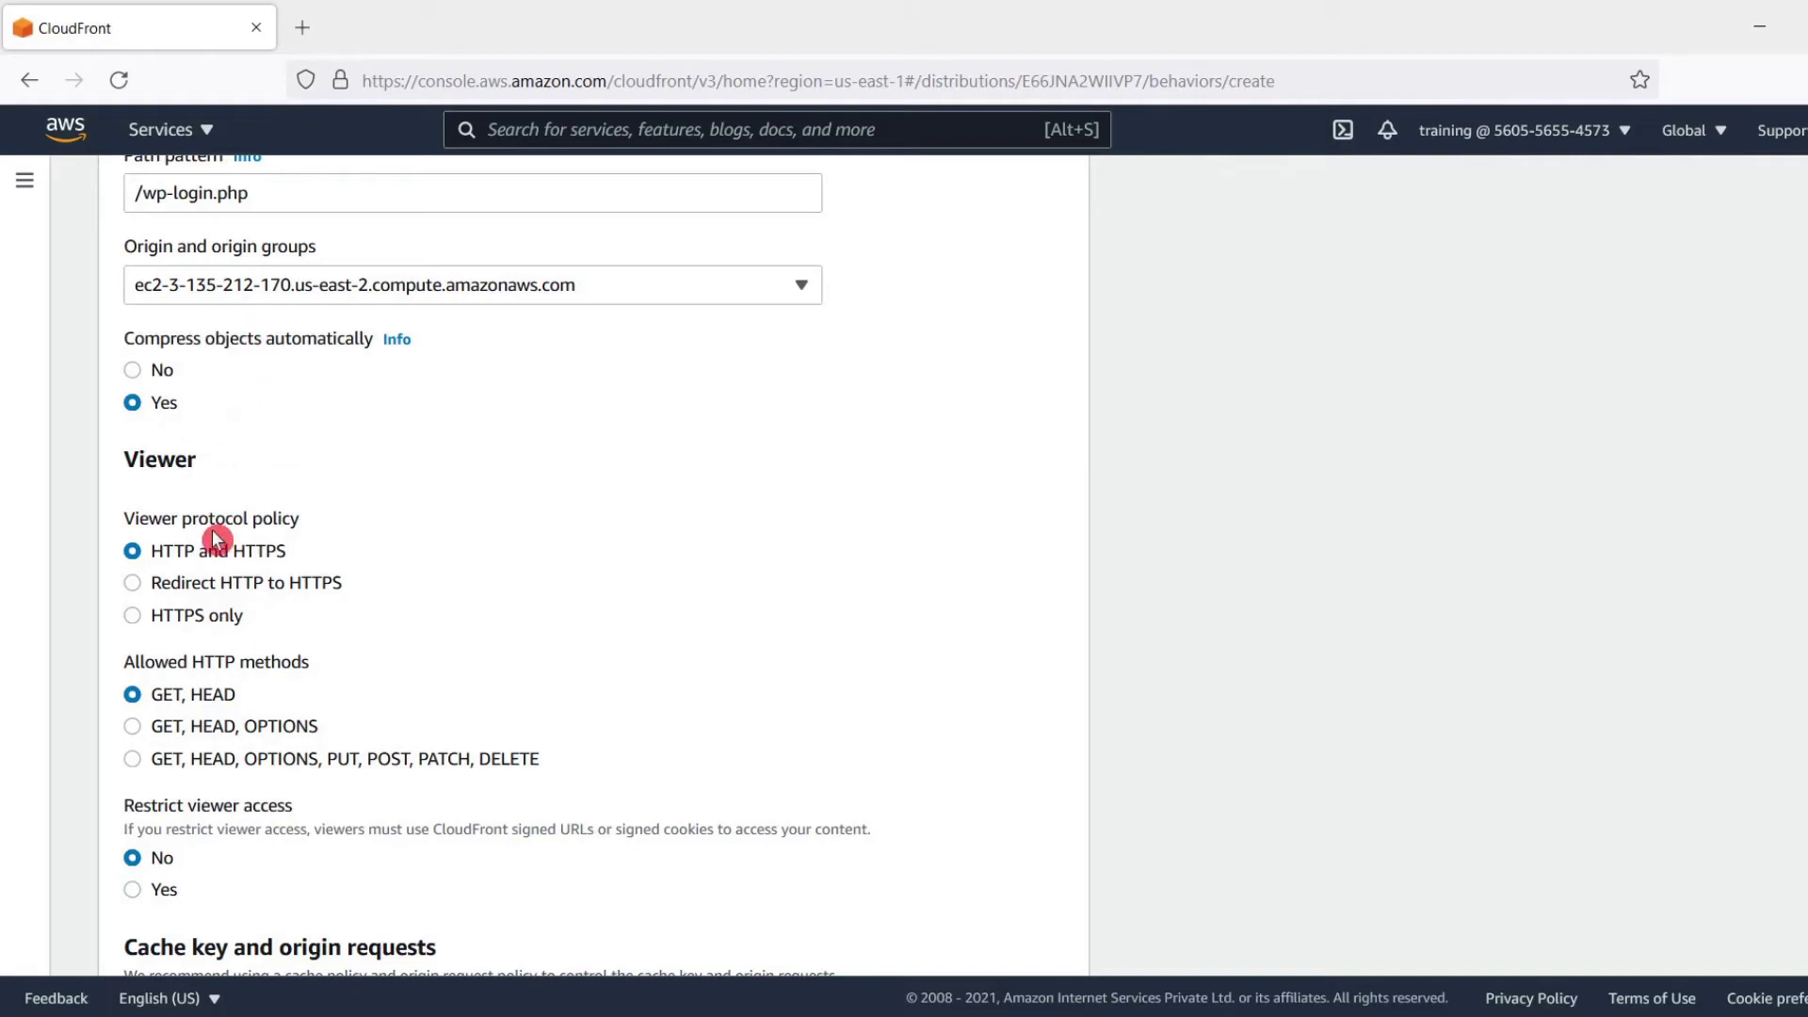
left_click_drag(180, 518, 279, 520)
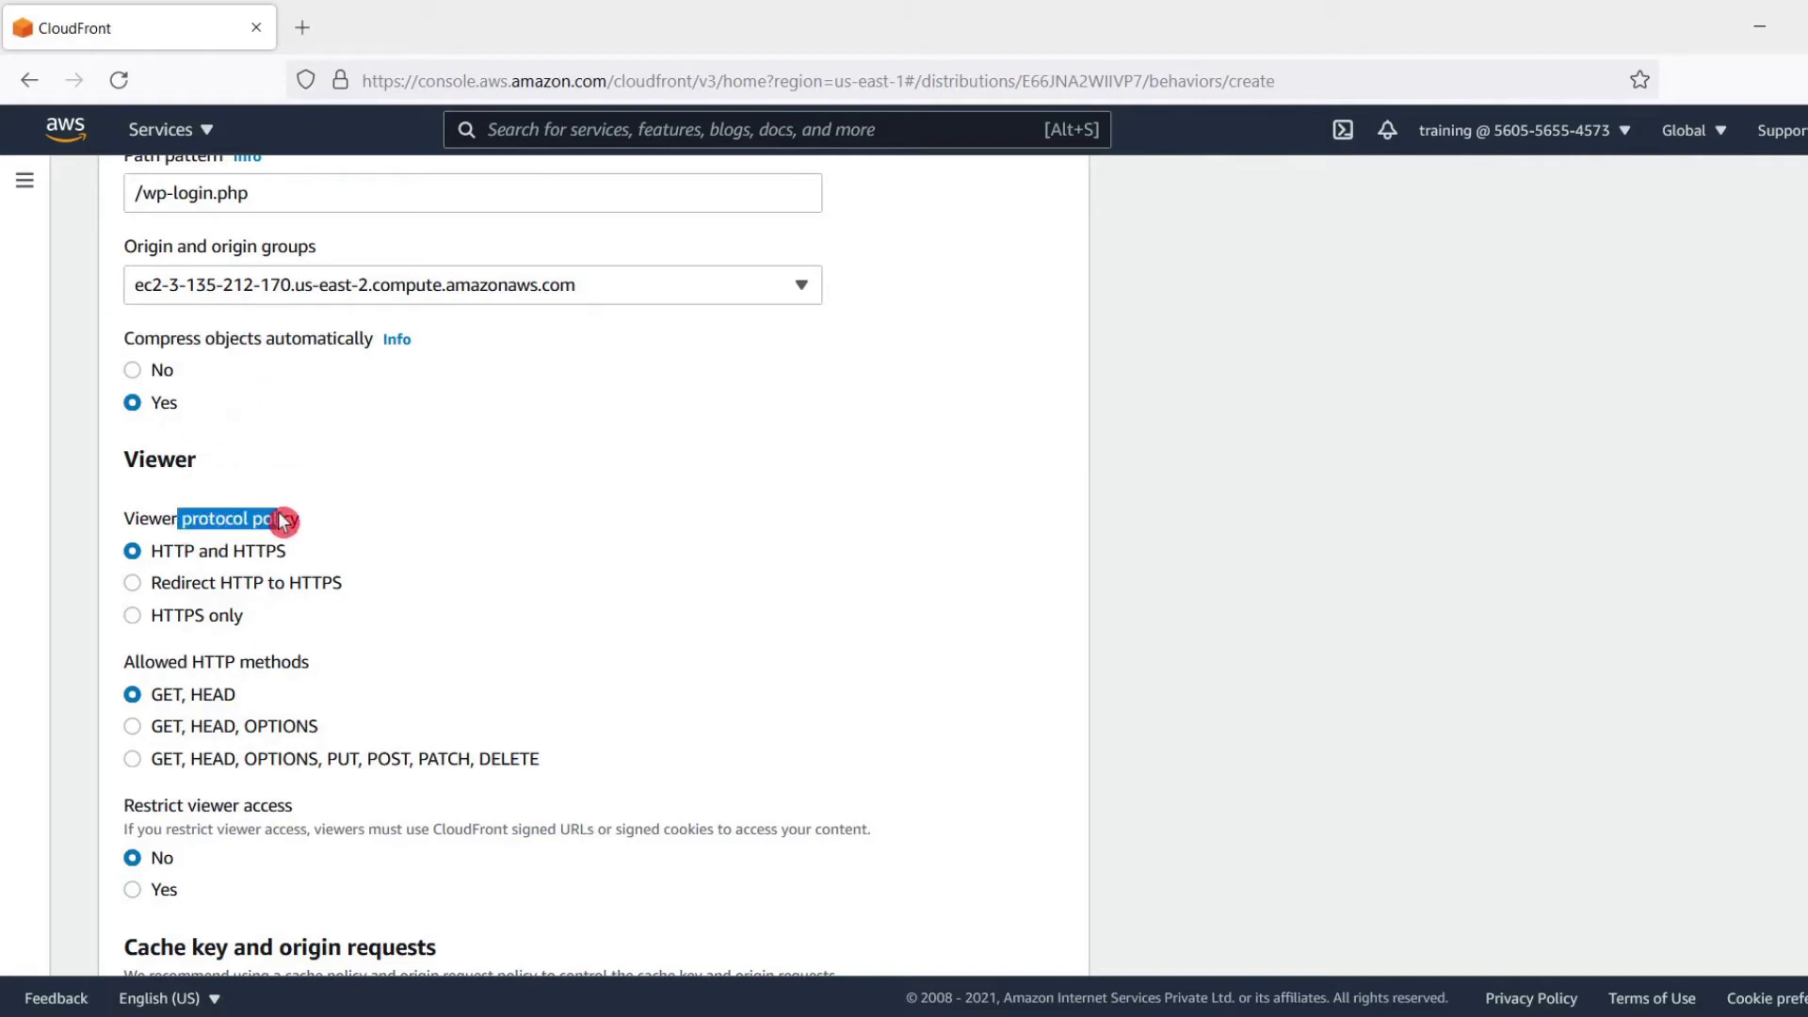
left_click(218, 587)
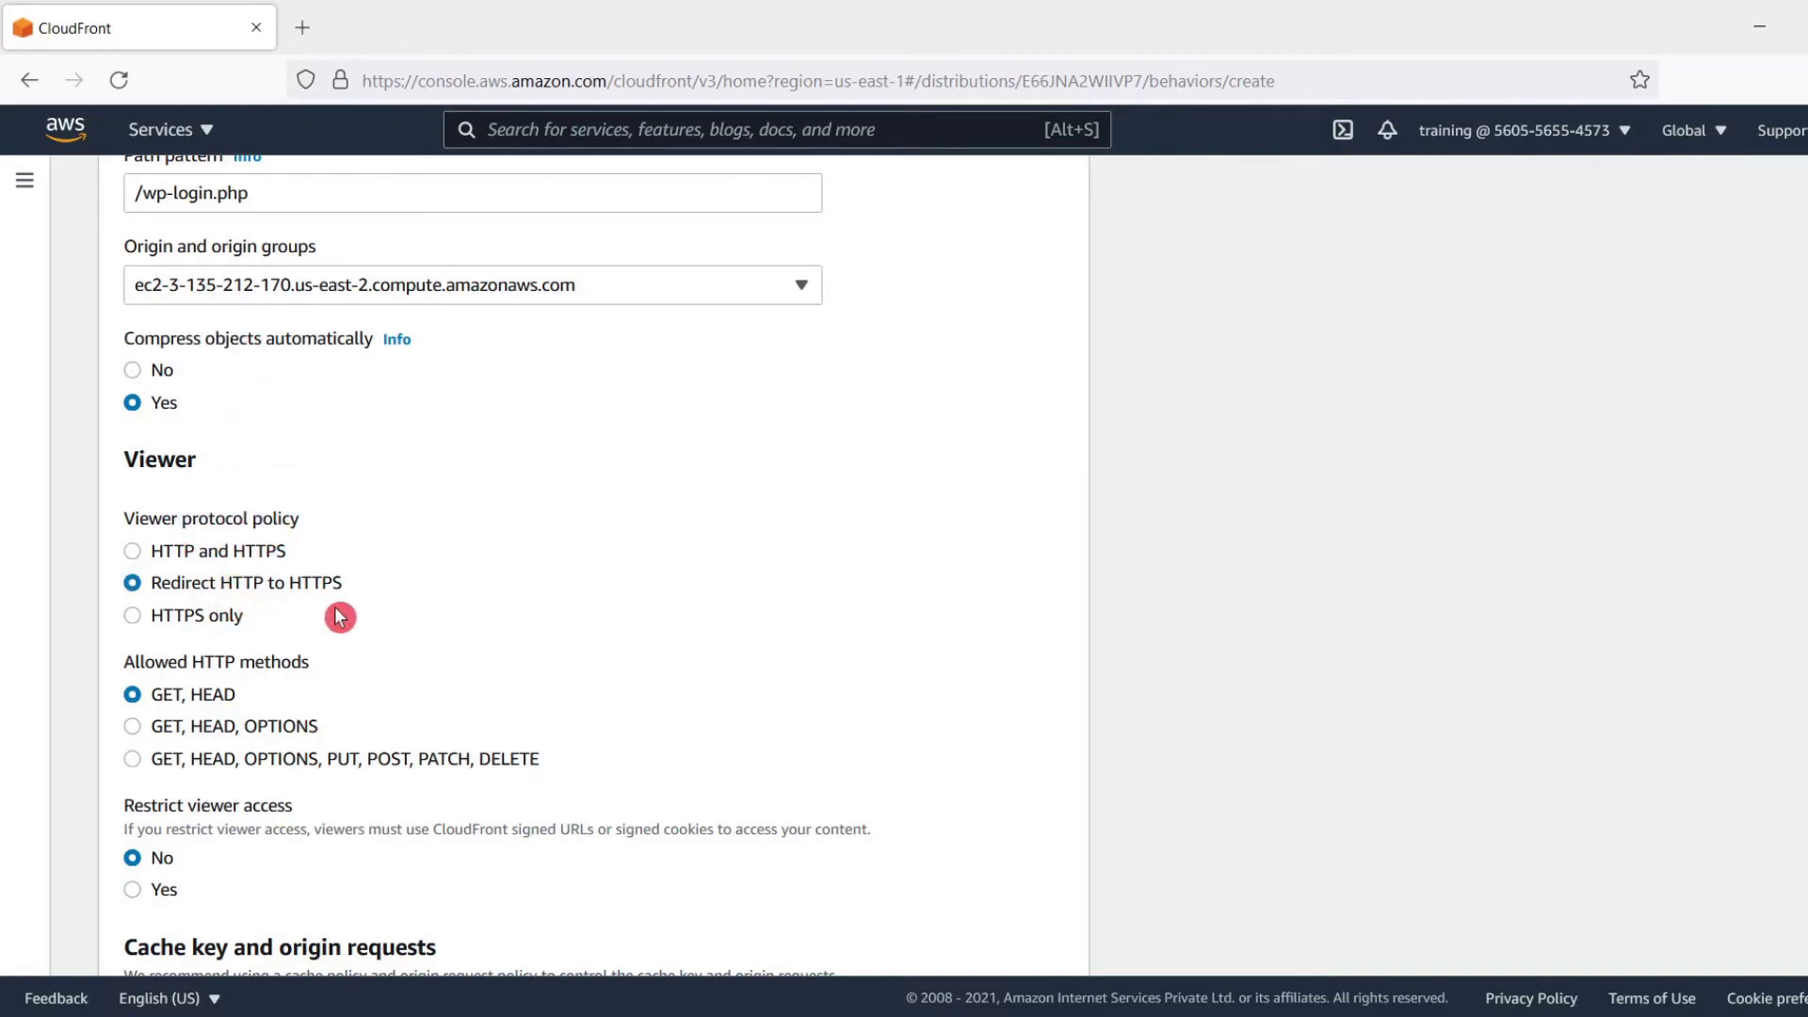
scroll(340, 616, "down", 1)
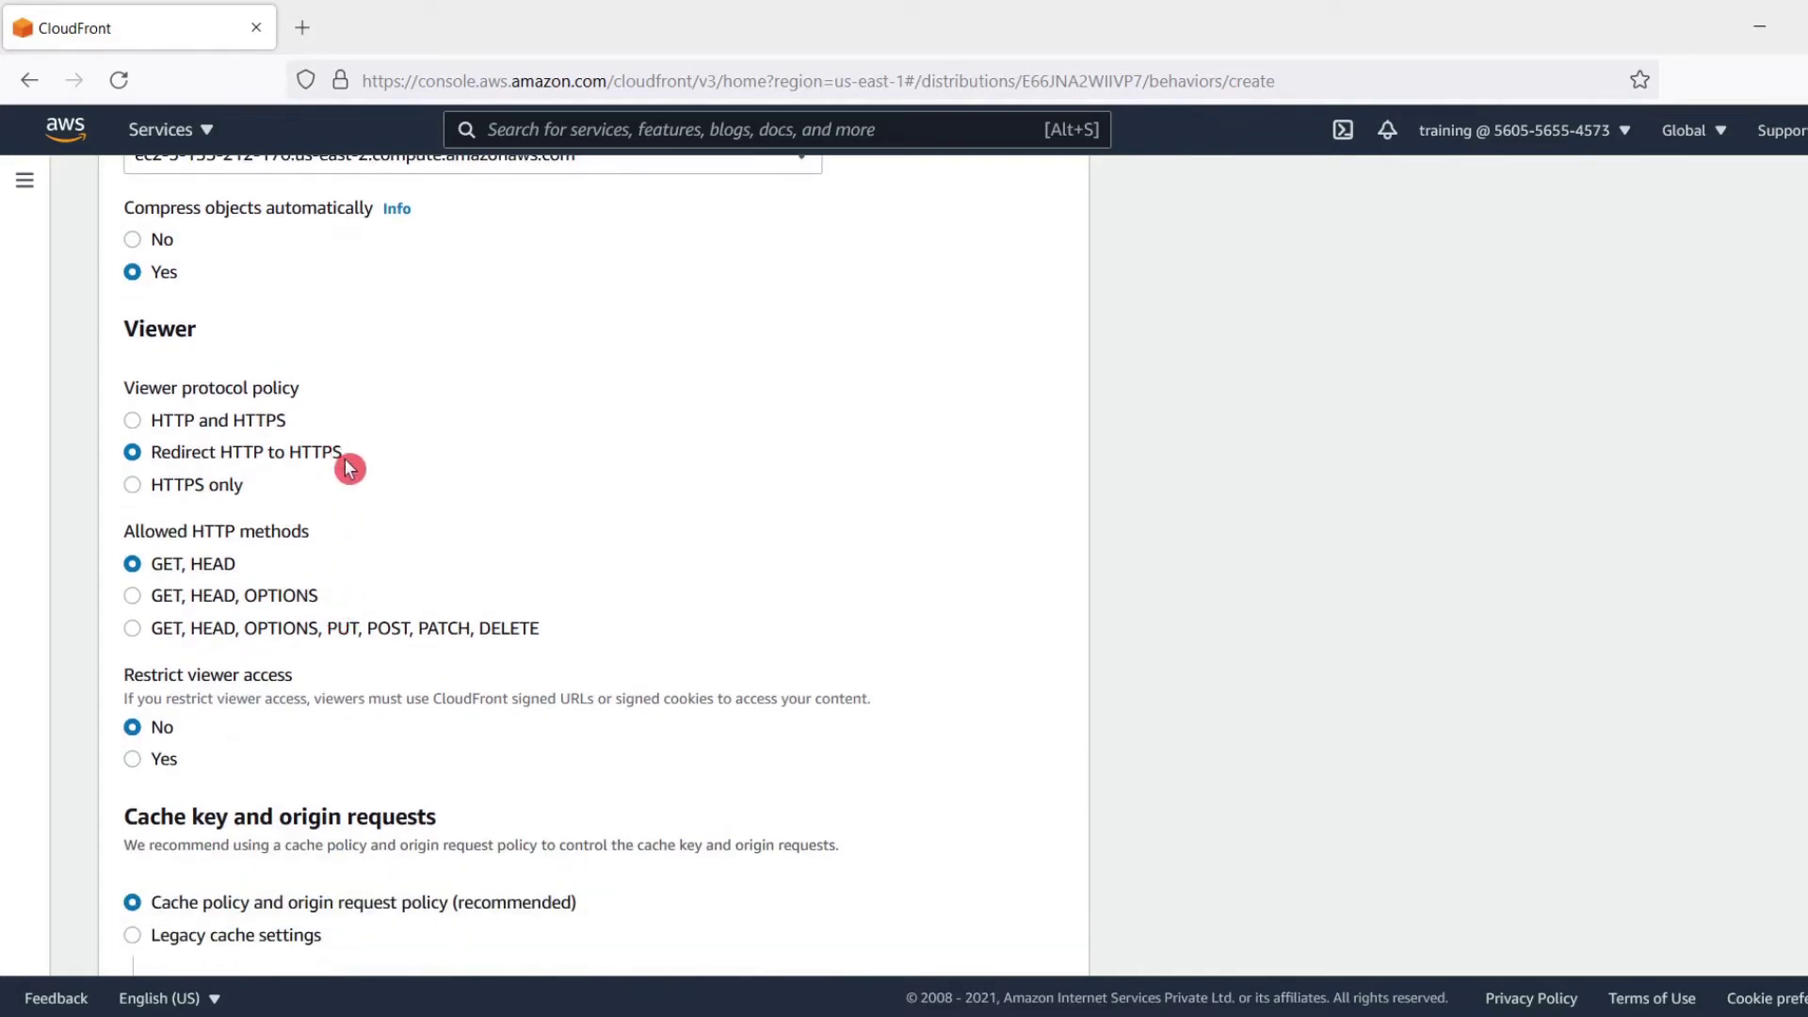
left_click_drag(345, 455, 194, 462)
left_click(270, 484)
Allow GET, HEAD, OPTIONS, PUT, POST, PATCH, DELETE with OPTIONS cached, and keep Restrict viewer access set to No.
left_click_drag(236, 532, 350, 537)
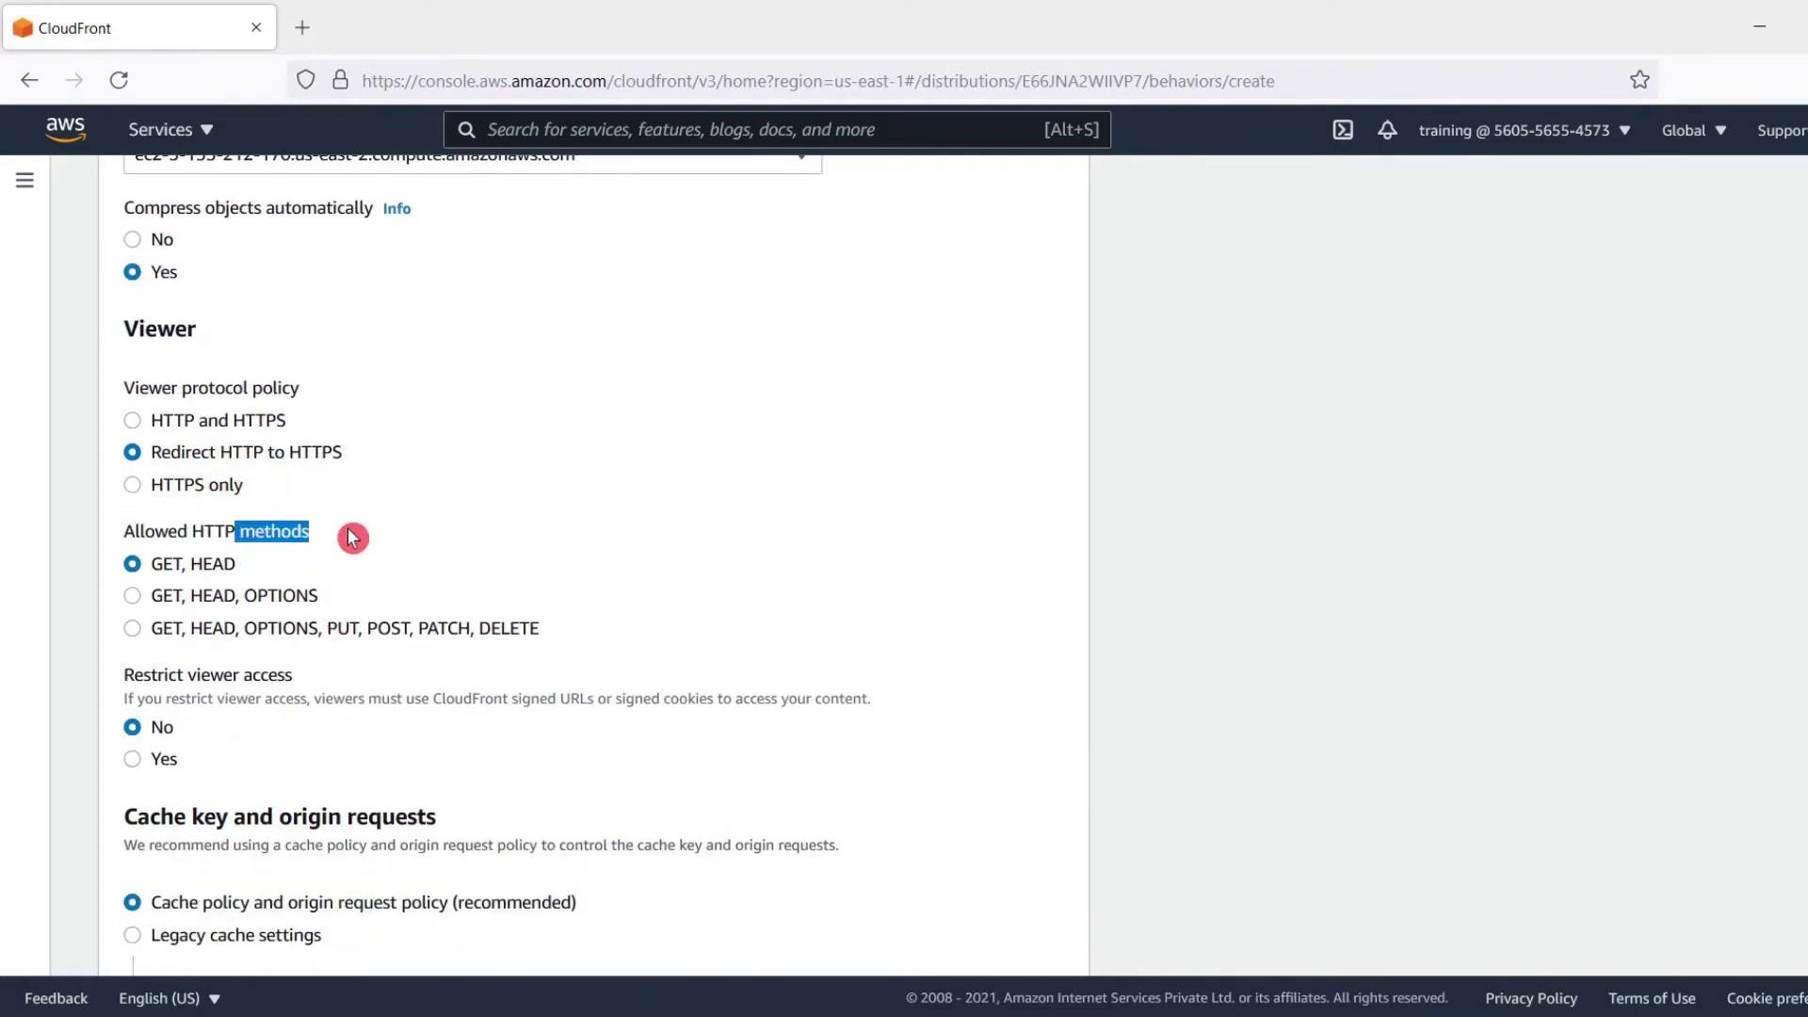
left_click(250, 633)
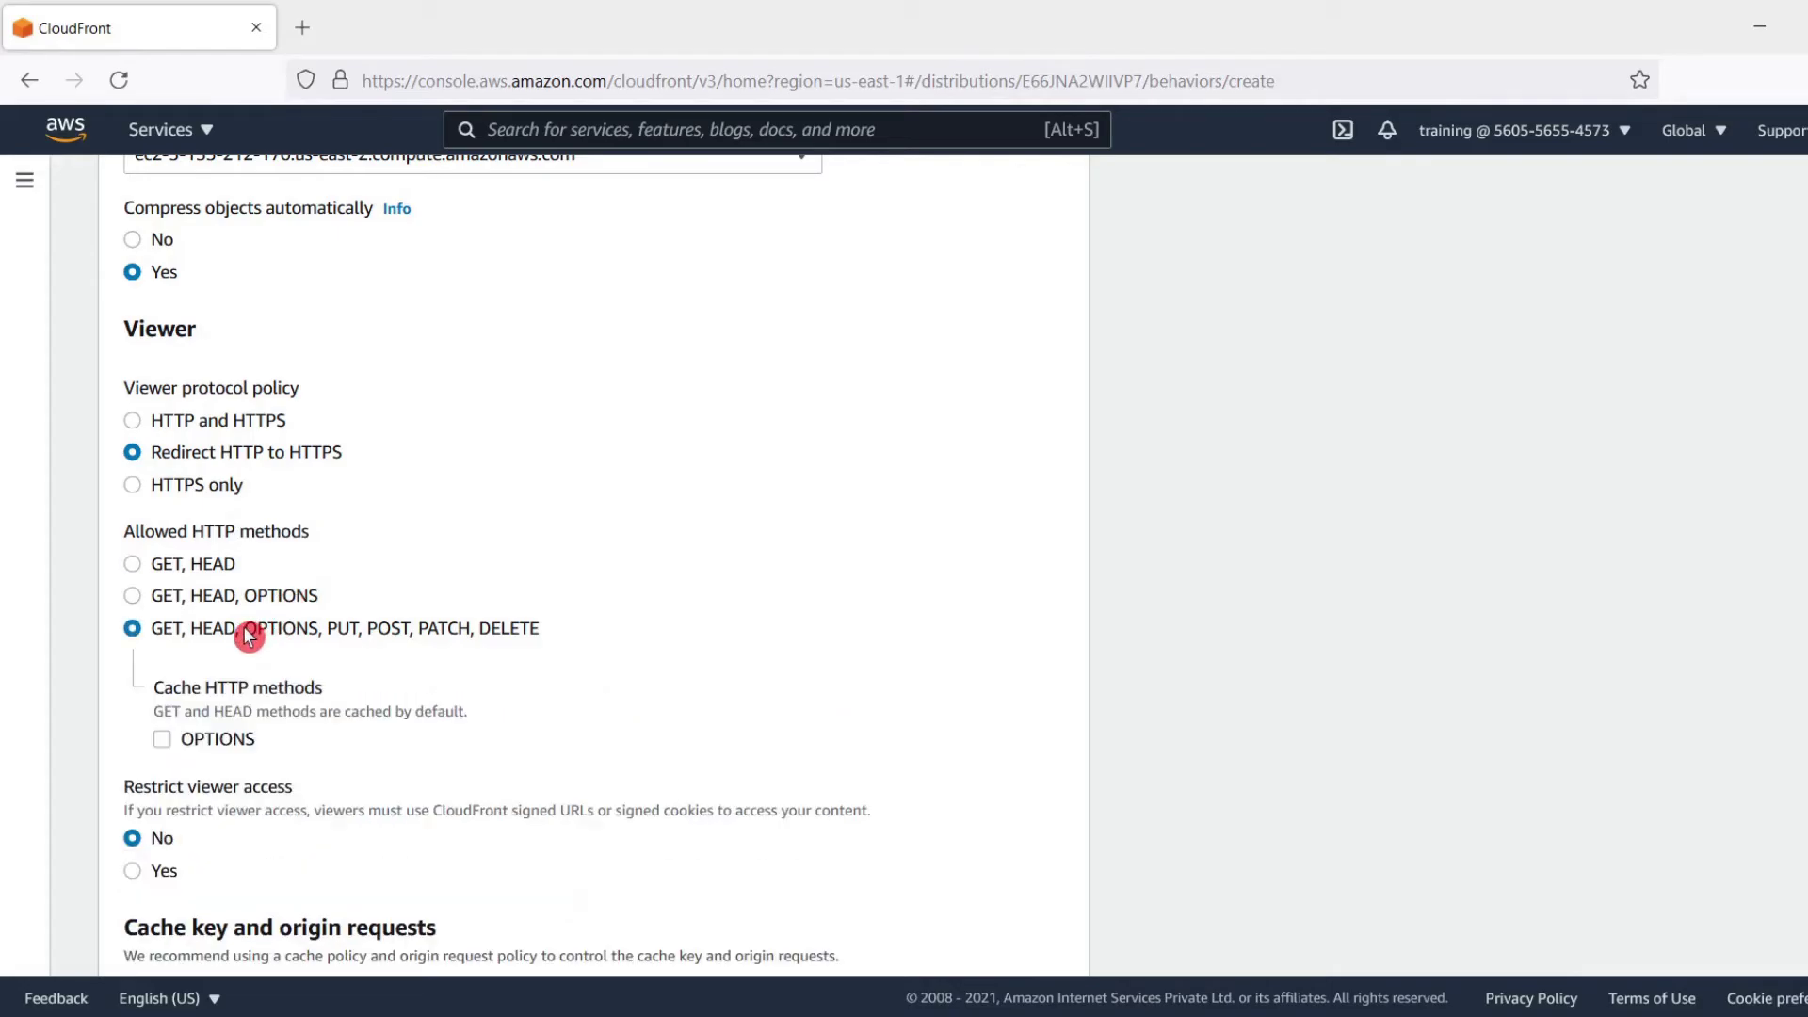
scroll(247, 637, "down", 1)
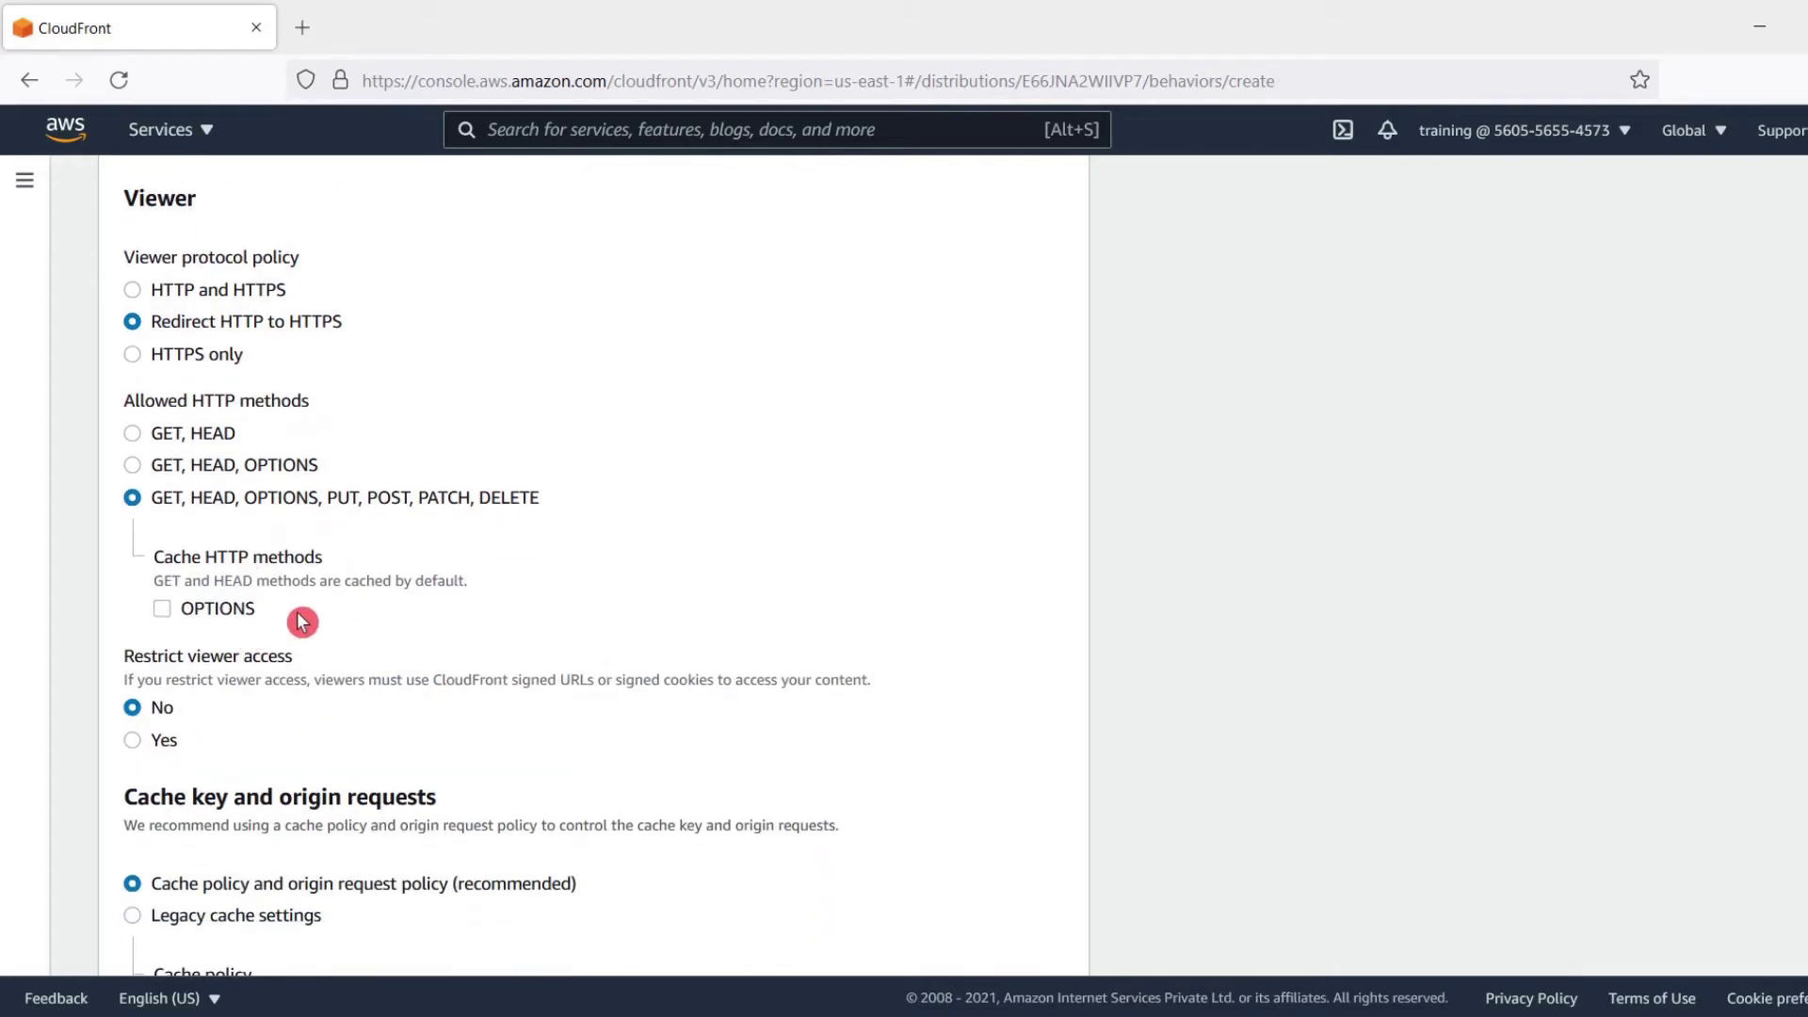
left_click_drag(299, 620, 294, 611)
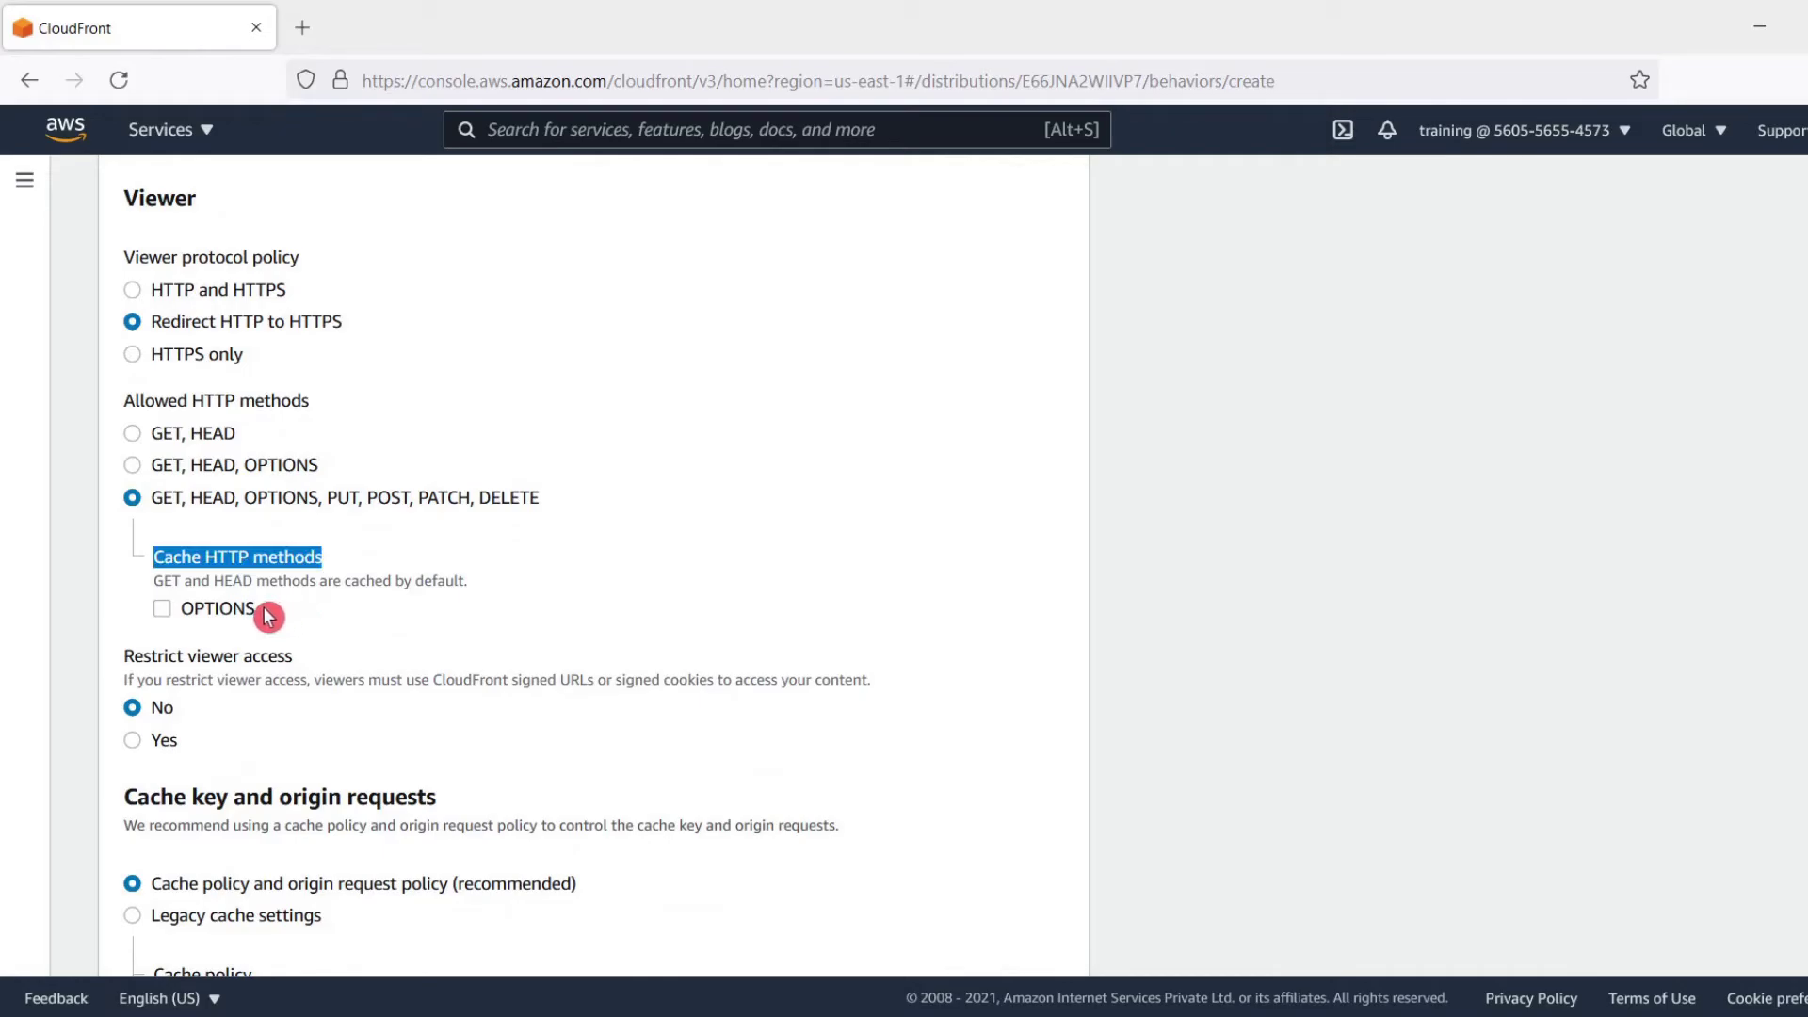
left_click(217, 617)
scroll(236, 617, "down", 1)
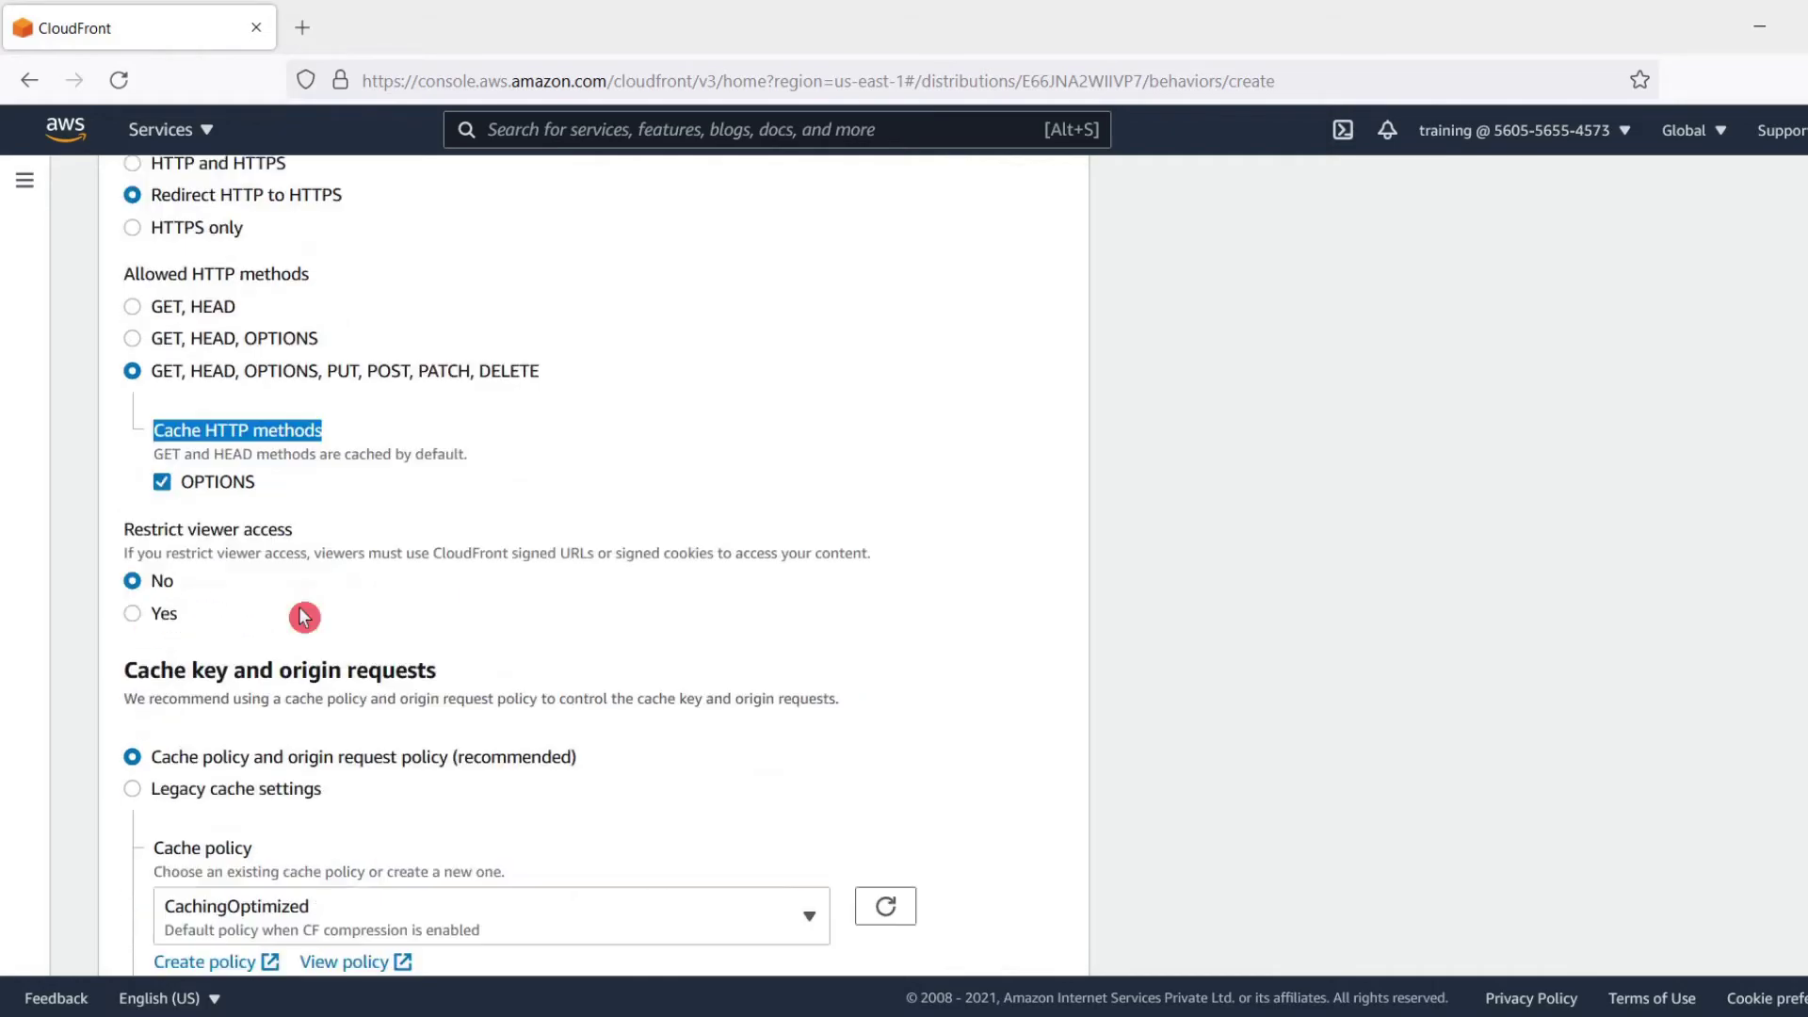
left_click(219, 584)
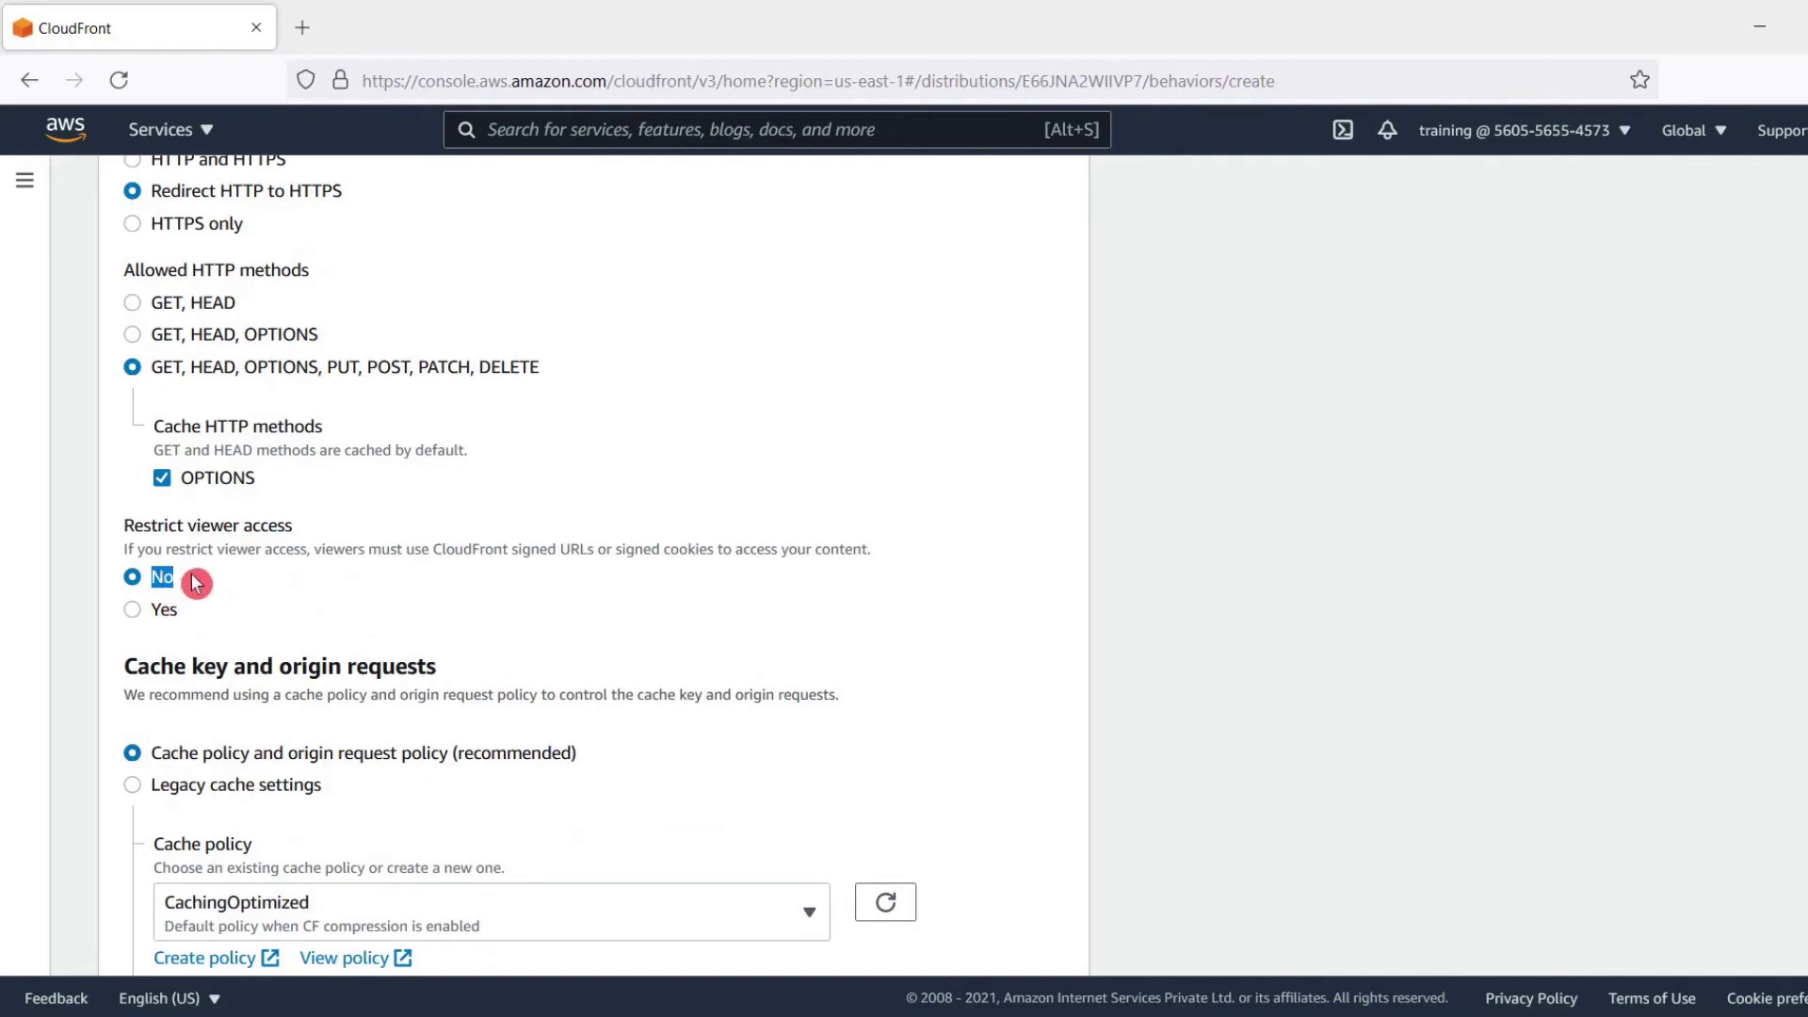
Keep the recommended cache policy and origin request policy mode and choose Custom-Cache-Policy1 as the behavior's cache policy.
scroll(310, 593, "down", 4)
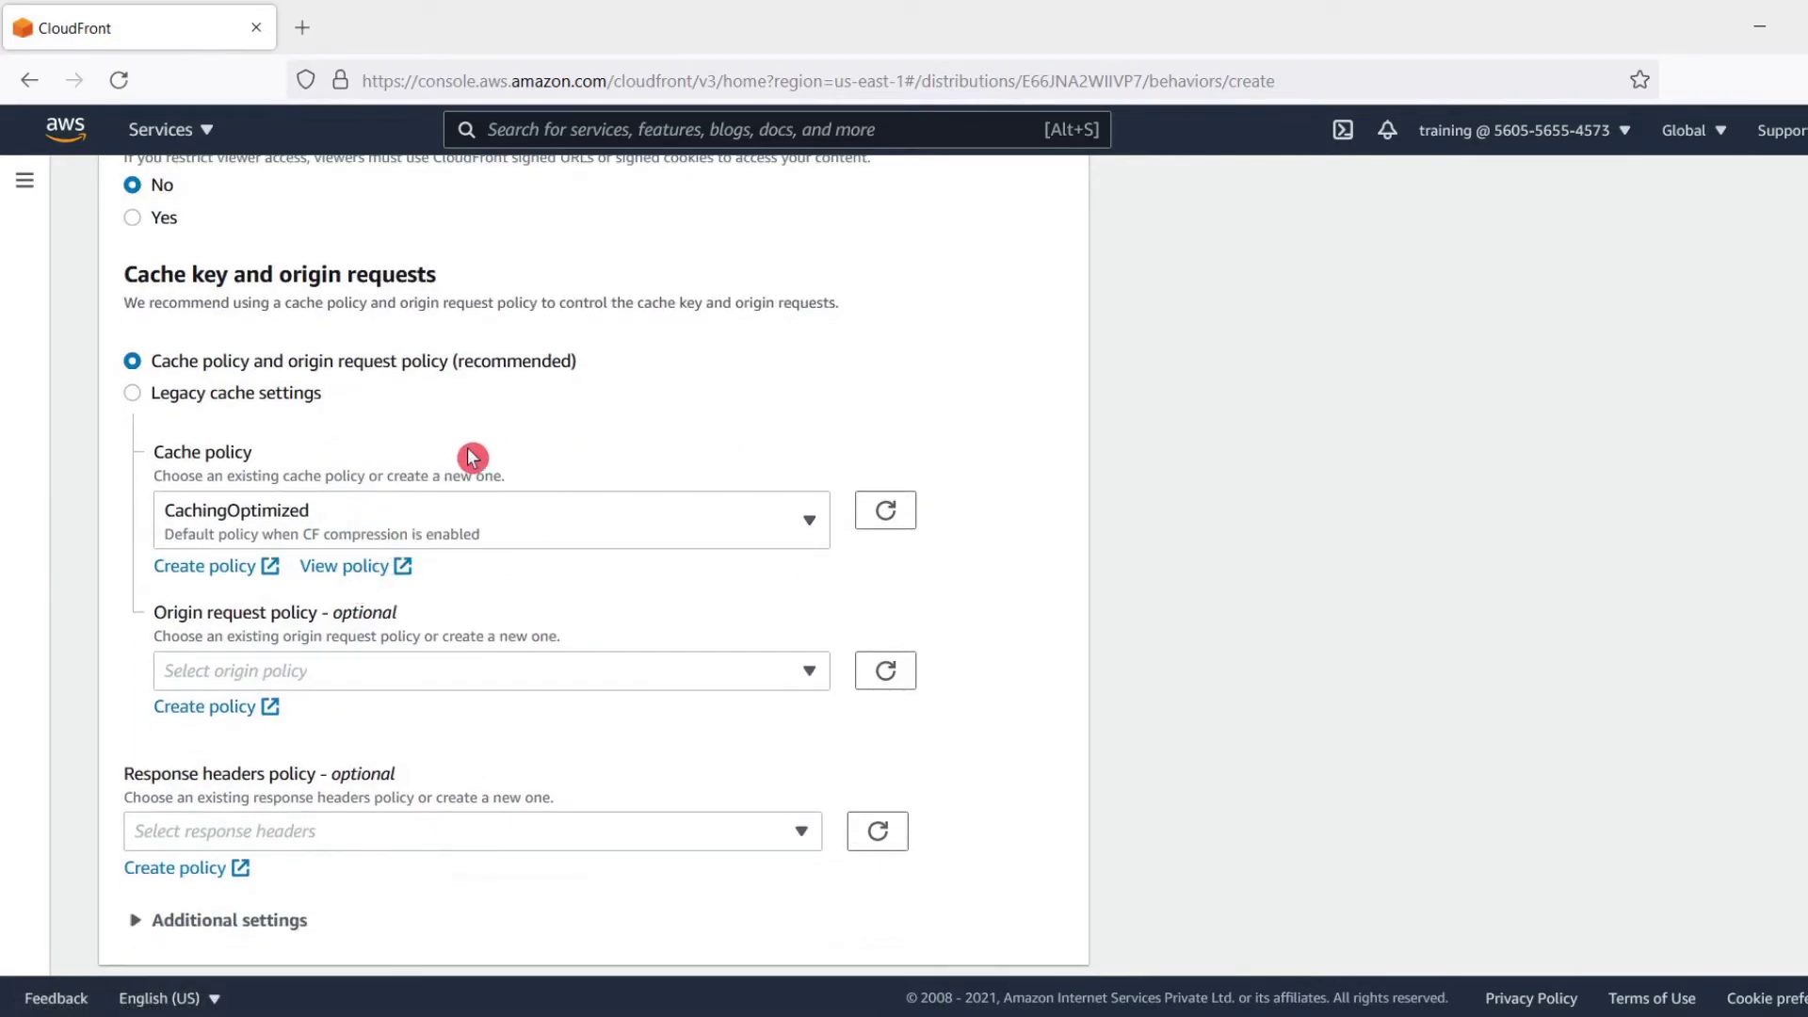
left_click_drag(252, 279, 437, 276)
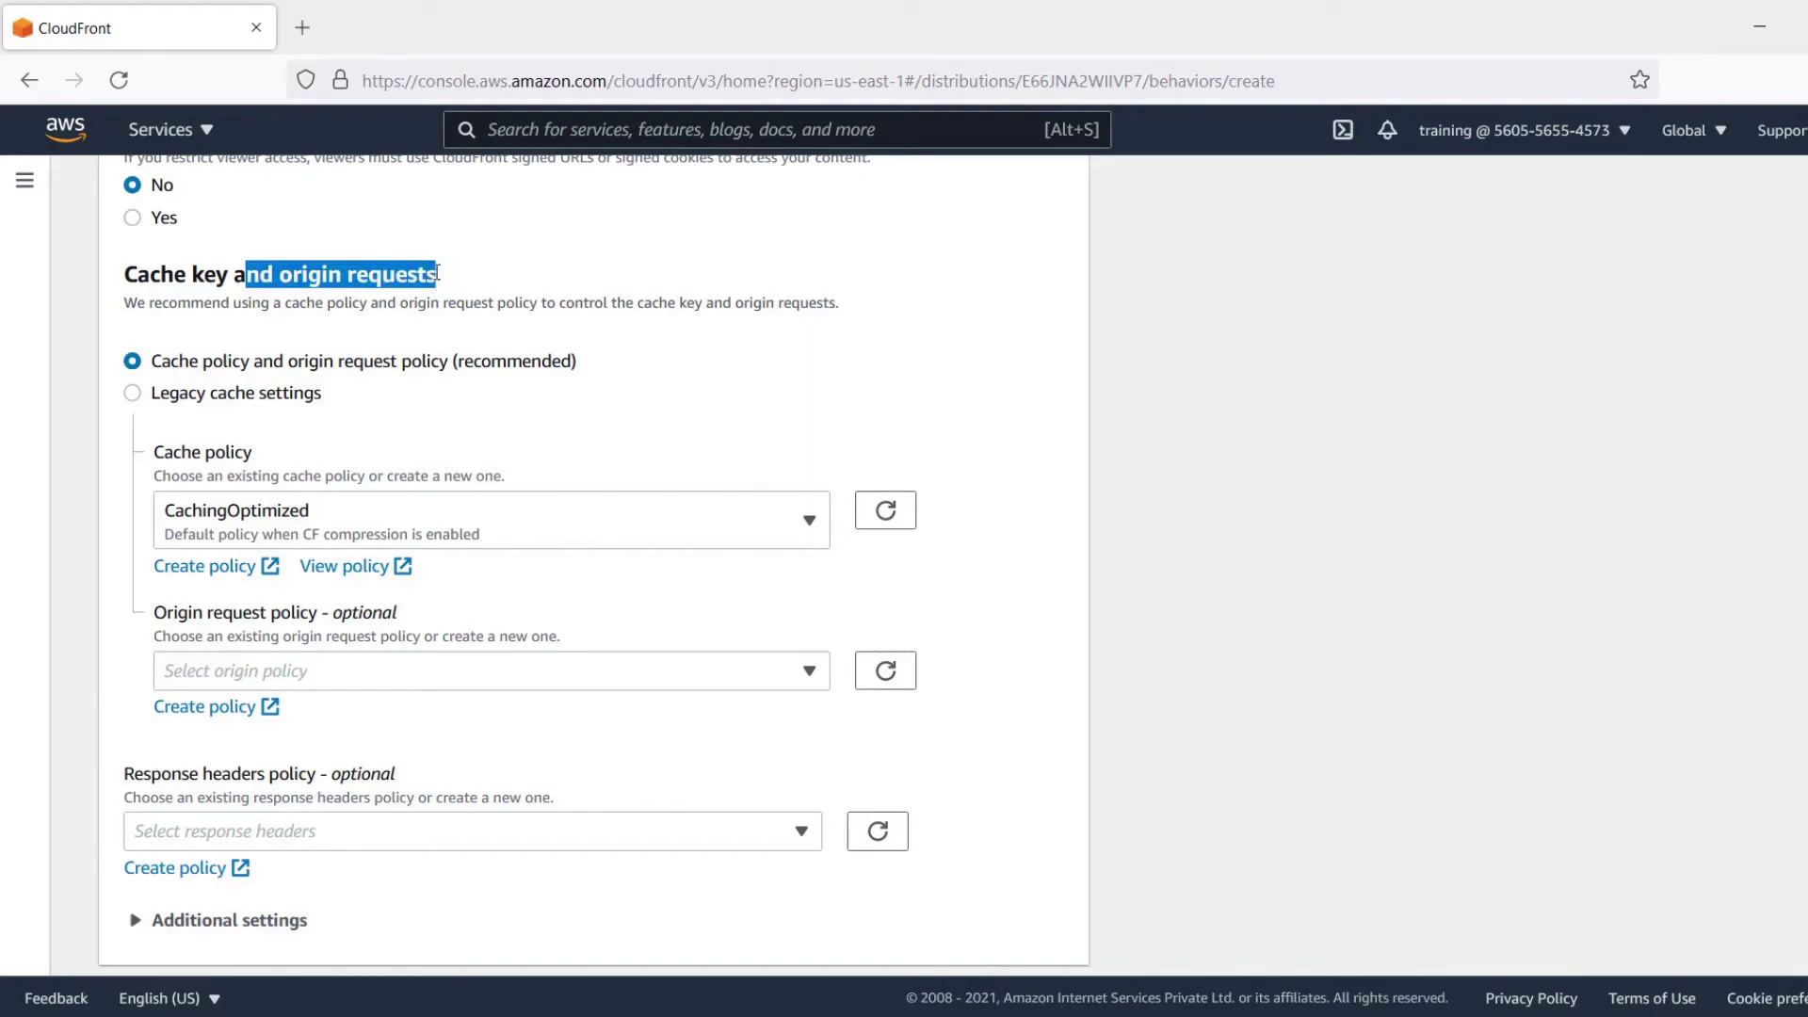
left_click(344, 405)
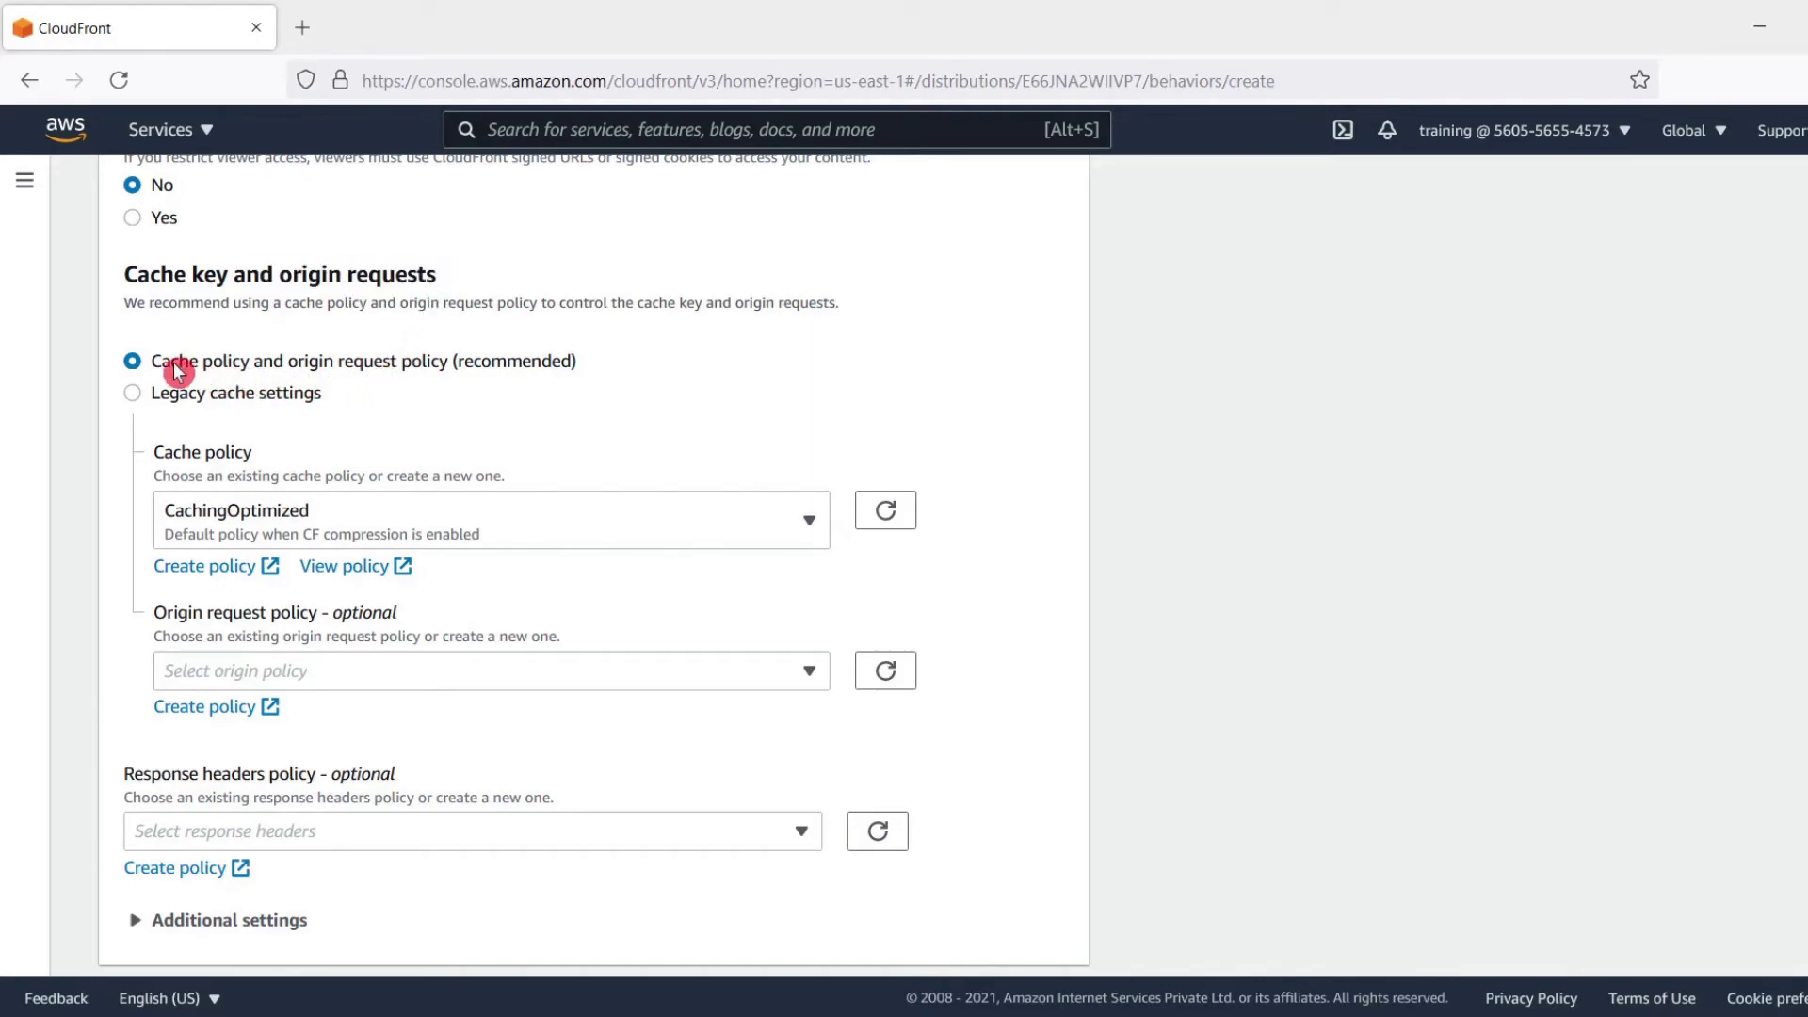
left_click(245, 514)
scroll(382, 810, "down", 2)
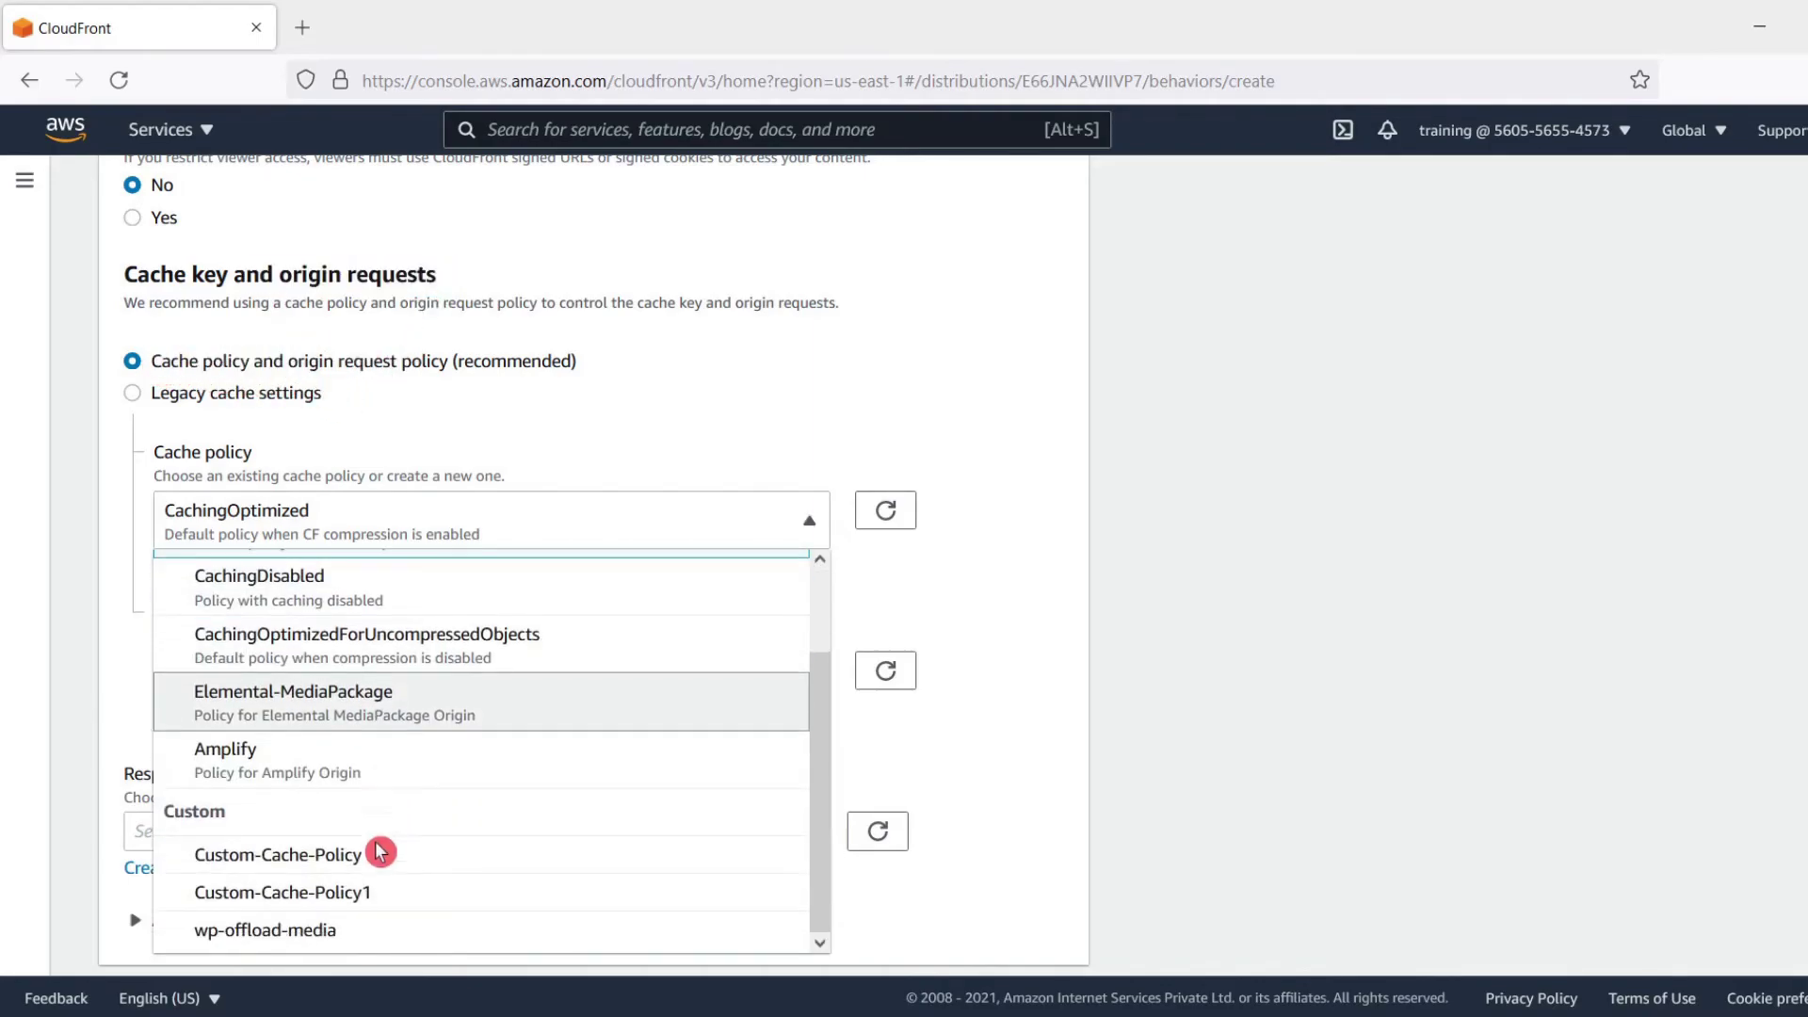
left_click(365, 900)
left_click(600, 576)
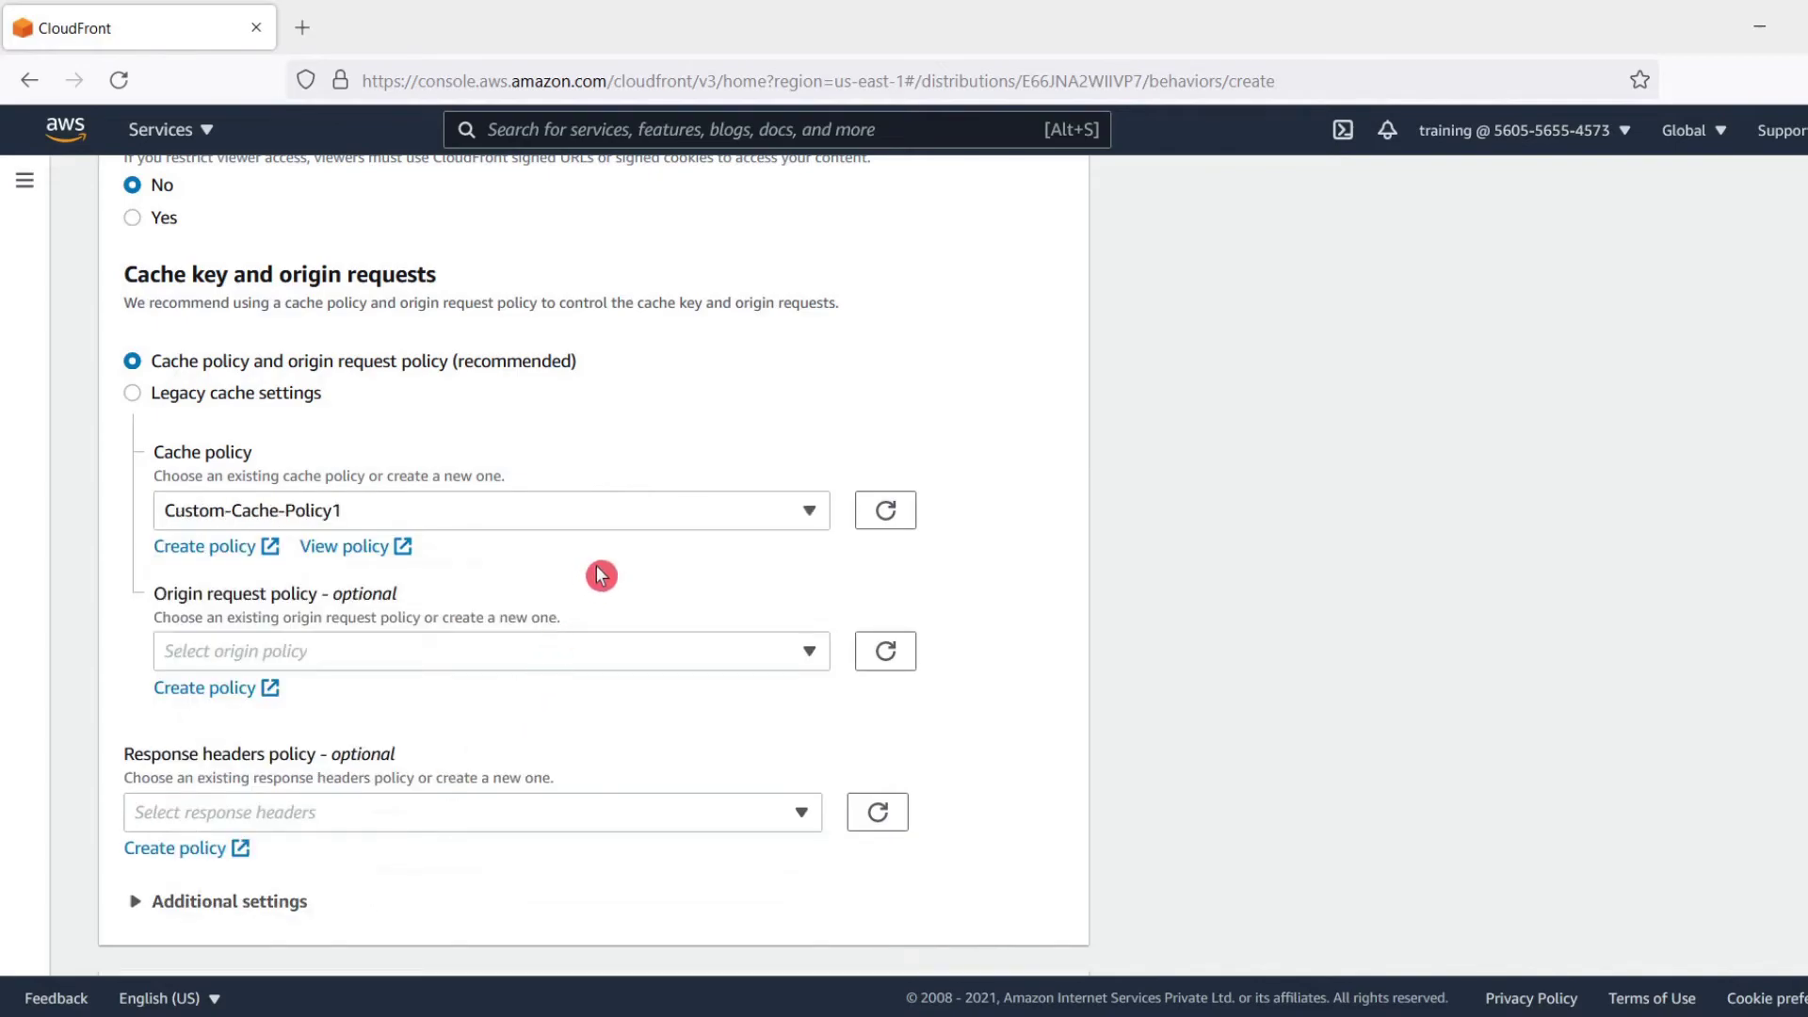
scroll(599, 575, "down", 2)
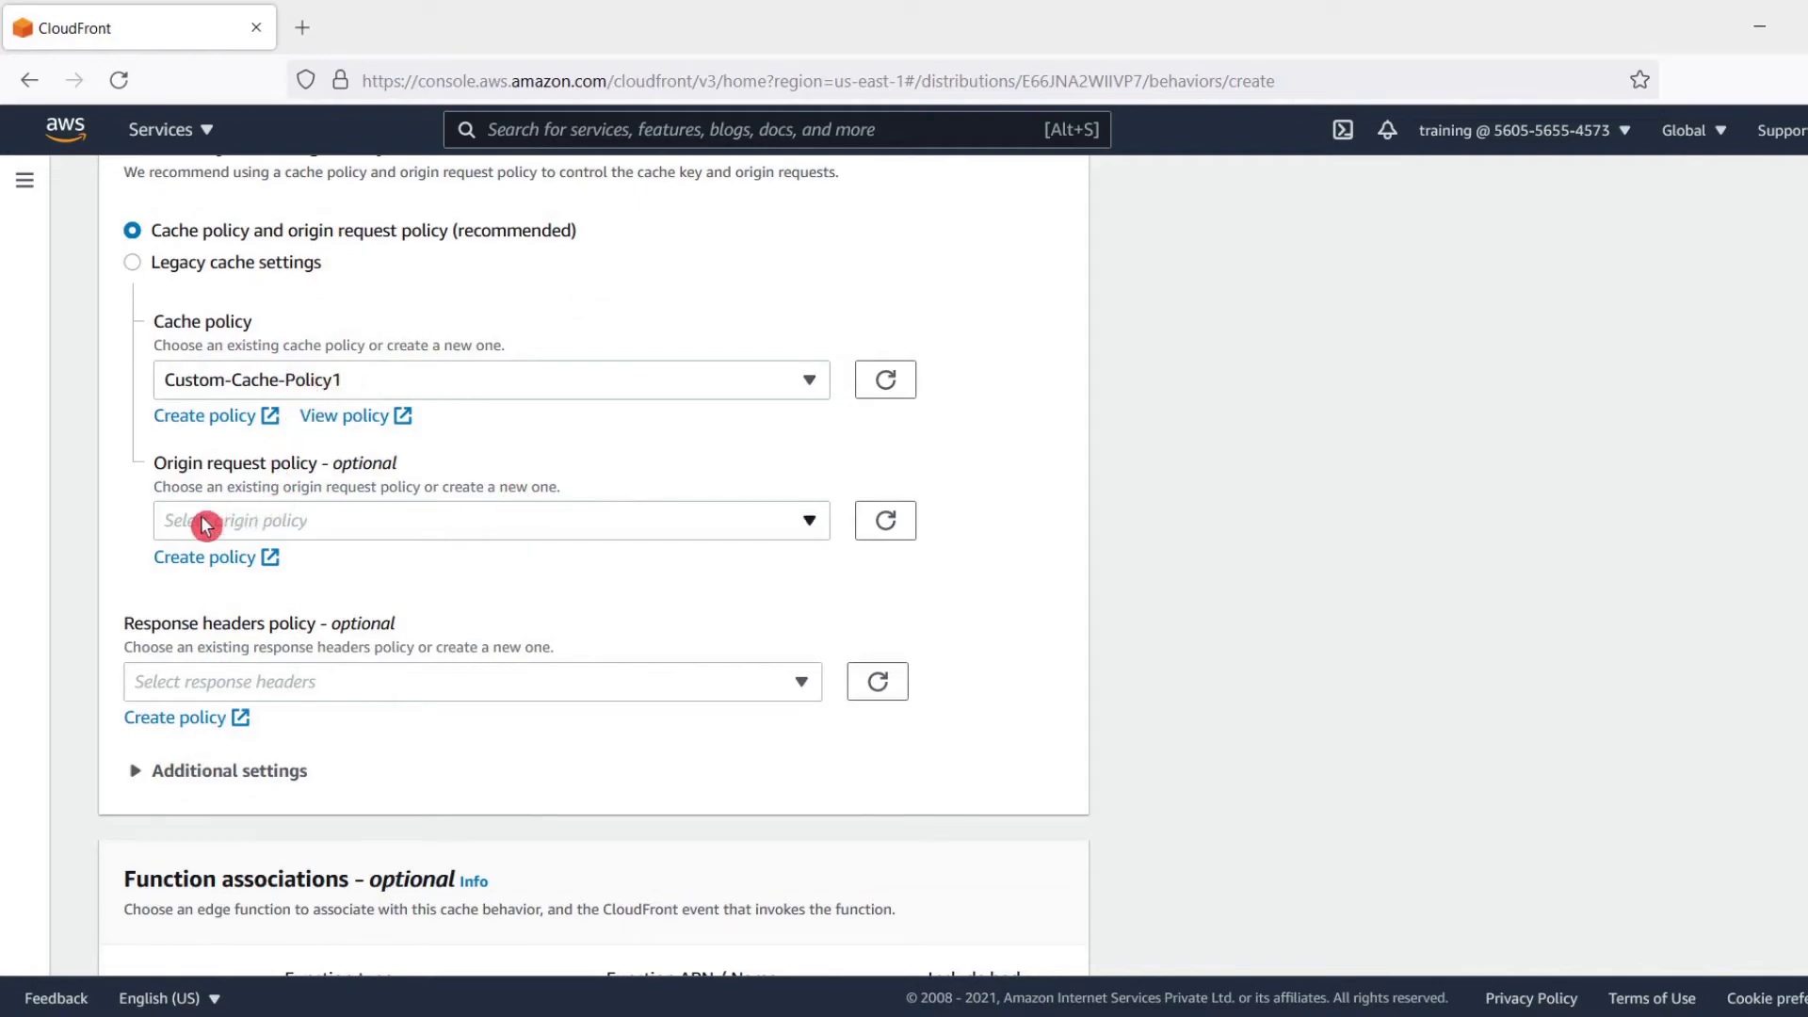
Choose Custom-Header-Passed-NoCache1 as the behavior's origin request policy.
scroll(330, 524, "down", 2)
scroll(329, 524, "down", 1)
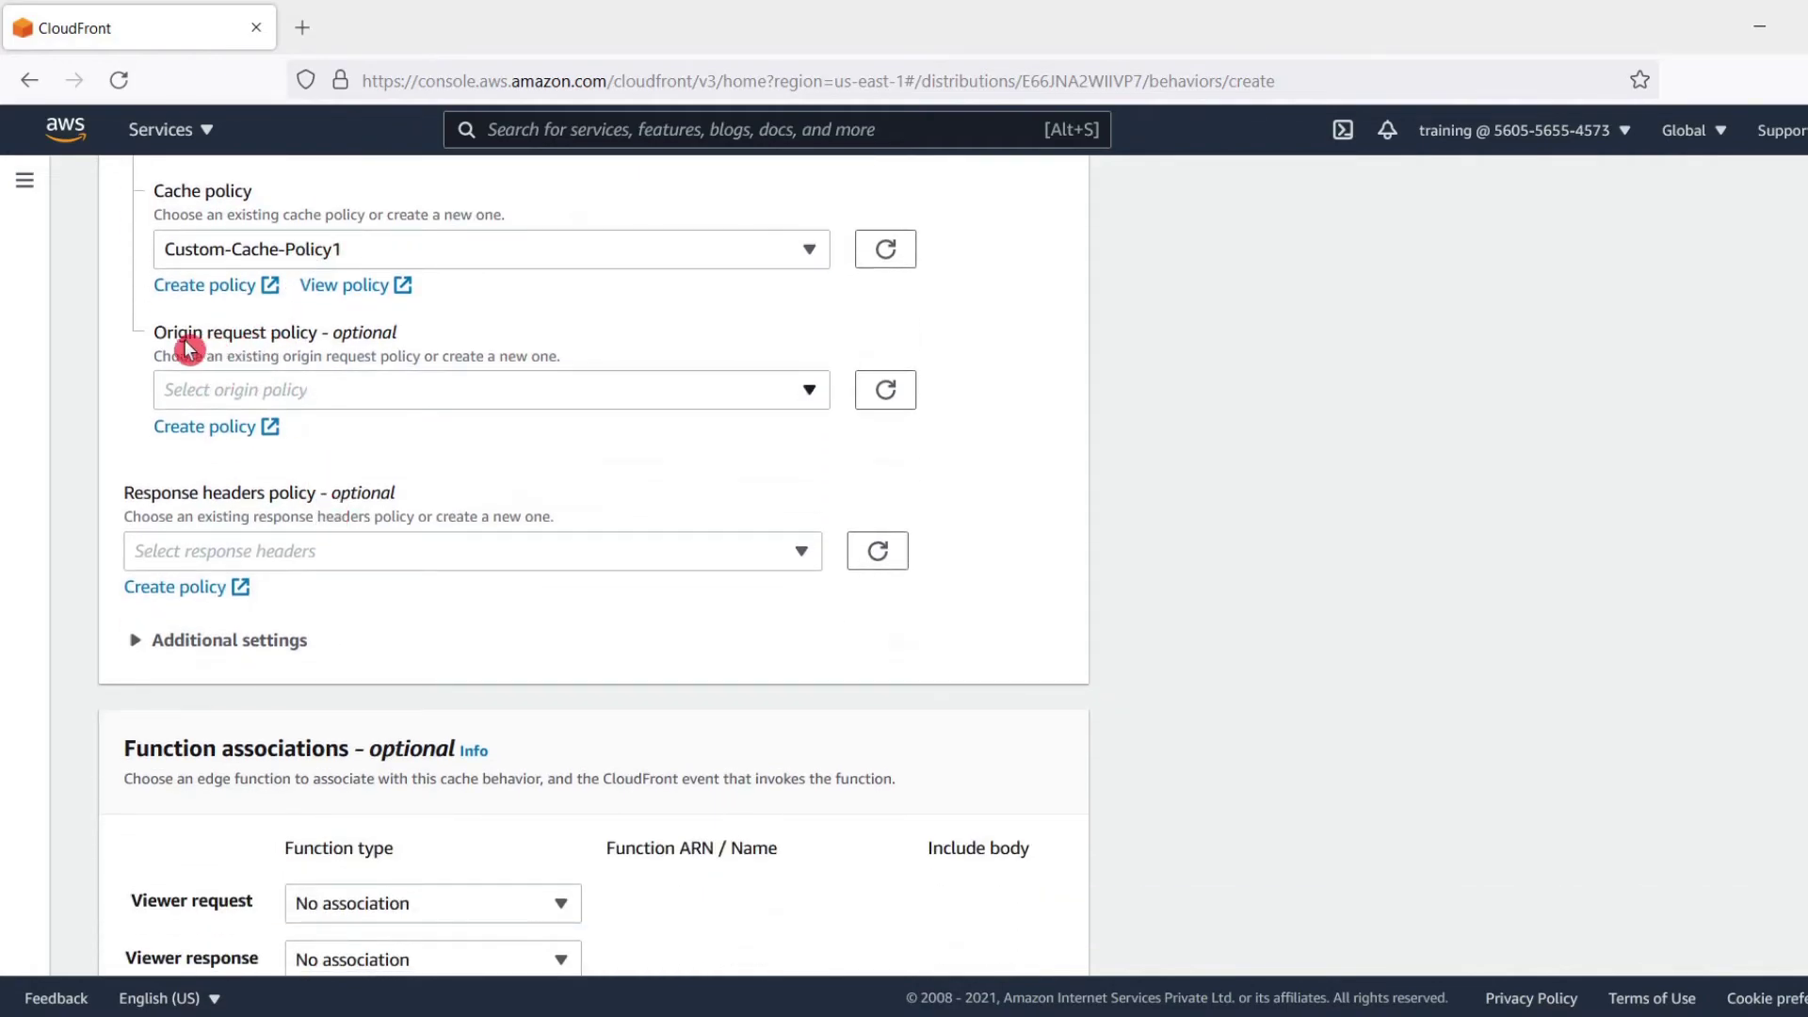
left_click_drag(154, 333, 313, 335)
left_click(317, 405)
scroll(363, 734, "down", 2)
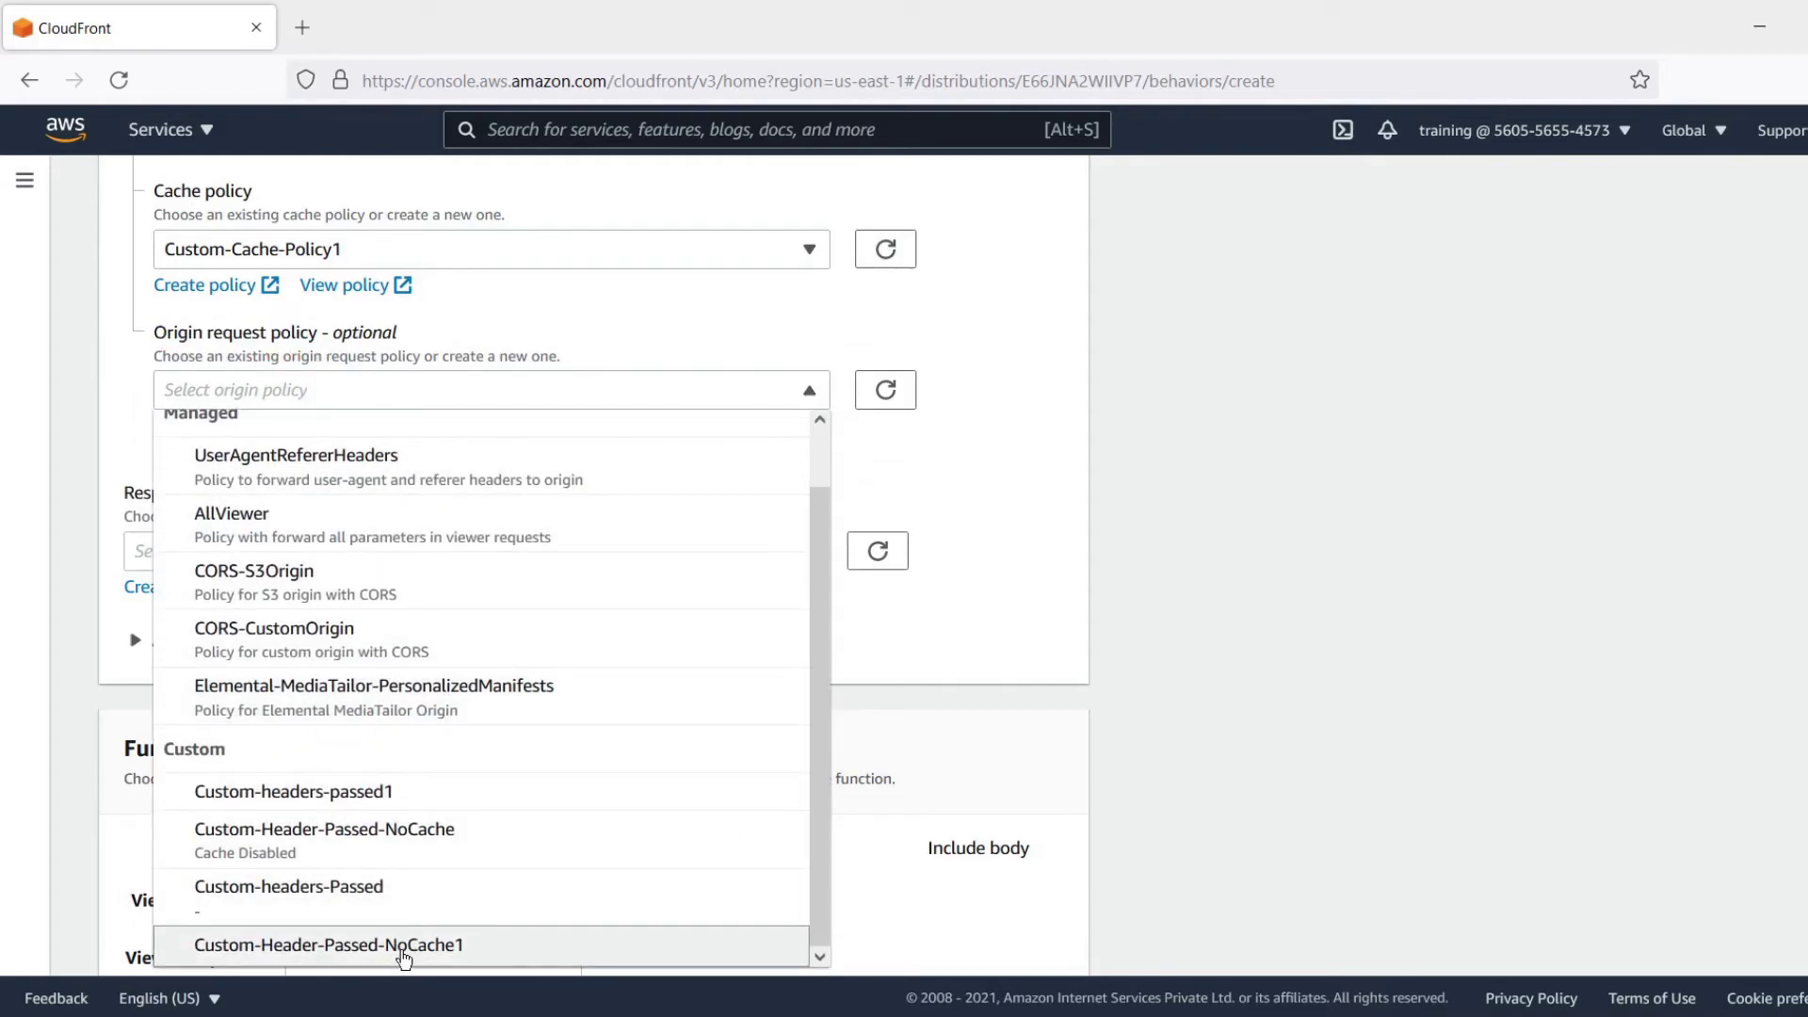
left_click(405, 951)
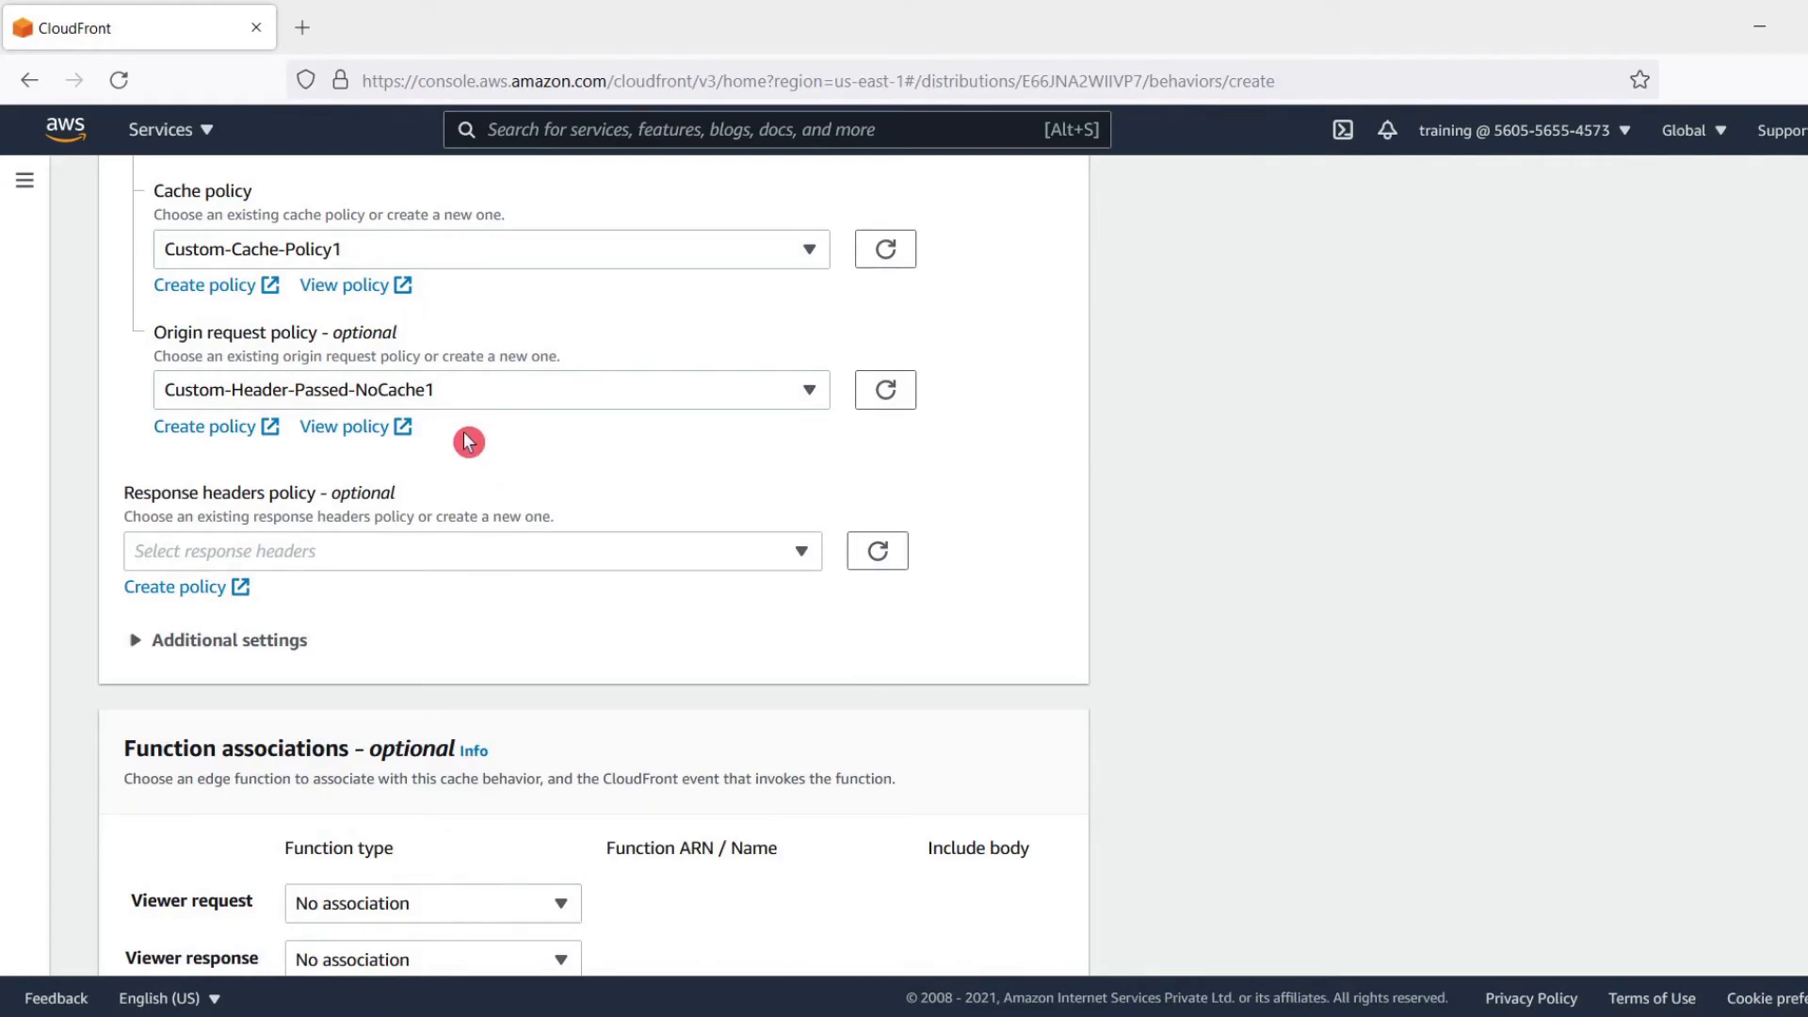
Expand the behavior's additional settings, leave the response headers policy empty, and keep smooth streaming and real-time logs on No.
scroll(467, 442, "down", 1)
left_click(282, 509)
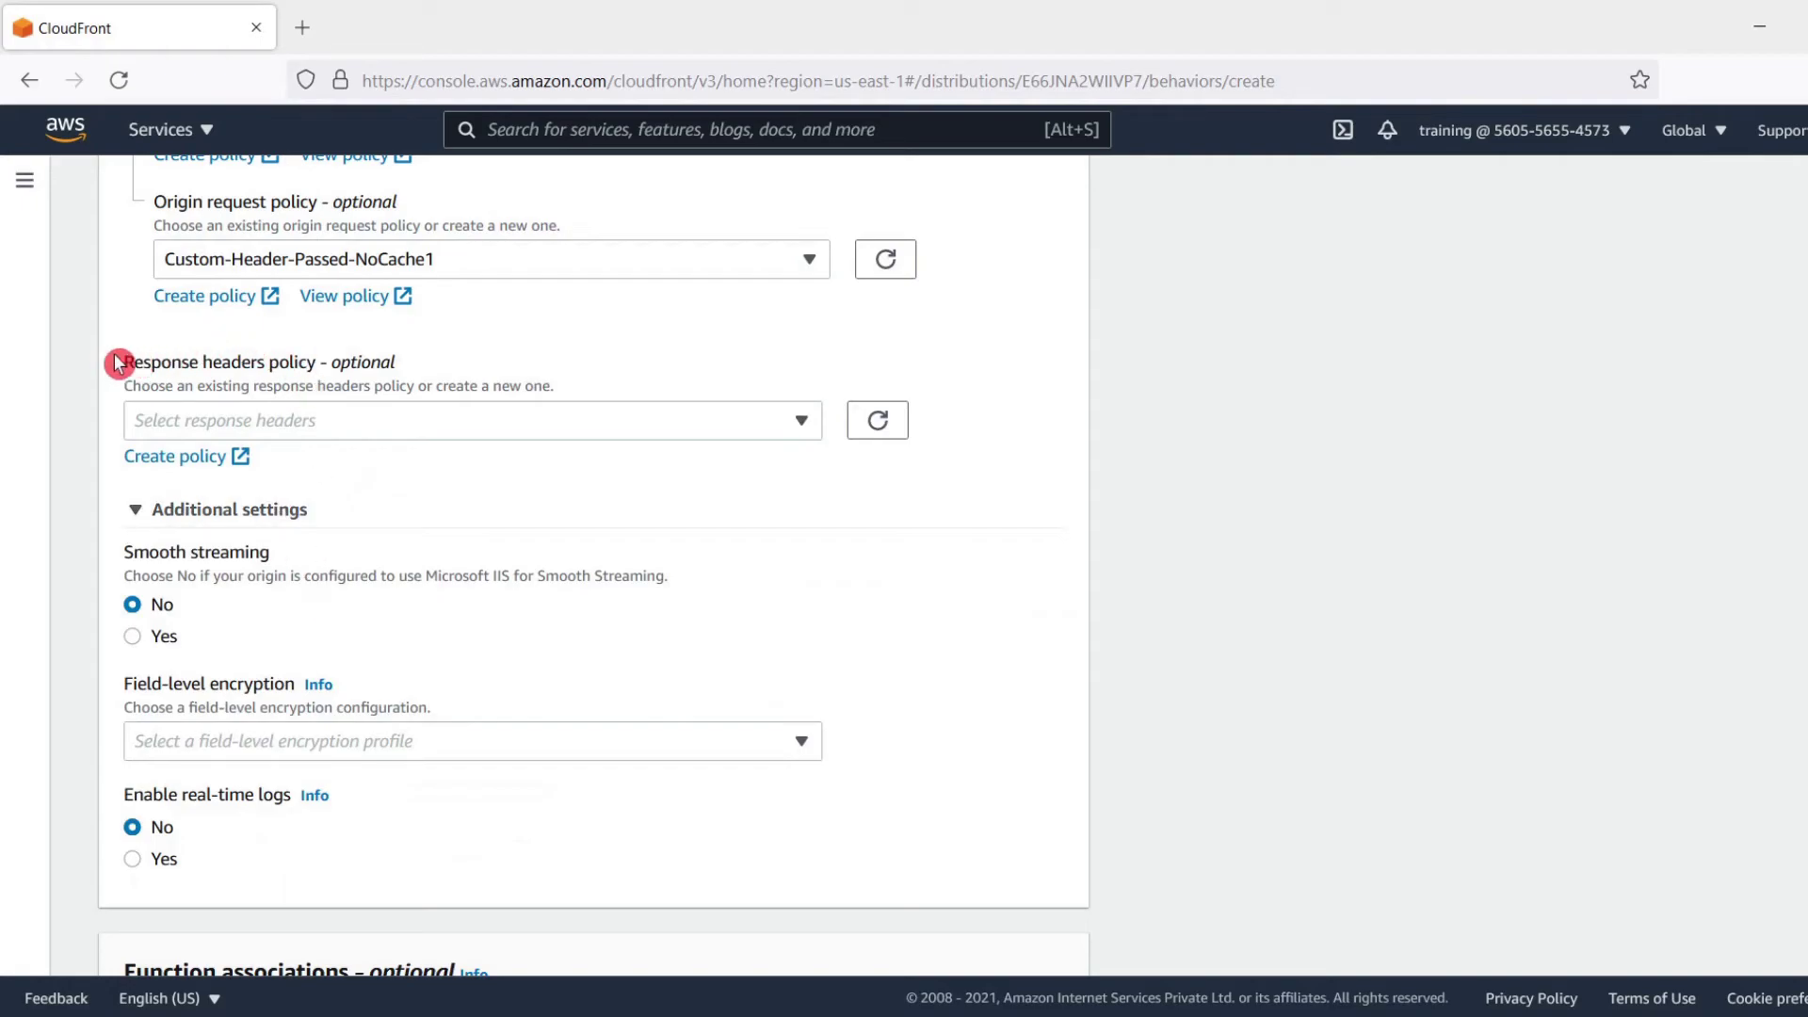
left_click_drag(117, 364, 313, 365)
left_click(359, 555)
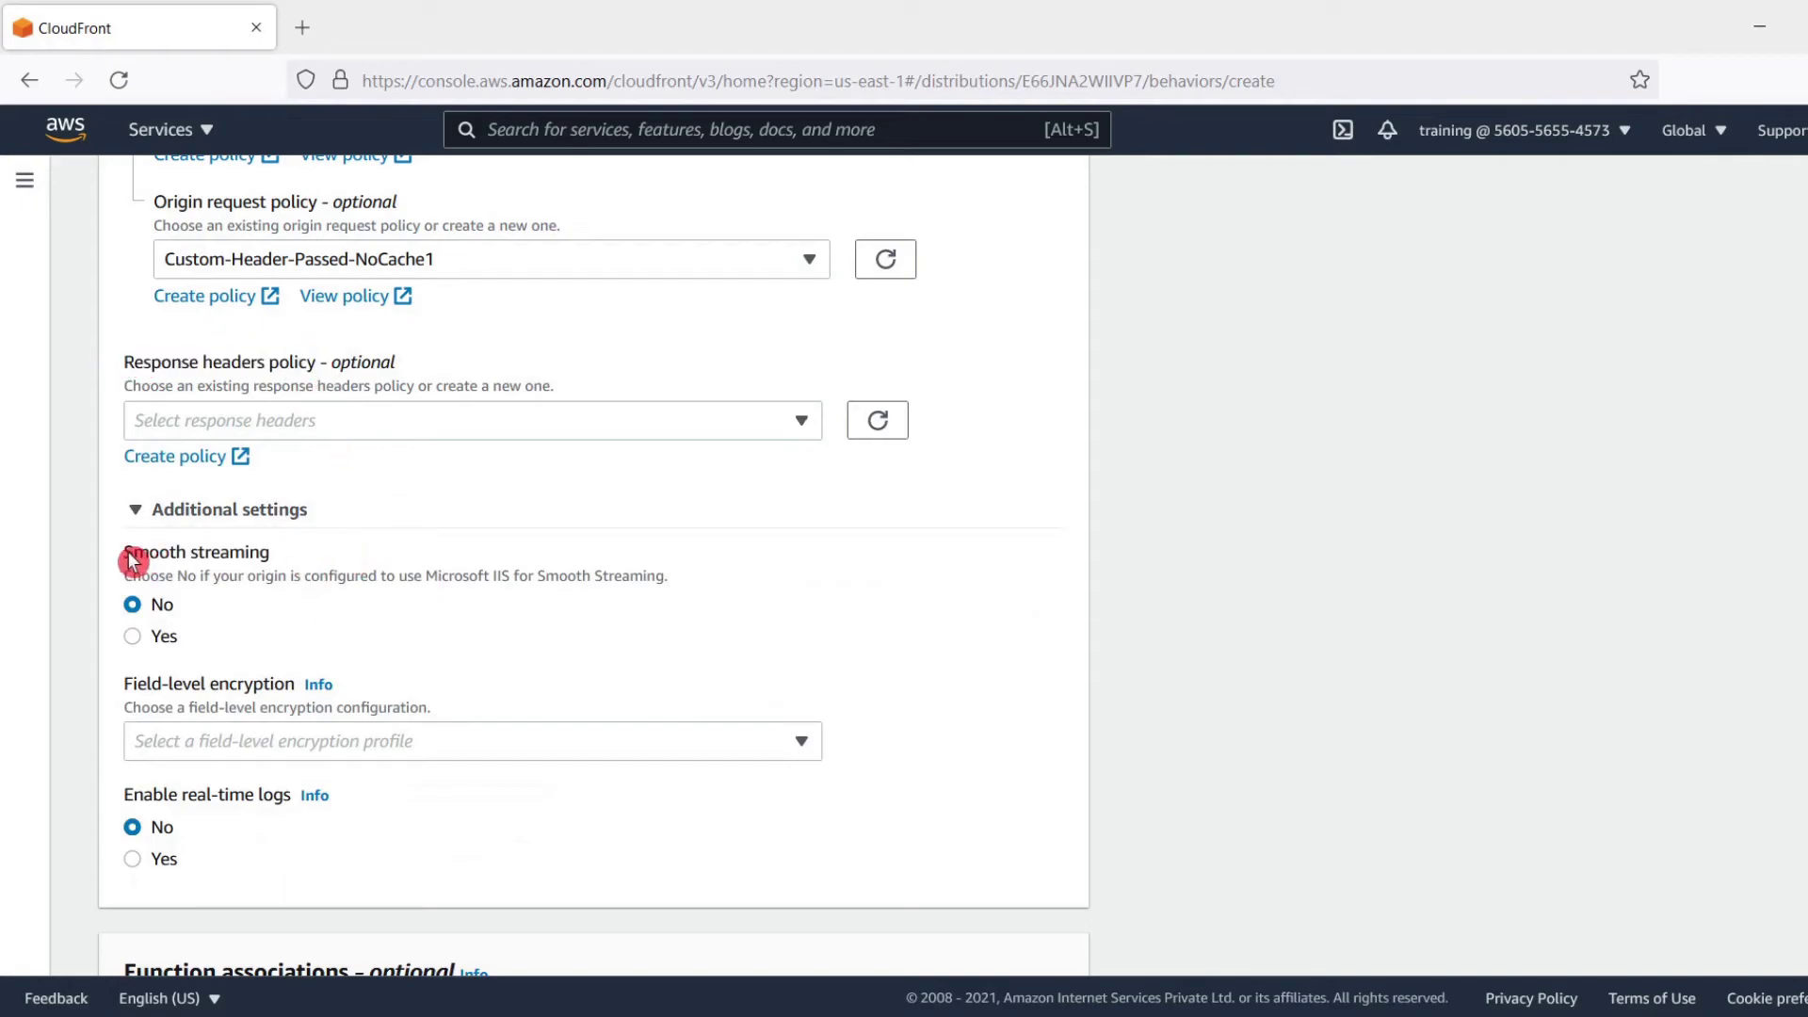
left_click_drag(129, 554, 231, 579)
left_click(185, 617)
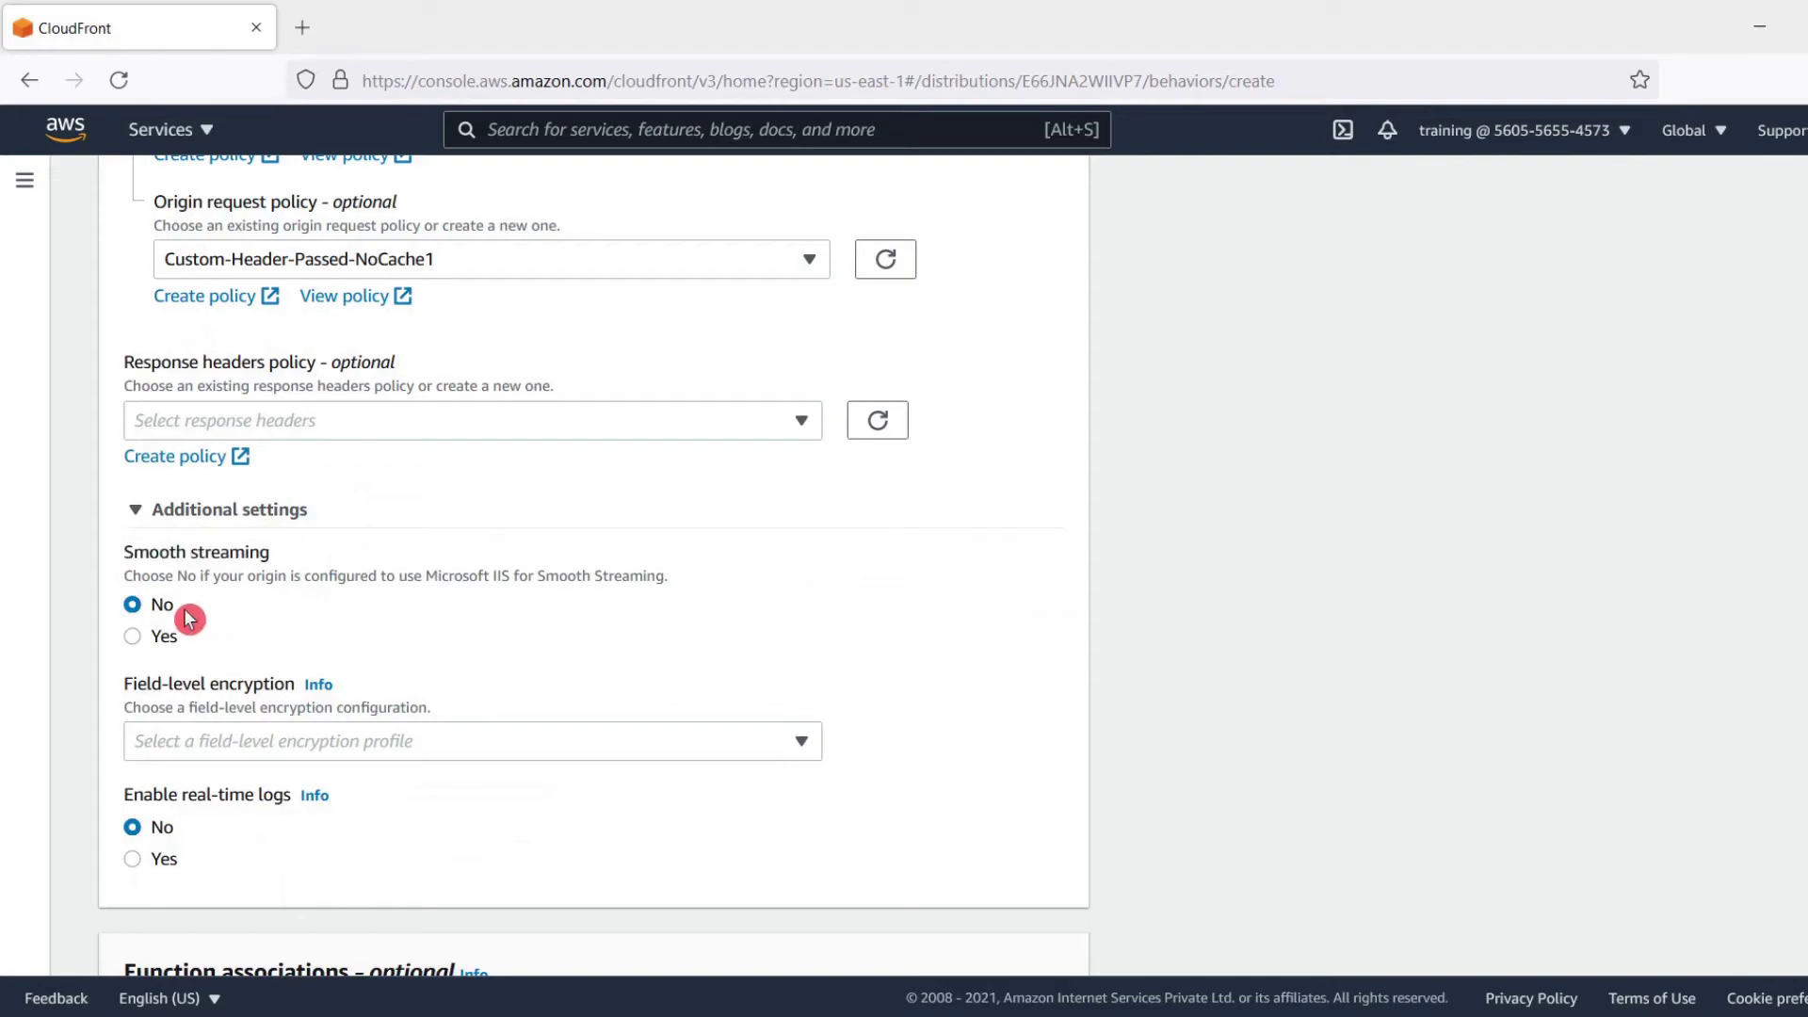
scroll(186, 618, "down", 3)
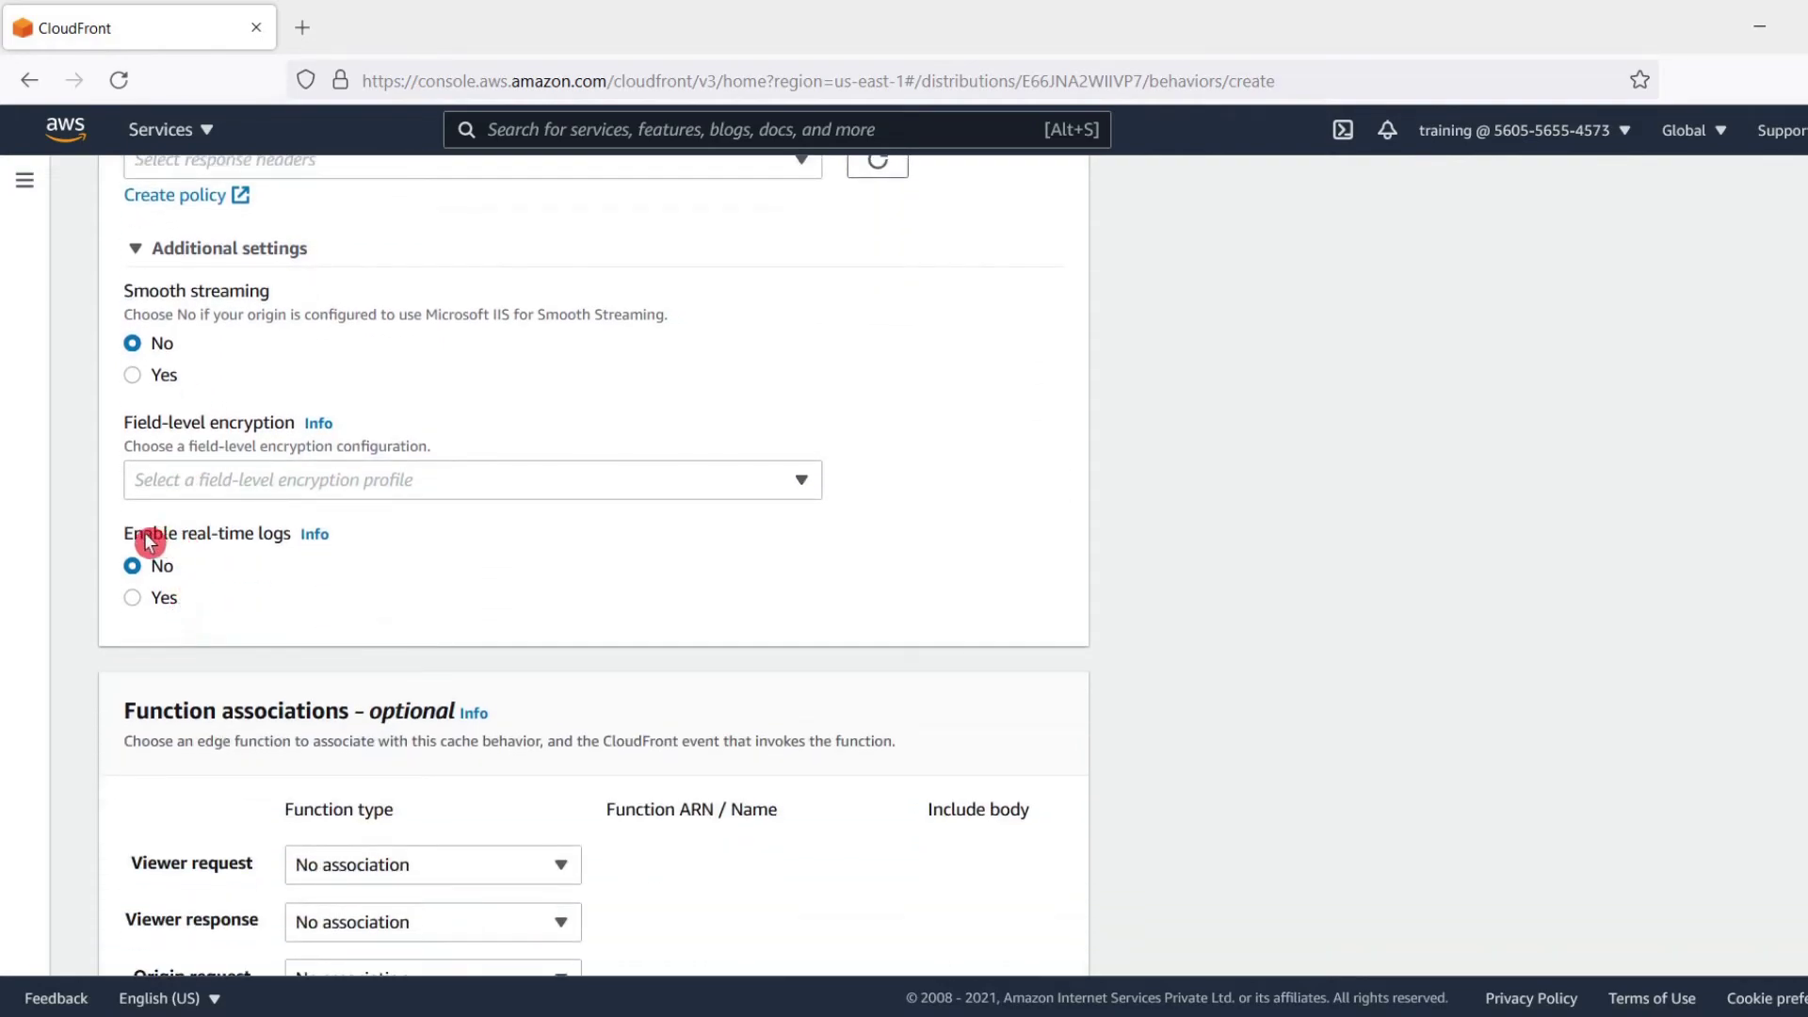
left_click_drag(129, 539, 294, 536)
left_click(198, 572)
Keep every function association at No association and create the /wp-login.php behavior.
scroll(295, 609, "down", 3)
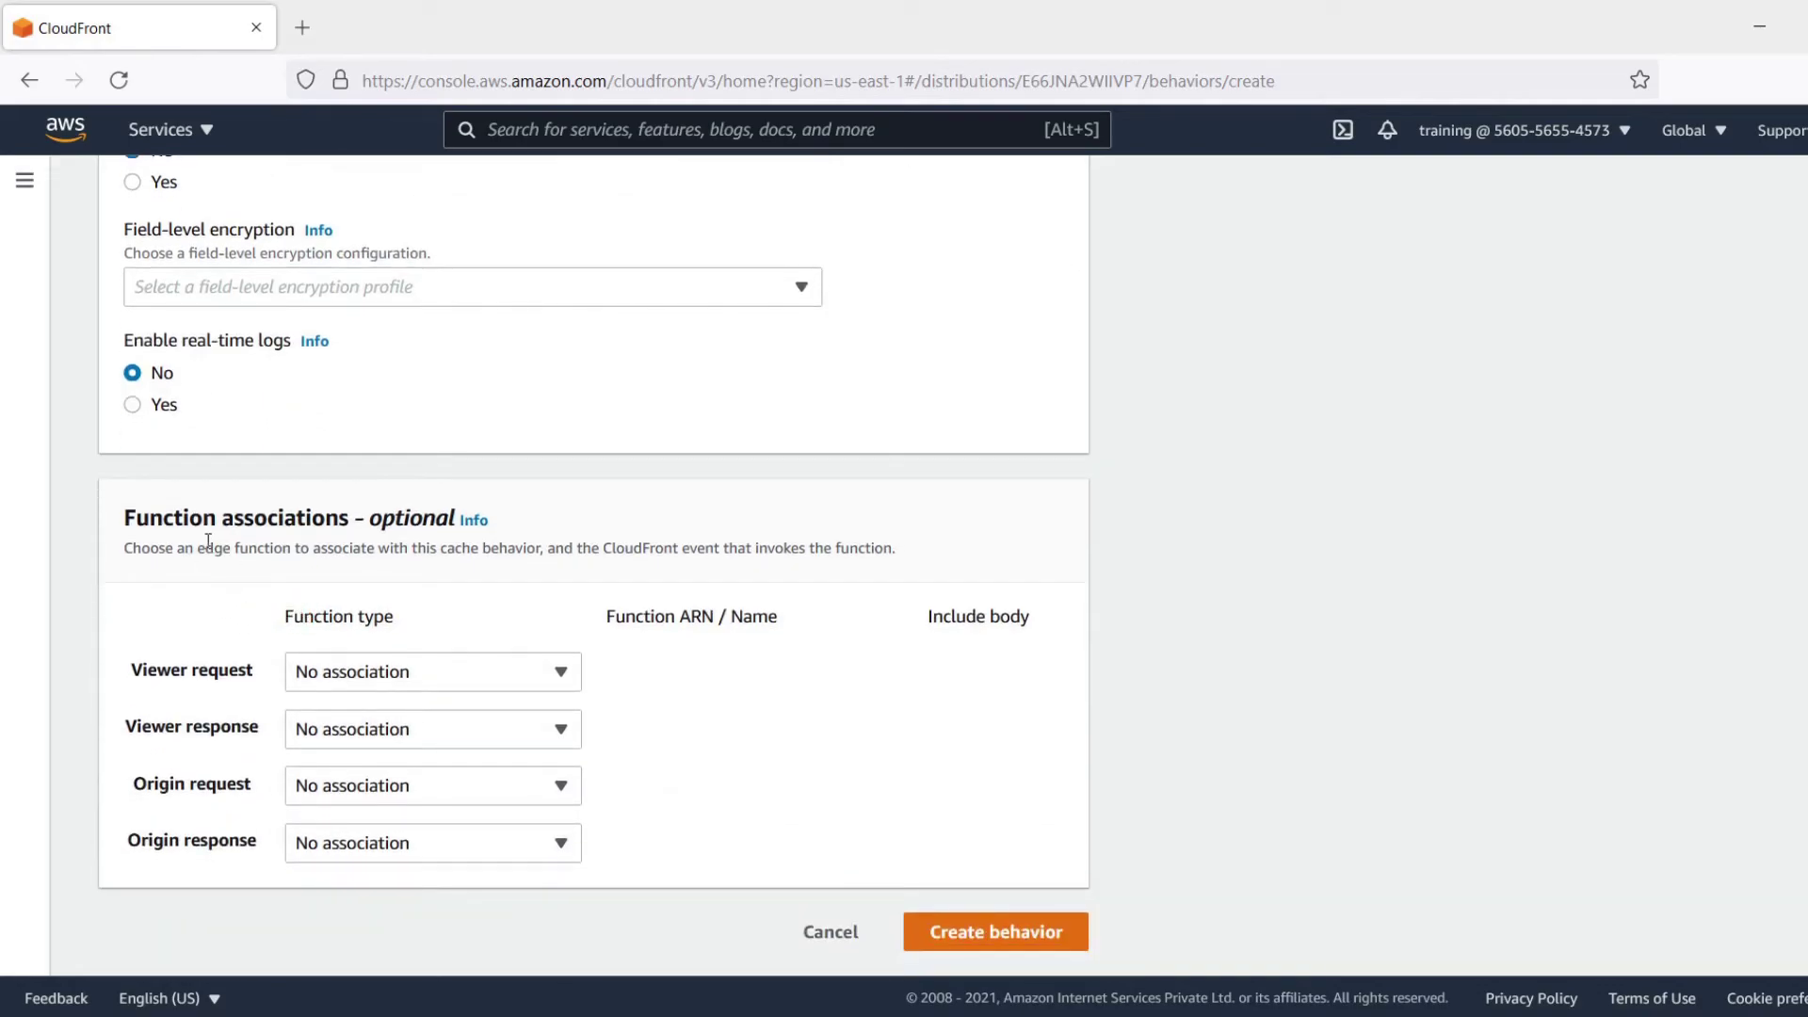
left_click_drag(132, 513, 356, 518)
left_click(356, 518)
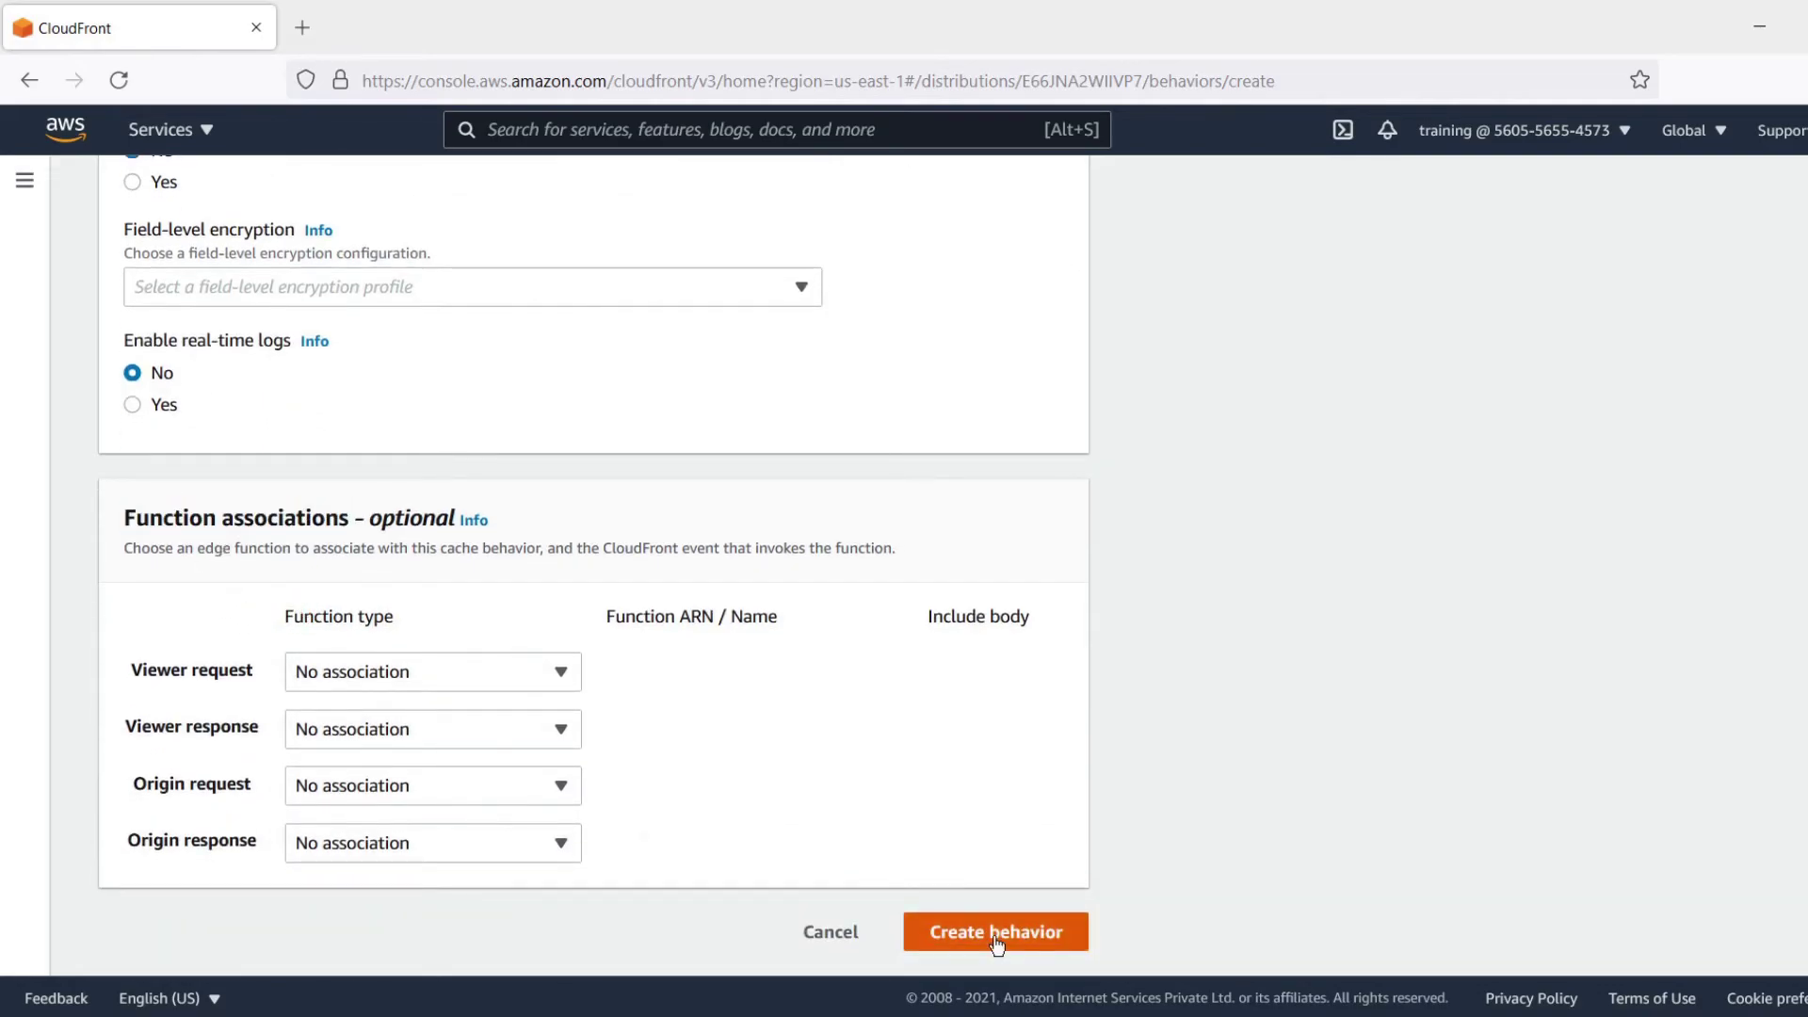
left_click(997, 942)
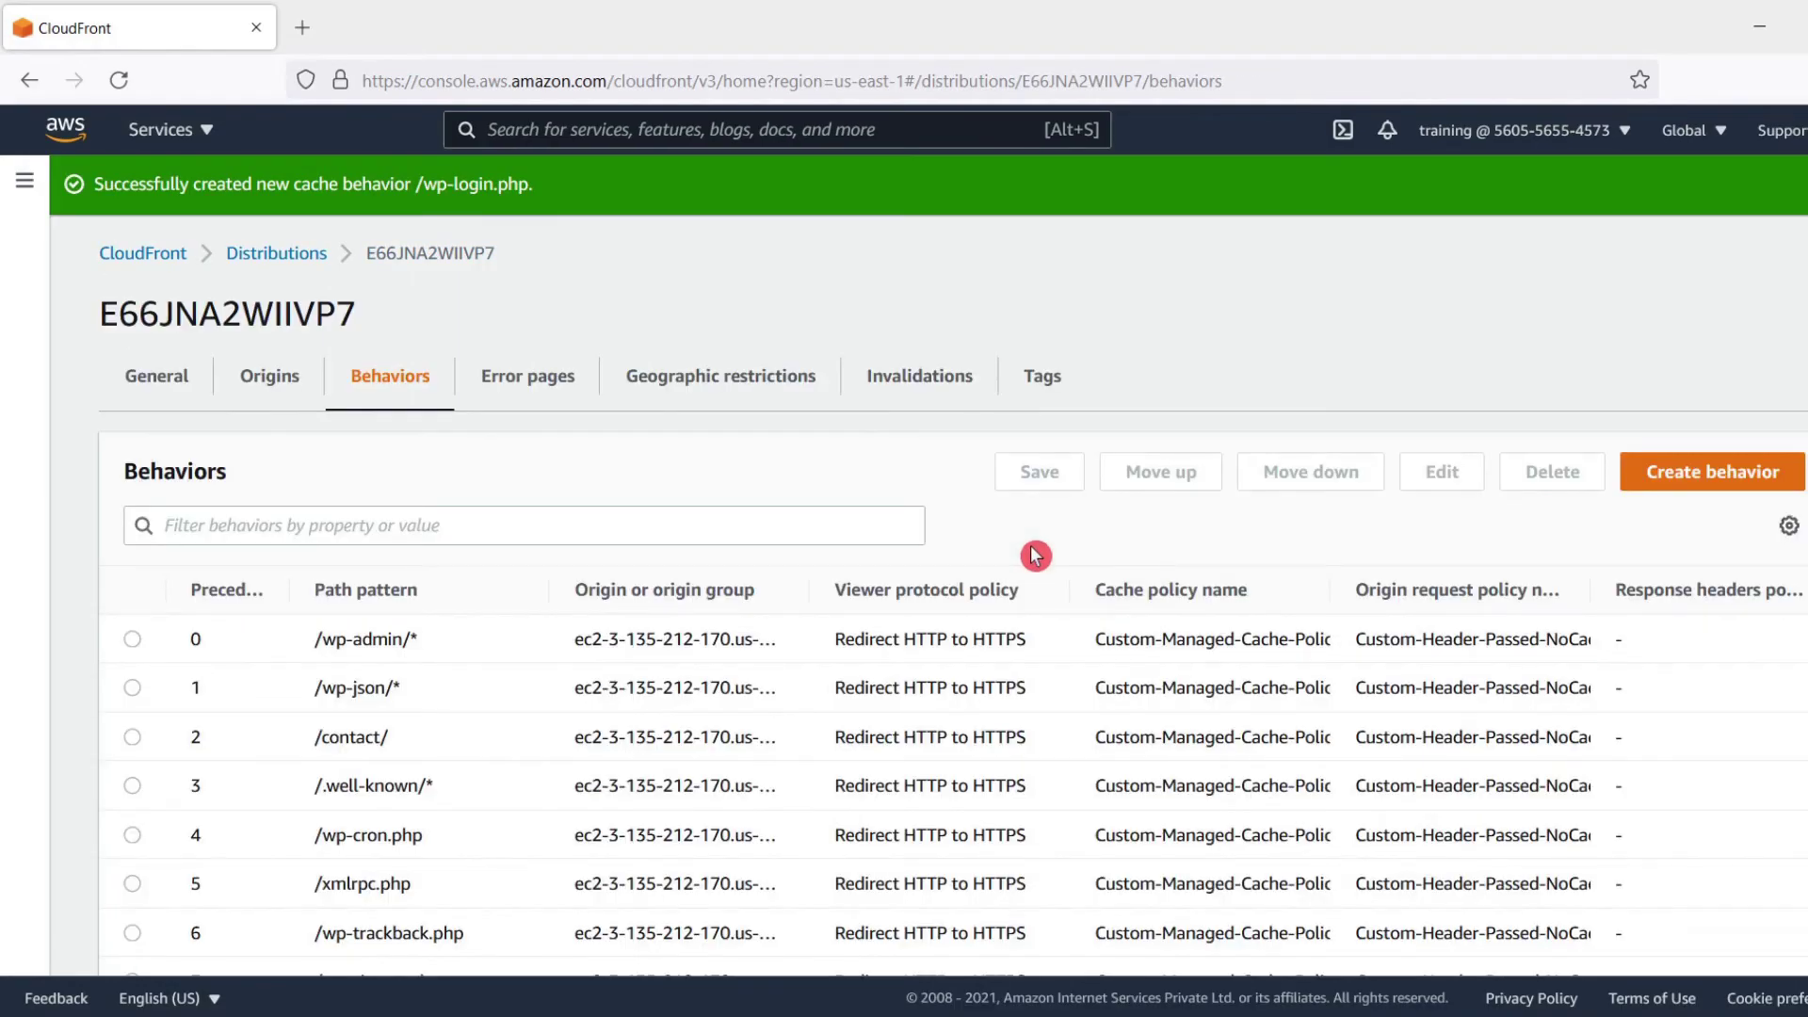
Review the distribution's behaviors list, checking each path pattern from /wp-admin/* through /wp-login.php.
left_click_drag(92, 185, 560, 211)
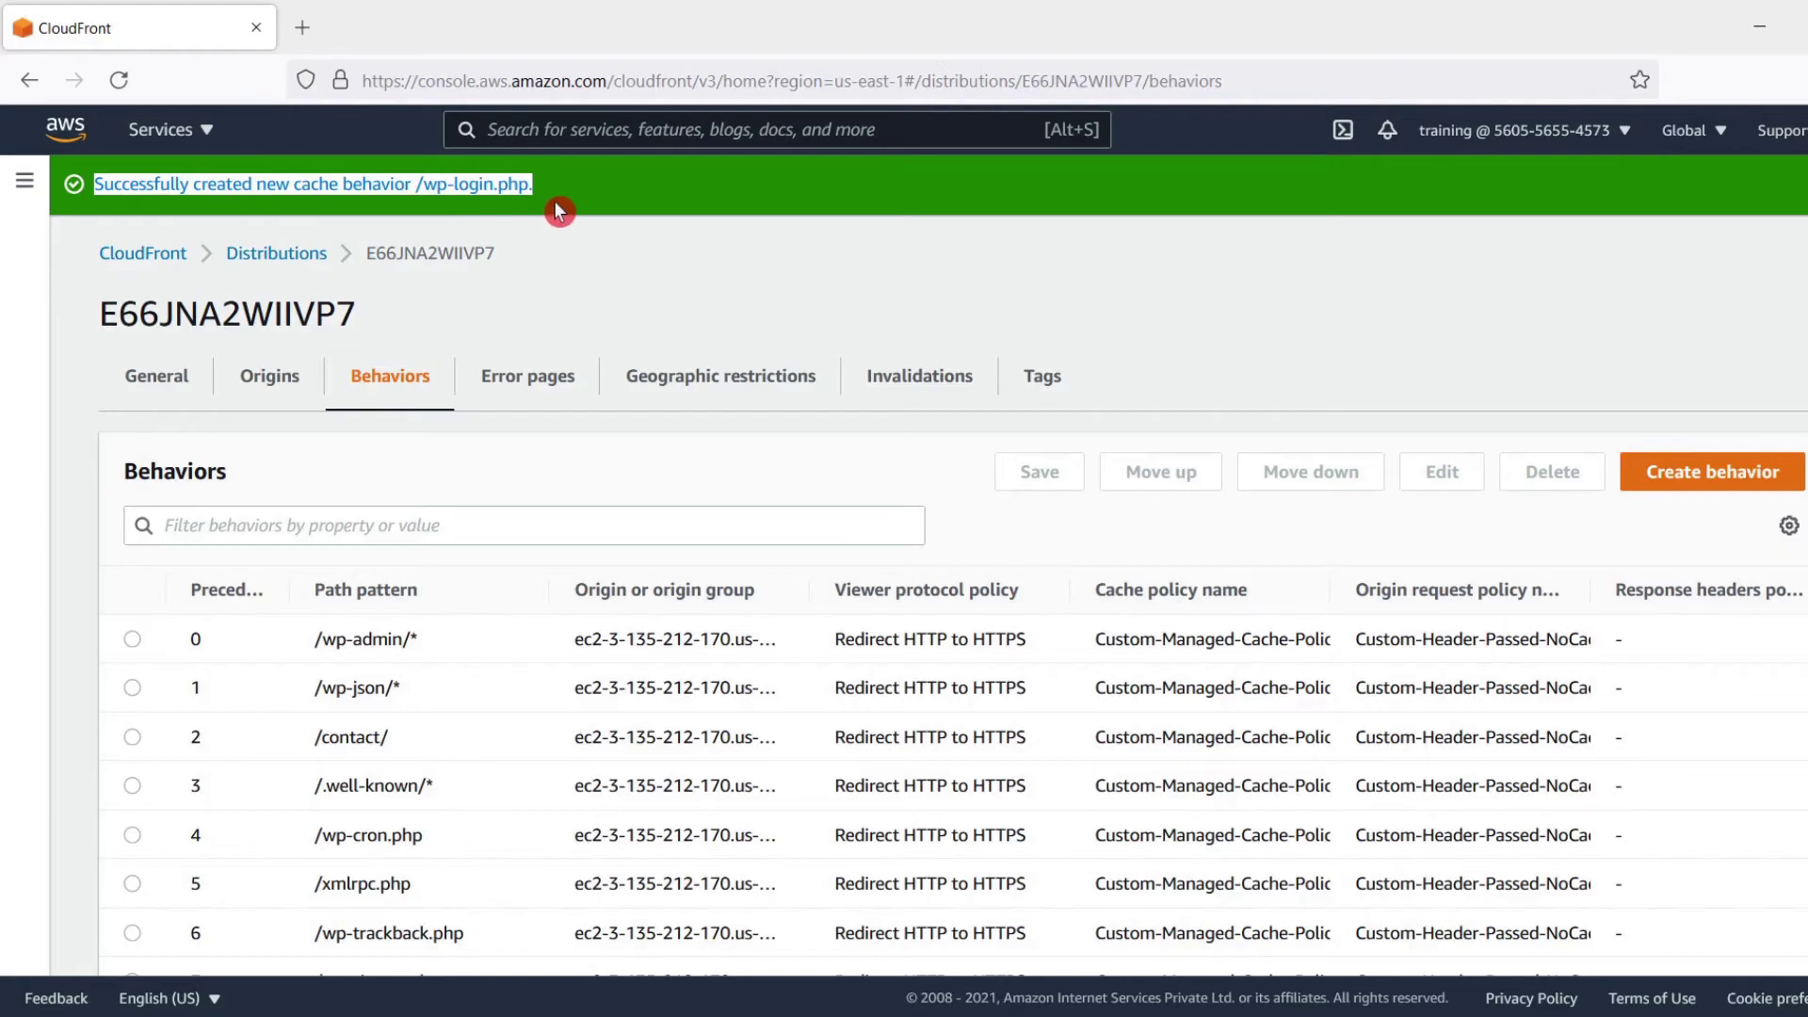
left_click(520, 642)
scroll(521, 641, "down", 3)
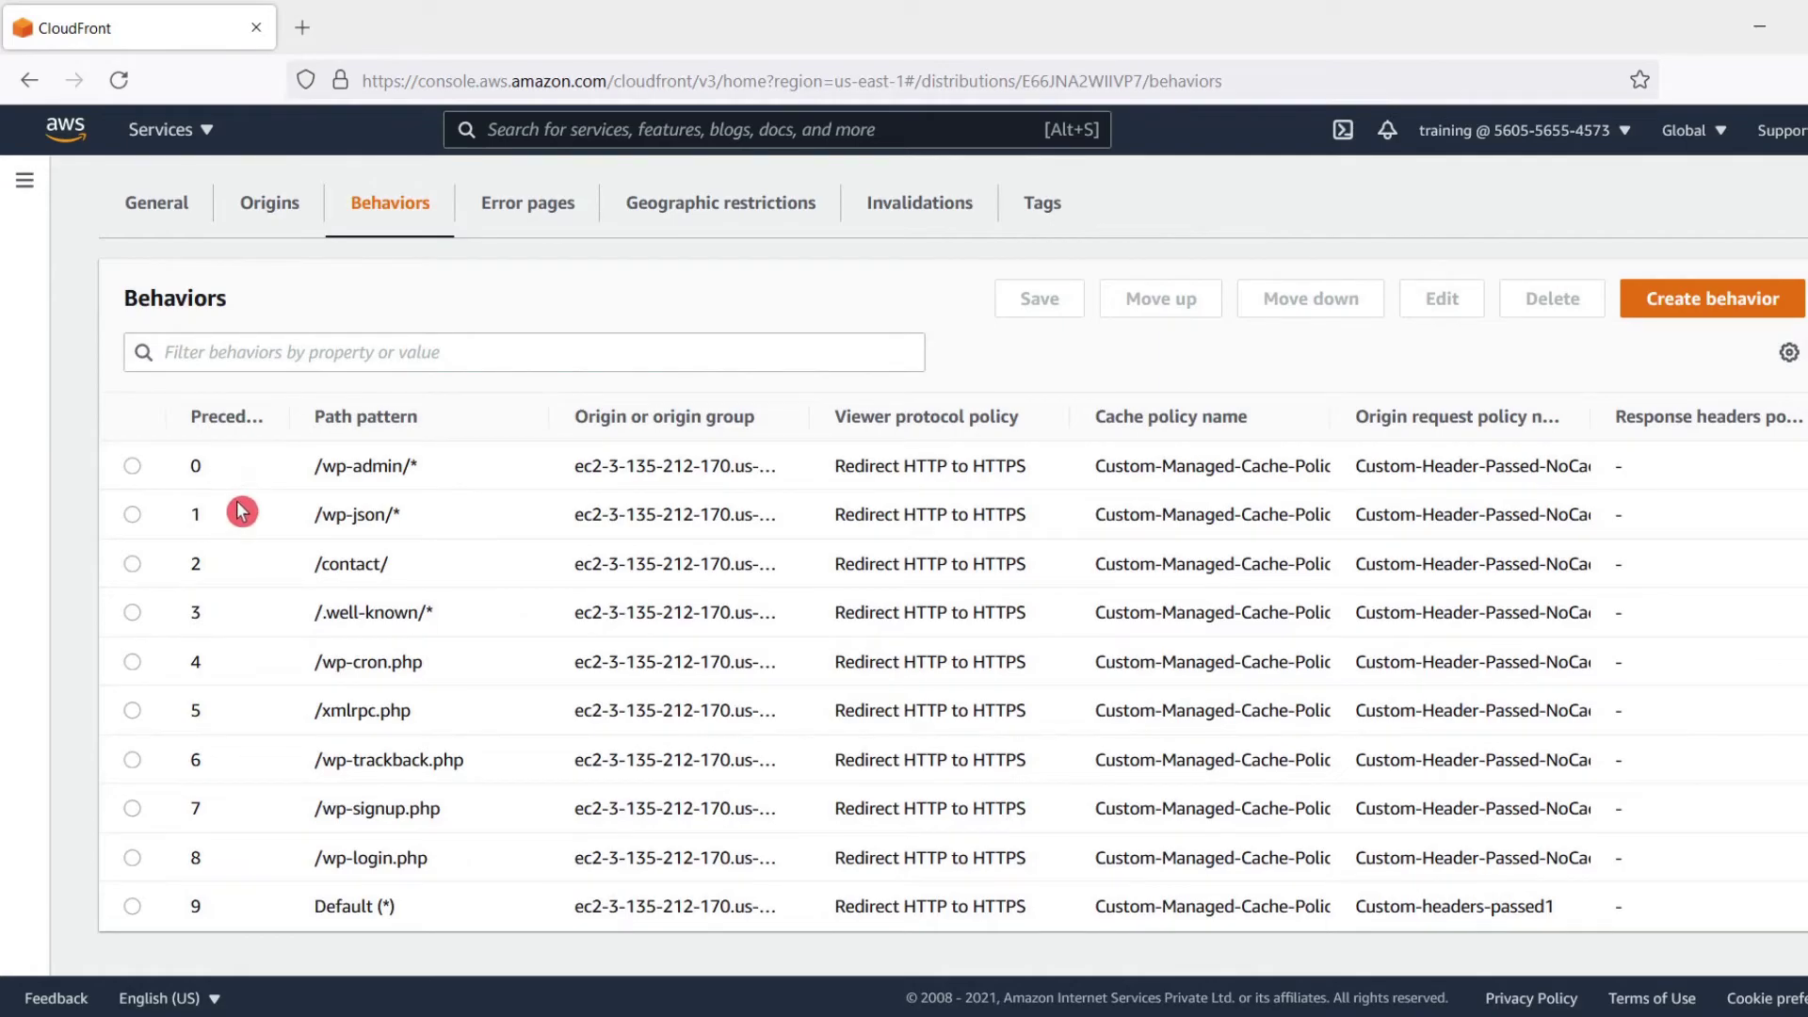
left_click_drag(110, 455, 1624, 941)
left_click(1625, 941)
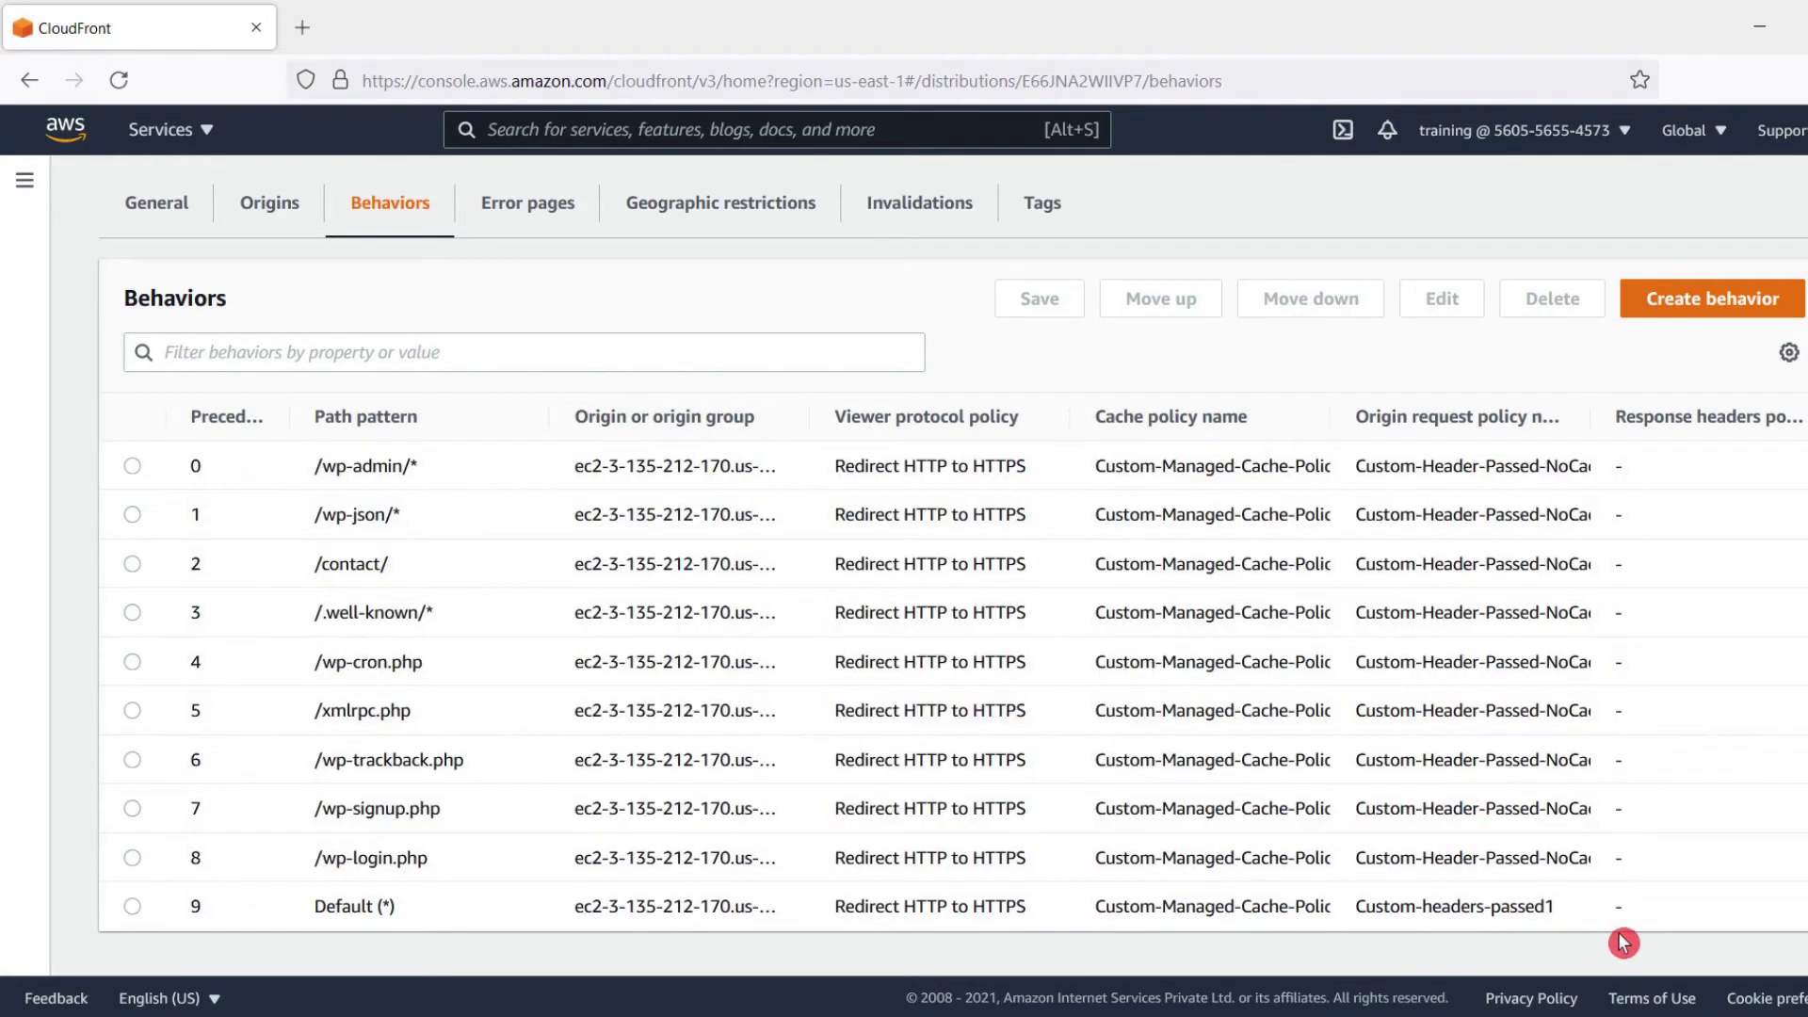
left_click_drag(307, 468, 404, 466)
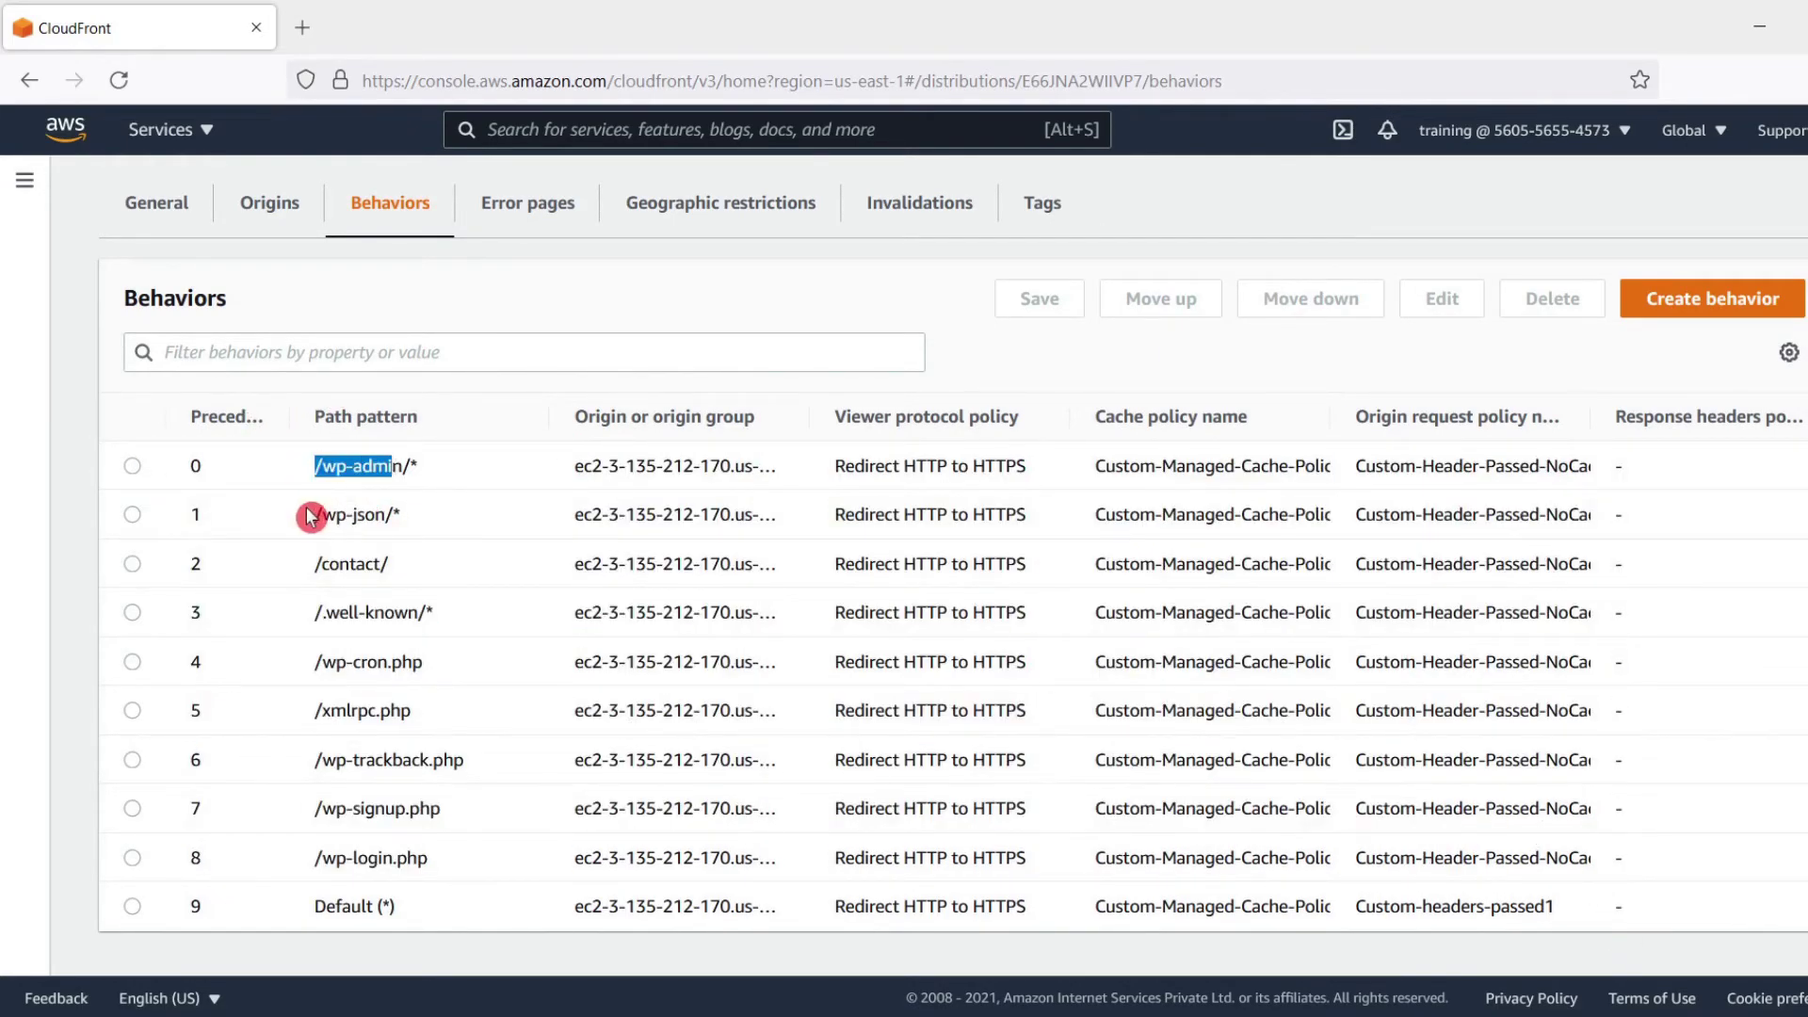
left_click_drag(311, 513, 401, 516)
left_click_drag(311, 565, 404, 565)
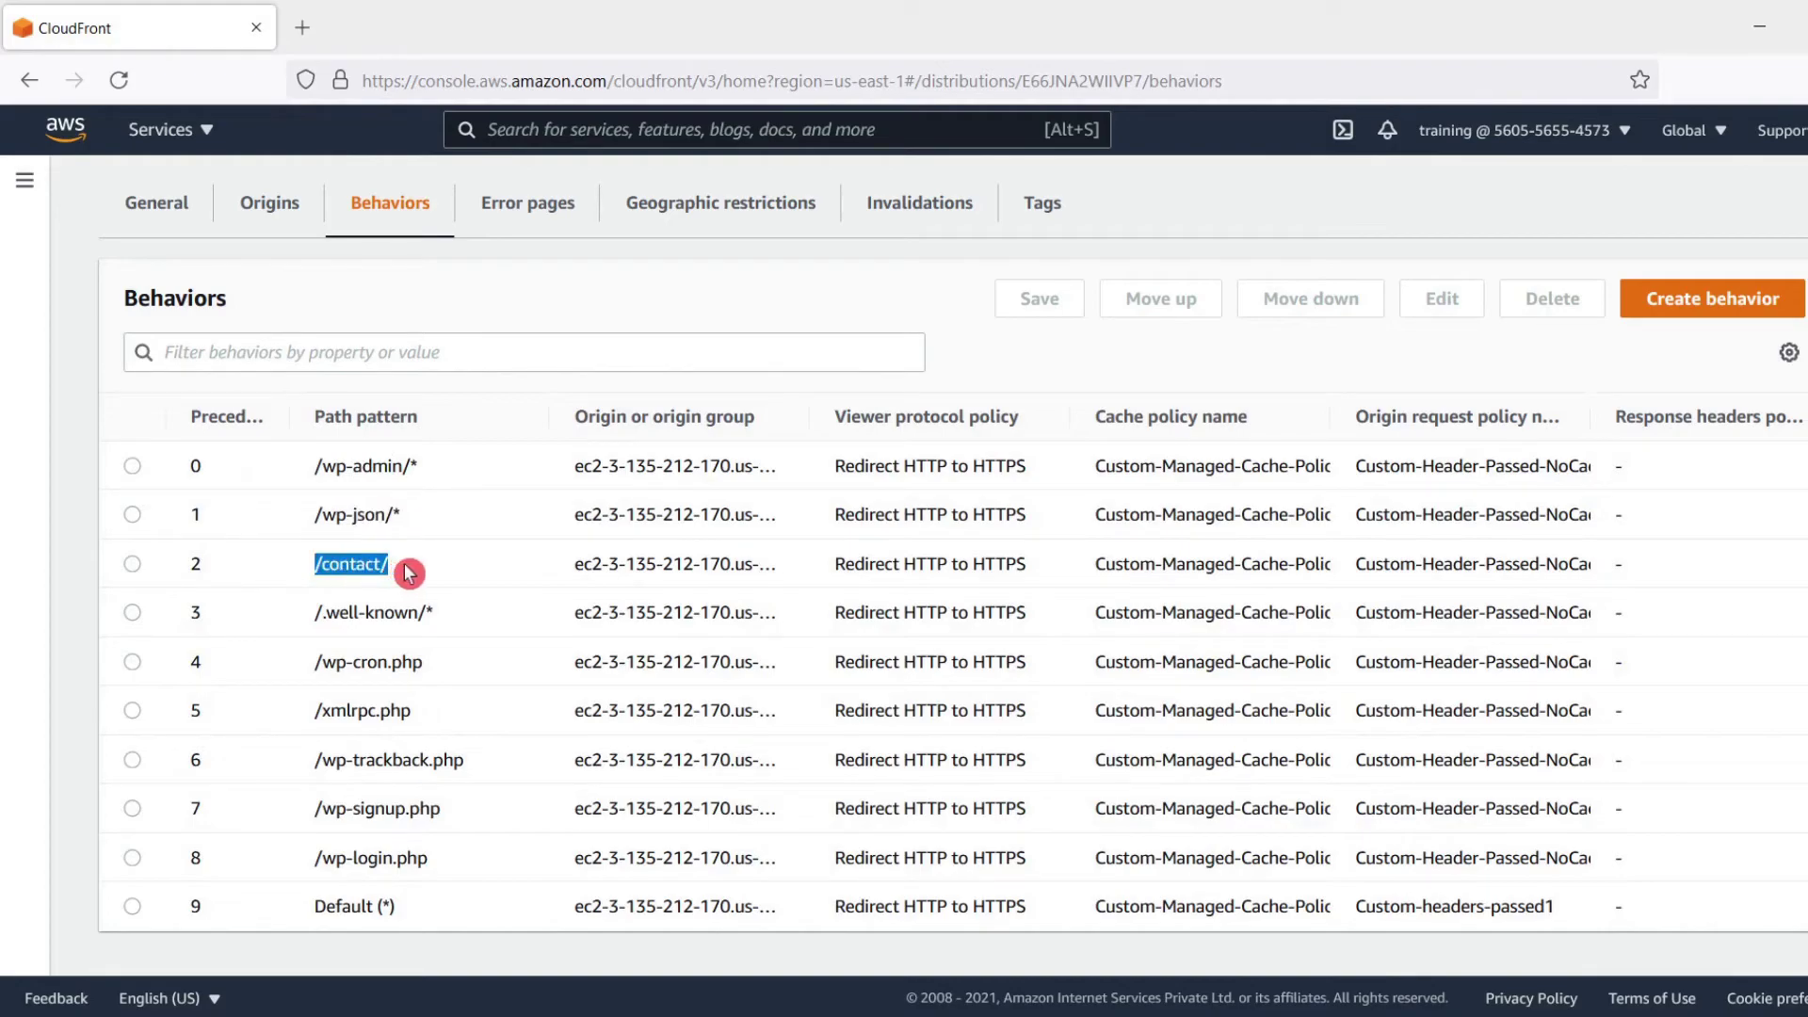
left_click_drag(313, 614, 436, 618)
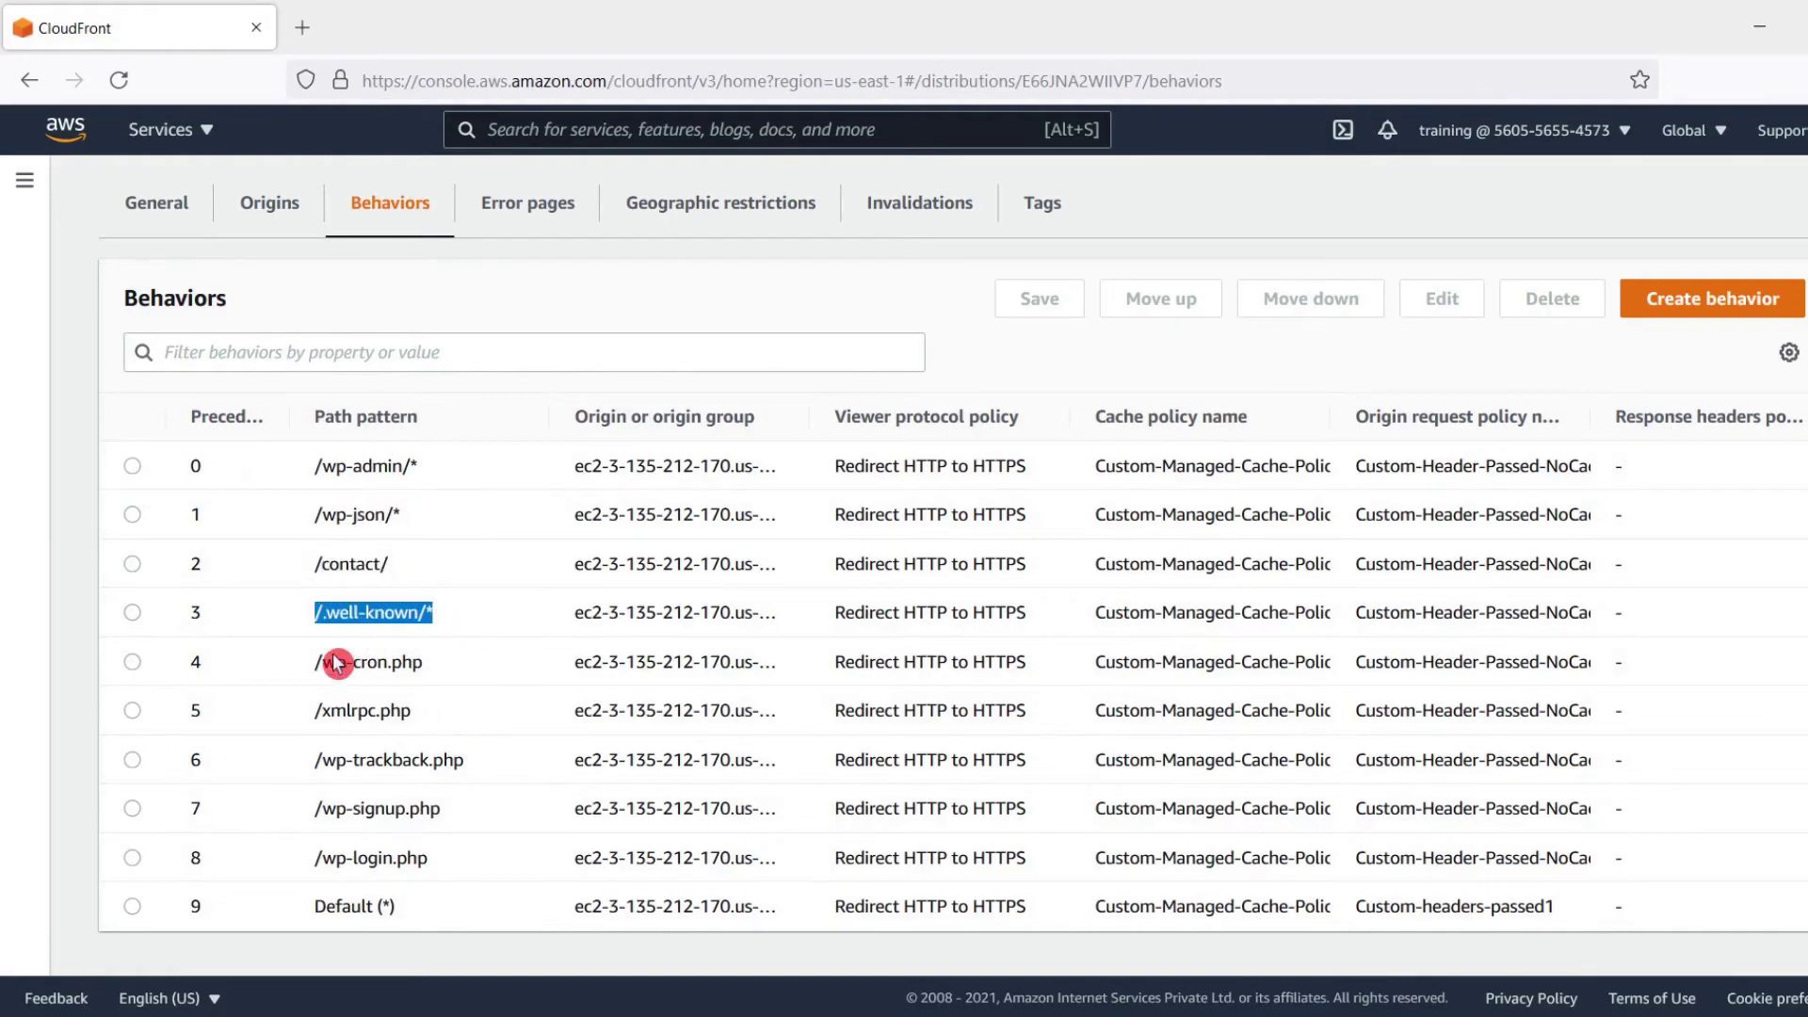
left_click_drag(310, 664, 443, 672)
left_click_drag(311, 711, 432, 718)
left_click_drag(310, 761, 471, 763)
left_click_drag(317, 808, 427, 810)
left_click_drag(314, 856, 431, 858)
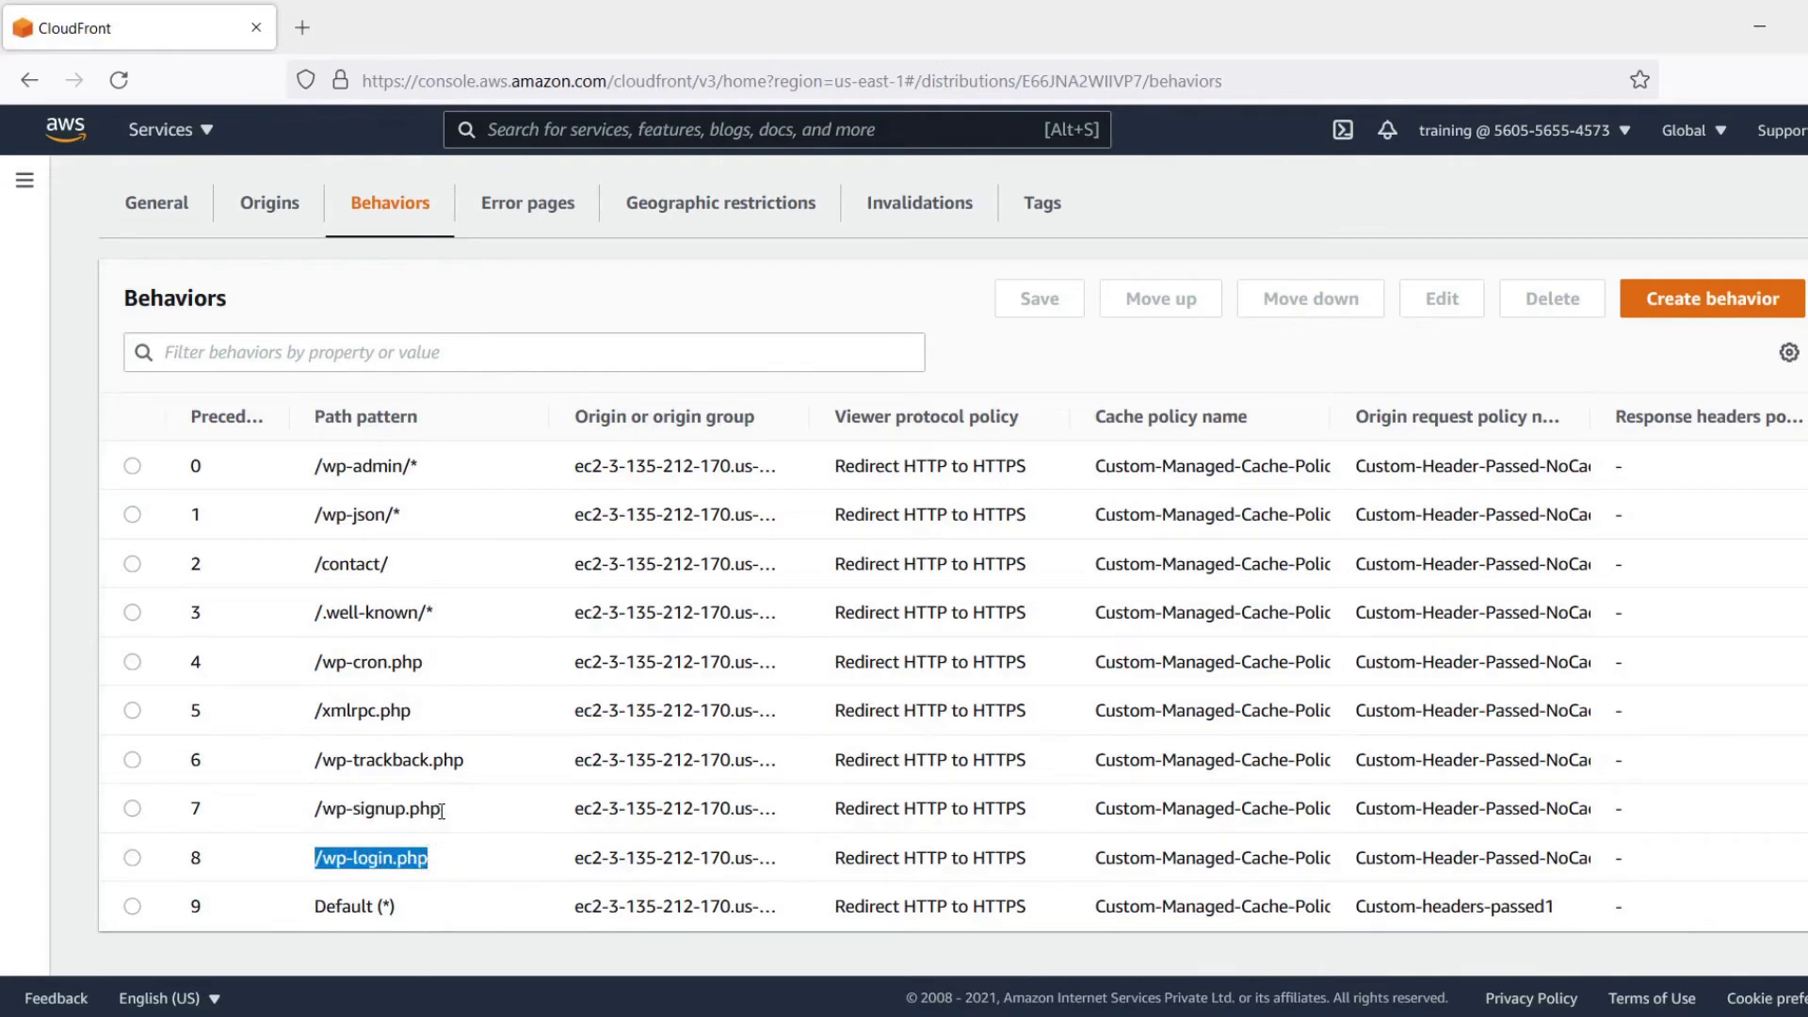
Widen the Cache policy name and Origin request policy name columns to read the full policy names.
left_click_drag(1331, 419, 1383, 420)
left_click_drag(1641, 415, 1716, 415)
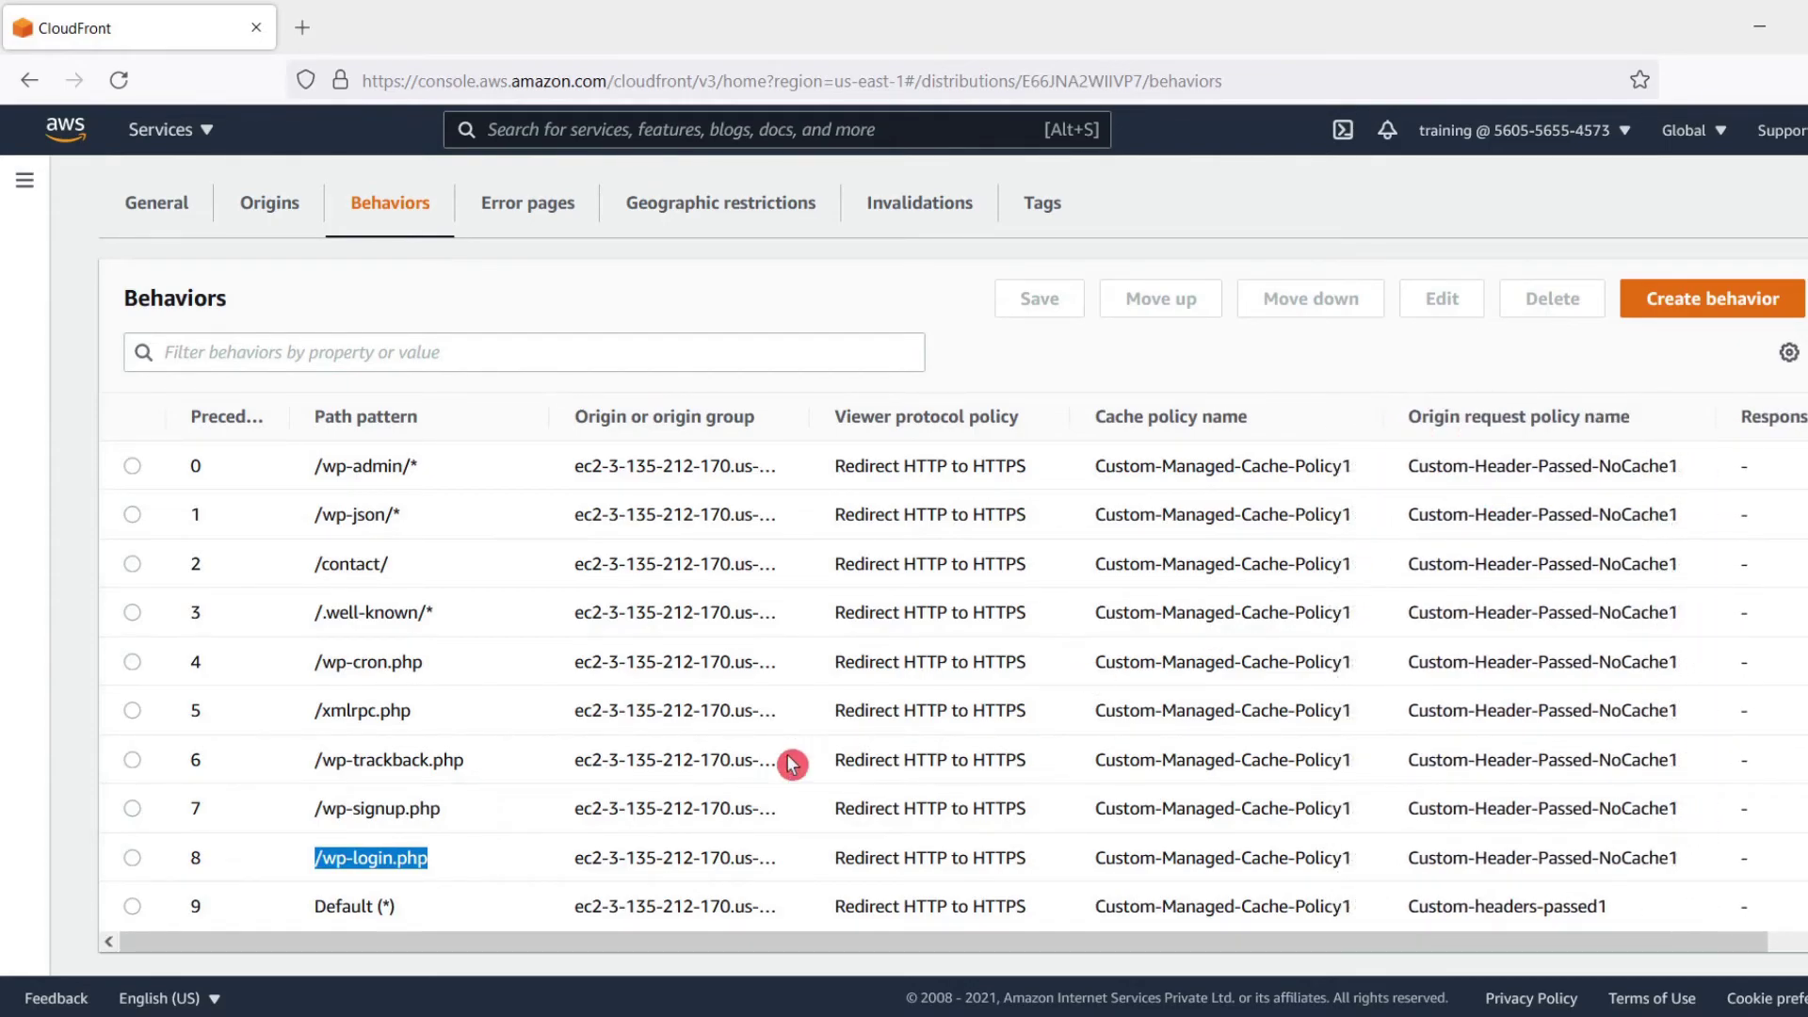
left_click_drag(441, 808, 293, 831)
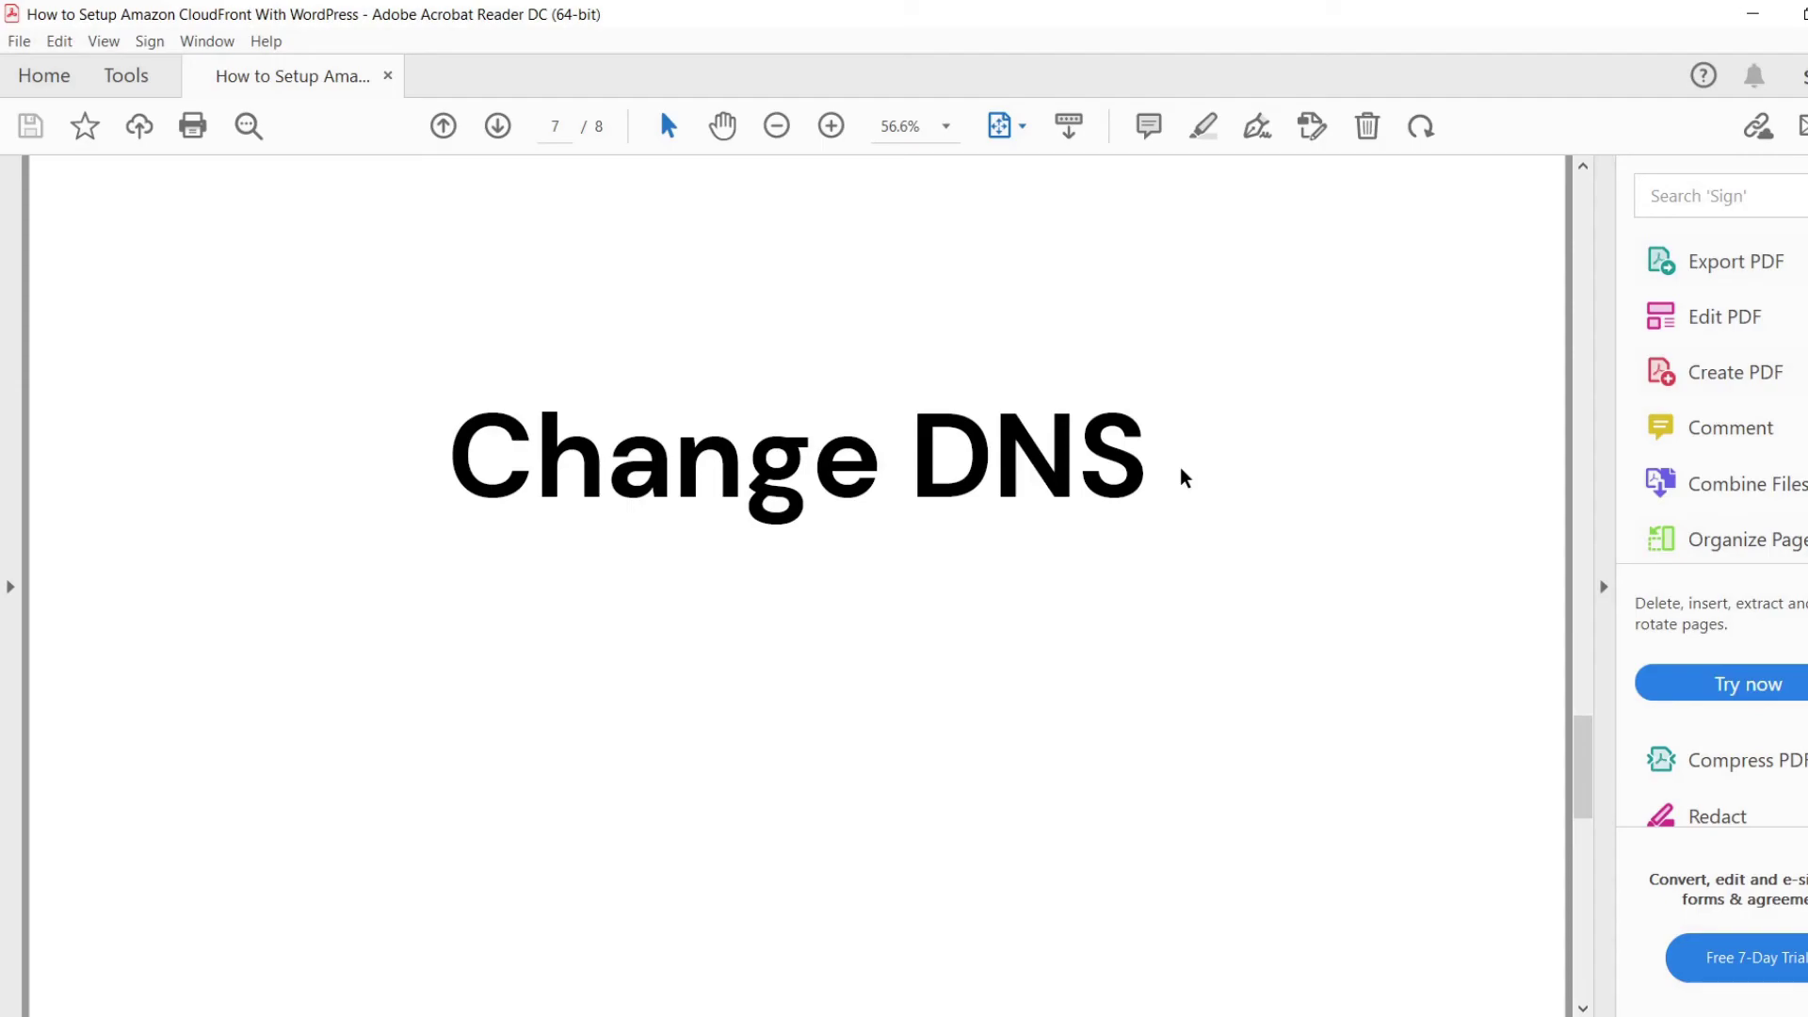
Search the AWS console for Route 53 and open the supporthost.in hosted zone.
left_click(604, 131)
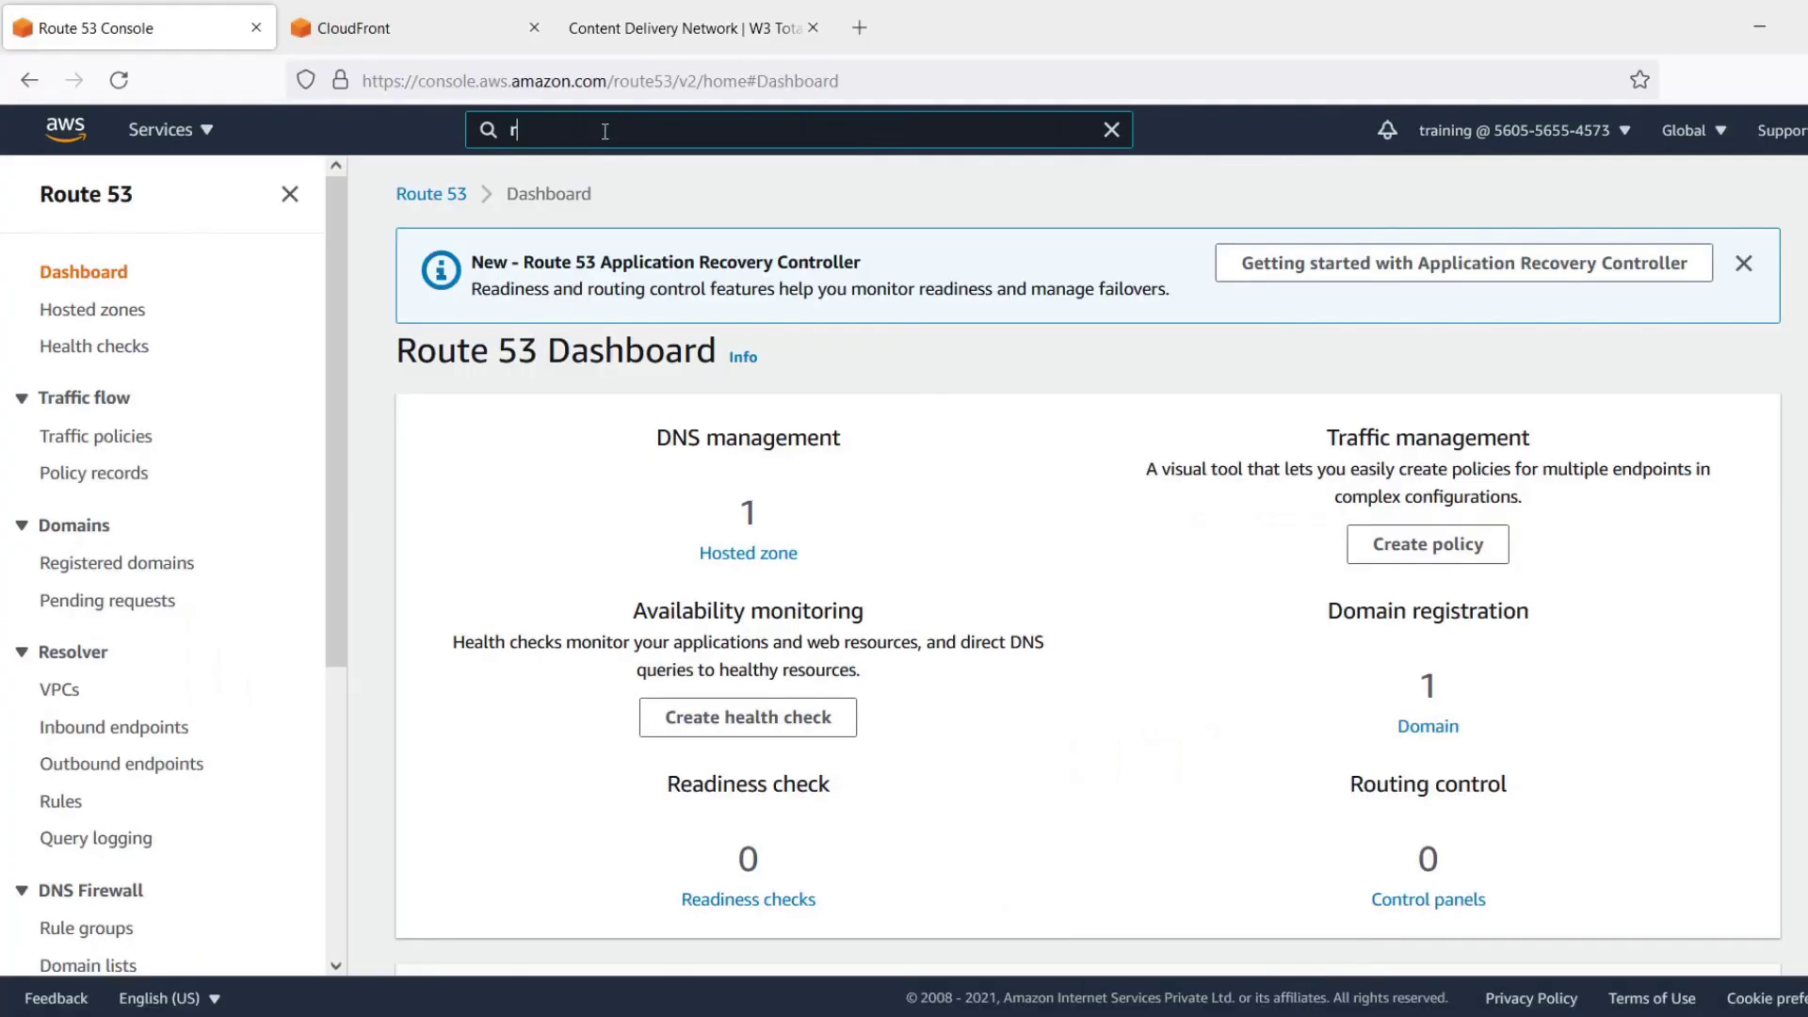
type("route 53")
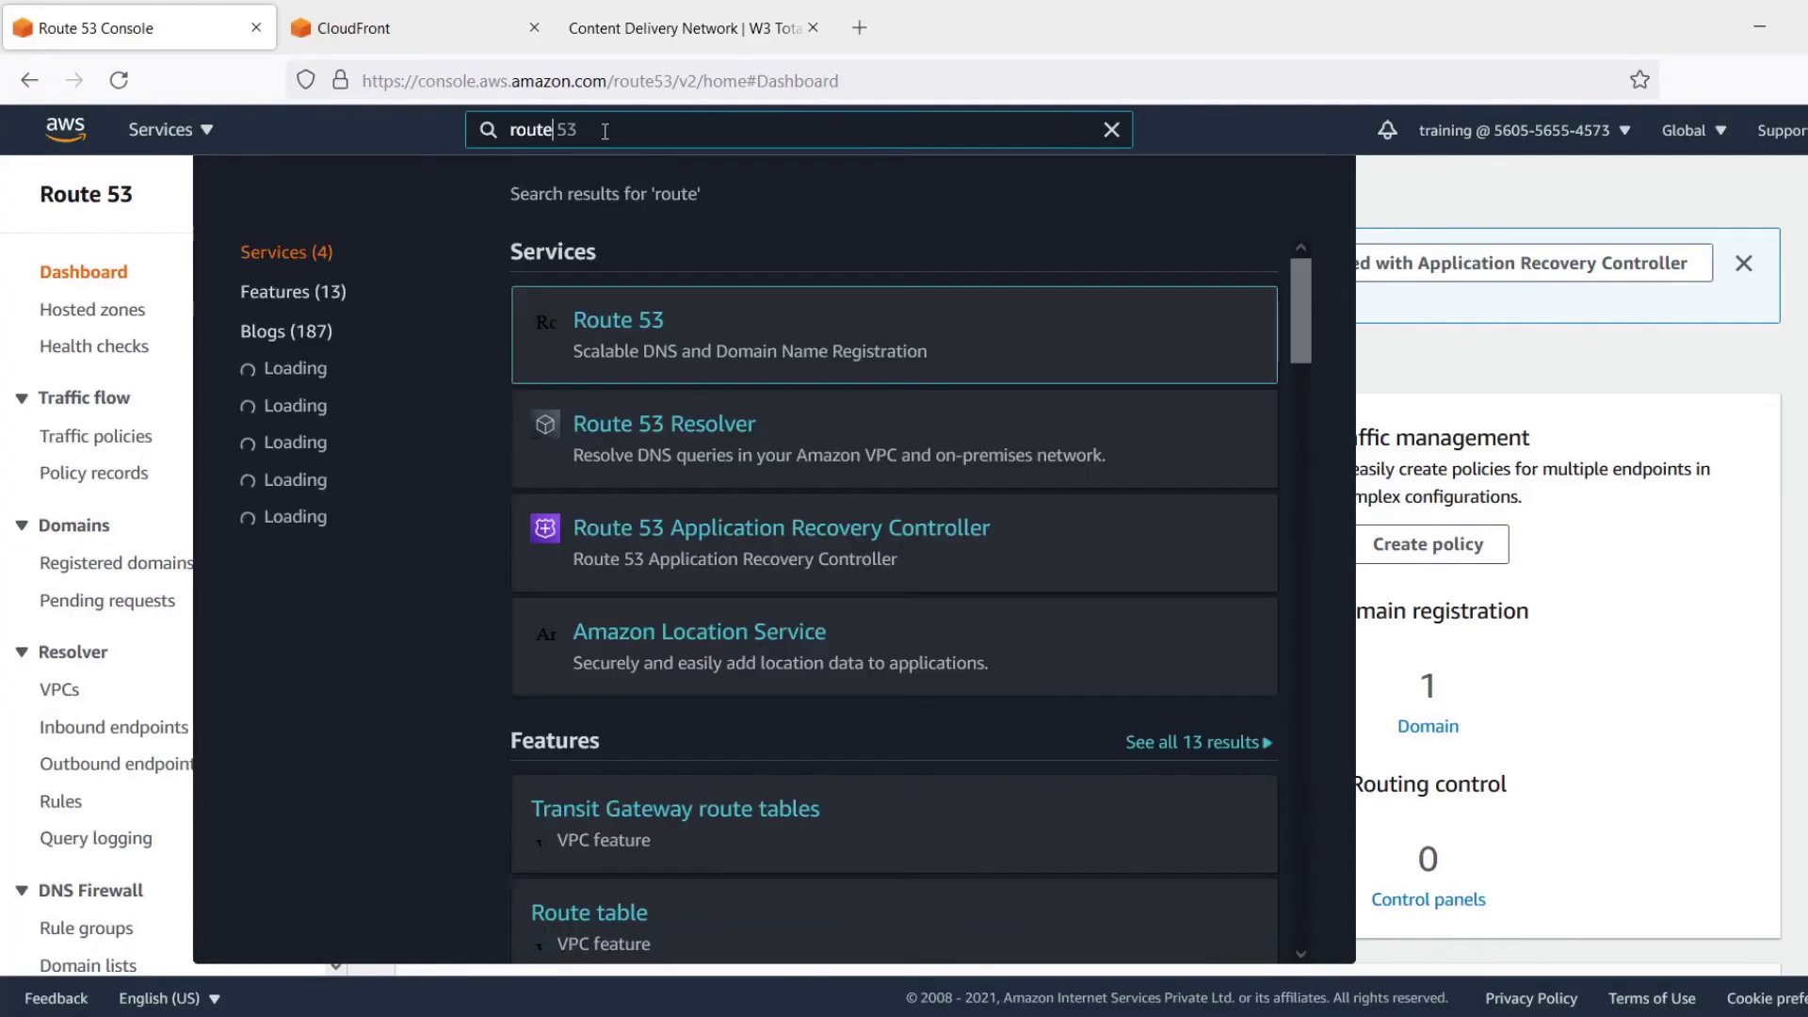
left_click(648, 337)
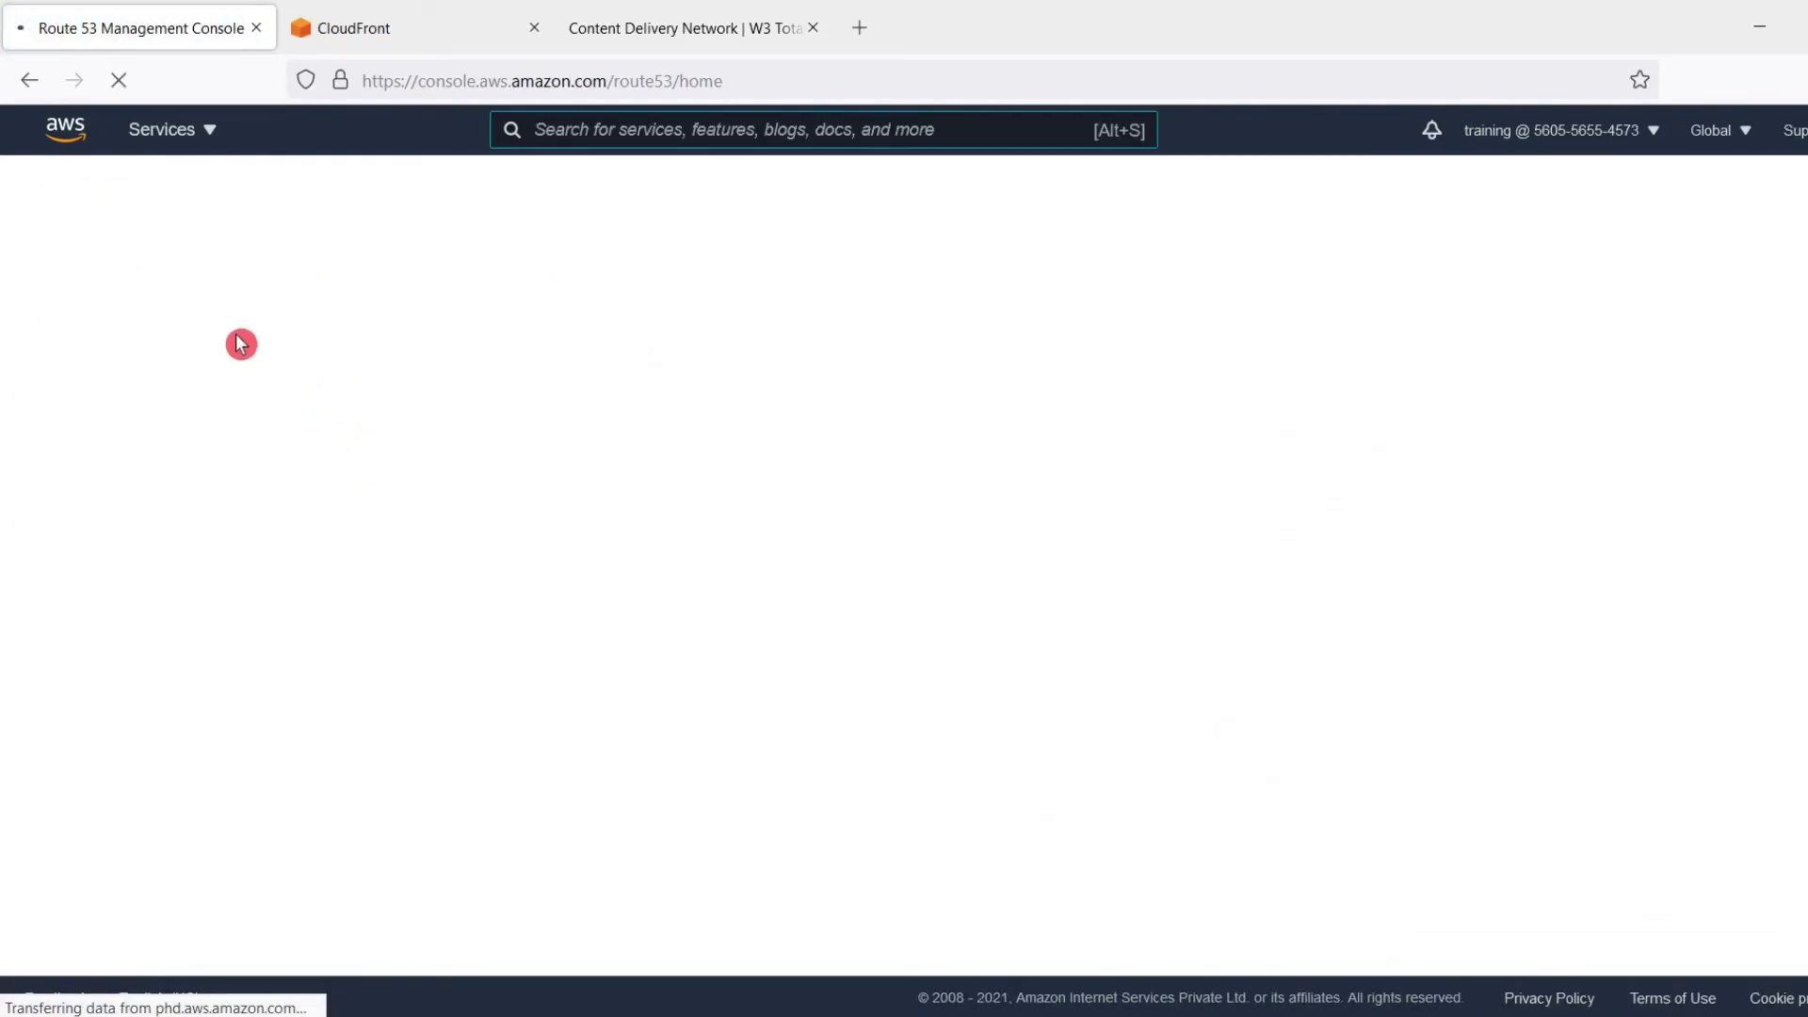
left_click(123, 319)
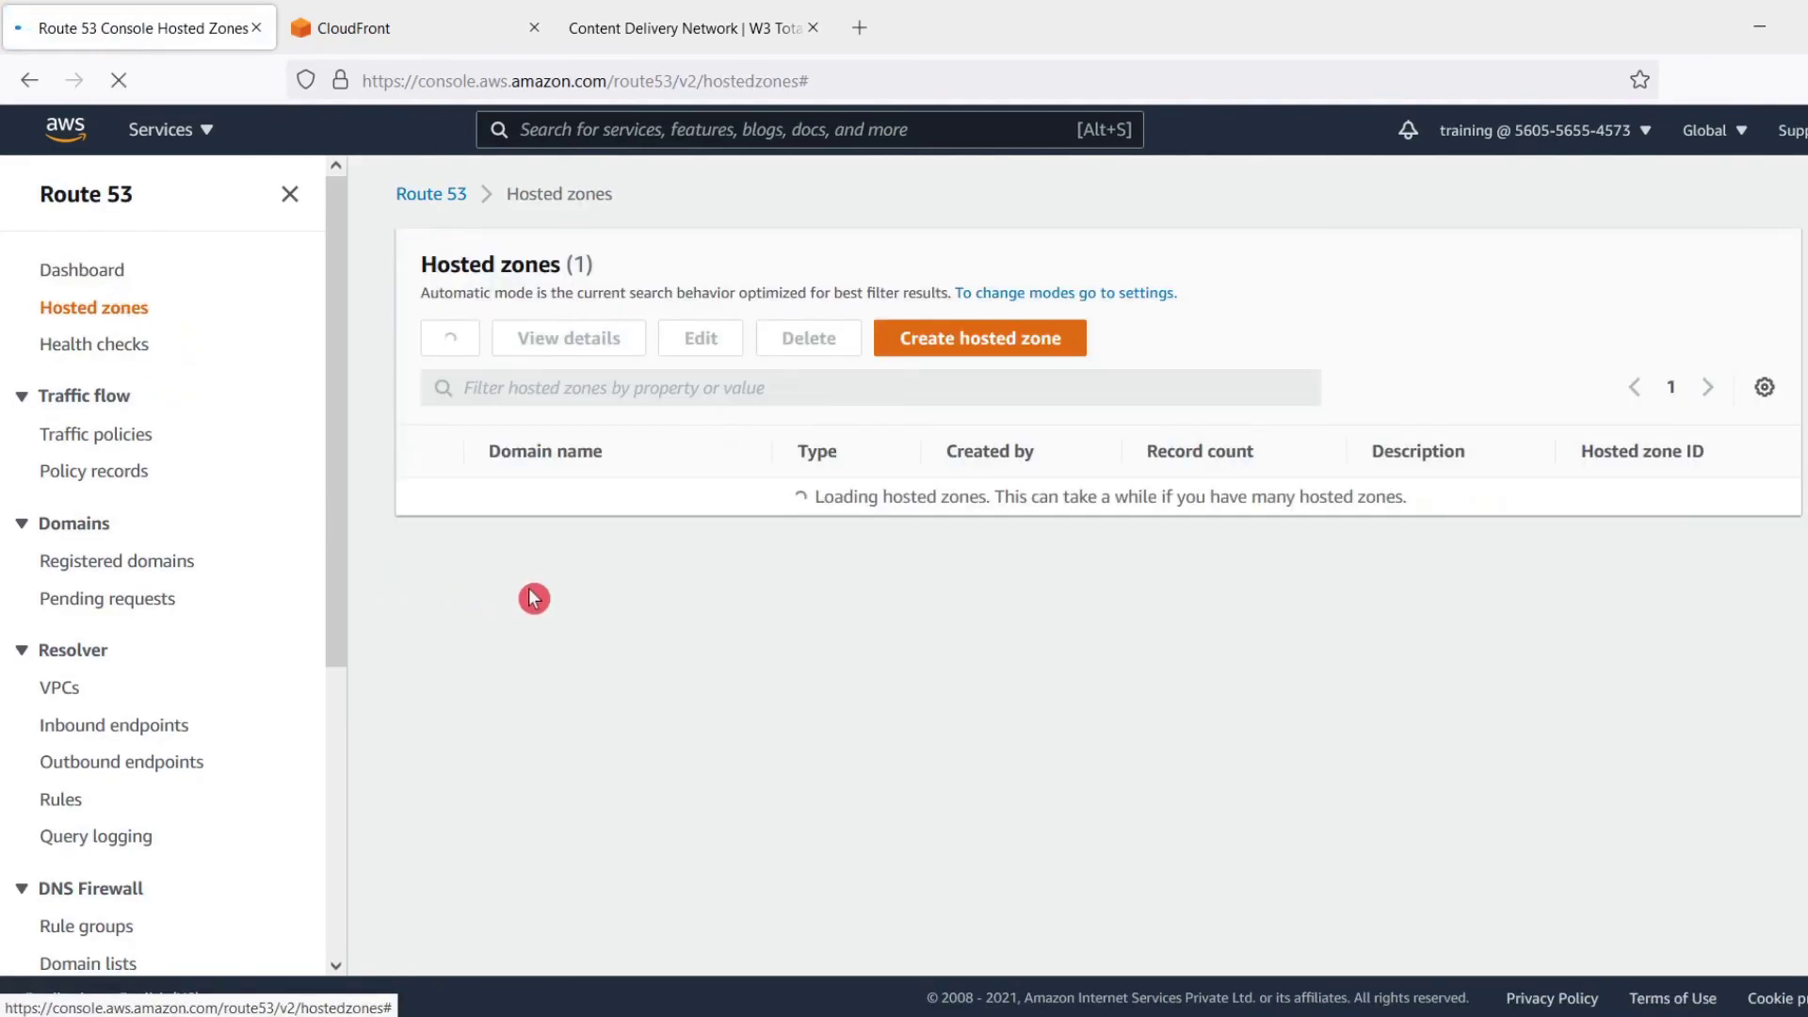
left_click(572, 499)
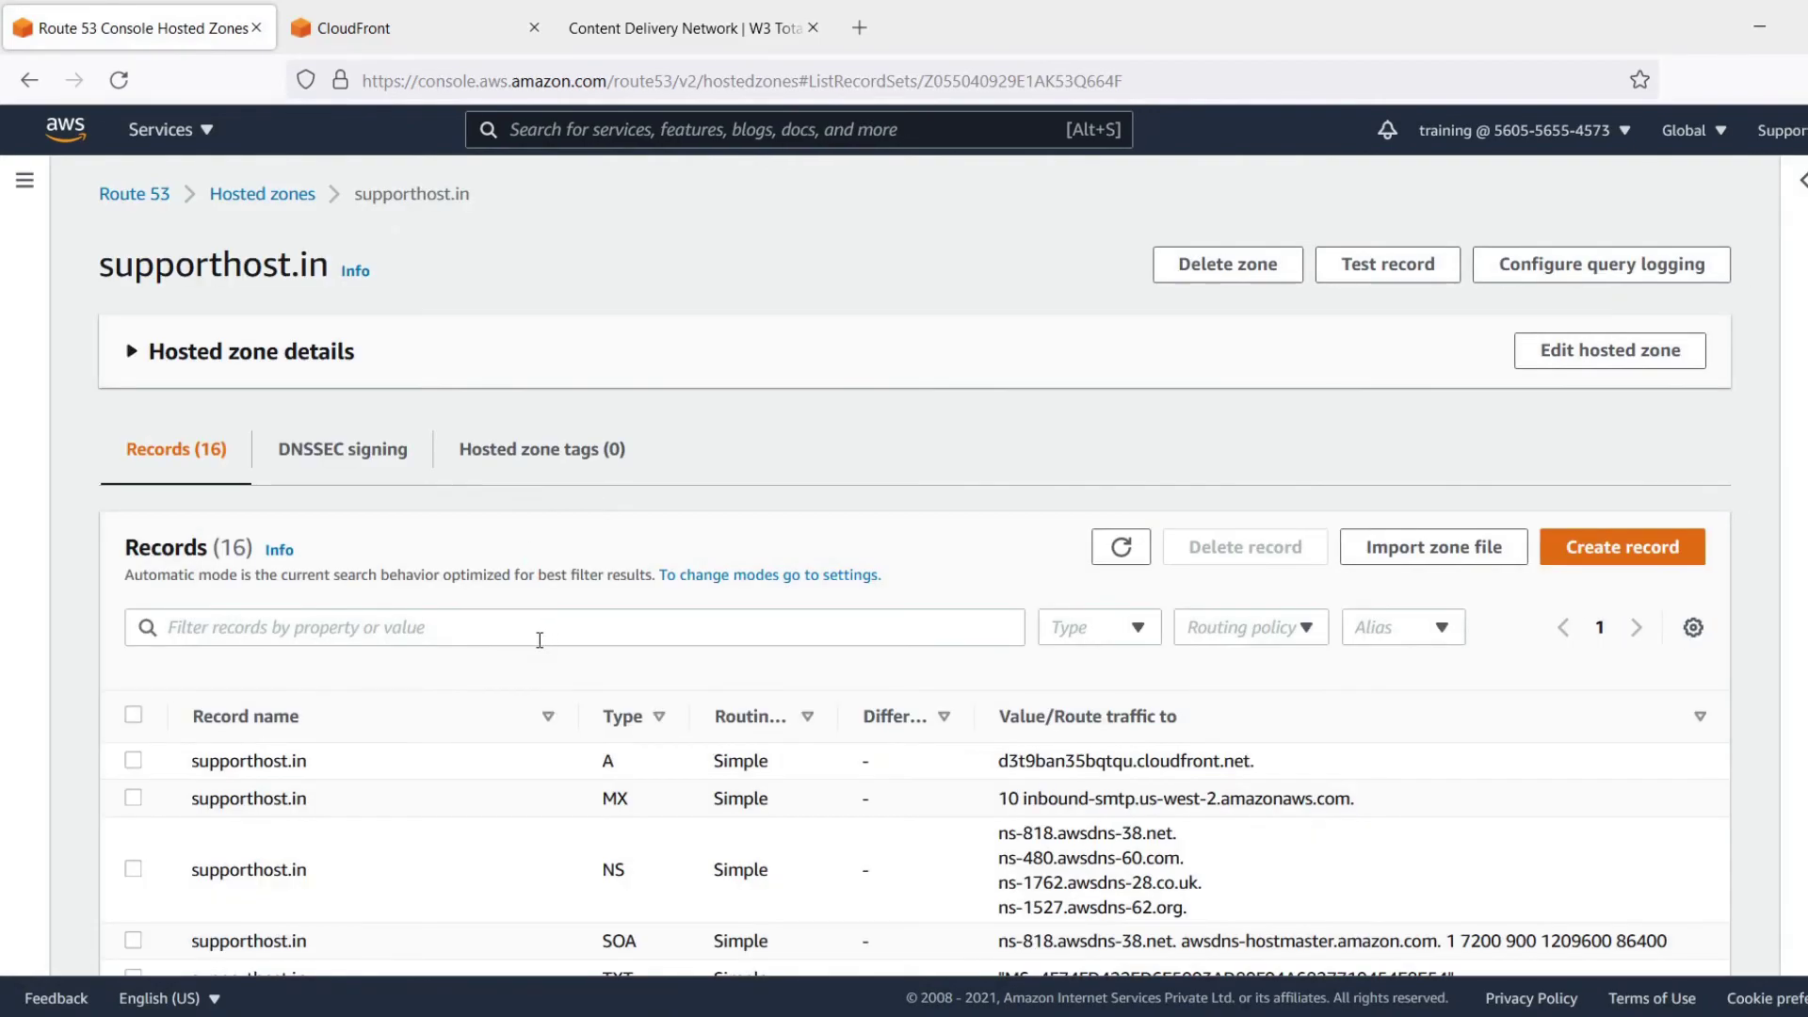
Open the training.supporthost.in A record for editing and choose A as its record type.
scroll(540, 640, "down", 5)
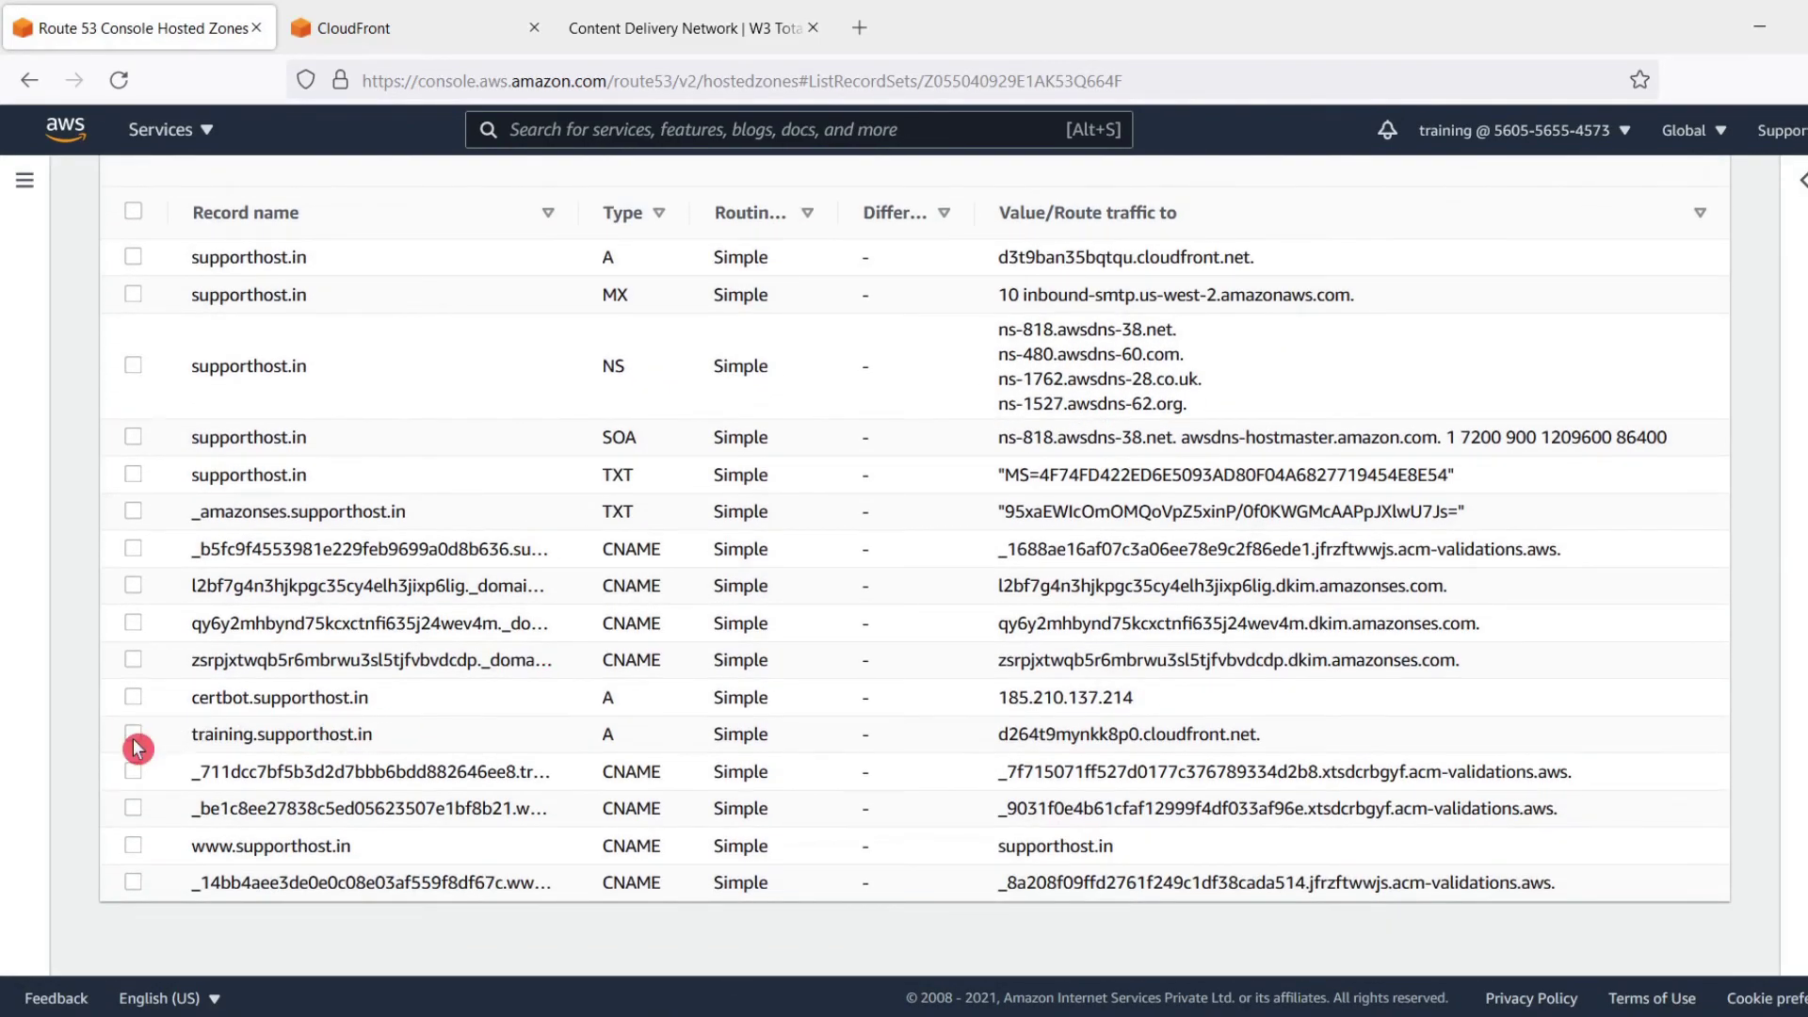
left_click(135, 739)
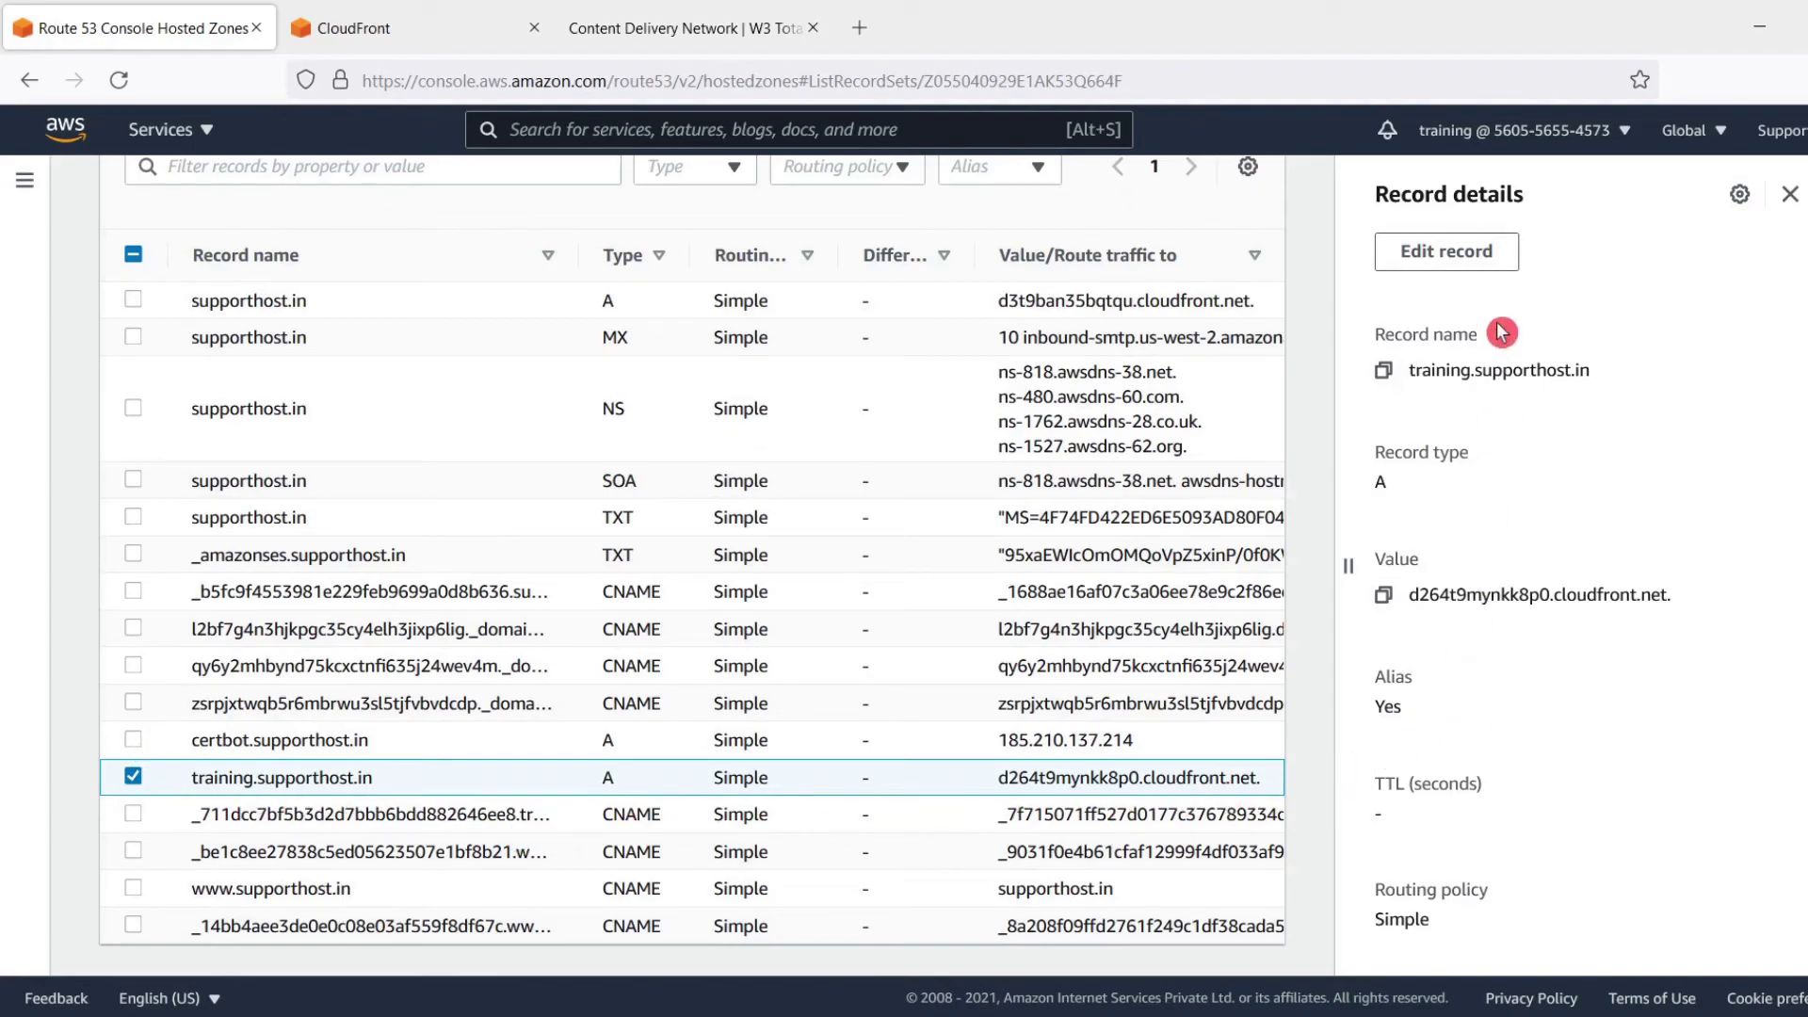
left_click(1465, 269)
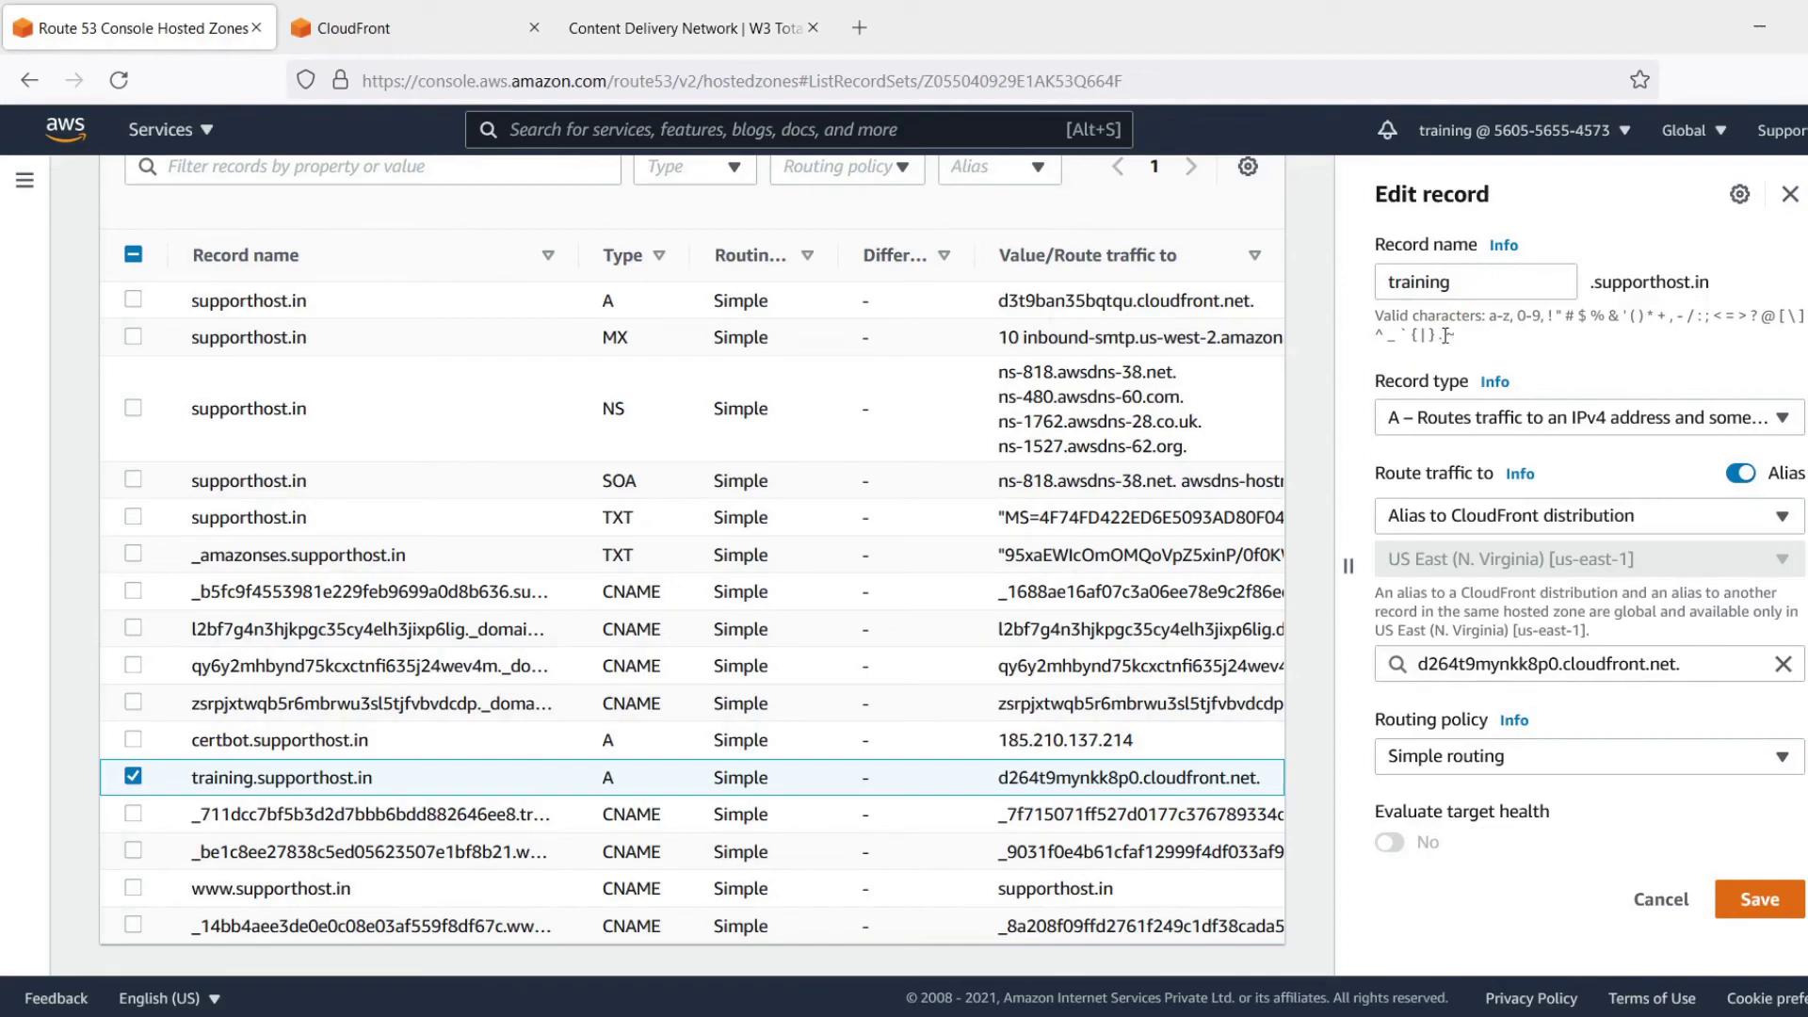
left_click(1584, 433)
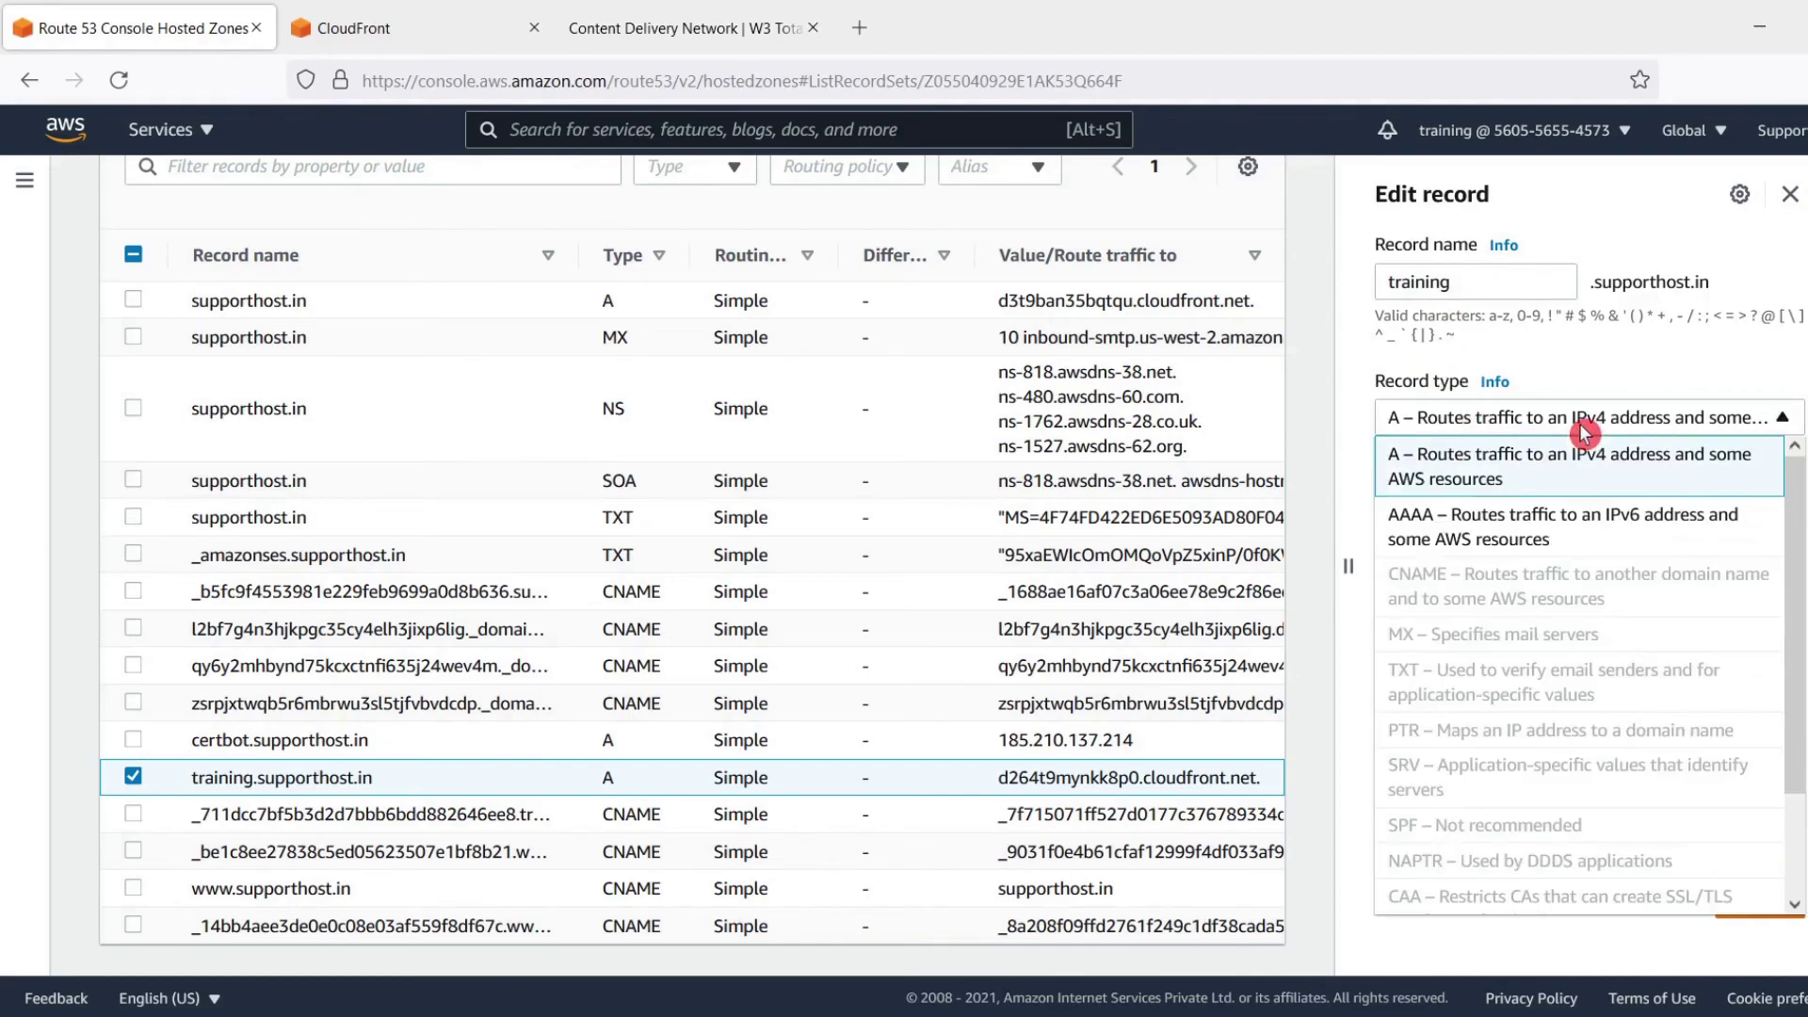
left_click(1588, 478)
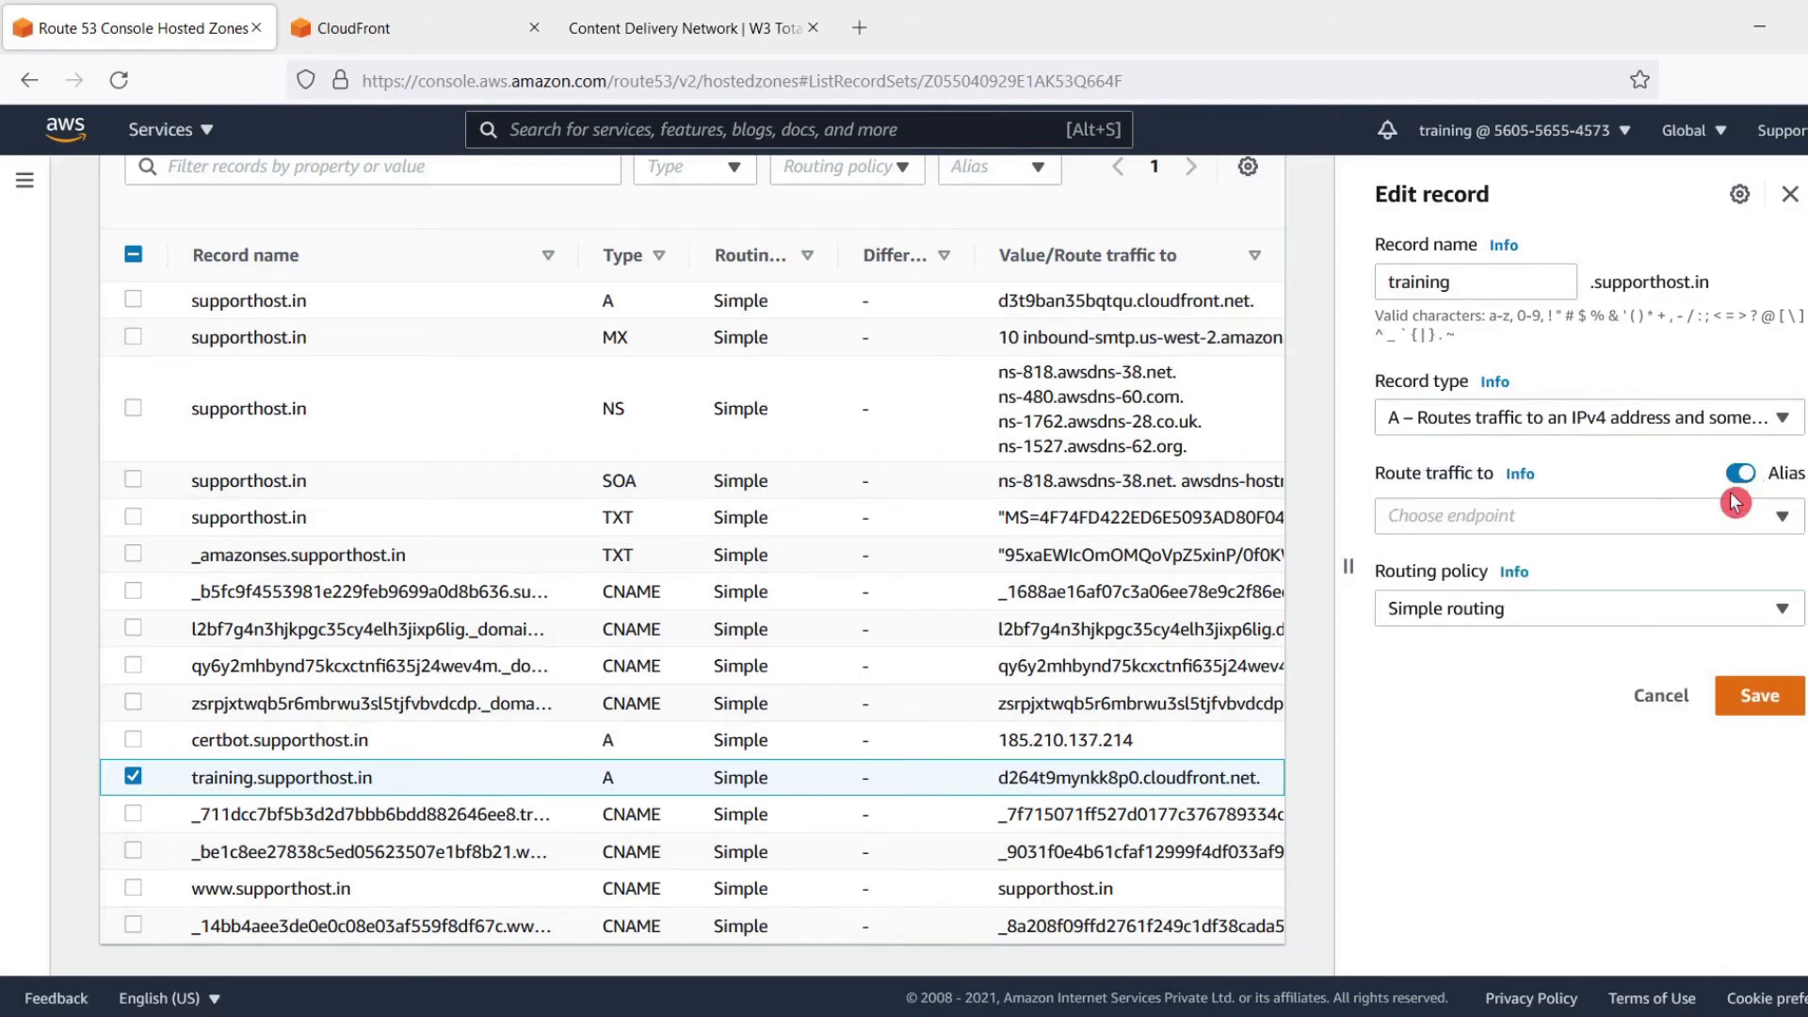
Route the record to a CloudFront distribution alias, d264t9mynkk8p0.cloudfront.net, and check it against the distribution's domain name in CloudFront.
left_click(1618, 525)
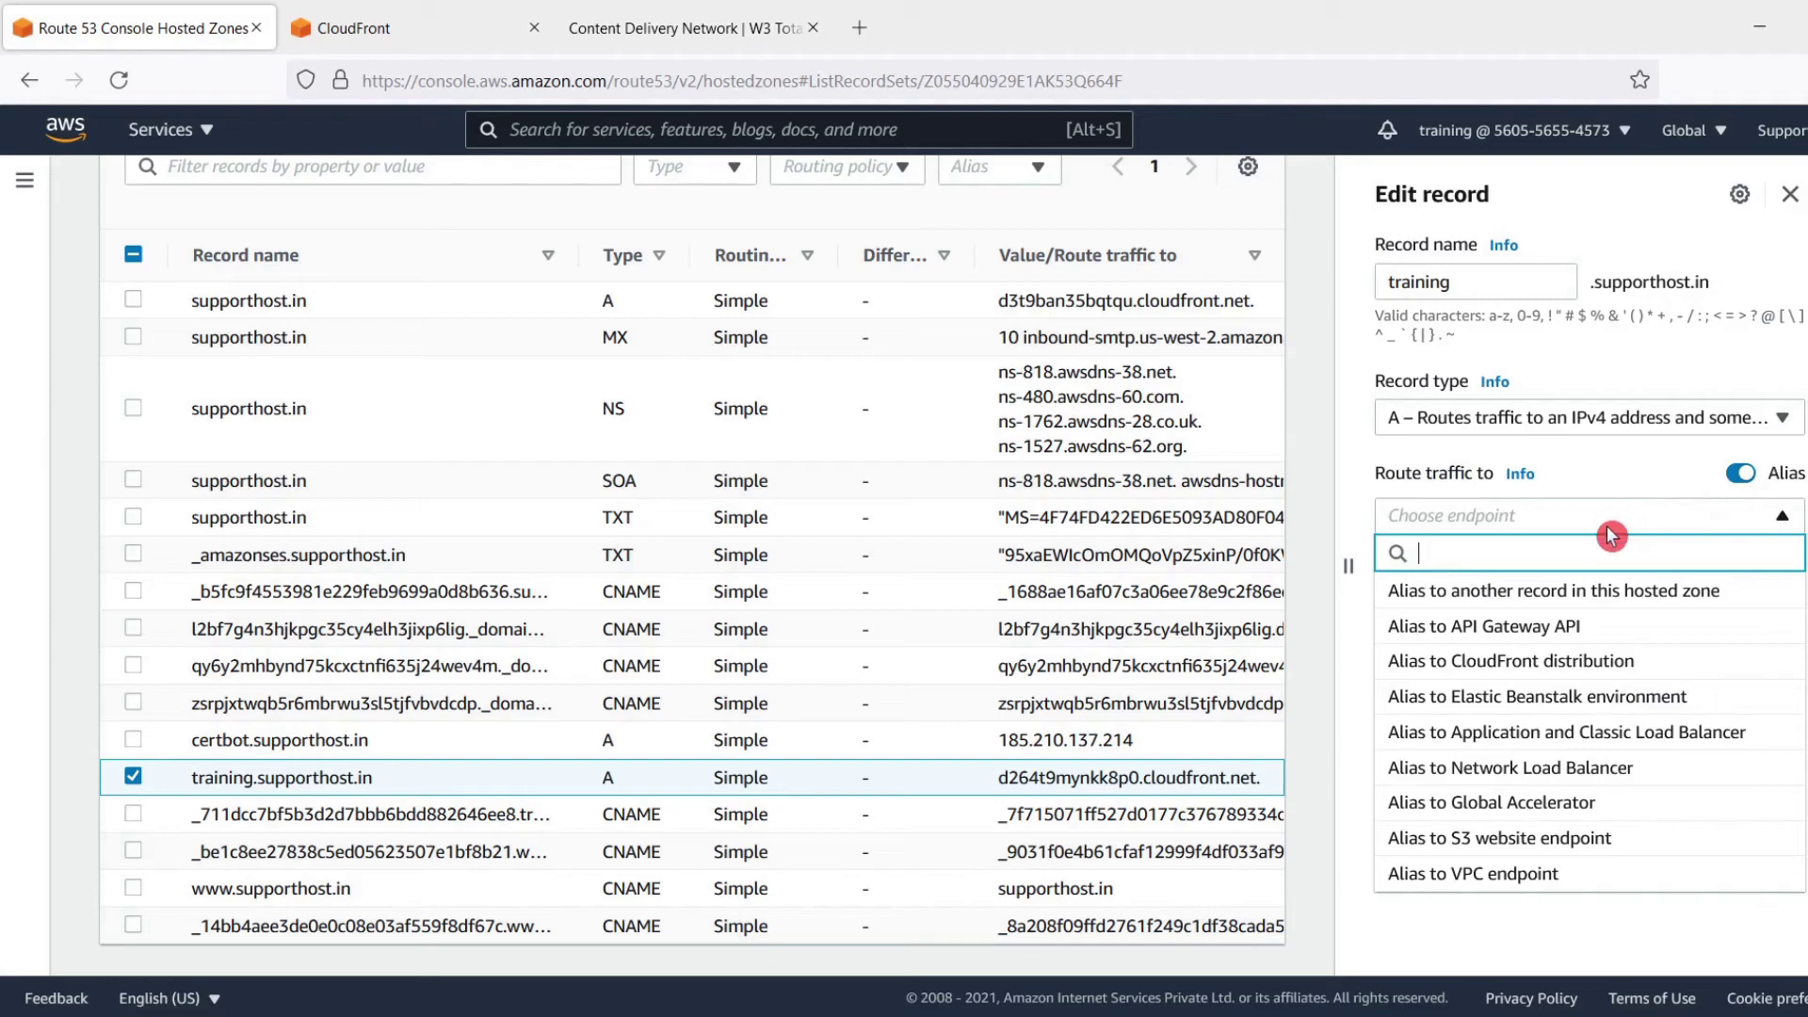
left_click(1555, 664)
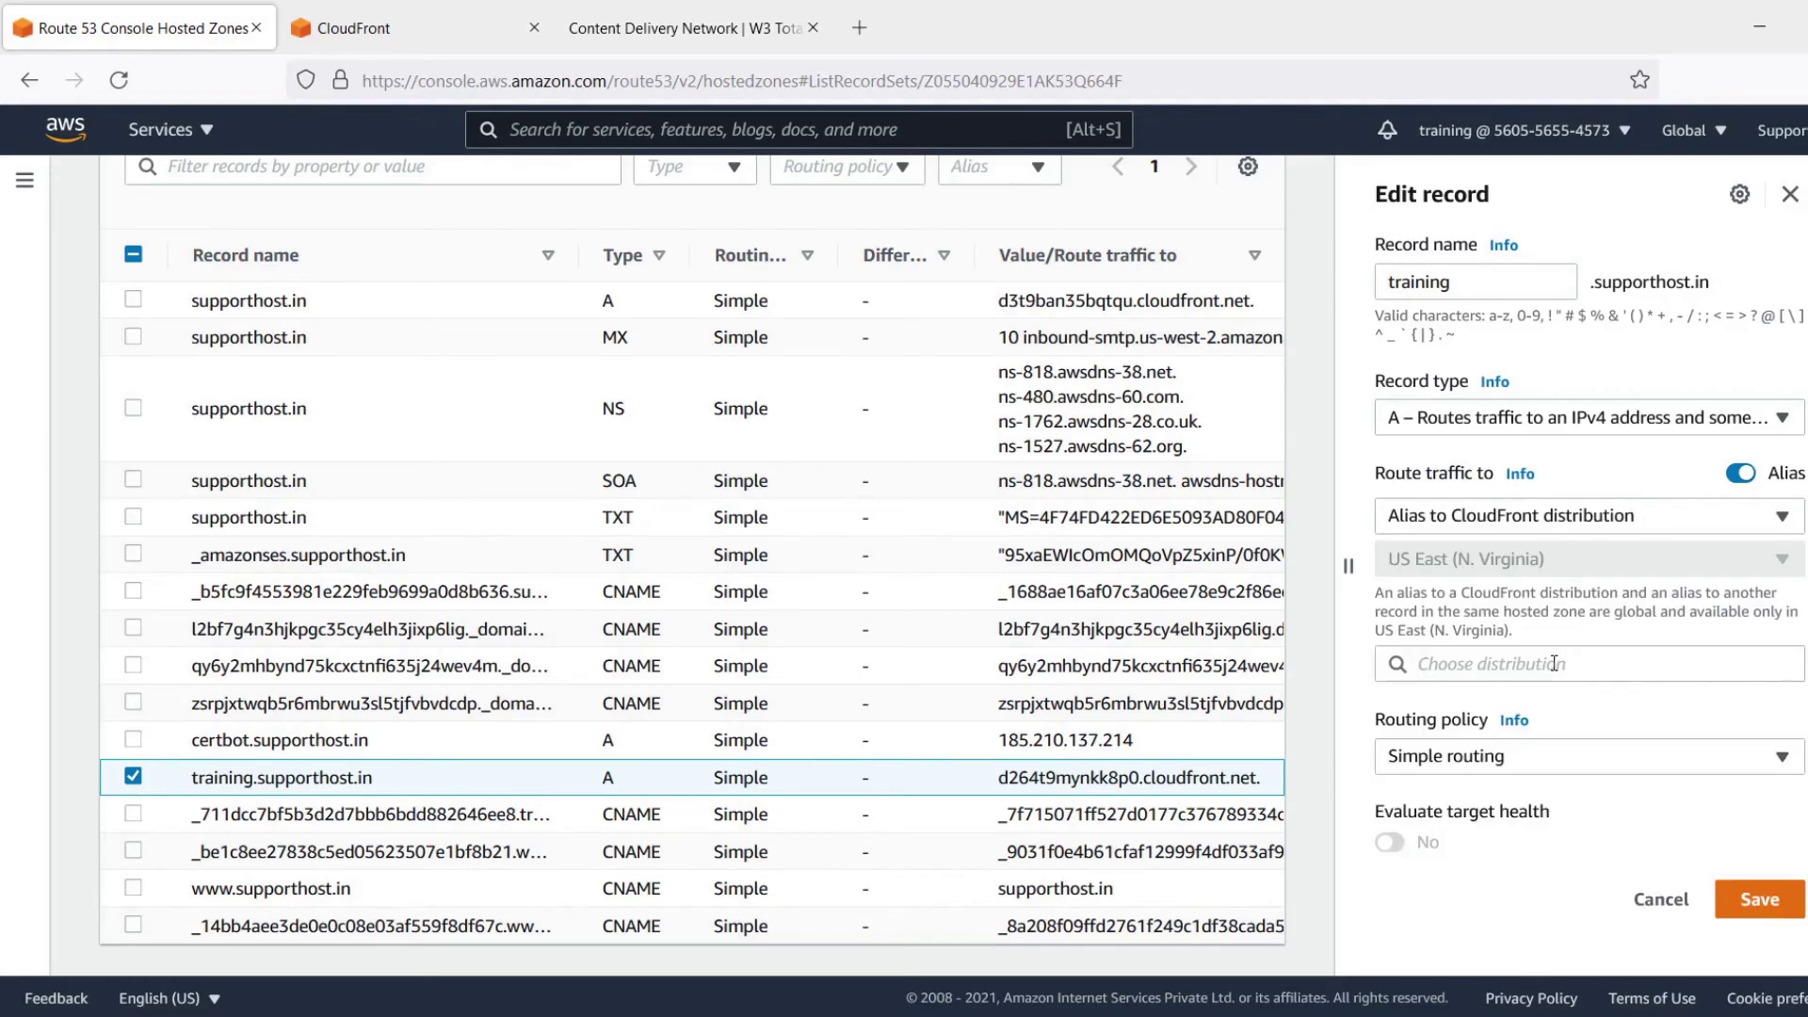
left_click(1549, 667)
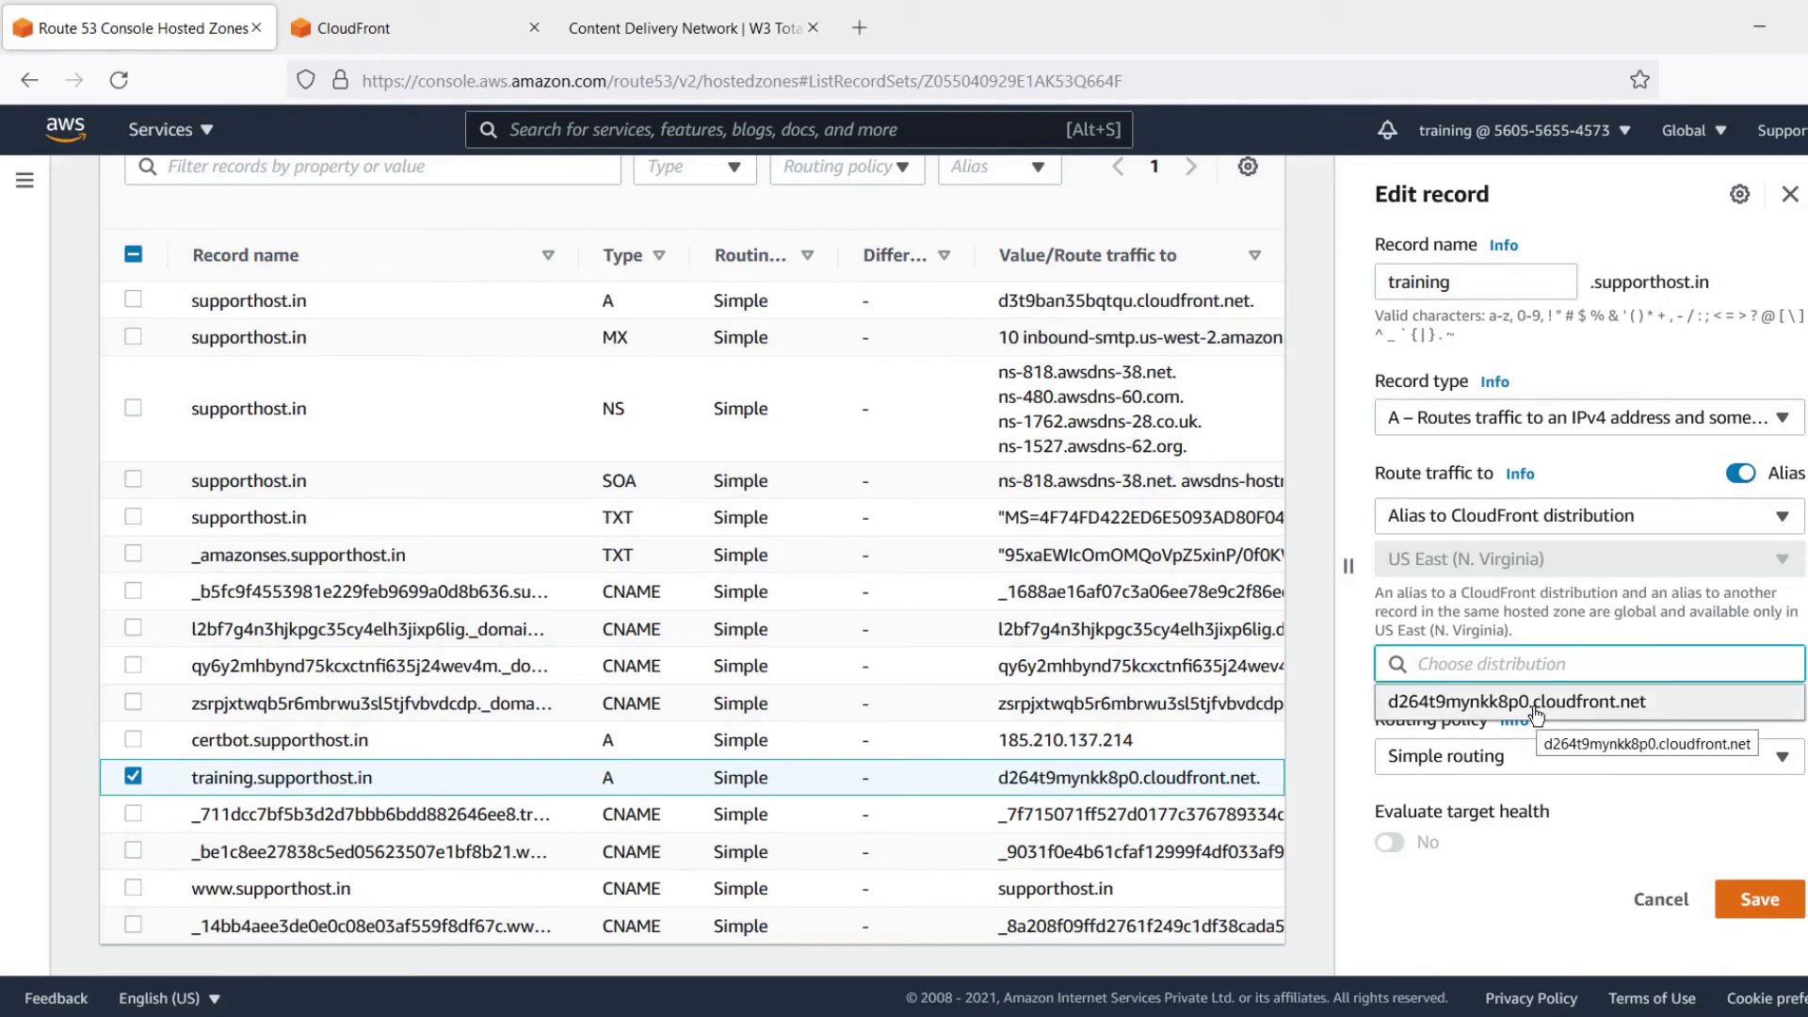
left_click(1537, 714)
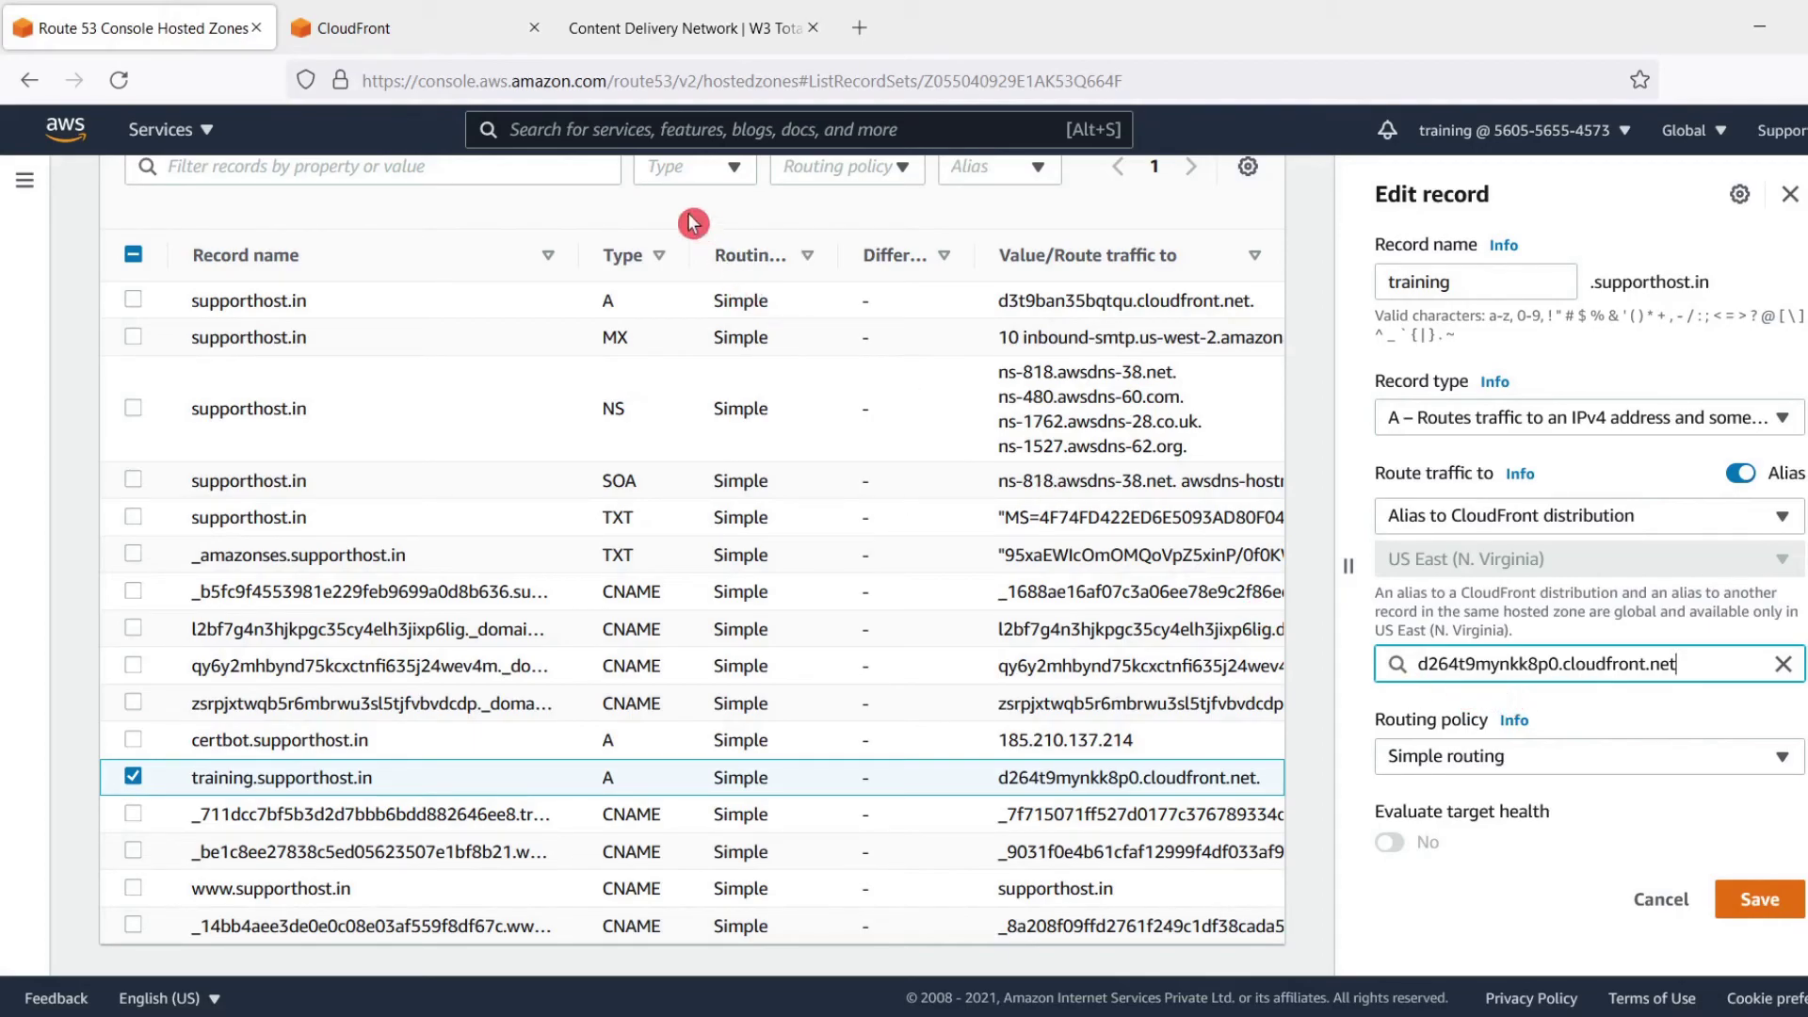
left_click(422, 44)
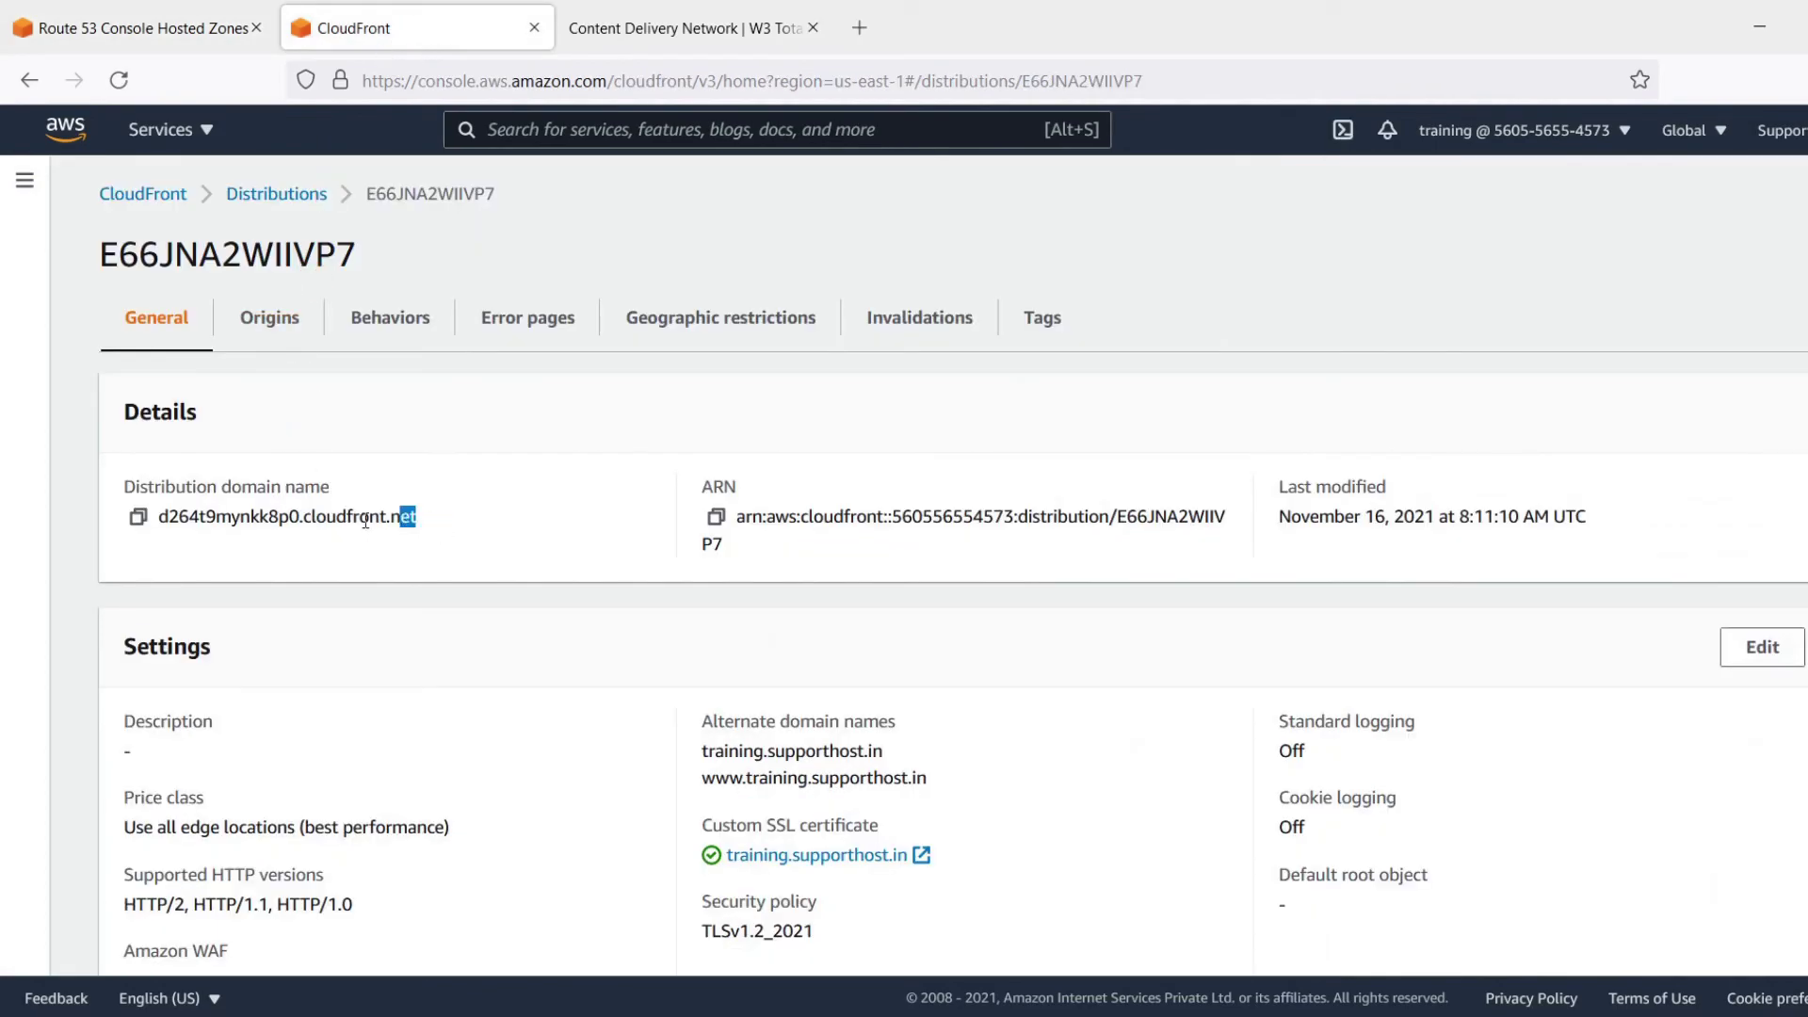
left_click_drag(404, 522, 185, 525)
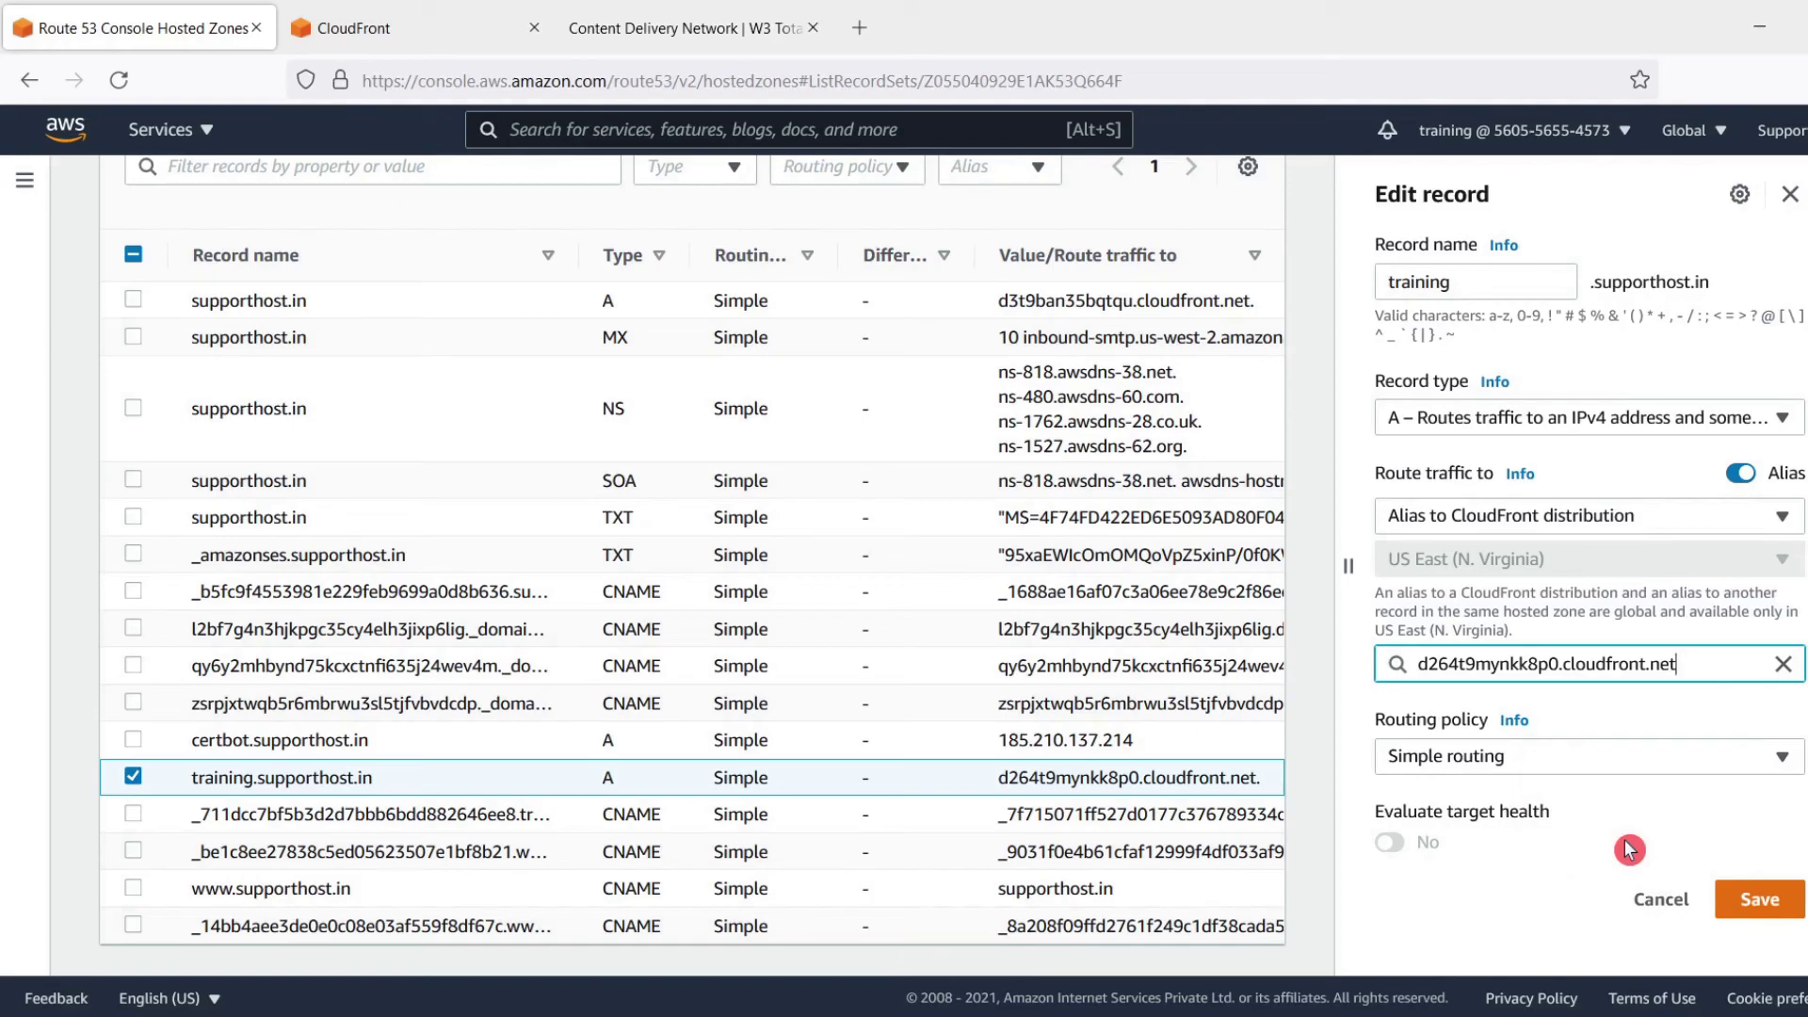
Save the edited training.supporthost.in record and review the supporthost.in hosted zone's details and record list.
left_click(1763, 911)
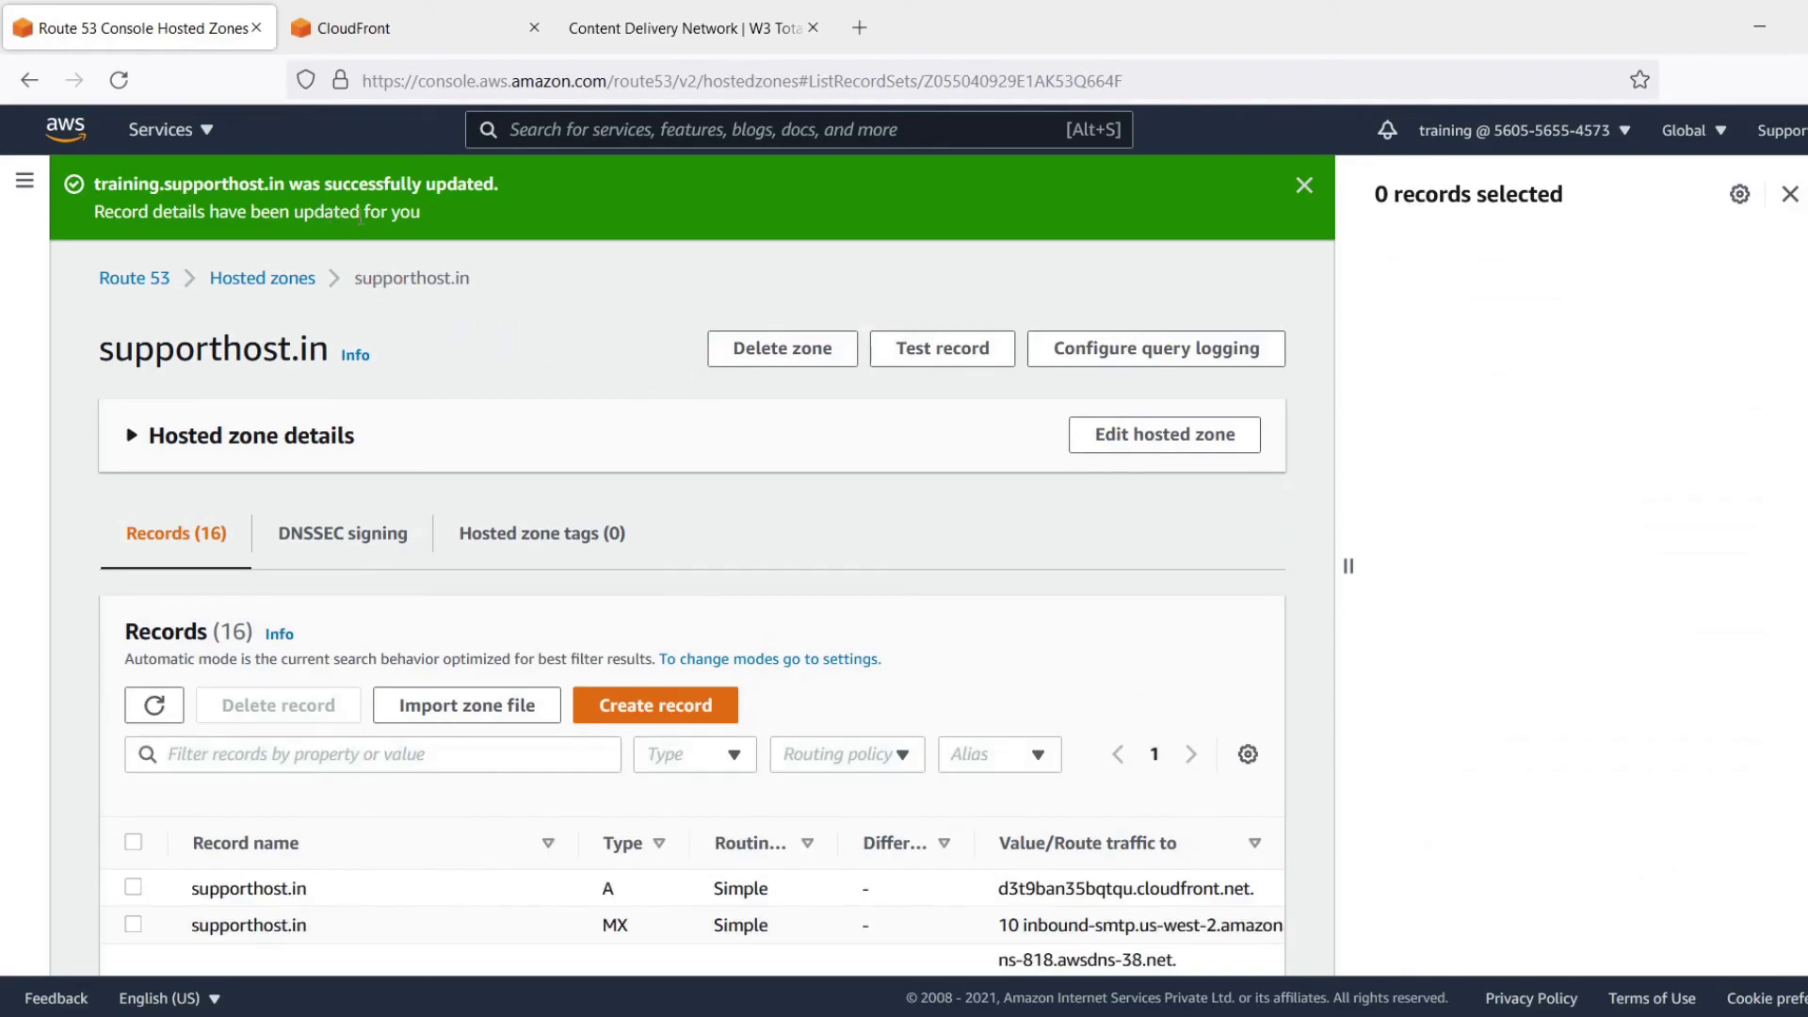
left_click_drag(432, 214, 94, 235)
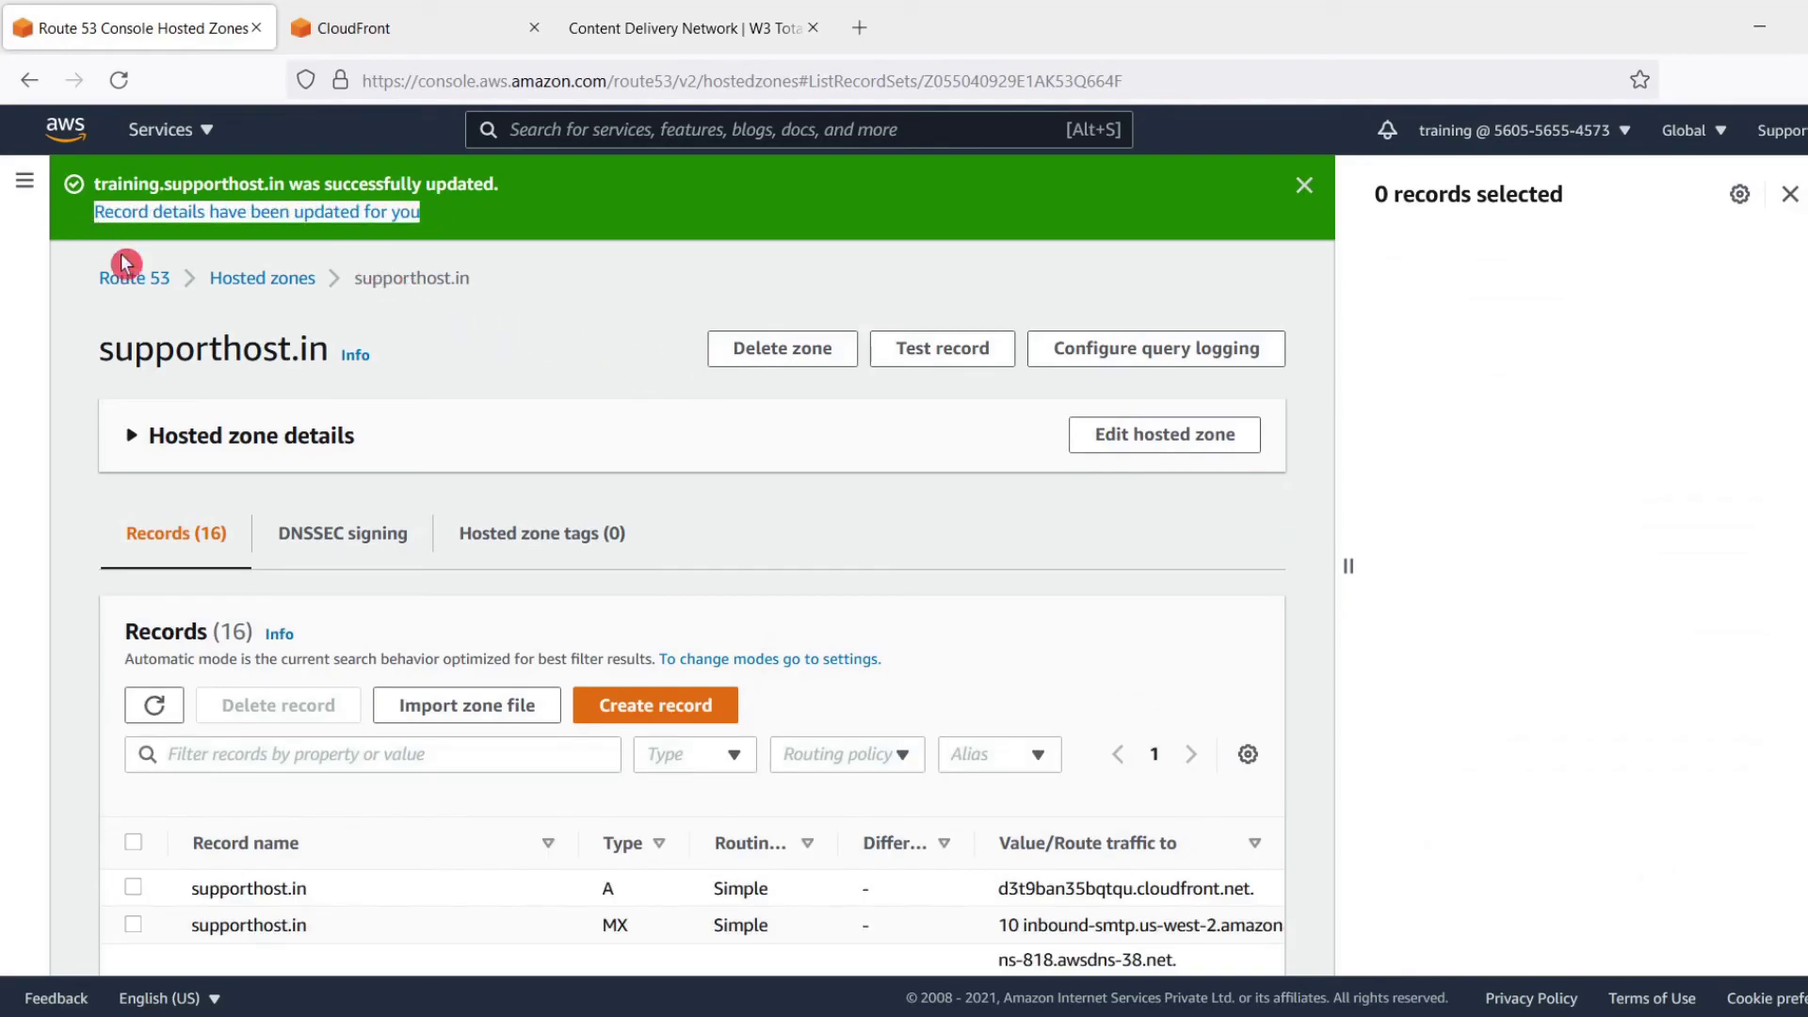
left_click(662, 429)
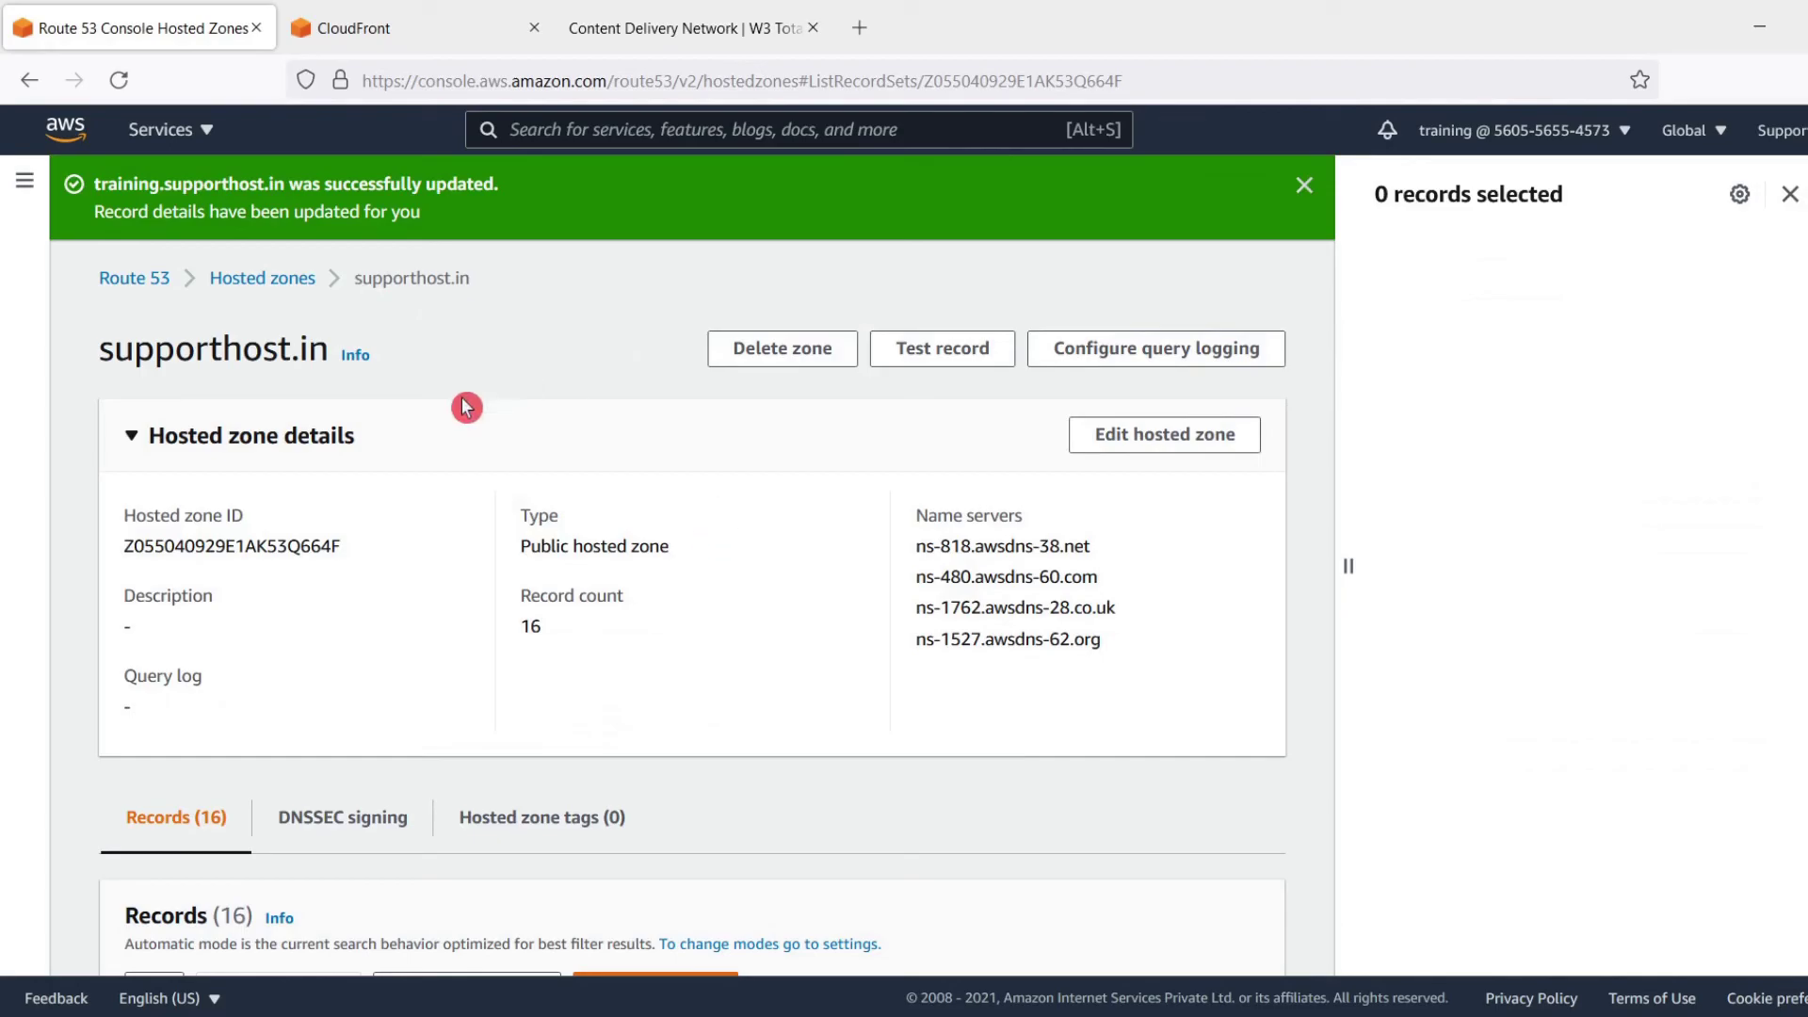
scroll(484, 674, "down", 9)
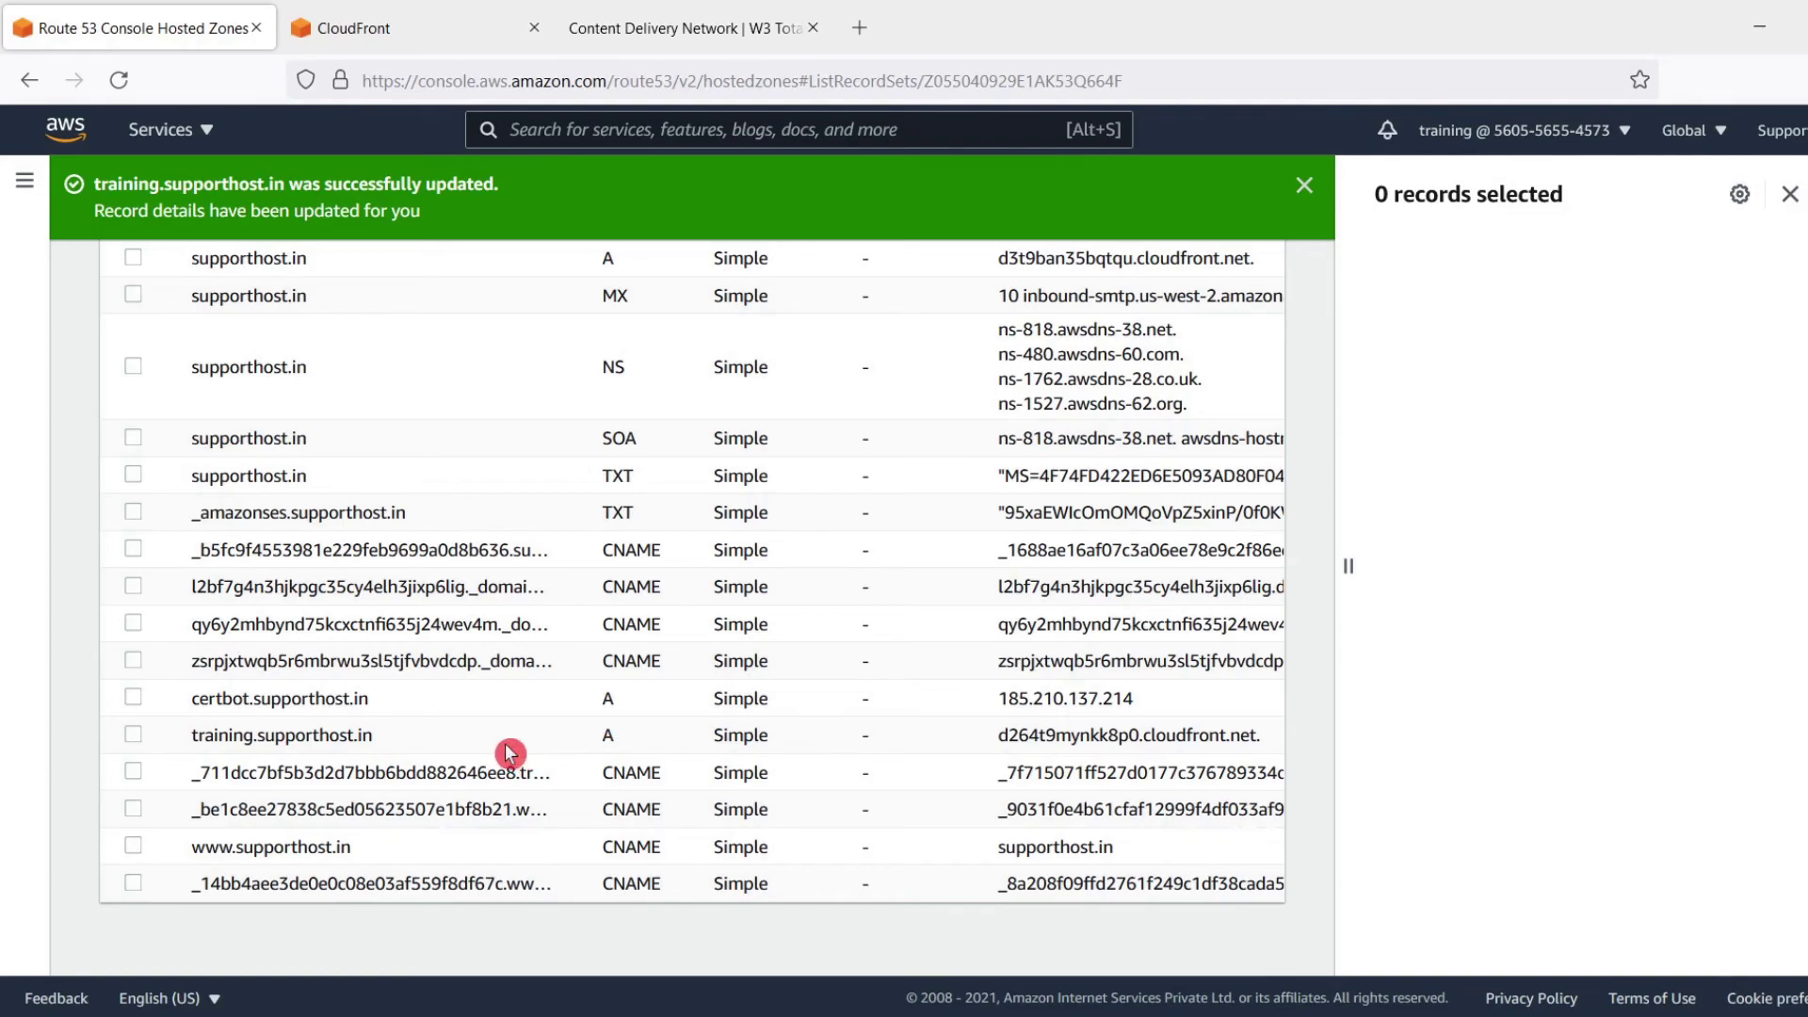
scroll(509, 753, "up", 10)
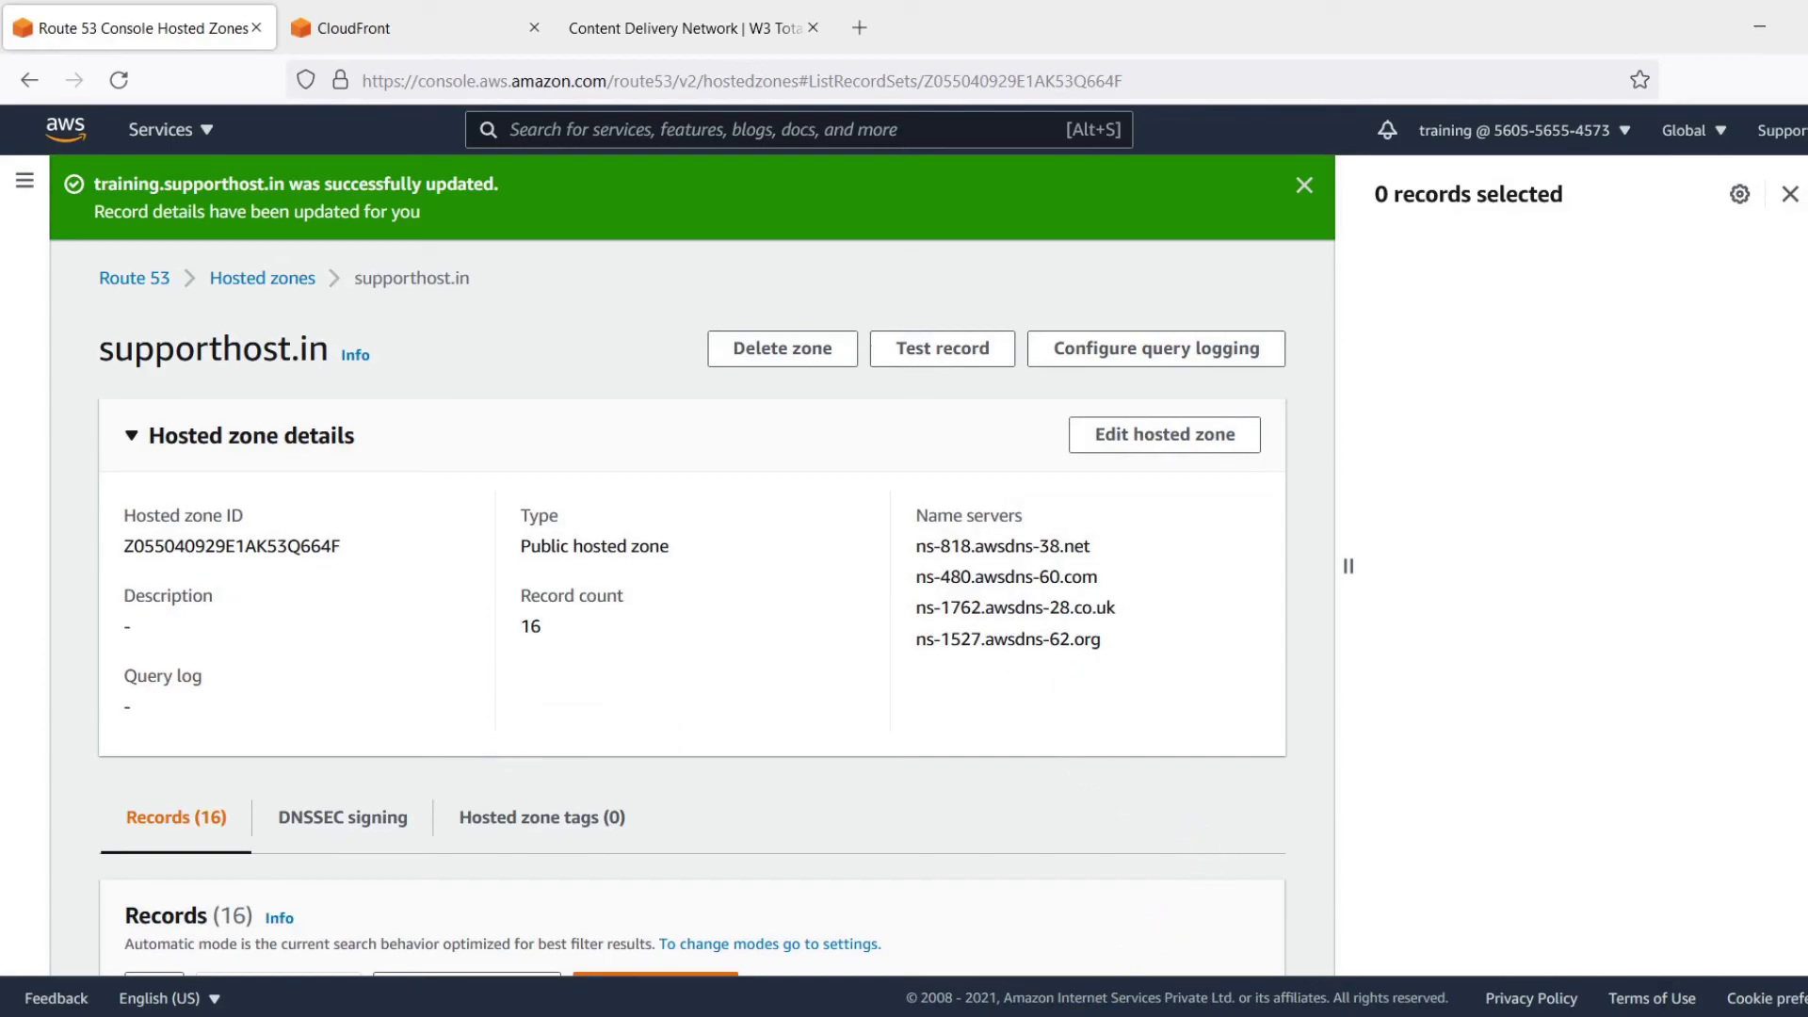
Switch to Command Prompt and examine the Server header in the output of curl -v training.supporthost.in.
mouse_move(1074, 1009)
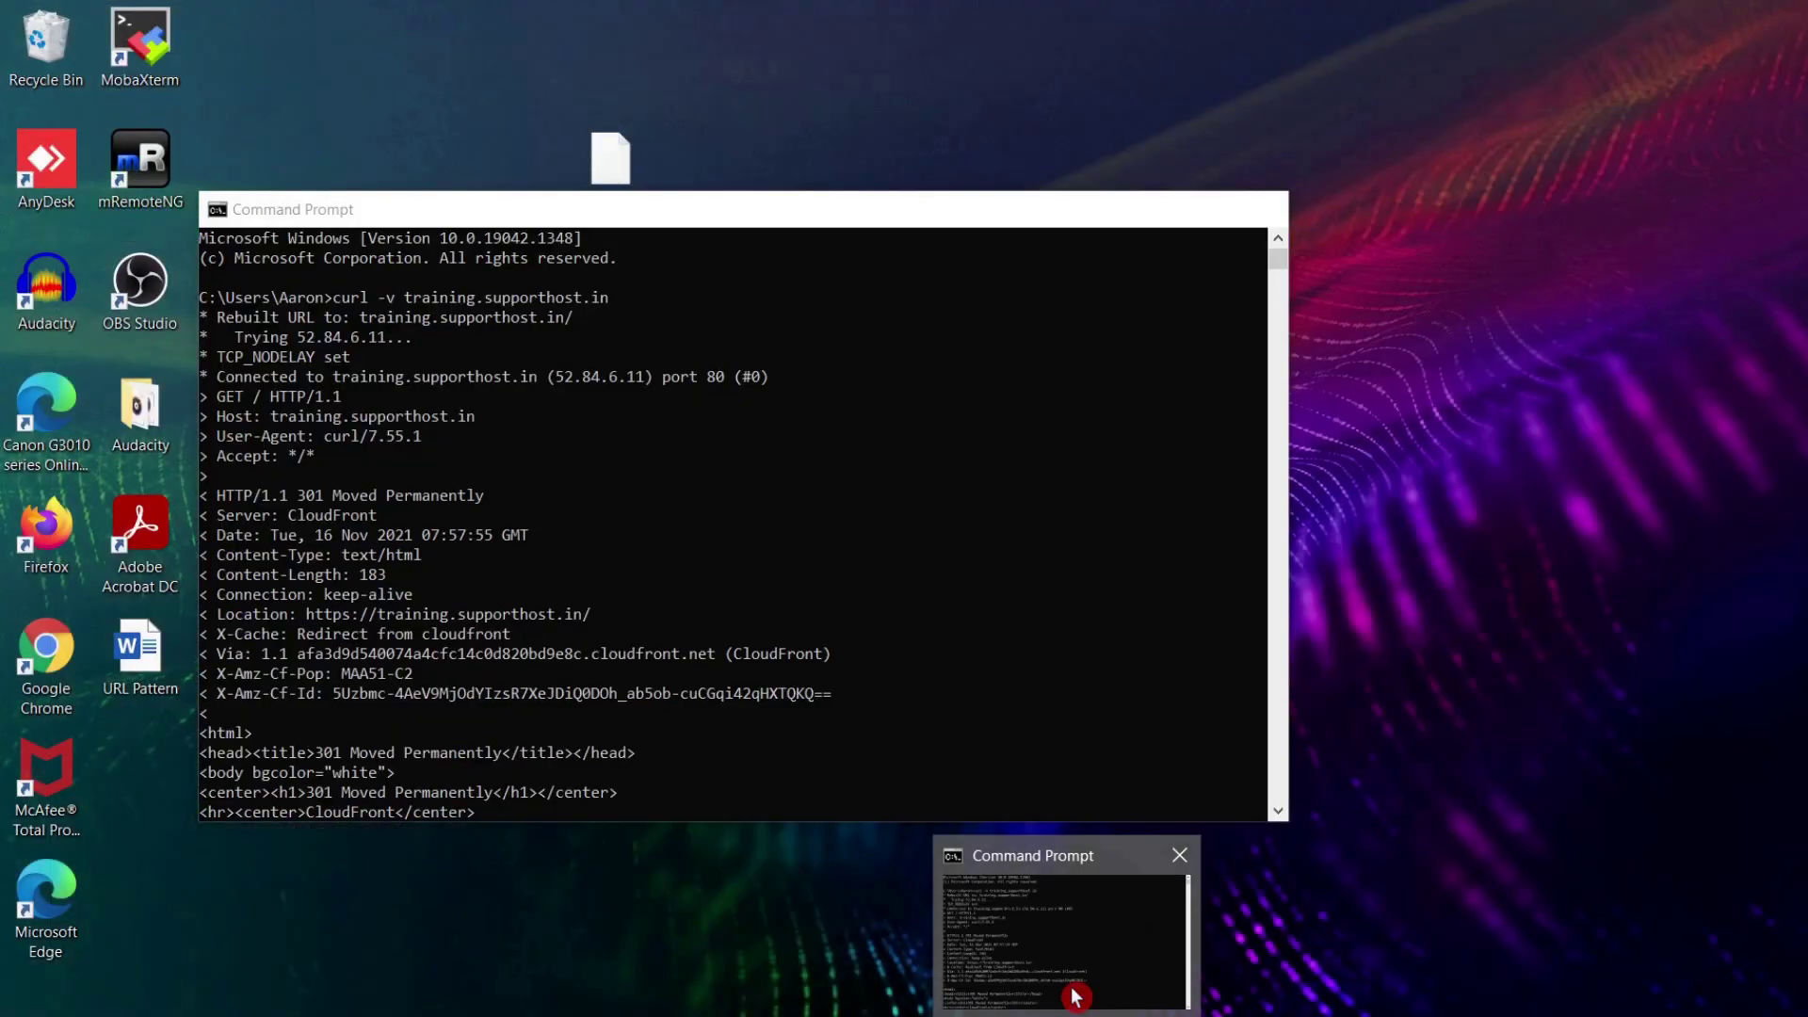
left_click(1069, 991)
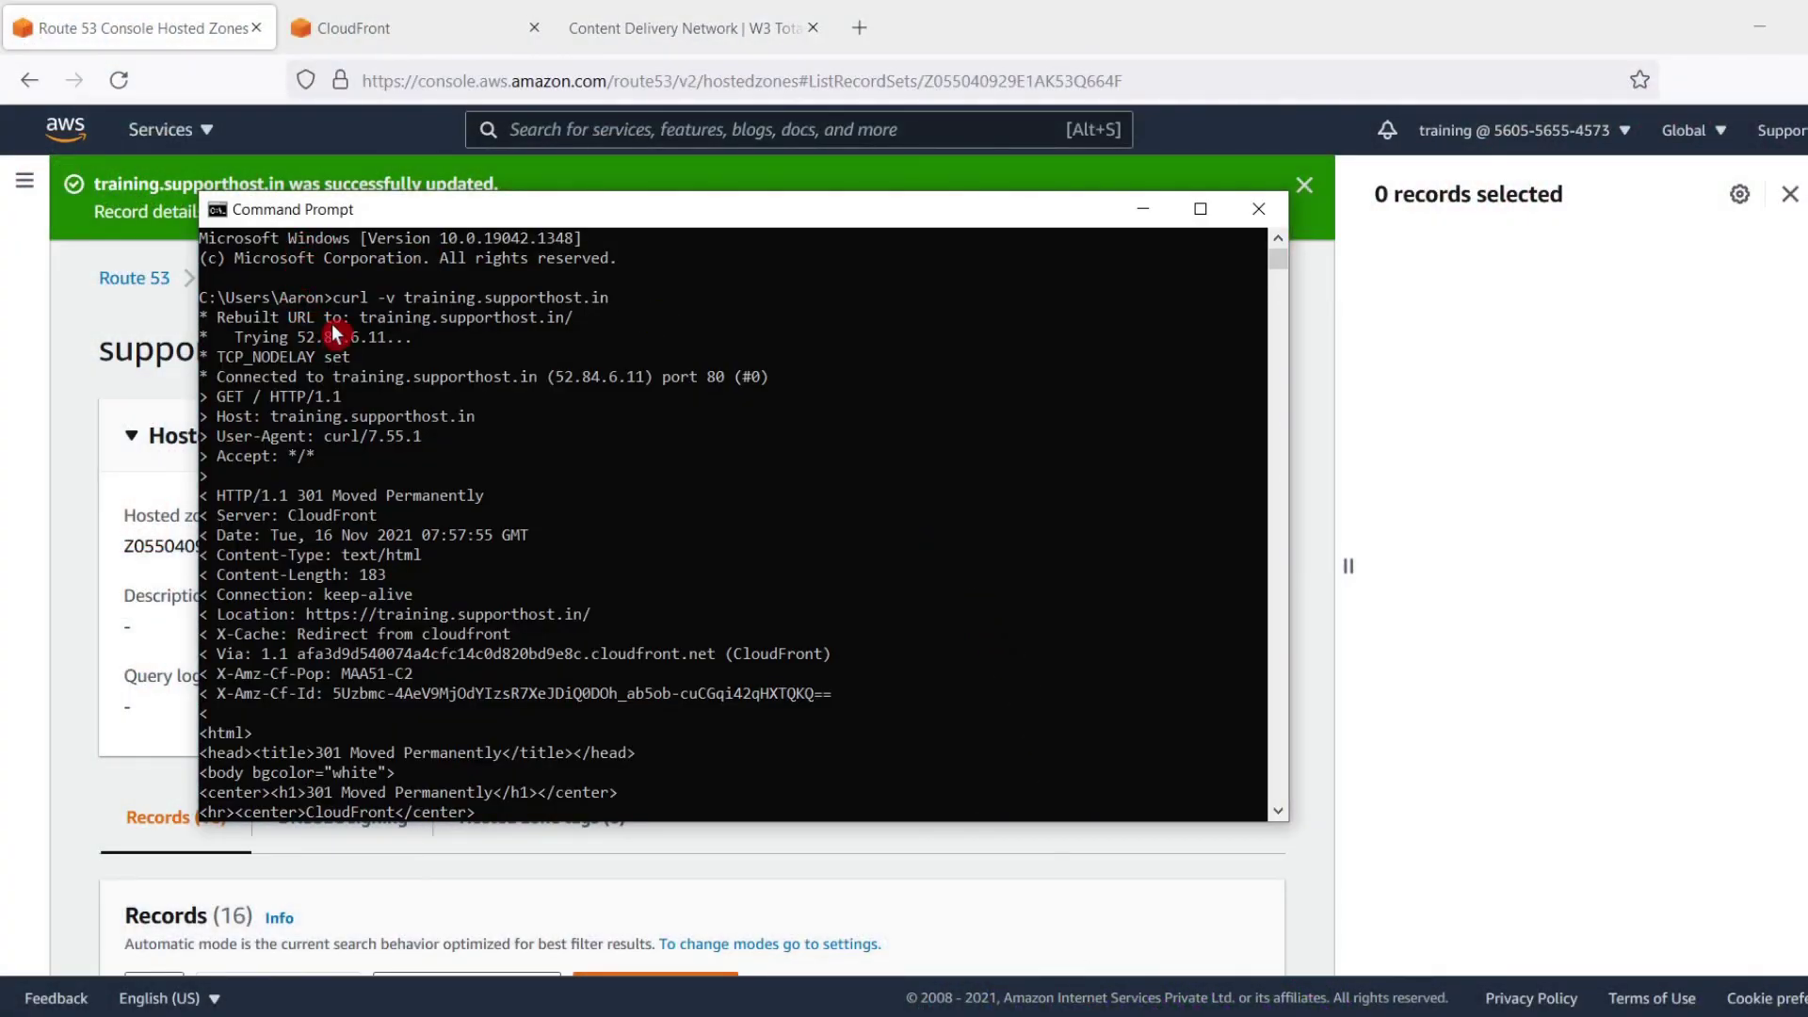
left_click_drag(324, 298, 613, 299)
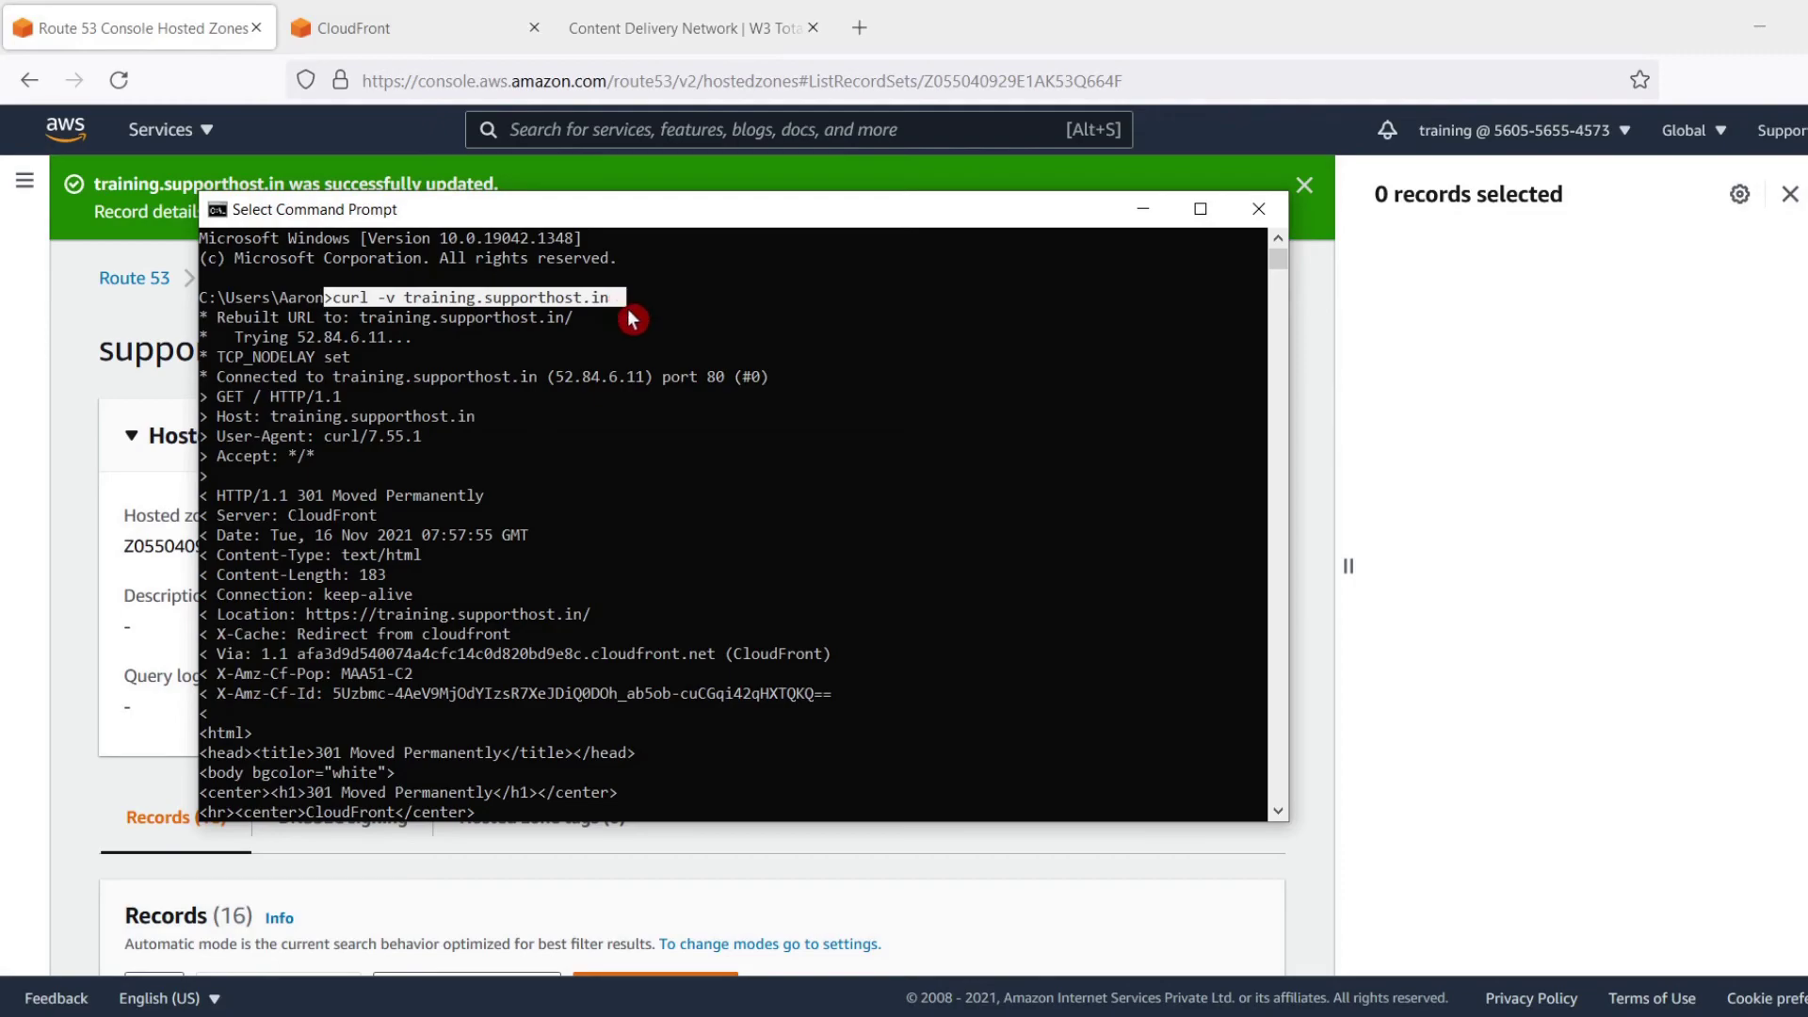
left_click(631, 317)
left_click_drag(384, 516, 223, 521)
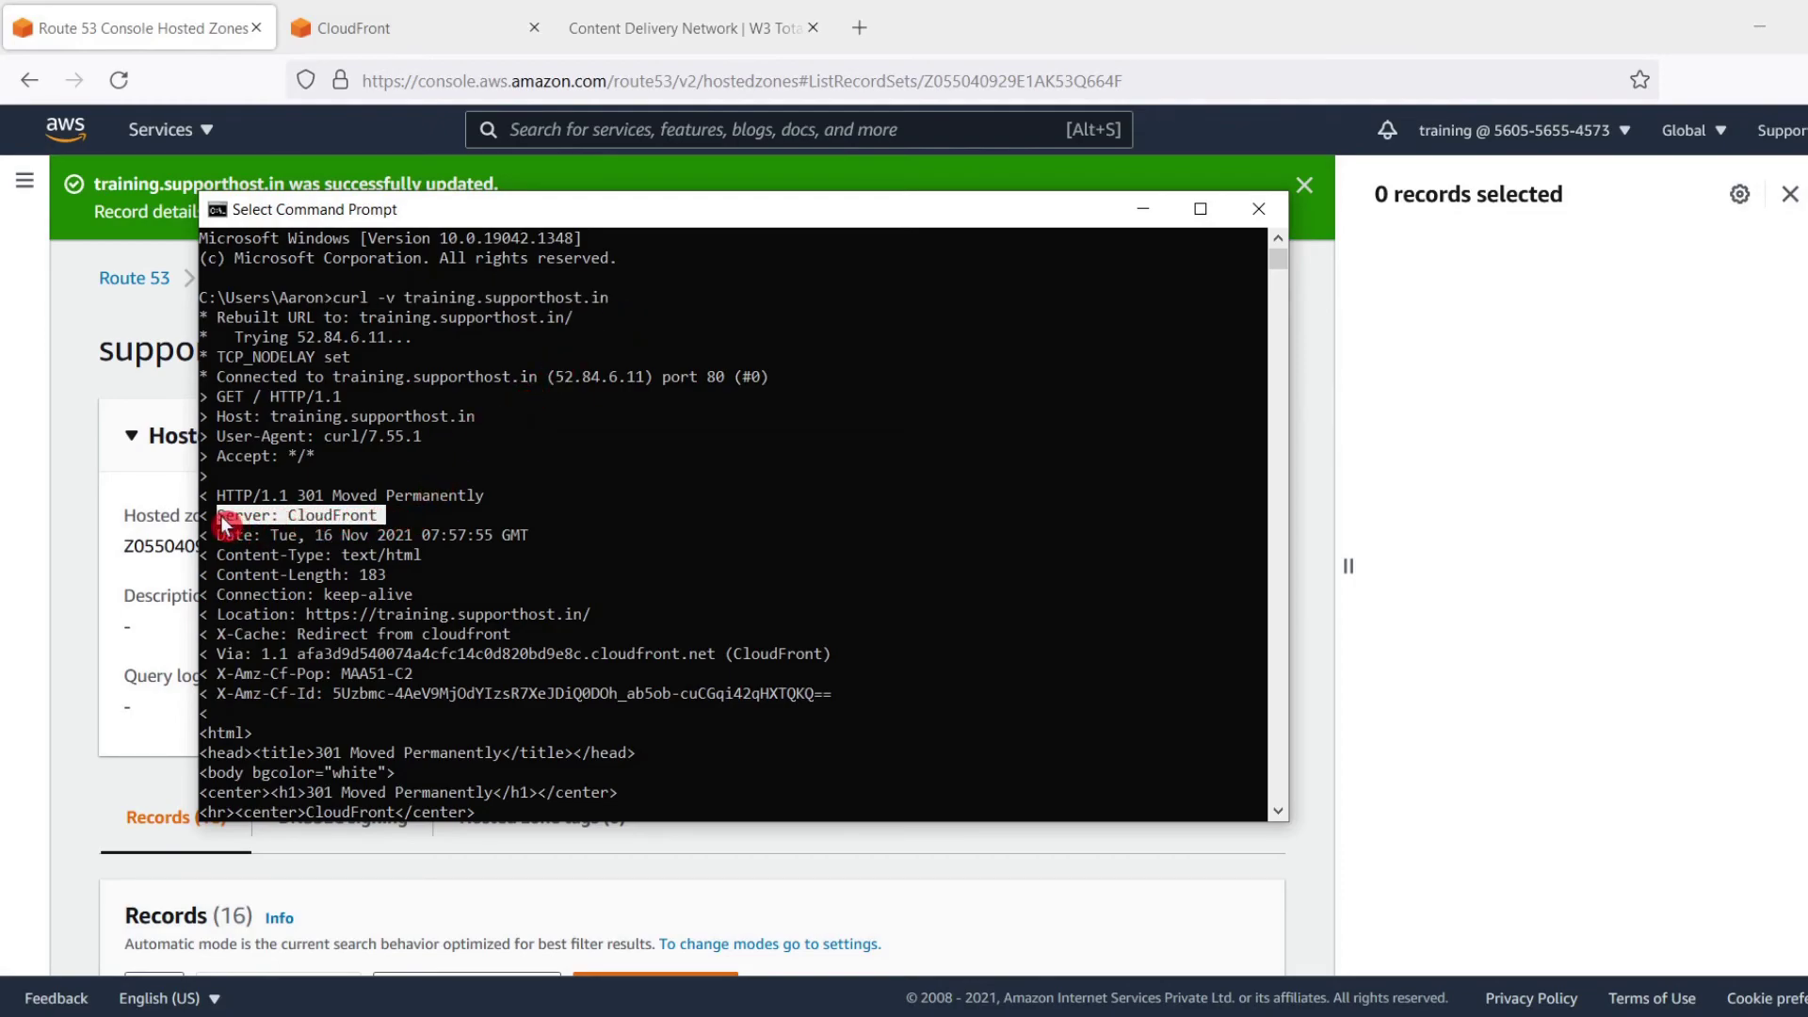
left_click(398, 515)
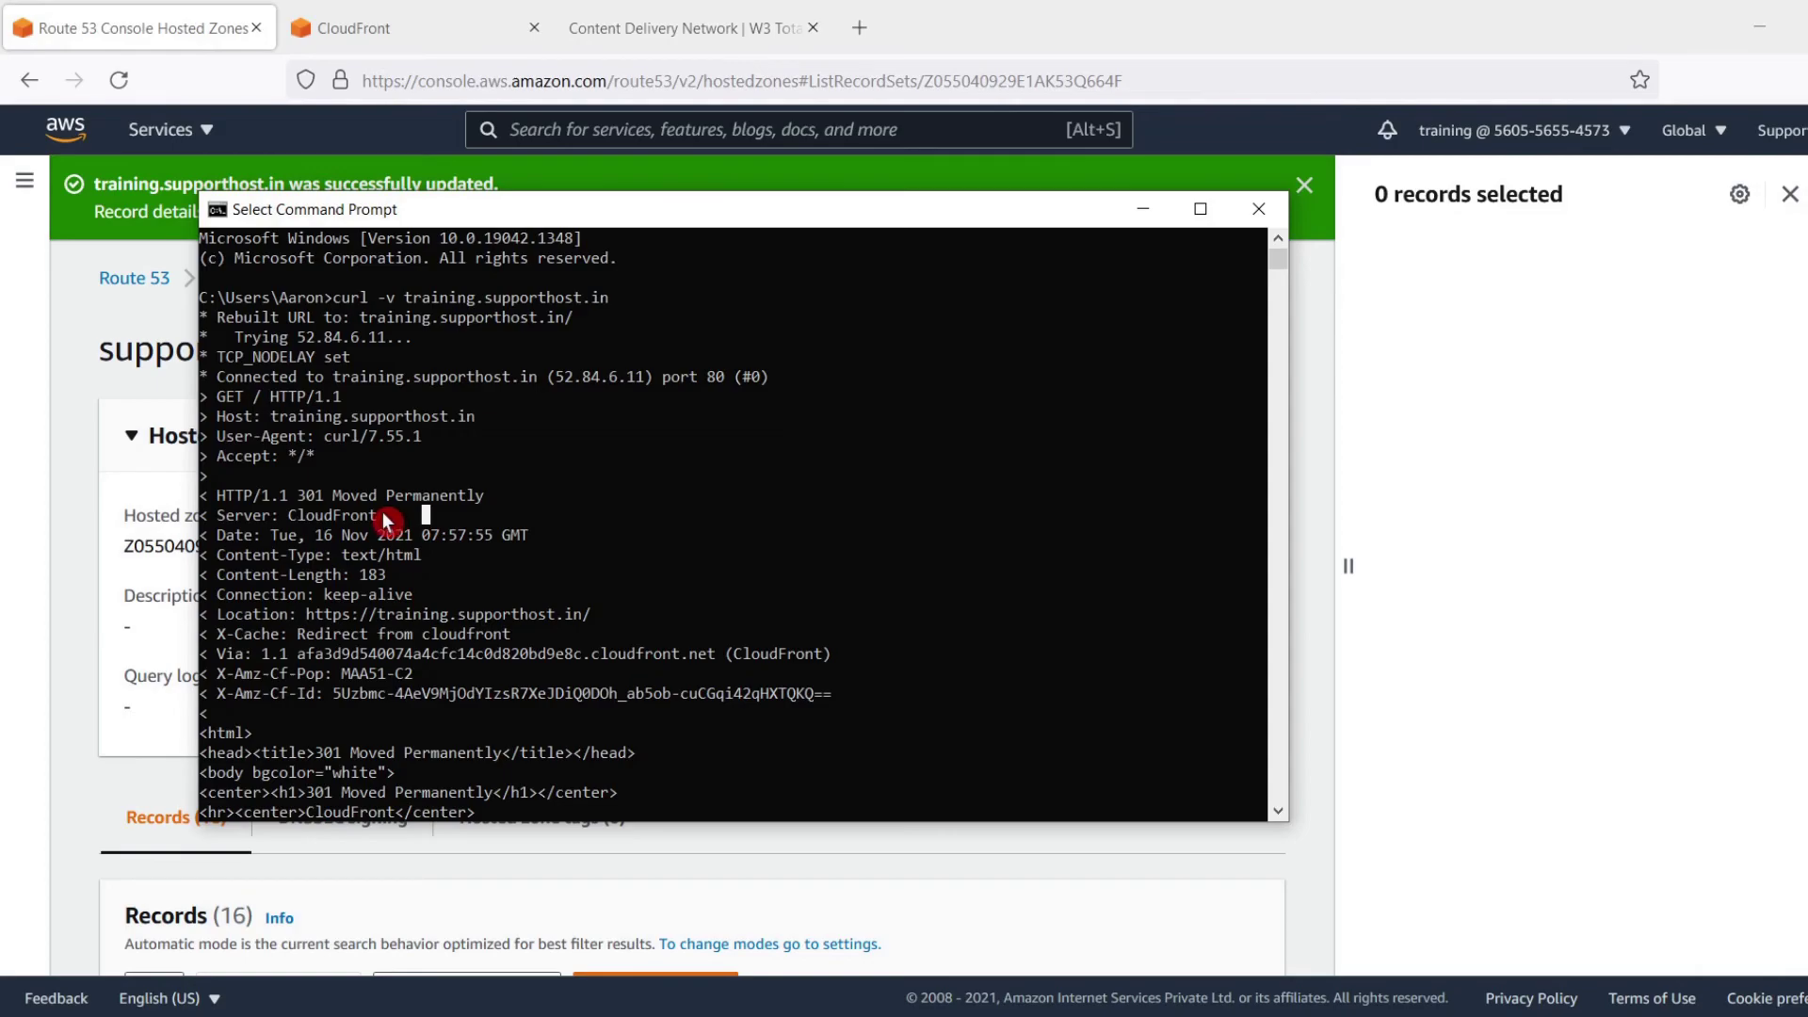
left_click_drag(386, 520, 209, 517)
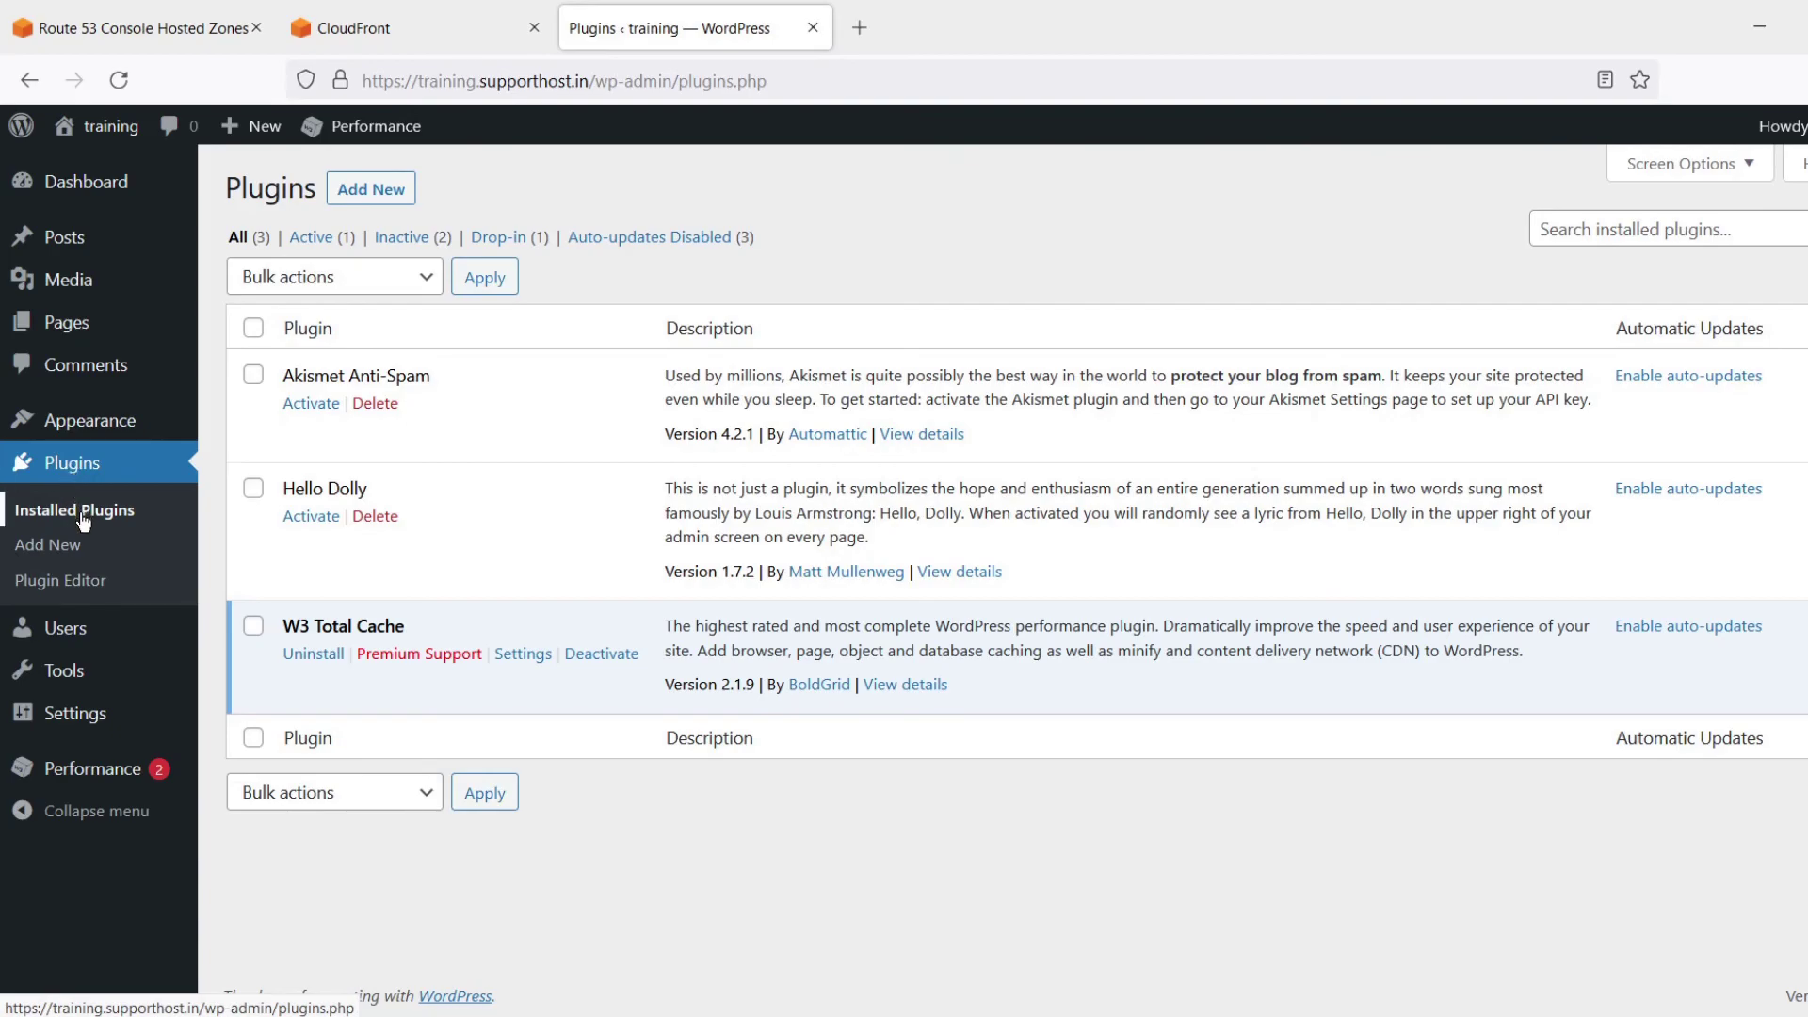
Locate the W3 Total Cache plugin in WordPress and check the CDN enable option and CDN type in its general settings.
left_click_drag(407, 627, 282, 625)
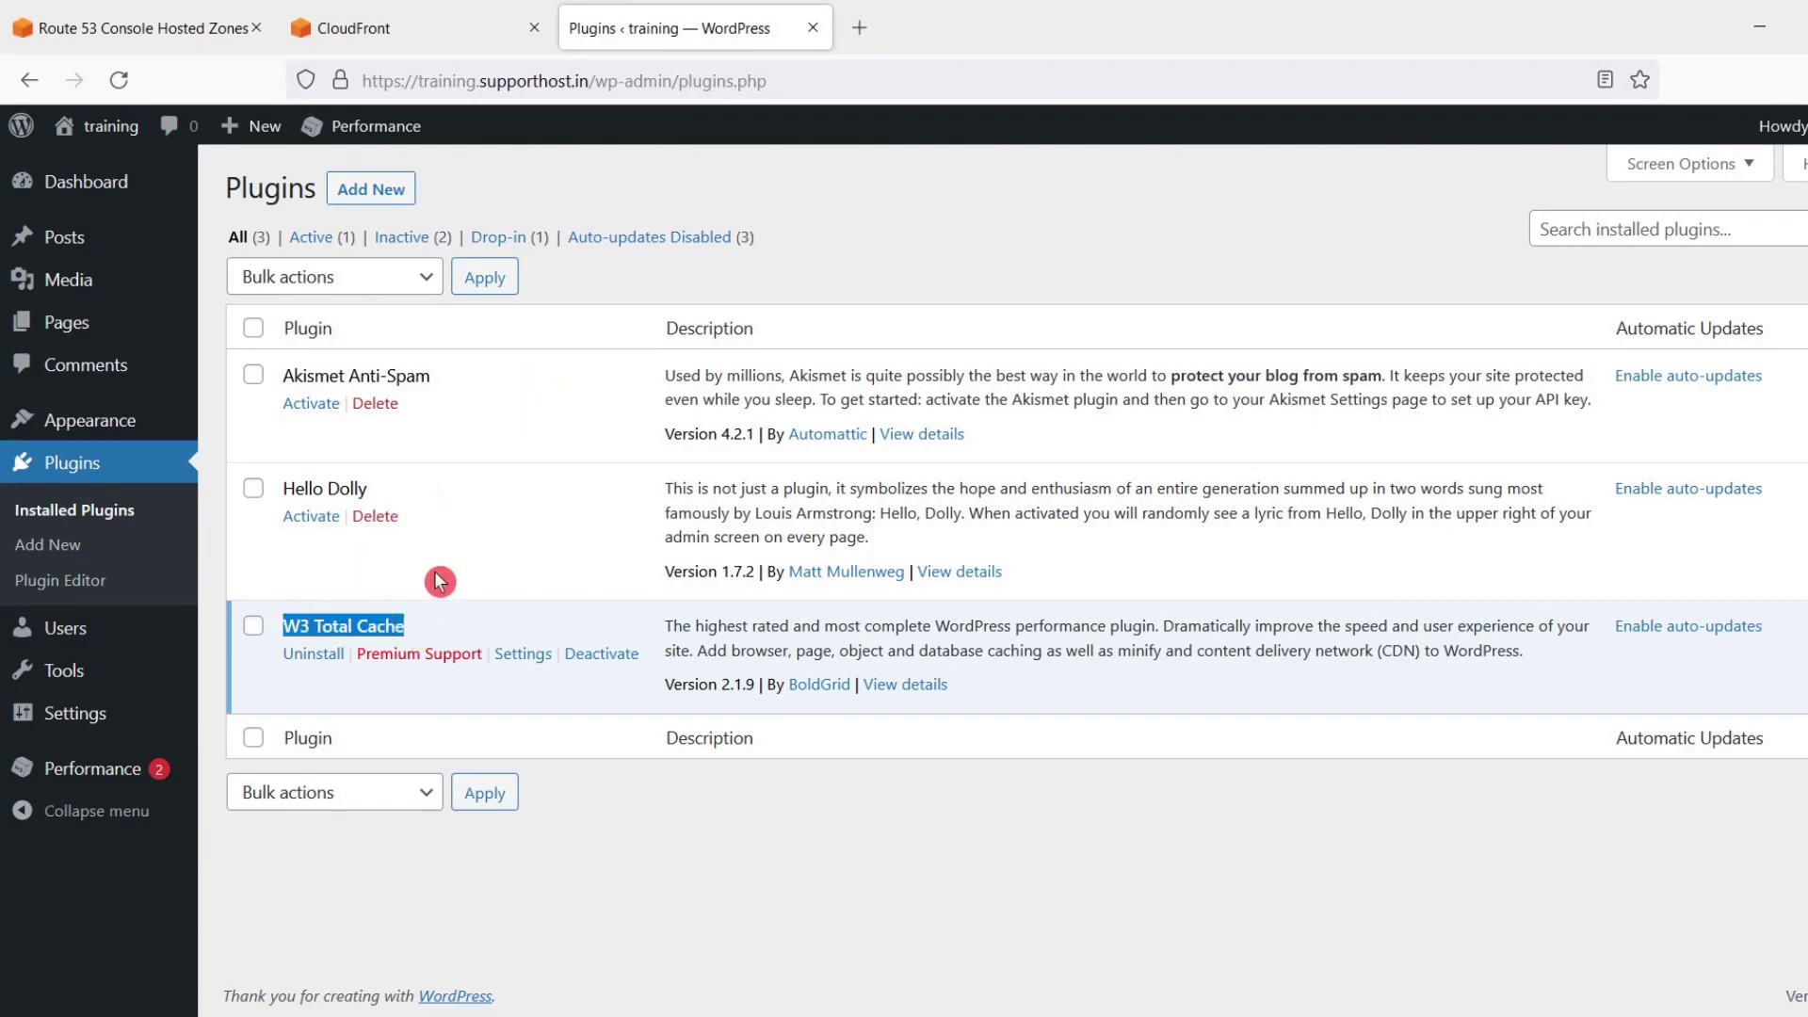
left_click(415, 727)
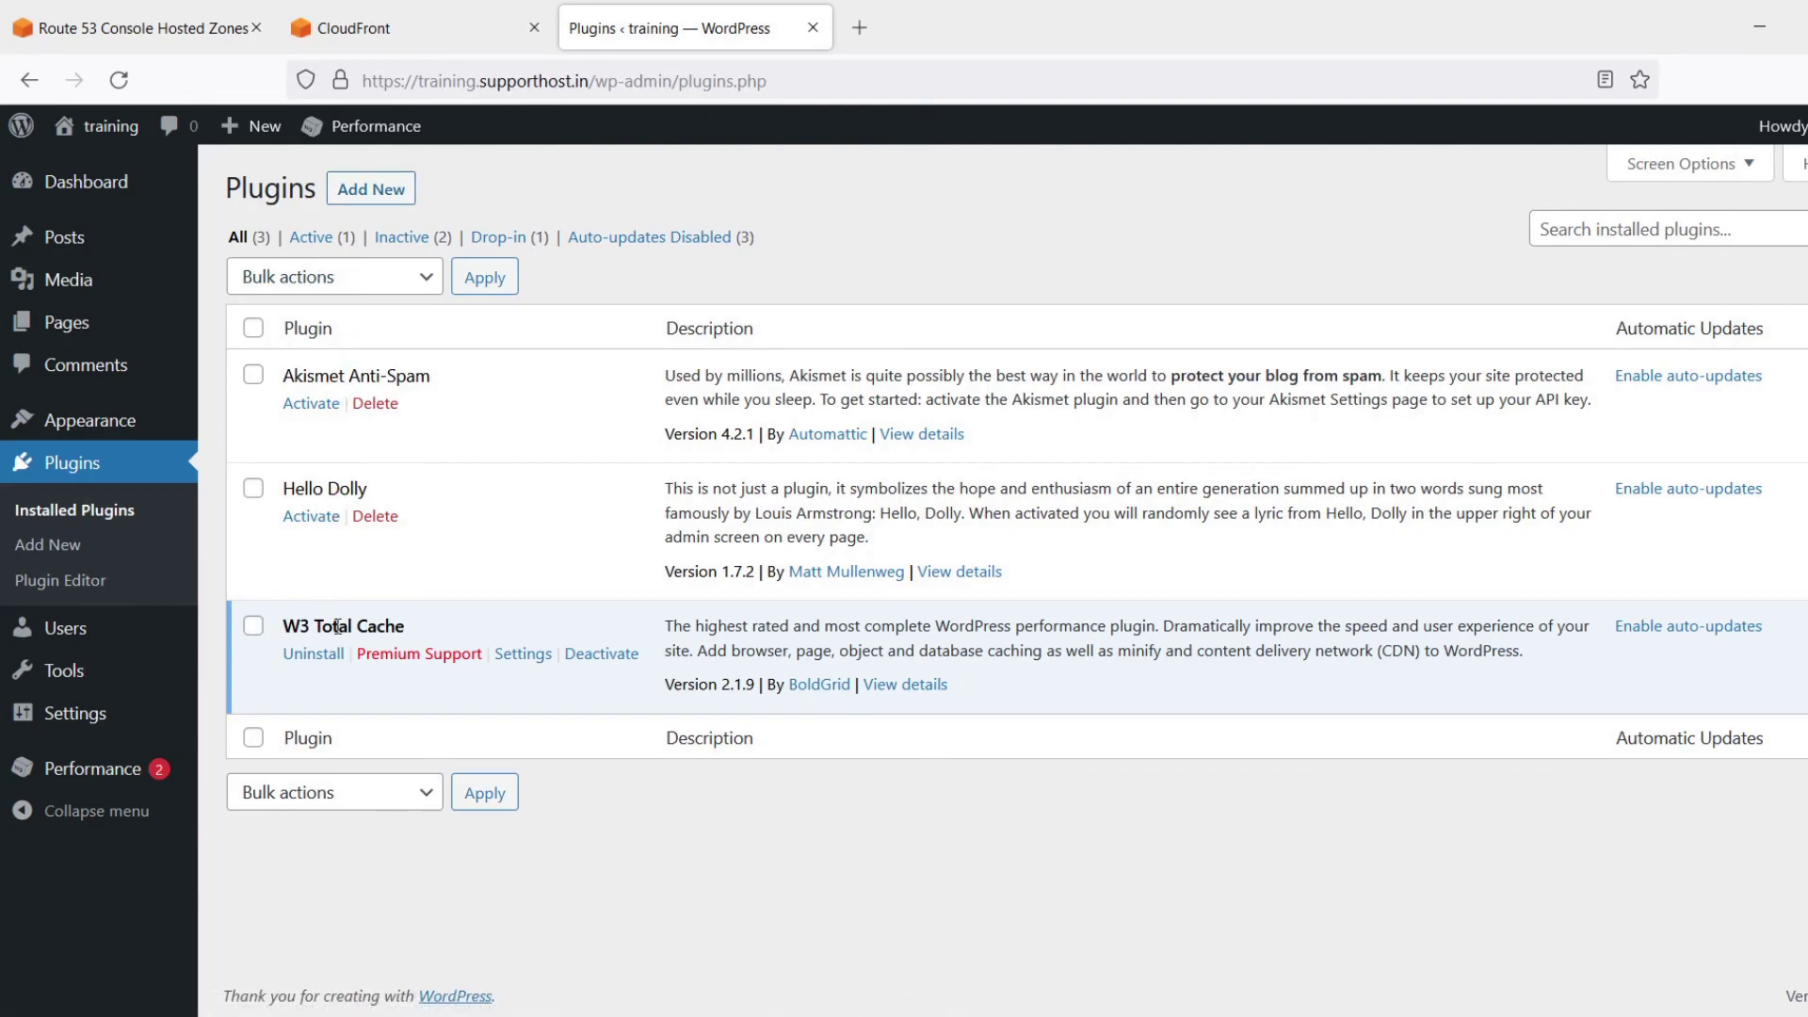
mouse_move(98, 776)
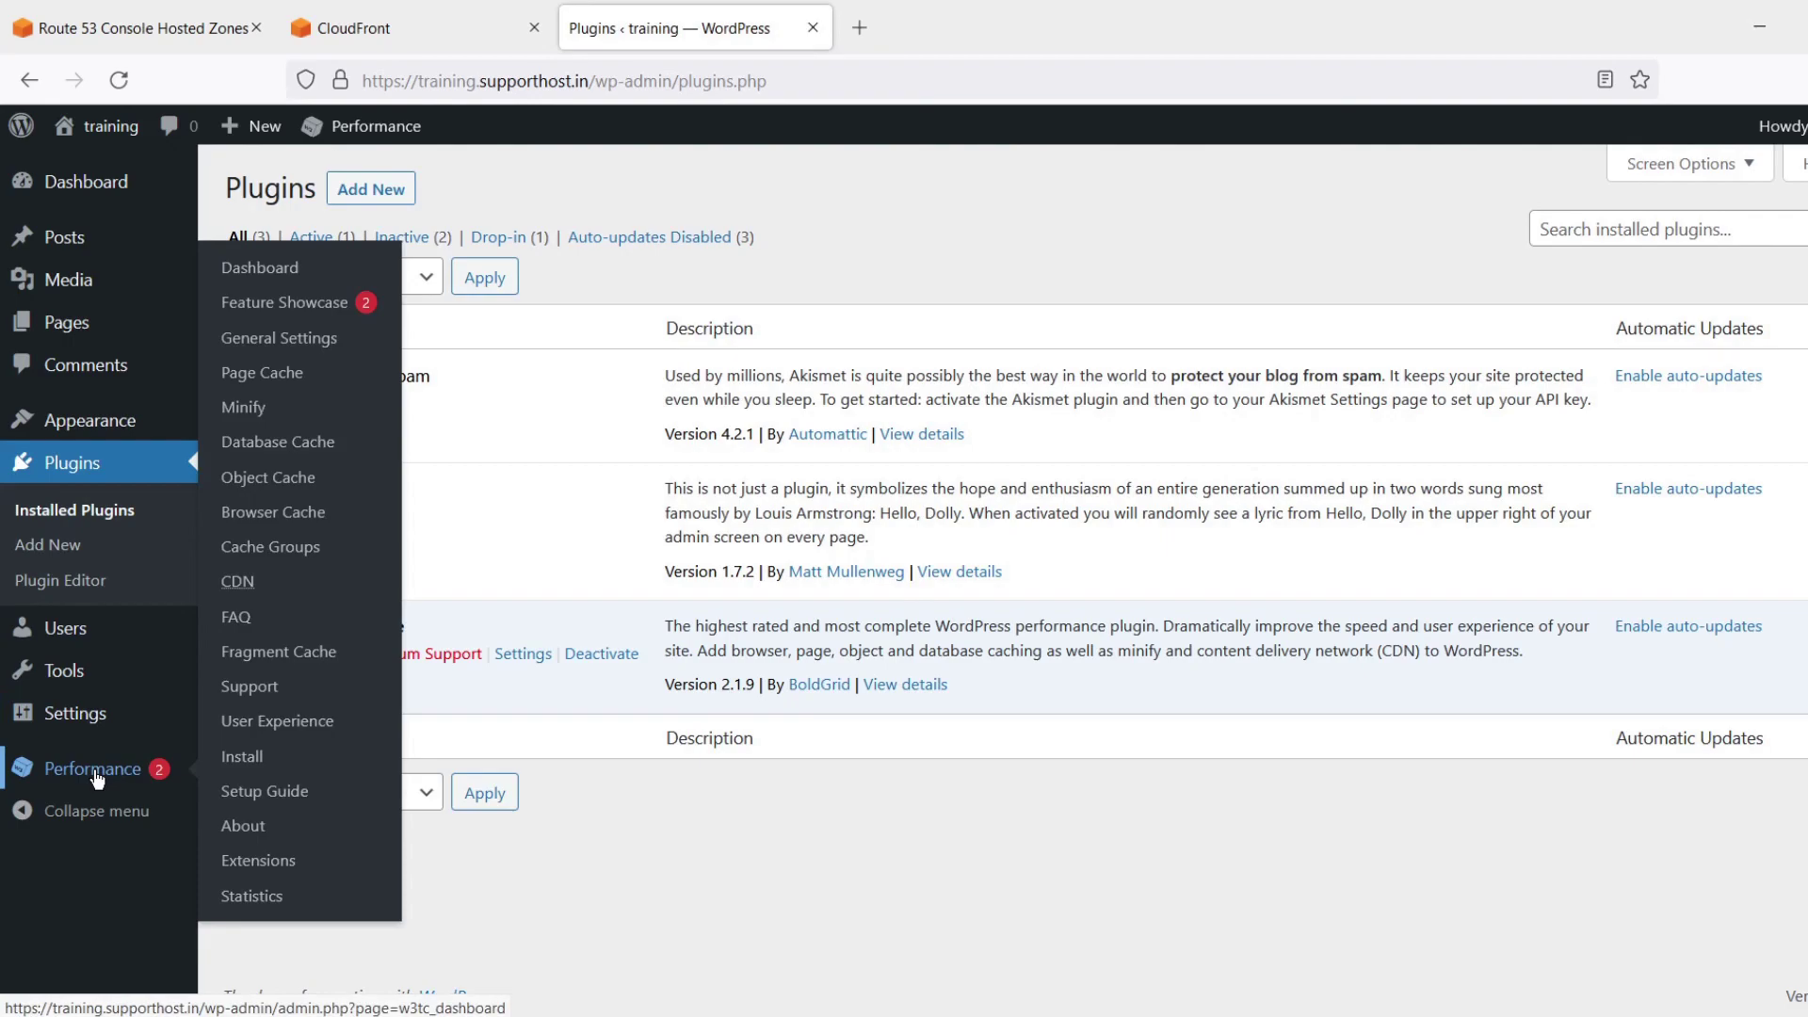
left_click(94, 776)
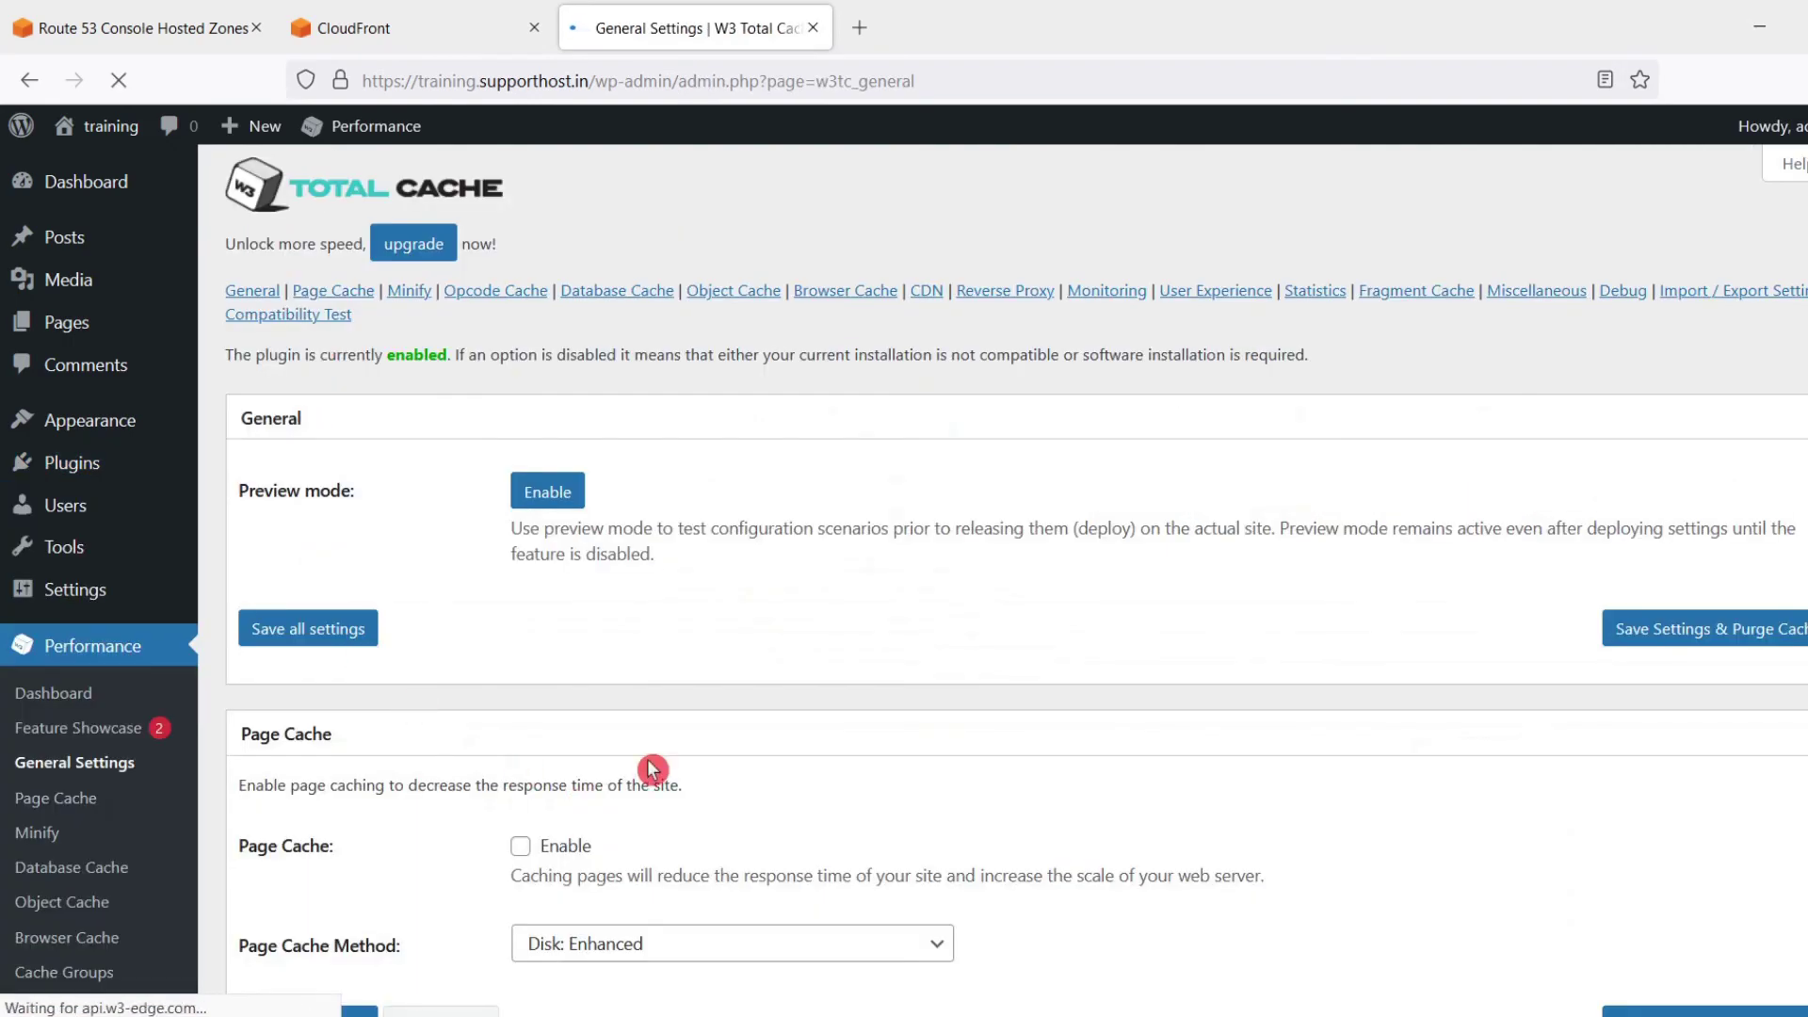
scroll(640, 769, "down", 7)
scroll(643, 769, "down", 15)
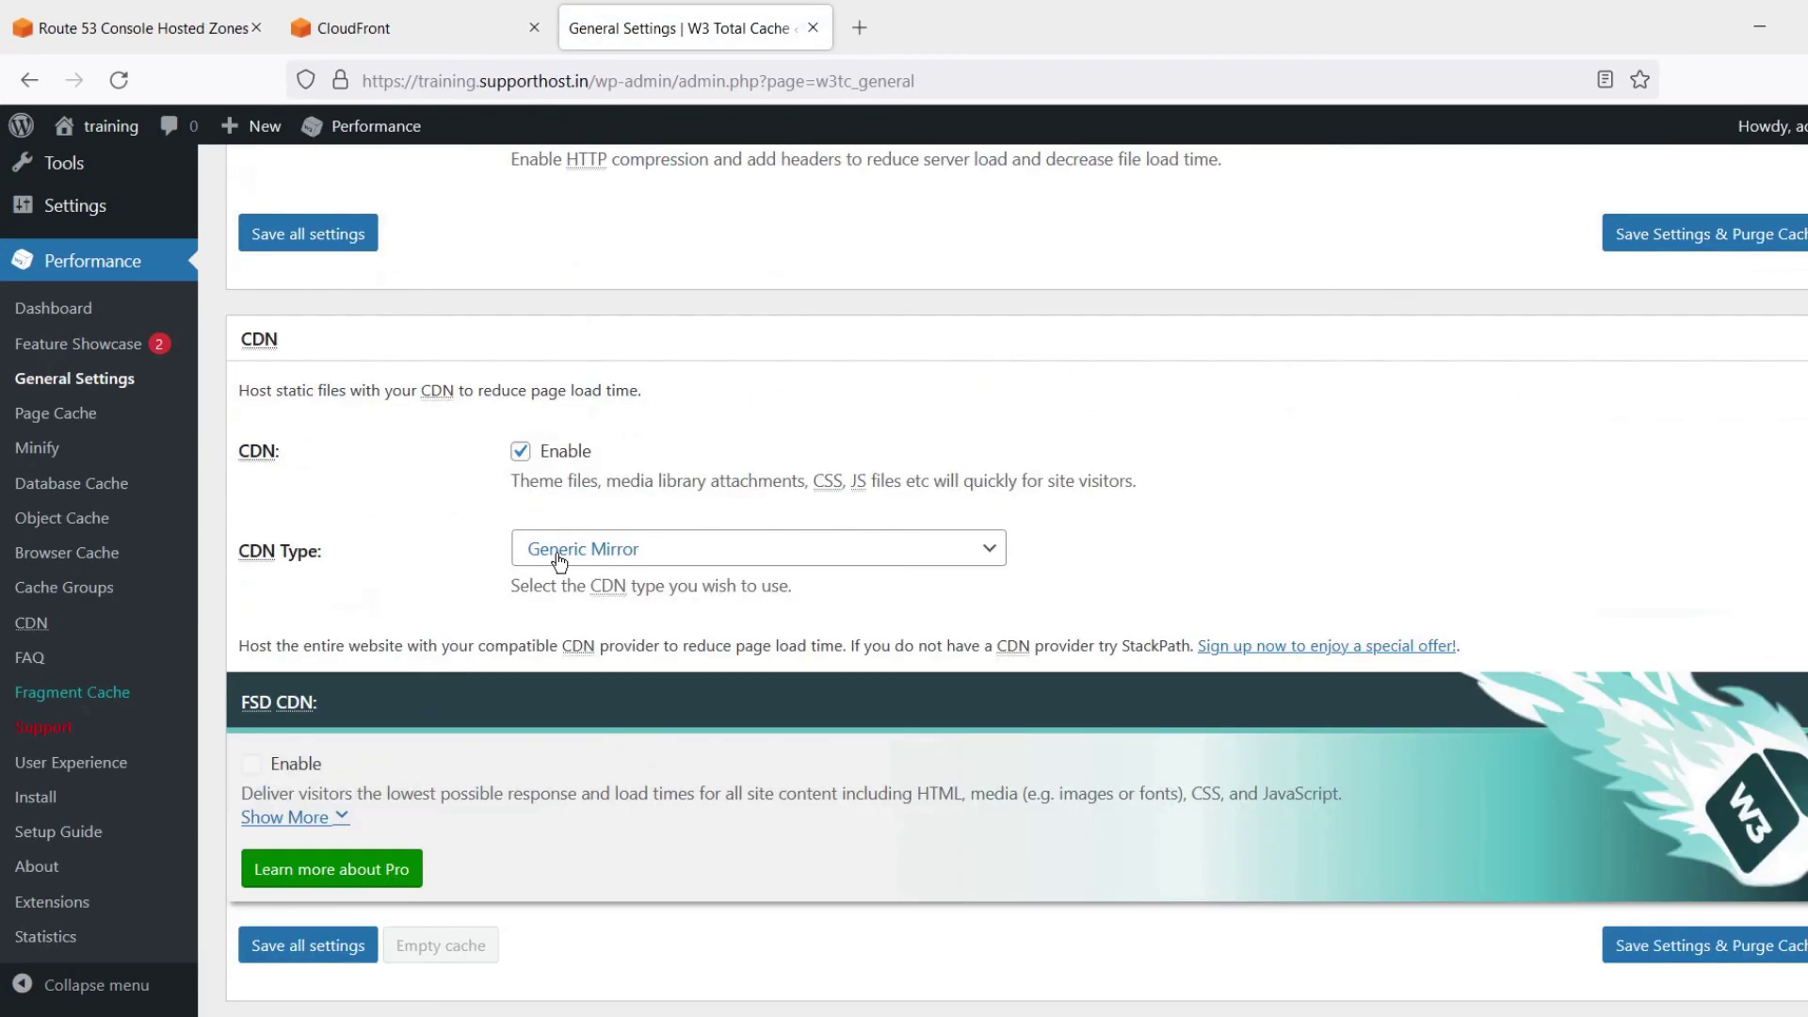
left_click(559, 555)
left_click(560, 555)
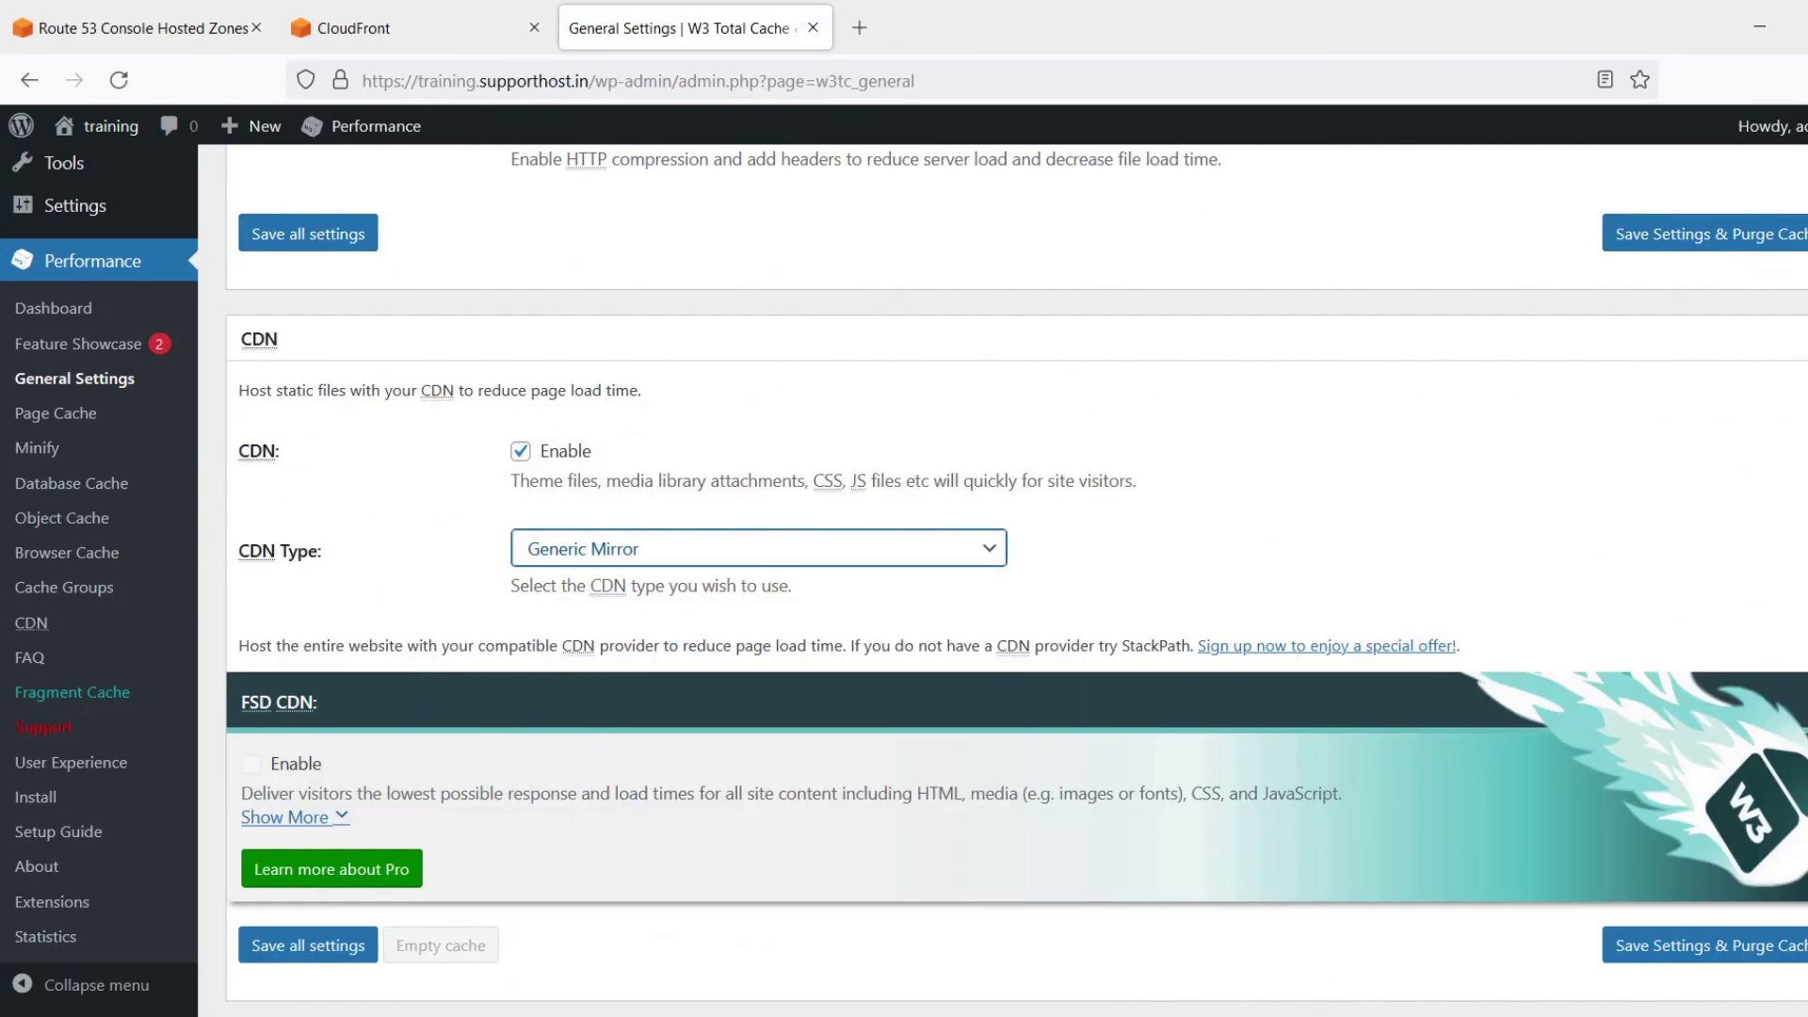
scroll(1737, 953, "down", 1)
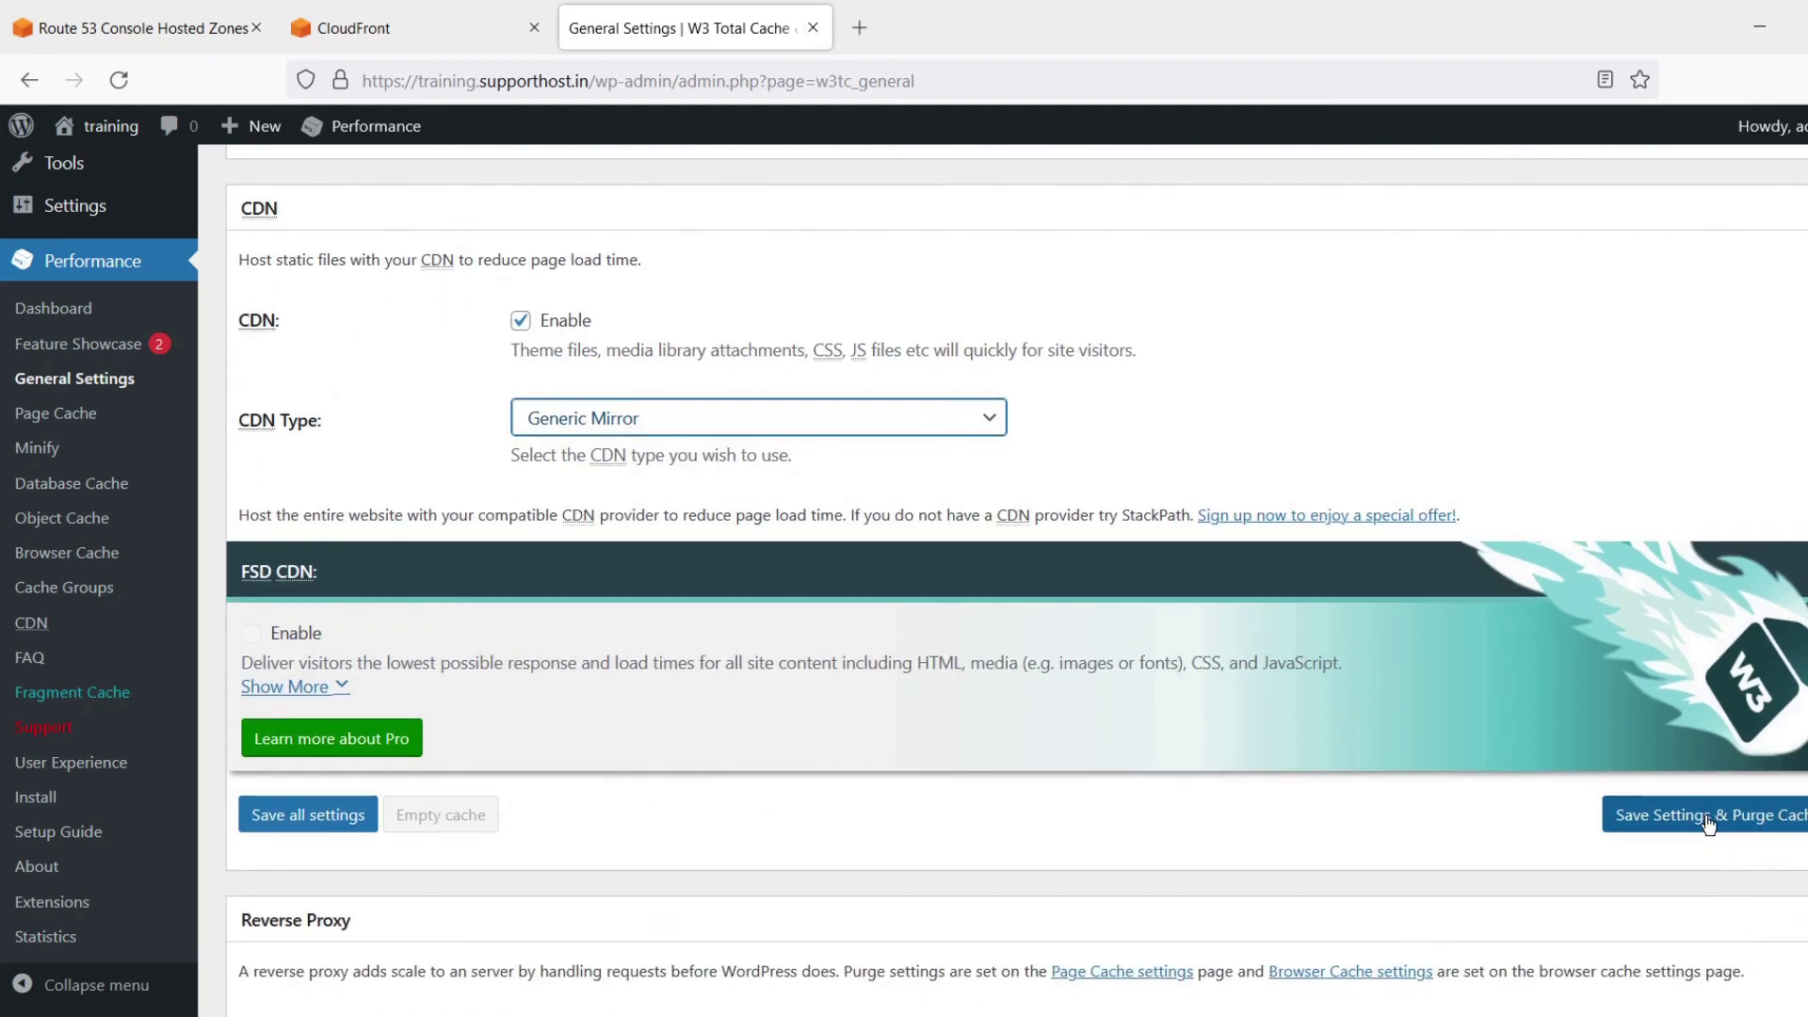
Open W3 Total Cache's CDN settings, check the hostname that replaces the site's hostname, and run the mirror test.
left_click(34, 629)
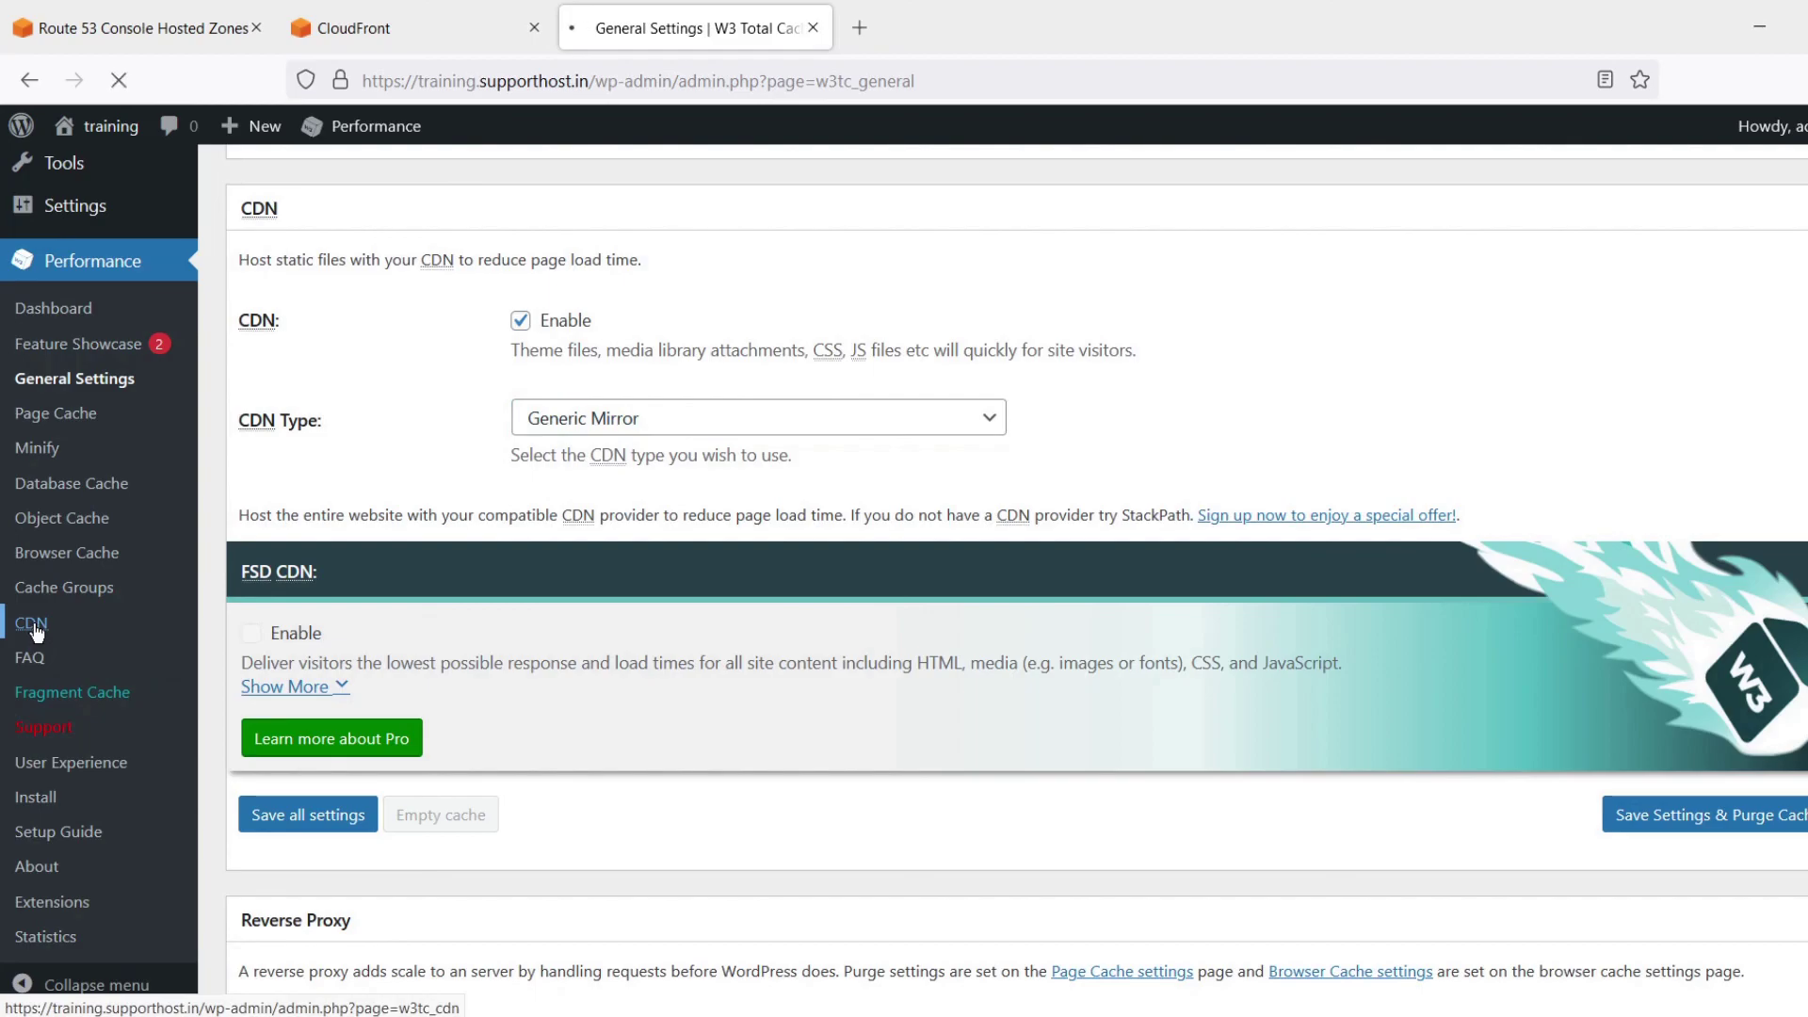
scroll(546, 718, "down", 10)
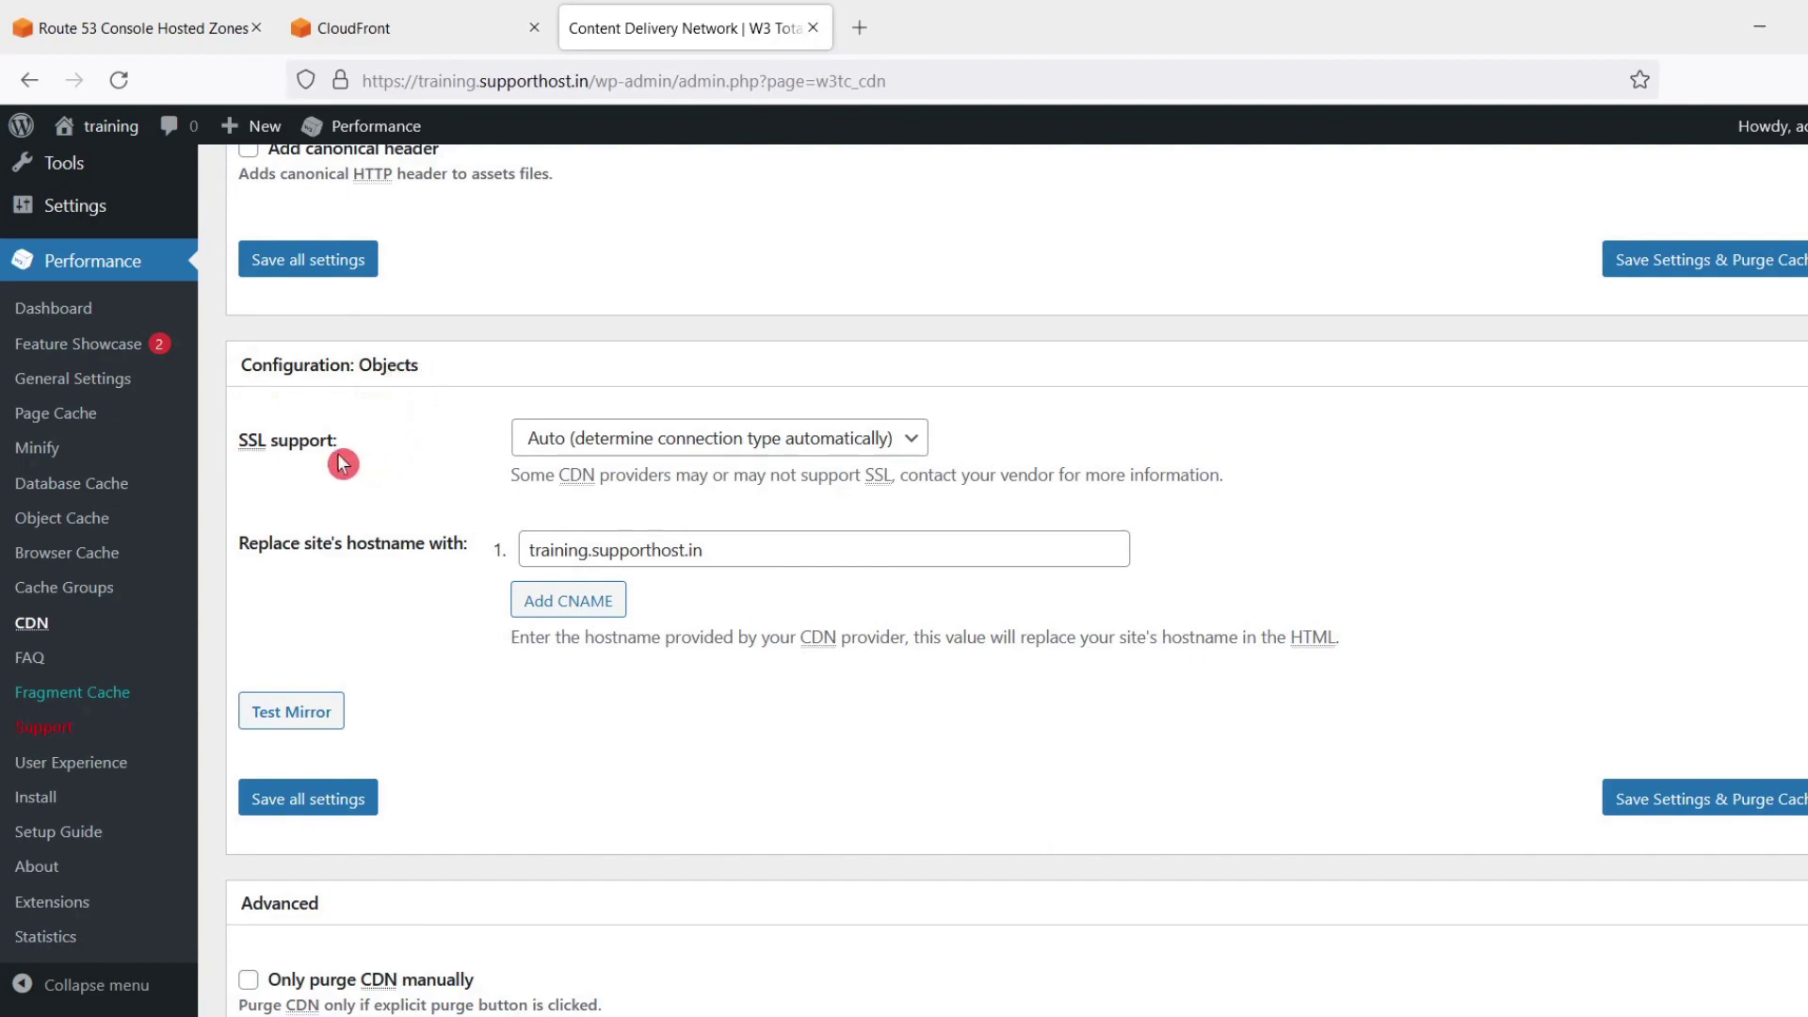
left_click_drag(240, 546, 461, 554)
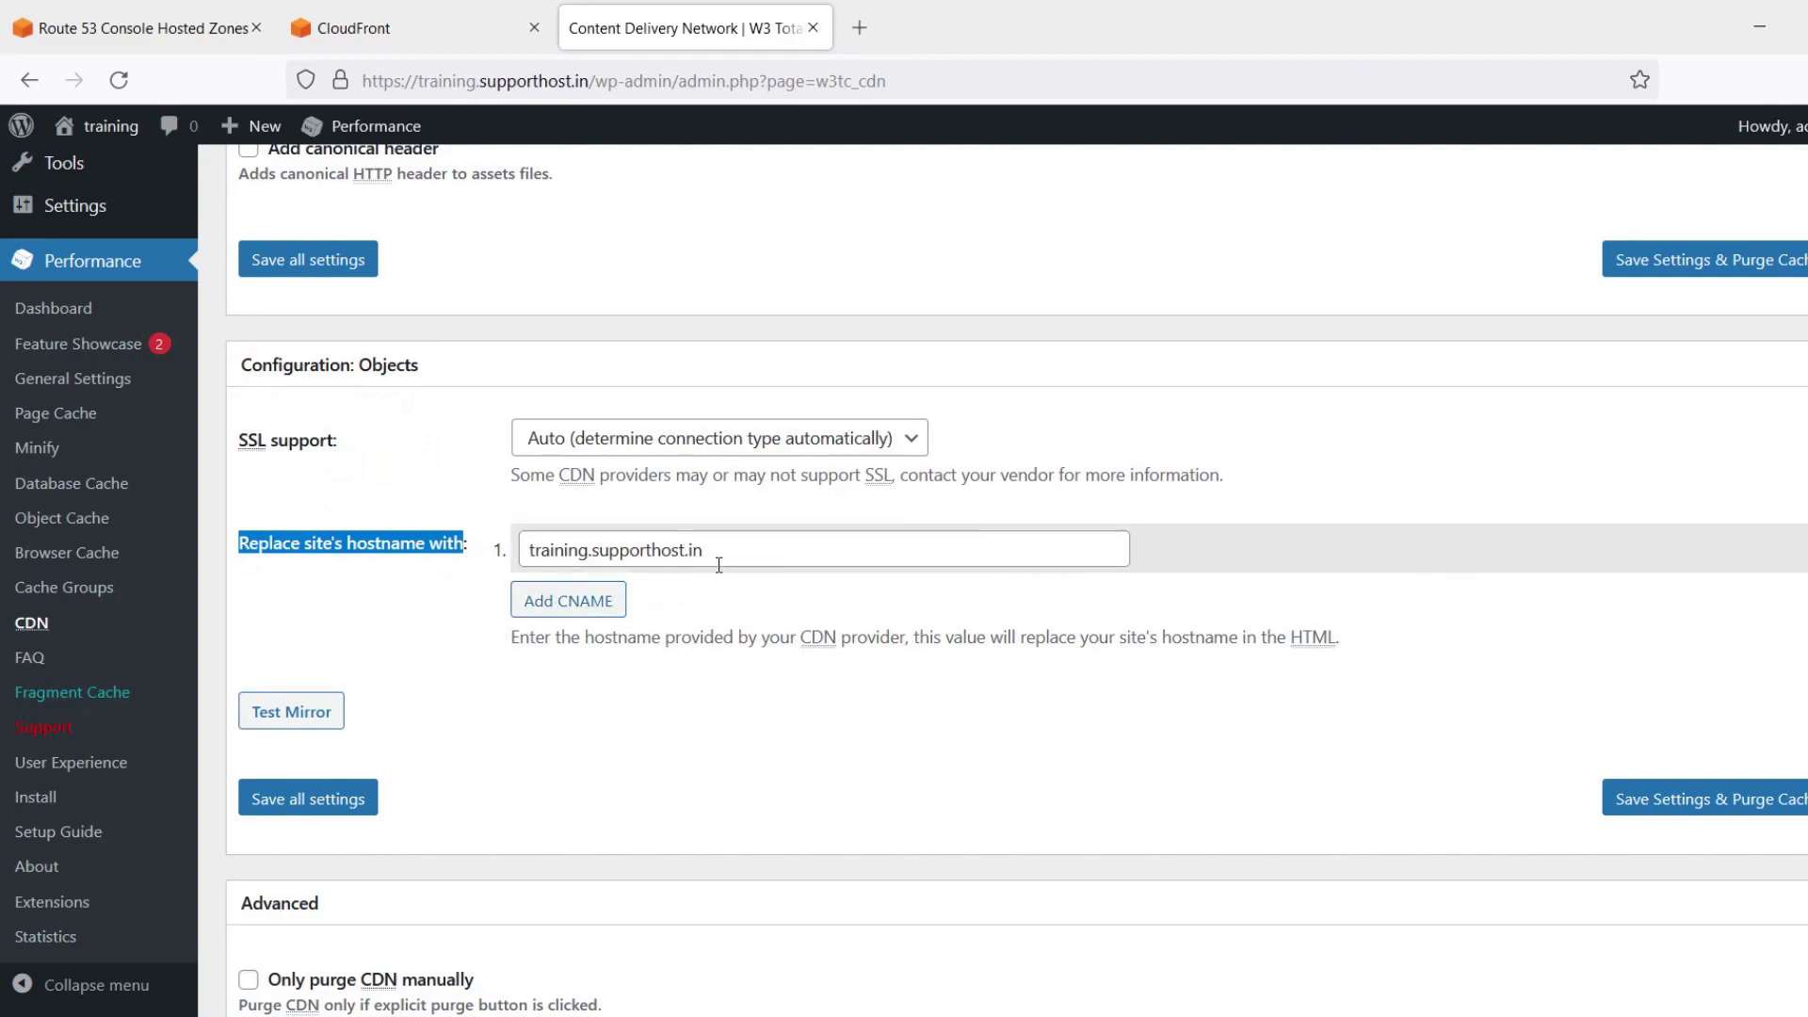
left_click(312, 718)
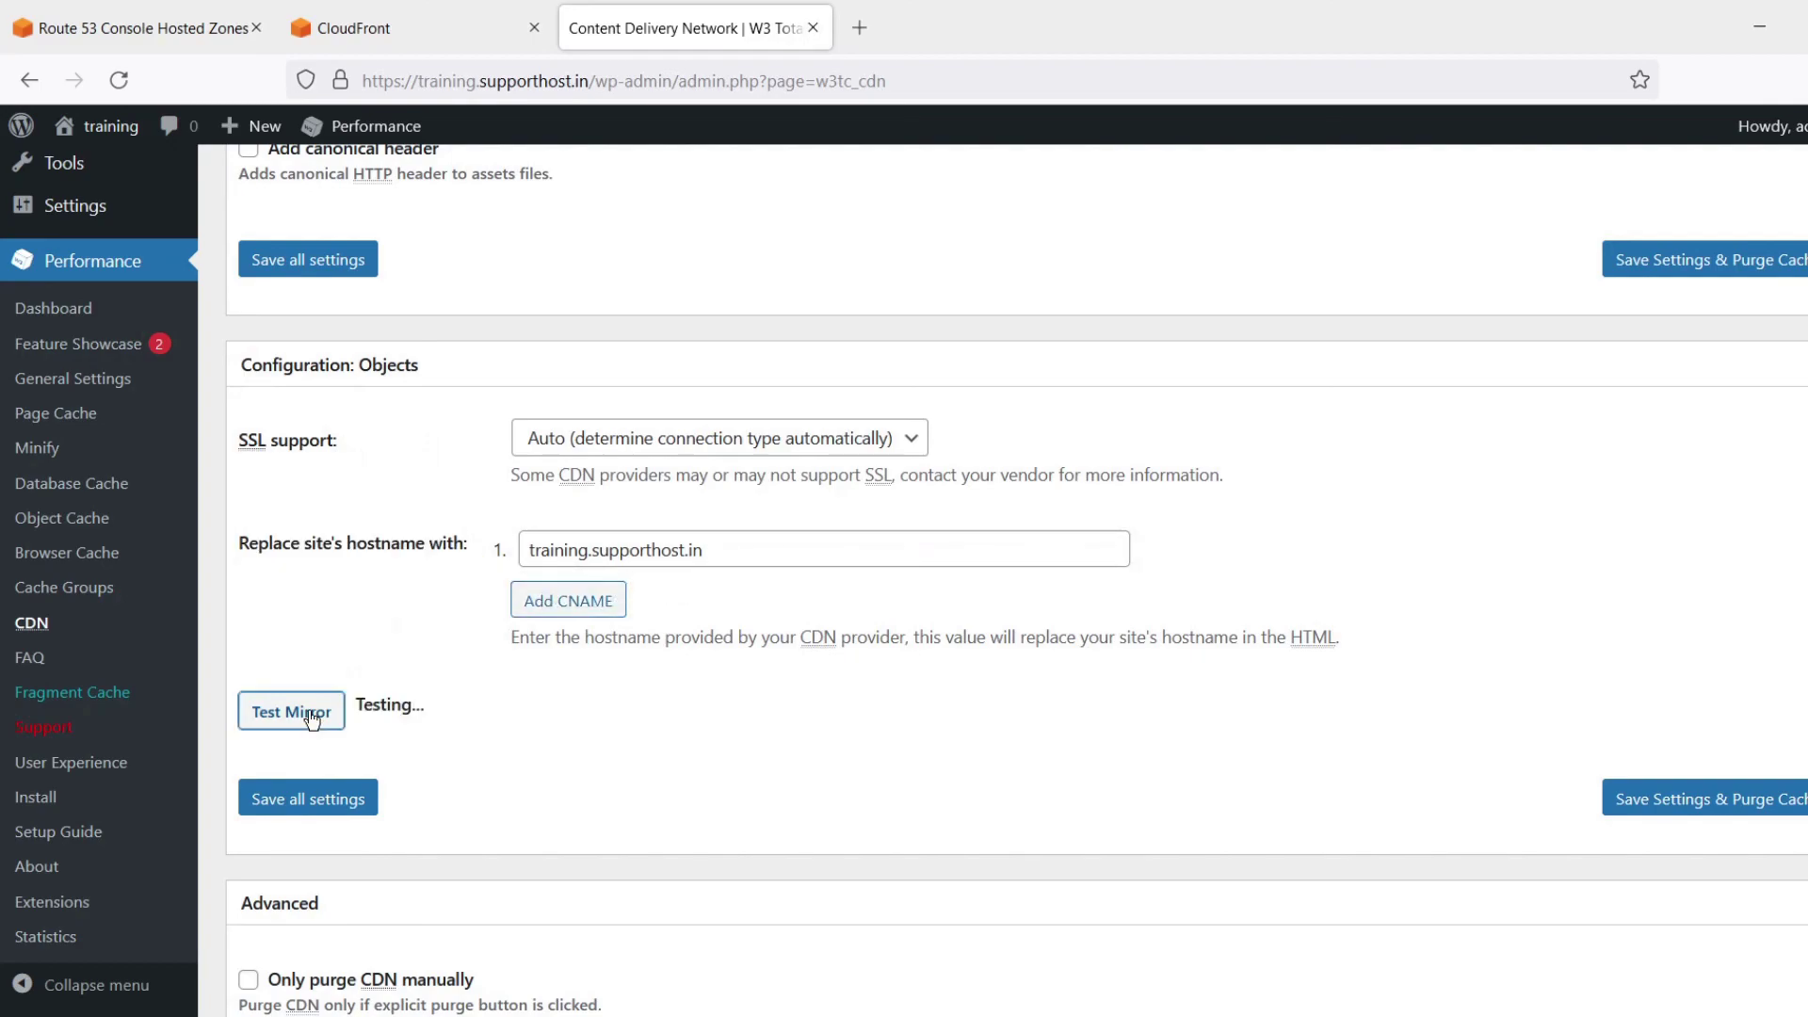
left_click_drag(450, 707, 357, 706)
left_click(562, 720)
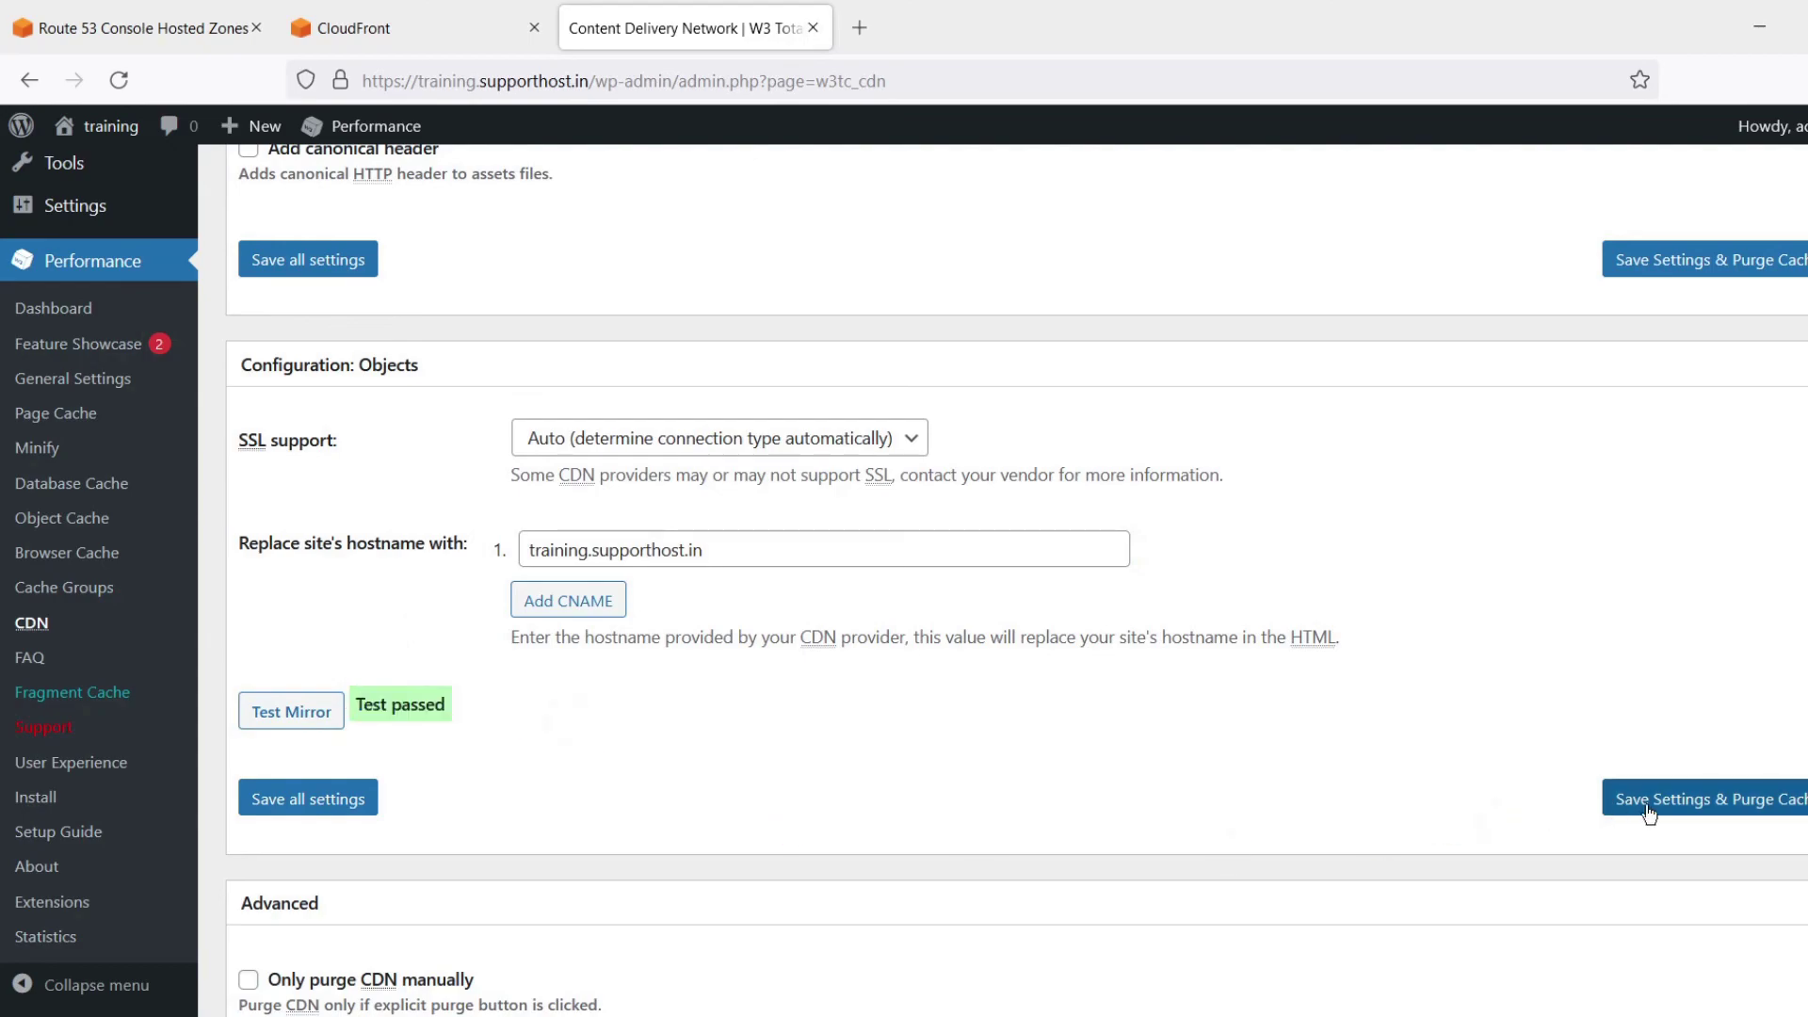
scroll(765, 736, "down", 2)
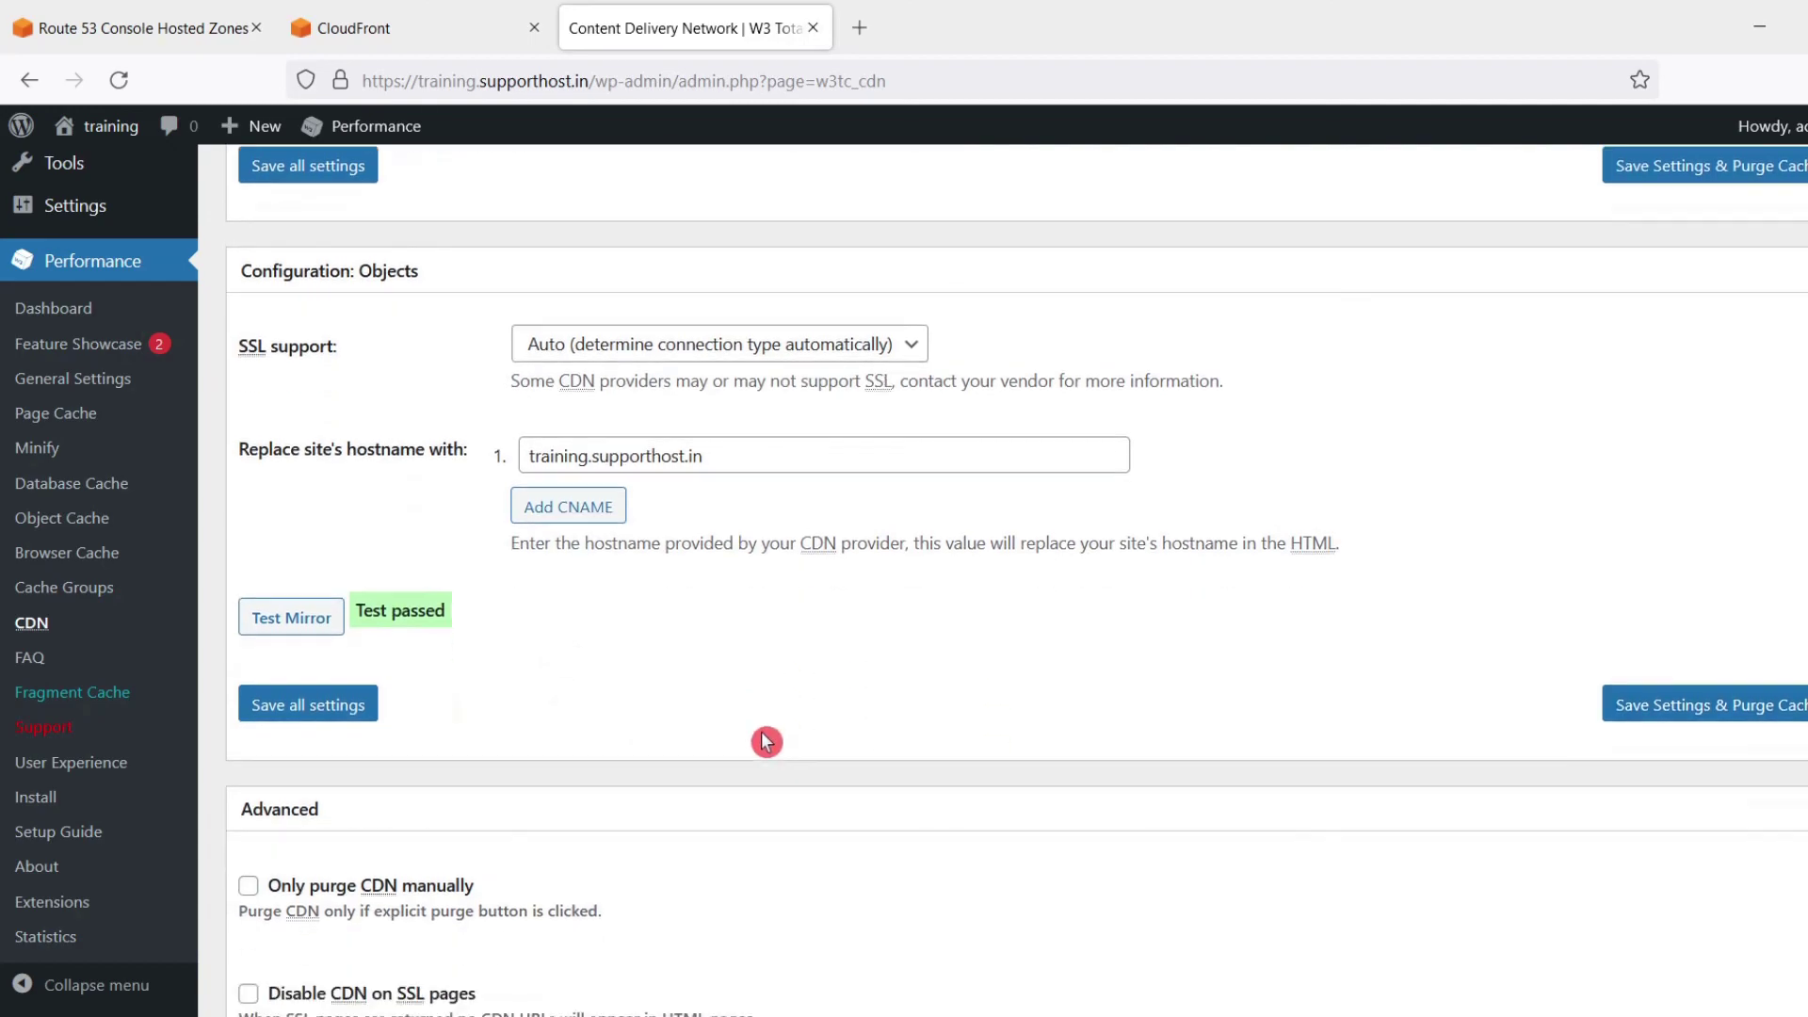